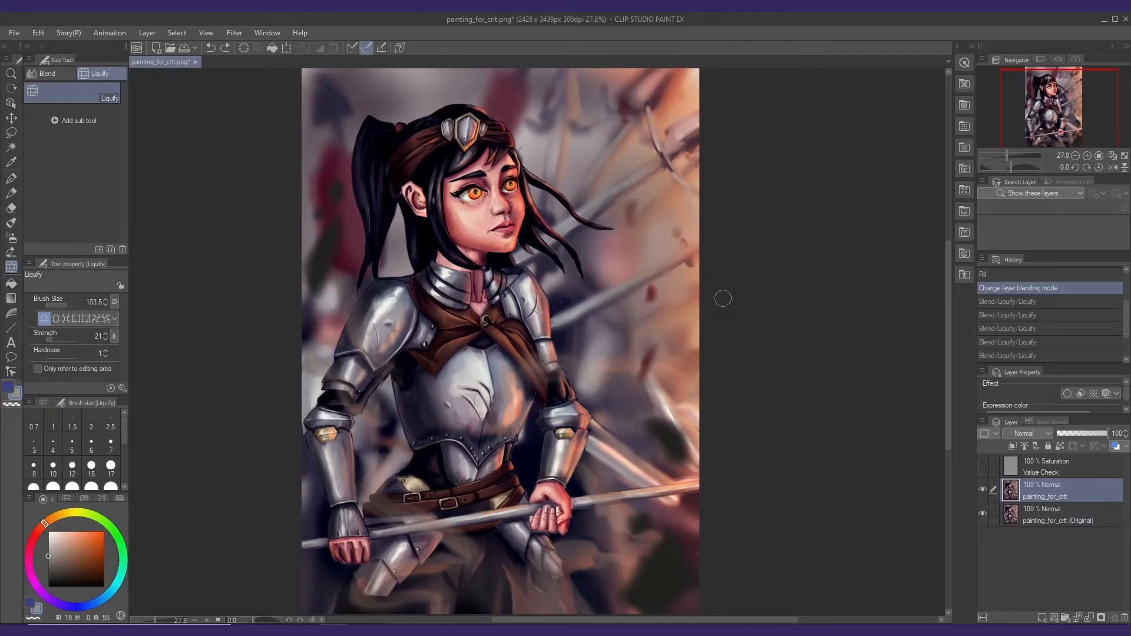
- Select both of the figure's armoured arms and hands with the Lasso
key(m)
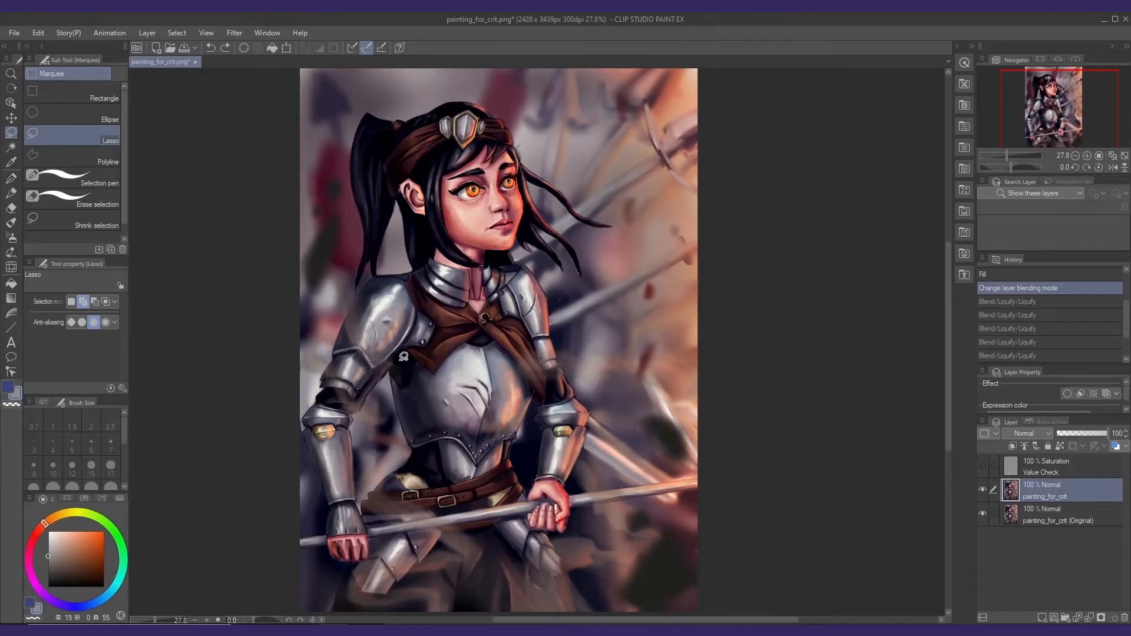
drag(431, 392, 431, 390)
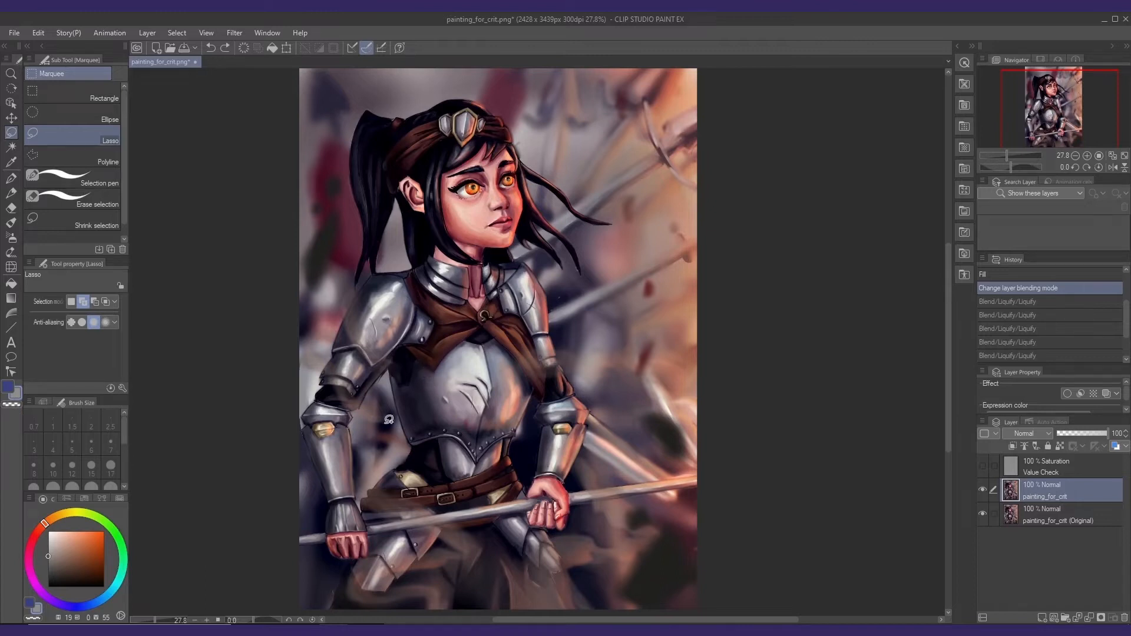
drag(392, 454, 336, 462)
scroll(310, 540, up, 10)
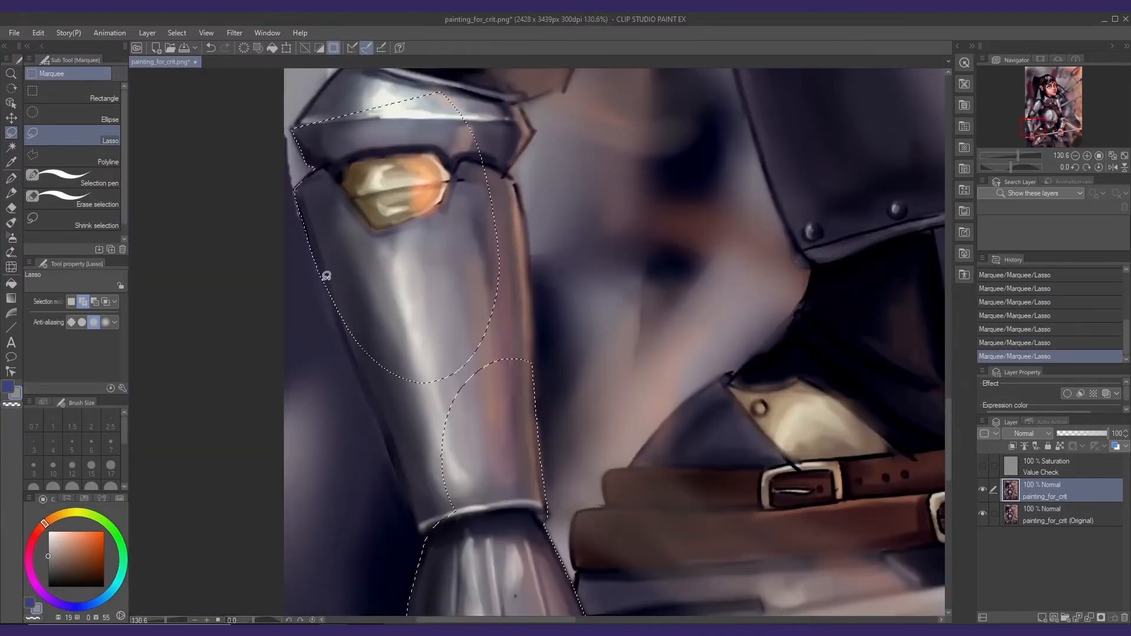
mouse_move(326, 276)
mouse_down()
mouse_move(494, 208)
mouse_move(380, 411)
mouse_move(394, 239)
mouse_move(468, 438)
mouse_move(341, 400)
mouse_move(410, 403)
mouse_move(491, 265)
mouse_move(427, 374)
mouse_up()
drag(842, 230, 283, 397)
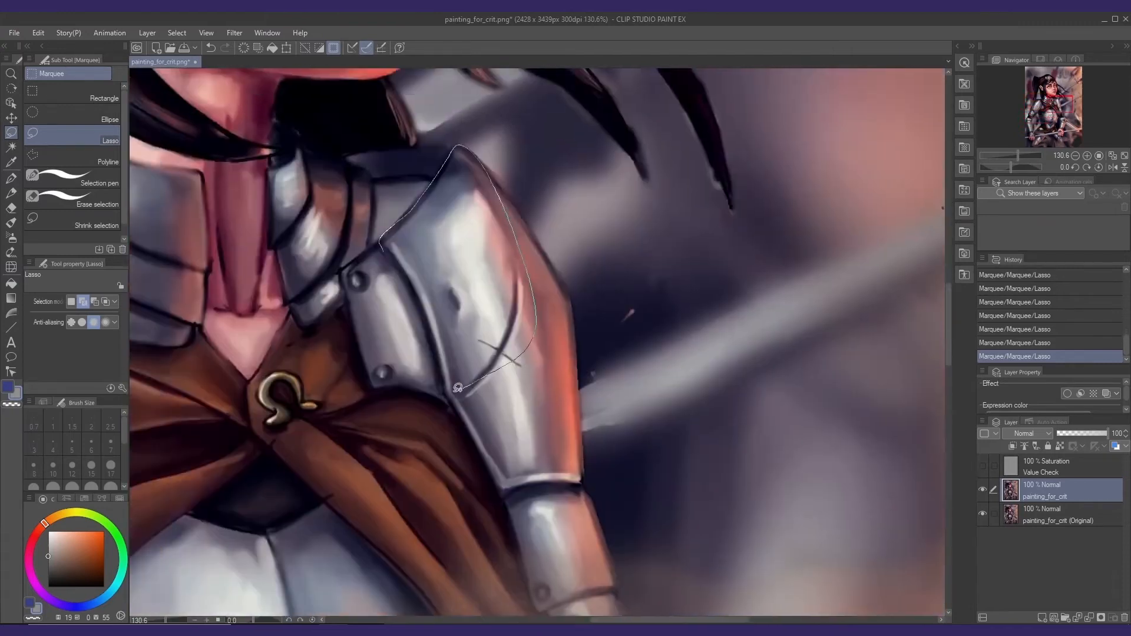
mouse_move(528, 386)
mouse_down()
mouse_move(485, 369)
mouse_move(419, 217)
mouse_move(467, 318)
mouse_move(391, 89)
mouse_up()
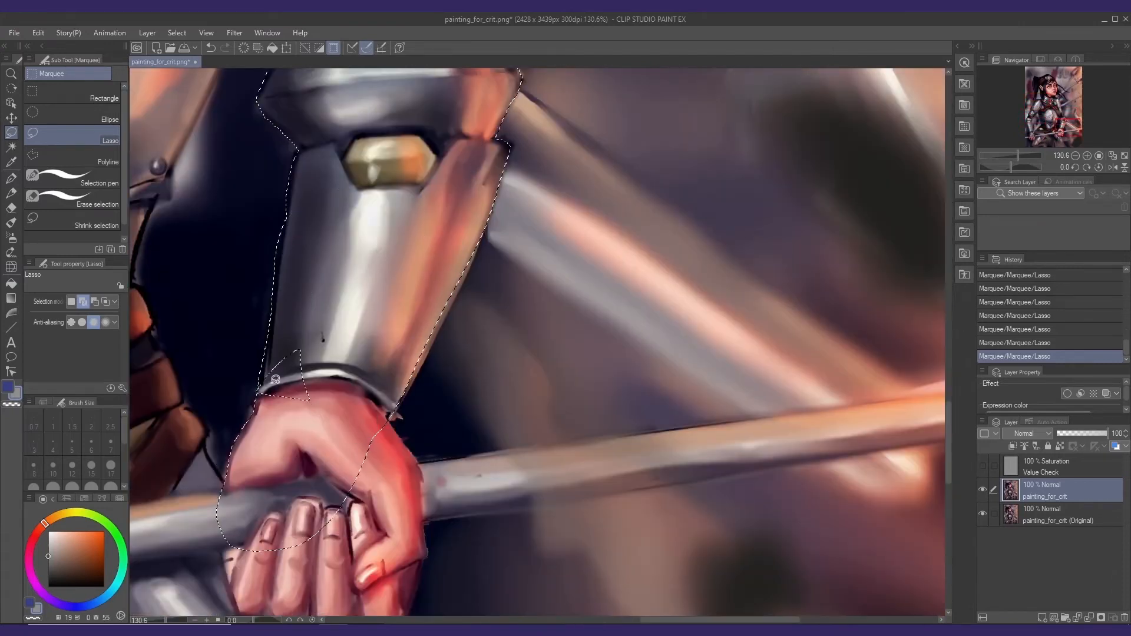
drag(328, 479, 378, 214)
- Add the spear shaft to the selection with Polyline, cut and paste the selected parts onto their own layer, and deselect
click(72, 157)
click(756, 283)
click(319, 350)
click(344, 320)
click(805, 244)
key(ctrl+x)
key(ctrl+v)
key(ctrl+d)
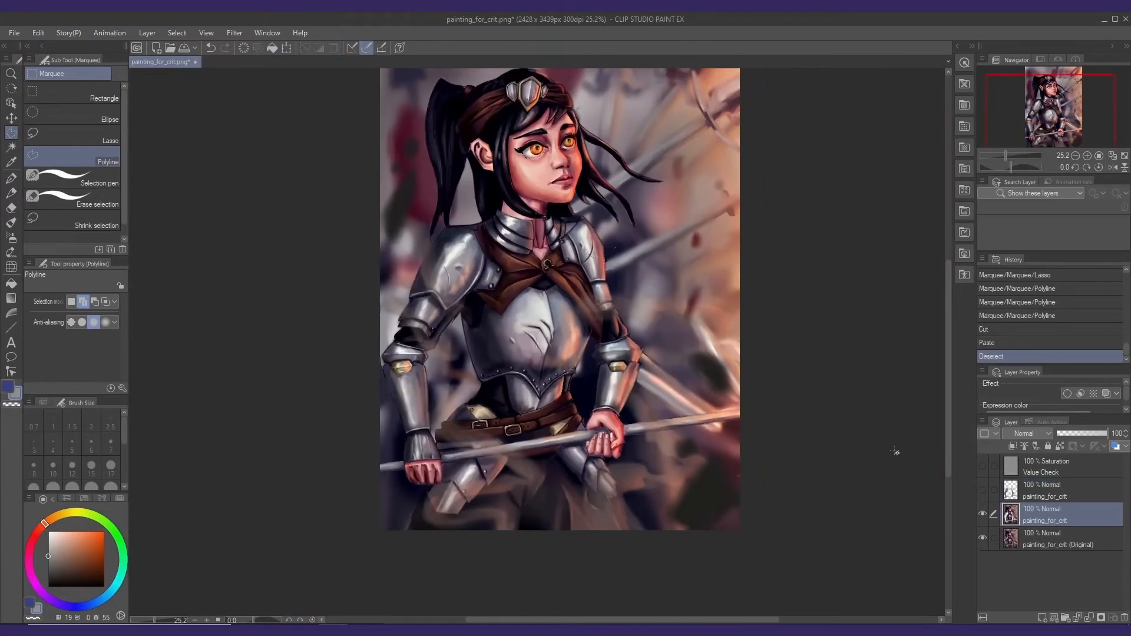
- Place a grey layer named fill beneath the cut painting layer and paint background colours over the arm gap on the torso's left side
drag(1044, 467, 1043, 526)
text(fillb)
mouse_move(407, 212)
mouse_down()
mouse_move(457, 268)
mouse_move(420, 171)
mouse_up()
drag(365, 204, 500, 256)
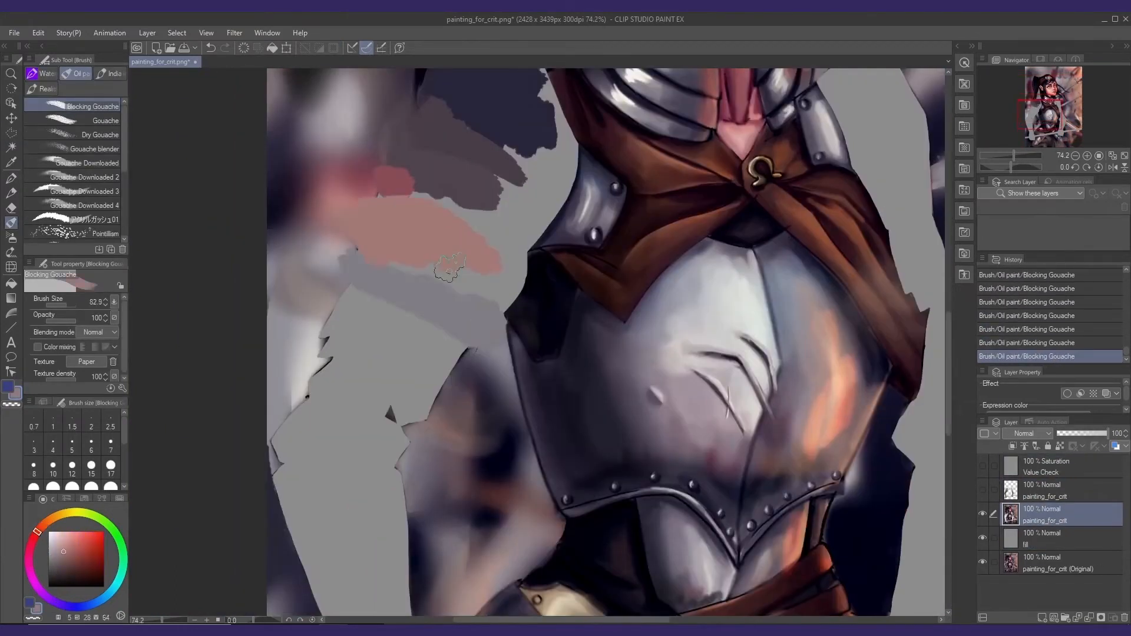
drag(369, 241, 507, 288)
key(b)
drag(386, 389, 330, 489)
drag(394, 295, 391, 500)
- Paint dark background tones over the arm gap on the torso's right side, blending with the Soft airbrush
drag(824, 330, 330, 386)
mouse_move(430, 336)
mouse_down()
mouse_move(417, 475)
mouse_move(438, 329)
mouse_up()
drag(467, 191, 520, 379)
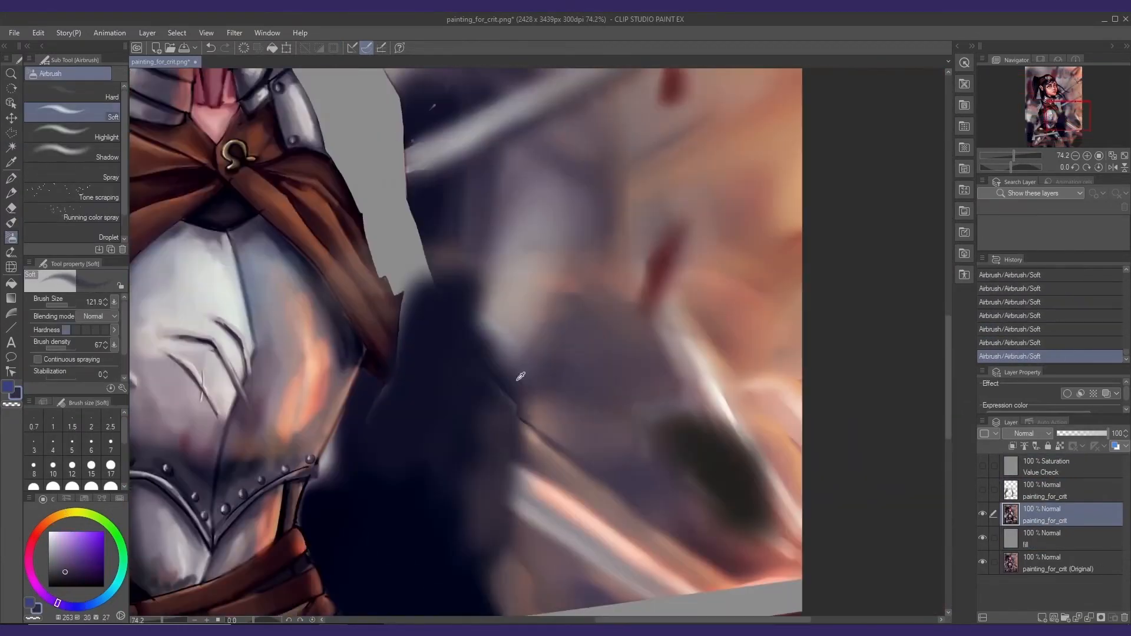
drag(412, 177, 466, 404)
drag(382, 254, 454, 416)
- Block in the missing areas around the belt and hips with Blocking Gouache, undoing unwanted strokes
key(b)
scroll(530, 353, down, 2)
key(ctrl+z)
key(ctrl+z)
drag(489, 332, 640, 327)
key(b)
scroll(530, 354, down, 1)
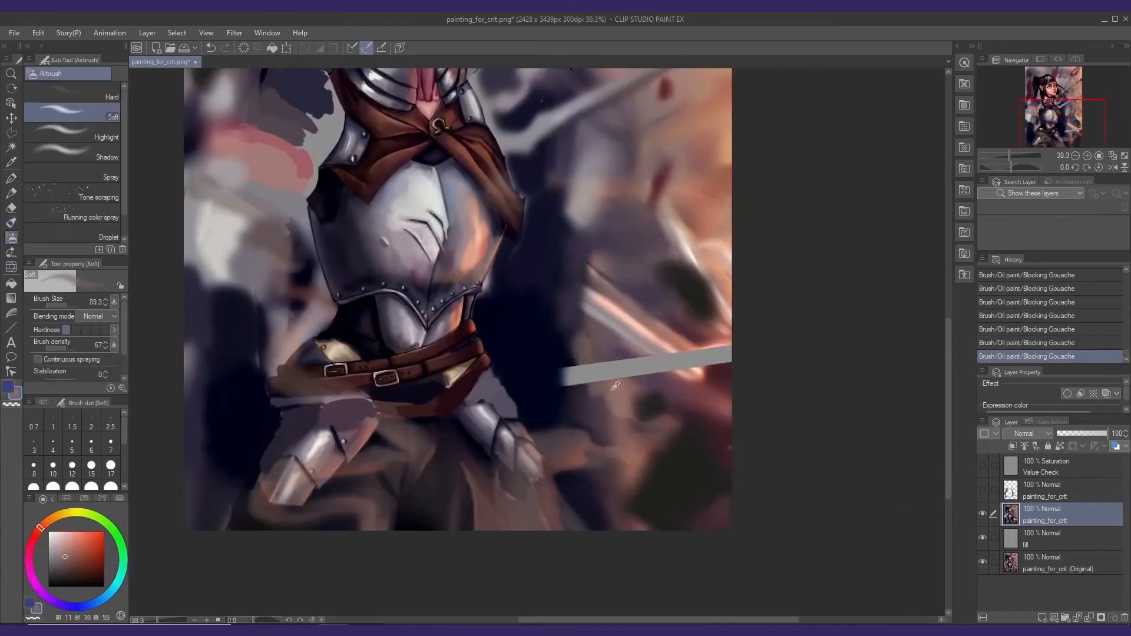
- Paint over the remaining spear gap in the background, and show and select the cut-out arms layer
drag(566, 380, 727, 358)
scroll(530, 354, down, 1)
click(983, 489)
click(1044, 491)
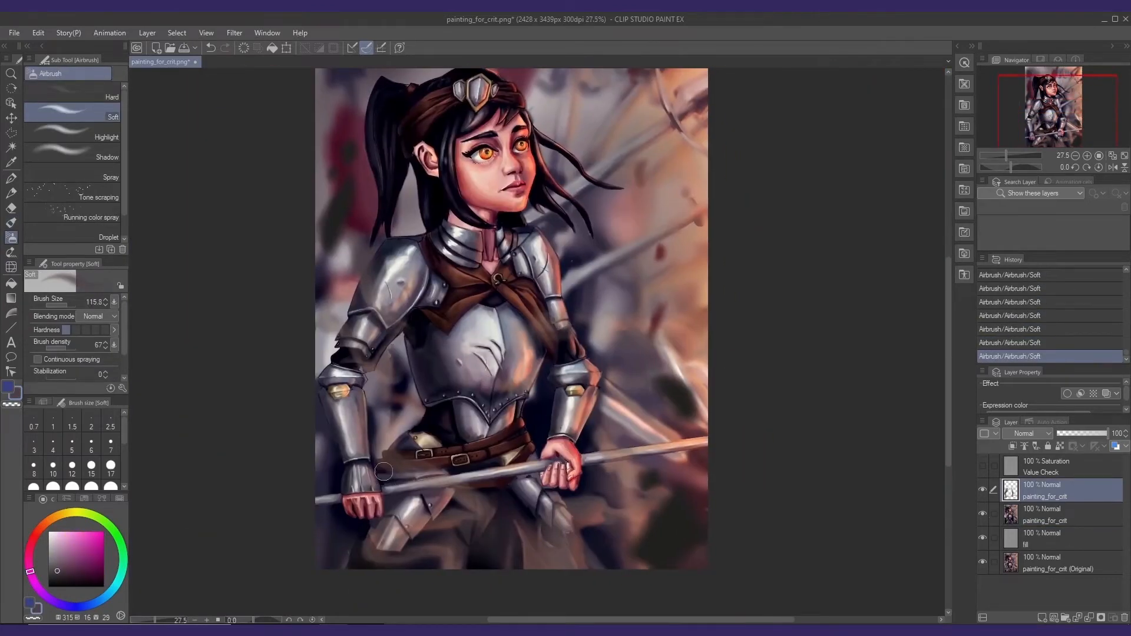
- On a new raster layer, draw a blue diagonal guide line at size 160.2 across the figure and set the layer opacity to 38%
key(m)
mouse_move(358, 391)
mouse_down()
mouse_move(360, 367)
mouse_move(339, 402)
mouse_move(359, 403)
mouse_up()
scroll(371, 407, down, 1)
click(1055, 617)
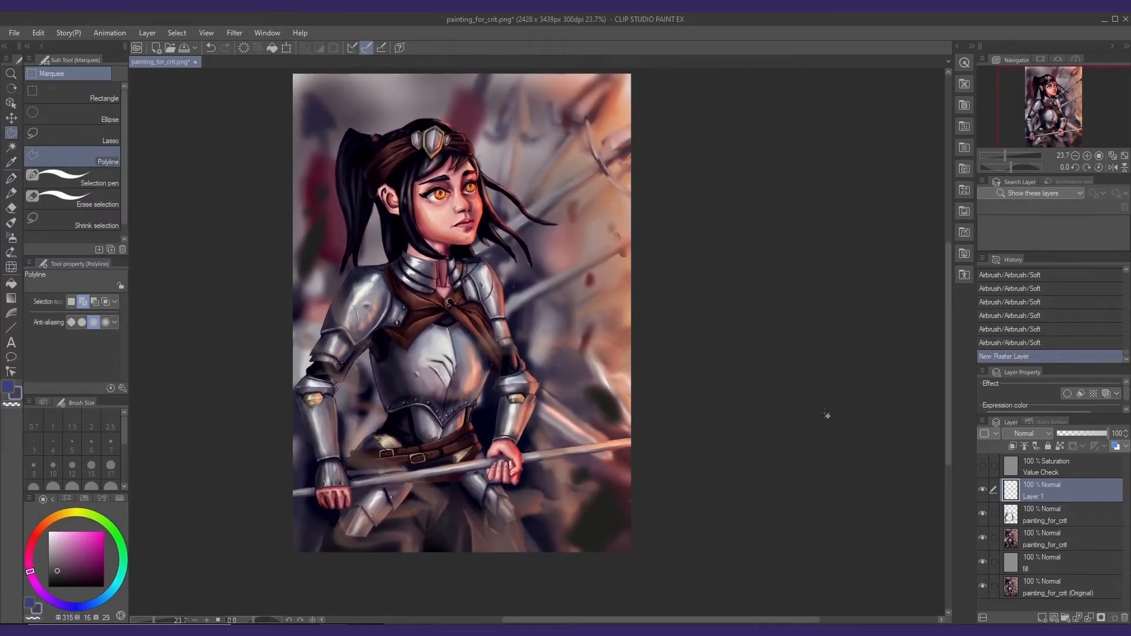
key(u)
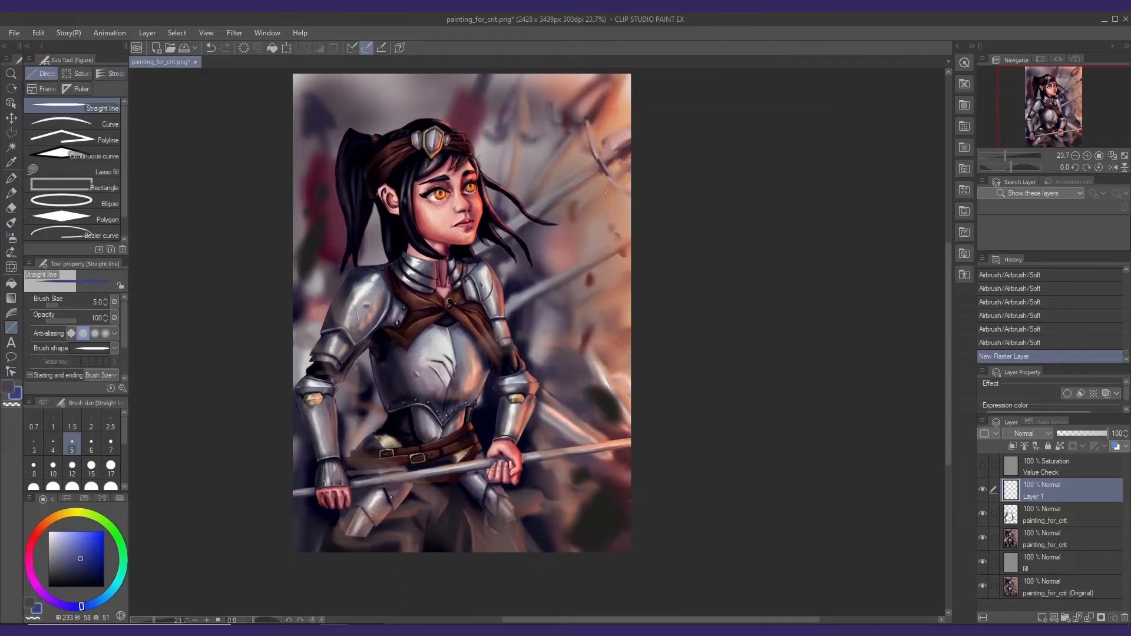
drag(415, 447, 372, 500)
key(ctrl+z)
click(66, 305)
mouse_move(642, 164)
mouse_down()
mouse_move(365, 530)
mouse_move(302, 552)
mouse_move(333, 571)
mouse_up()
drag(414, 336, 404, 331)
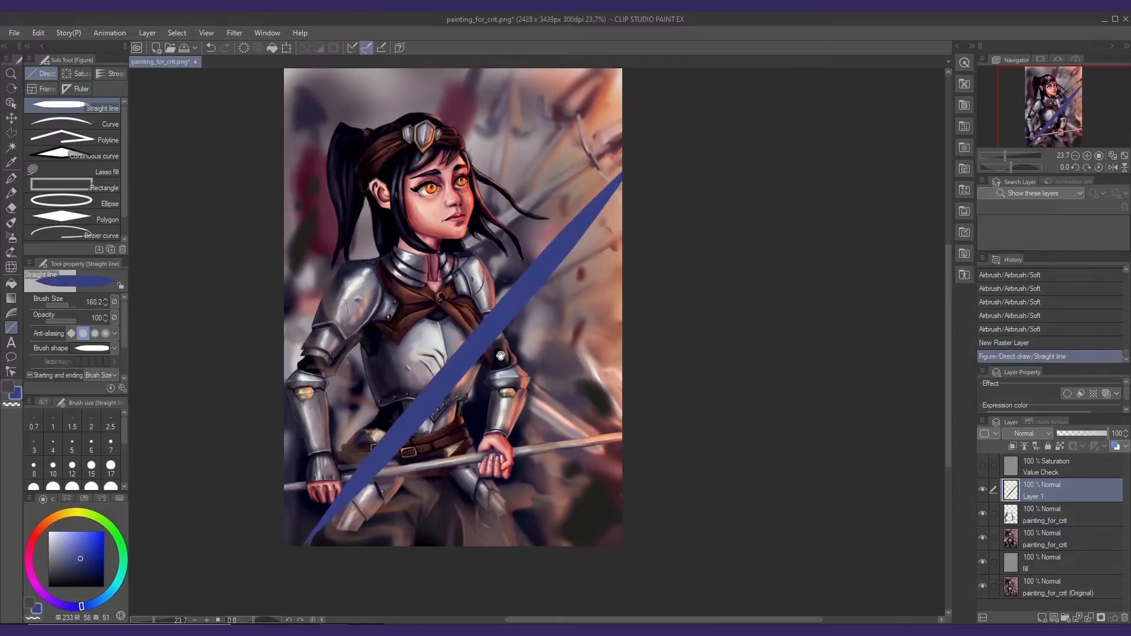
click(1076, 433)
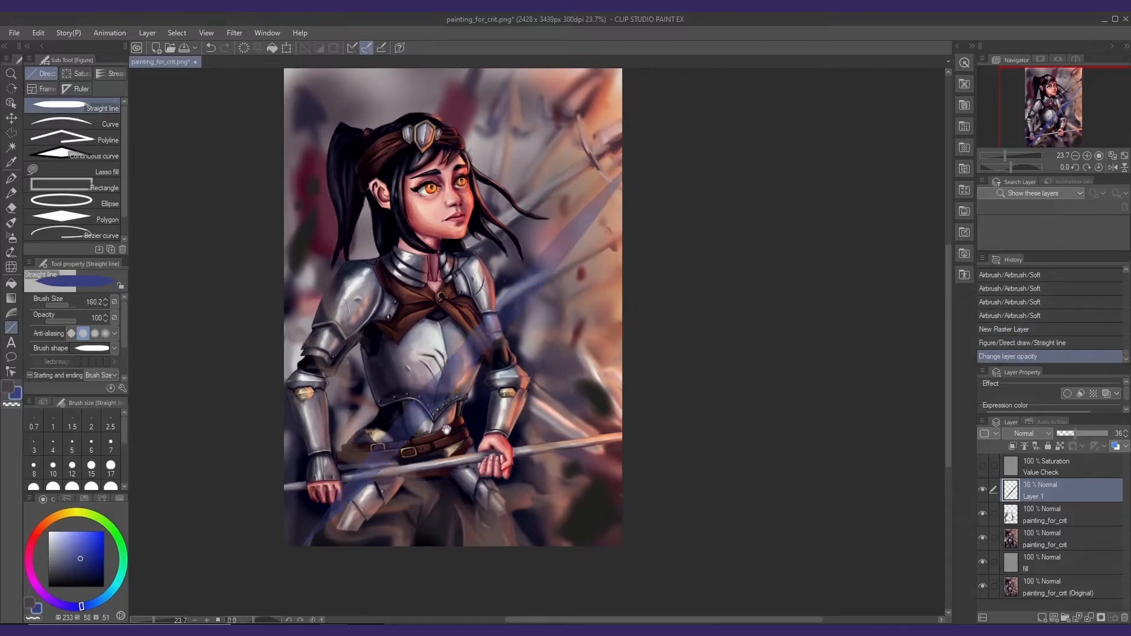
drag(446, 430, 443, 426)
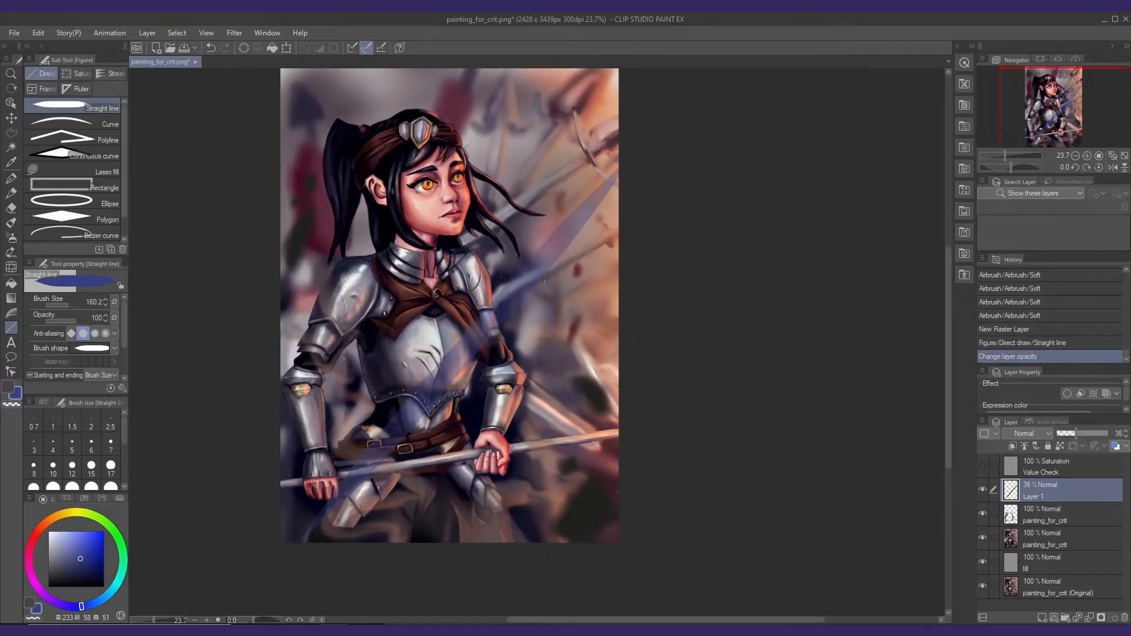
- On another new raster layer, draw four green alternative spear angles with the Mapping pen at size 121.6, and hide that layer
click(1041, 616)
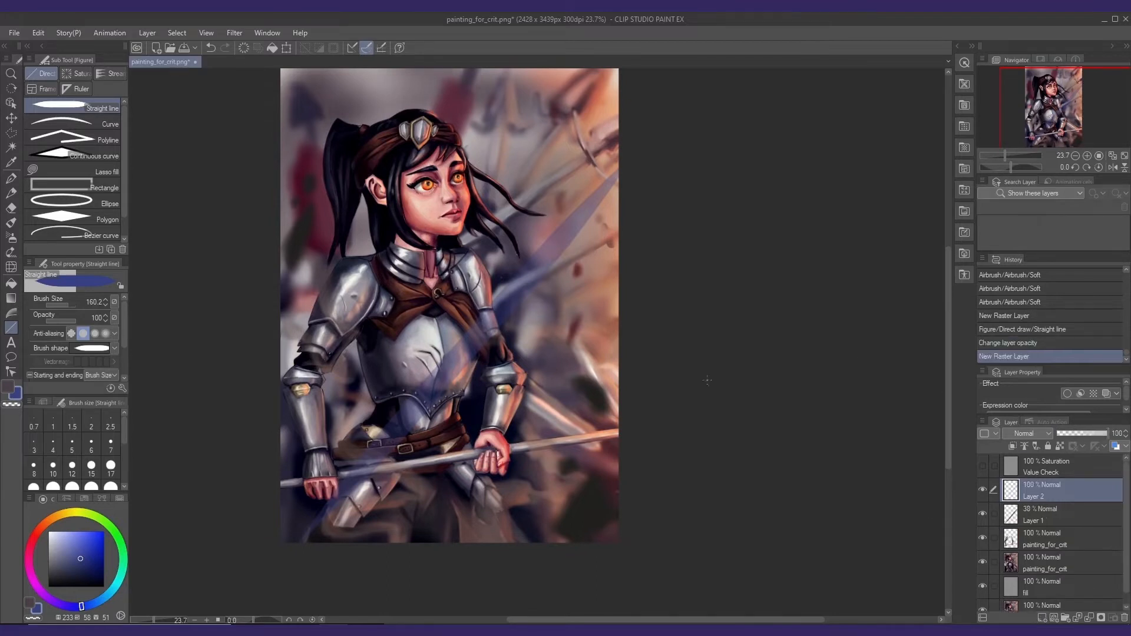
key(p)
click(118, 537)
click(86, 547)
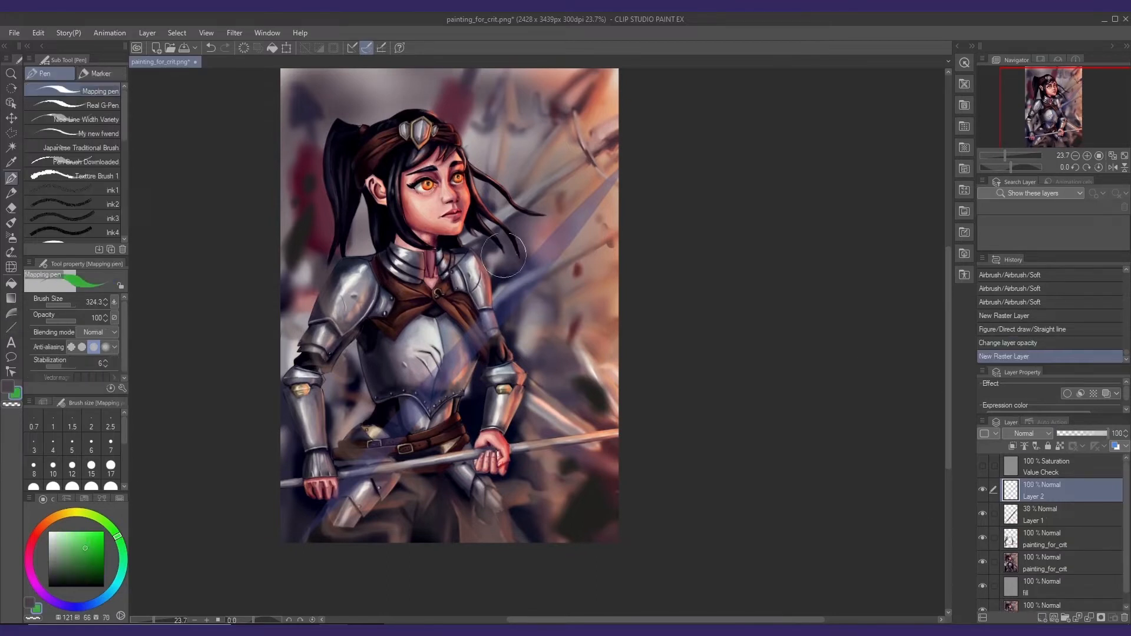
drag(498, 236, 481, 235)
drag(365, 344, 533, 88)
mouse_move(367, 343)
mouse_down()
mouse_move(528, 191)
mouse_move(603, 139)
mouse_up()
mouse_move(380, 391)
mouse_down()
mouse_move(519, 309)
mouse_move(618, 268)
mouse_up()
drag(280, 465, 637, 397)
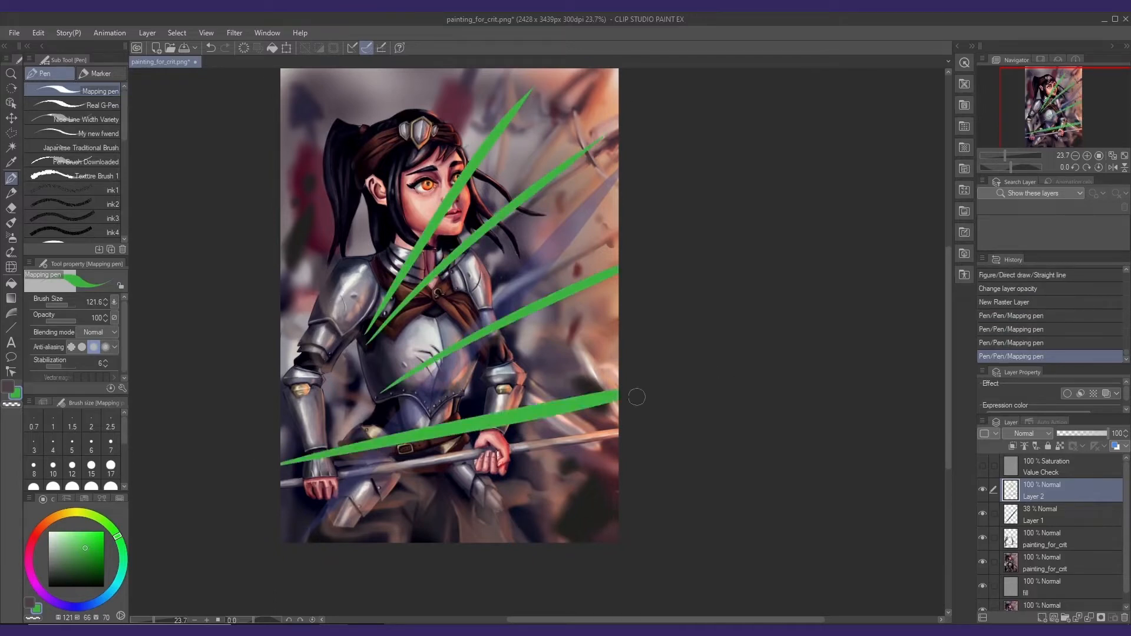
click(983, 488)
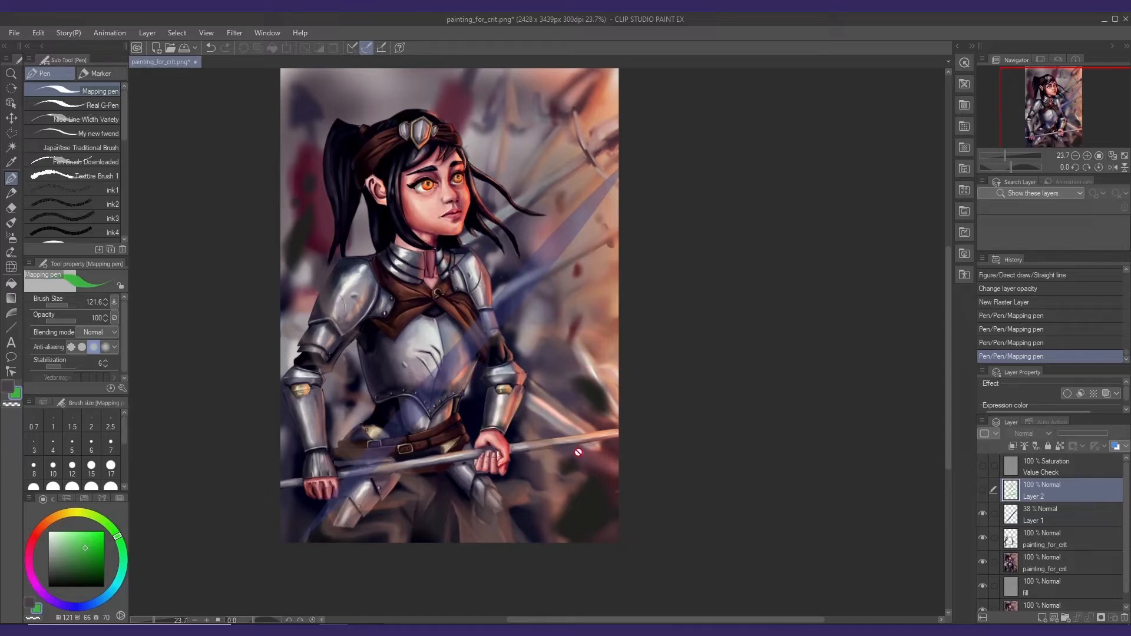
- On the cut-out arms layer, lasso both forearms and hands together with the spear
click(1033, 522)
click(1037, 542)
key(m)
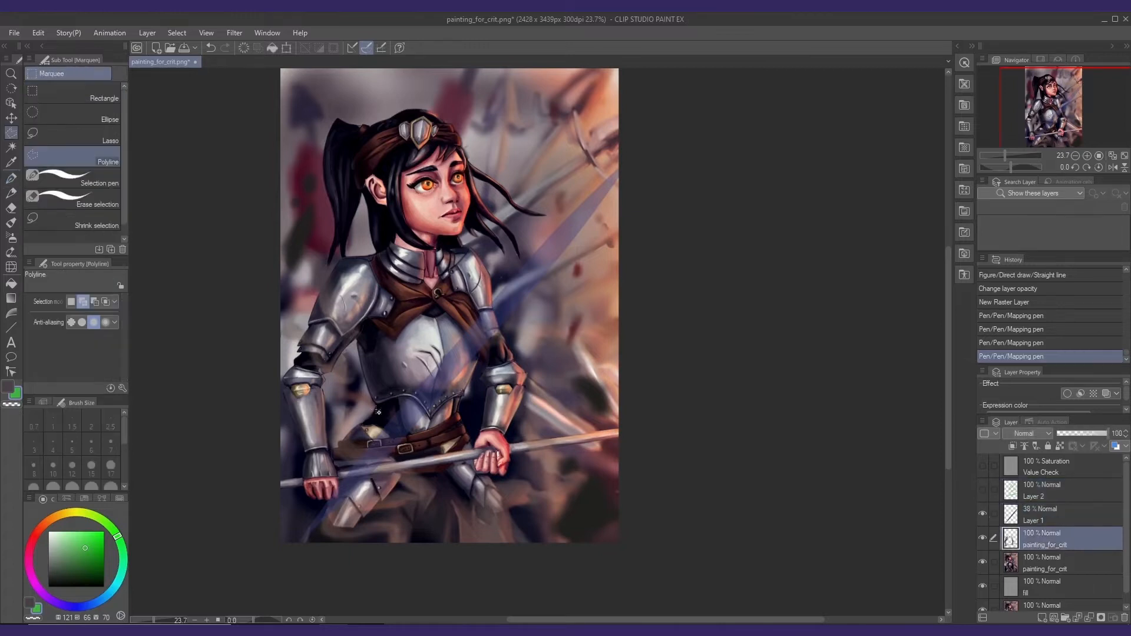
drag(329, 401, 328, 392)
click(95, 136)
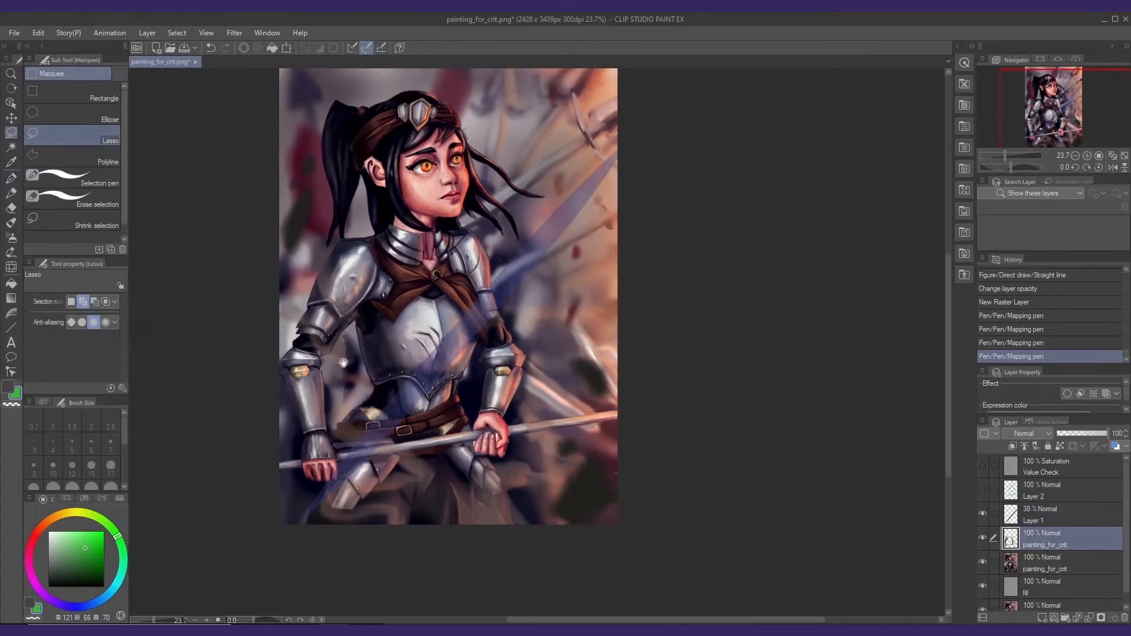
scroll(306, 368, up, 2)
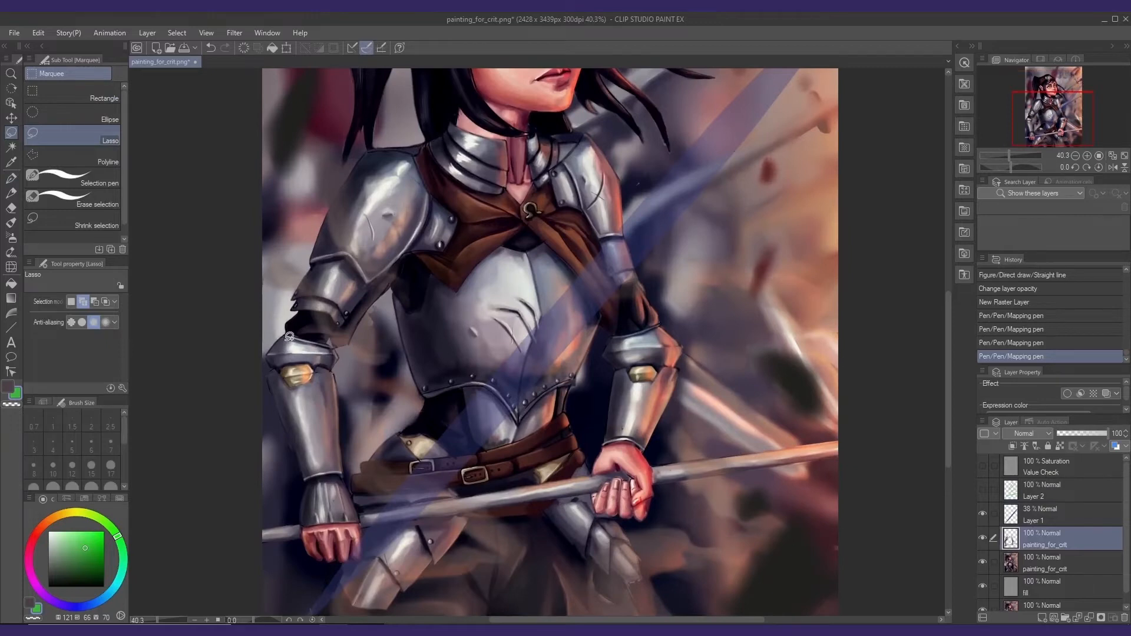
drag(335, 378, 309, 355)
mouse_move(257, 312)
mouse_down()
mouse_move(308, 325)
mouse_move(326, 362)
mouse_move(340, 496)
mouse_move(331, 563)
mouse_move(179, 516)
mouse_move(228, 302)
mouse_up()
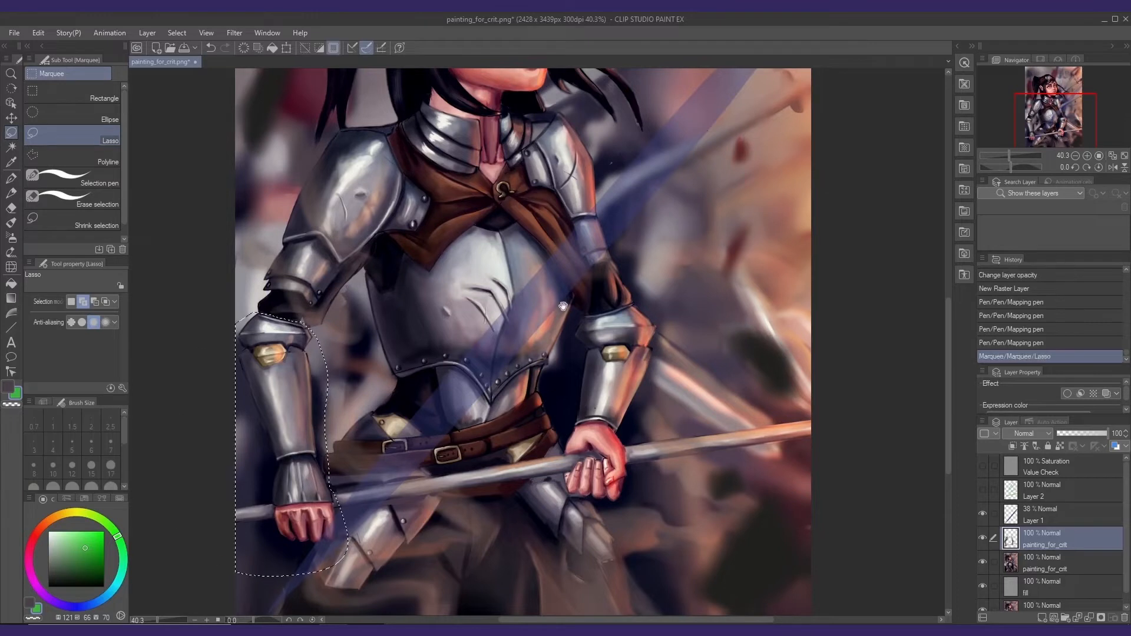
- Rotate the selected forearms and spear upward to follow the blue diagonal guide, and deselect
scroll(505, 341, down, 4)
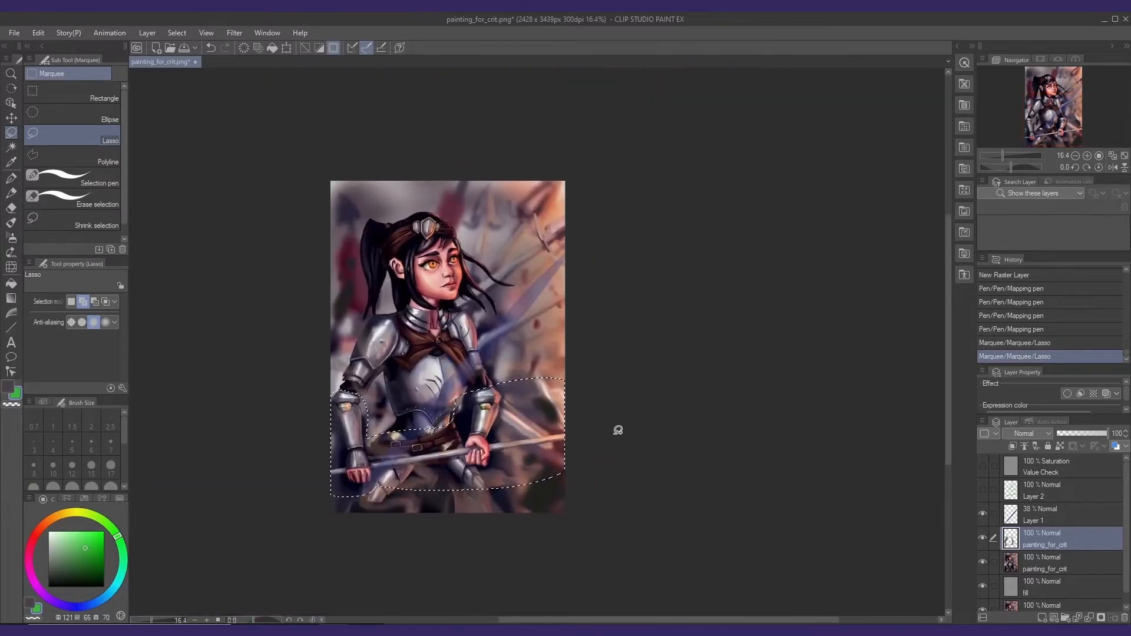
key(ctrl+t)
mouse_move(613, 430)
mouse_down()
mouse_move(581, 245)
mouse_move(530, 330)
mouse_move(574, 345)
mouse_move(580, 334)
mouse_up()
key(Return)
key(ctrl+d)
scroll(489, 348, up, 2)
scroll(490, 348, up, 1)
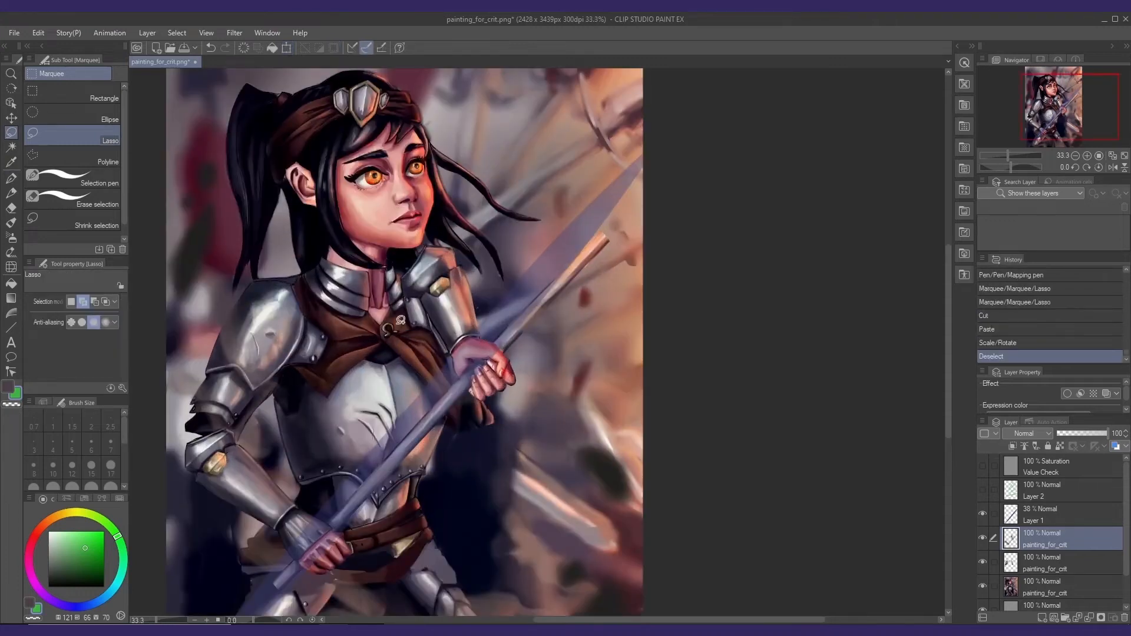
- Cut the upper hand and forearm onto a separate layer, flip them horizontally, and rotate and move them into a raised pose
mouse_move(401, 320)
mouse_down()
mouse_move(478, 236)
mouse_move(494, 267)
mouse_move(470, 353)
mouse_up()
scroll(470, 346, up, 3)
mouse_move(478, 247)
mouse_down()
mouse_move(548, 285)
mouse_move(480, 259)
mouse_up()
scroll(467, 318, down, 5)
key(ctrl+x)
key(ctrl+v)
key(ctrl+t)
click(61, 302)
drag(547, 265, 565, 318)
drag(501, 338, 505, 353)
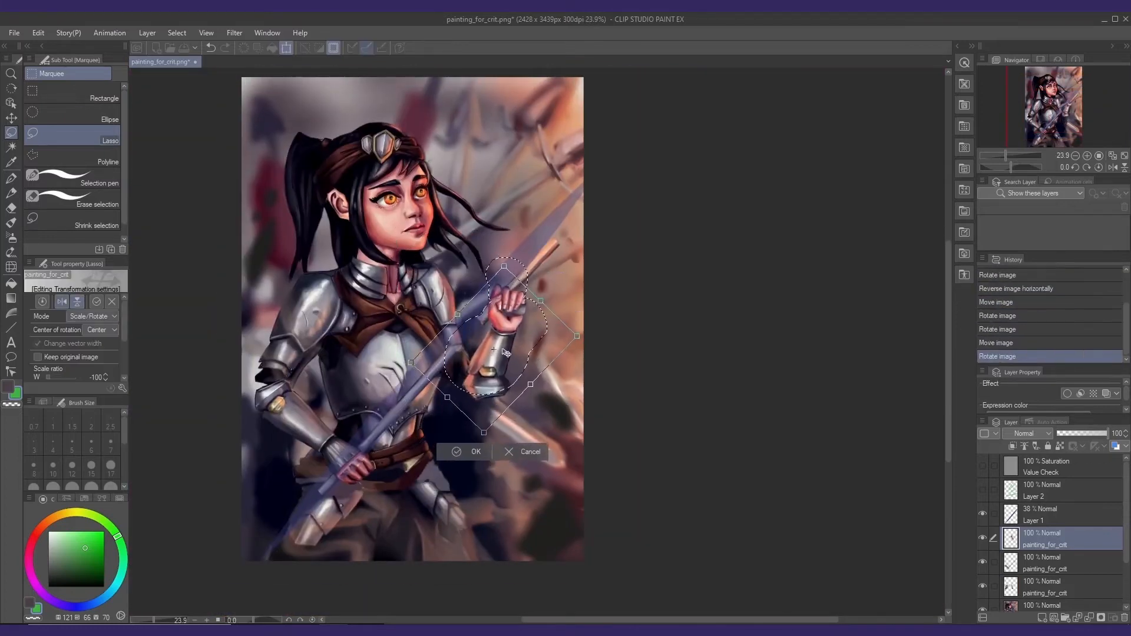
- Rotate the raised hand separately so that it lines up with the spear and forearm
scroll(506, 352, up, 5)
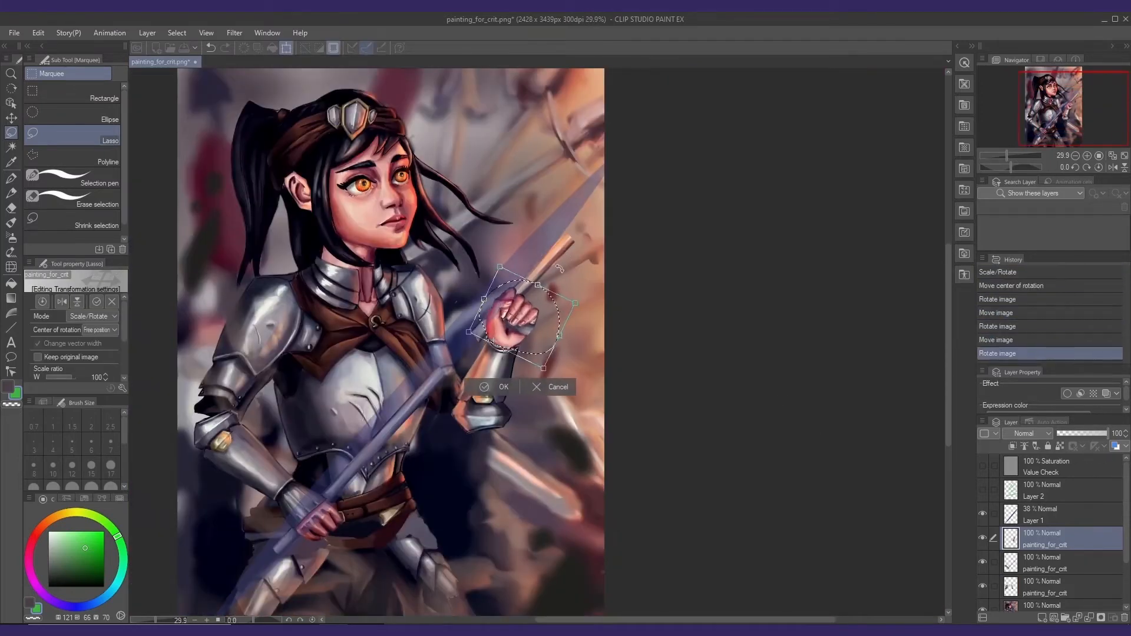
drag(559, 269, 543, 14)
drag(499, 306, 505, 275)
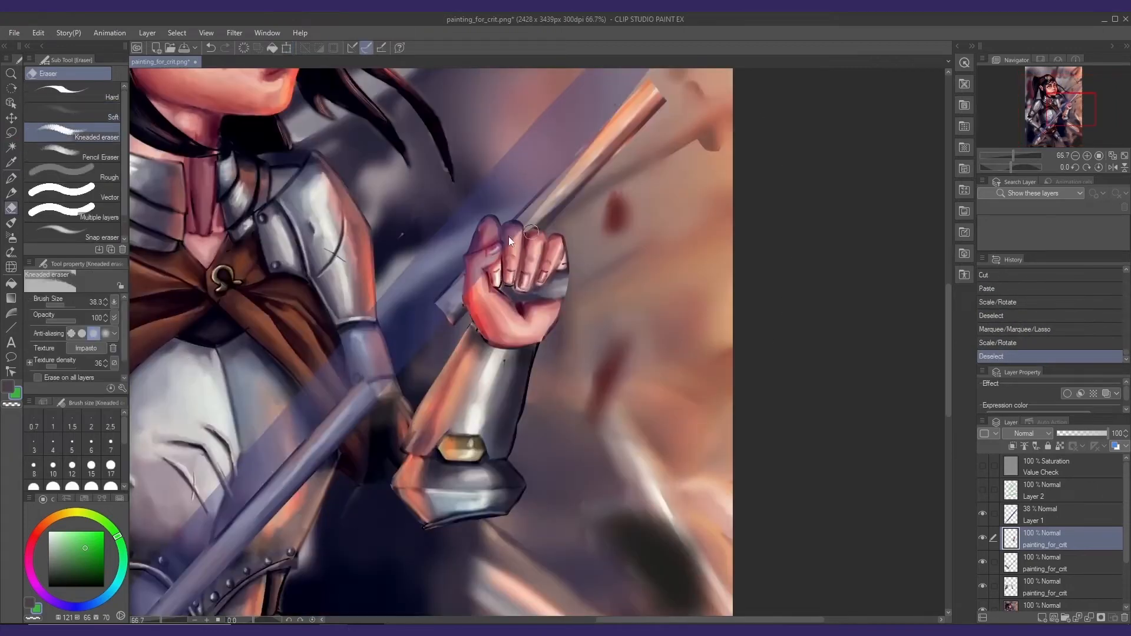
- Clean up the raised hand with the Kneaded eraser, repaint its fingers with Blocking Gouache, and reposition the raised arm
mouse_move(507, 236)
mouse_down()
mouse_move(495, 277)
mouse_move(504, 289)
mouse_up()
key(p)
key(b)
alt+click(501, 313)
drag(547, 255, 548, 295)
drag(538, 289, 547, 308)
mouse_move(482, 235)
mouse_down()
mouse_move(508, 226)
mouse_move(526, 248)
mouse_up()
drag(508, 216, 519, 211)
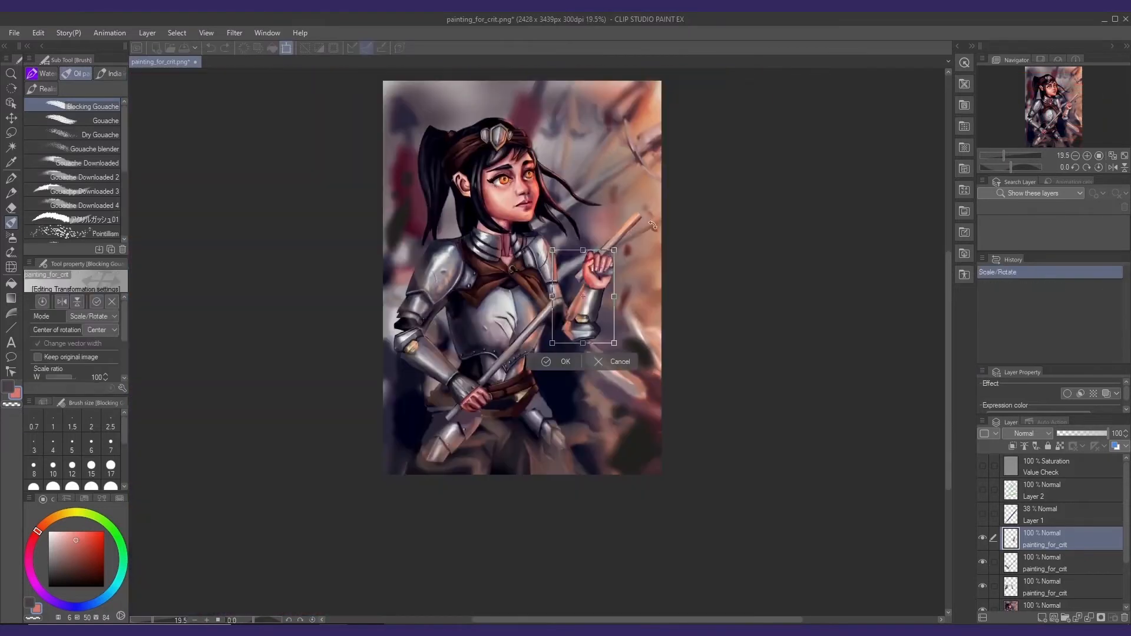
drag(602, 280, 612, 289)
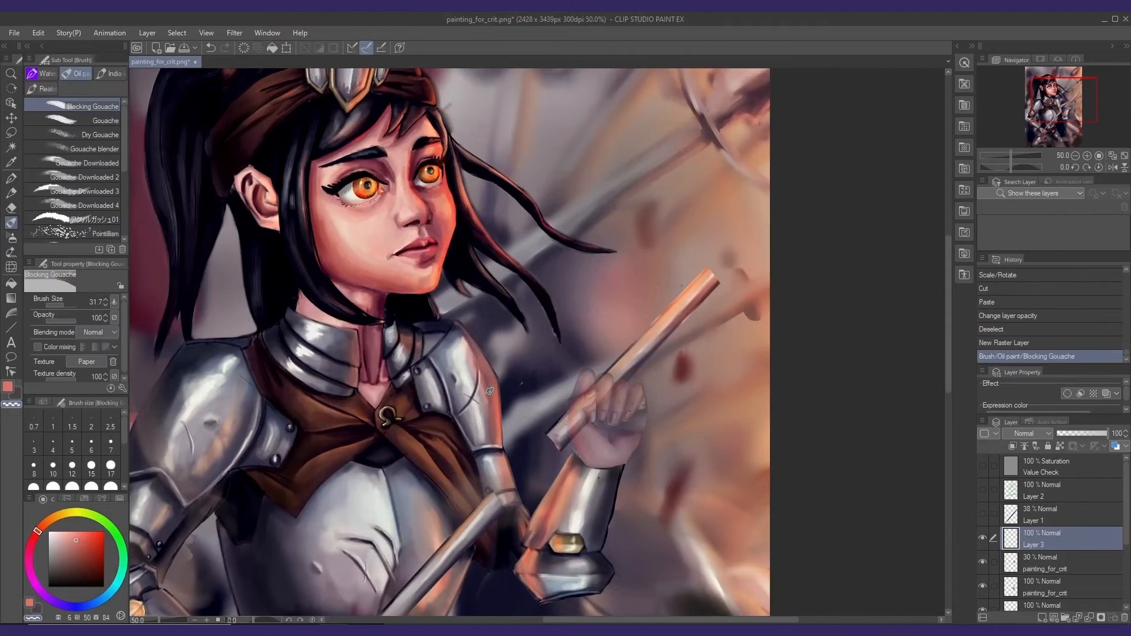
- Sketch a dark outline of the hand gripping the spear over the faded hand with Blocking Gouache at size 20.6
drag(568, 419, 572, 439)
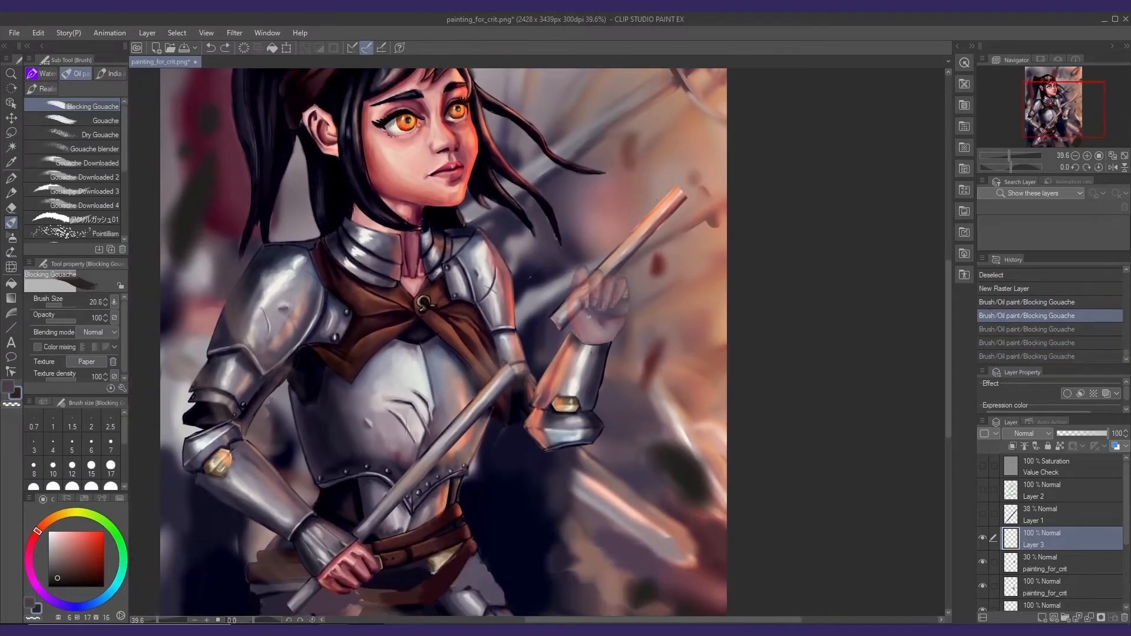
drag(588, 299, 582, 327)
drag(588, 301, 576, 281)
drag(577, 278, 593, 283)
drag(583, 267, 615, 274)
mouse_move(602, 250)
mouse_down()
mouse_move(632, 285)
mouse_move(606, 341)
mouse_move(578, 333)
mouse_move(624, 286)
mouse_move(611, 284)
mouse_move(605, 308)
mouse_up()
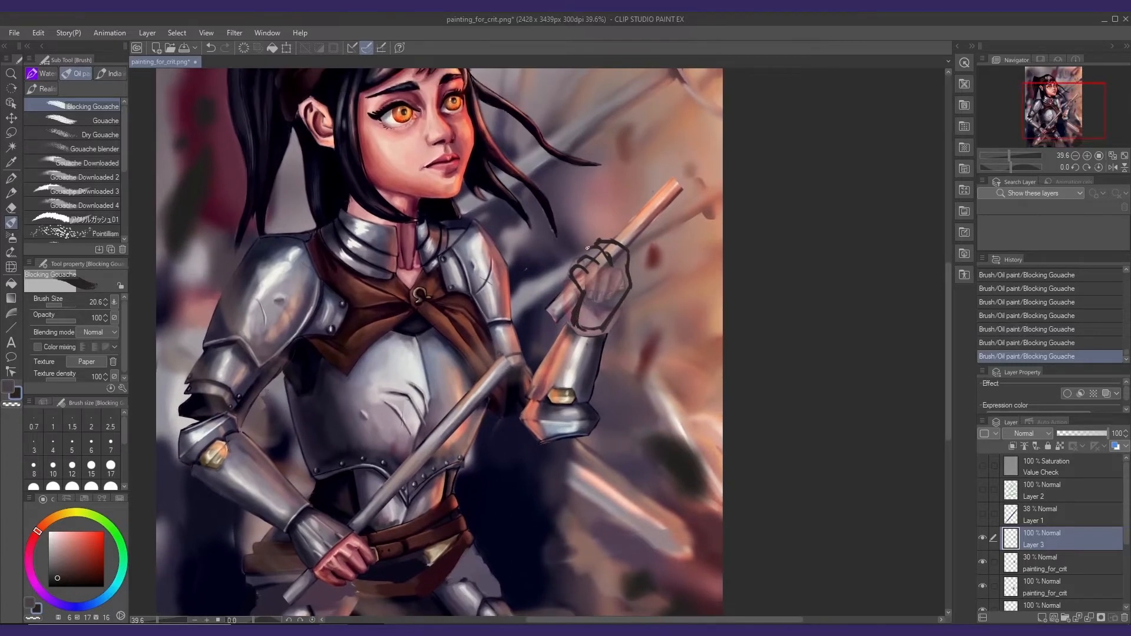
scroll(614, 267, down, 2)
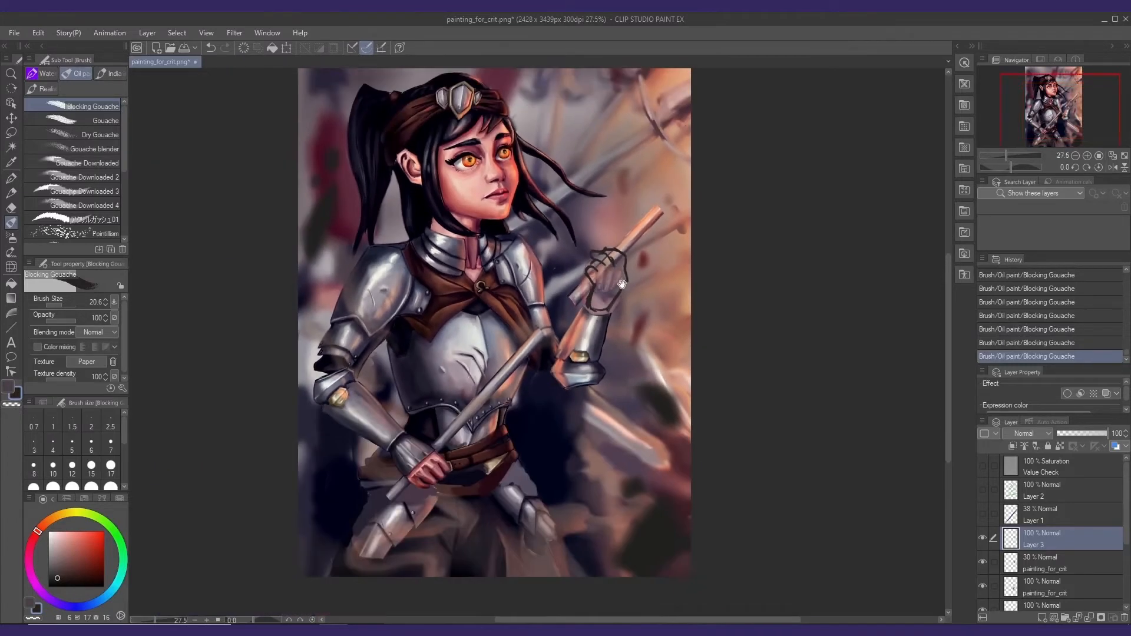
drag(638, 277, 609, 310)
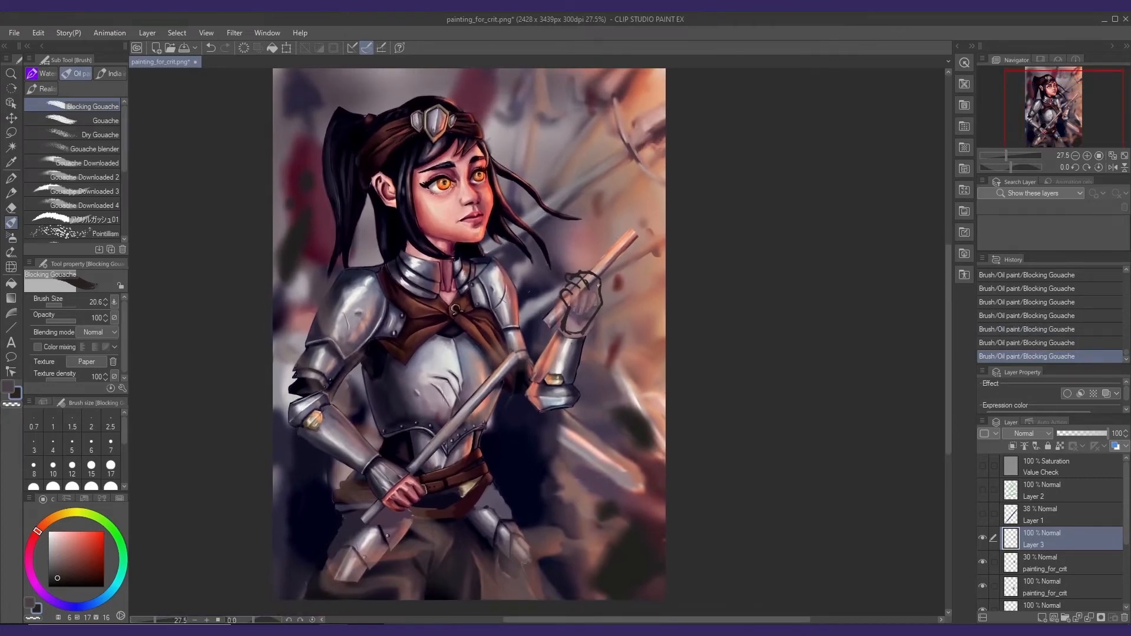
scroll(619, 298, up, 3)
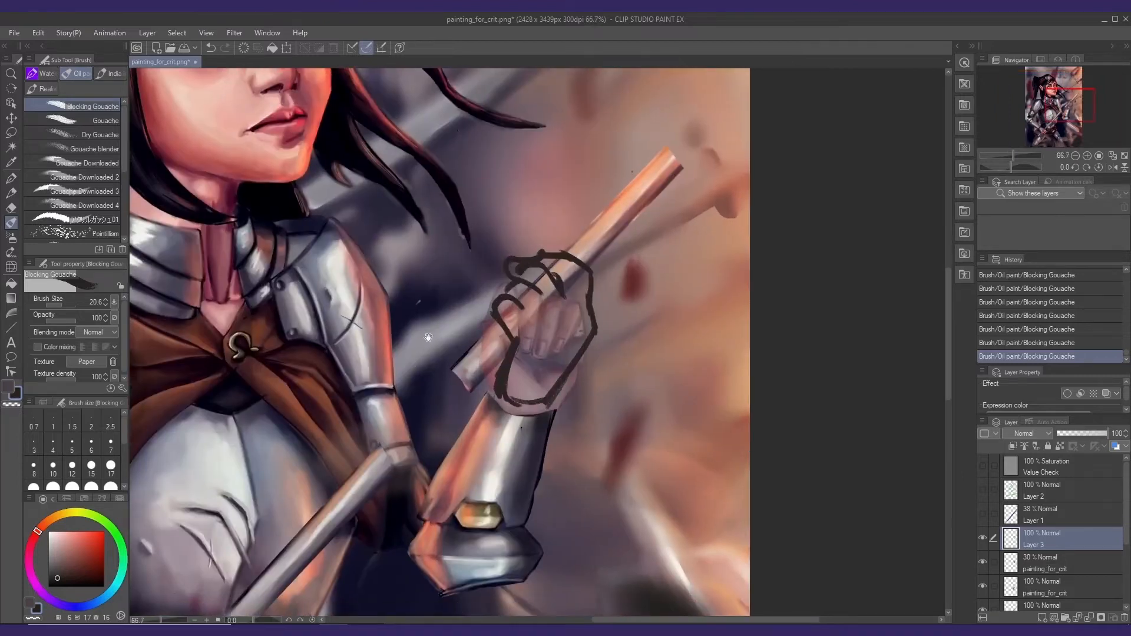
- Fill the outlined raised hand with a flat pale skin tone on a new layer using Blocking Gouache at size 38.8
drag(428, 337, 516, 352)
drag(496, 310, 479, 372)
scroll(485, 338, down, 1)
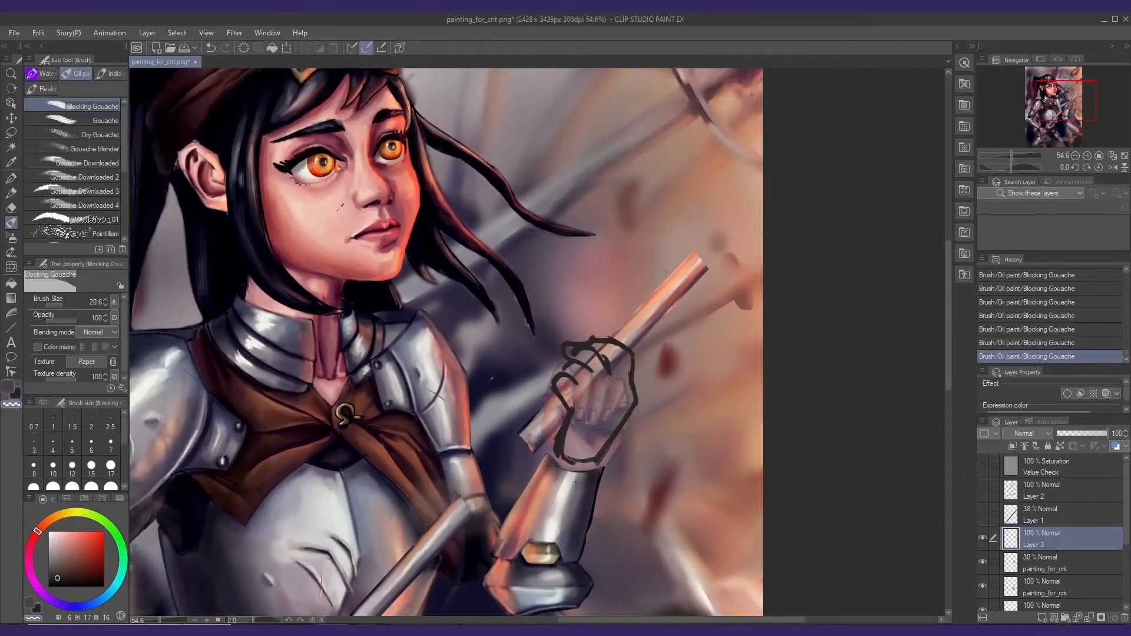
click(1041, 617)
mouse_move(592, 350)
mouse_down()
mouse_move(586, 260)
mouse_move(566, 260)
mouse_move(580, 260)
mouse_move(621, 306)
mouse_move(589, 330)
mouse_move(564, 260)
mouse_up()
key(alt+i)
alt+click(329, 141)
mouse_move(590, 300)
mouse_down()
mouse_move(597, 329)
mouse_move(562, 315)
mouse_up()
- Lock the hand layer's transparent pixels and shade the fingers and palm with a darker pink at reduced brush opacity
click(1048, 445)
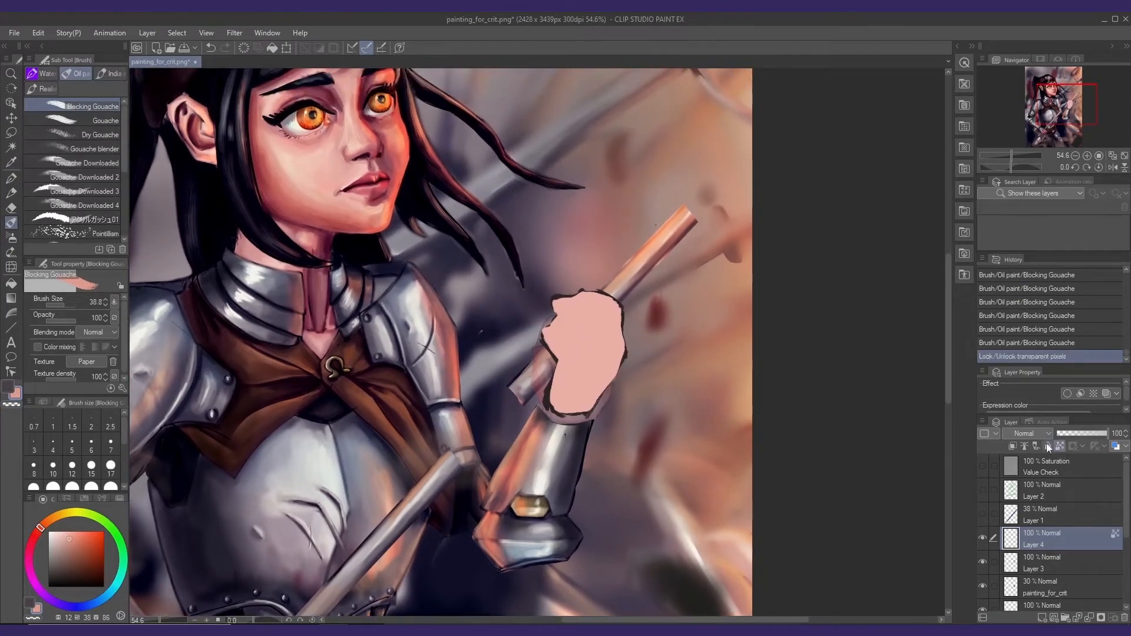
click(59, 320)
mouse_move(549, 305)
mouse_down()
mouse_move(562, 308)
mouse_move(548, 353)
mouse_move(556, 406)
mouse_up()
click(66, 321)
drag(66, 320, 67, 320)
drag(572, 348, 565, 347)
mouse_move(556, 298)
mouse_down()
mouse_move(576, 309)
mouse_move(559, 392)
mouse_up()
click(75, 543)
drag(560, 353, 568, 406)
drag(550, 328, 575, 337)
- Define the raised hand's fingers and knuckles, using a temporarily lowered layer opacity to see the outline underneath
click(1089, 433)
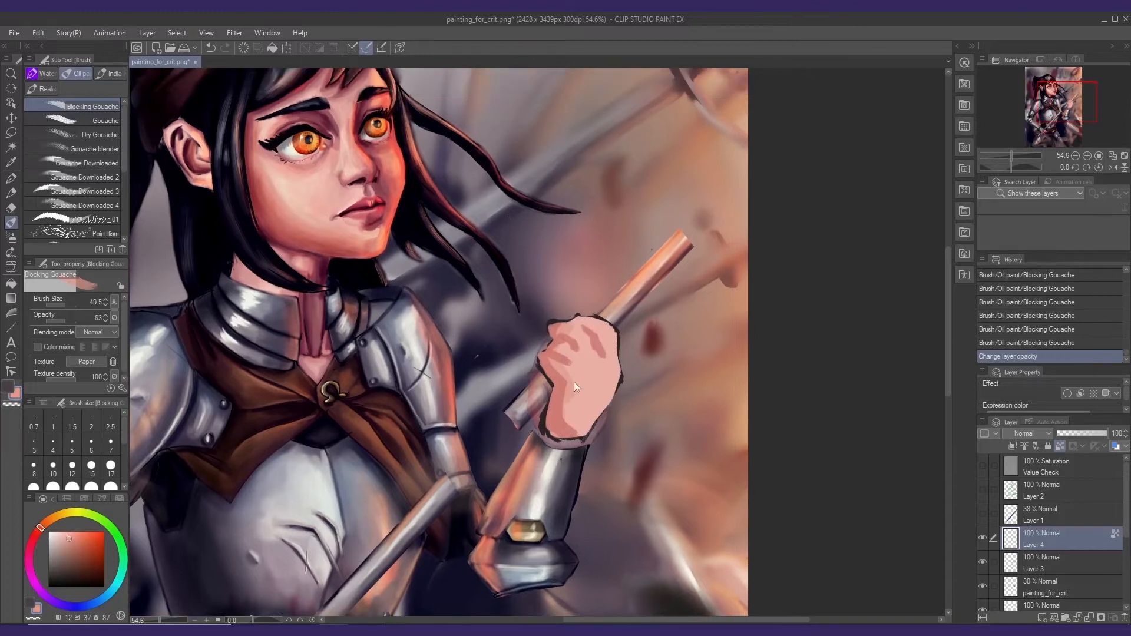
drag(561, 338, 613, 370)
alt+click(589, 377)
click(1059, 445)
click(1106, 434)
scroll(575, 359, down, 5)
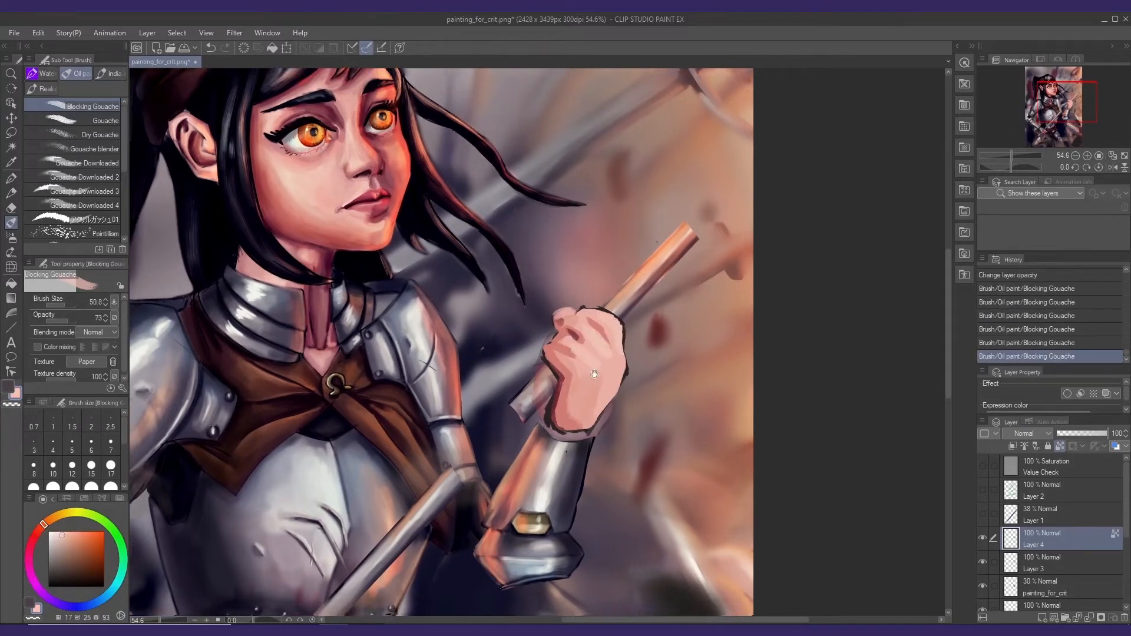
scroll(586, 379, up, 1)
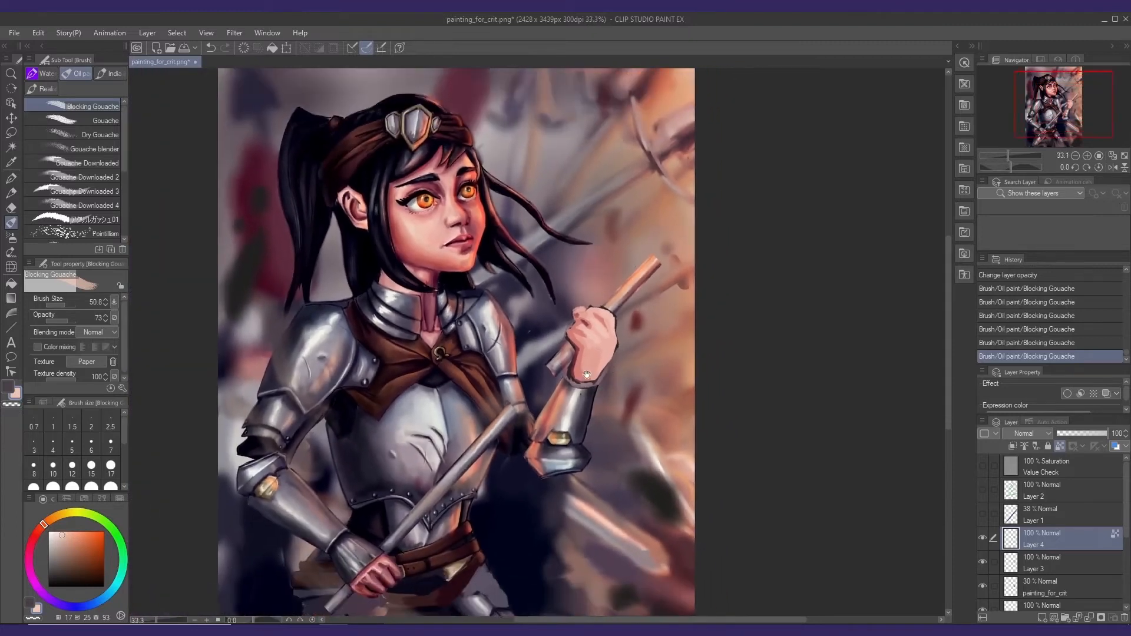
- Delete the dark hand outline layer and toggle the layers below to find the one holding the raised forearm
click(1043, 561)
click(1124, 617)
drag(574, 377, 553, 324)
click(1036, 588)
click(982, 588)
click(982, 587)
click(982, 562)
drag(849, 447, 847, 405)
click(982, 586)
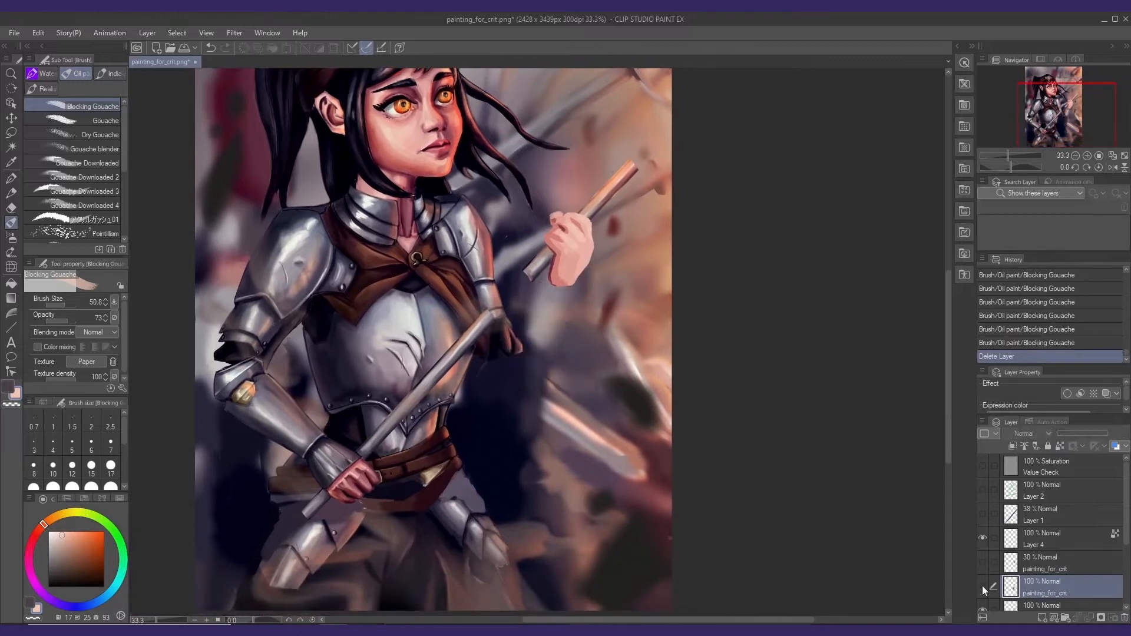
click(982, 587)
click(11, 268)
scroll(548, 387, down, 2)
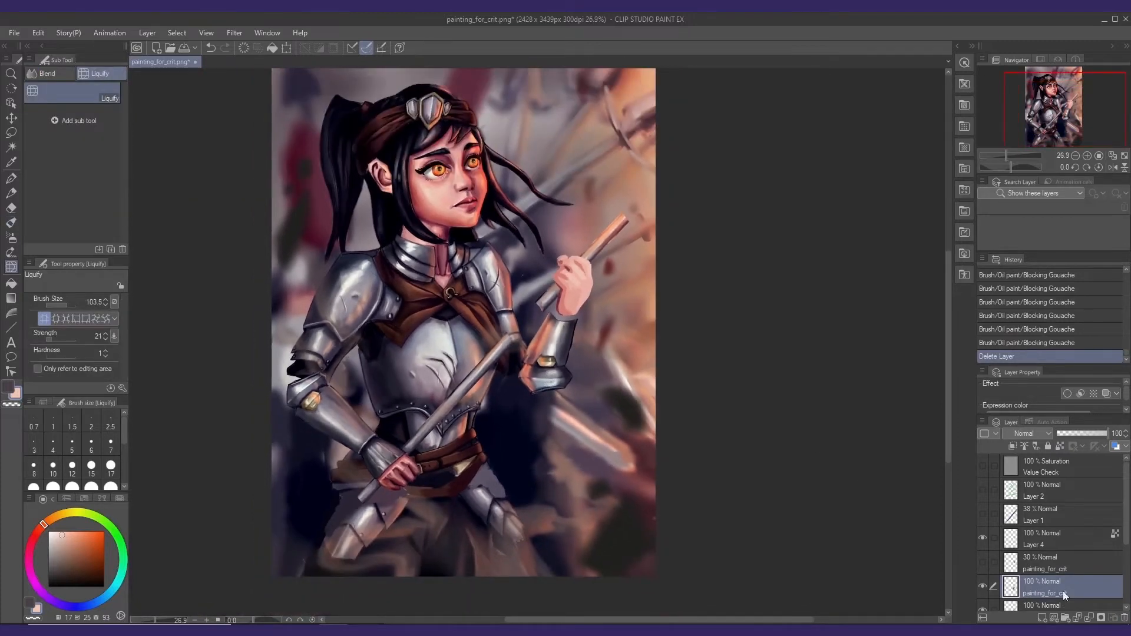
- Add a new layer and try a dark guide line along the lower arm's upper-arm plate with the Mapping pen
click(1043, 617)
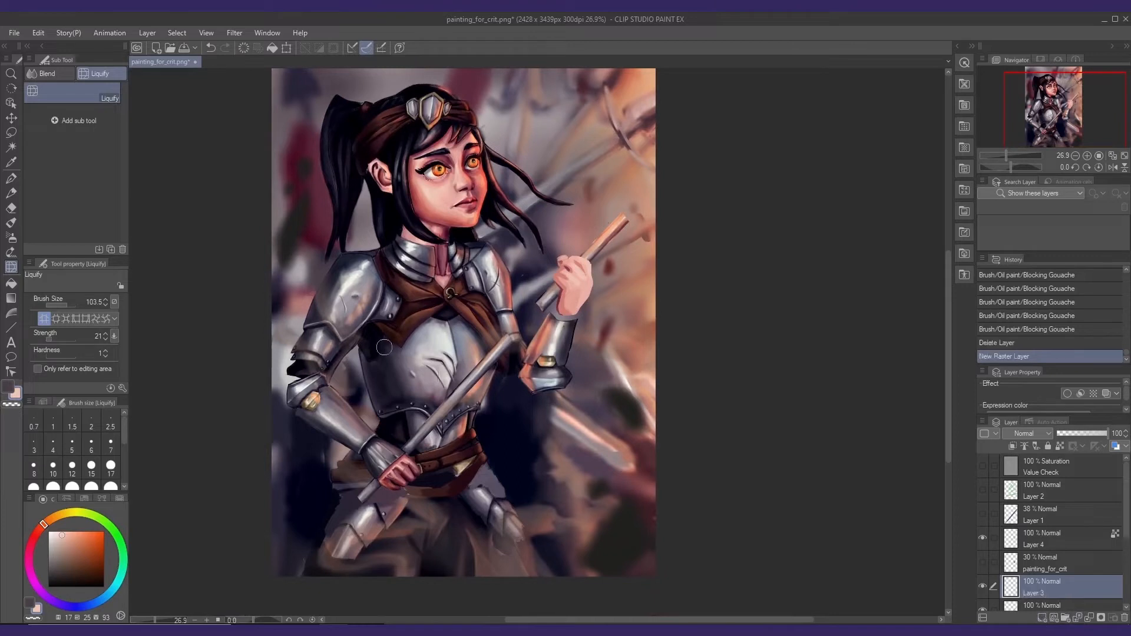
key(p)
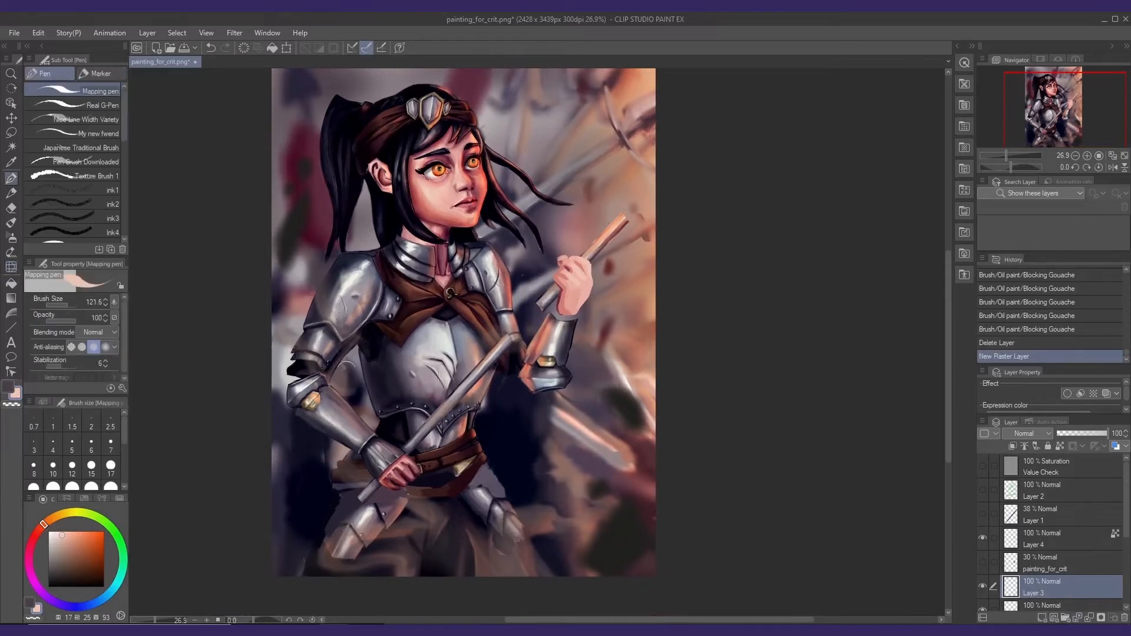
key(x)
click(83, 607)
mouse_move(361, 393)
mouse_down()
mouse_move(351, 395)
mouse_move(327, 325)
mouse_move(350, 278)
mouse_up()
drag(329, 323, 352, 274)
drag(333, 312, 355, 268)
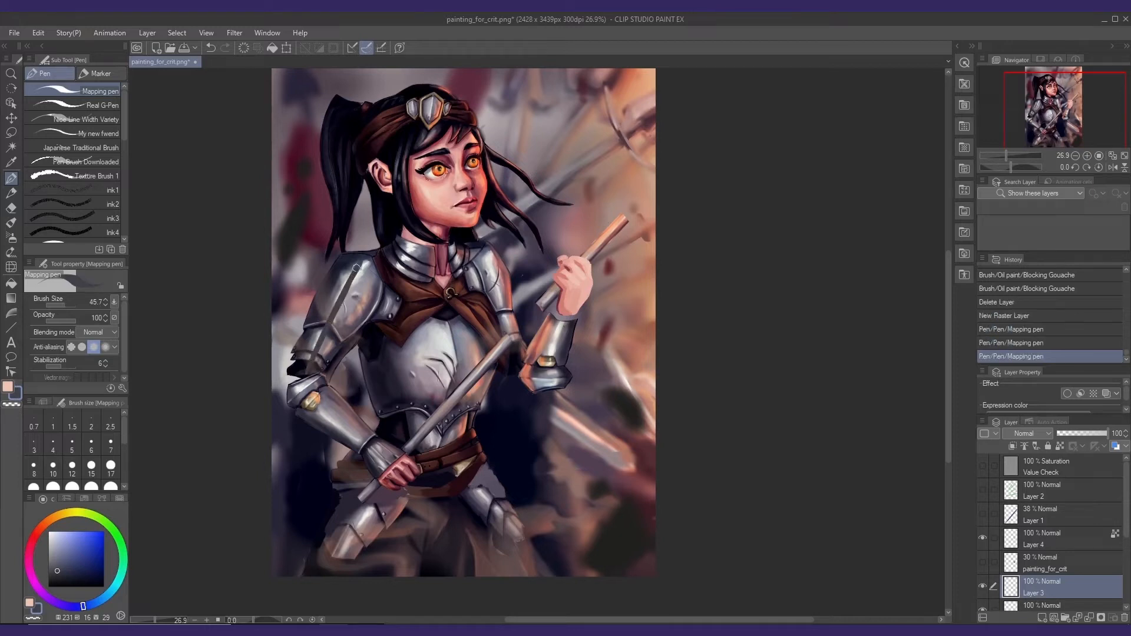
key(ctrl+z)
key(ctrl+z)
key(ctrl+z)
- Mark the lower arm's upper arm and forearm with blue guide lines, and discard the guide layer
drag(309, 373, 359, 258)
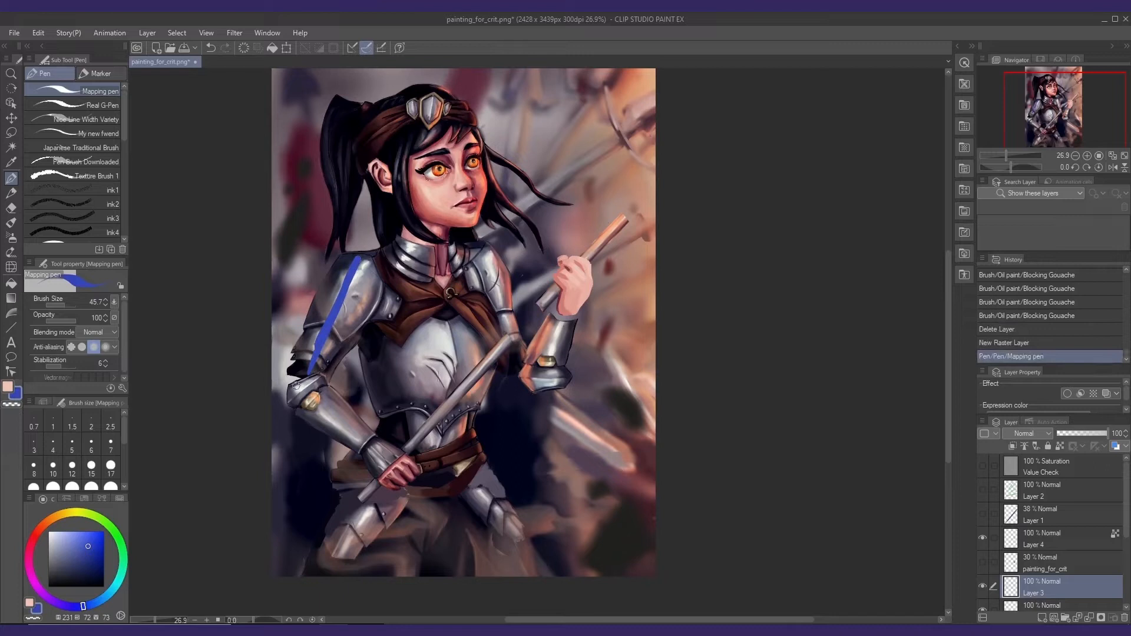
drag(296, 386, 371, 441)
click(290, 390)
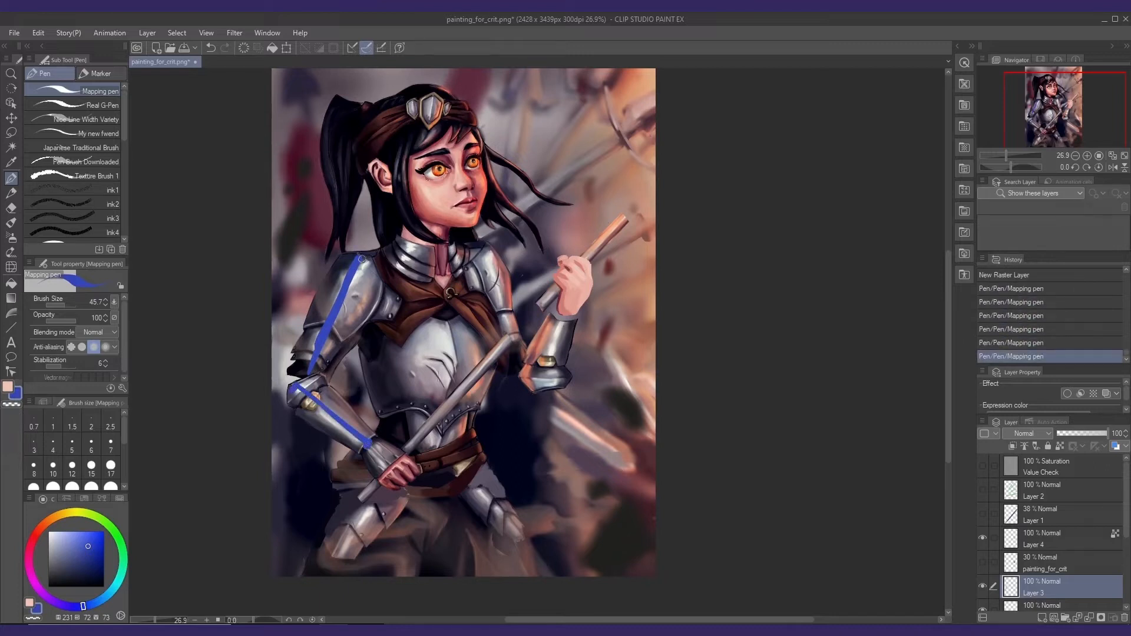
drag(362, 260, 316, 378)
click(983, 586)
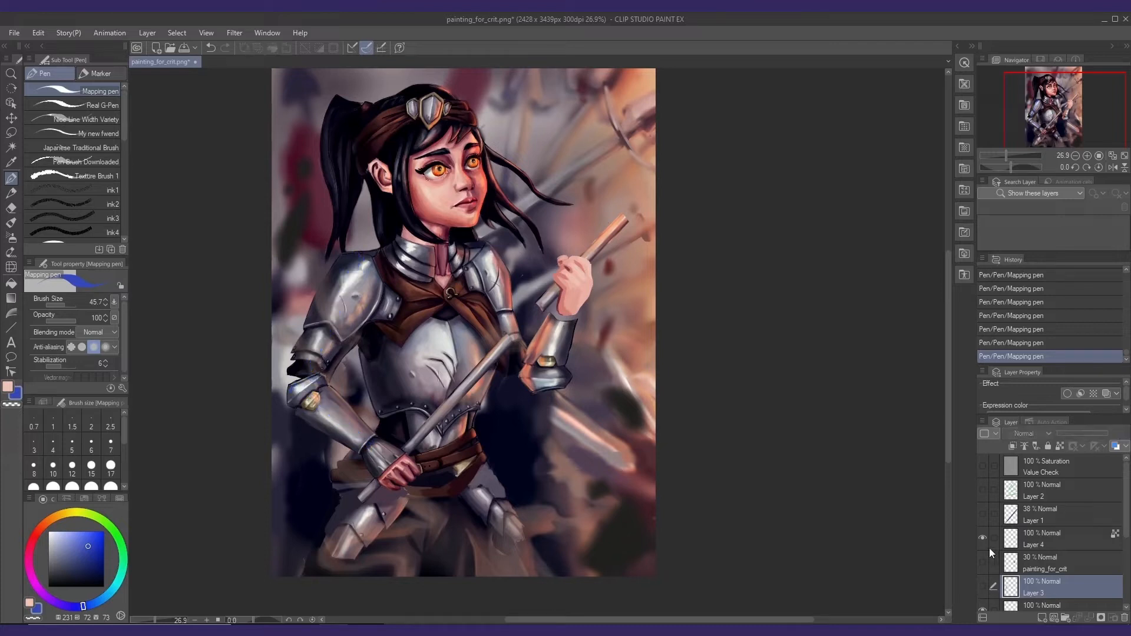
click(1113, 615)
- Reshape the raised forearm on its own layer with Liquify, slimming the wrist toward the hand and pulling the elbow downward
click(1032, 544)
drag(1125, 505, 1125, 529)
click(1051, 541)
key(o)
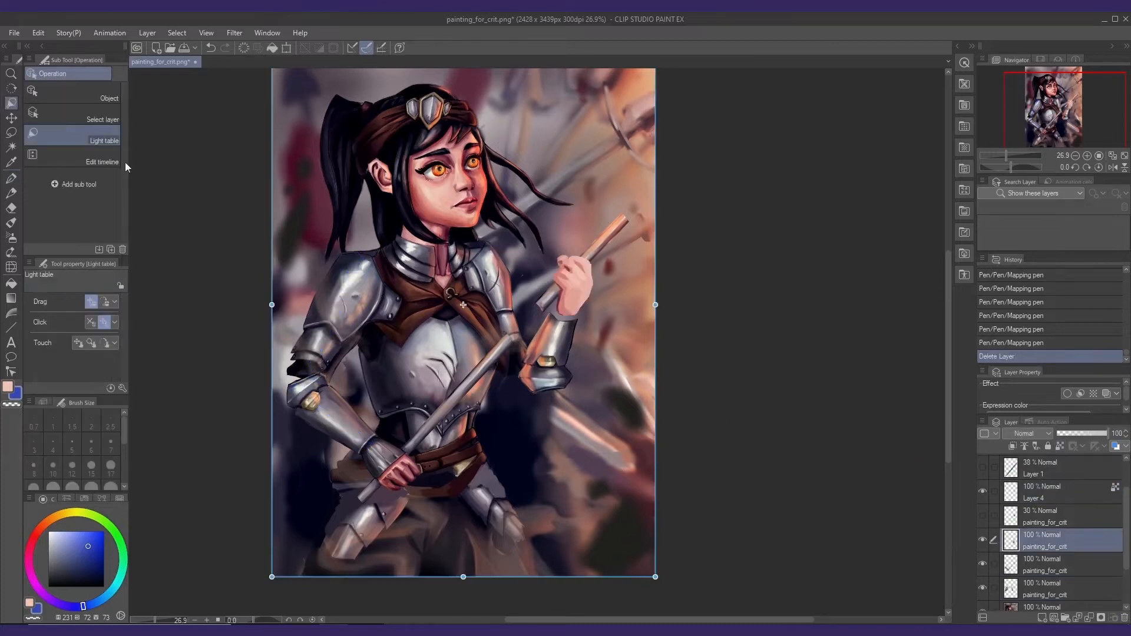
key(j)
click(101, 73)
drag(569, 339, 569, 327)
drag(558, 324, 564, 306)
drag(551, 362, 536, 400)
mouse_move(557, 348)
mouse_down()
mouse_move(548, 377)
mouse_move(506, 377)
mouse_move(512, 318)
mouse_move(542, 306)
mouse_move(550, 315)
mouse_move(533, 339)
mouse_move(529, 327)
mouse_move(556, 354)
mouse_move(553, 371)
mouse_move(533, 318)
mouse_move(574, 329)
mouse_move(589, 318)
mouse_up()
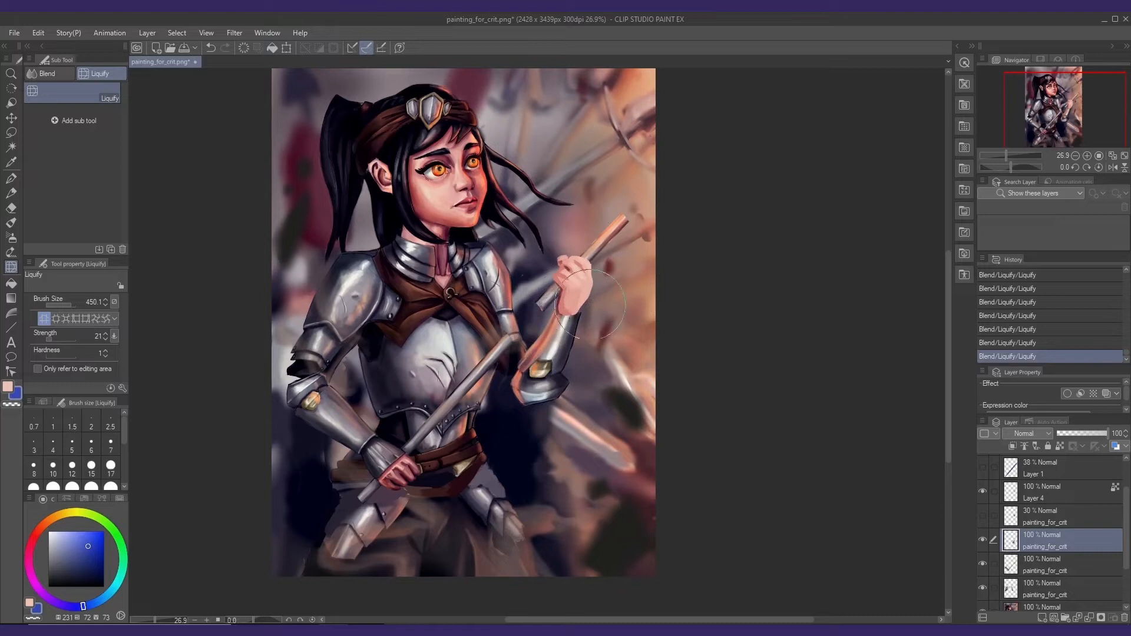
mouse_move(533, 378)
mouse_down()
mouse_move(557, 388)
mouse_move(626, 380)
mouse_move(523, 380)
mouse_move(525, 352)
mouse_move(531, 397)
mouse_up()
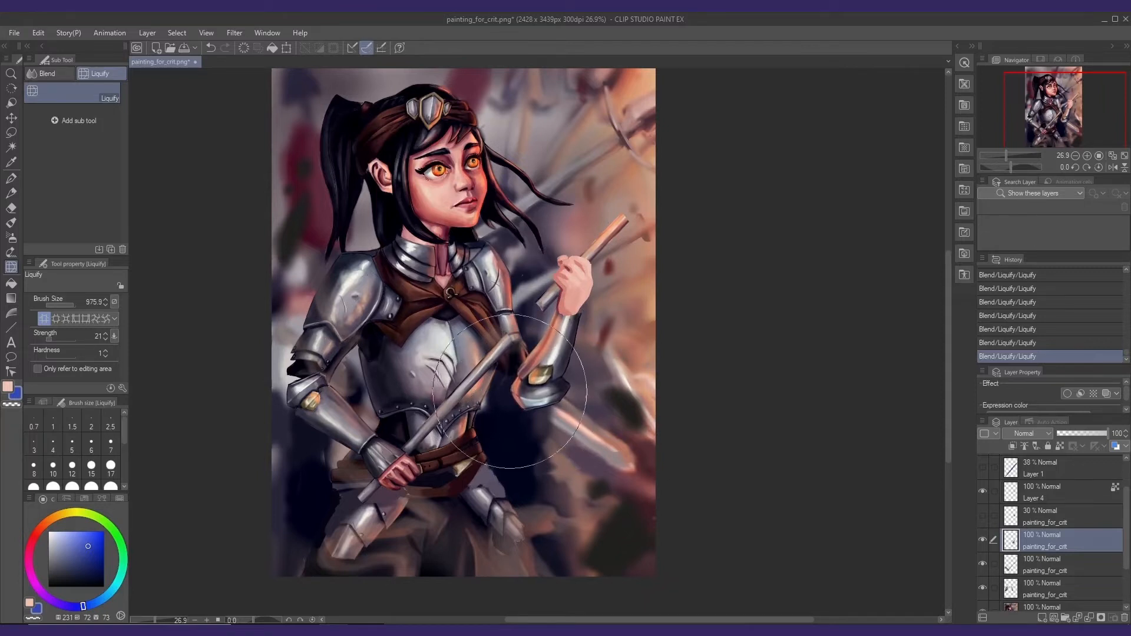
mouse_move(521, 394)
mouse_down()
mouse_move(508, 370)
mouse_move(512, 394)
mouse_up()
- Select the body layer and clean up the area between the upper arm and raised elbow with dark Blocking Gouache strokes
click(1032, 584)
drag(526, 355, 509, 340)
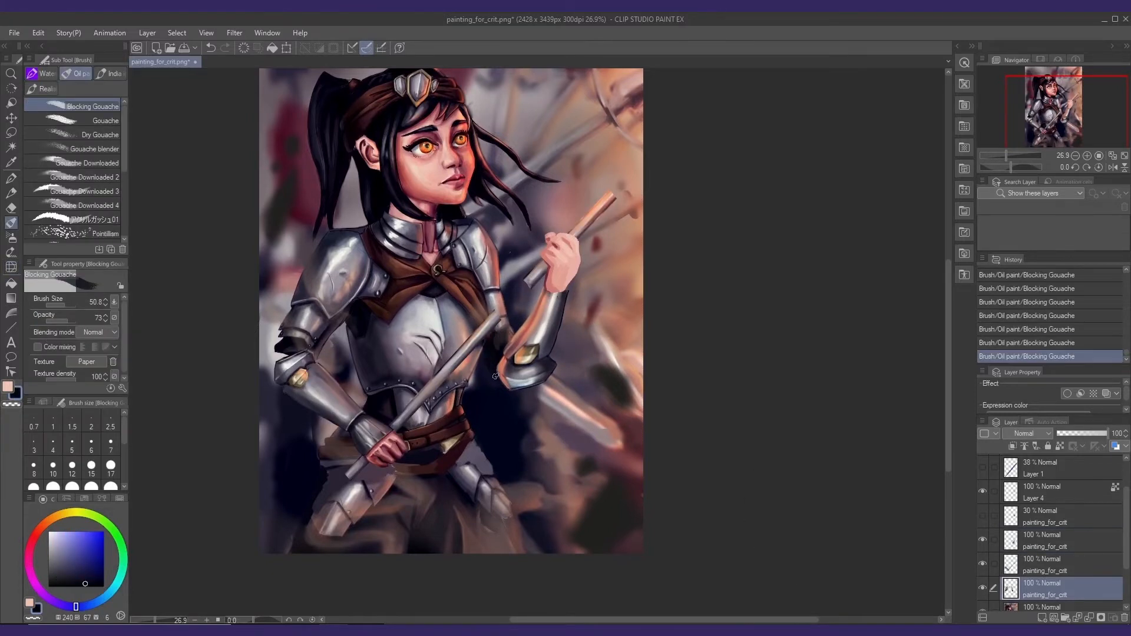
drag(799, 468, 808, 451)
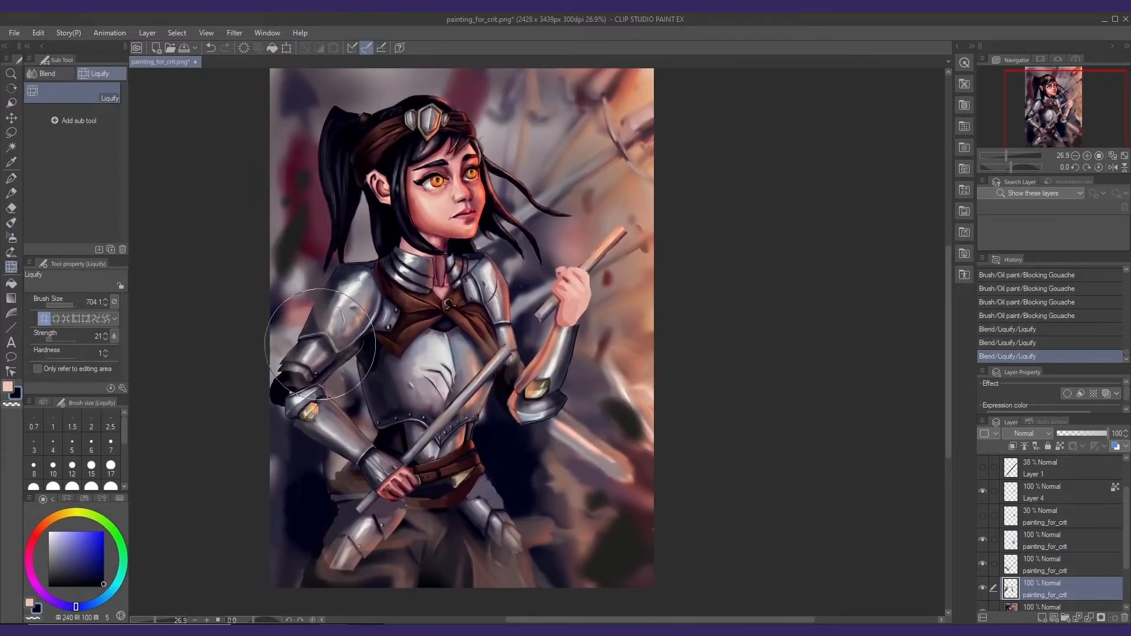
- Push the other arm's shoulder and upper-arm armour outward with Liquify and touch up the elbow gap with sampled colour
drag(313, 344, 296, 336)
mouse_move(324, 375)
mouse_down()
mouse_move(296, 367)
mouse_move(287, 378)
mouse_move(339, 377)
mouse_move(275, 408)
mouse_move(283, 413)
mouse_up()
key(b)
alt+click(279, 390)
key(j)
drag(312, 376, 307, 373)
drag(306, 313, 303, 308)
key(ctrl+z)
- Move the lower forearm and elbow outward on their layer with Liquify, and adjust the upper arm on the body layer to match
click(1055, 565)
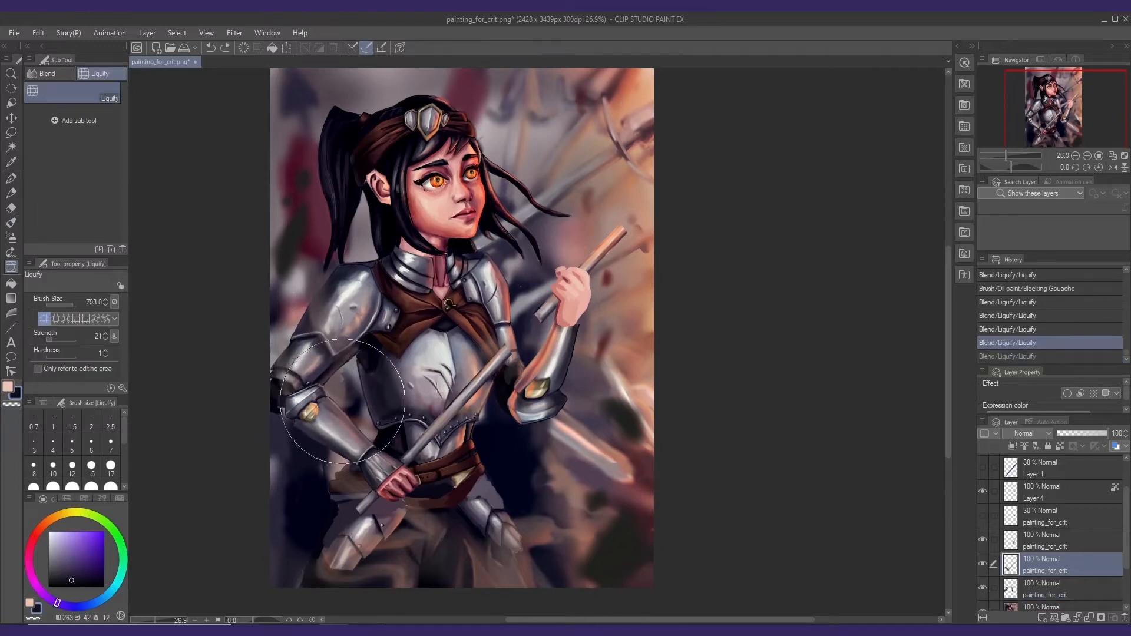
drag(330, 404, 281, 416)
drag(312, 463, 294, 463)
click(1054, 588)
drag(320, 357, 297, 361)
- Identify the raised forearm's layer by toggling its visibility and merge it with the two layers below
click(983, 540)
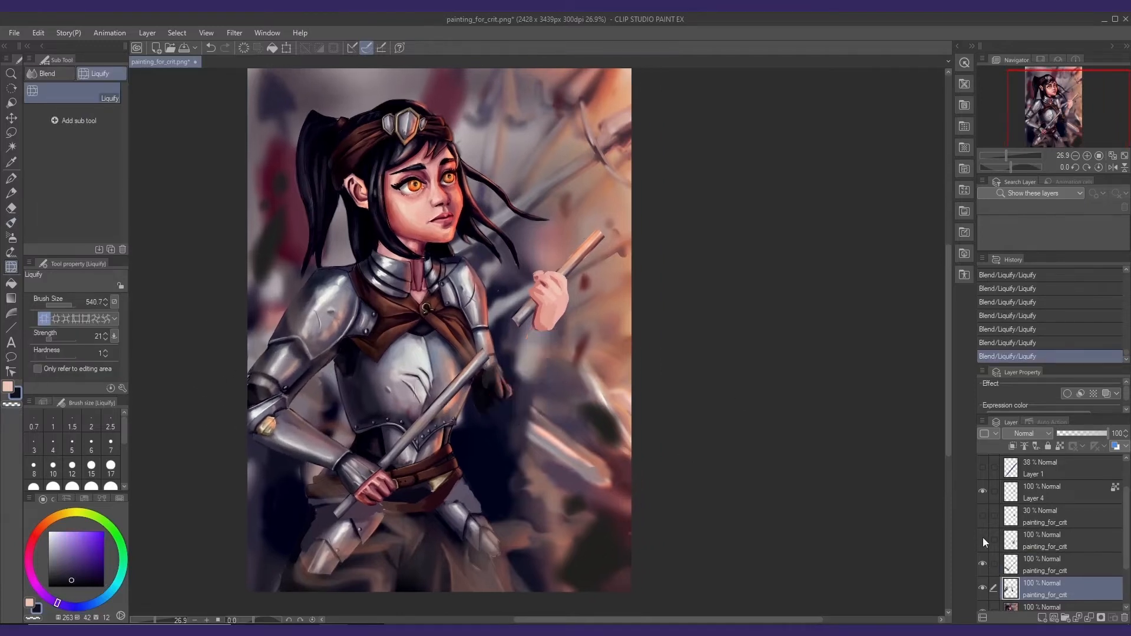
click(983, 540)
click(1052, 541)
key(ctrl+e)
key(ctrl+e)
- Extend the spear shaft across the gap up to the raised hand with sampled greys using Blocking Gouache at size 37.6
key(b)
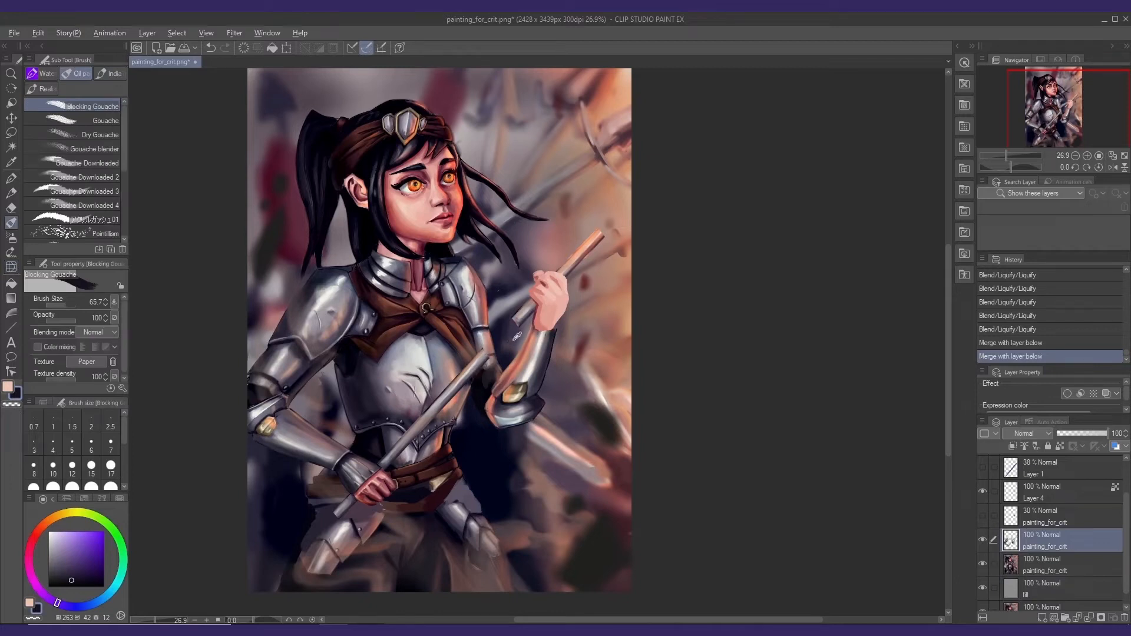
alt+click(484, 358)
drag(486, 355, 522, 318)
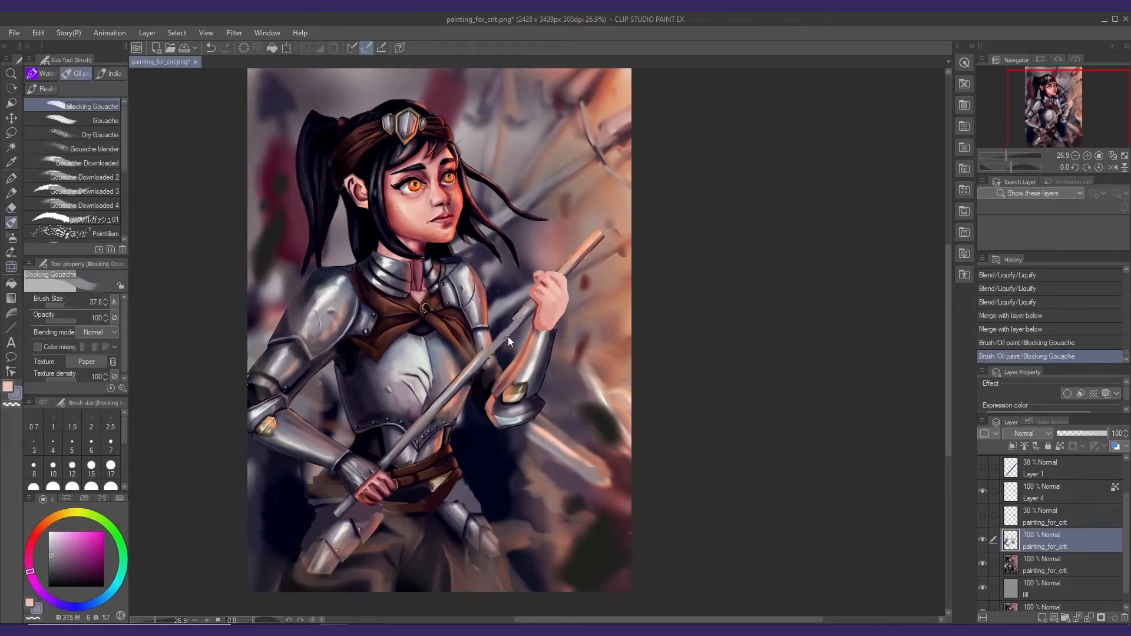
alt+click(483, 353)
alt+click(475, 365)
mouse_move(477, 364)
mouse_down()
mouse_move(510, 322)
mouse_move(462, 369)
mouse_move(527, 307)
mouse_move(509, 334)
mouse_up()
- Repaint the end of the shaft beyond the raised hand with colours sampled from the shaft and background
alt+click(568, 272)
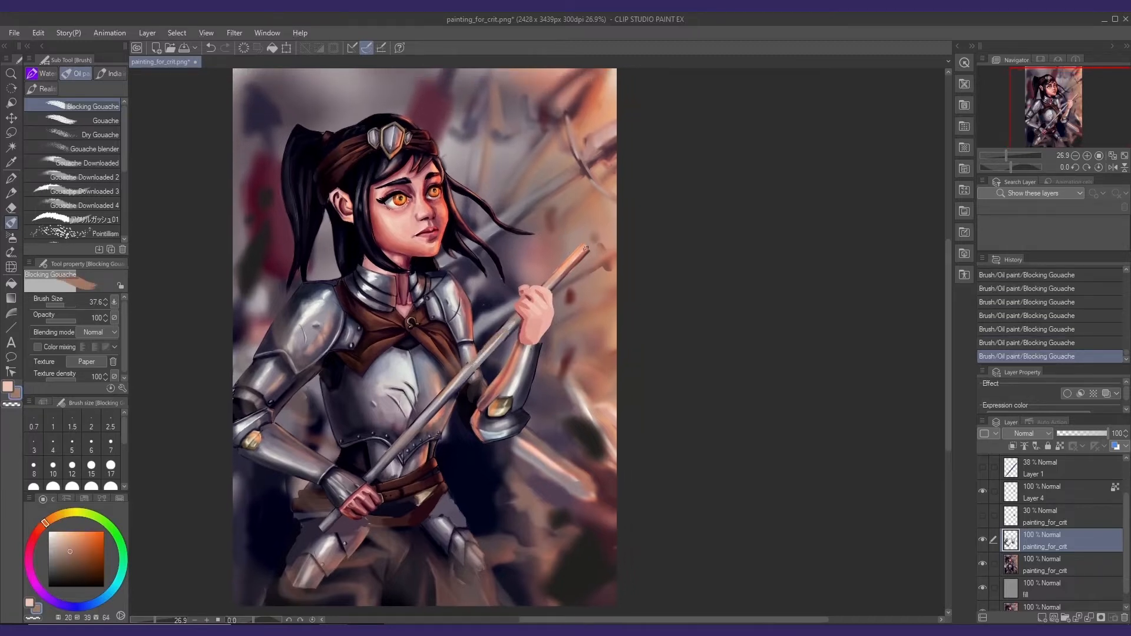
drag(602, 264, 554, 288)
alt+click(569, 226)
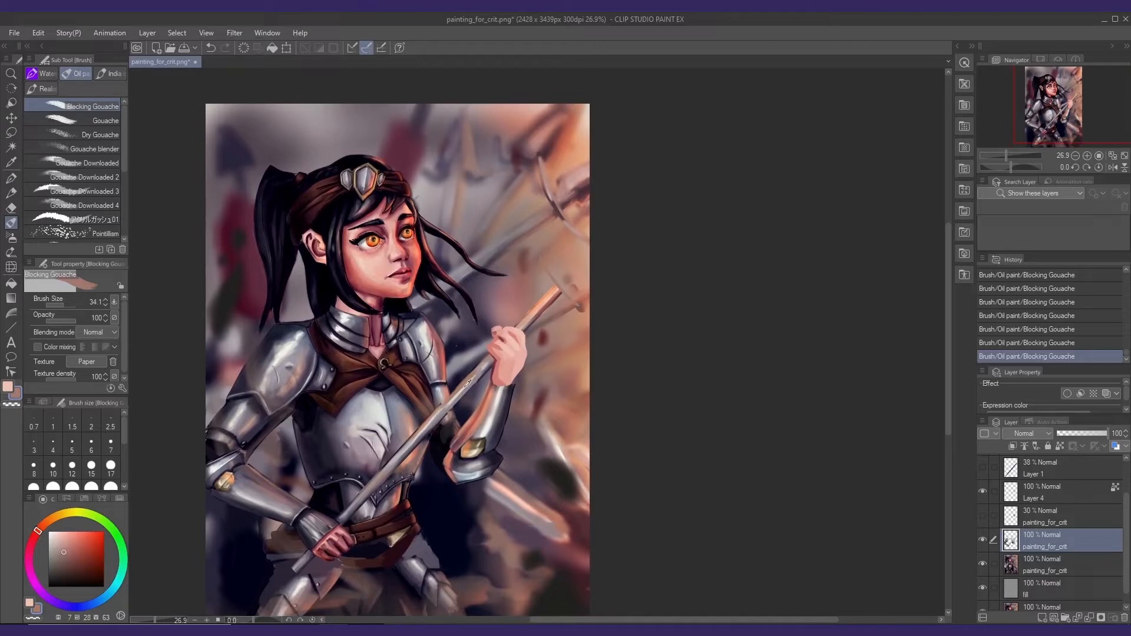
- Paint a light curved crosspiece across the shaft's end and block in a pale weapon head beyond it
alt+click(484, 359)
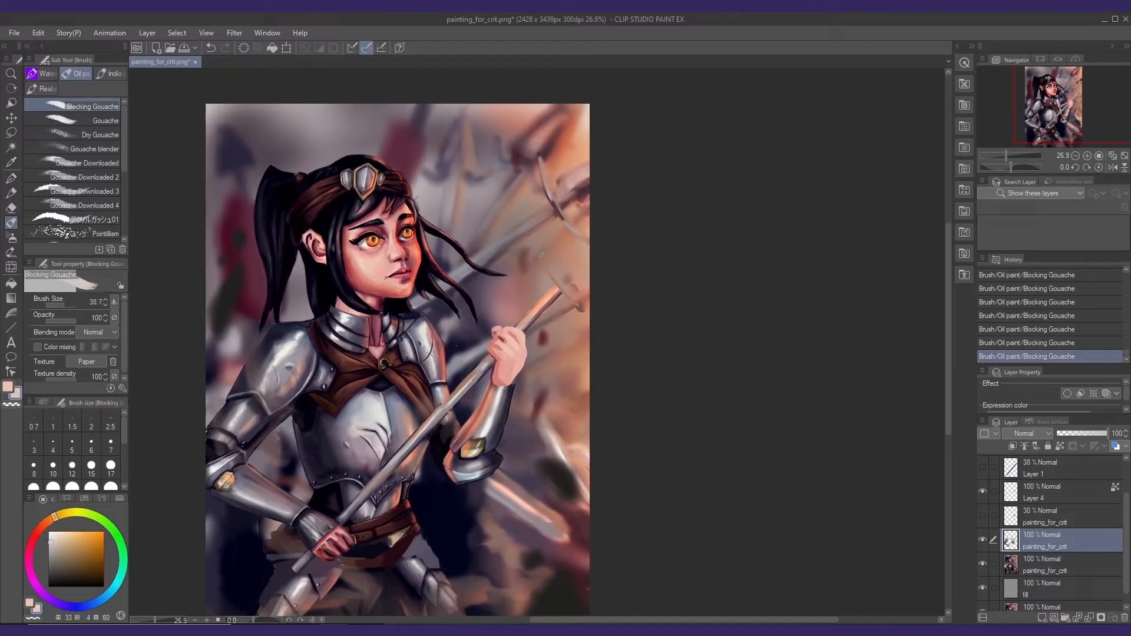
drag(538, 252, 579, 301)
mouse_move(567, 287)
mouse_down()
mouse_move(596, 245)
mouse_move(567, 273)
mouse_move(570, 254)
mouse_move(563, 280)
mouse_move(576, 282)
mouse_move(584, 261)
mouse_move(572, 254)
mouse_move(578, 264)
mouse_move(567, 254)
mouse_move(562, 282)
mouse_move(550, 275)
mouse_move(580, 305)
mouse_up()
alt+click(555, 280)
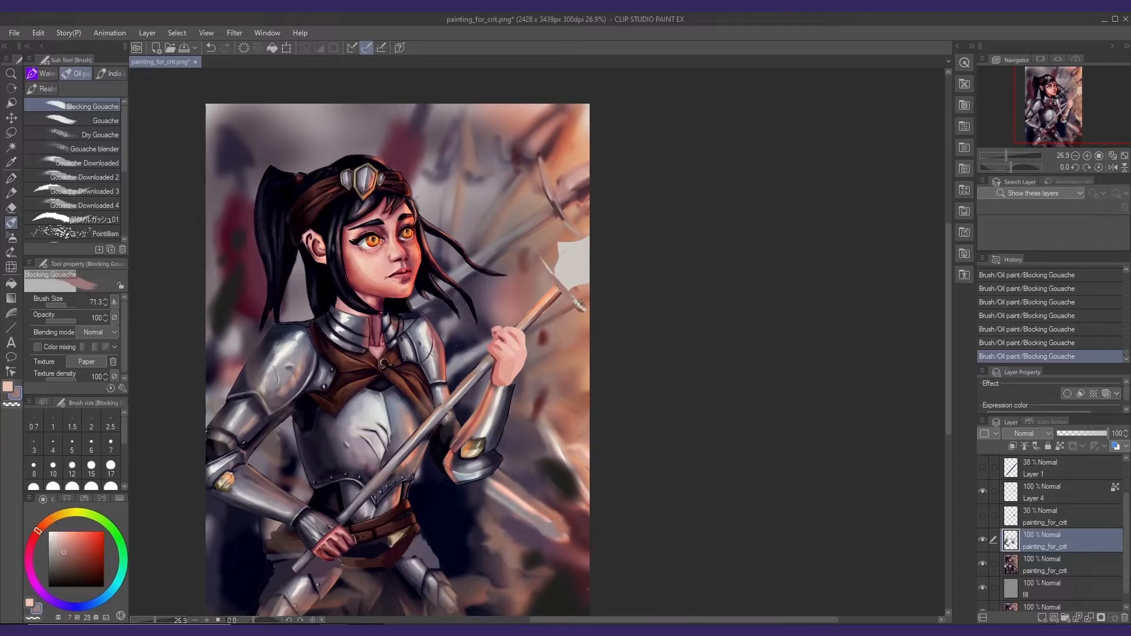
- Try a dark green oval in the middle of the pale weapon head
alt+click(484, 420)
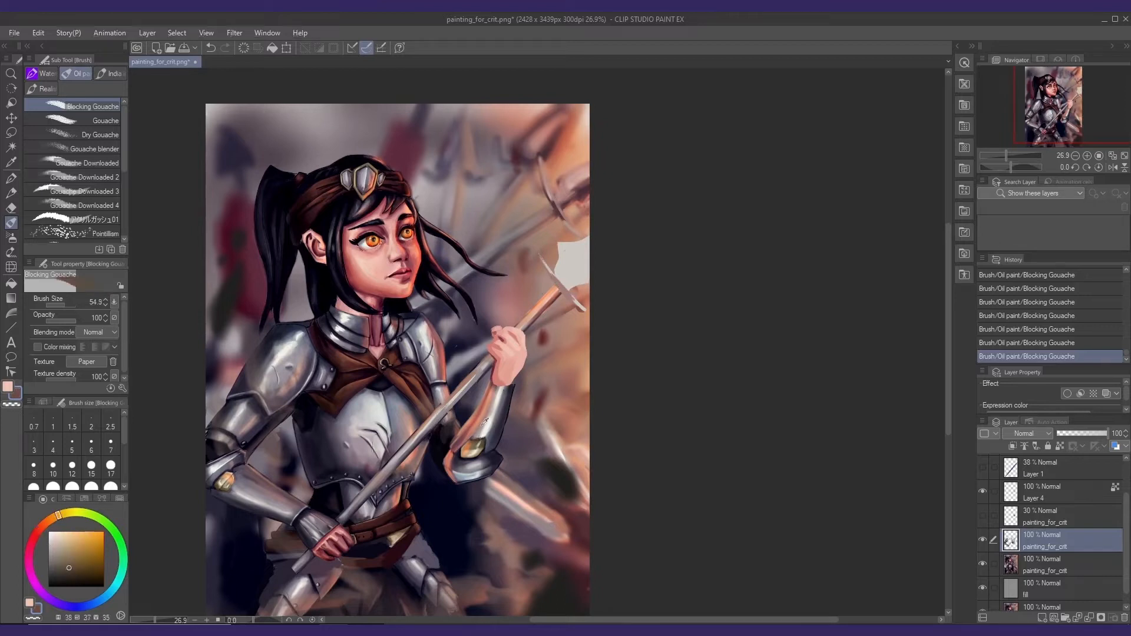
mouse_move(572, 254)
mouse_down()
mouse_move(571, 268)
mouse_move(580, 258)
mouse_move(565, 252)
mouse_up()
drag(572, 299, 566, 300)
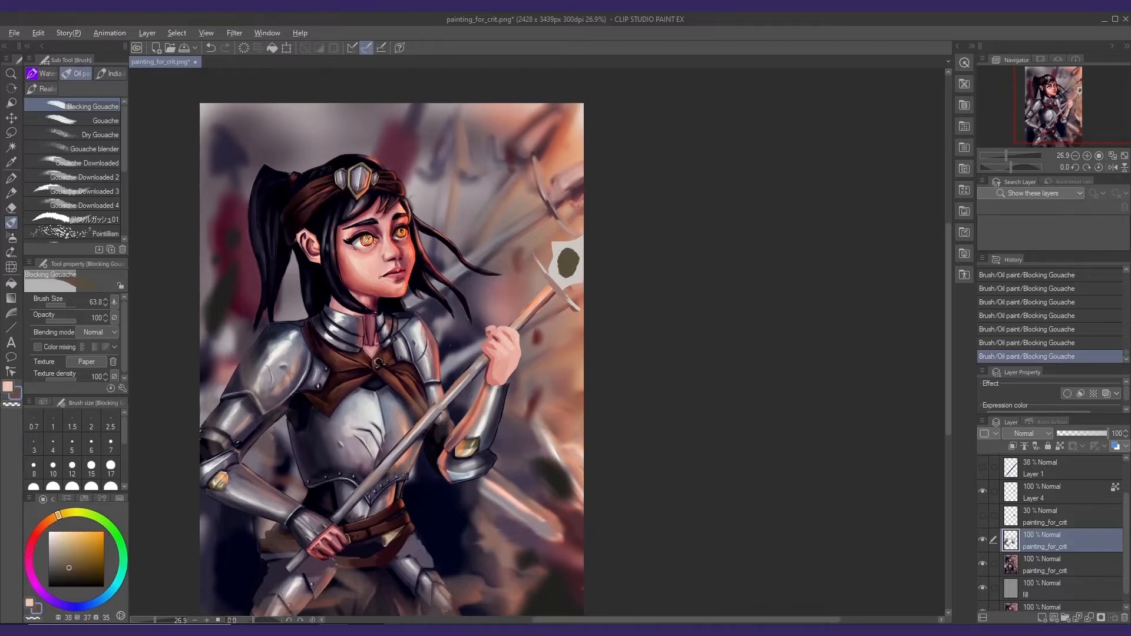
alt+click(554, 294)
key(ctrl+z)
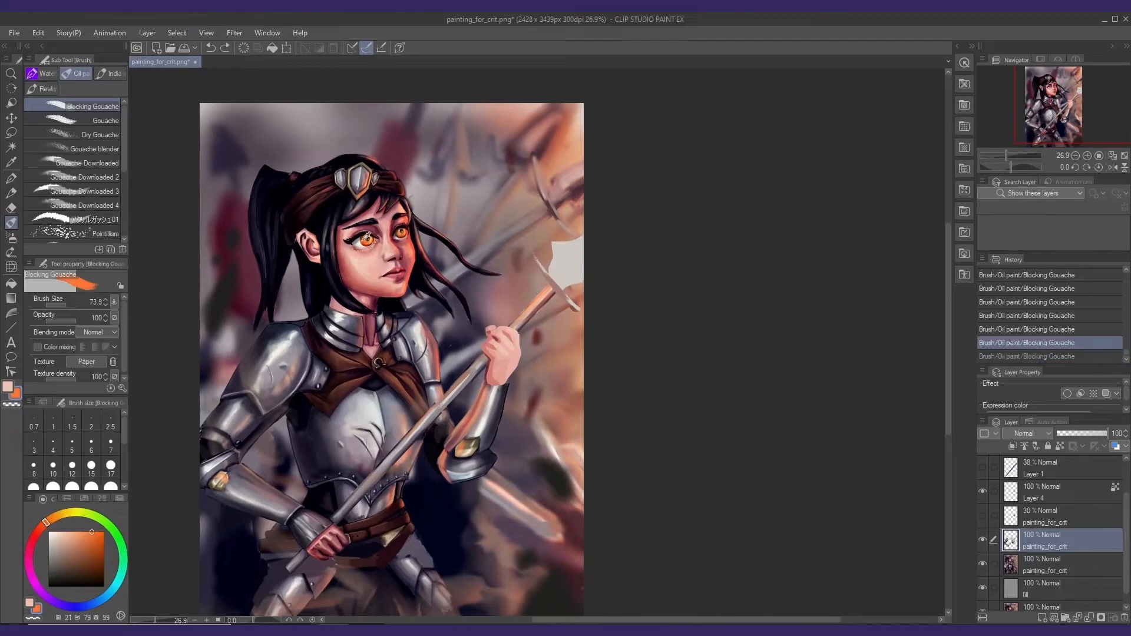
- Paint an orange gem in the weapon head with colours sampled from the eyes, and add yellow highlights
alt+click(366, 237)
drag(568, 267, 562, 260)
alt+click(369, 239)
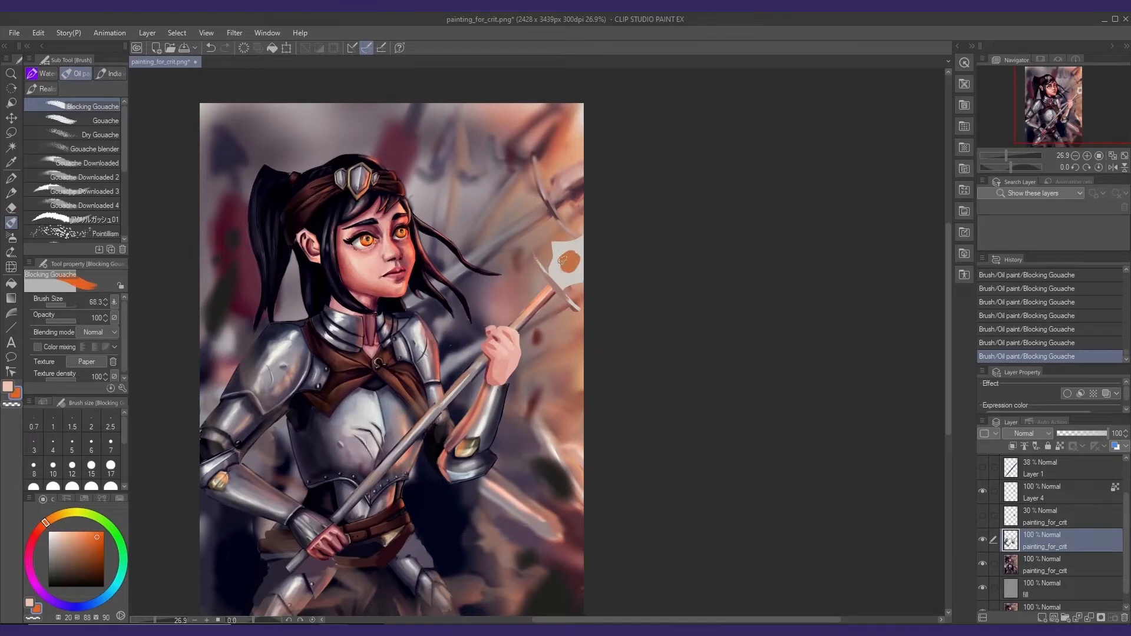
alt+click(398, 227)
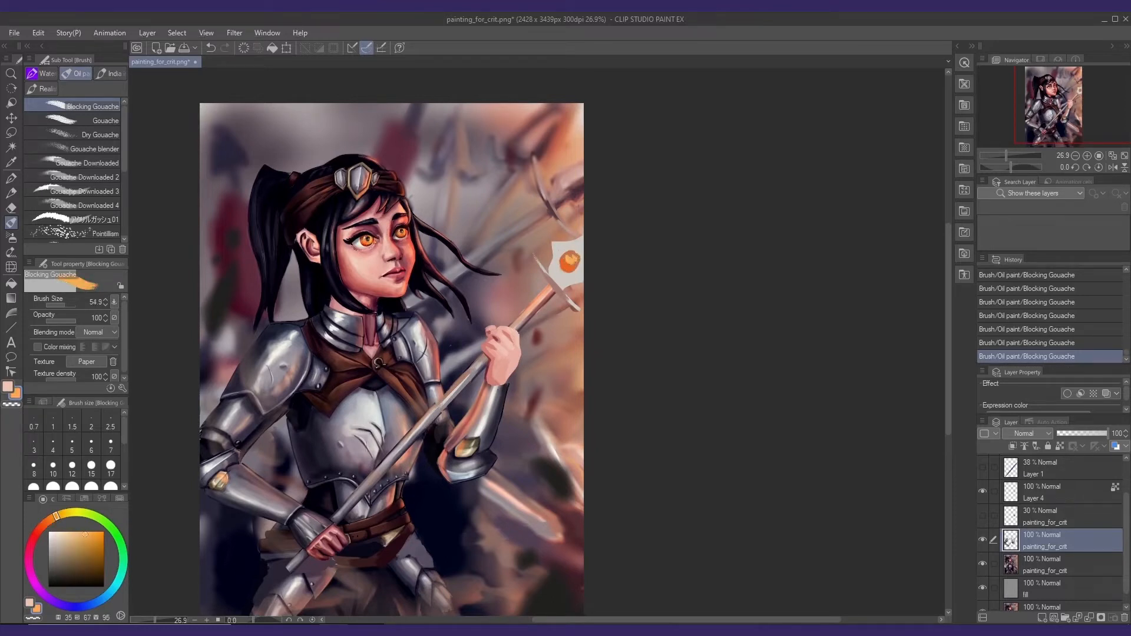
click(64, 514)
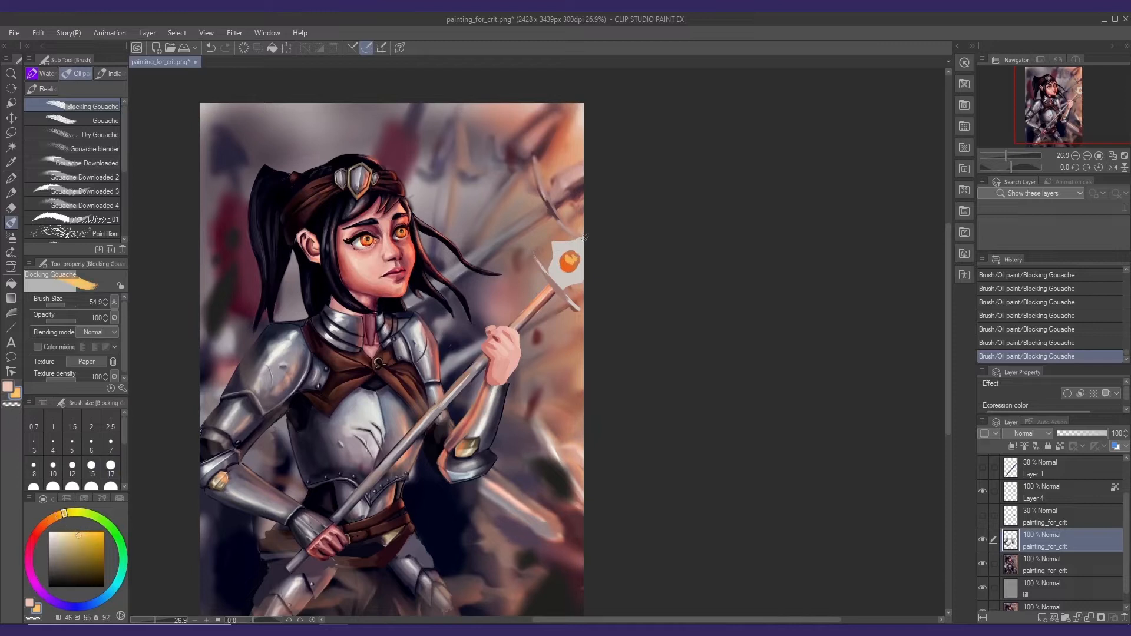
drag(555, 259, 544, 264)
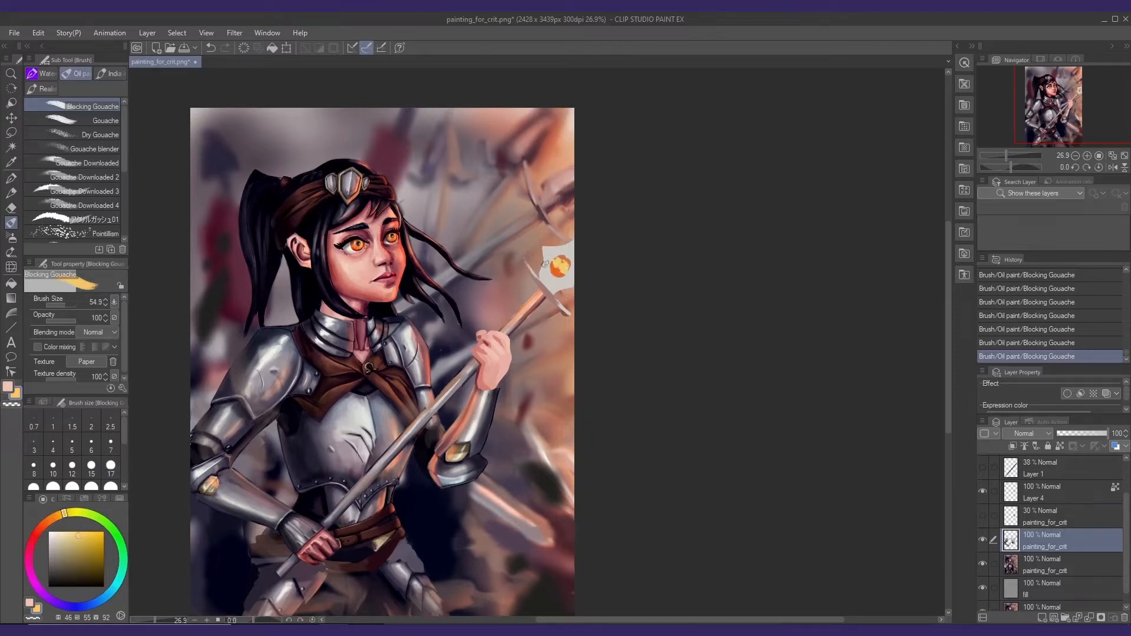
- Shade the pale weapon head's edge with a dark purple sampled from the background, lowering the brush opacity to 36%
key([)
alt+click(542, 210)
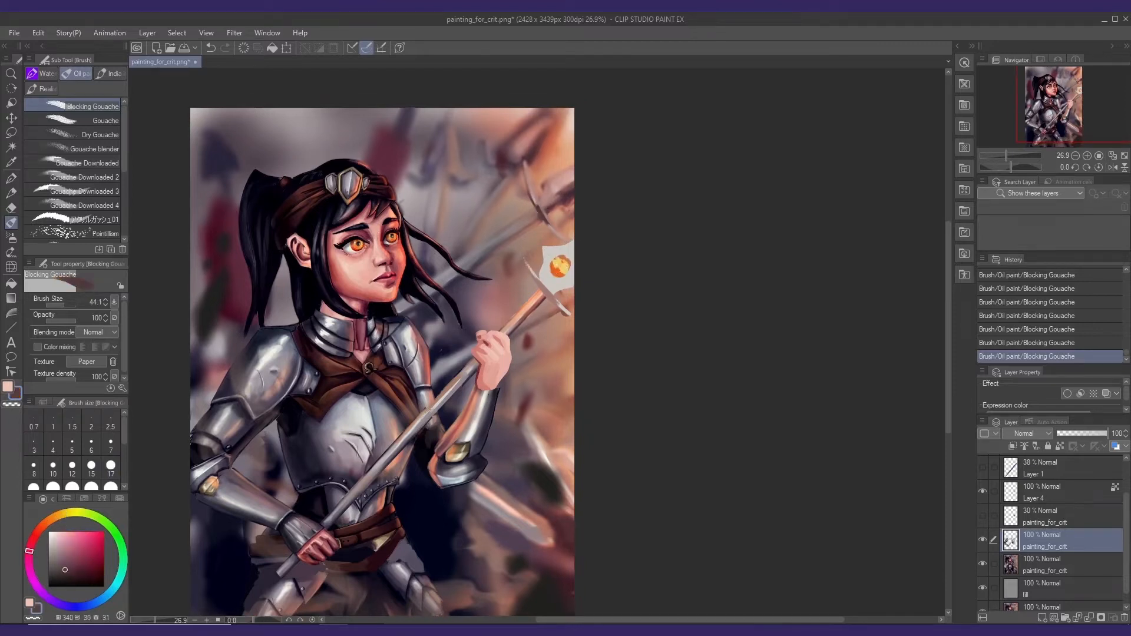
click(57, 321)
key(bracketleft)
drag(544, 248, 541, 279)
key(bracketright)
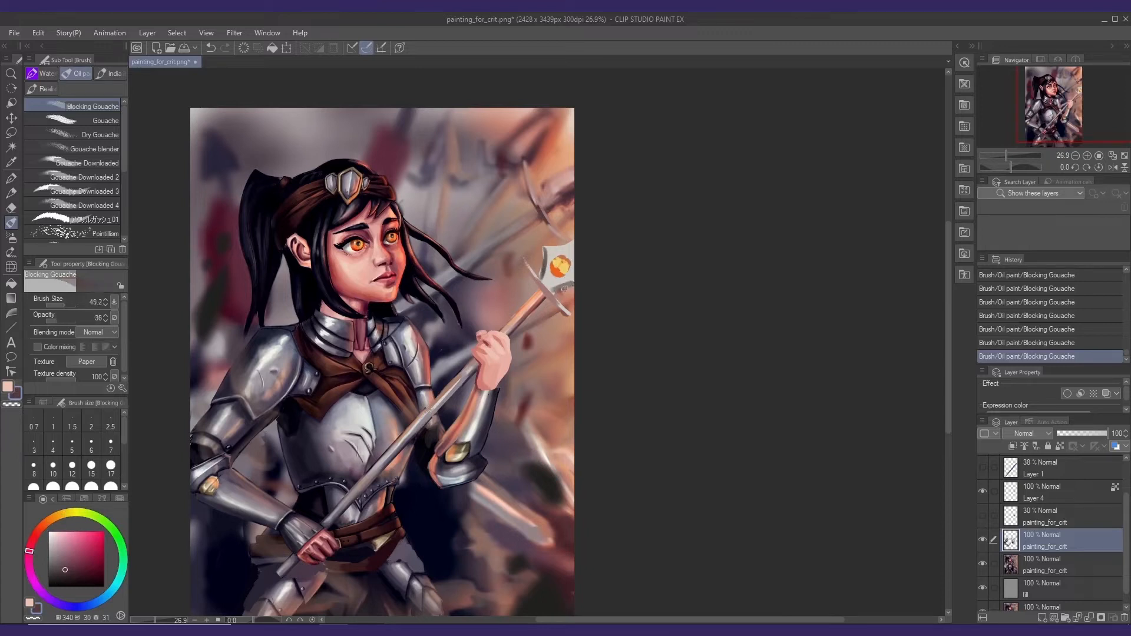
- Add soft grey shading around the weapon head's gem with a colour sampled near the raised forearm
alt+click(455, 384)
key(bracketright)
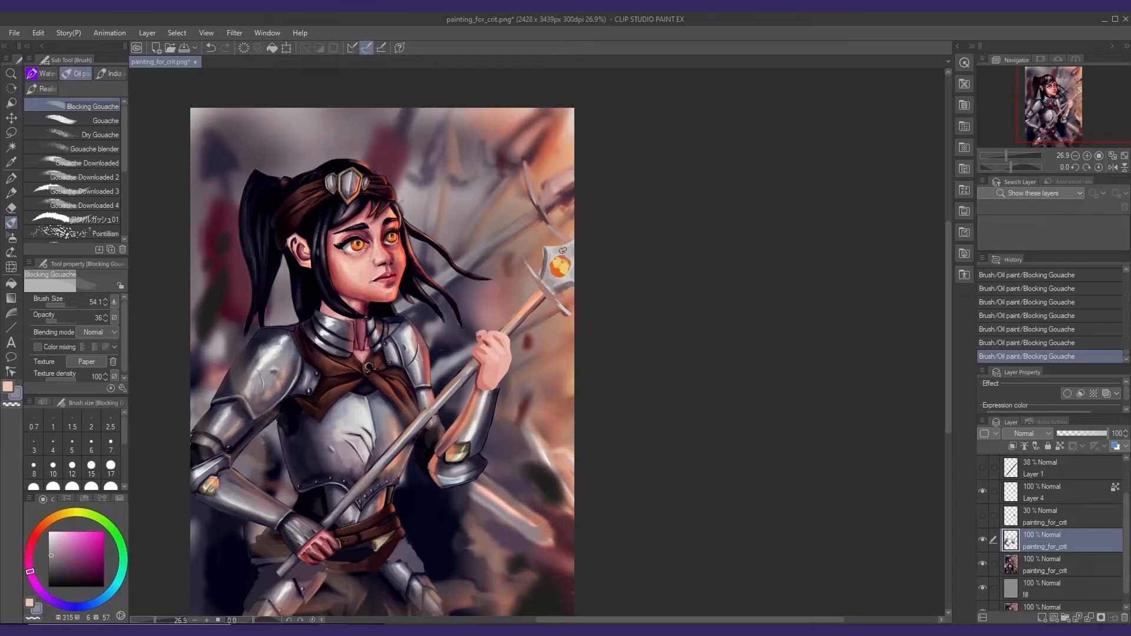
scroll(514, 298, right, 1)
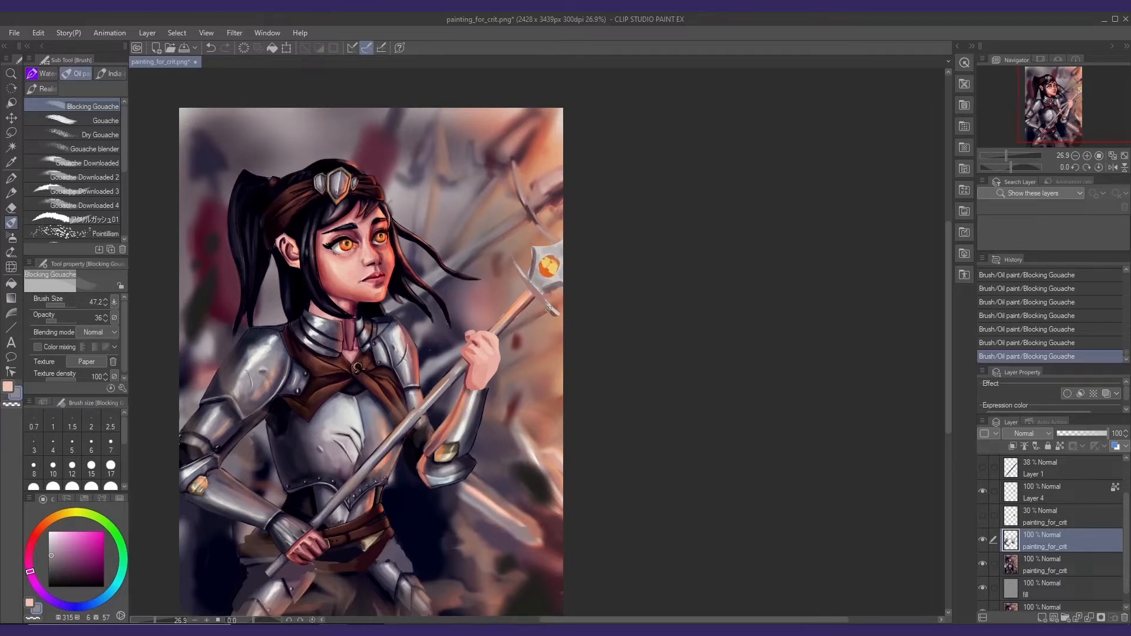
drag(534, 284, 531, 281)
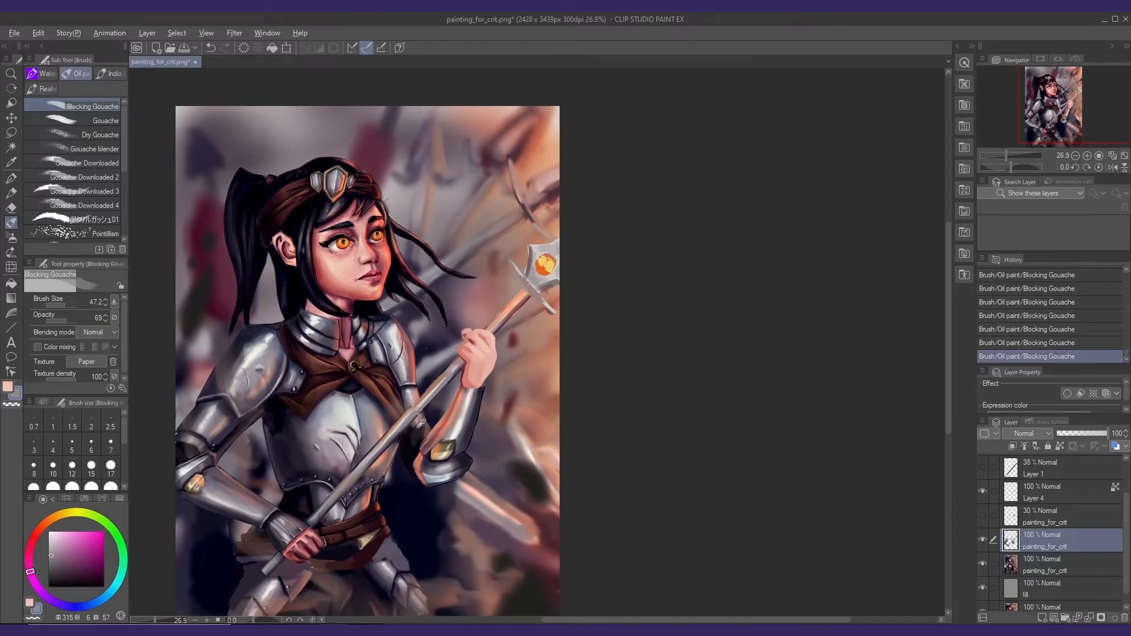
- Paint warm reflected light onto the weapon head and crosspiece at 69% opacity, using browns and oranges sampled from the painting
alt+click(435, 381)
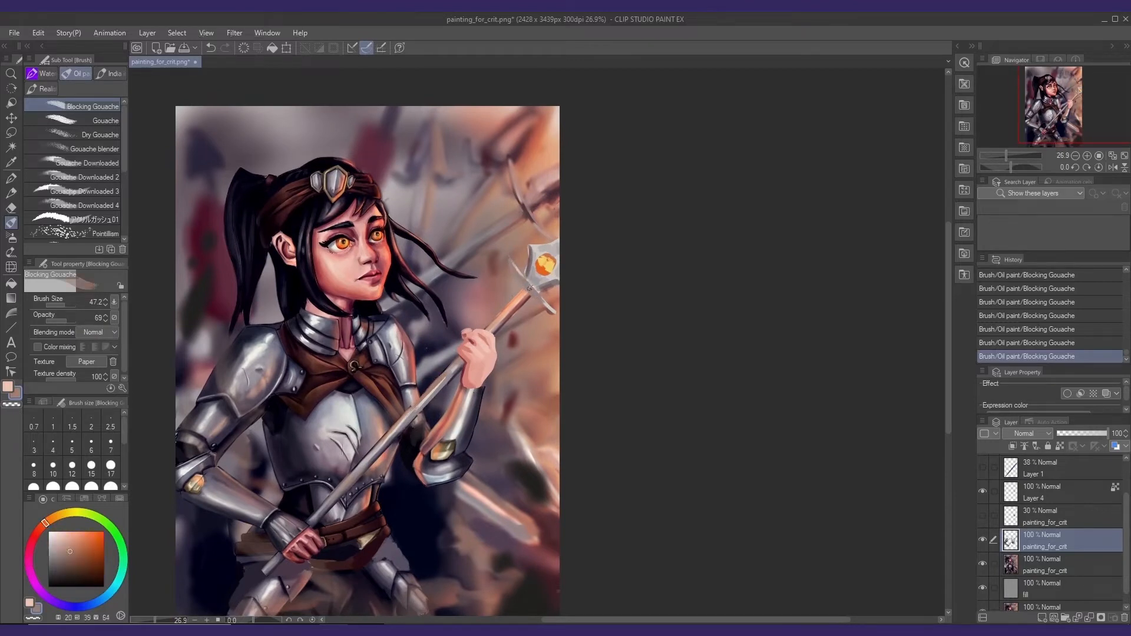
drag(543, 275, 541, 275)
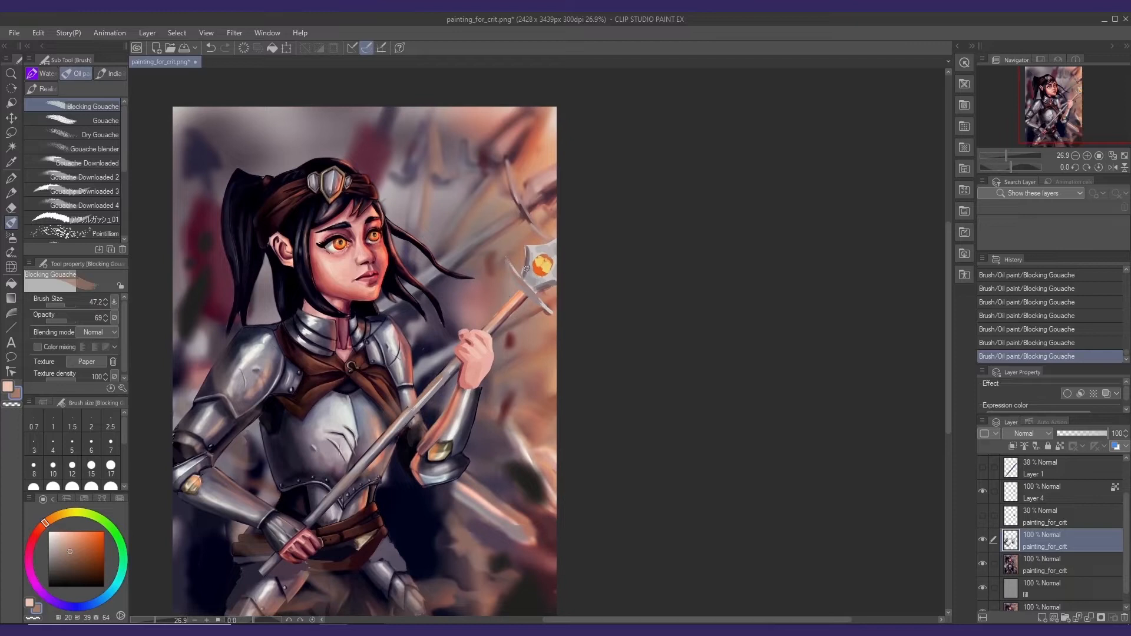
alt+click(527, 248)
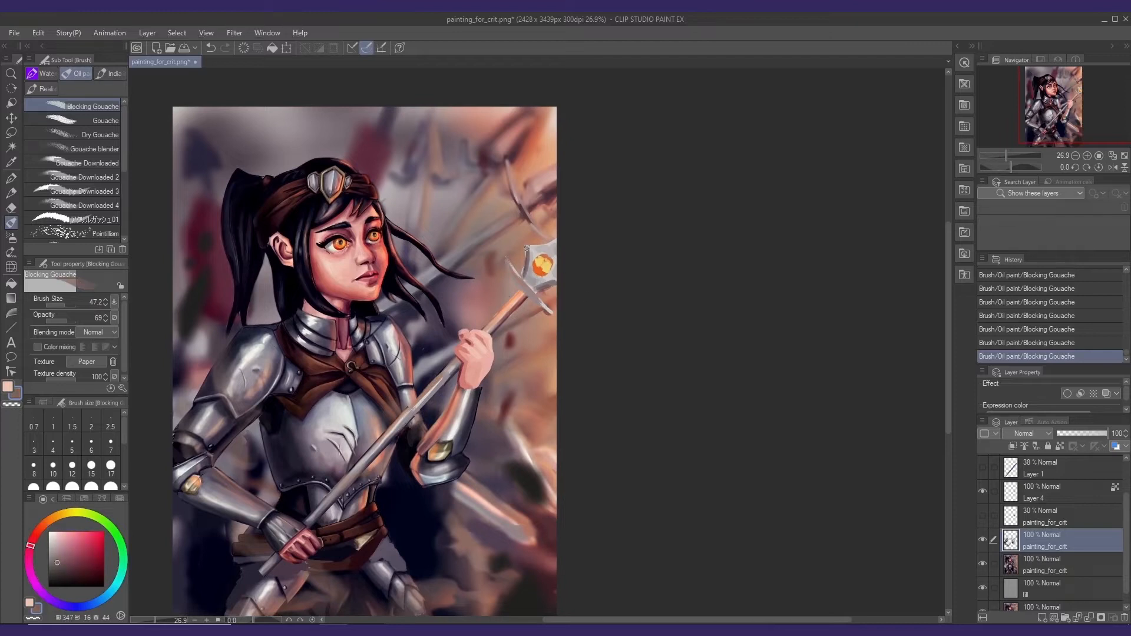
alt+click(537, 293)
key([)
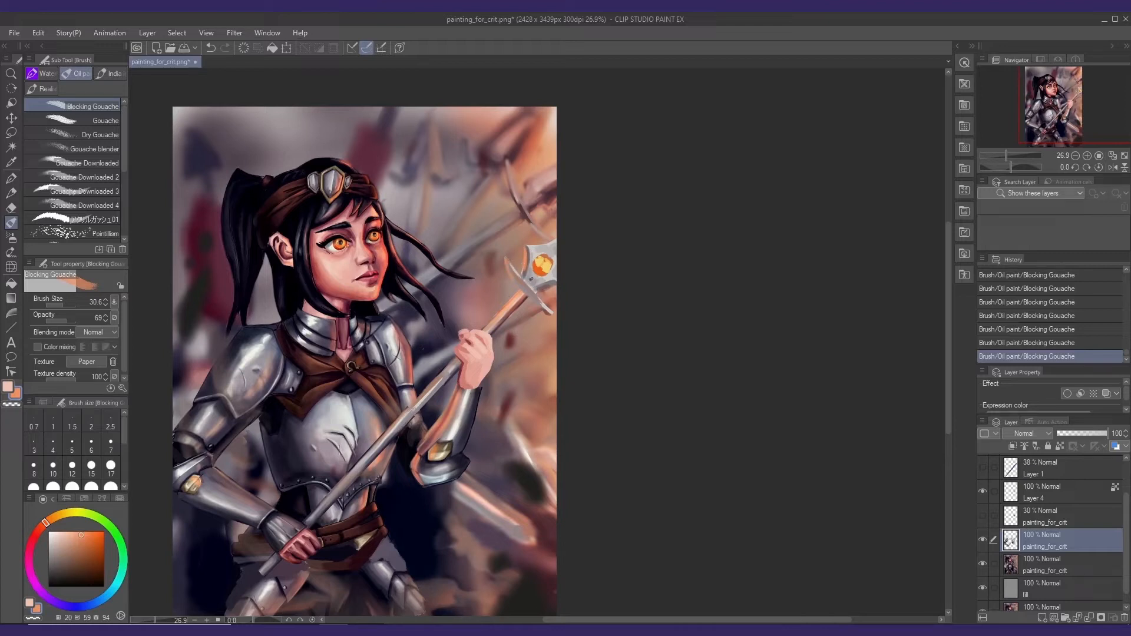
key(])
key(])
- Reshape the weapon head's upper edge into a concave curve with colours sampled from the head and nearby background
alt+click(536, 245)
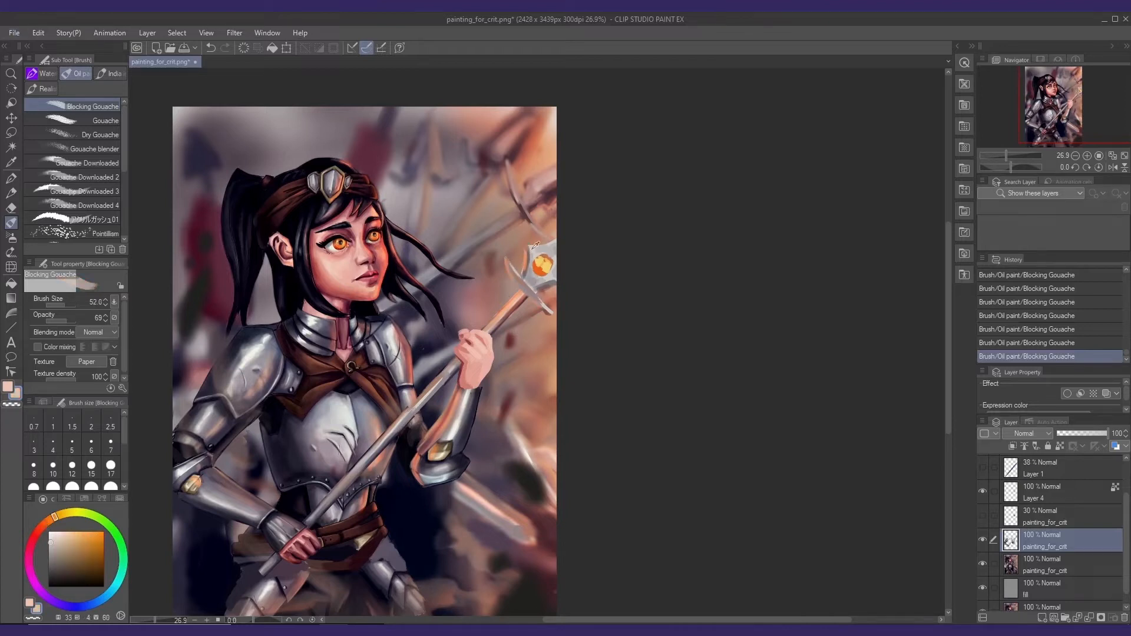
alt+click(548, 278)
alt+click(553, 241)
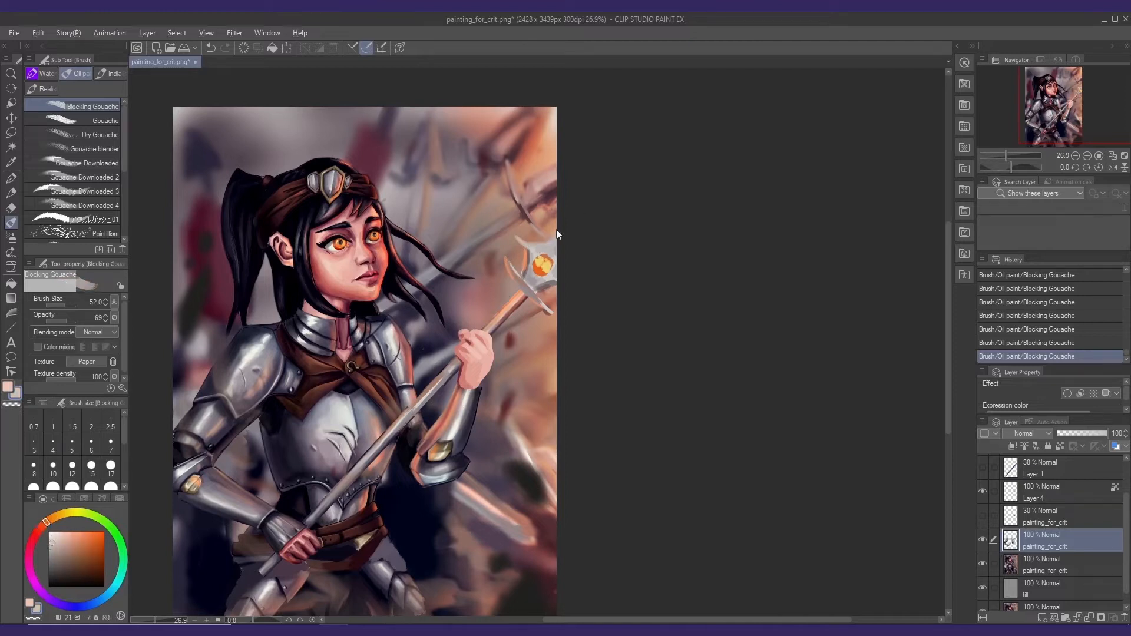
drag(525, 244, 567, 222)
- Shade the weapon head beside the gem with a grey tone sampled from the shaft
alt+click(387, 443)
key(bracketright)
mouse_move(532, 255)
mouse_down()
mouse_move(524, 283)
mouse_move(539, 294)
mouse_up()
alt+click(536, 255)
scroll(536, 263, up, 3)
alt+click(525, 289)
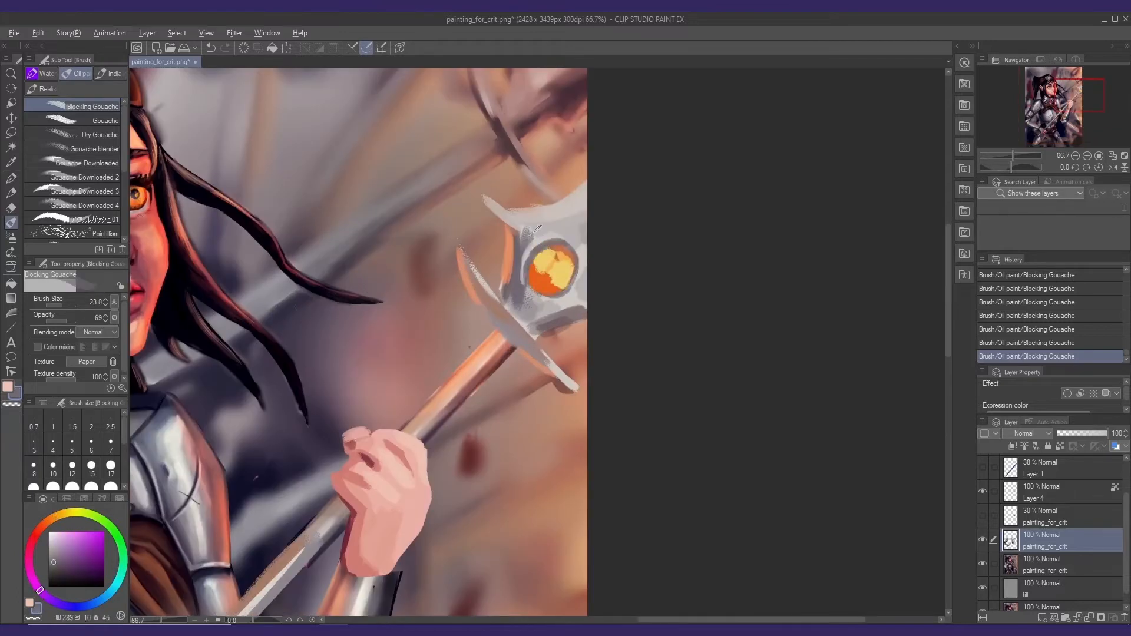
- Paint grey tones along the weapon head's upper prong, and sample an orange for the reflected light
alt+click(542, 235)
alt+click(547, 222)
drag(530, 226, 581, 213)
scroll(580, 208, down, 3)
alt+click(565, 276)
key(bracketleft)
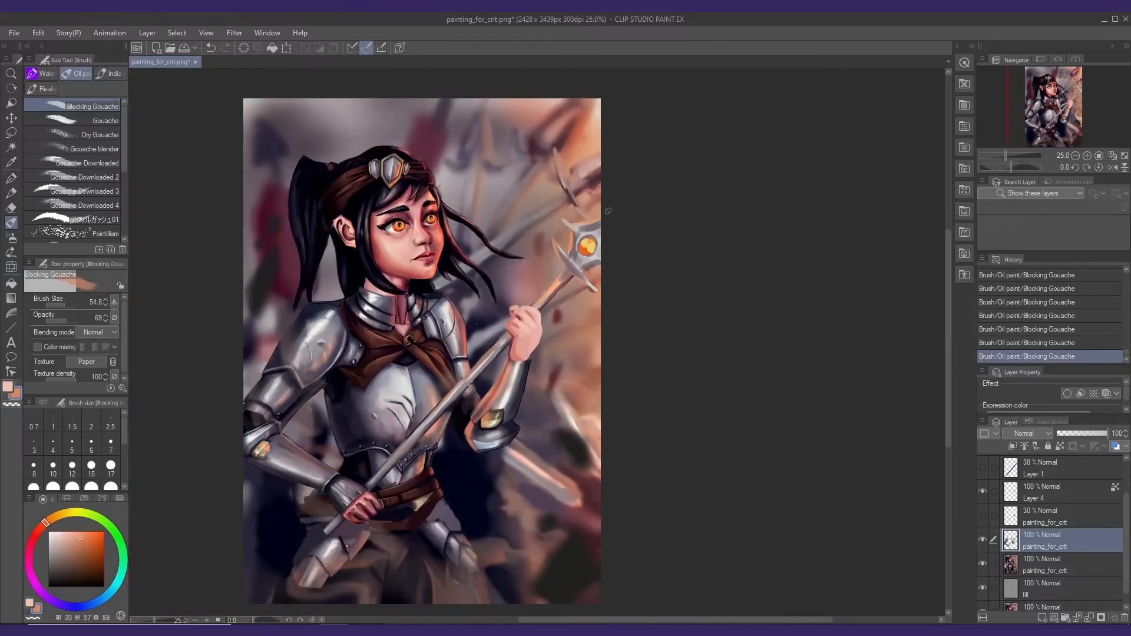
- Lasso the weapon head with its crosspiece, move it slightly inward from the canvas edge and deselect
scroll(574, 312, down, 1)
key(m)
mouse_move(558, 254)
mouse_down()
mouse_move(591, 173)
mouse_move(685, 280)
mouse_move(599, 291)
mouse_move(547, 240)
mouse_up()
key(k)
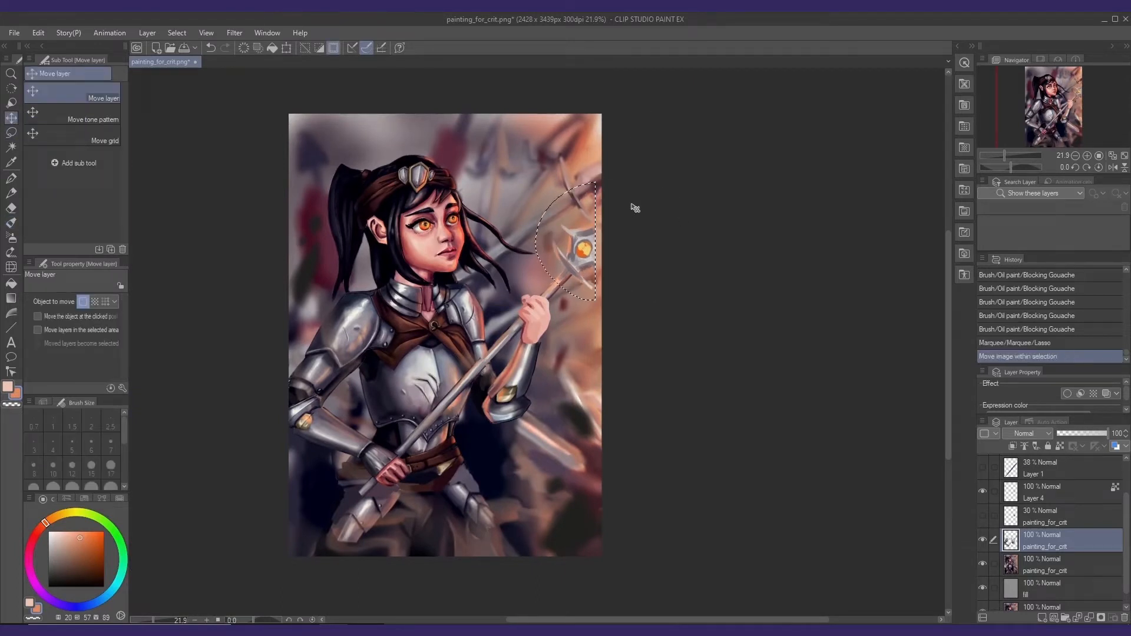
key(ctrl+d)
- Repaint the weapon head's outer side at 100% brush opacity with colours sampled from the head and its surroundings
key(b)
scroll(596, 232, up, 2)
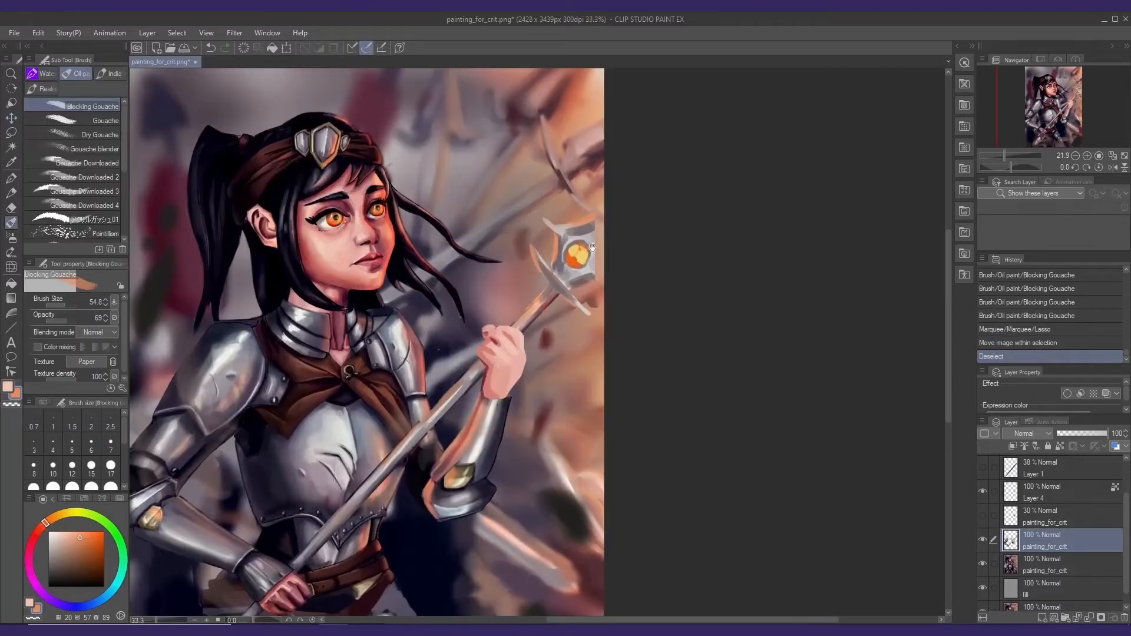
drag(71, 321, 78, 321)
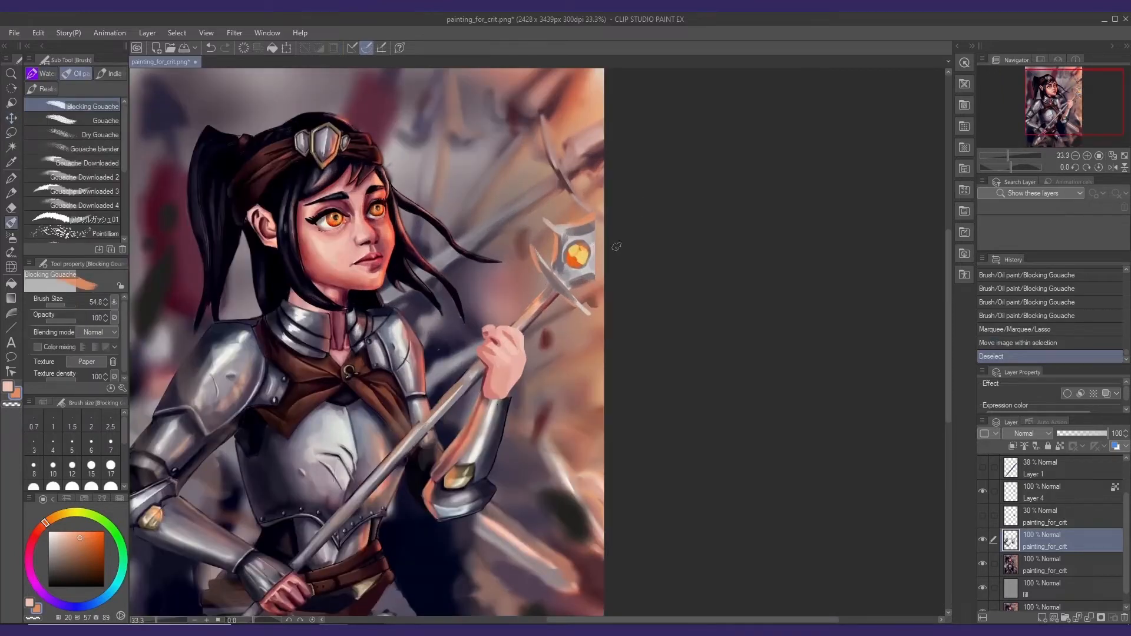
alt+click(592, 275)
drag(592, 276, 601, 263)
alt+click(593, 266)
drag(599, 259, 603, 210)
- Extend the weapon head's outer prongs to the canvas edge and adjust its shape with Liquify
alt+click(596, 244)
alt+click(591, 229)
key(bracketleft)
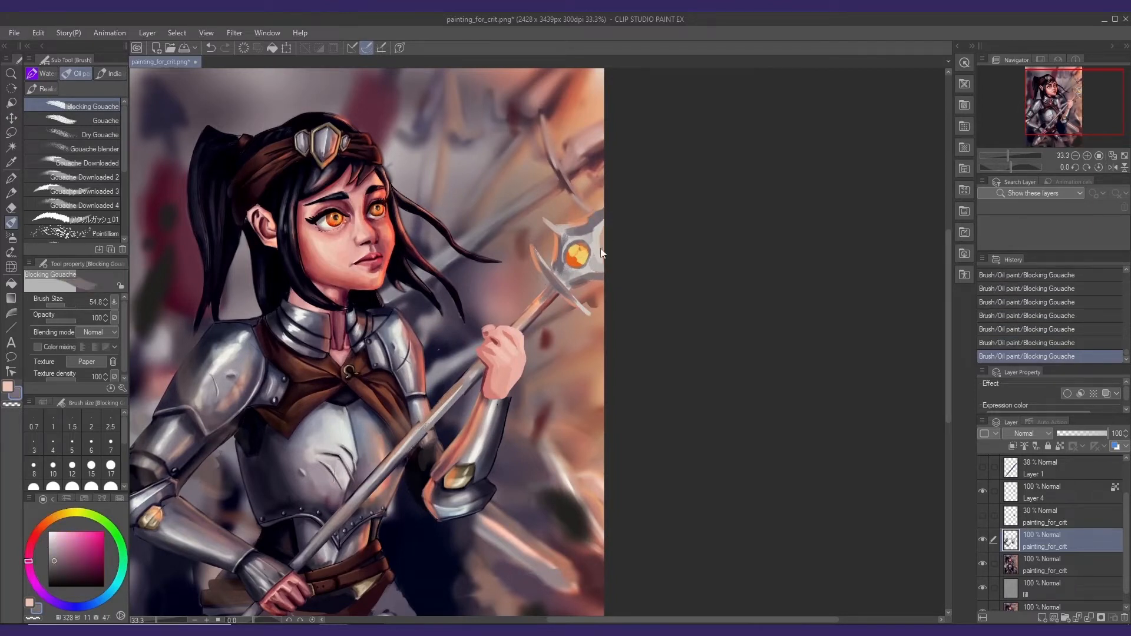
drag(602, 255, 599, 212)
alt+click(588, 218)
mouse_move(576, 309)
mouse_down()
mouse_move(606, 206)
mouse_move(611, 235)
mouse_up()
mouse_move(618, 185)
mouse_down()
mouse_move(571, 254)
mouse_move(583, 274)
mouse_up()
key(j)
scroll(592, 274, down, 1)
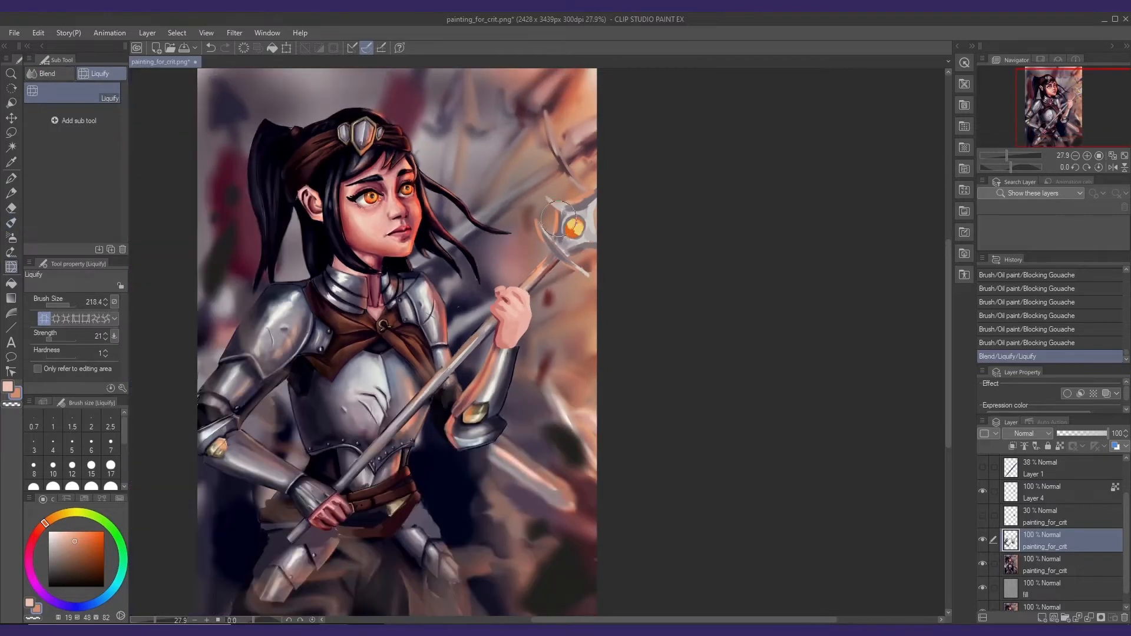
- Extend the weapon's shaft diagonally from below the lower hand to the canvas's bottom edge with sampled greys
key(b)
drag(510, 302, 518, 315)
drag(433, 366, 443, 301)
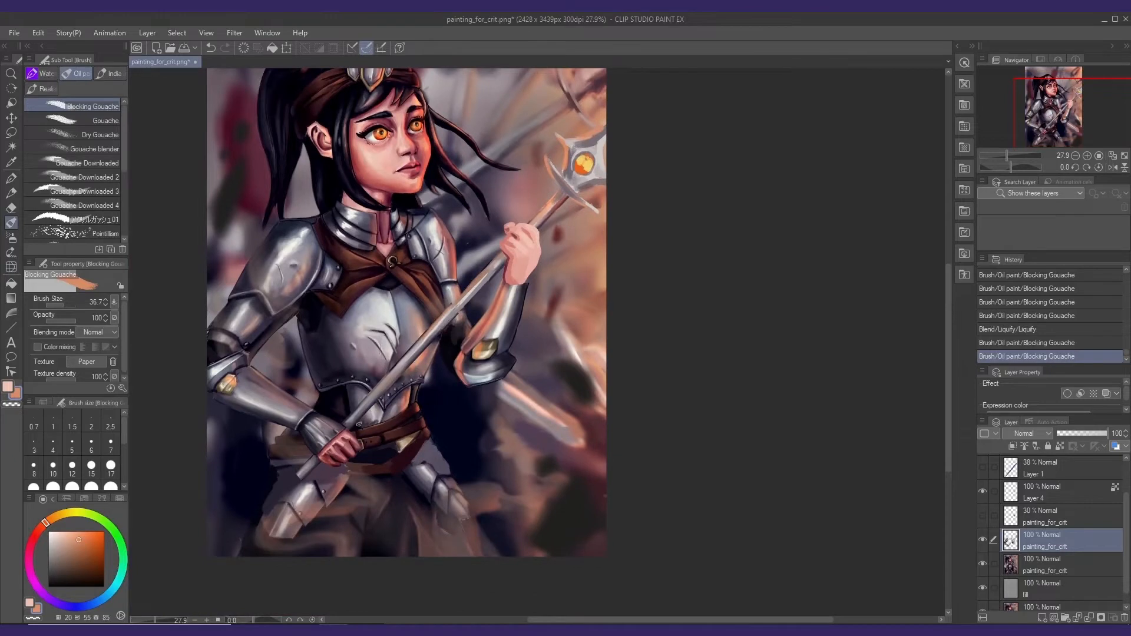
mouse_move(306, 484)
mouse_down()
mouse_move(329, 452)
mouse_move(284, 498)
mouse_up()
key(])
alt+click(332, 437)
alt+click(331, 434)
drag(334, 432, 272, 505)
drag(306, 467, 252, 523)
drag(314, 451, 246, 524)
- Shade the extended shaft with darker sampled greys, then sample the lower hand's colour and reduce the brush opacity to 9%
alt+click(338, 434)
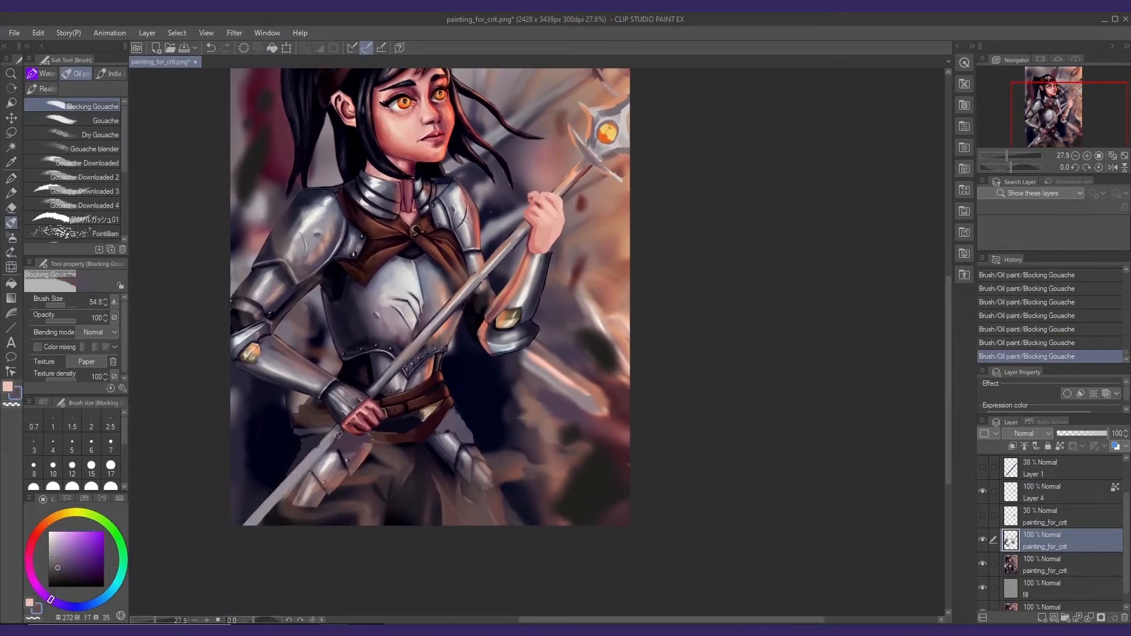
drag(338, 434, 255, 524)
alt+click(330, 441)
scroll(359, 421, down, 1)
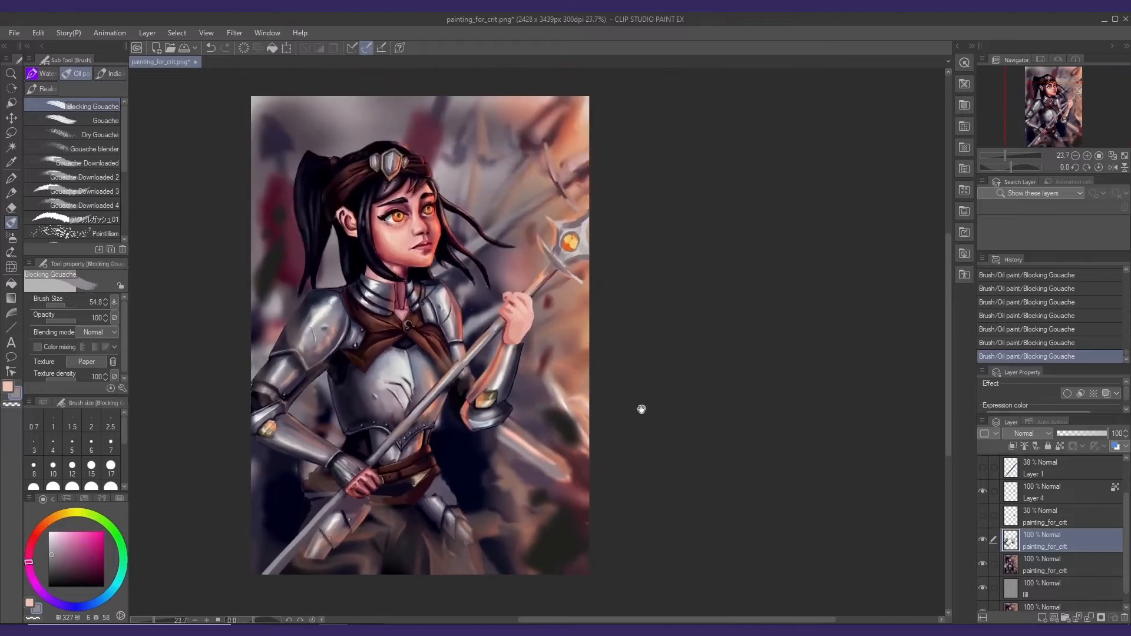
alt+click(361, 480)
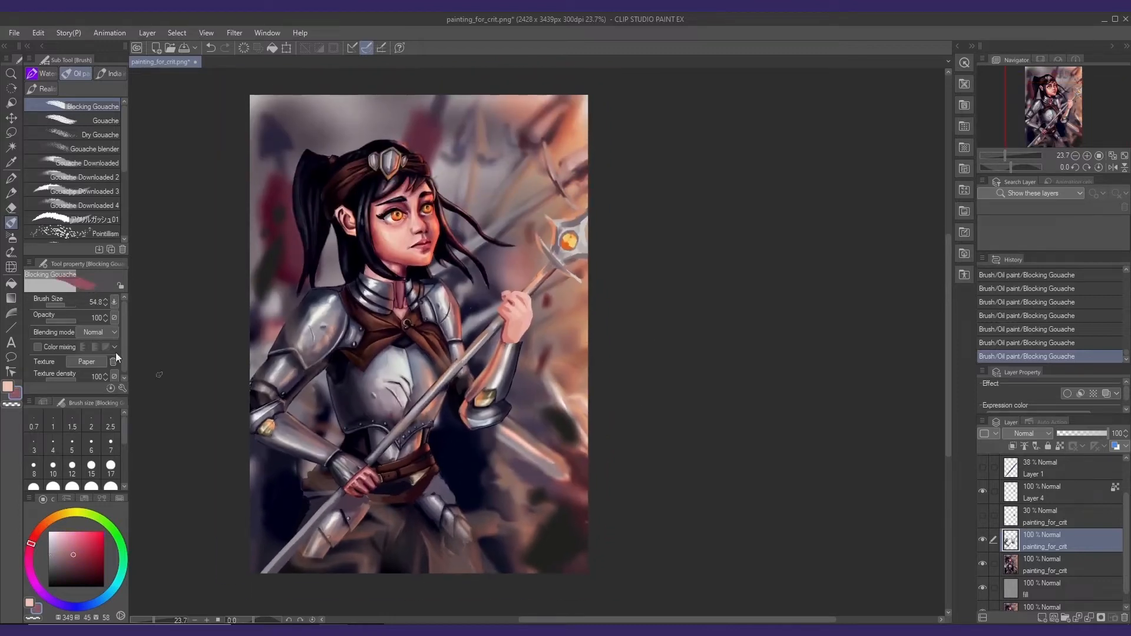
click(53, 320)
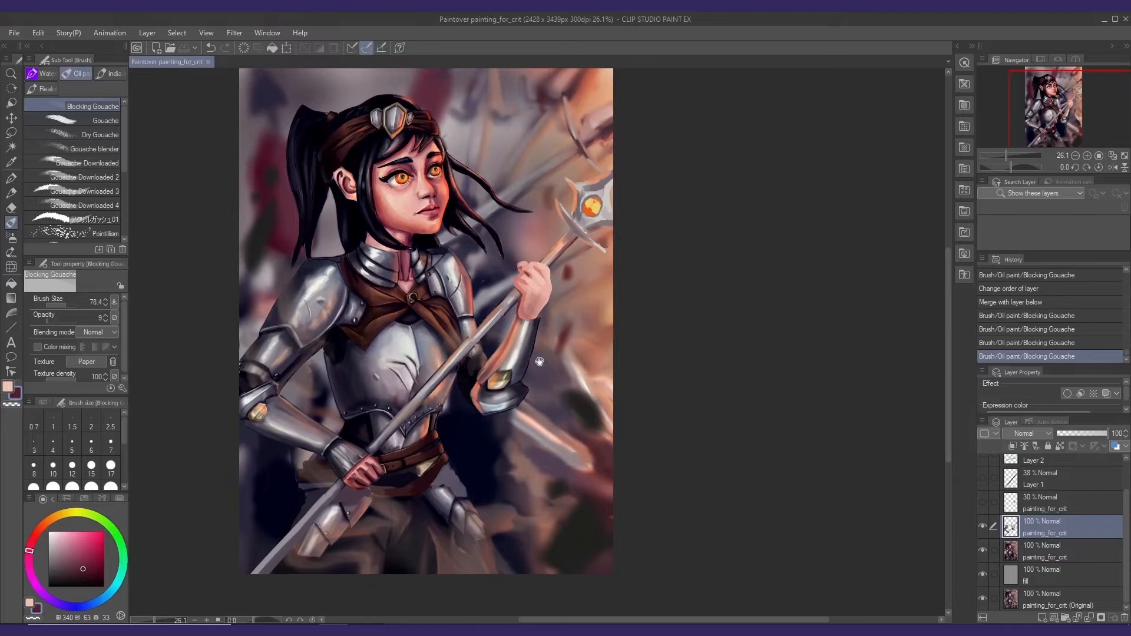
- Push the ear lower on the head with Liquify at brush size 335.9 on the base painting layer
drag(501, 319, 516, 336)
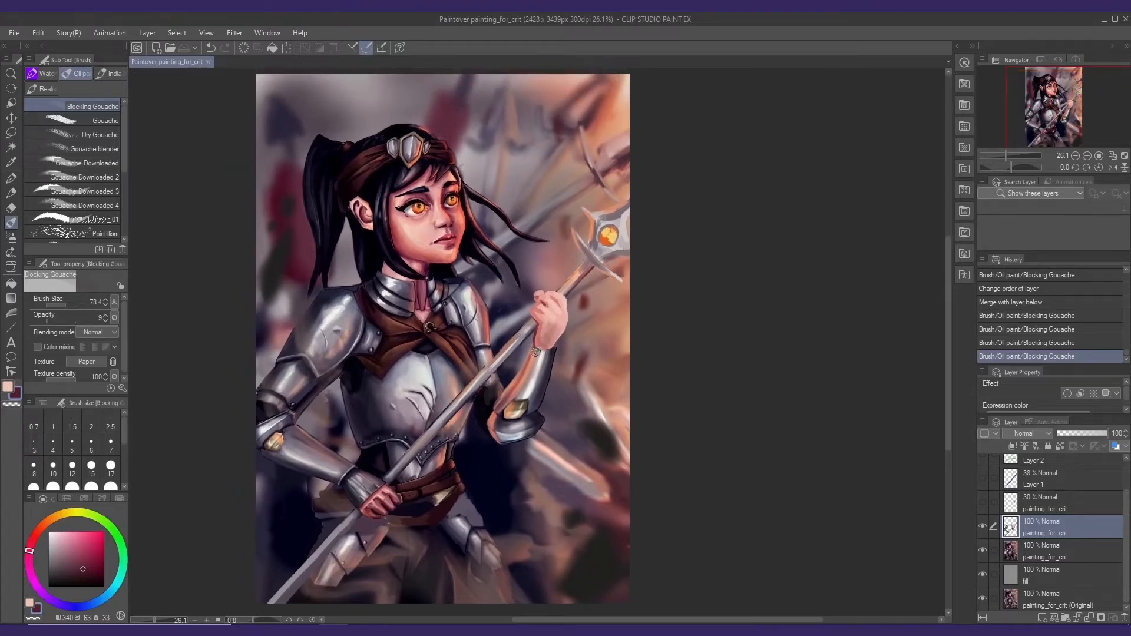
key(j)
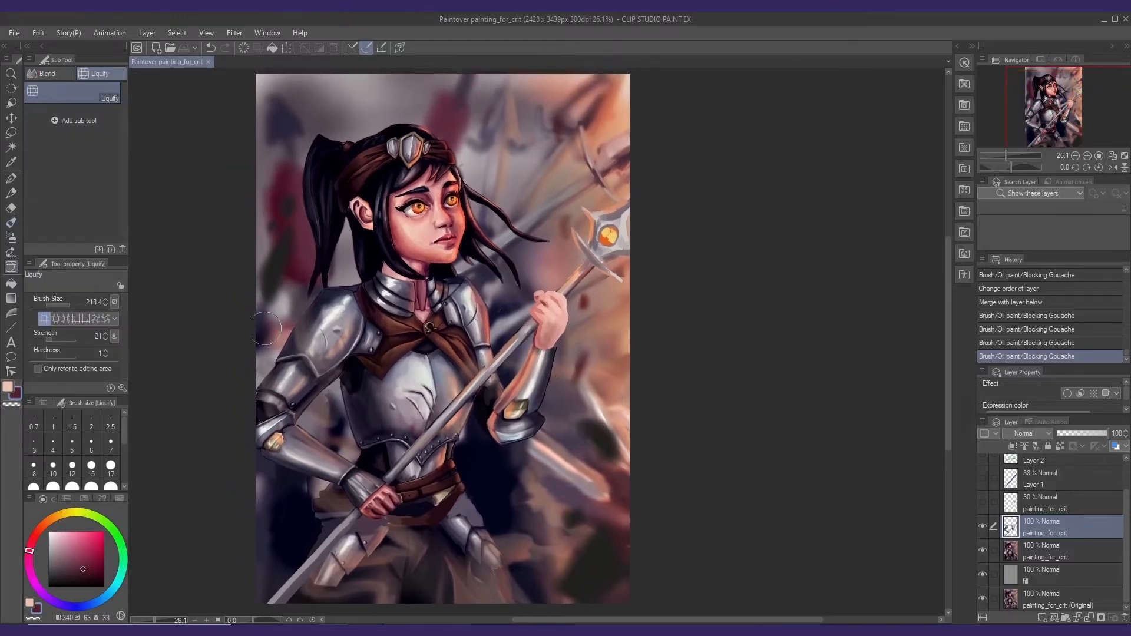
drag(458, 278, 448, 281)
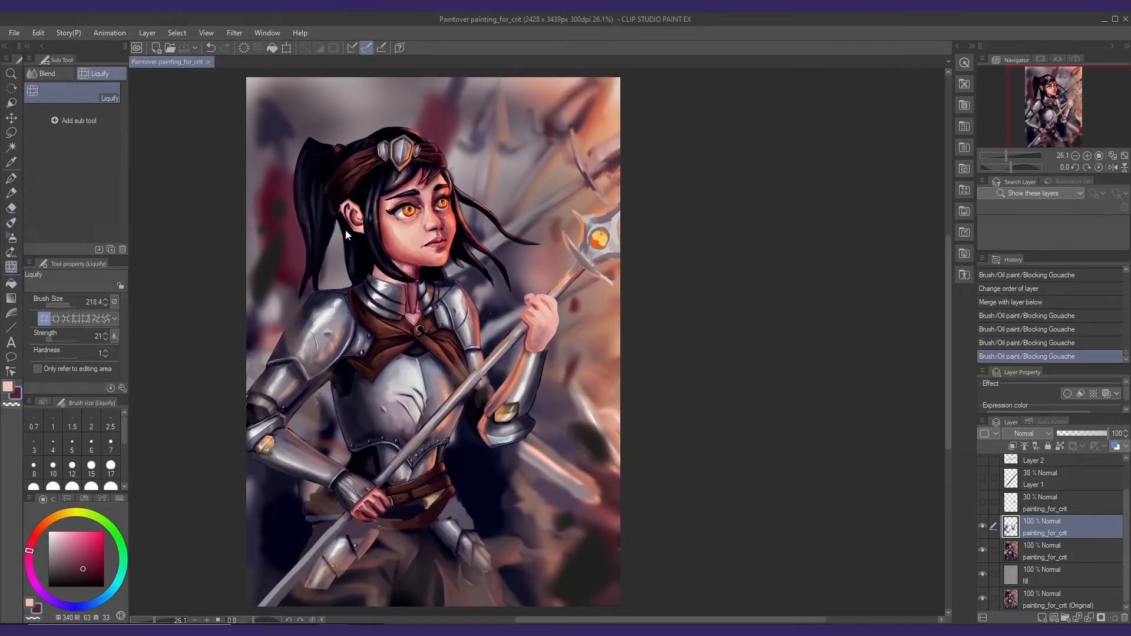
scroll(353, 230, up, 5)
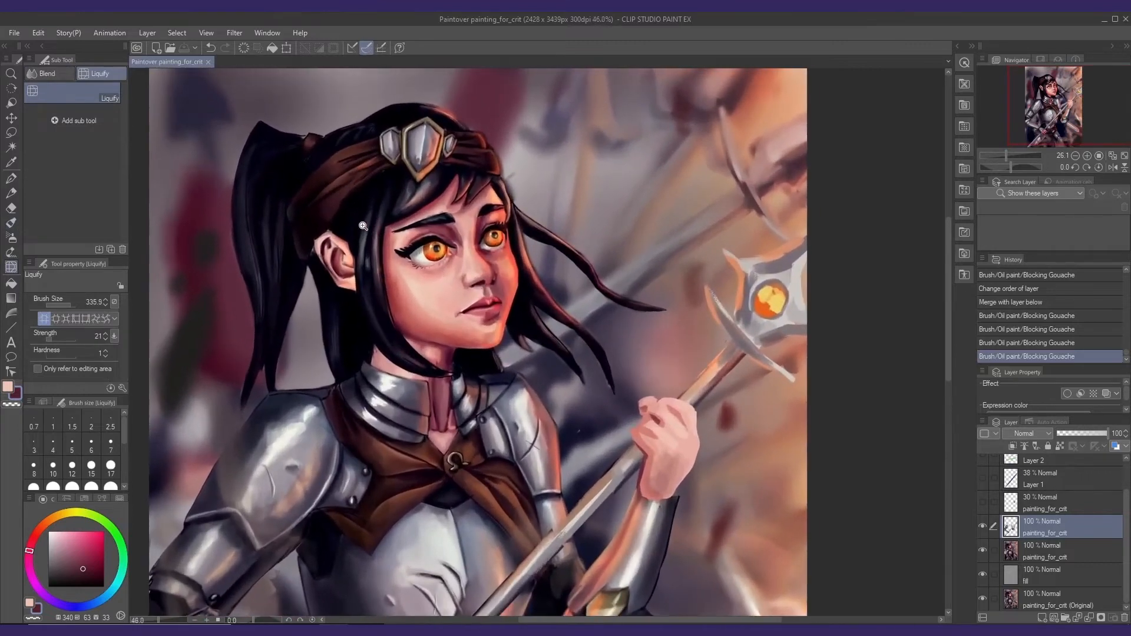
scroll(363, 226, up, 2)
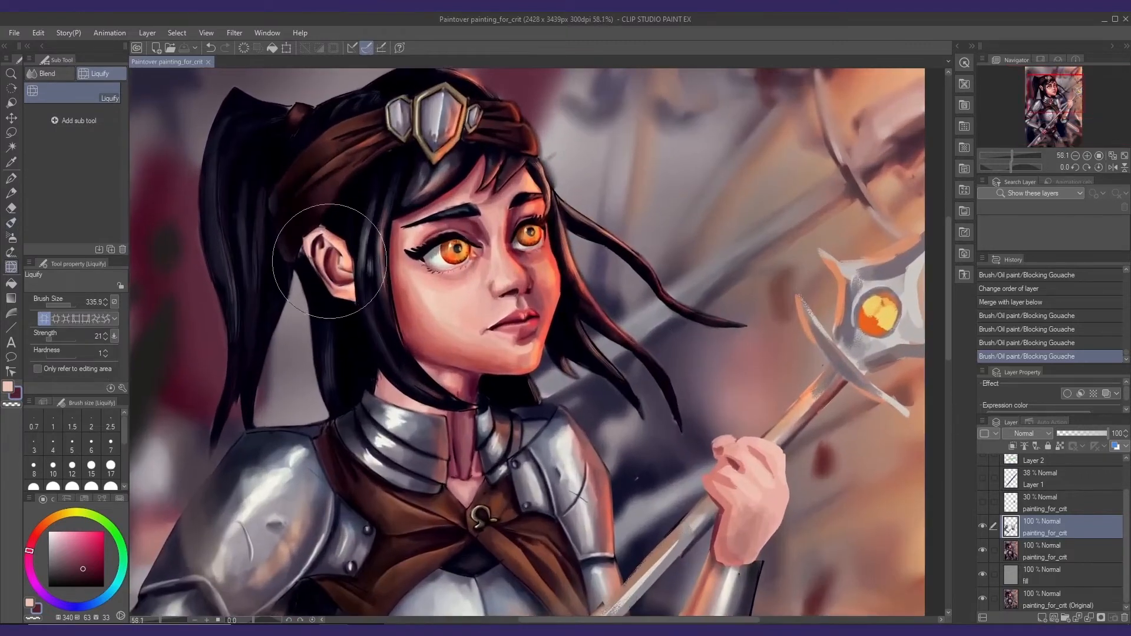
drag(330, 261, 412, 275)
click(1034, 545)
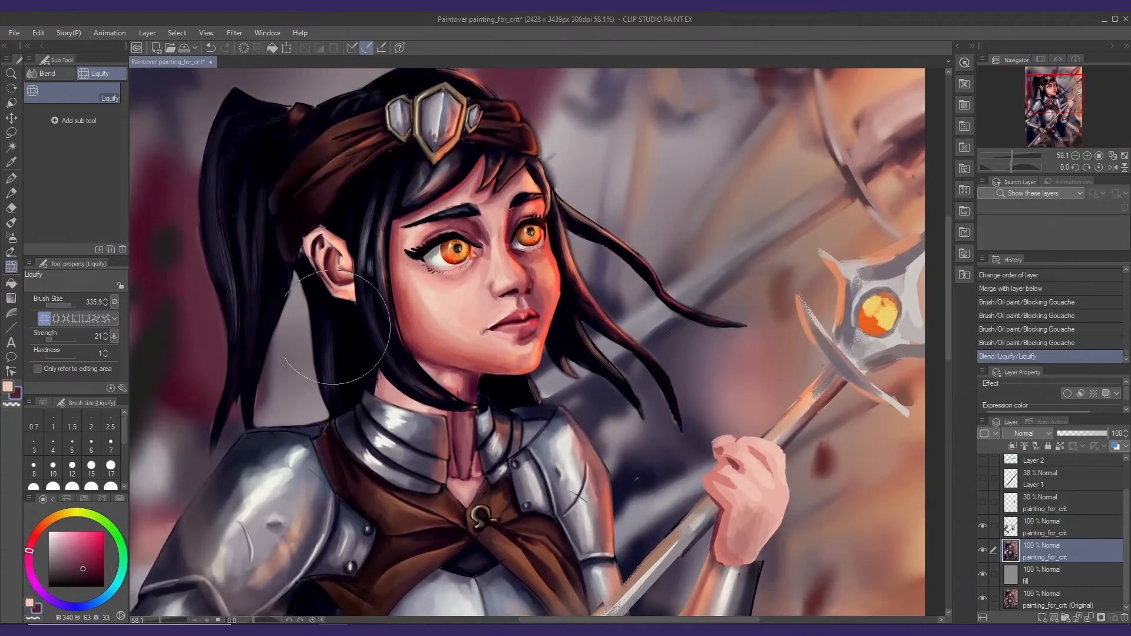
mouse_move(321, 253)
mouse_down()
mouse_move(340, 230)
mouse_move(321, 233)
mouse_move(343, 312)
mouse_move(318, 218)
mouse_up()
mouse_move(312, 283)
mouse_down()
mouse_move(314, 238)
mouse_move(345, 314)
mouse_move(316, 255)
mouse_move(419, 287)
mouse_move(412, 278)
mouse_move(387, 280)
mouse_move(418, 310)
mouse_move(529, 303)
mouse_move(352, 330)
mouse_move(312, 232)
mouse_move(340, 323)
mouse_move(308, 244)
mouse_move(310, 273)
mouse_move(333, 245)
mouse_up()
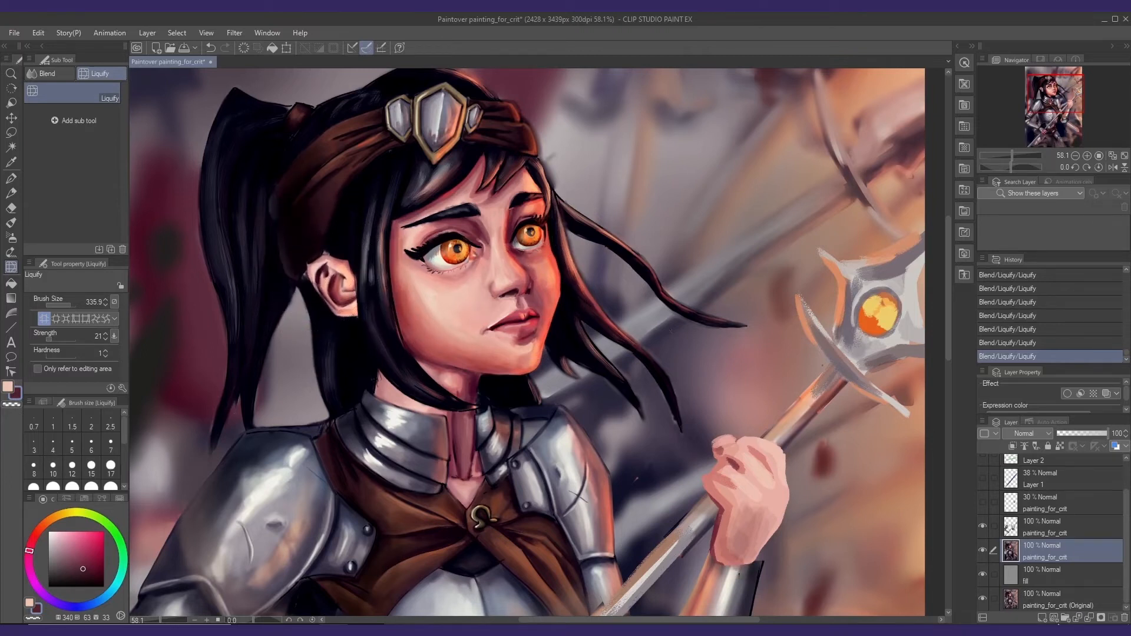
- Add a raster layer above the base painting and draw a blue guideline from the ear through both eyes
click(1042, 618)
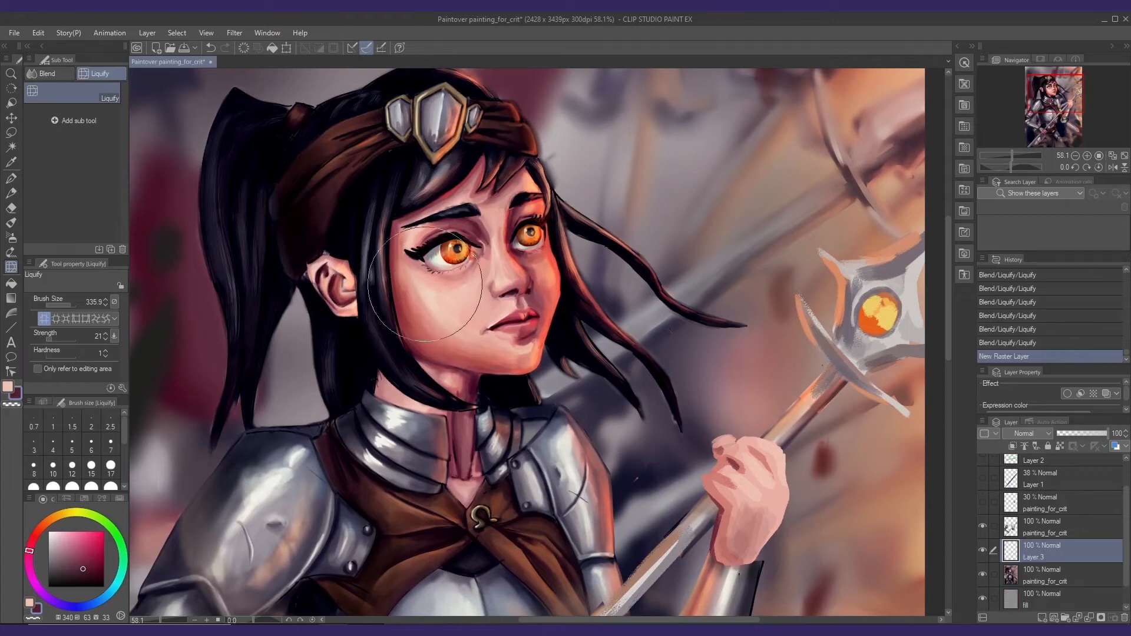
key(p)
drag(109, 577, 95, 601)
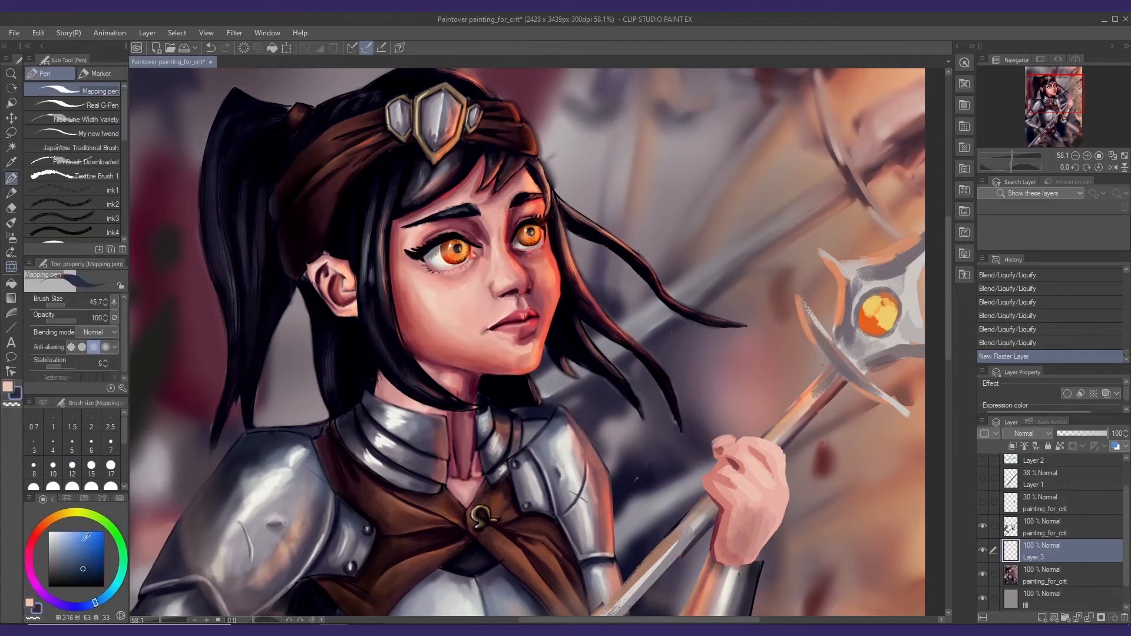
click(90, 547)
drag(358, 284, 539, 236)
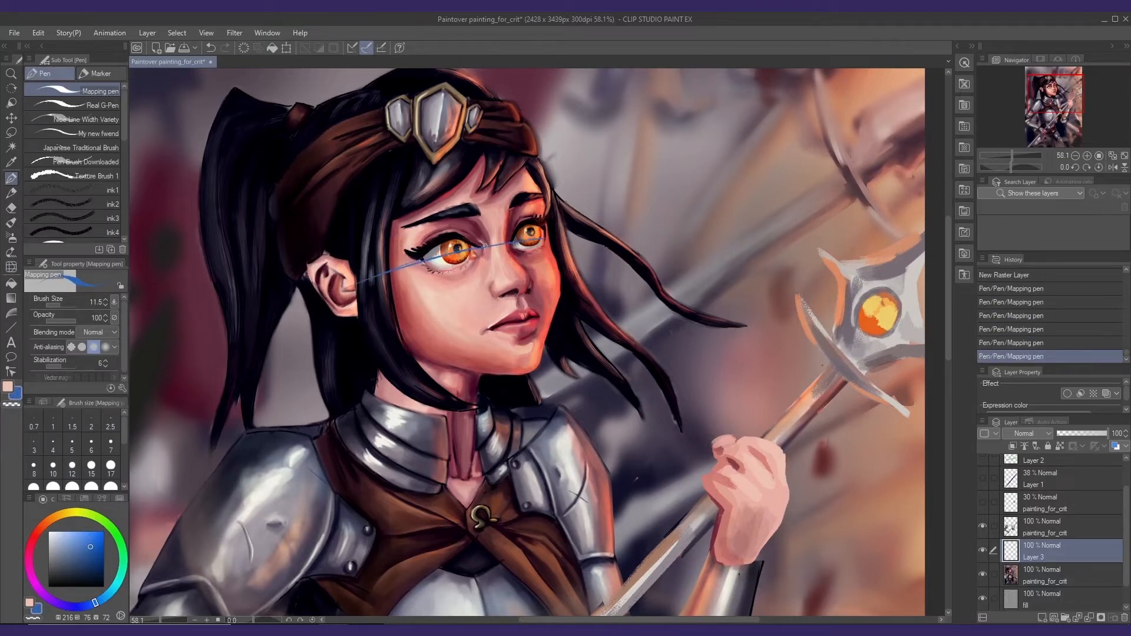
- Draw a second blue guideline across the cheek to the base of the nose, checking it with undo and redo
drag(368, 337, 518, 291)
key(ctrl+z)
key(ctrl+z)
key(ctrl+y)
key(ctrl+y)
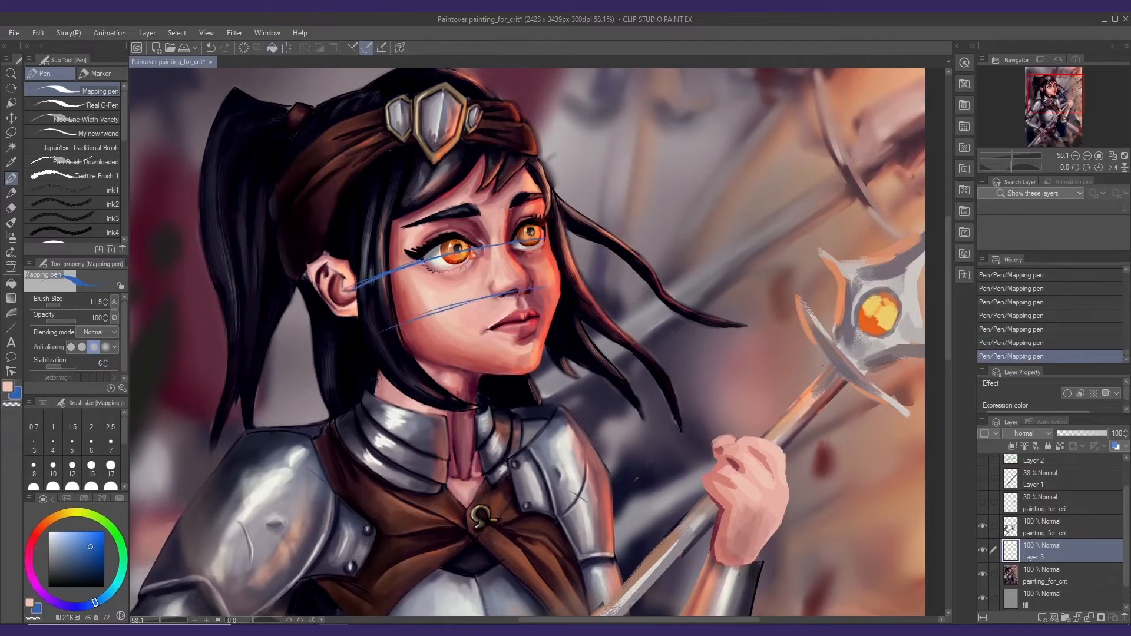
- Erase the part of the eye guideline between the ear and the nearer eye with the kneaded eraser
key(e)
drag(349, 290, 439, 254)
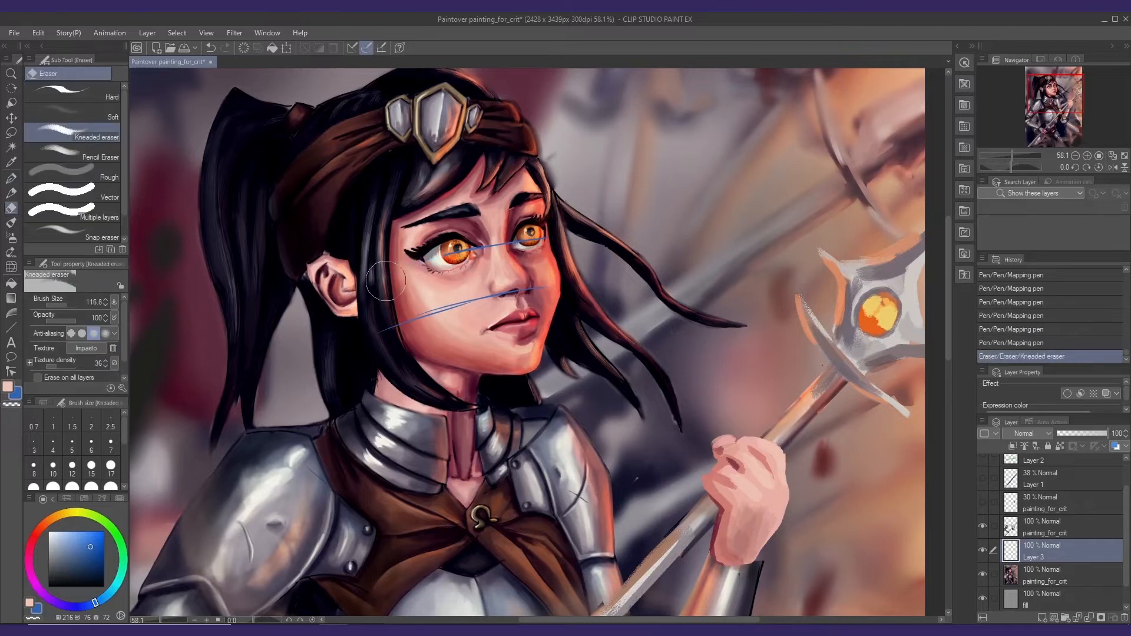
- Redraw the blue guideline from the ear to the nearer eye with the Mapping pen and reinforce the cheek guideline's outer end
key(p)
drag(356, 290, 443, 258)
key(ctrl+z)
key(ctrl+z)
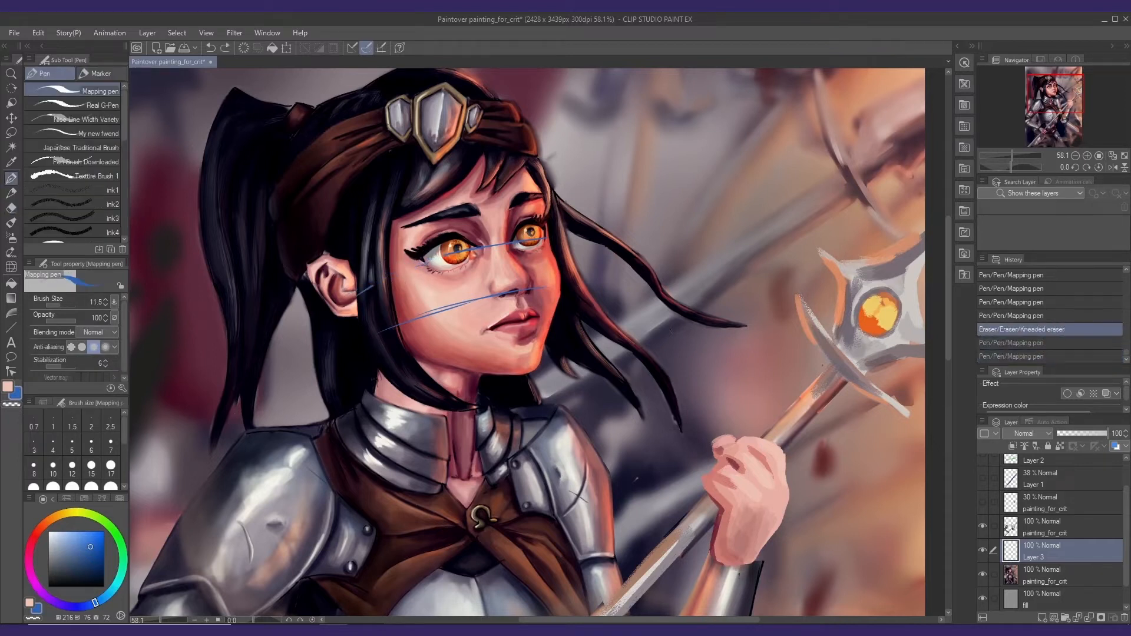
drag(374, 285, 426, 263)
drag(429, 262, 471, 249)
drag(443, 256, 490, 246)
drag(374, 336, 410, 316)
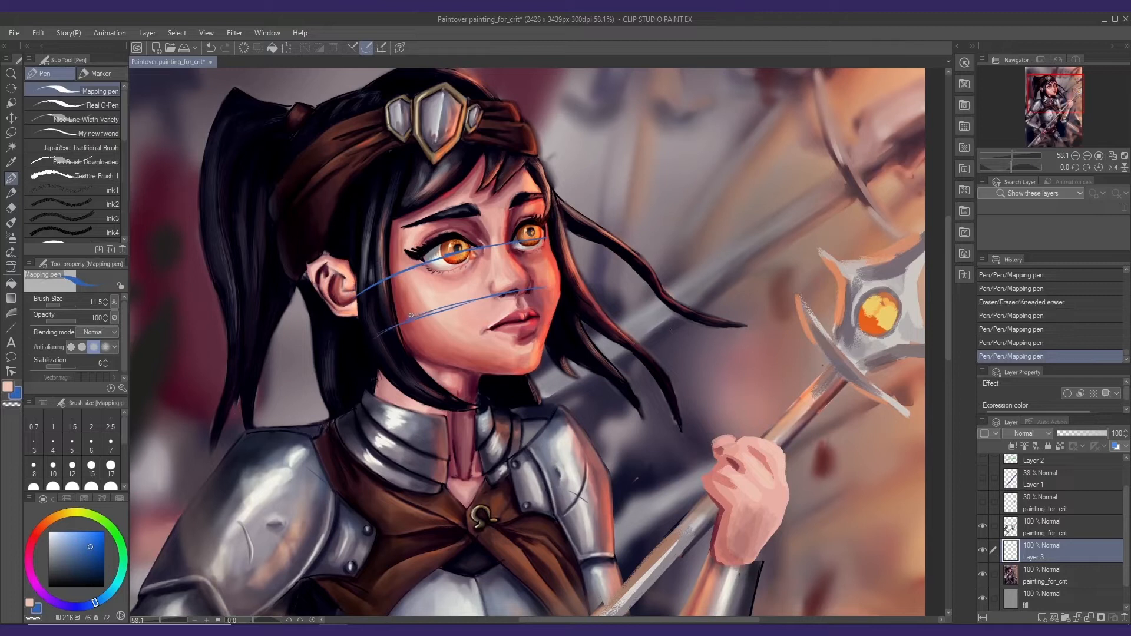
- Push the ear down between the two guidelines with Liquify at brush size 212.3 on the base painting layer
click(1038, 532)
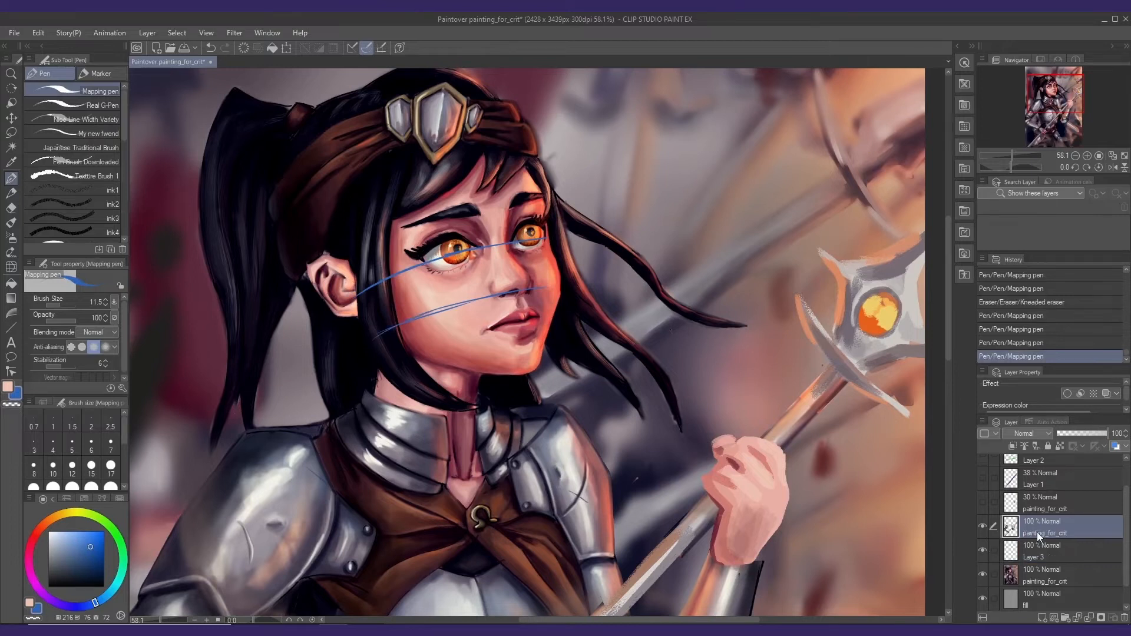
click(1048, 574)
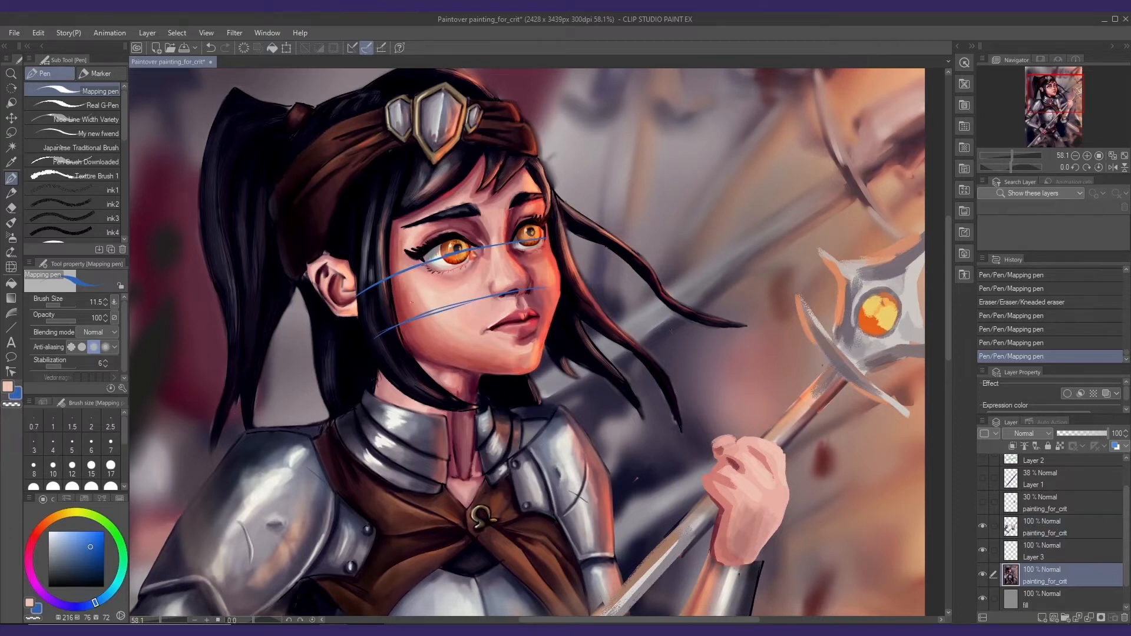
click(12, 266)
mouse_move(308, 246)
mouse_down()
mouse_move(334, 291)
mouse_move(339, 281)
mouse_move(349, 317)
mouse_move(322, 257)
mouse_move(355, 331)
mouse_up()
mouse_move(317, 265)
mouse_down()
mouse_move(293, 304)
mouse_move(335, 301)
mouse_up()
mouse_move(319, 286)
mouse_down()
mouse_move(356, 281)
mouse_move(361, 298)
mouse_move(366, 337)
mouse_move(344, 334)
mouse_move(310, 288)
mouse_move(327, 285)
mouse_move(320, 293)
mouse_move(324, 267)
mouse_move(381, 314)
mouse_move(347, 337)
mouse_move(415, 332)
mouse_move(385, 346)
mouse_move(337, 322)
mouse_up()
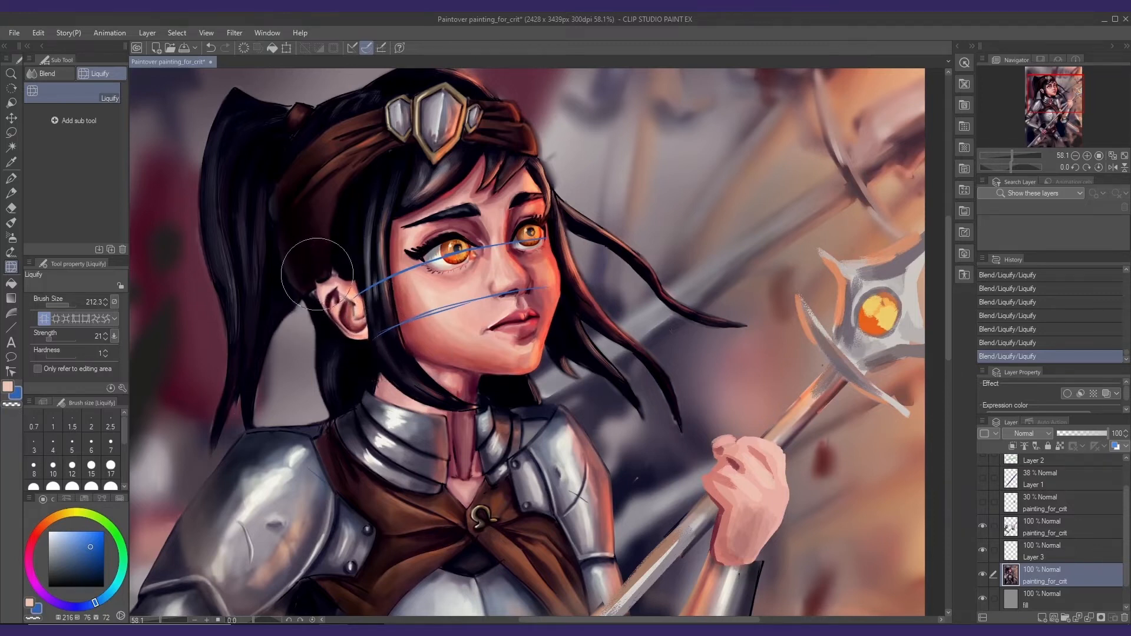
- Mirror the canvas view and compare the lowered ear with the original by hiding and restoring the fill and base painting layers
mouse_move(514, 259)
mouse_down()
mouse_move(482, 255)
mouse_move(494, 275)
mouse_up()
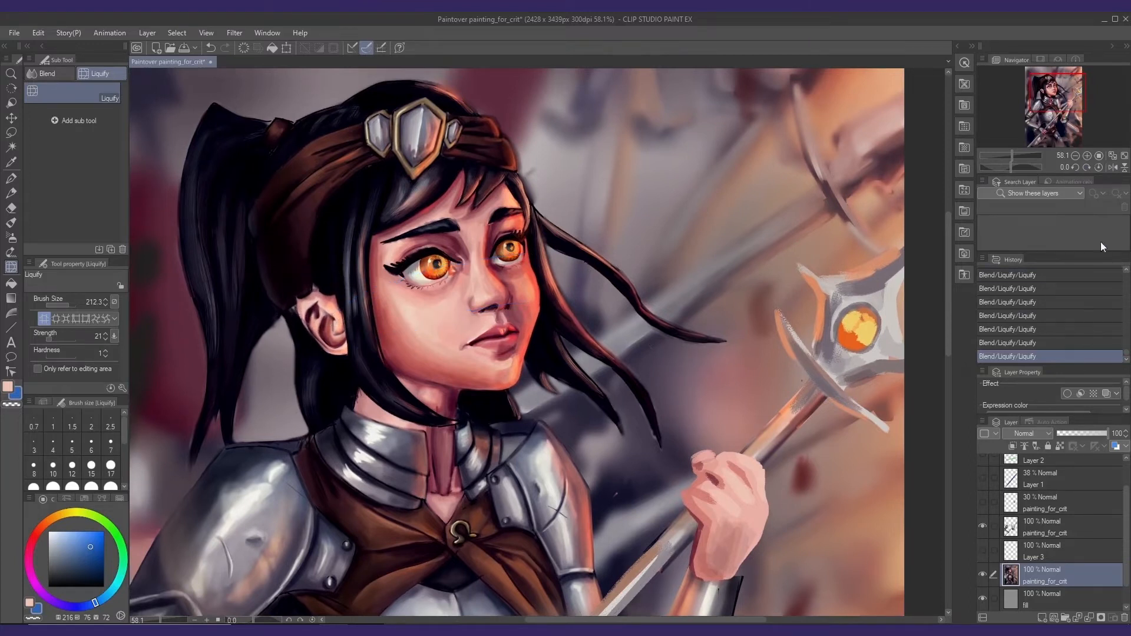
click(1112, 168)
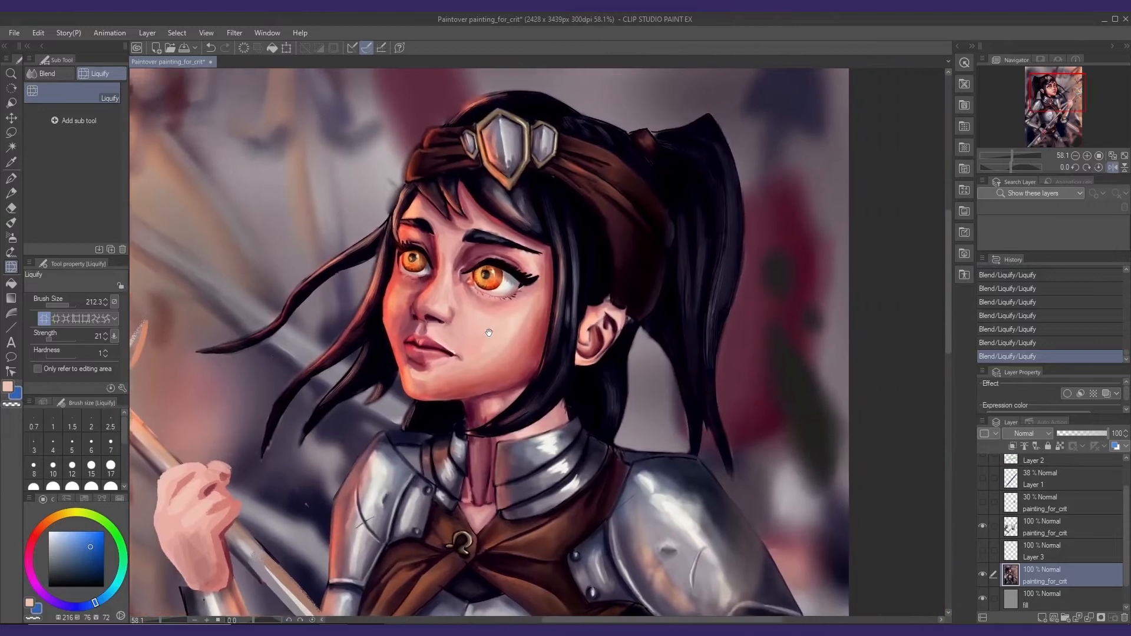
mouse_move(571, 341)
mouse_down()
mouse_move(584, 352)
mouse_move(570, 359)
mouse_move(625, 321)
mouse_move(595, 306)
mouse_move(595, 348)
mouse_move(624, 336)
mouse_up()
scroll(1108, 554, down, 1)
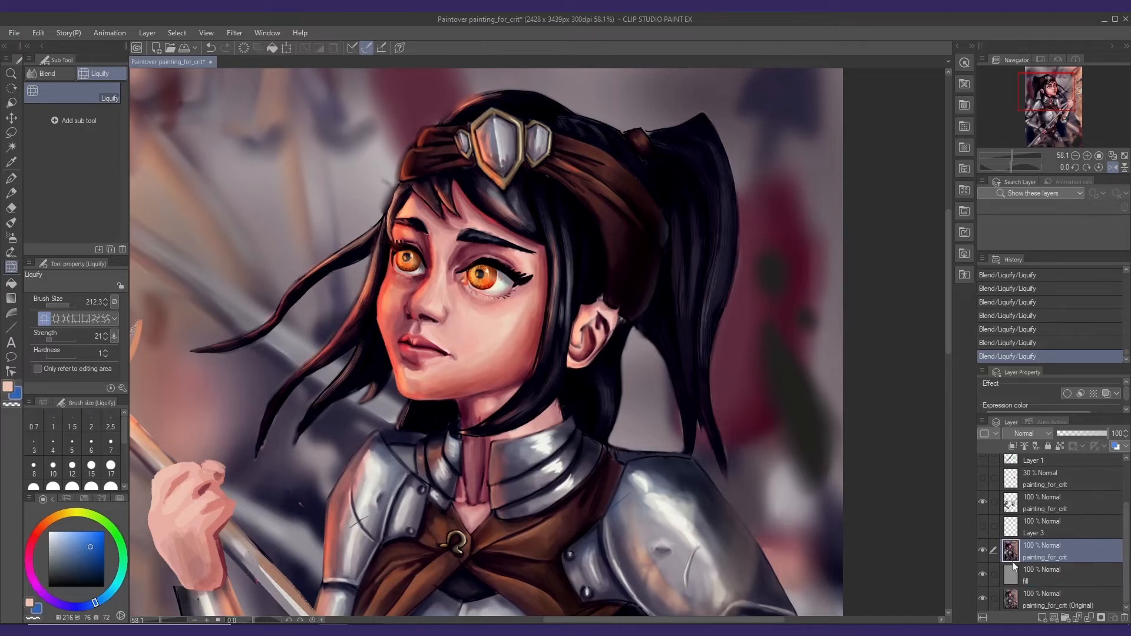
click(983, 574)
click(984, 550)
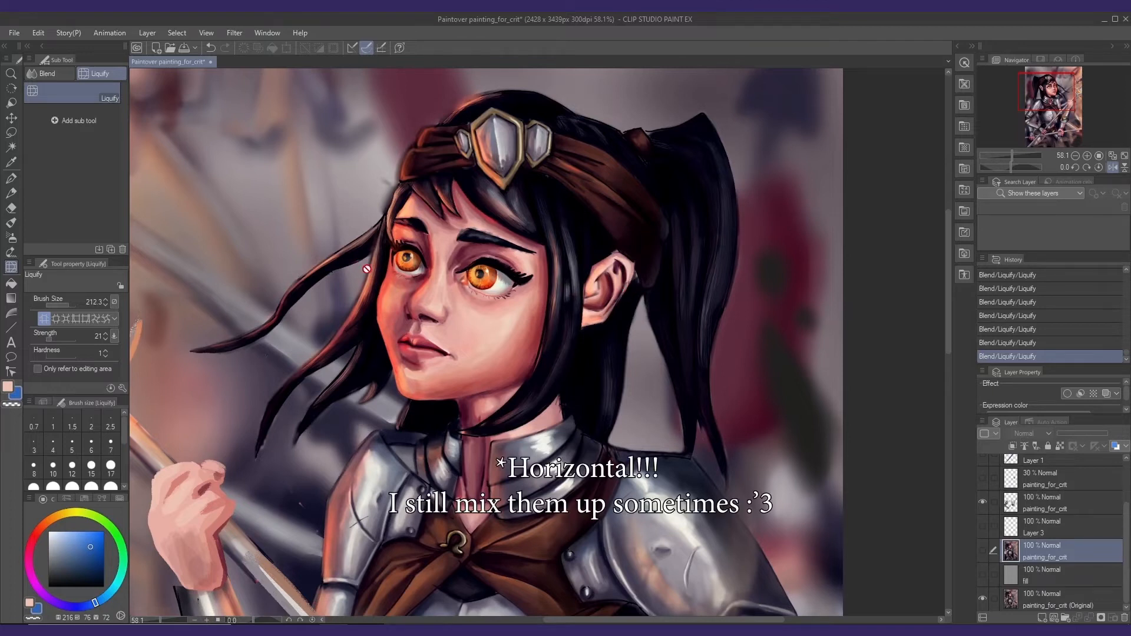
click(982, 573)
click(983, 550)
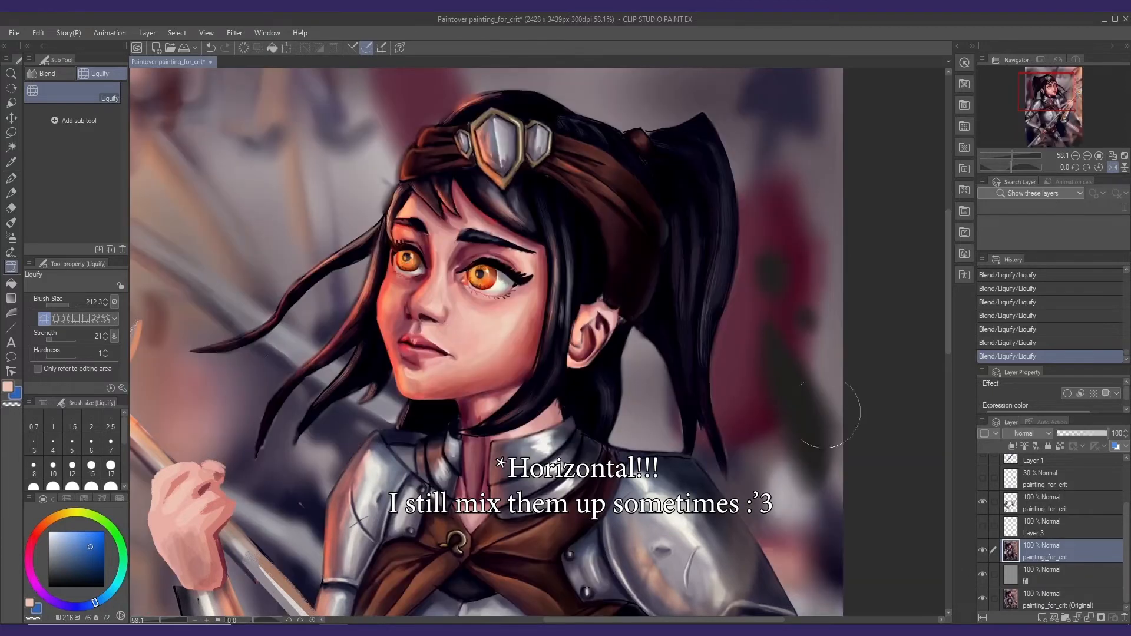
- Delete the guideline layer Layer 3 above the base painting
drag(752, 396, 723, 383)
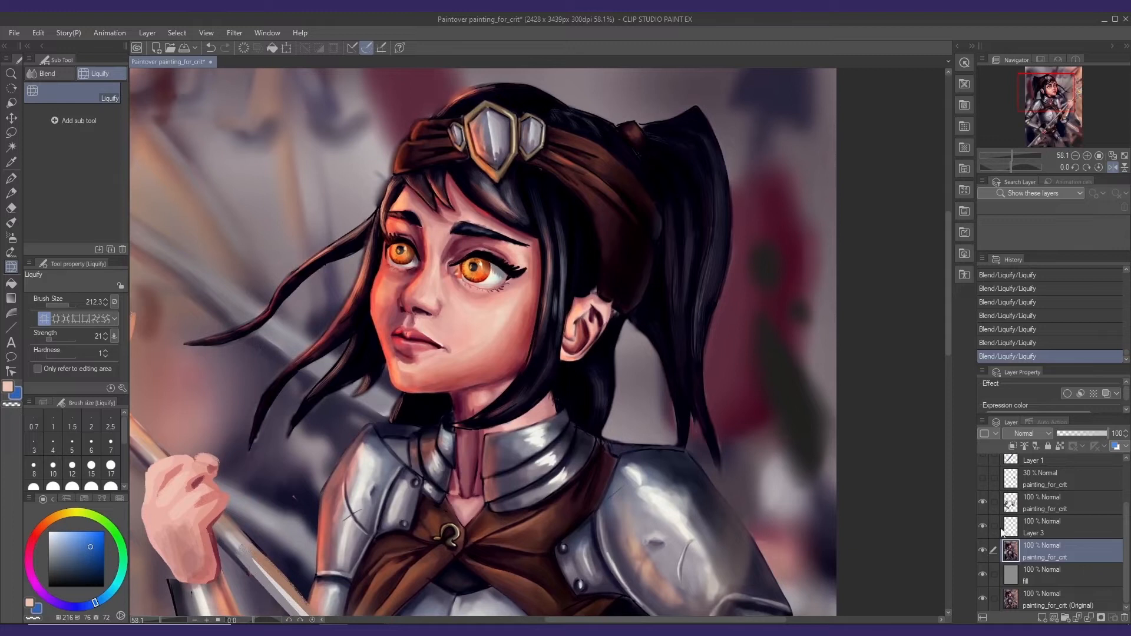
click(1026, 537)
click(1125, 616)
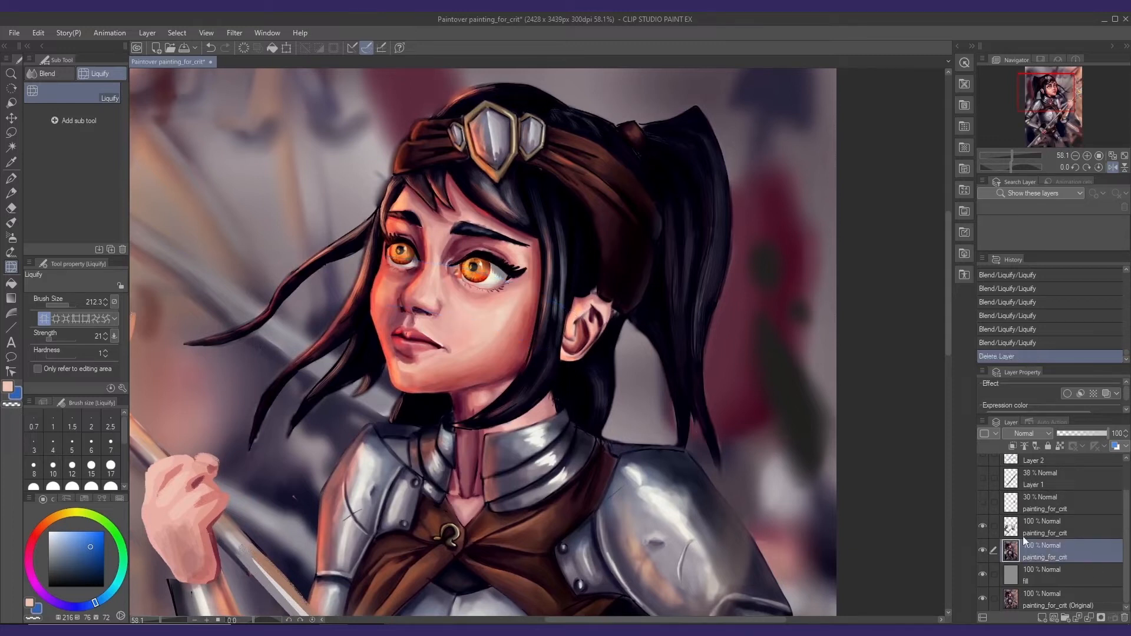
drag(514, 337, 507, 347)
drag(419, 326, 470, 349)
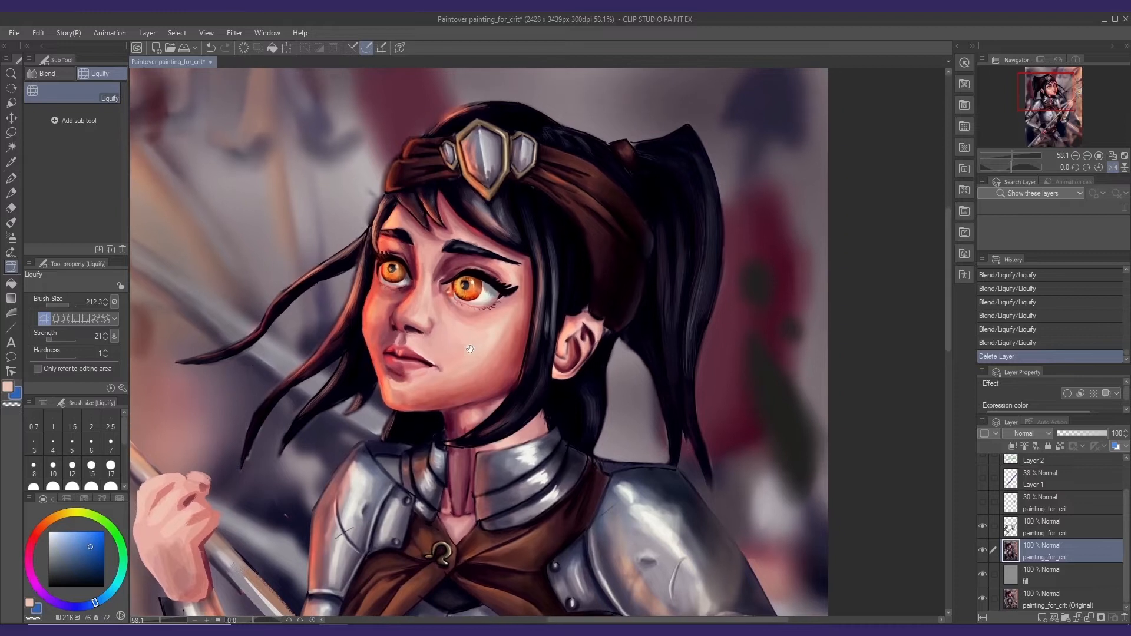
- Unmirror the view and reshape the chin and far cheek contour with Liquify at brush sizes 305.7 and 221.7
click(1112, 167)
drag(551, 238, 568, 254)
mouse_move(618, 320)
mouse_down()
mouse_move(542, 364)
mouse_move(496, 363)
mouse_up()
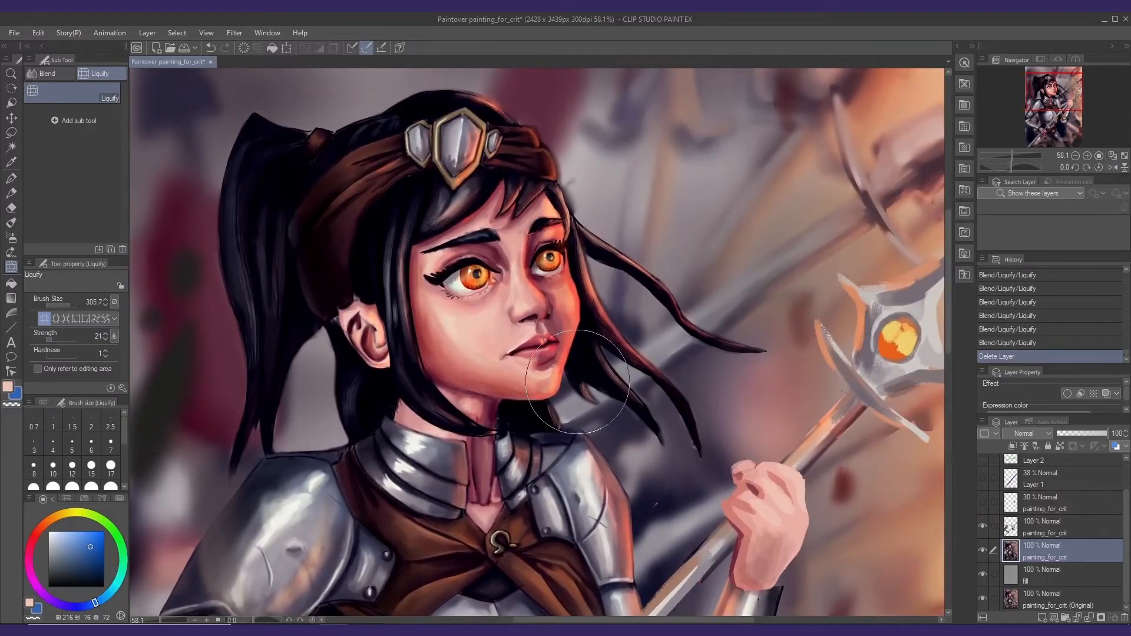
drag(581, 385, 561, 390)
key([)
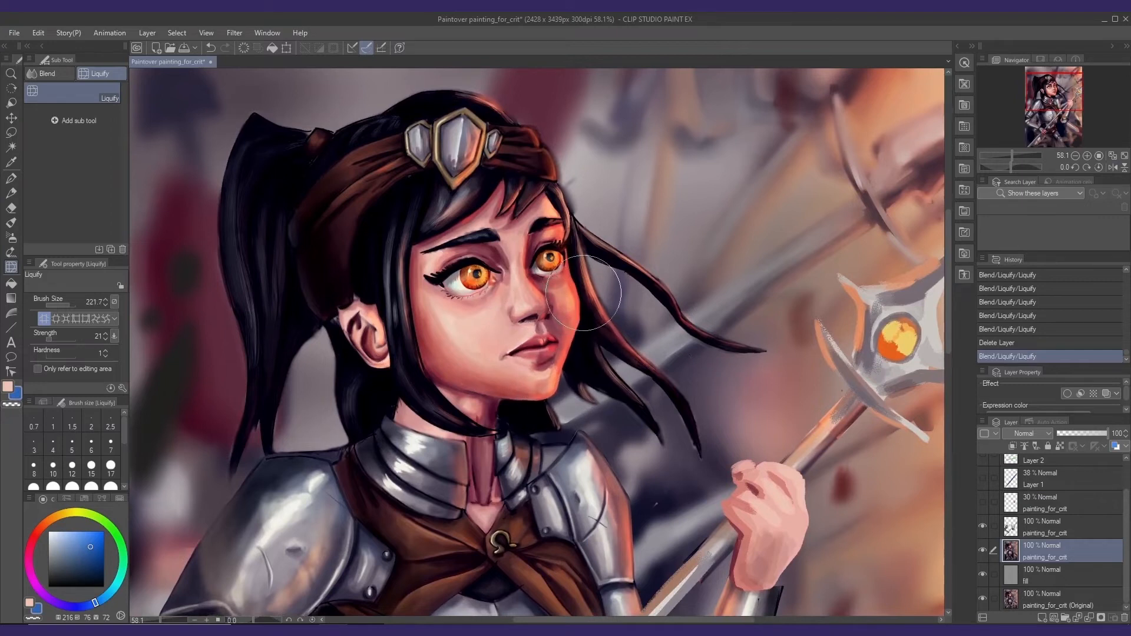
drag(582, 294, 584, 312)
- Refine the far cheek and the area around the far eye with Liquify, reducing the brush size from 158.2 to 85
click(557, 288)
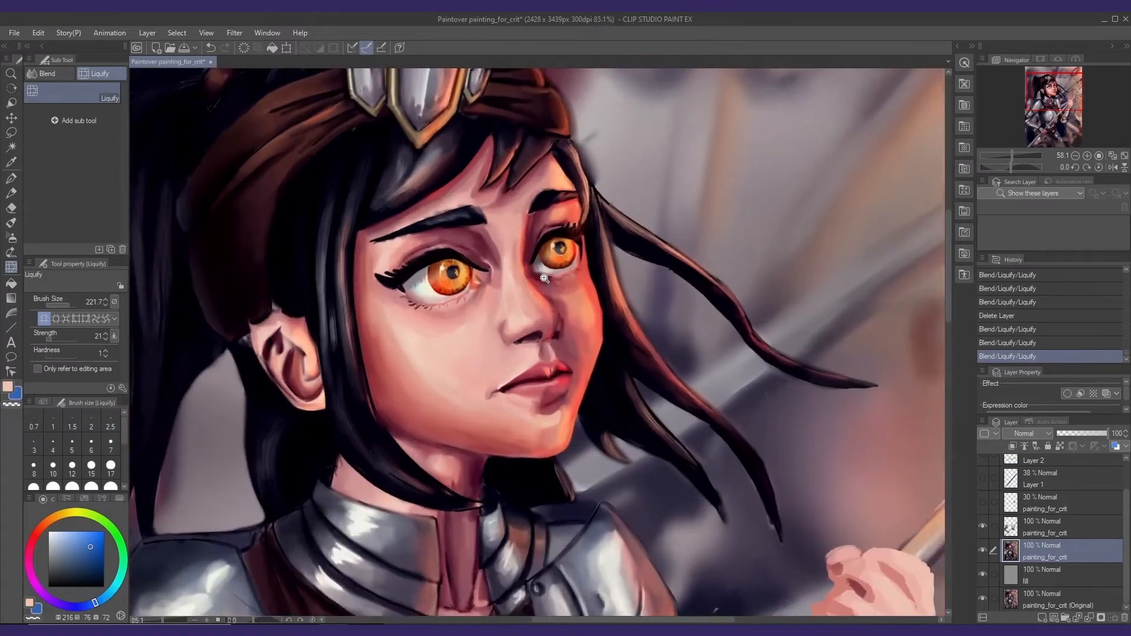
click(557, 289)
key([)
key([)
key([)
mouse_move(622, 320)
mouse_down()
mouse_move(616, 339)
mouse_move(626, 341)
mouse_move(615, 346)
mouse_up()
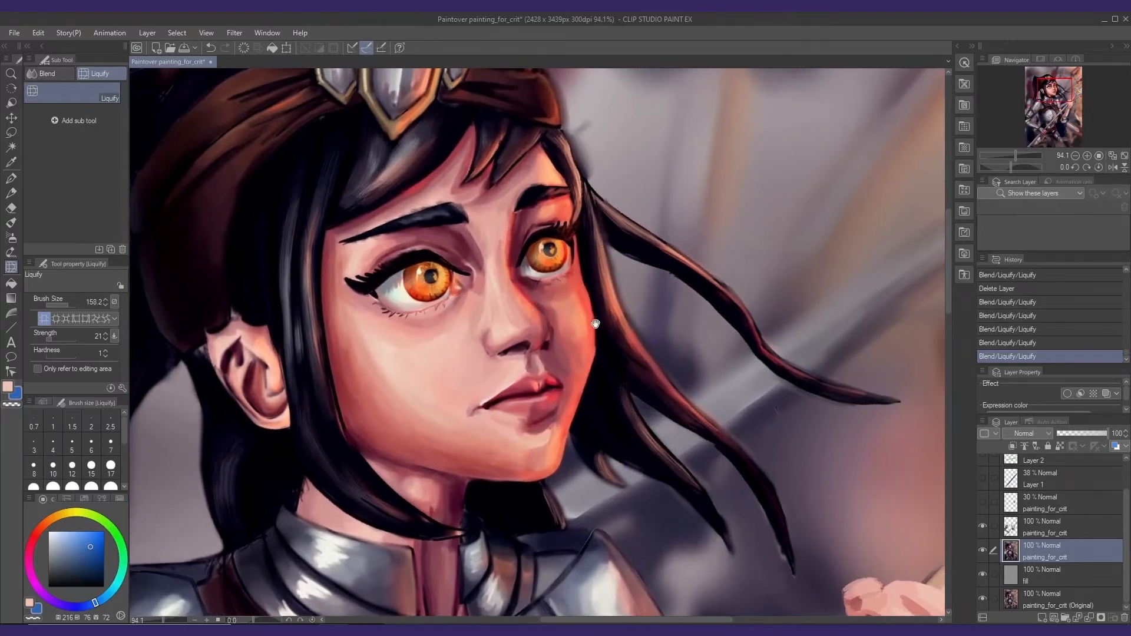
drag(557, 298, 550, 324)
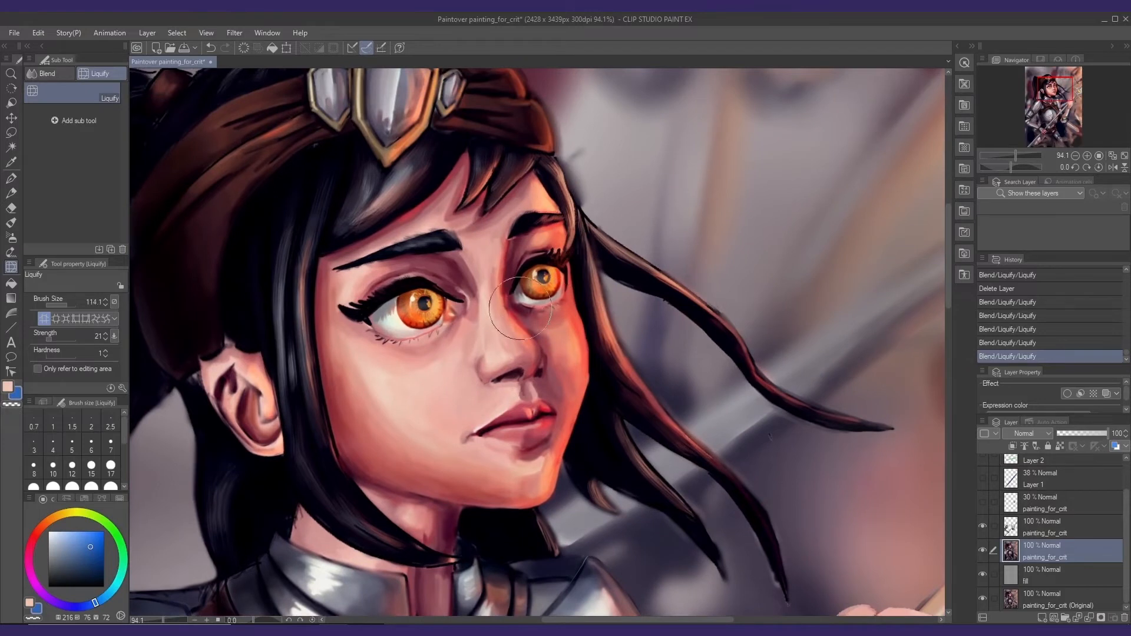
key(bracketleft)
mouse_move(498, 313)
mouse_down()
mouse_move(493, 283)
mouse_move(501, 274)
mouse_move(503, 317)
mouse_move(520, 331)
mouse_move(520, 280)
mouse_up()
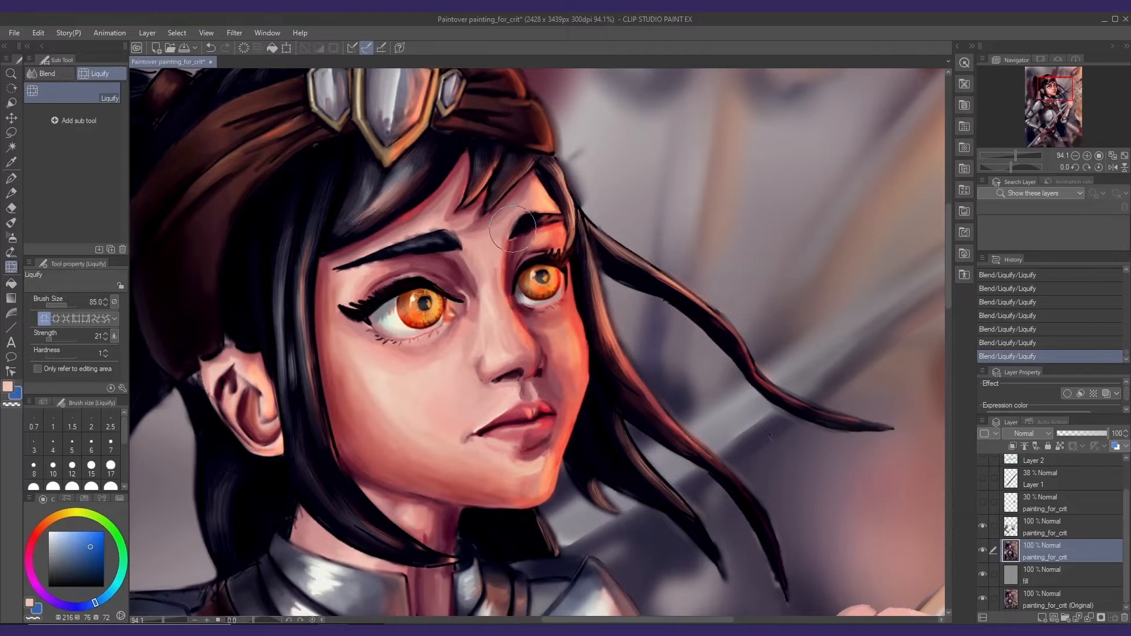
mouse_move(547, 407)
mouse_down()
mouse_move(535, 356)
mouse_move(536, 372)
mouse_up()
- Mirror the view and adjust the far cheek, nose area and inner far brow with Liquify at brush size 131.2
key(h)
scroll(521, 436, down, 2)
key(])
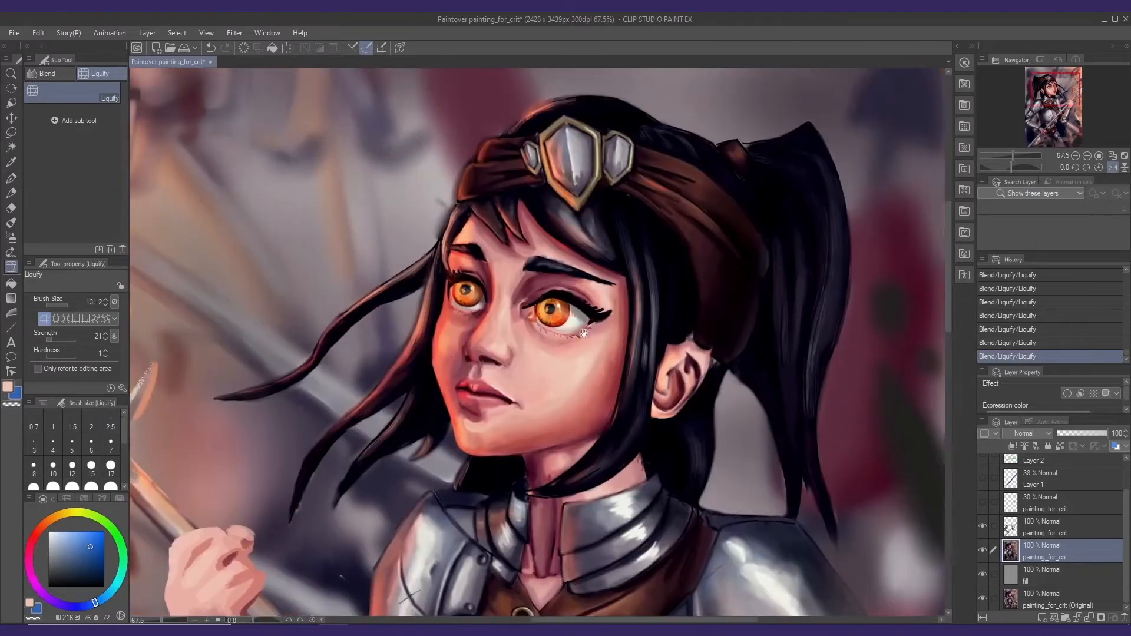
mouse_move(439, 347)
mouse_down()
mouse_move(407, 354)
mouse_move(437, 351)
mouse_up()
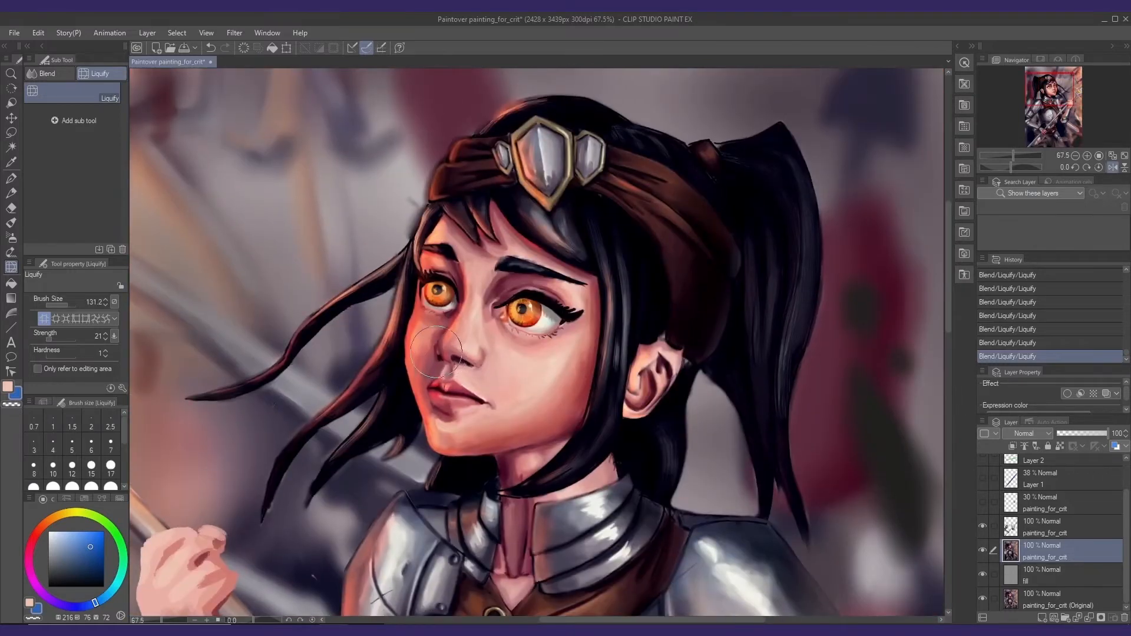
drag(519, 393, 507, 377)
drag(495, 334, 483, 335)
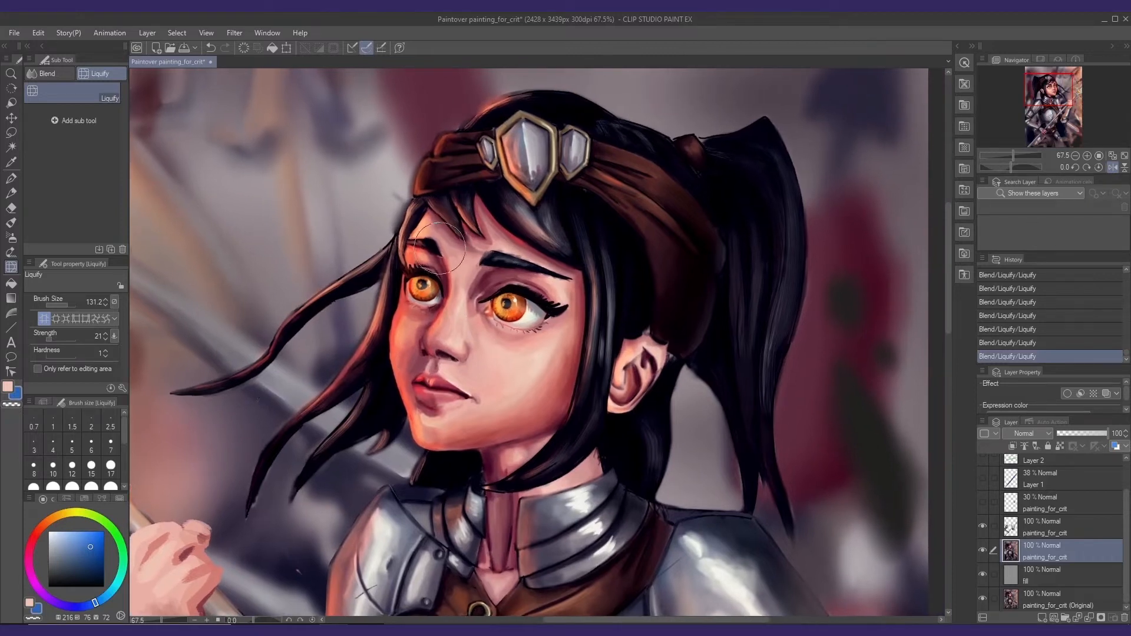
drag(436, 240, 444, 255)
mouse_move(629, 364)
mouse_down()
mouse_move(612, 351)
mouse_move(632, 370)
mouse_move(629, 359)
mouse_up()
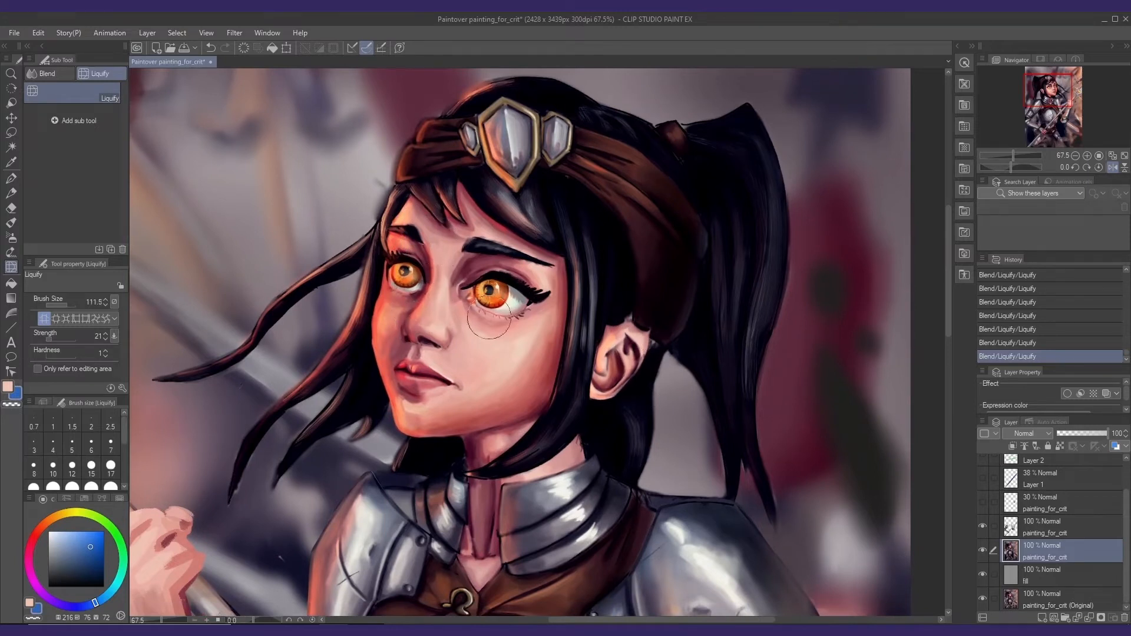
- Nudge the nearer eye's lower lid and the lips with Liquify at brush sizes 111.5 and 104, and unmirror the view
drag(489, 318, 484, 325)
mouse_move(423, 365)
mouse_down()
mouse_move(430, 328)
mouse_move(377, 321)
mouse_up()
drag(444, 345, 412, 339)
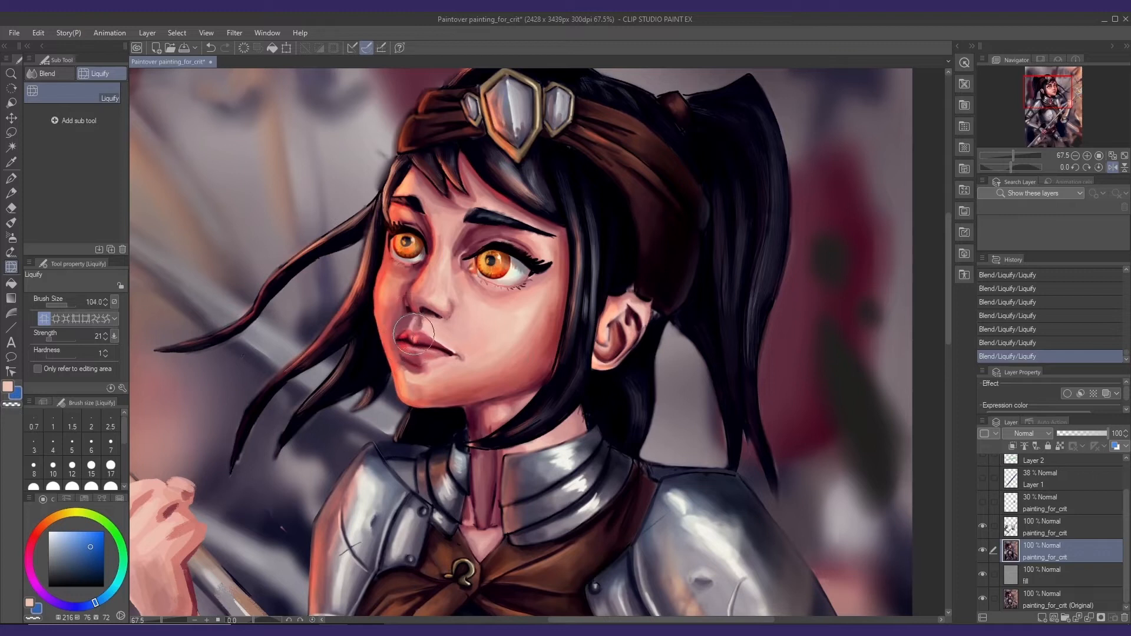
drag(536, 325, 562, 343)
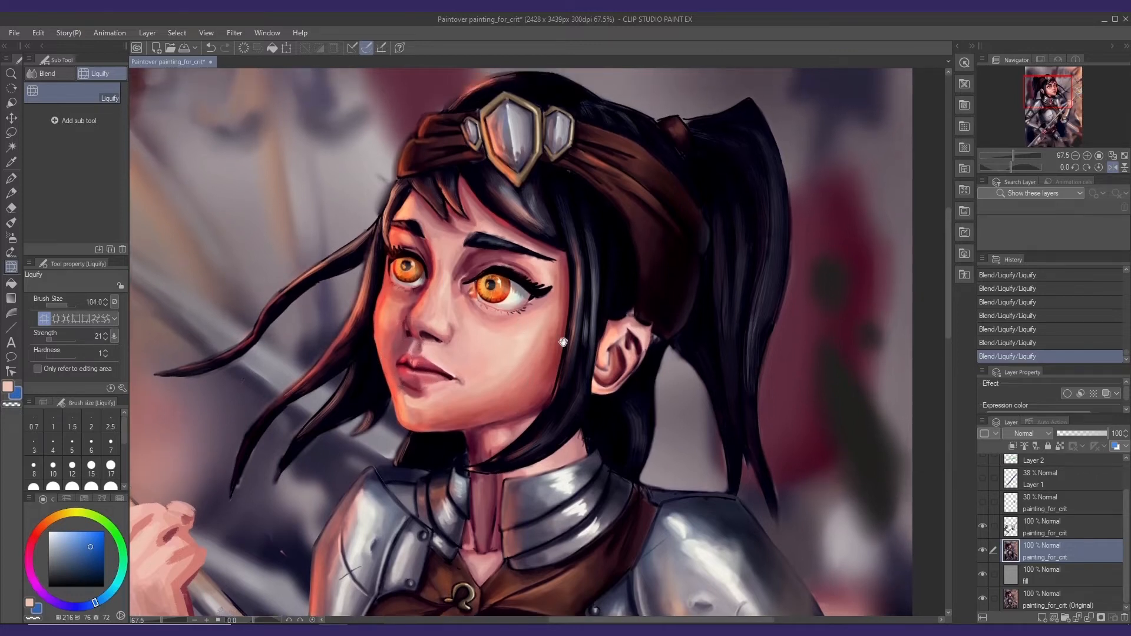
drag(660, 217, 648, 232)
drag(419, 447, 439, 445)
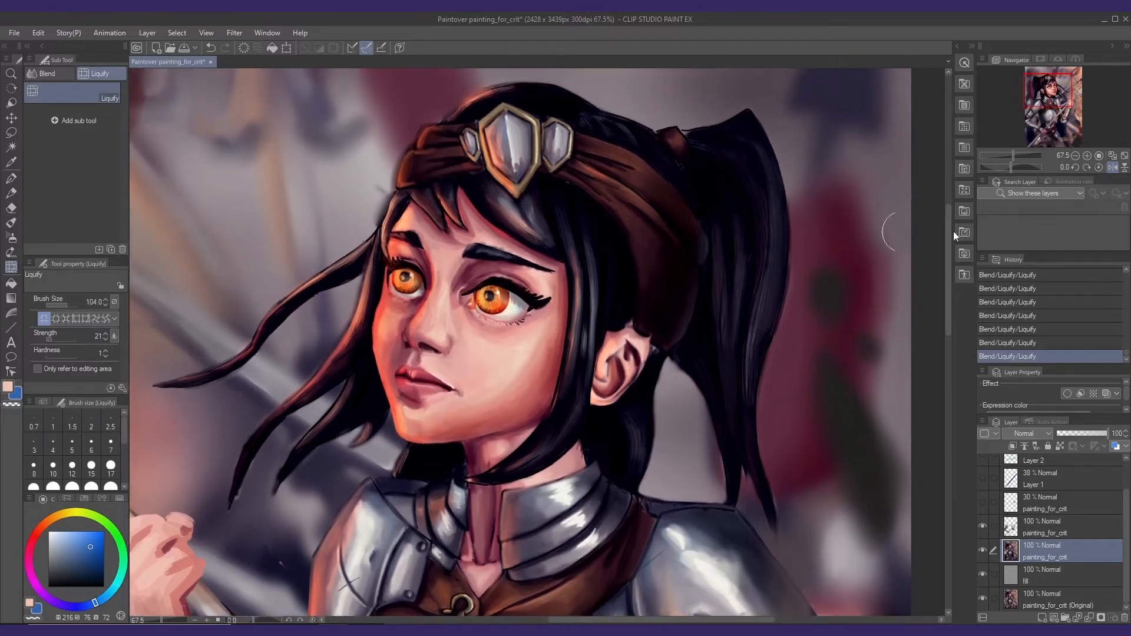
click(1113, 168)
drag(594, 352, 486, 347)
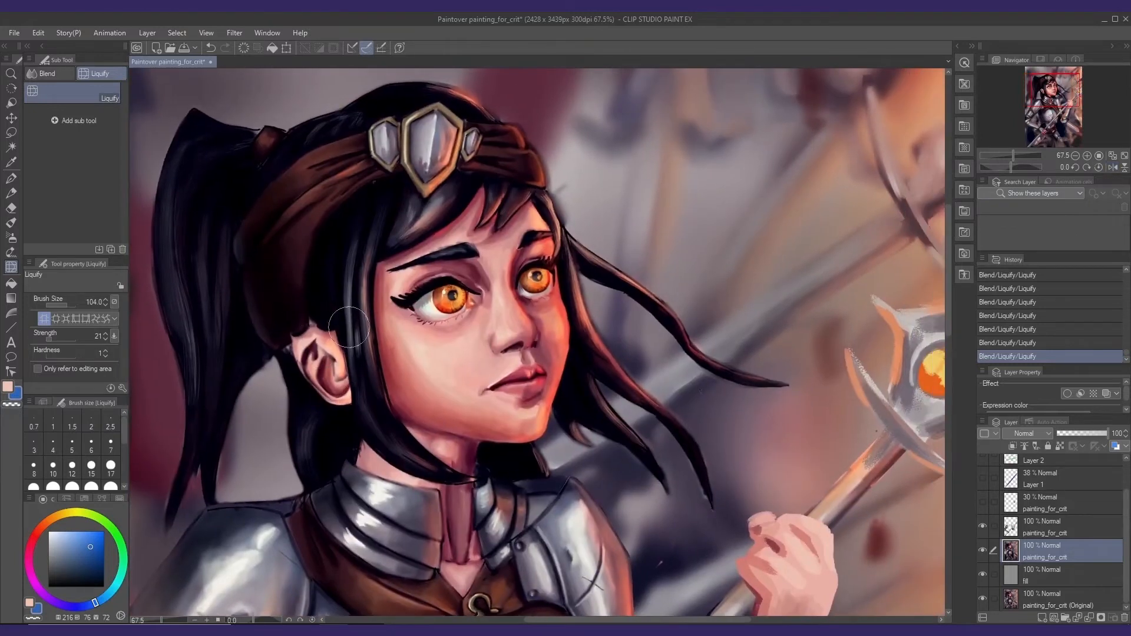
- Touch up the hair edge and top of the ear with the Blocking Gouache brush, using colours sampled from the painting
key(b)
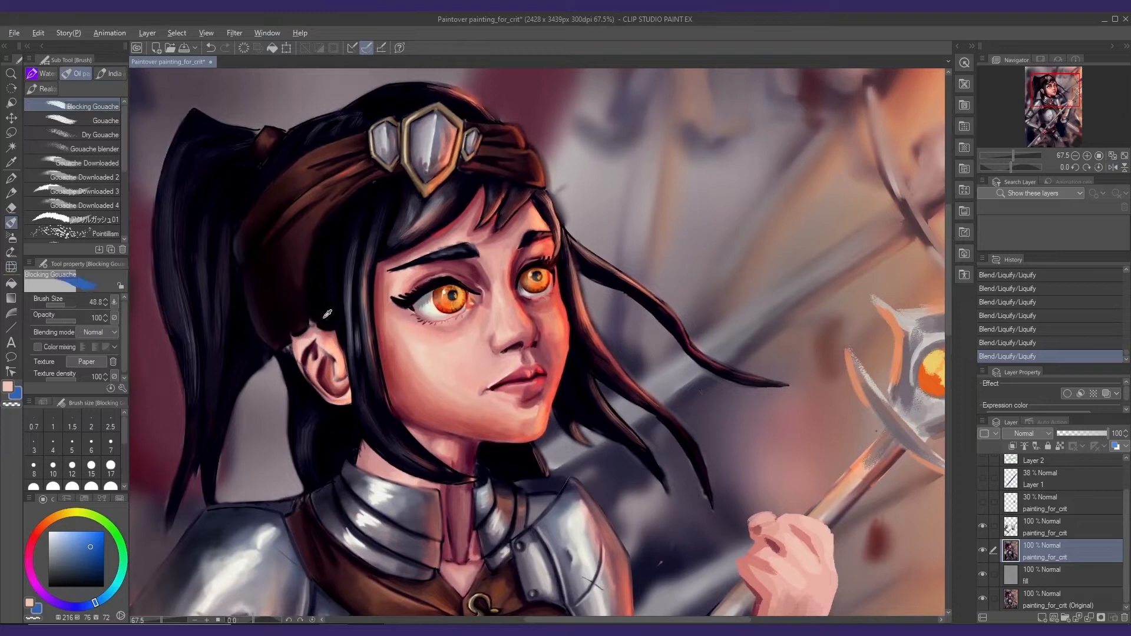
alt+click(324, 318)
mouse_move(326, 321)
mouse_down()
mouse_move(297, 336)
mouse_move(318, 332)
mouse_up()
alt+click(302, 339)
alt+click(312, 337)
mouse_move(541, 285)
mouse_down()
mouse_move(522, 280)
mouse_move(536, 262)
mouse_up()
drag(446, 307, 456, 321)
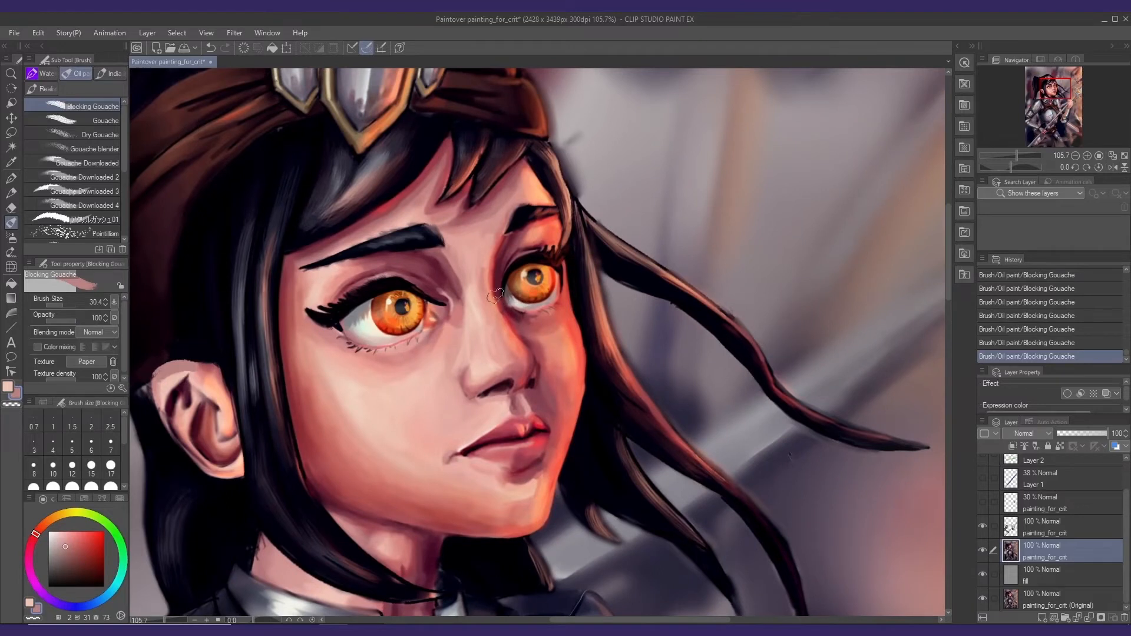
- Lasso the far eye's iris and narrow it to 78% width from its inner side, then deselect
key(m)
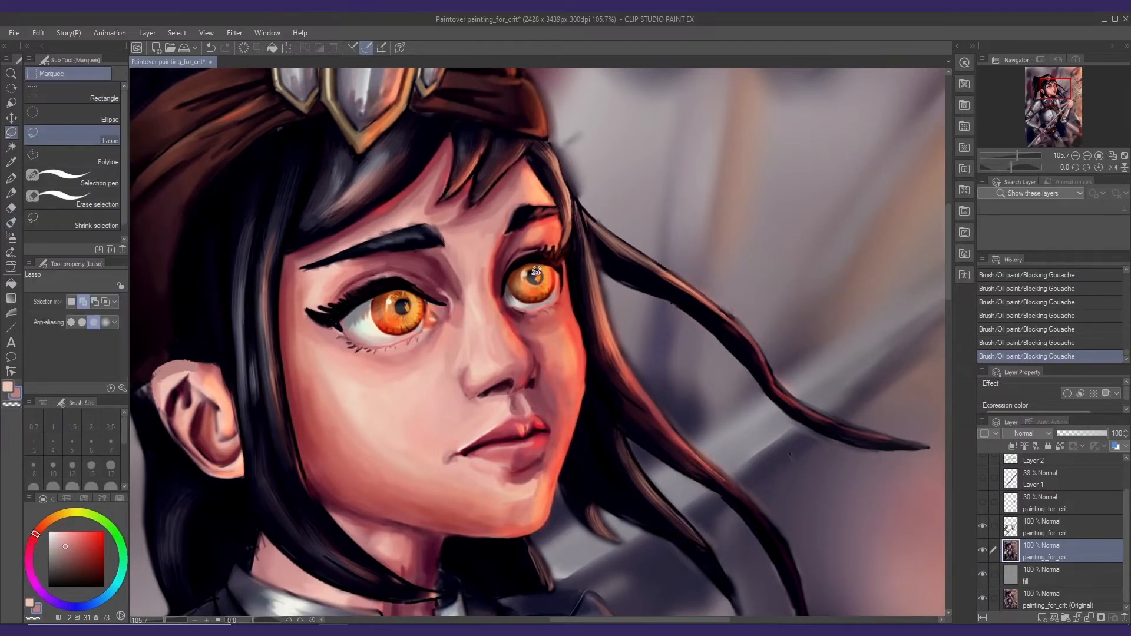
drag(520, 280, 528, 278)
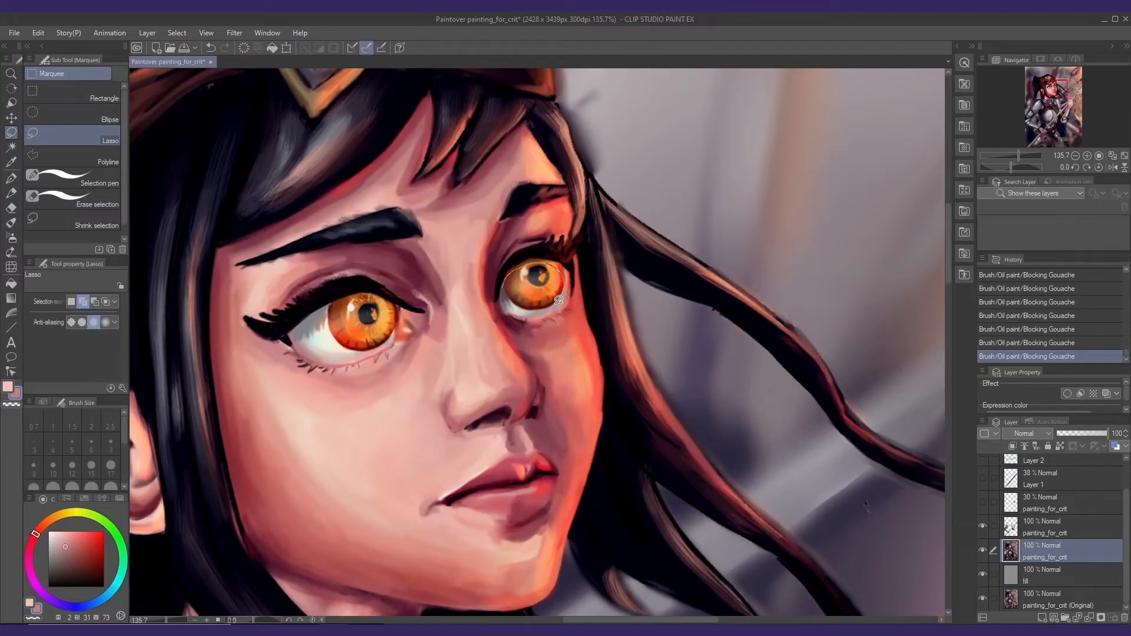
drag(521, 304, 549, 240)
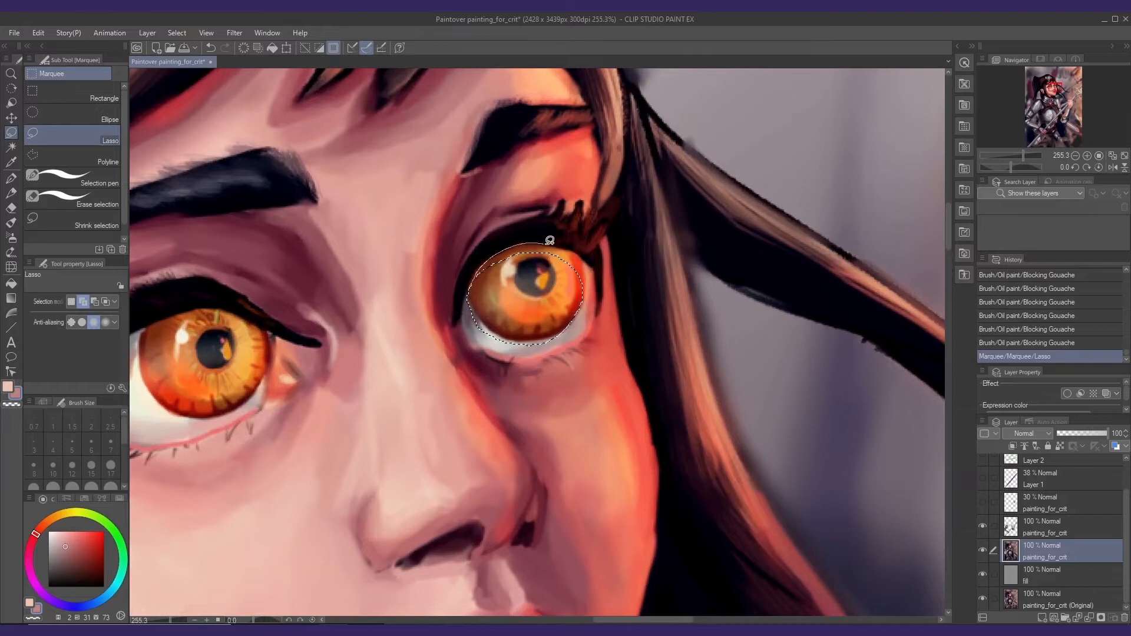
drag(589, 297, 587, 309)
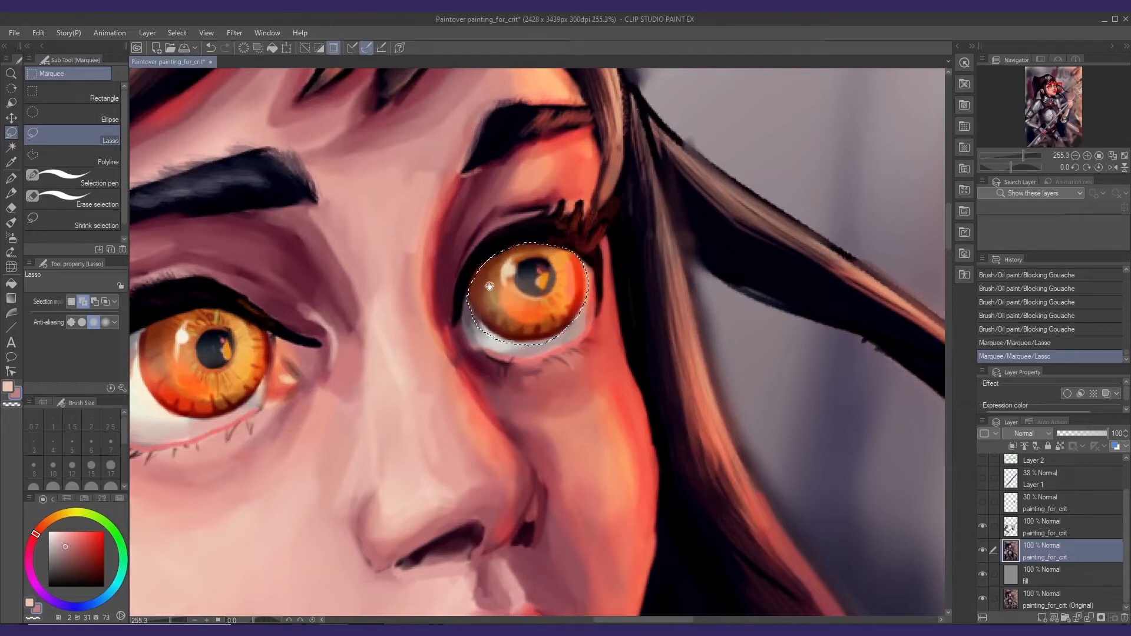
mouse_move(483, 280)
mouse_down()
mouse_move(510, 252)
mouse_move(545, 309)
mouse_up()
key(ctrl+t)
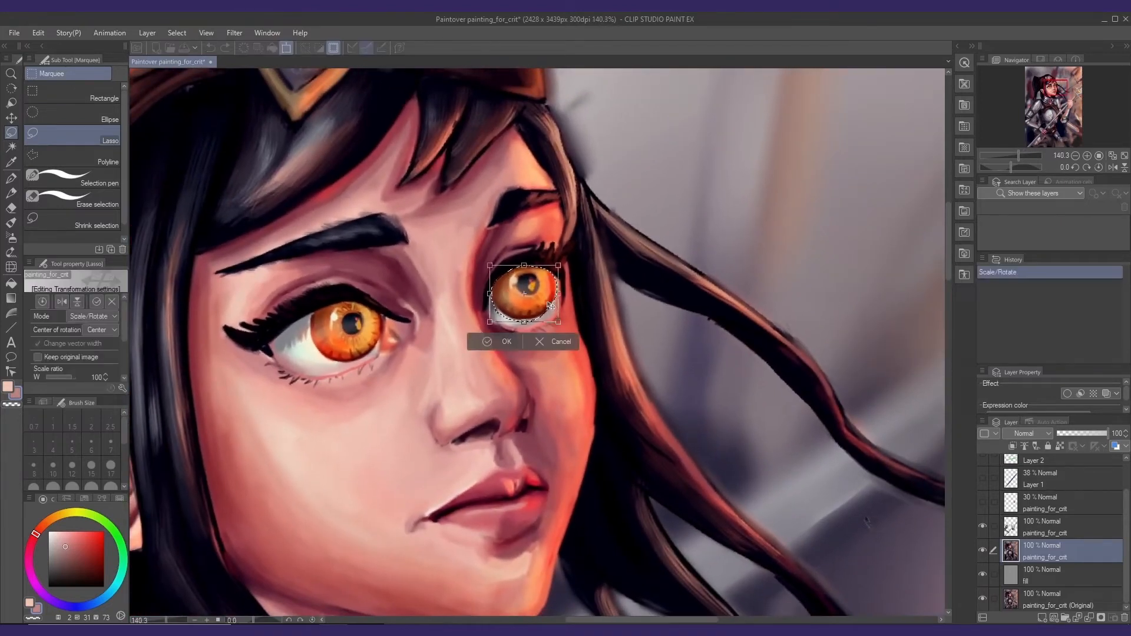
scroll(125, 343, down, 2)
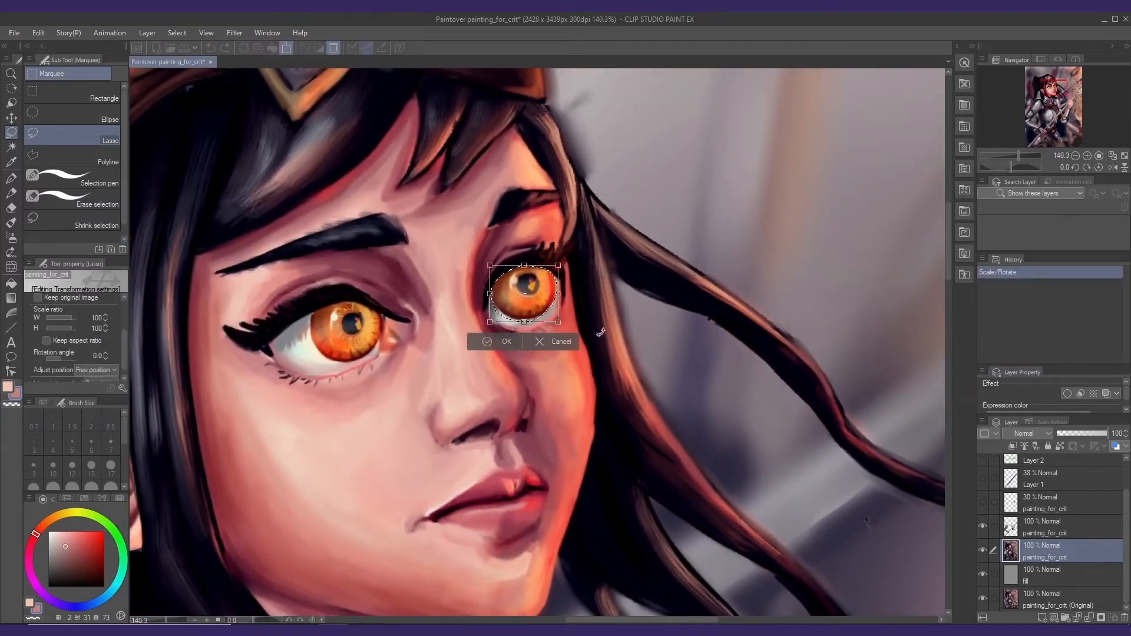
drag(490, 294, 508, 294)
key(Return)
scroll(526, 278, down, 2)
key(ctrl+t)
drag(505, 239, 507, 234)
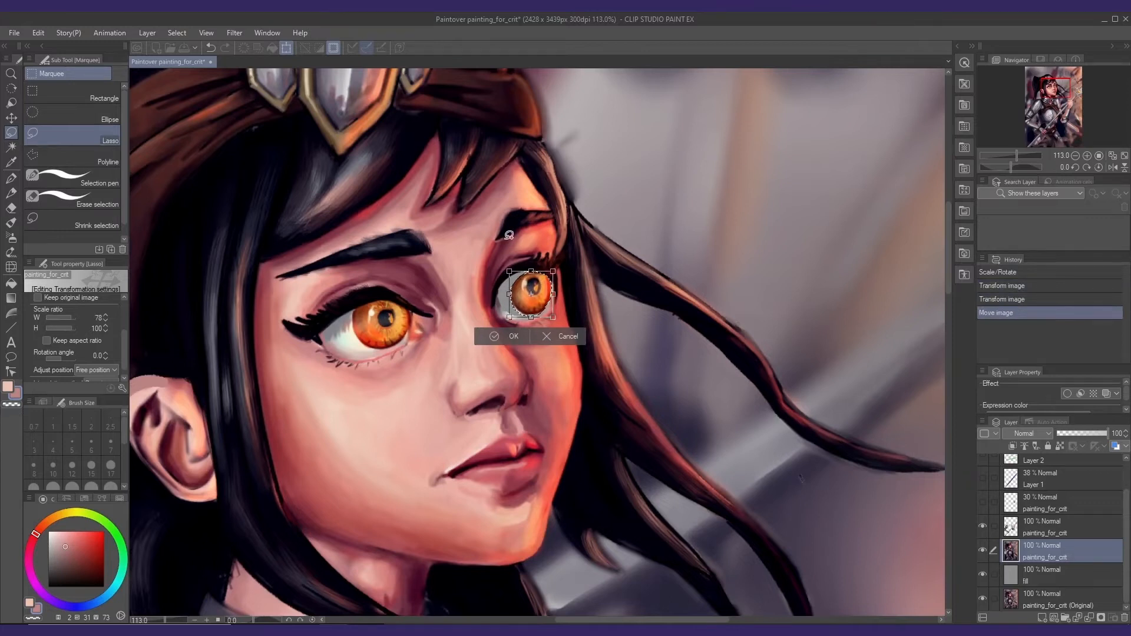
key(Return)
key(ctrl+d)
- Paint over the gap beside the far iris with the Blocking Gouache brush, using an eye-white colour sampled from the painting
key(b)
scroll(520, 279, up, 5)
alt+click(513, 288)
drag(519, 282, 501, 307)
drag(500, 303, 504, 321)
mouse_move(501, 312)
mouse_down()
mouse_move(507, 325)
mouse_move(497, 270)
mouse_up()
- Merge the painting layer into the fill layer and refine the white of the far eye with sampled colours at brush size 9.1
key(ctrl+e)
alt+click(504, 286)
alt+click(501, 318)
mouse_move(488, 333)
mouse_down()
mouse_move(513, 312)
mouse_move(478, 274)
mouse_up()
alt+click(498, 300)
alt+click(507, 268)
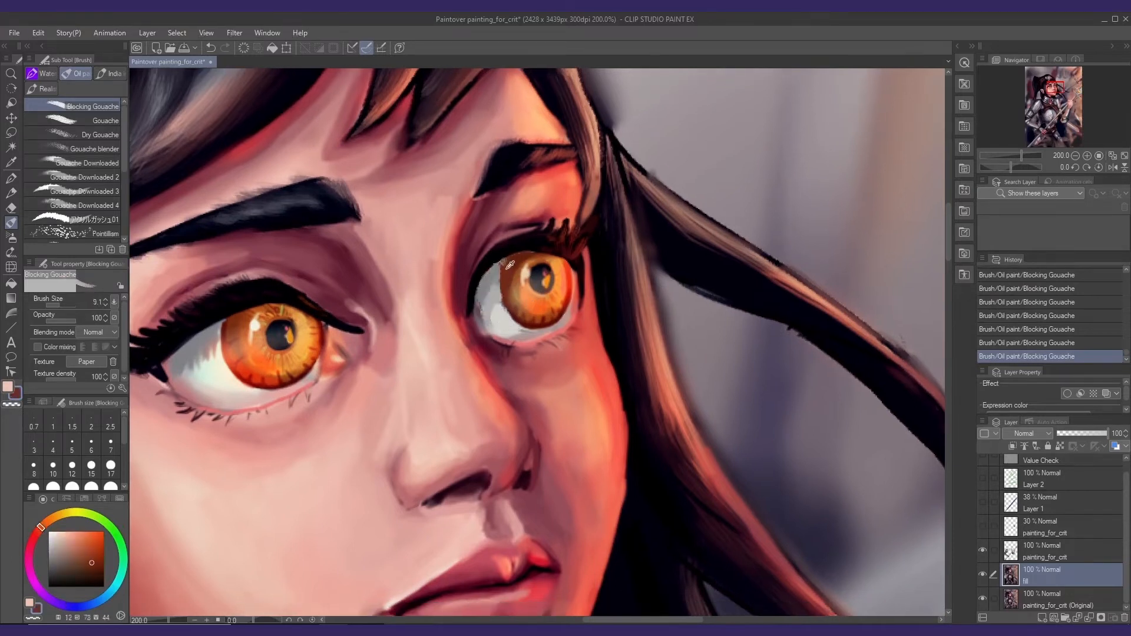
key(bracketleft)
- Reshape the far eye and the white and iris of the nearer eye with Liquify, reducing the brush size from 104 to 74.4
key(j)
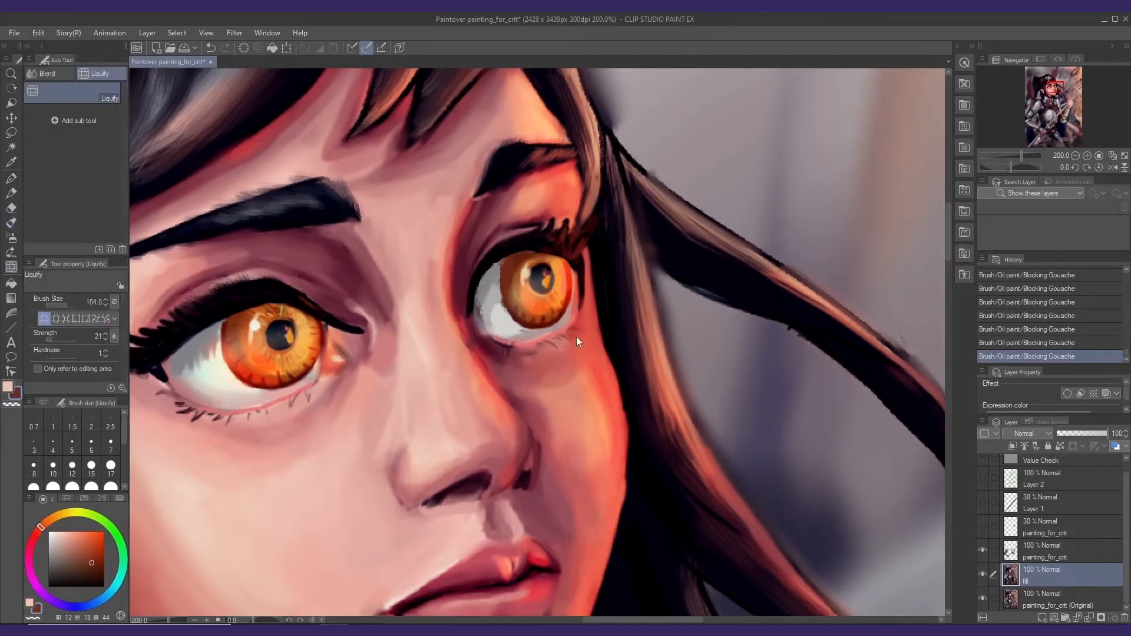
mouse_move(507, 306)
mouse_down()
mouse_move(523, 323)
mouse_move(514, 309)
mouse_up()
drag(510, 307, 510, 306)
drag(442, 330, 509, 301)
key(bracketright)
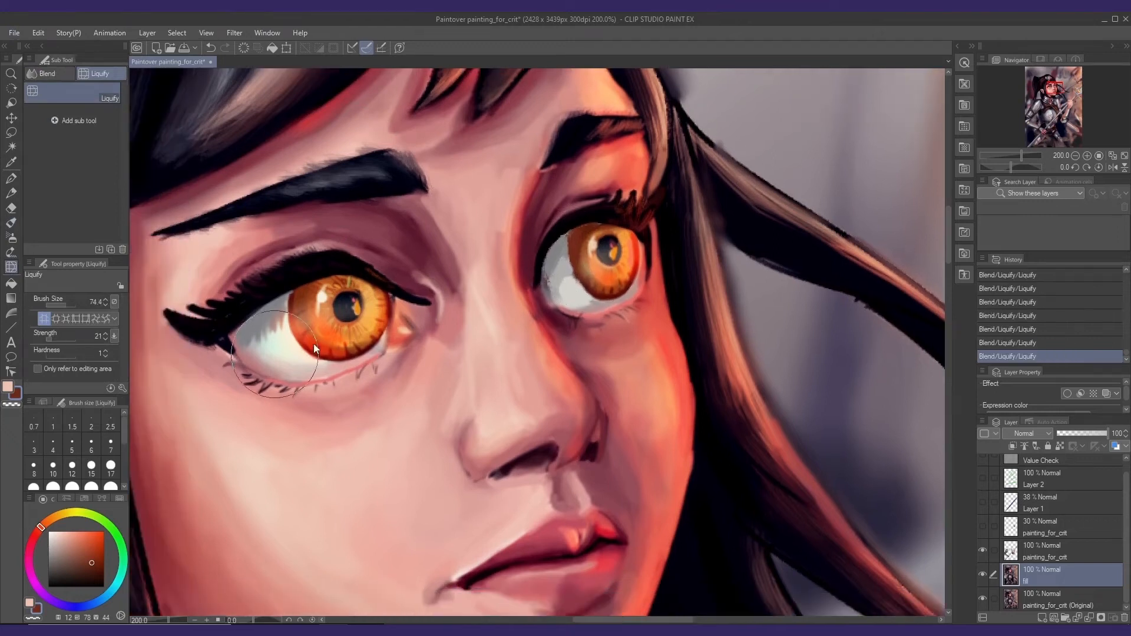
mouse_move(298, 347)
mouse_down()
mouse_move(311, 352)
mouse_move(321, 331)
mouse_up()
- Nudge the pupils and irises of both eyes with Liquify at brush size 47.7
key(bracketleft)
key(bracketleft)
key(bracketleft)
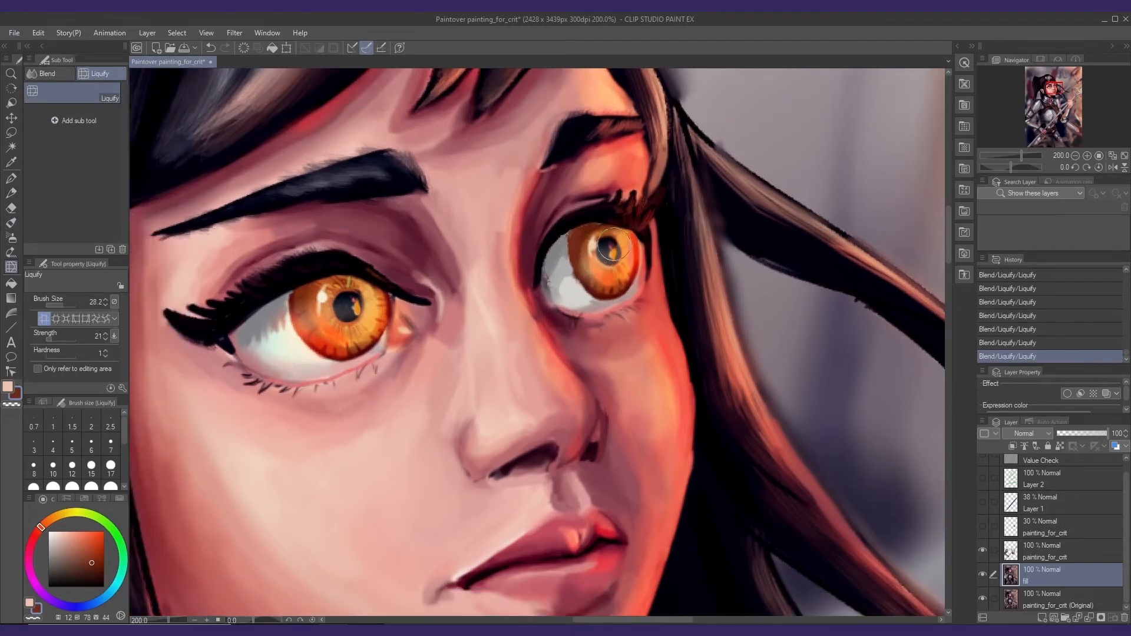
key(bracketright)
key(bracketright)
mouse_move(650, 258)
mouse_down()
mouse_move(603, 254)
mouse_move(587, 268)
mouse_move(622, 251)
mouse_move(609, 264)
mouse_move(630, 265)
mouse_move(596, 279)
mouse_move(623, 272)
mouse_move(611, 275)
mouse_move(615, 250)
mouse_move(606, 254)
mouse_move(619, 272)
mouse_move(608, 276)
mouse_move(611, 253)
mouse_move(625, 263)
mouse_move(609, 237)
mouse_up()
mouse_move(364, 305)
mouse_down()
mouse_move(357, 299)
mouse_move(343, 316)
mouse_move(358, 293)
mouse_move(332, 293)
mouse_move(364, 307)
mouse_move(349, 313)
mouse_move(354, 297)
mouse_move(332, 298)
mouse_move(350, 295)
mouse_move(366, 312)
mouse_move(344, 316)
mouse_move(357, 295)
mouse_move(342, 297)
mouse_move(375, 304)
mouse_up()
drag(375, 305, 339, 306)
drag(559, 286, 554, 285)
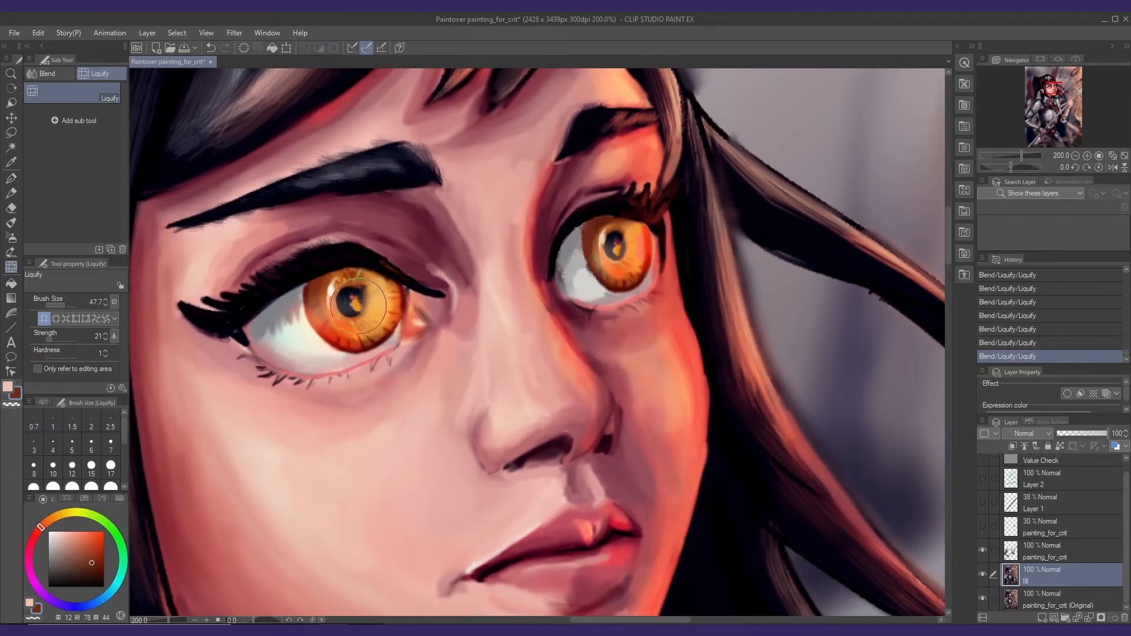
mouse_move(360, 306)
mouse_down()
mouse_move(351, 317)
mouse_move(395, 304)
mouse_up()
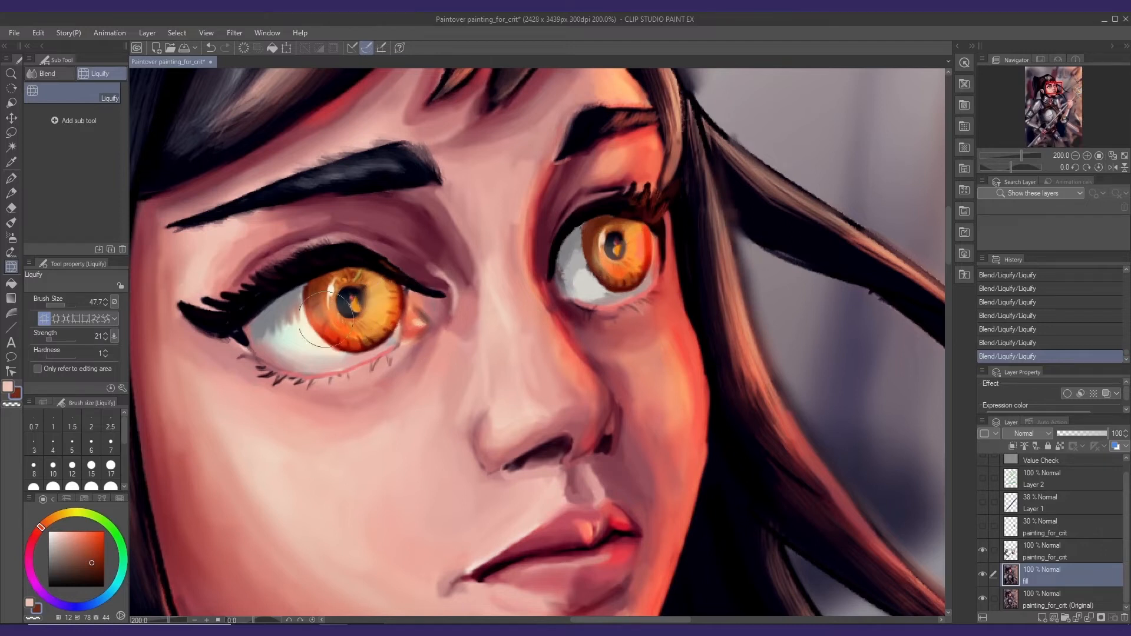
- Refine the nearer iris and the far pupil with Liquify at brush sizes 69.8 and 49.6
mouse_move(307, 323)
mouse_down()
mouse_move(320, 317)
mouse_move(319, 327)
mouse_up()
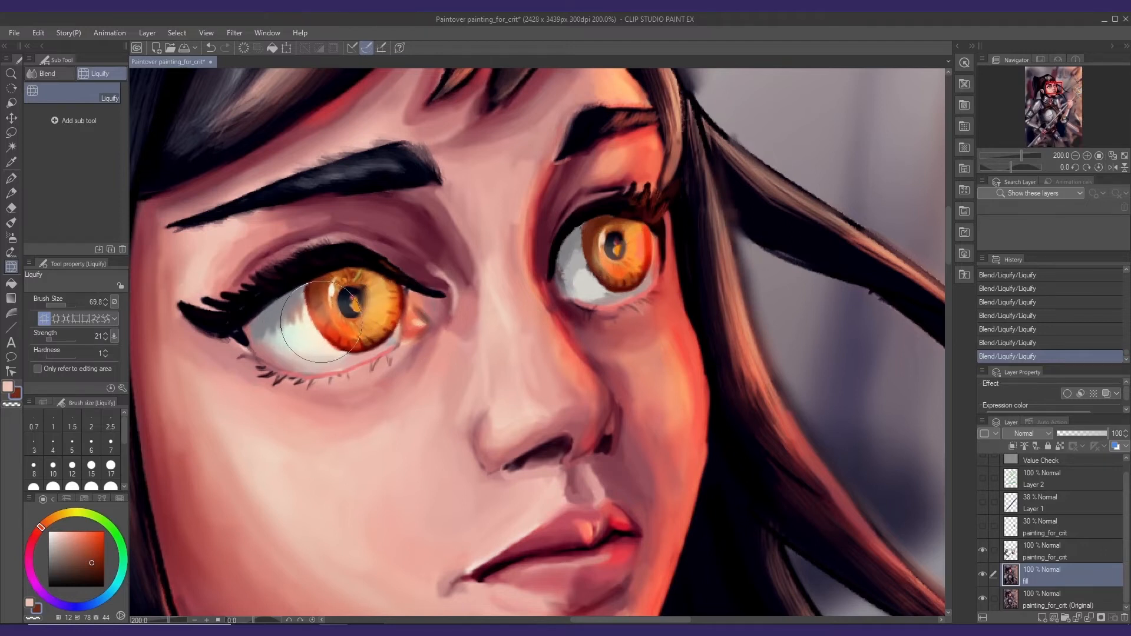
mouse_move(494, 309)
mouse_down()
mouse_move(506, 304)
mouse_move(465, 305)
mouse_up()
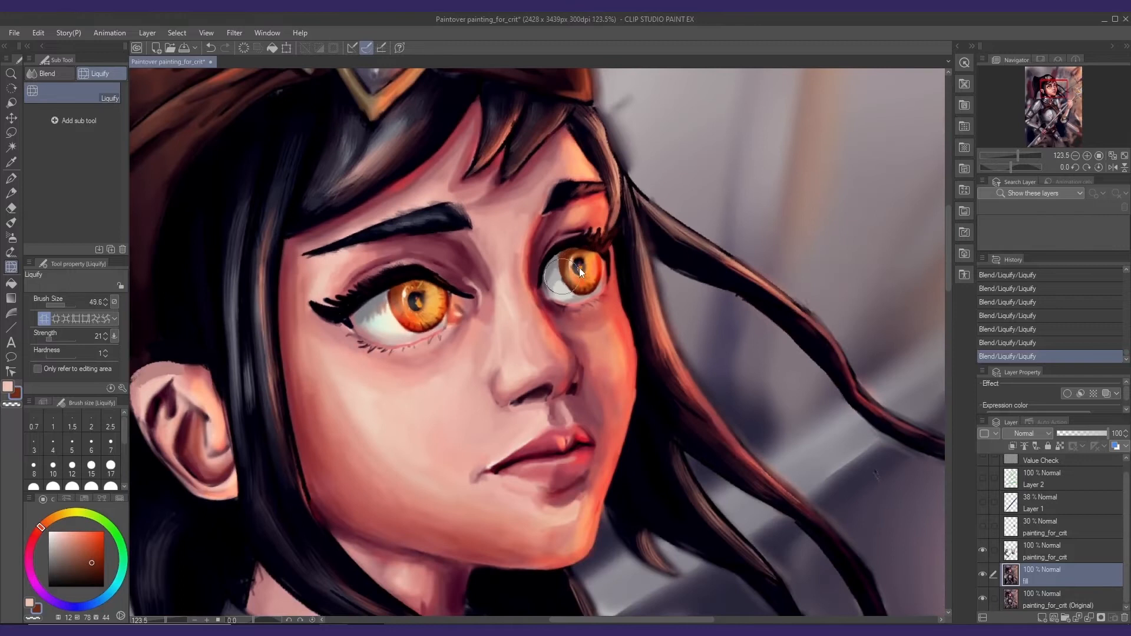
drag(587, 262, 575, 259)
- Mark pupil placement across both irises in green on a new raster layer with the Mapping pen at size 5.4, and hide that layer
scroll(583, 266, up, 2)
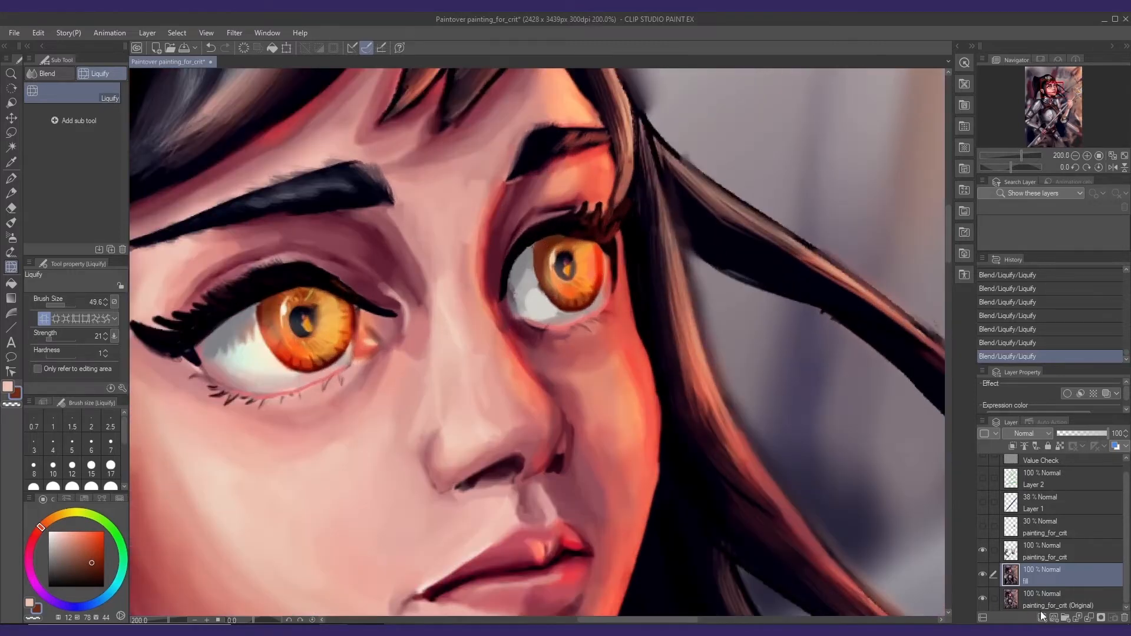
click(1040, 615)
key(p)
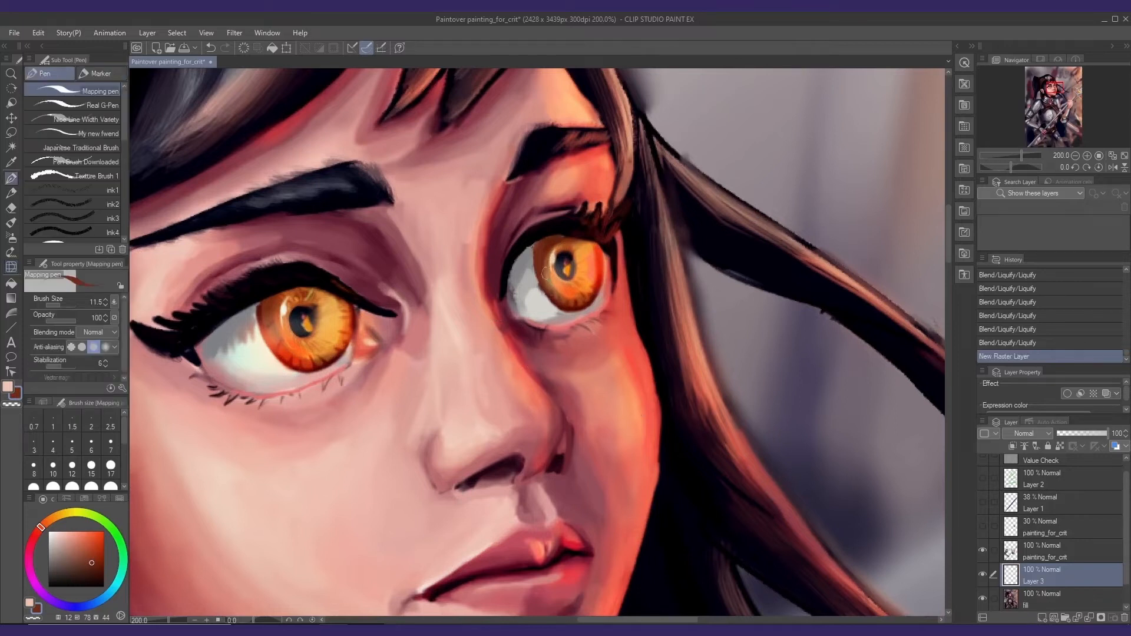
mouse_move(555, 272)
mouse_down()
mouse_move(537, 272)
mouse_move(578, 260)
mouse_up()
click(114, 532)
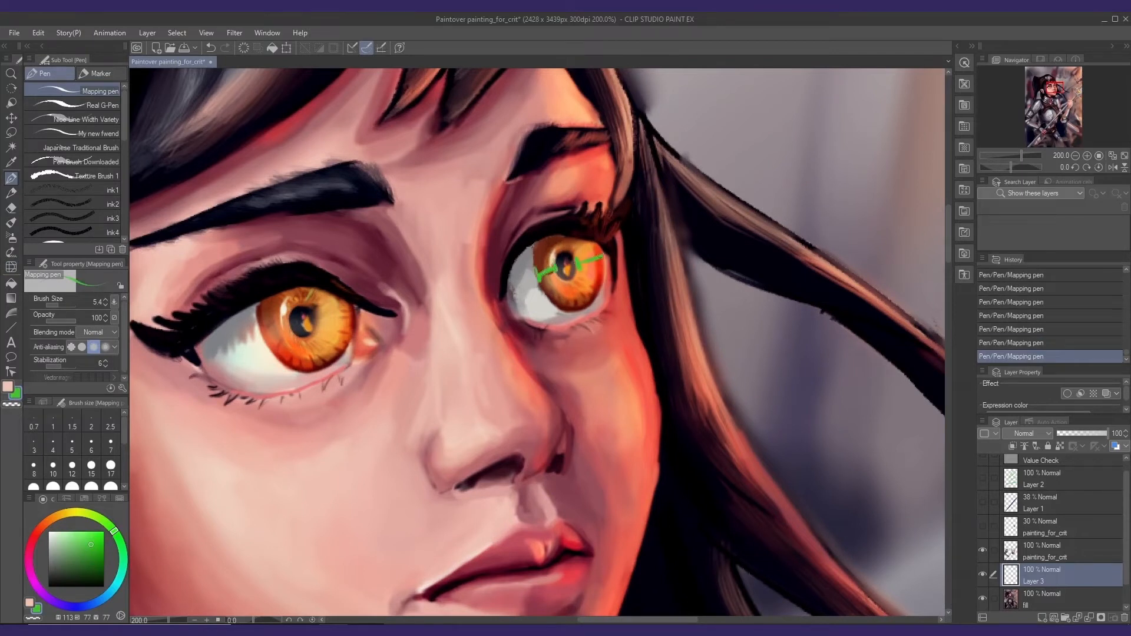
drag(309, 357, 315, 355)
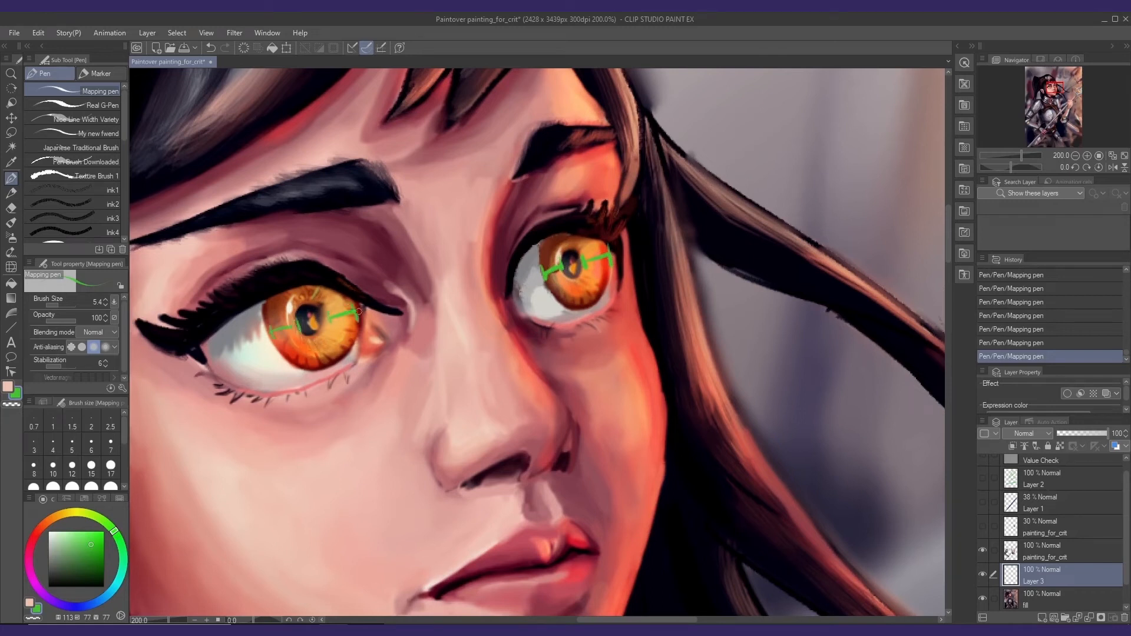
click(983, 573)
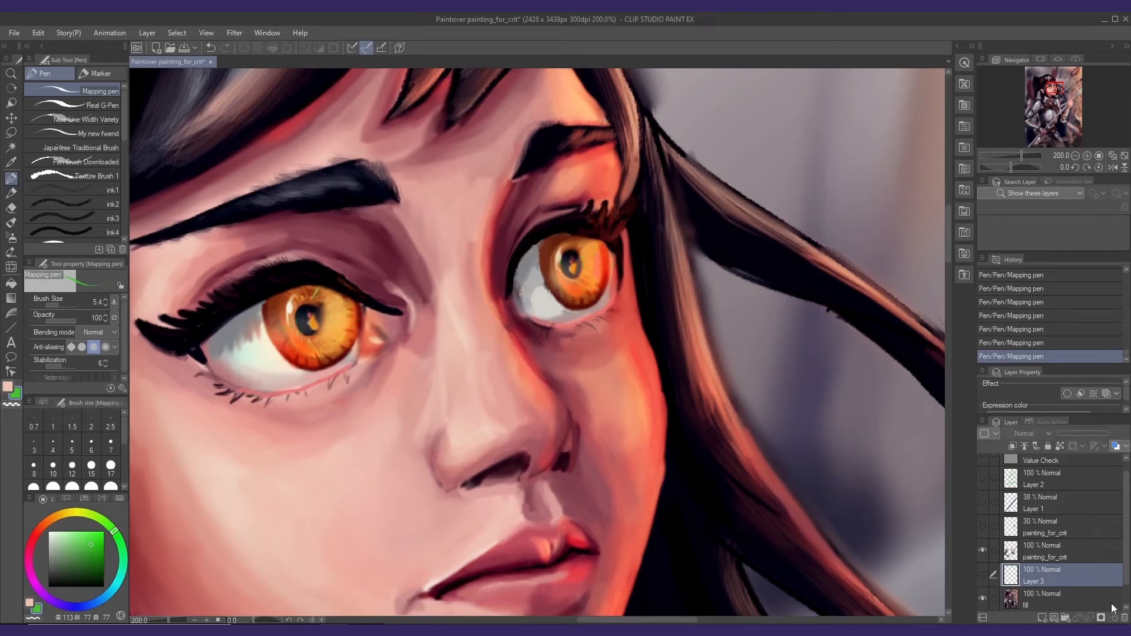
click(1042, 599)
- Compare the reworked face with the original by toggling the fill layer's visibility, and review the whole painting
drag(441, 322, 467, 318)
ctrl+drag(540, 329, 503, 330)
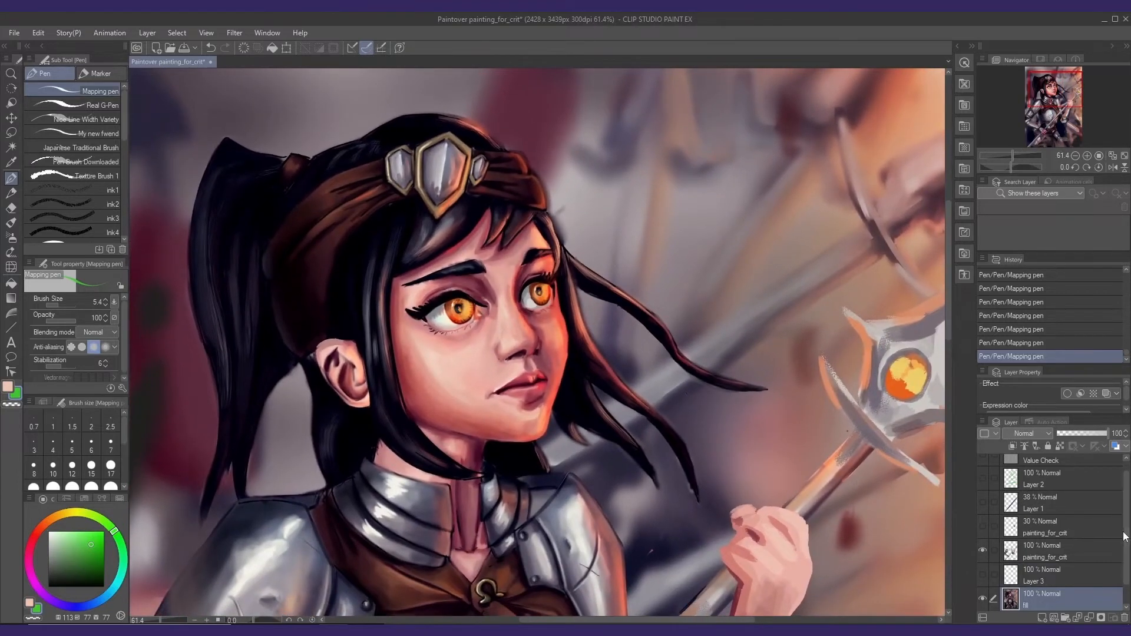
scroll(1125, 536, down, 1)
click(983, 574)
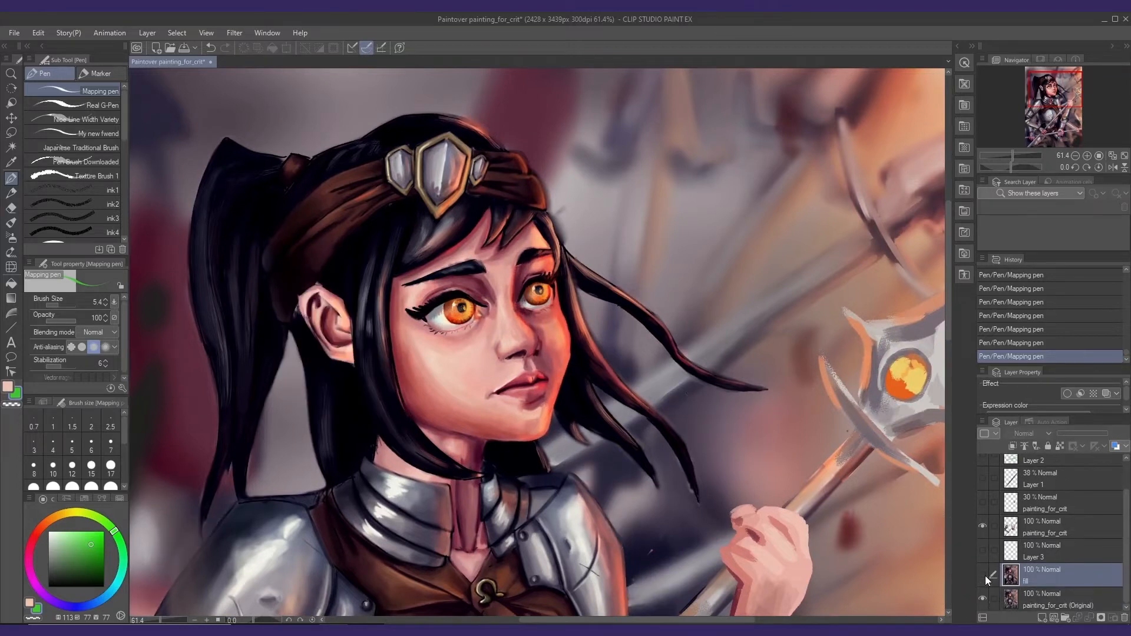
click(984, 573)
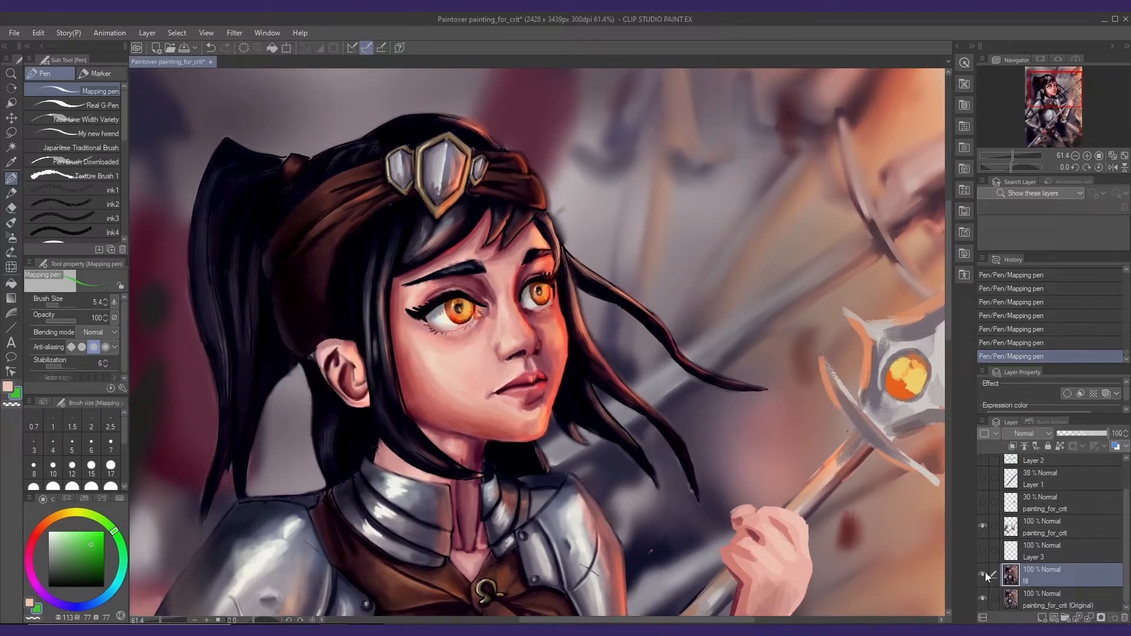
click(985, 573)
click(984, 573)
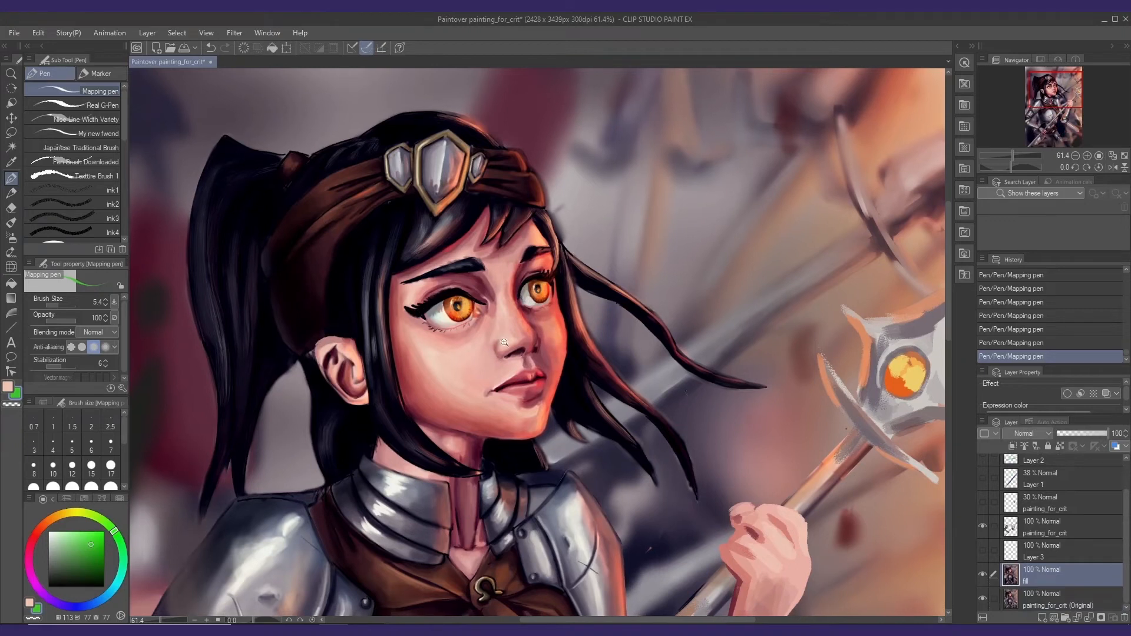
scroll(508, 336, up, 3)
scroll(508, 336, down, 3)
scroll(549, 331, down, 3)
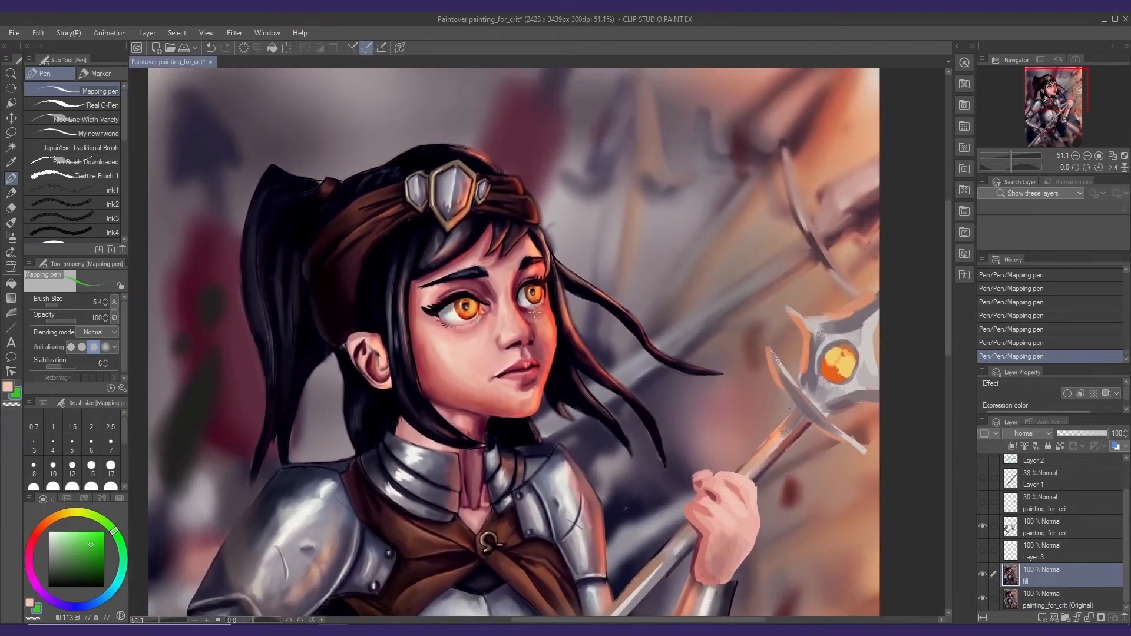
scroll(535, 313, down, 3)
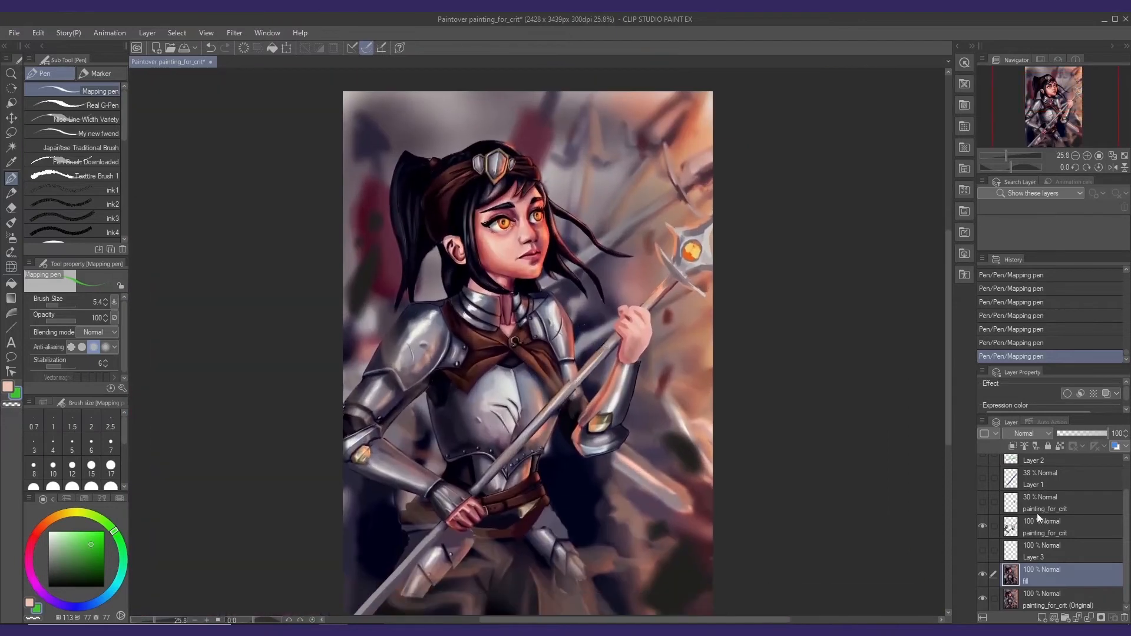
- Paint a grey armour cuff on the raised wrist on the visible upper painting_for_crt layer, using Blocking Gouache at sizes 45.6 and 26.1 with sampled colours
click(1040, 529)
drag(592, 358, 587, 334)
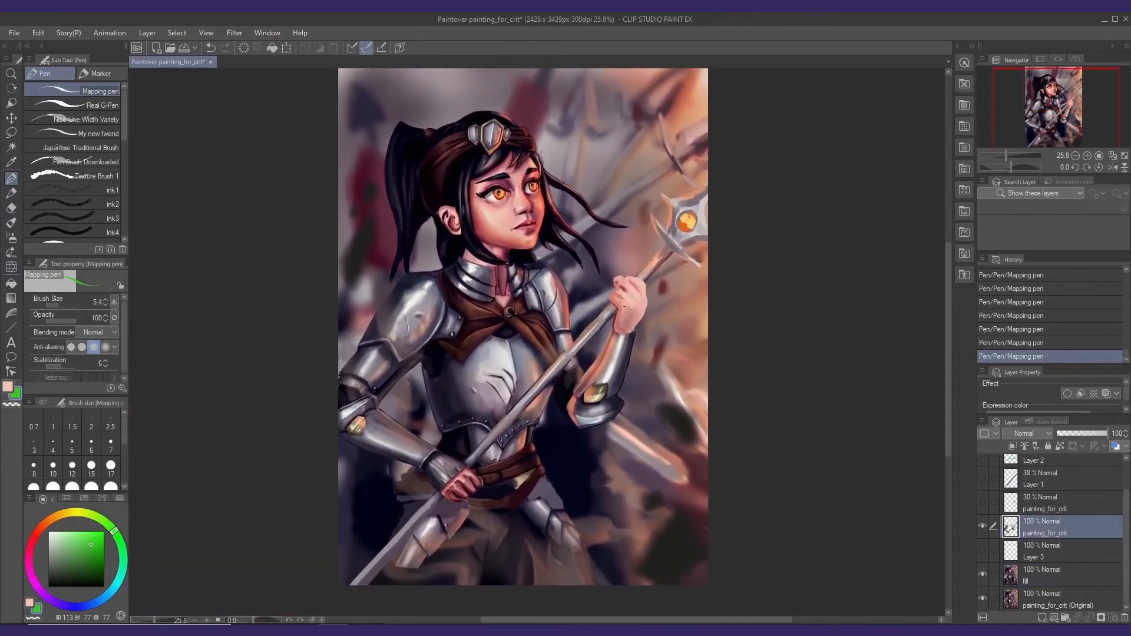
key(j)
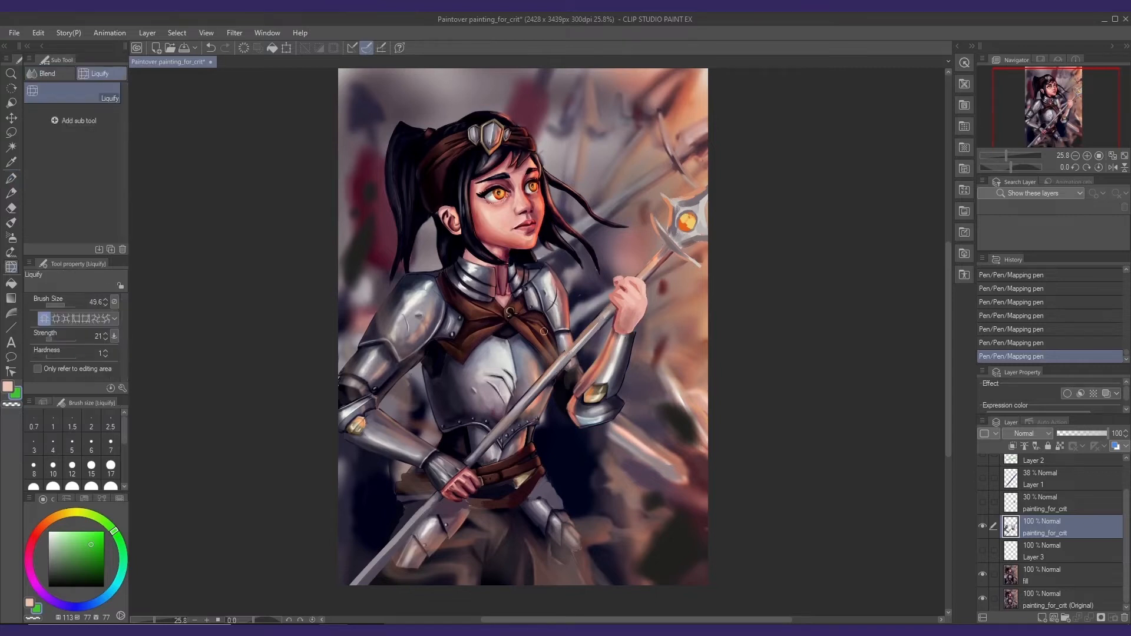
key(b)
click(82, 107)
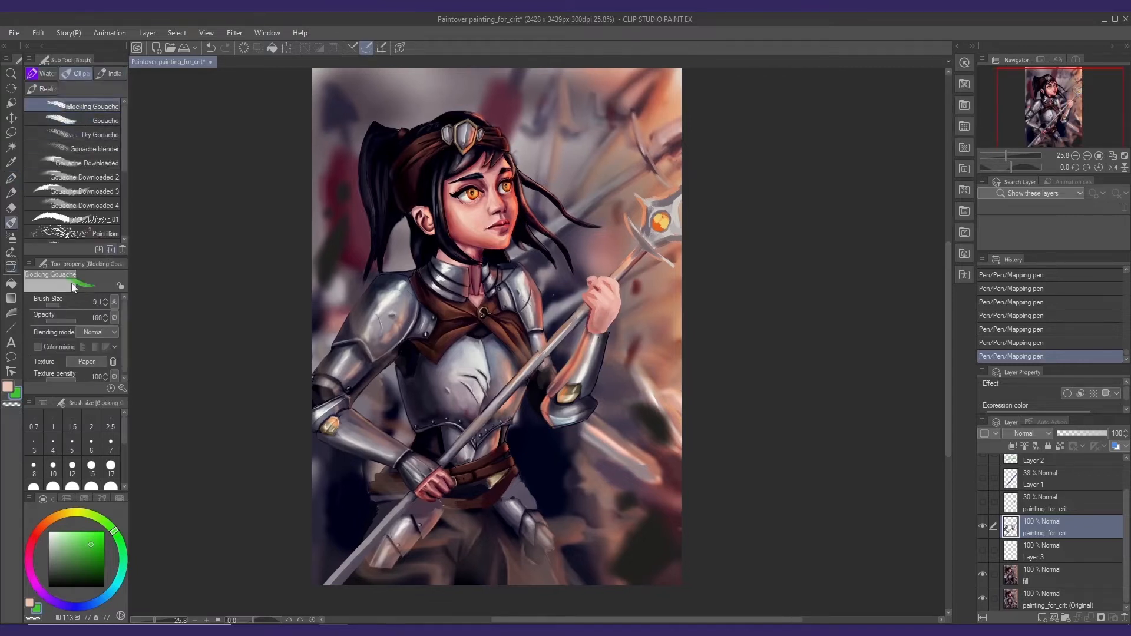
alt+click(437, 480)
ctrl+alt+drag(564, 340, 582, 324)
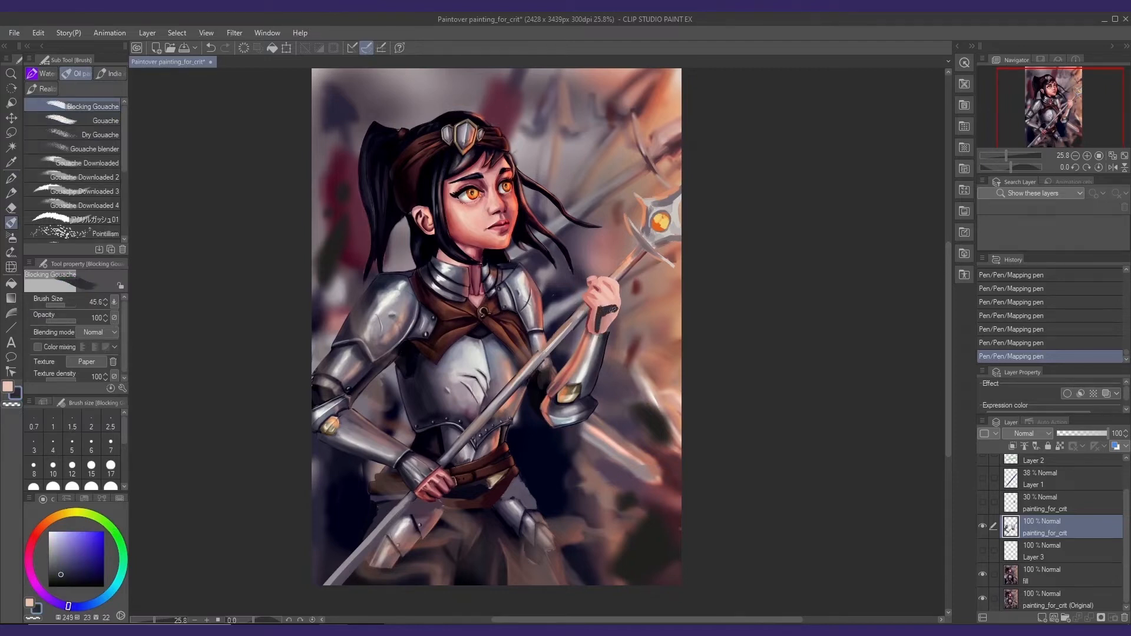
mouse_move(620, 304)
mouse_down()
mouse_move(598, 330)
mouse_move(613, 305)
mouse_up()
alt+click(593, 319)
drag(599, 325, 612, 309)
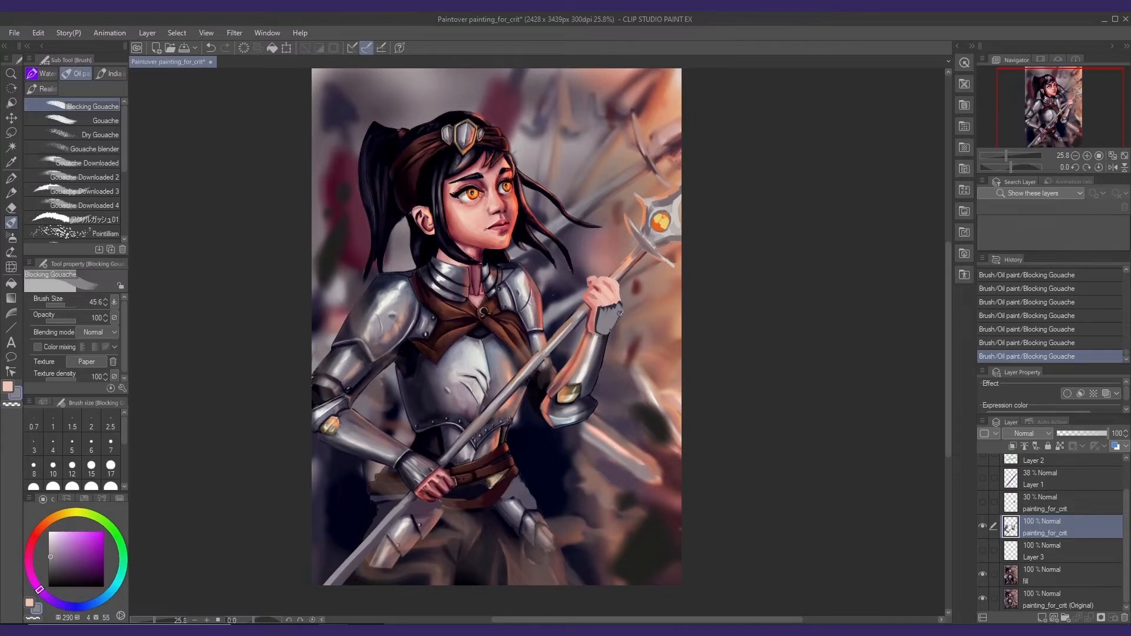
alt+click(422, 471)
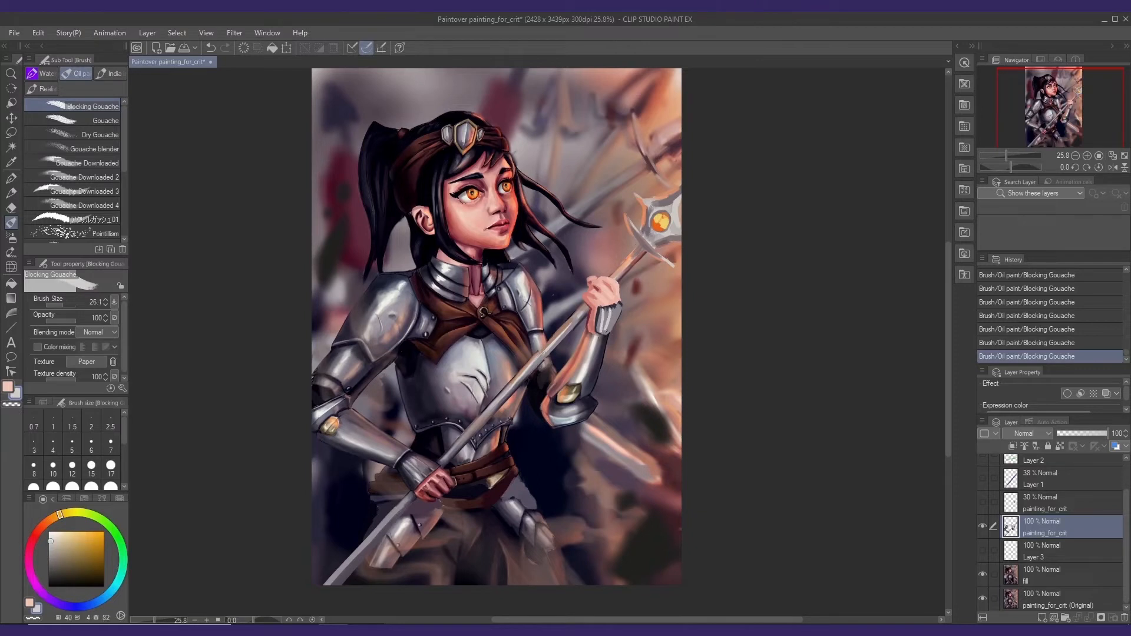
- Shade the armour cuff on the raised wrist with Blocking Gouache at opacity 48 and size 43.3, using a sampled dark blue
key(ctrl+z)
key(ctrl+z)
key(ctrl+z)
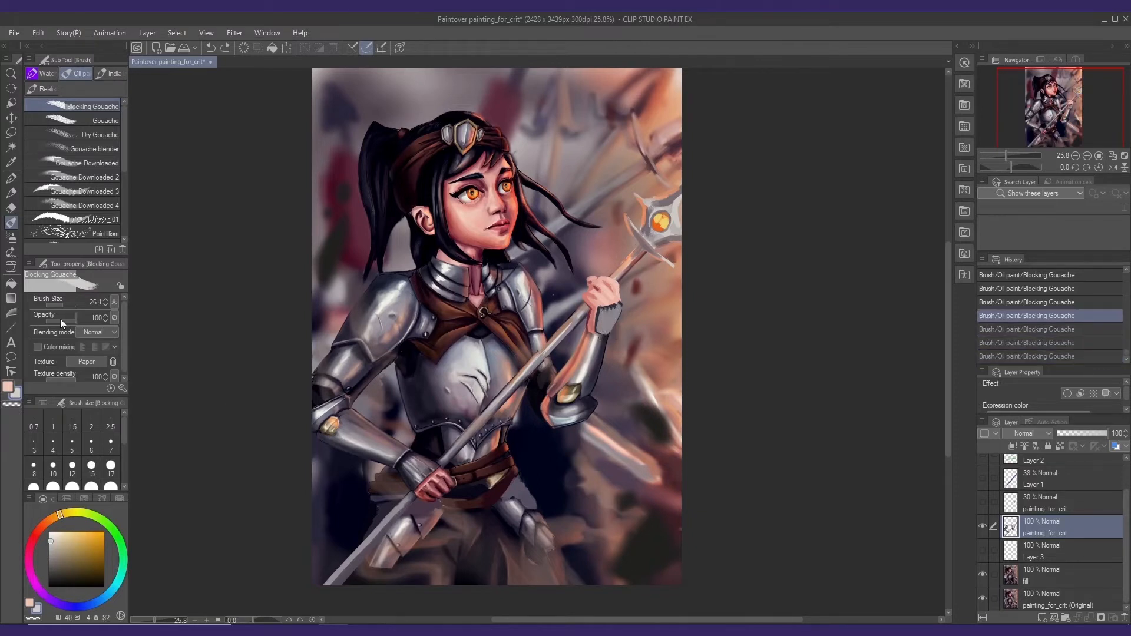
click(60, 322)
key(ctrl+y)
key(ctrl+y)
key(ctrl+y)
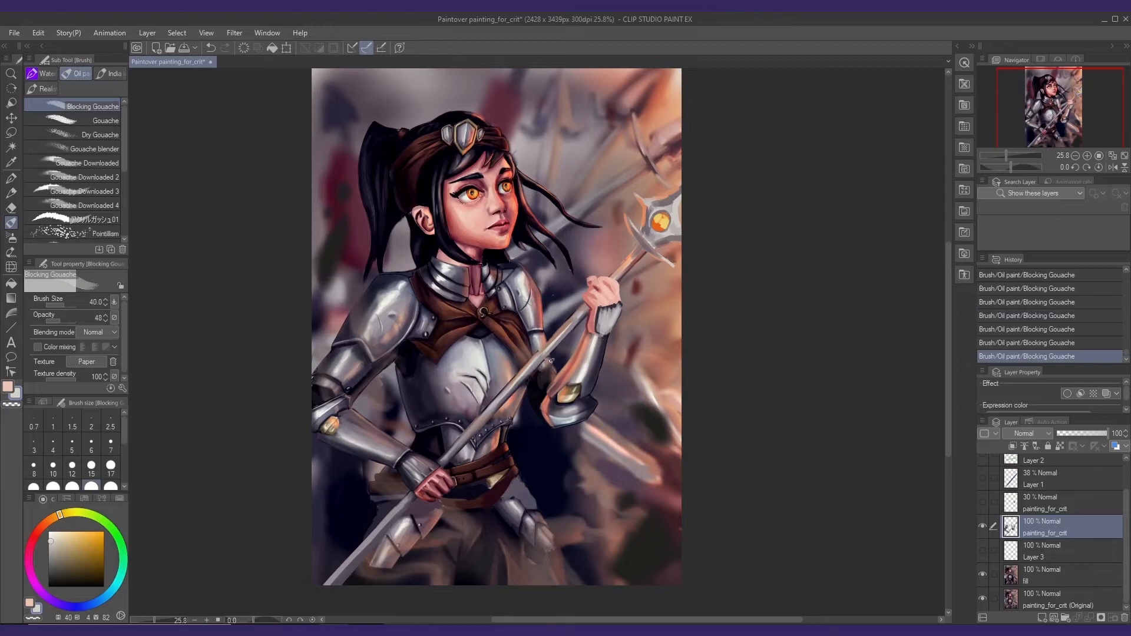
key(alt)
alt+click(409, 454)
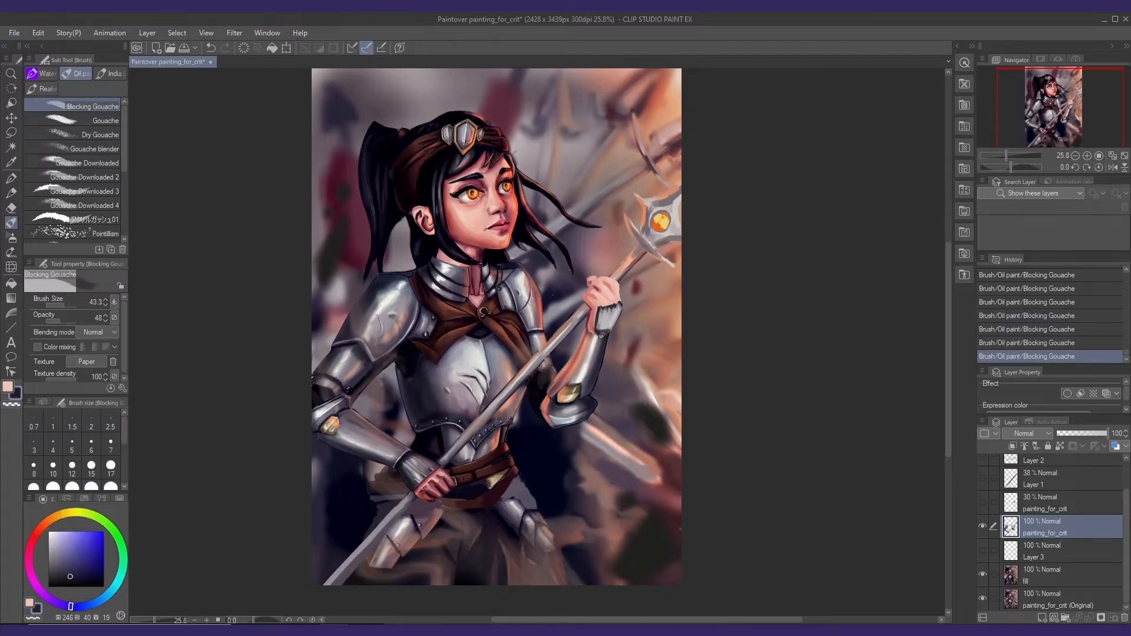
drag(591, 280, 596, 292)
drag(703, 438, 701, 424)
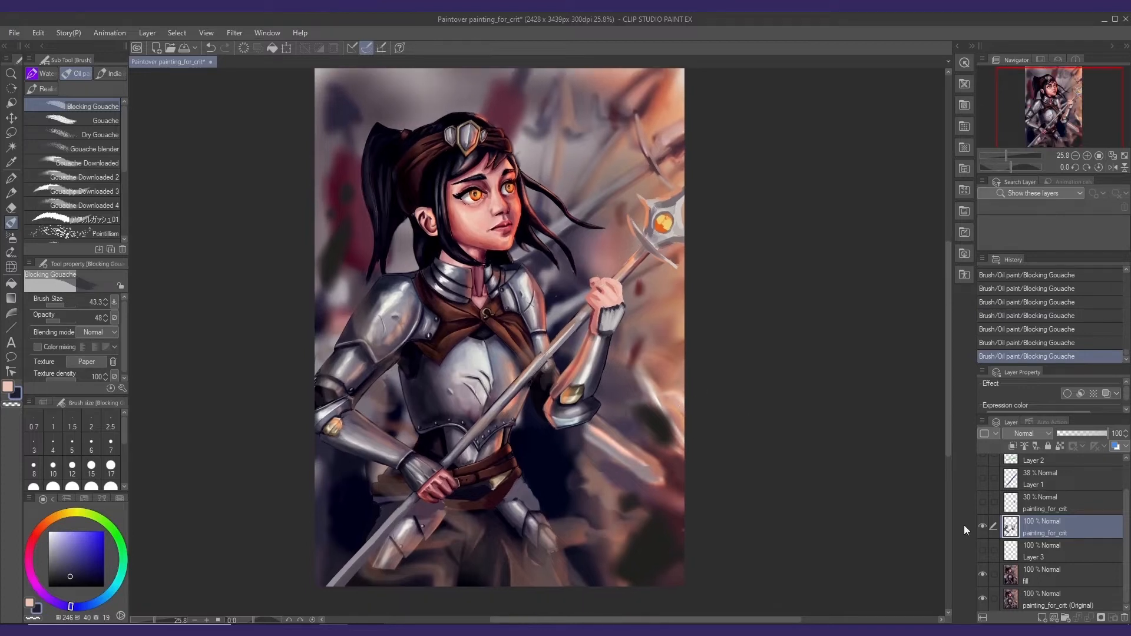
- Compare the reworked arms and weapon by toggling the visibility of the visible upper painting_for_crt layer
click(983, 526)
click(984, 526)
key(m)
mouse_move(571, 363)
mouse_down()
mouse_move(576, 328)
mouse_move(569, 335)
mouse_up()
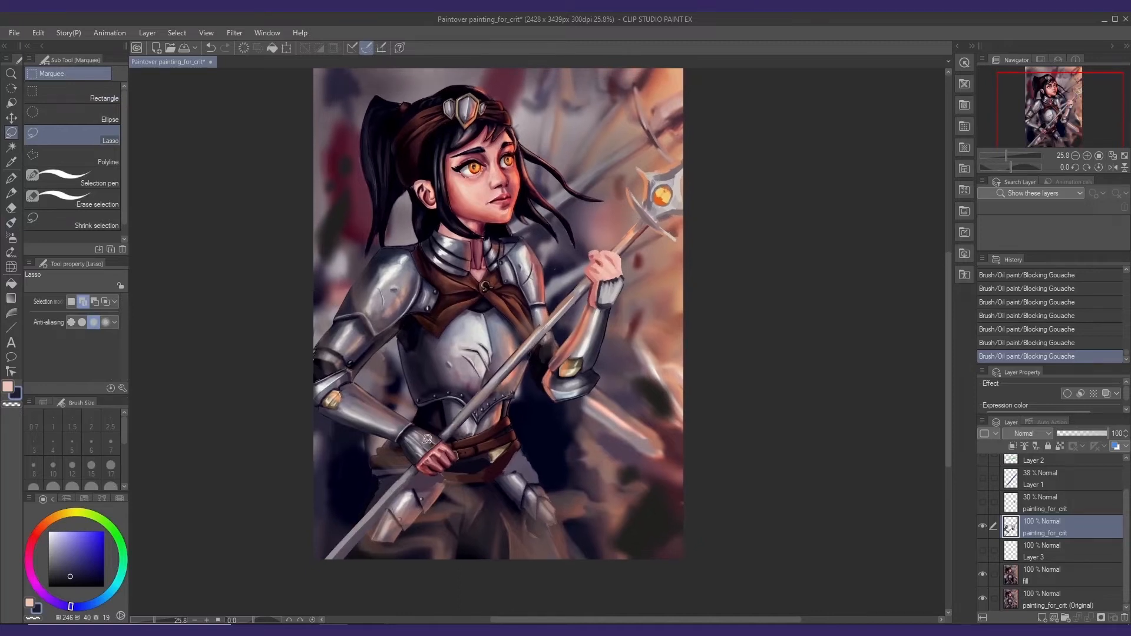
drag(444, 419, 438, 492)
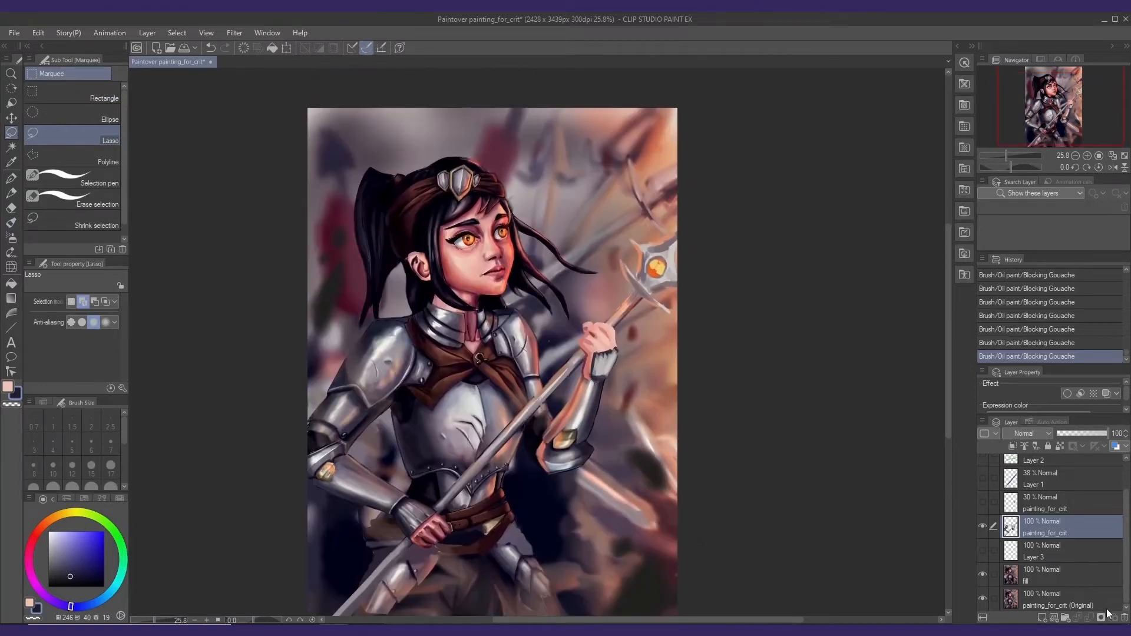
- Outline the centre of the face in blue on a new raster layer with the Mapping pen at size 45.4, and delete that layer
click(1046, 617)
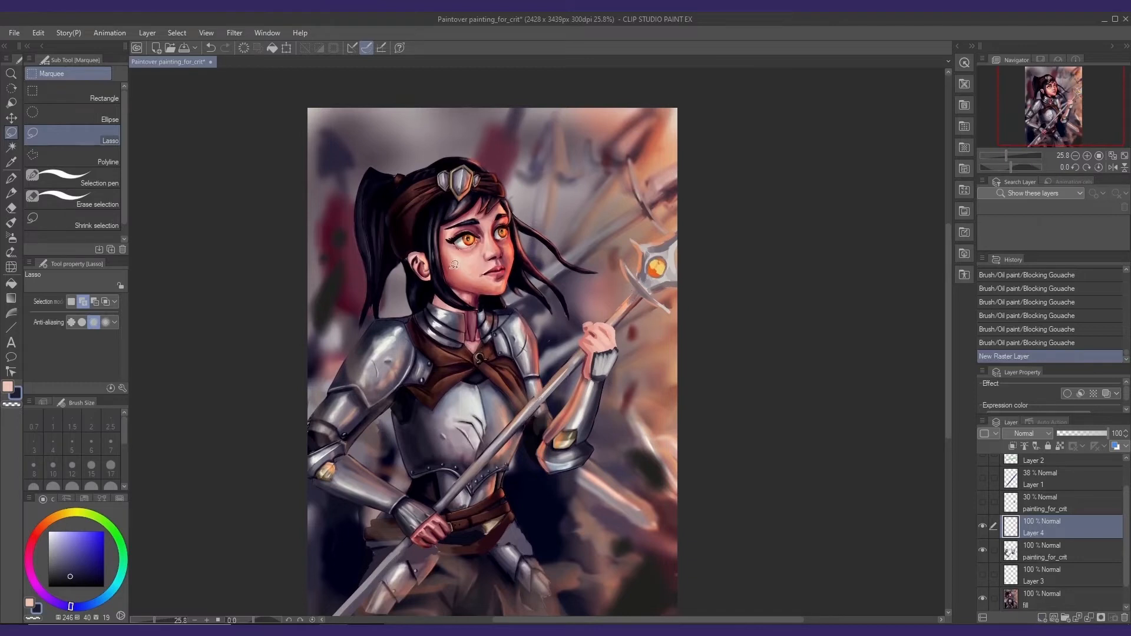
key(p)
click(92, 538)
scroll(483, 252, up, 3)
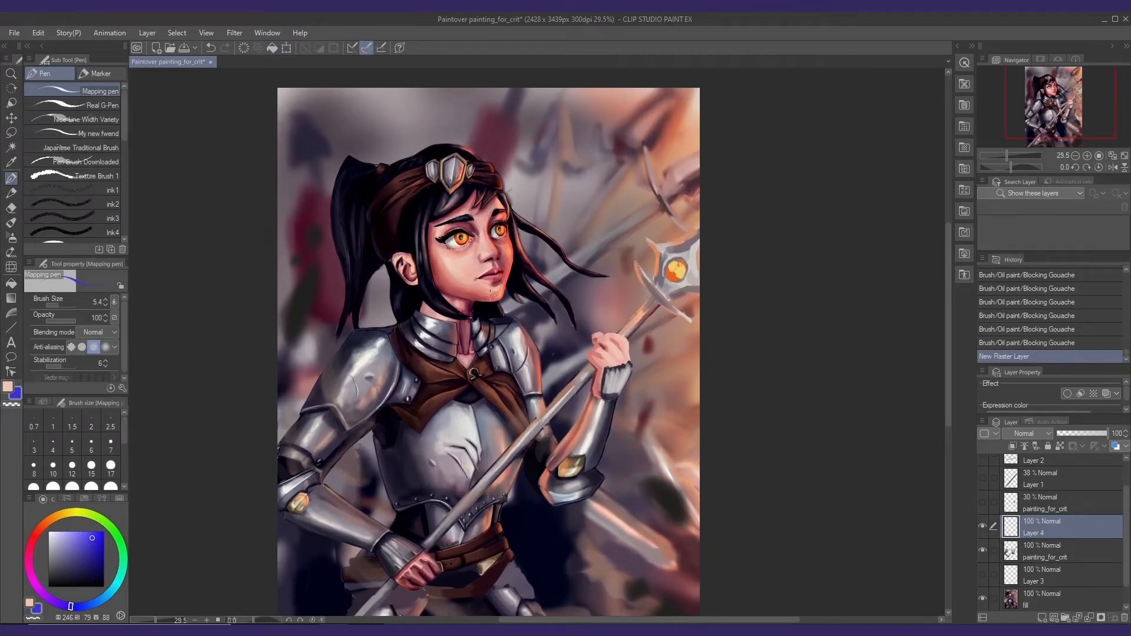
drag(491, 304, 497, 296)
drag(480, 208, 475, 212)
mouse_move(485, 209)
mouse_down()
mouse_move(475, 219)
mouse_move(487, 212)
mouse_move(504, 233)
mouse_move(506, 275)
mouse_up()
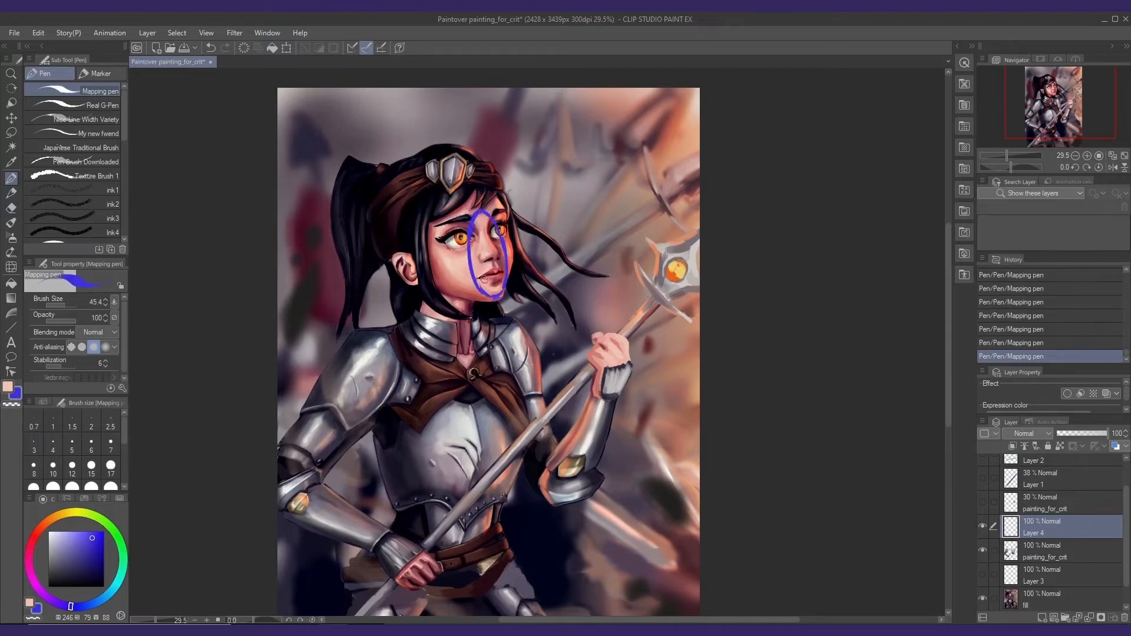
click(1123, 617)
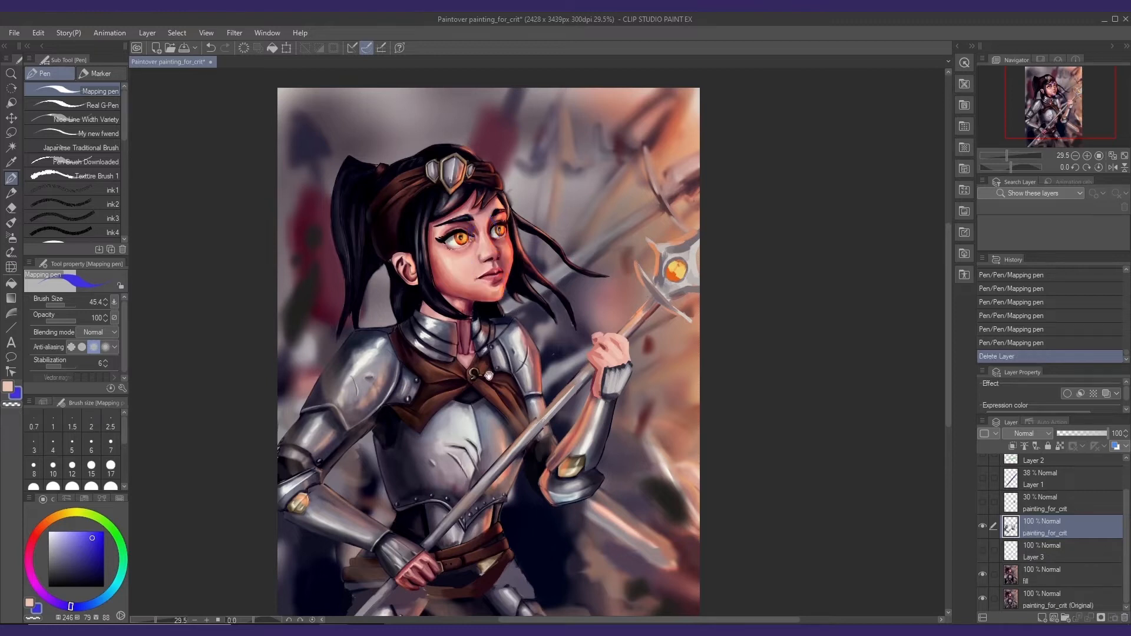
- Adjust the weapon shaft around the lower gripping hand with Liquify at brush sizes 255.4 and 351.2
mouse_move(444, 527)
mouse_down()
mouse_move(444, 453)
mouse_move(375, 440)
mouse_move(386, 476)
mouse_move(401, 461)
mouse_move(412, 489)
mouse_move(415, 480)
mouse_move(360, 471)
mouse_move(400, 455)
mouse_move(427, 468)
mouse_up()
key(b)
key(j)
mouse_move(420, 467)
mouse_down()
mouse_move(401, 464)
mouse_move(413, 469)
mouse_move(395, 486)
mouse_move(395, 463)
mouse_move(408, 477)
mouse_move(413, 447)
mouse_move(403, 473)
mouse_up()
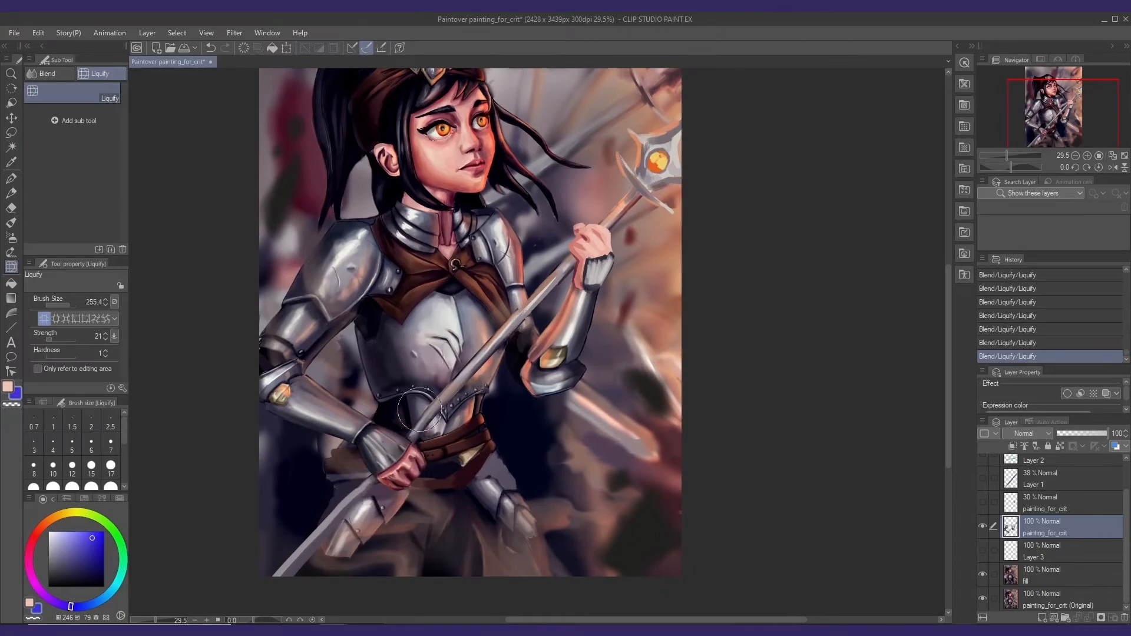
drag(419, 409, 425, 416)
key(])
key(])
drag(332, 499, 329, 513)
drag(522, 366, 496, 412)
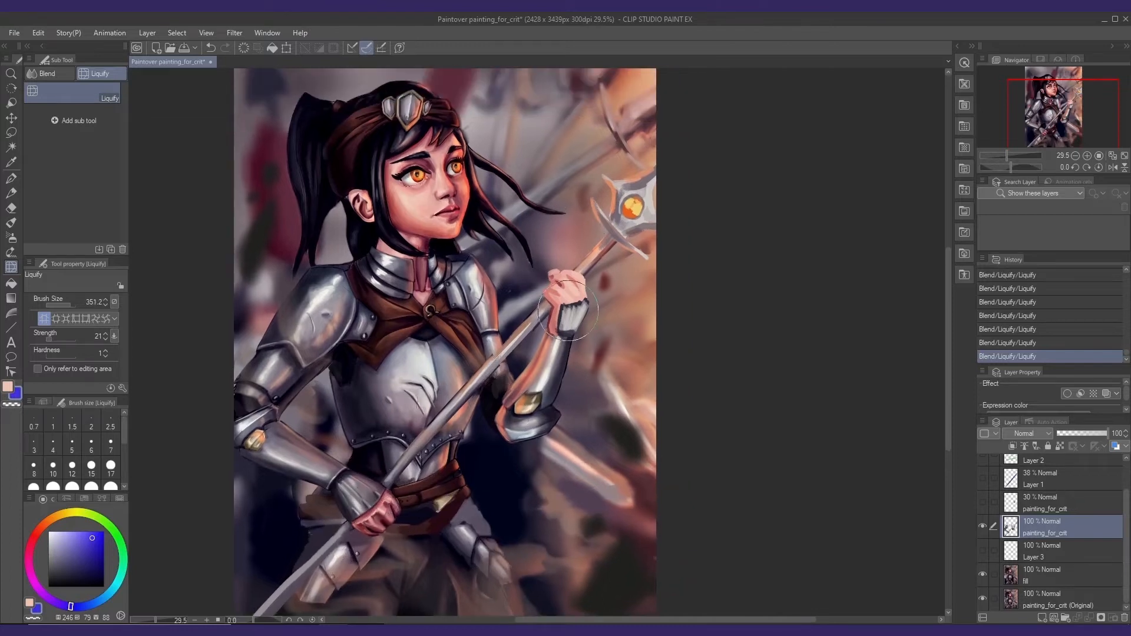
- Reshape the raised hand and wrist with Liquify at brush size 351.2, and check the whole figure
mouse_move(555, 297)
mouse_down()
mouse_move(592, 292)
mouse_move(573, 282)
mouse_move(575, 269)
mouse_move(548, 294)
mouse_move(560, 305)
mouse_move(564, 281)
mouse_move(556, 285)
mouse_move(592, 313)
mouse_up()
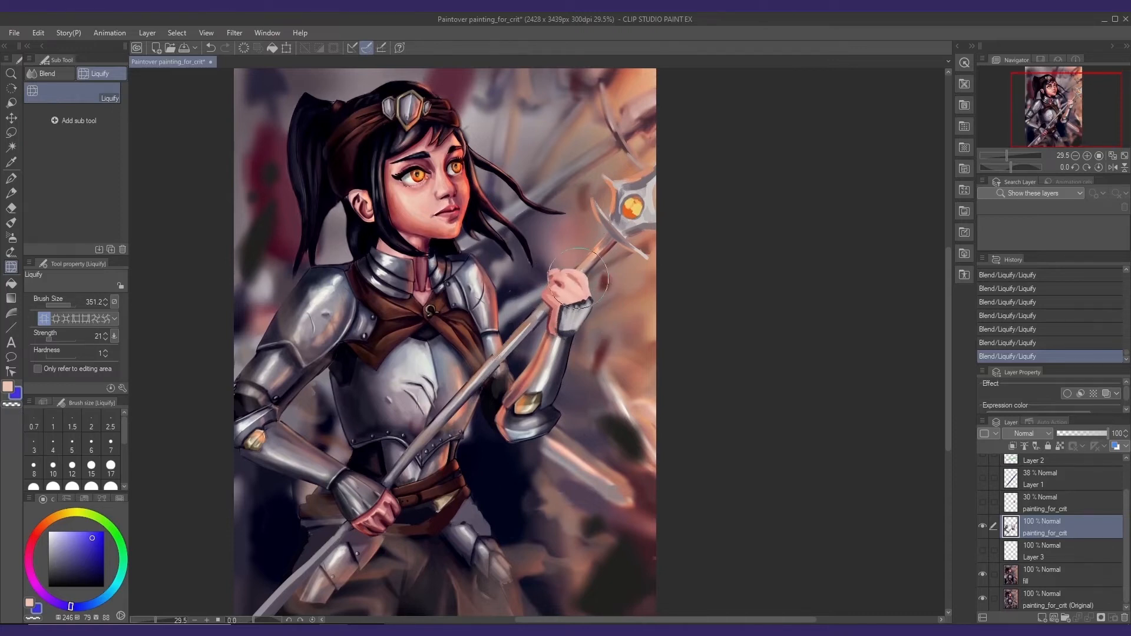
drag(550, 352, 549, 296)
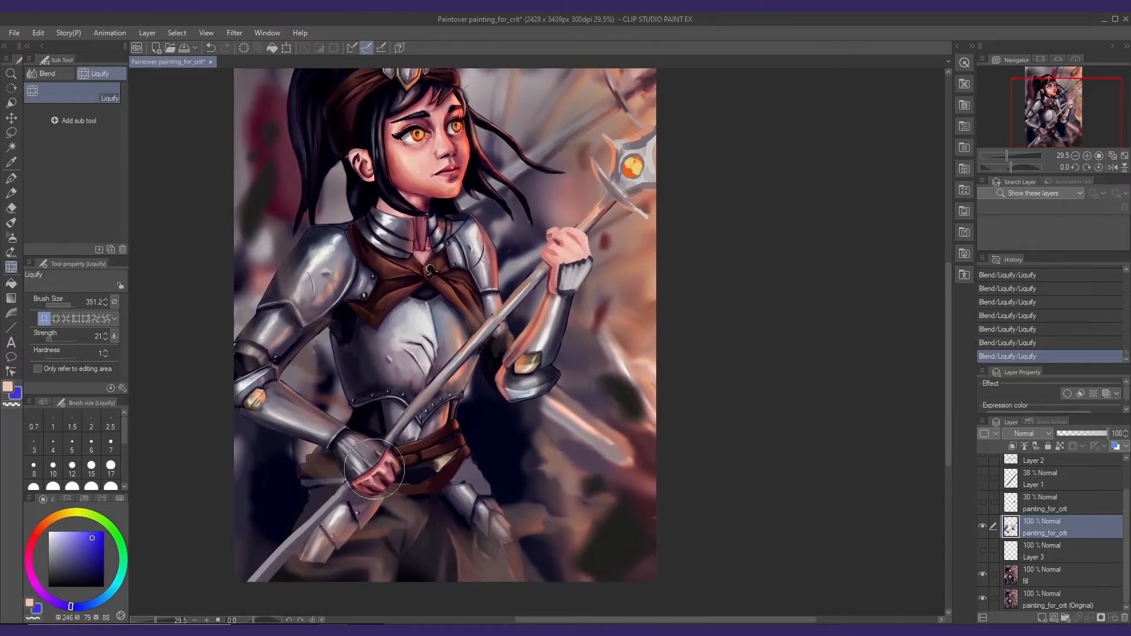
drag(530, 336, 539, 353)
scroll(558, 353, down, 3)
drag(588, 314, 567, 314)
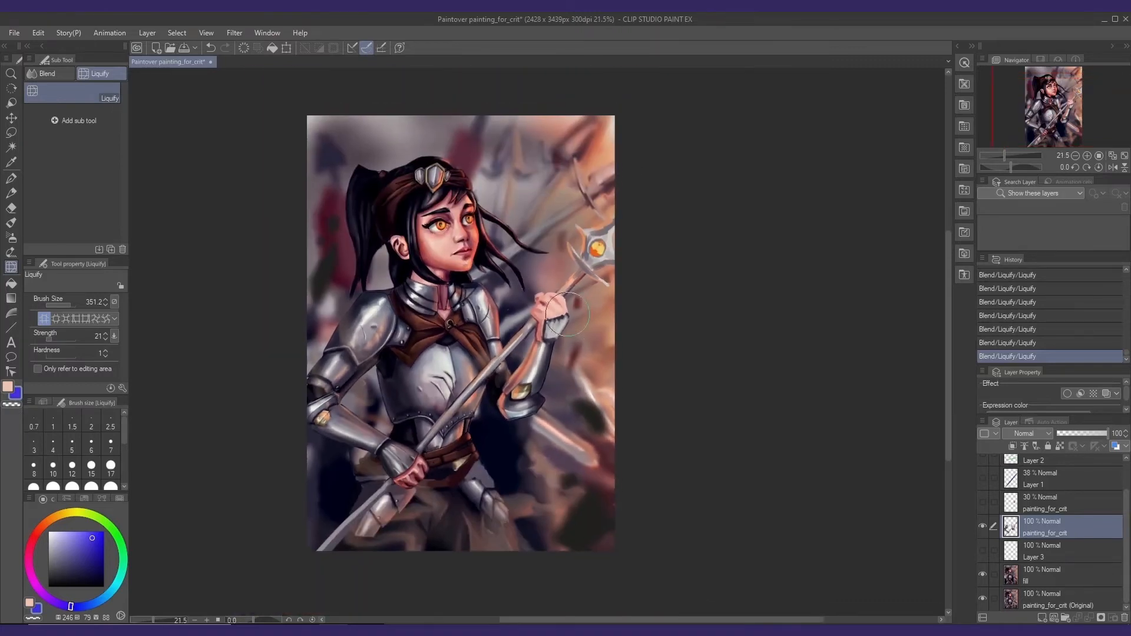
- Rotate the lassoed shaft sections around the lower hand slightly in Scale/Rotate mode, and save the painting
scroll(568, 315, up, 3)
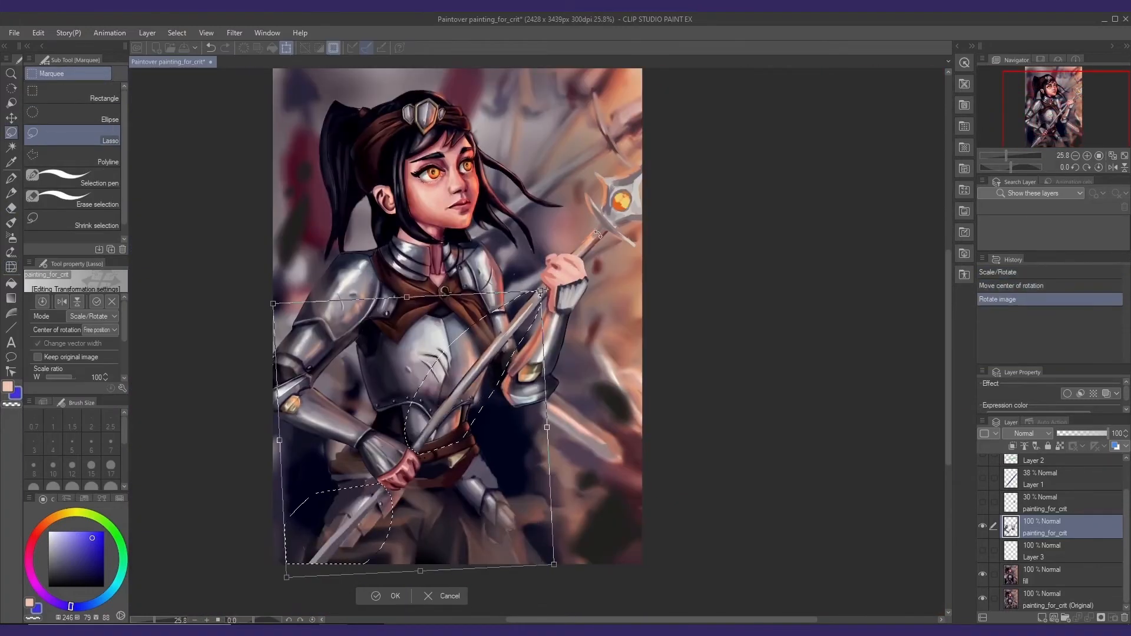
drag(597, 235, 601, 238)
drag(276, 585, 272, 583)
key(Return)
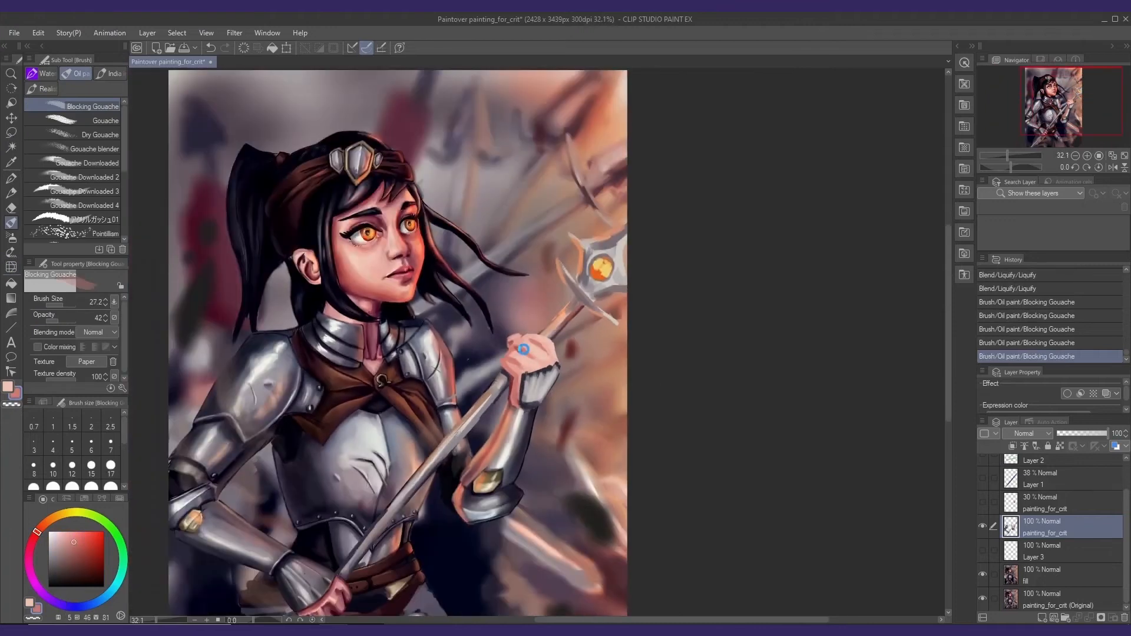
key(ctrl+s)
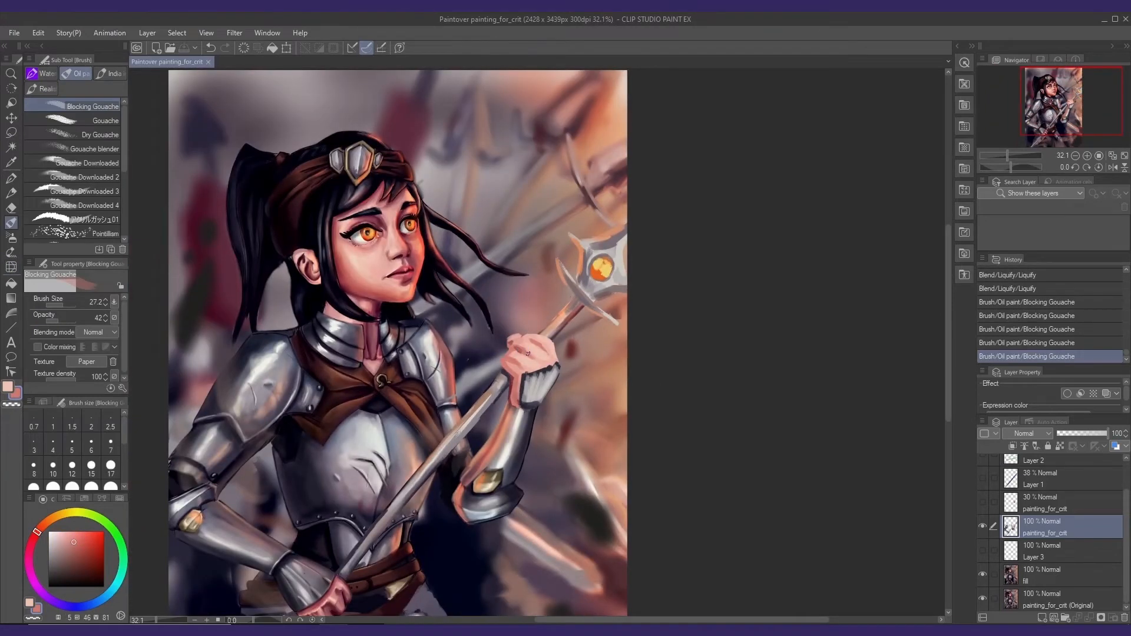
- Hide the upper painting_for_crt layer and the fill layer to compare the rework with the original painting
scroll(518, 365, down, 3)
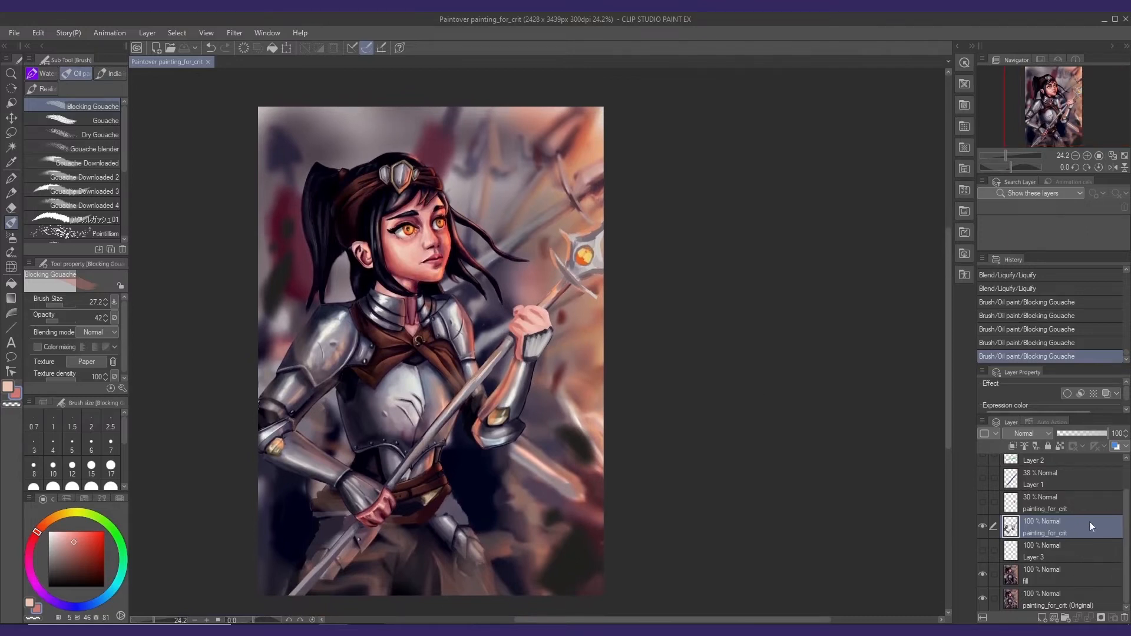
drag(506, 433, 503, 432)
click(982, 526)
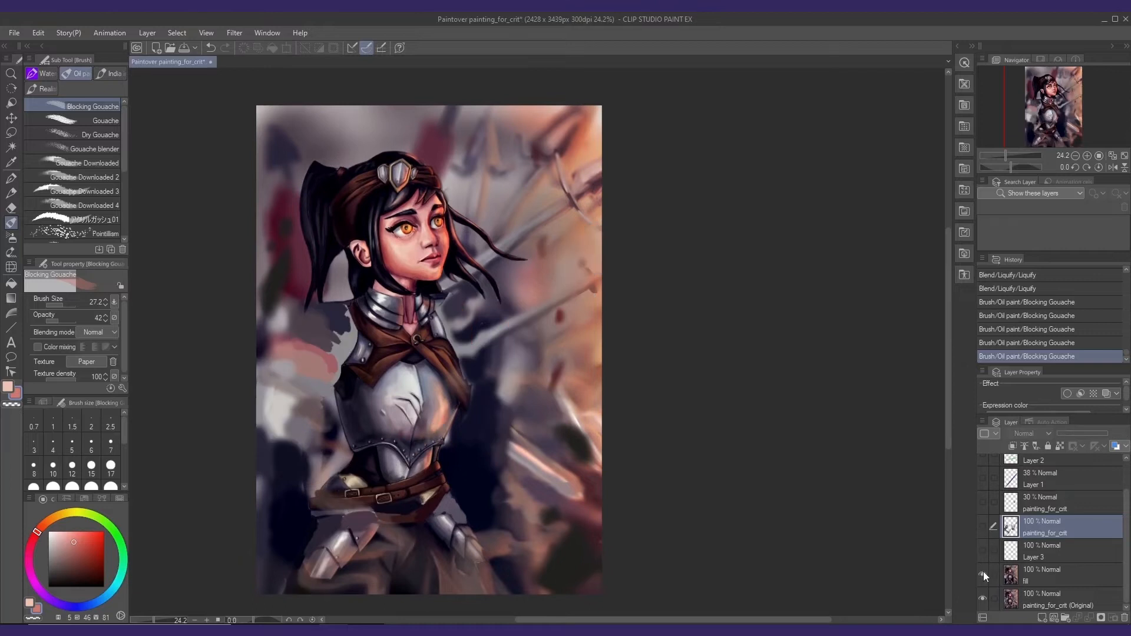
click(983, 574)
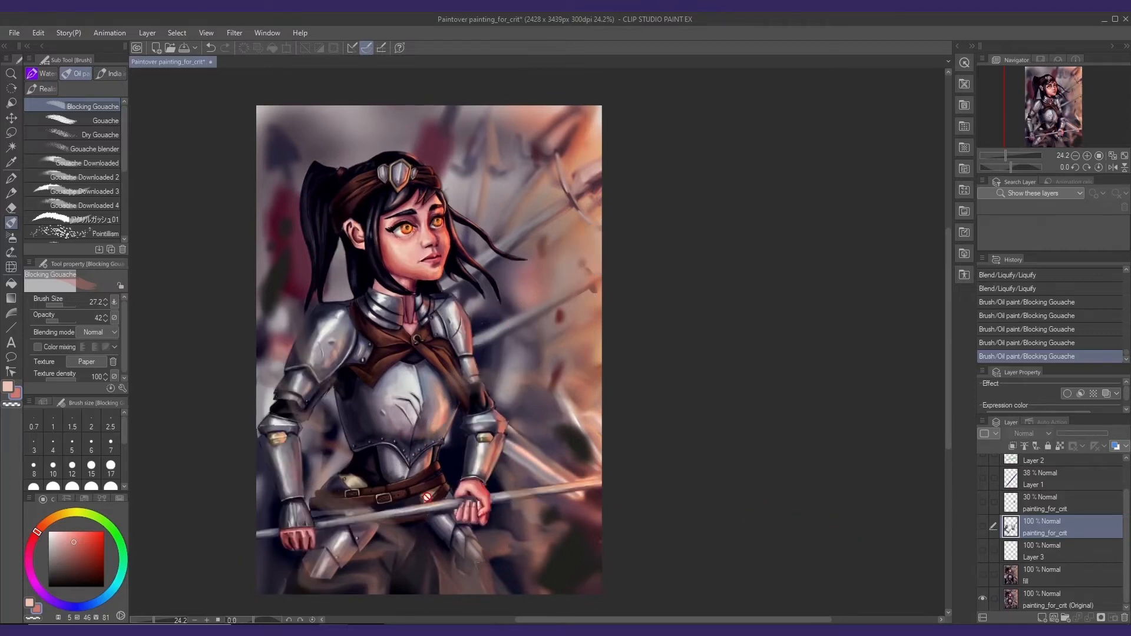
- Mark the elbow near the canvas edge in blue on a new raster layer above the original with the Mapping pen at size 45.4, and hide that layer
click(1062, 601)
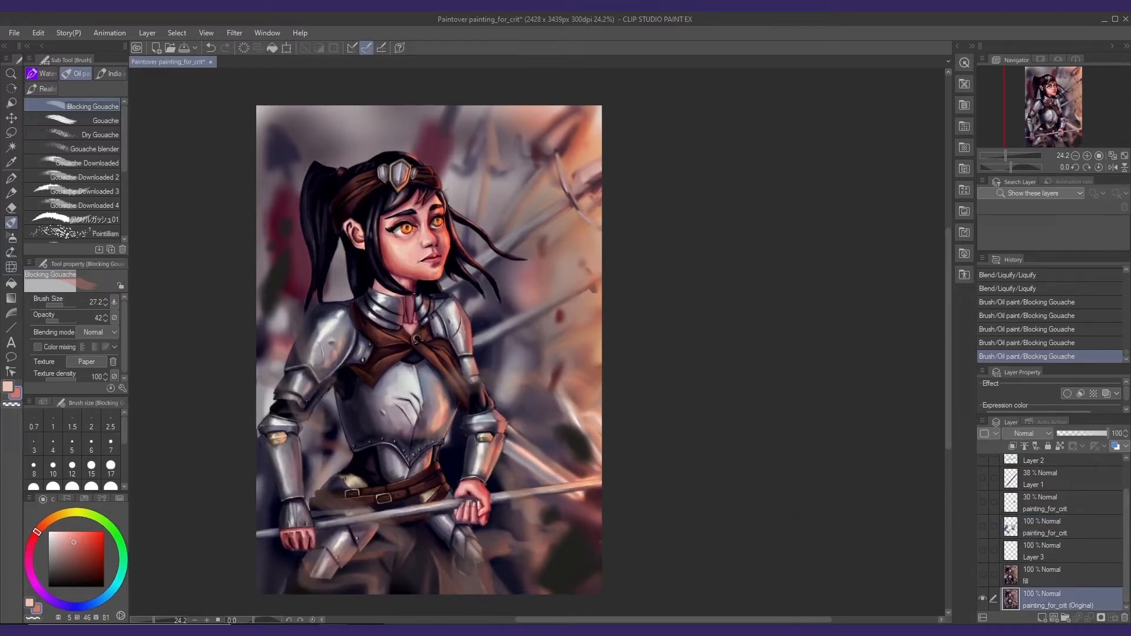
click(1042, 618)
key(p)
scroll(429, 345, down, 1)
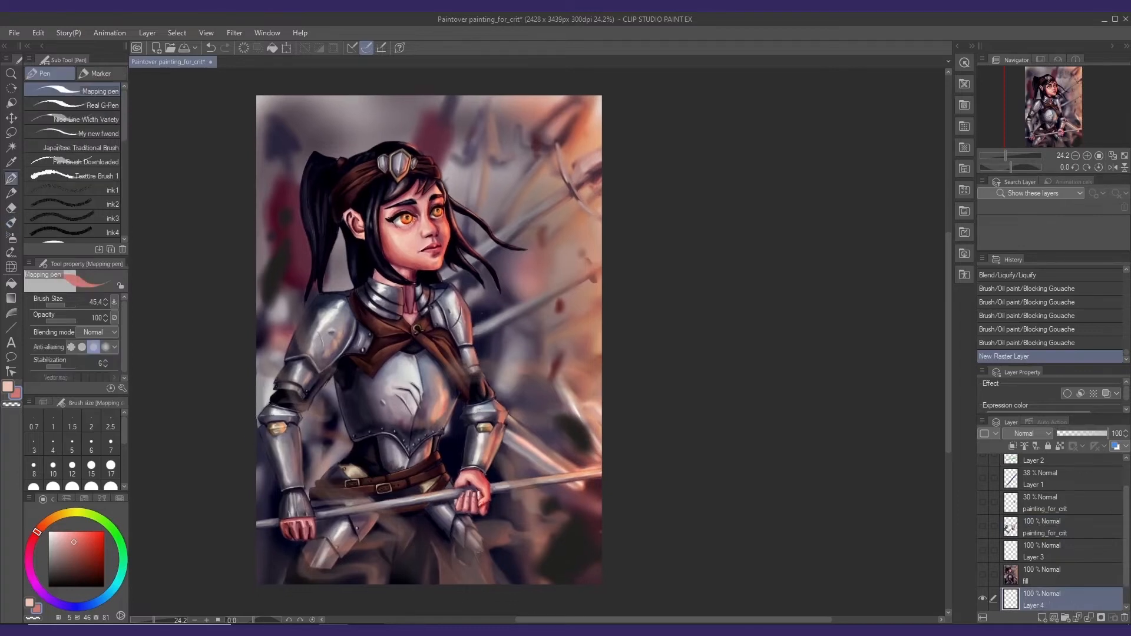
click(82, 605)
drag(88, 545, 92, 525)
mouse_move(236, 440)
mouse_down()
mouse_move(261, 422)
mouse_move(263, 431)
mouse_up()
mouse_move(284, 368)
mouse_down()
mouse_move(271, 463)
mouse_move(255, 408)
mouse_up()
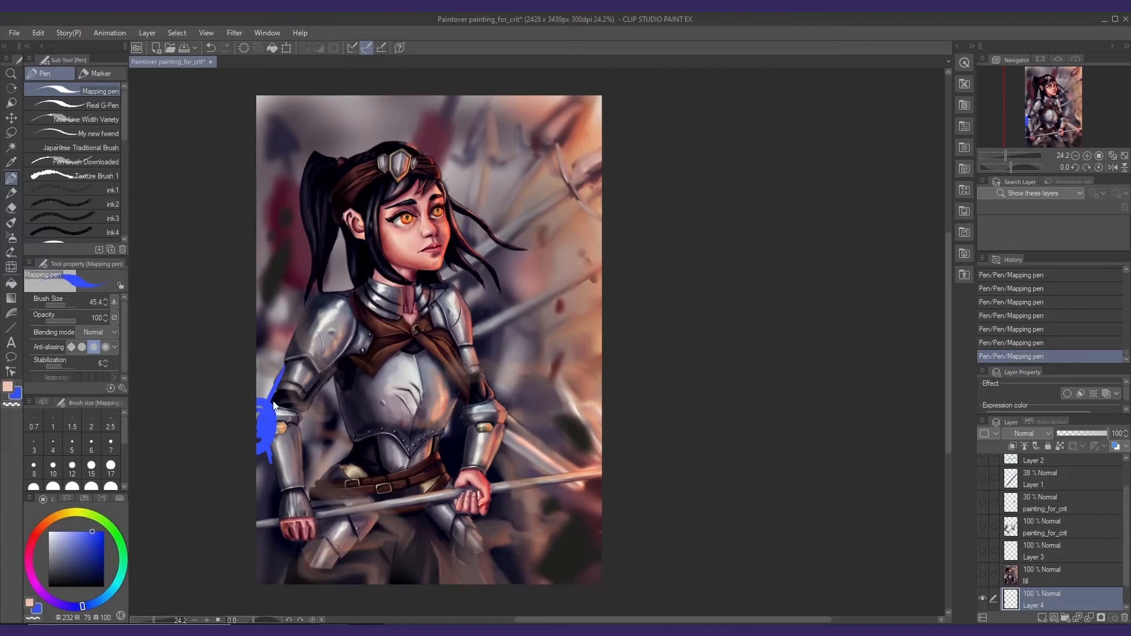
click(984, 597)
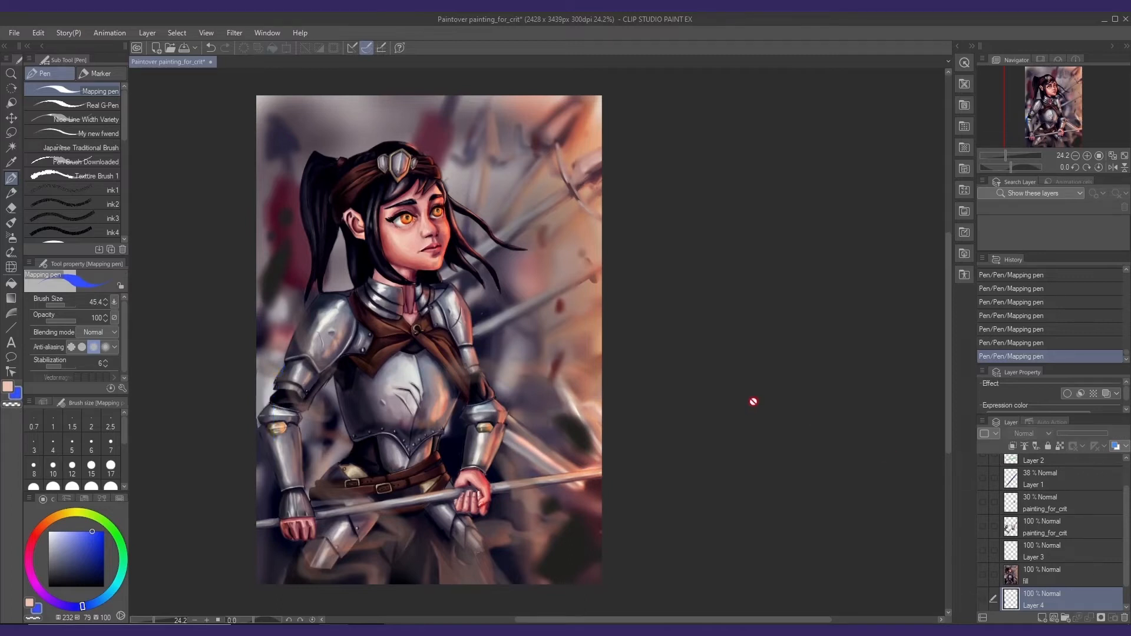
- Show the fill layer and the upper painting_for_crt layer again, keeping Layer 3 hidden
drag(434, 451, 419, 398)
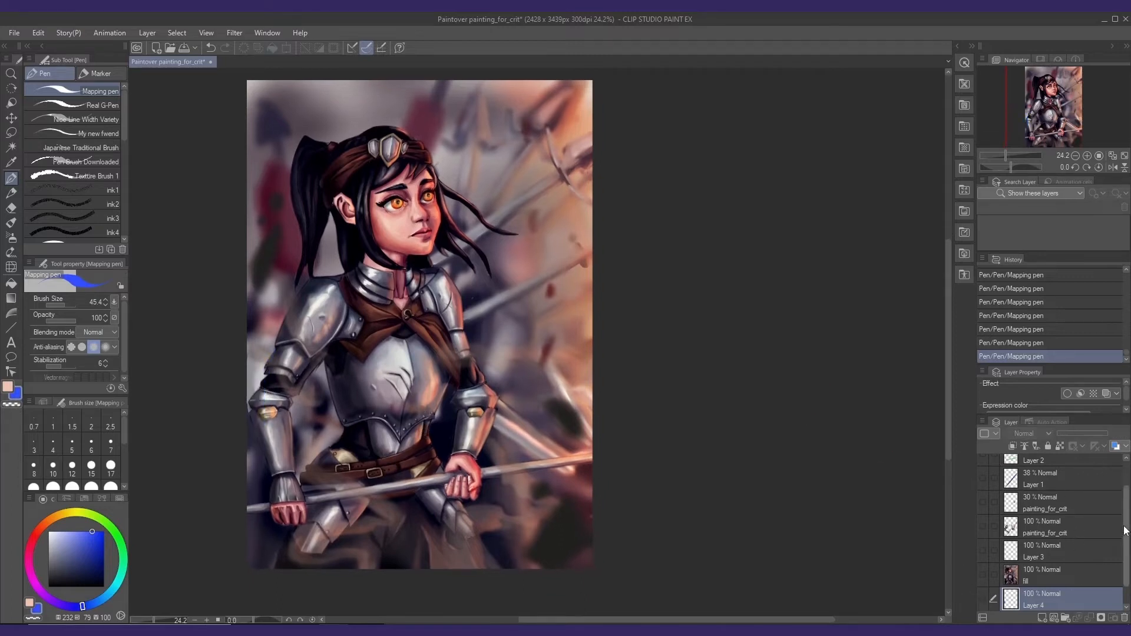
scroll(1122, 539, down, 1)
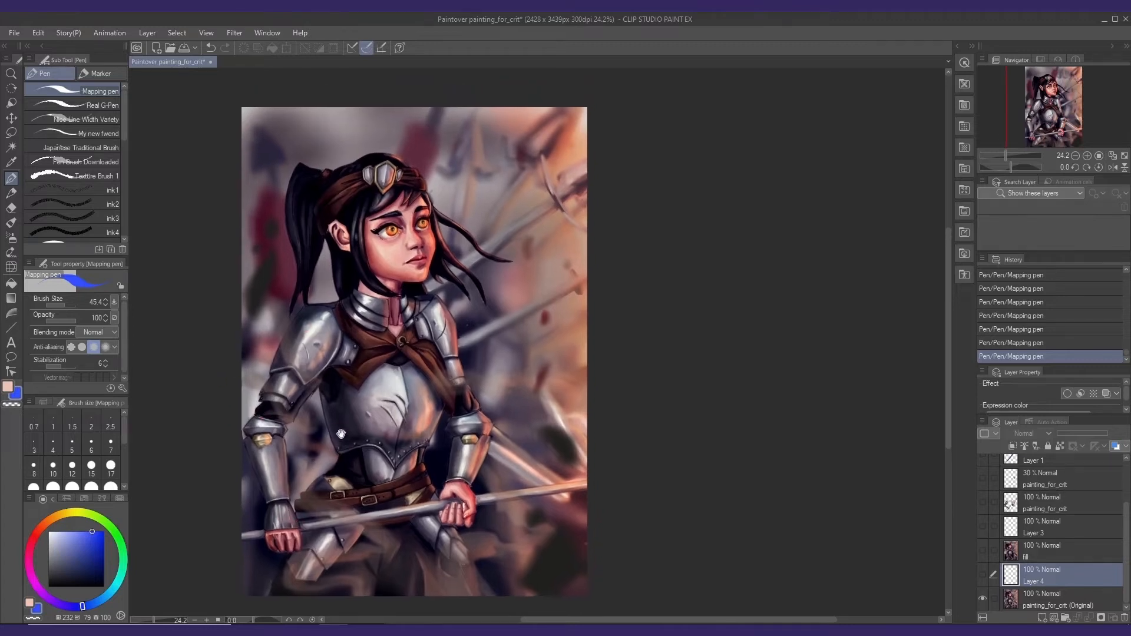
click(981, 546)
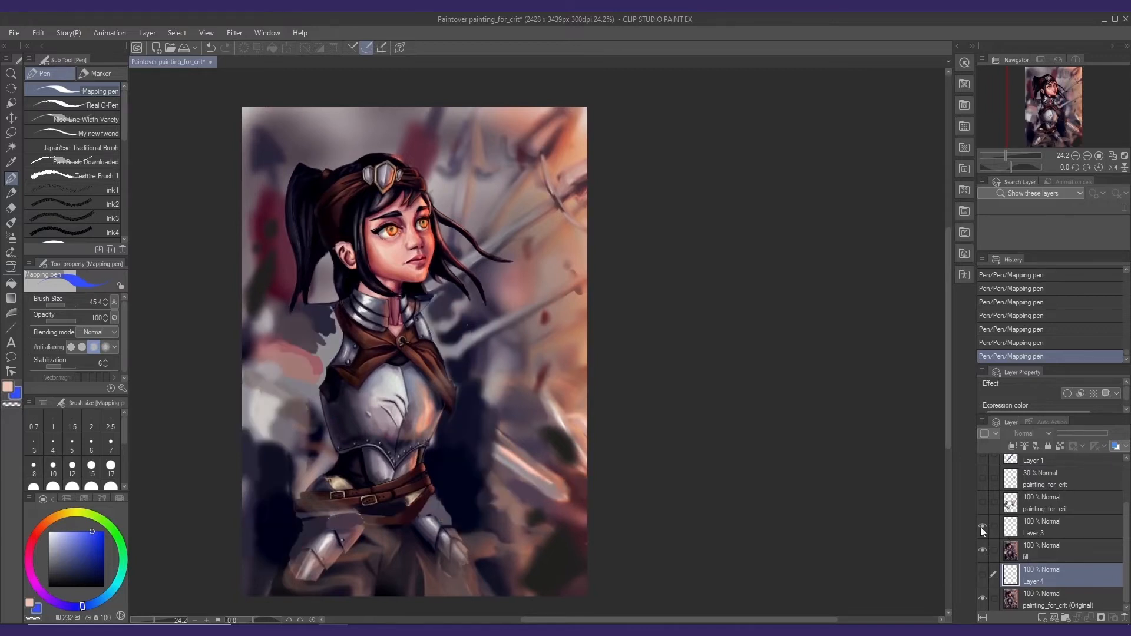
click(982, 525)
click(982, 501)
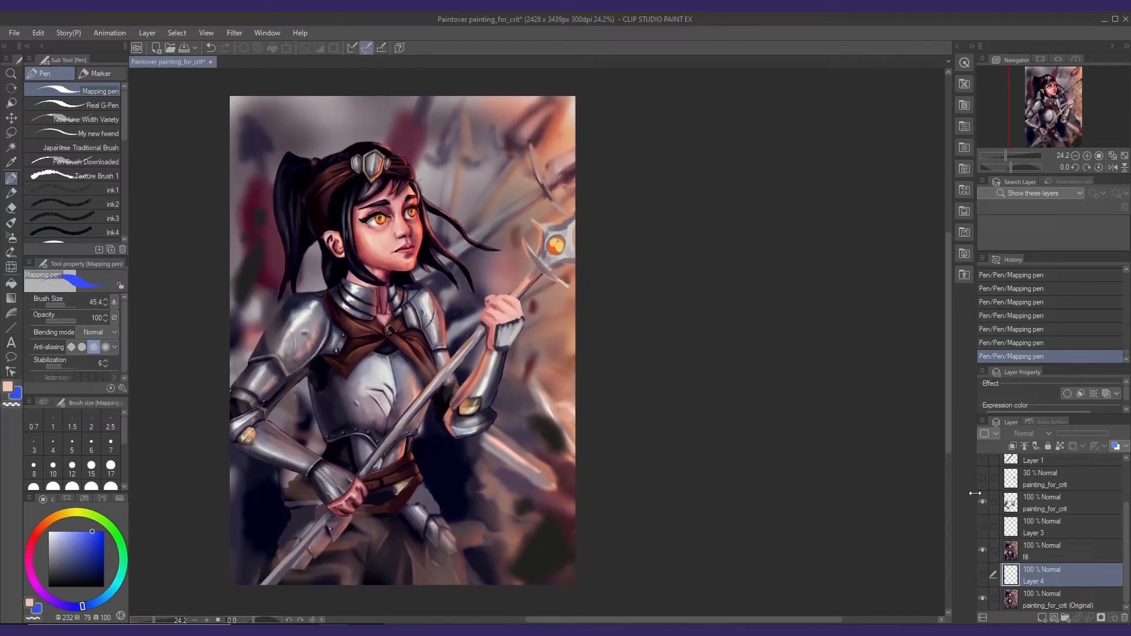
- Select the fill layer with the Blocking Gouache brush, and review the reworked face, armour, hands and weapon up close
click(1047, 555)
key(b)
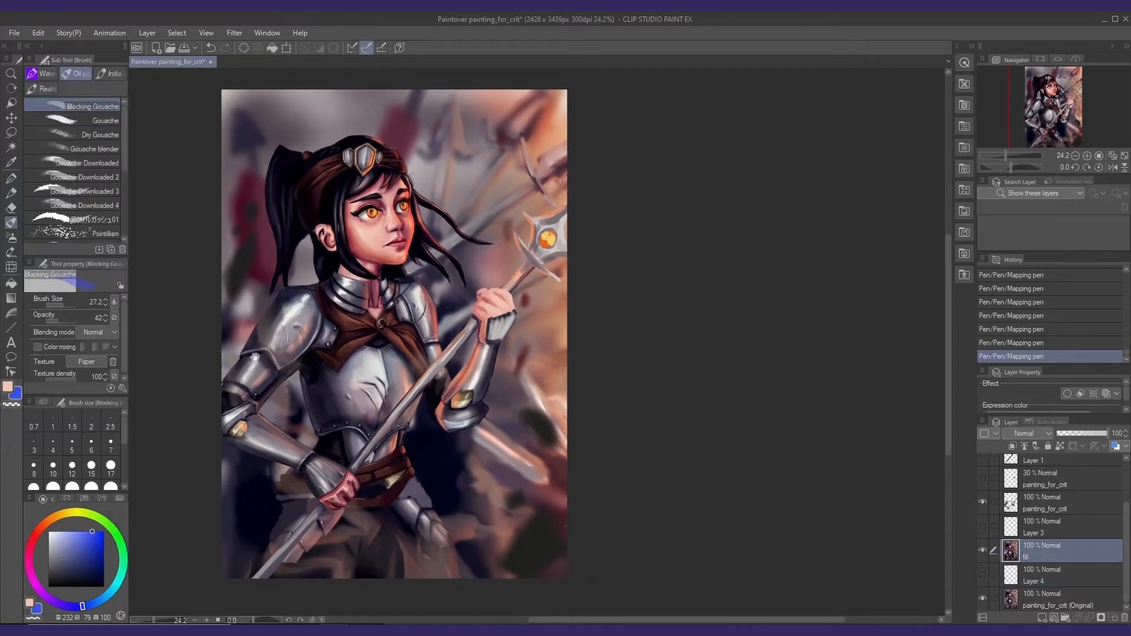
drag(365, 348, 379, 348)
mouse_move(390, 343)
mouse_down()
mouse_move(405, 293)
mouse_move(413, 335)
mouse_up()
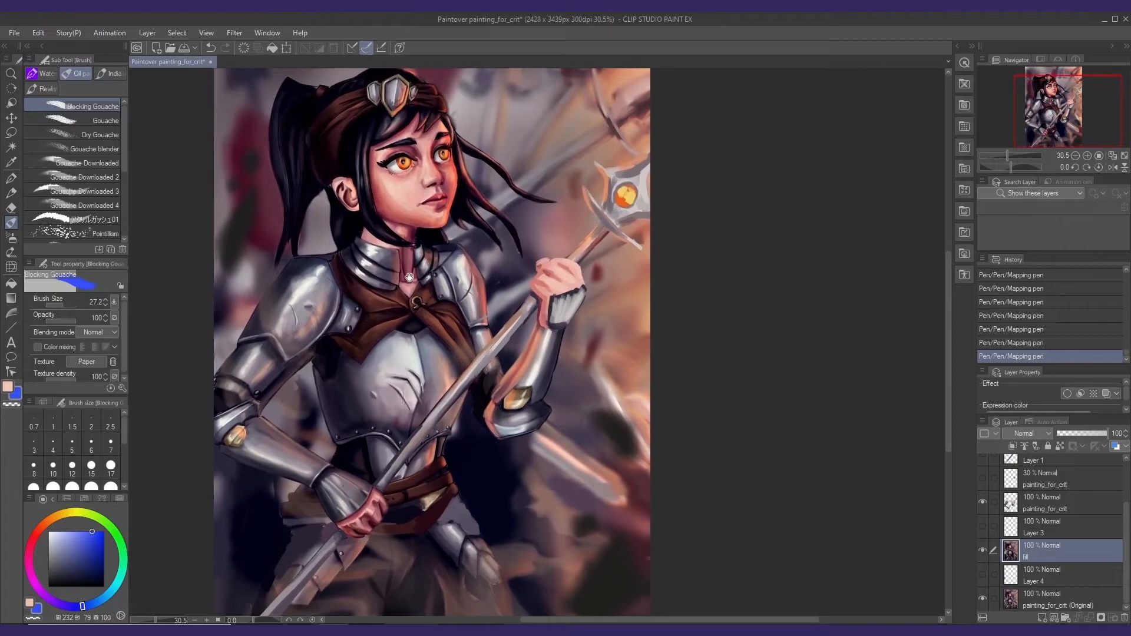
drag(436, 276, 446, 308)
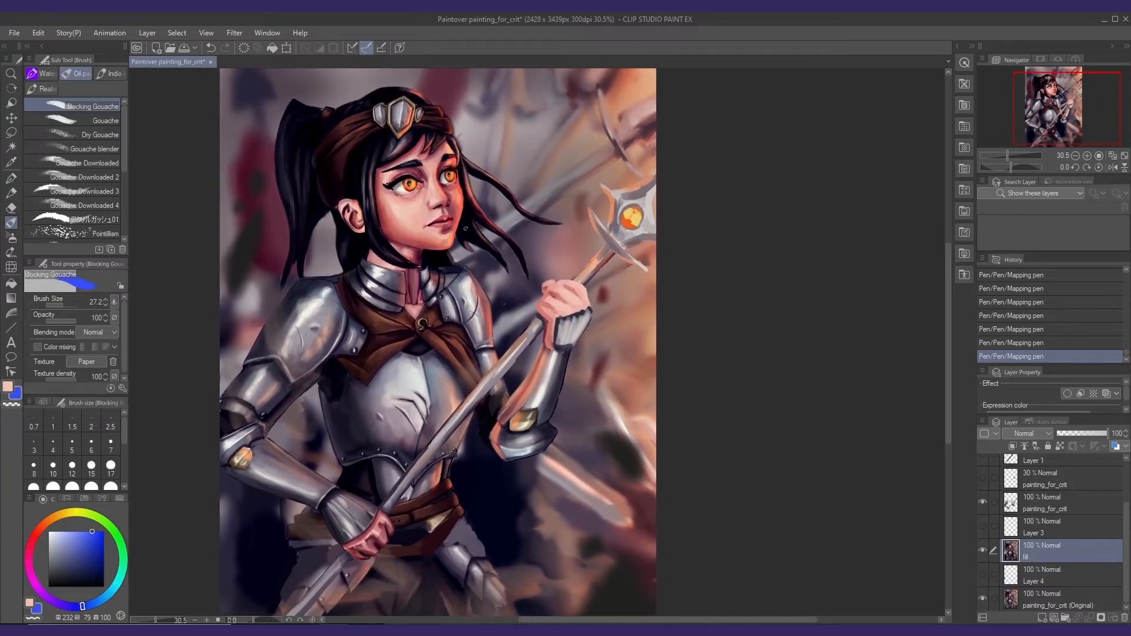
drag(465, 229, 468, 225)
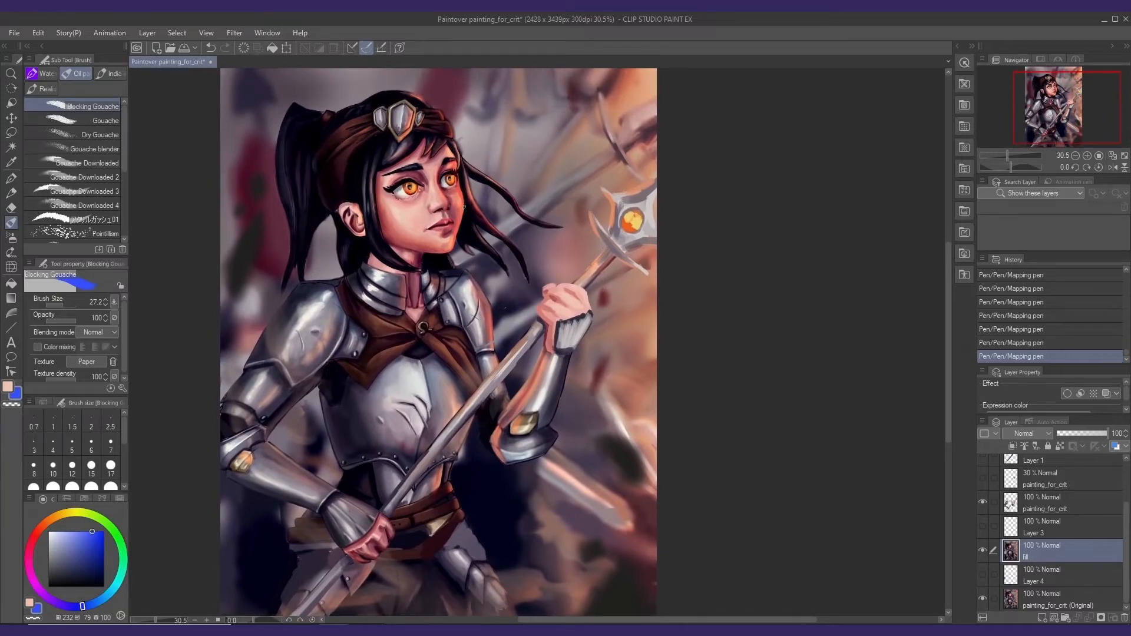
drag(470, 273, 469, 257)
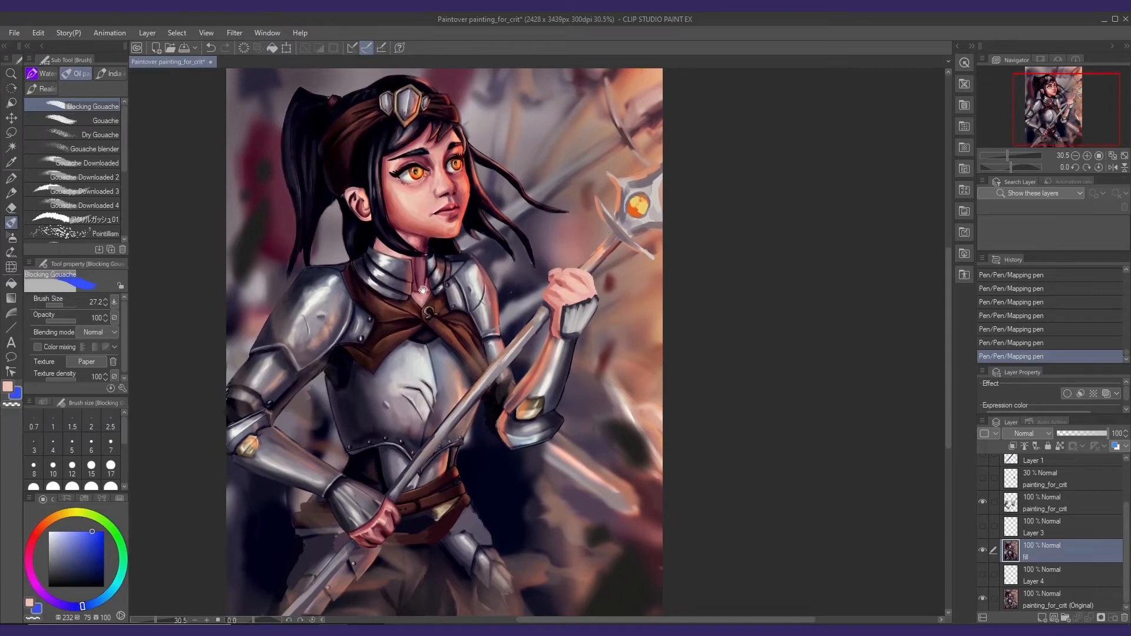
drag(423, 289, 423, 283)
drag(479, 314, 476, 286)
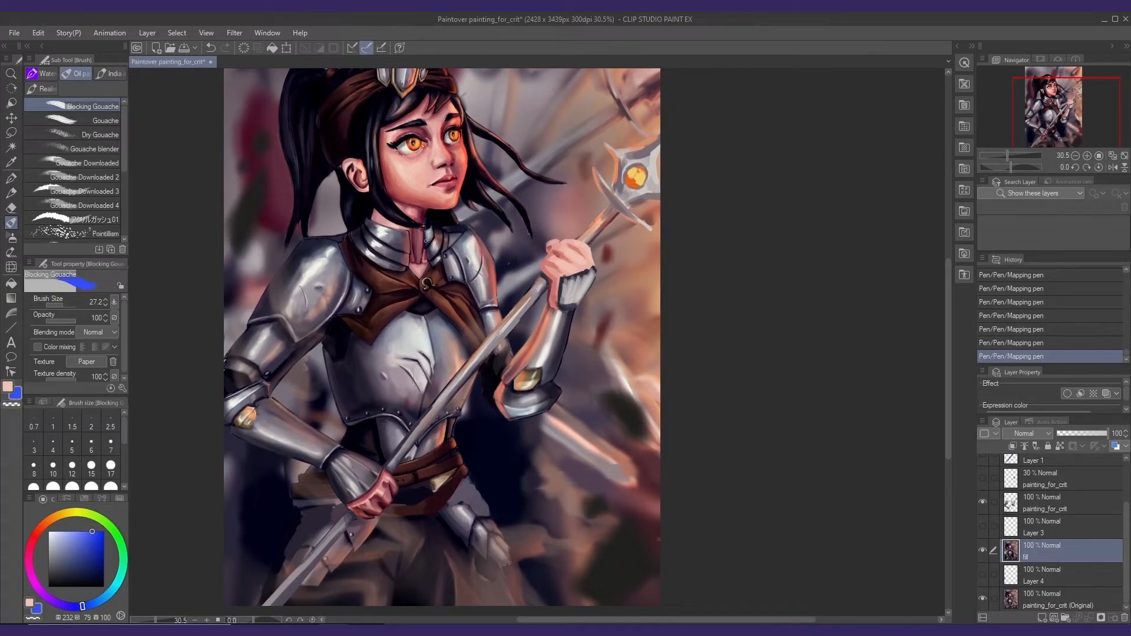
- Circle the gap at the front of the collar in blue with Blocking Gouache, and undo the mark
click(413, 266)
mouse_move(432, 269)
mouse_down()
mouse_move(421, 277)
mouse_move(429, 272)
mouse_up()
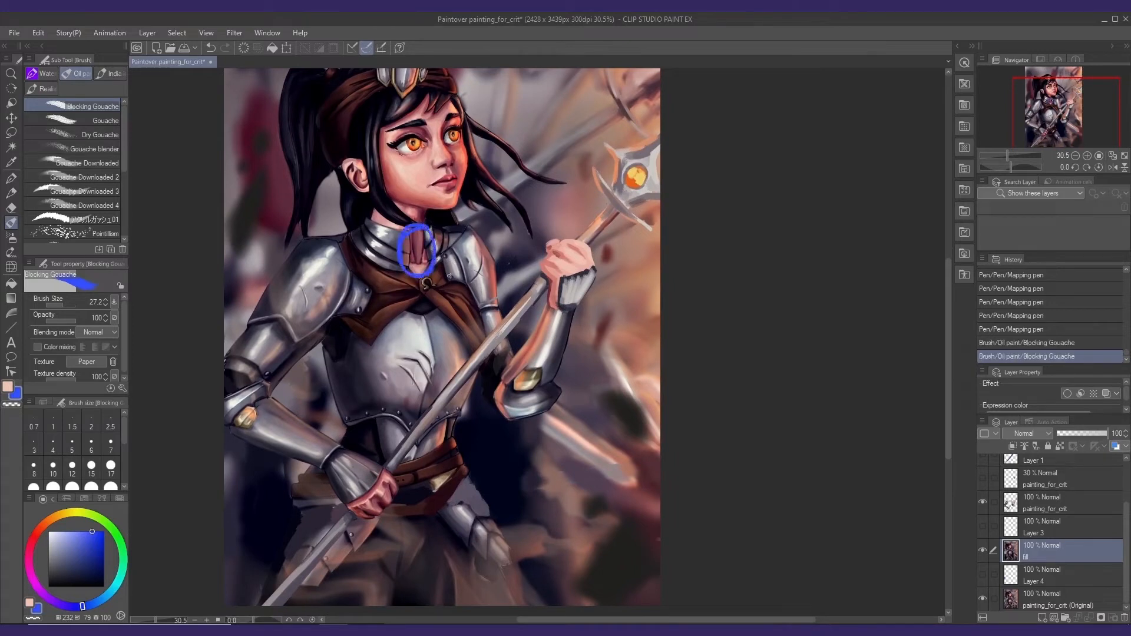
key(ctrl+z)
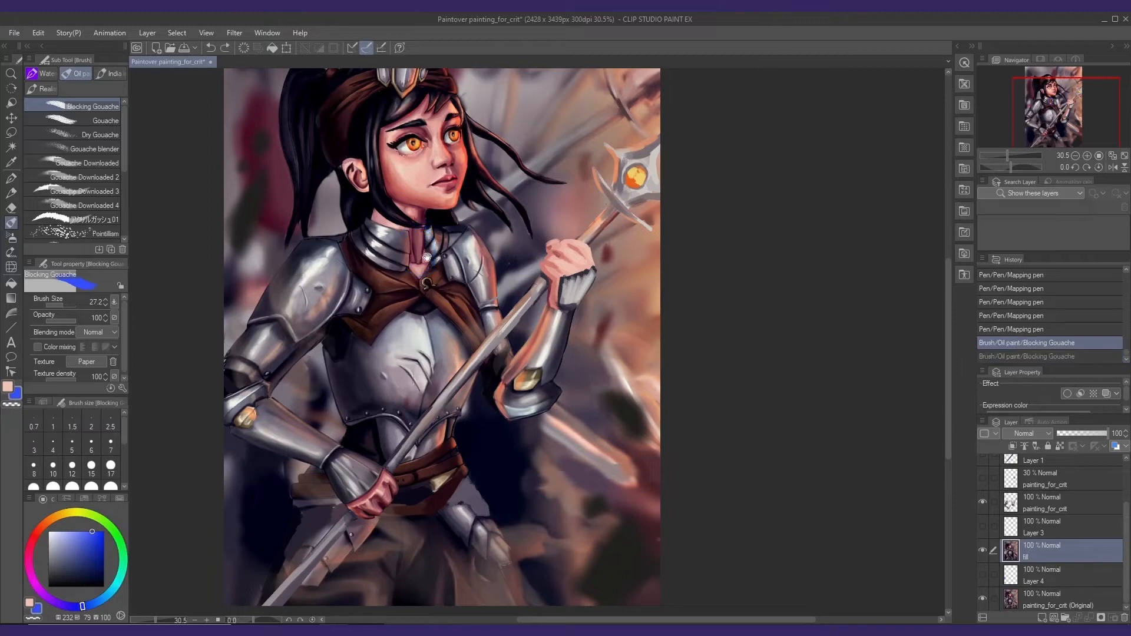
drag(435, 260, 430, 257)
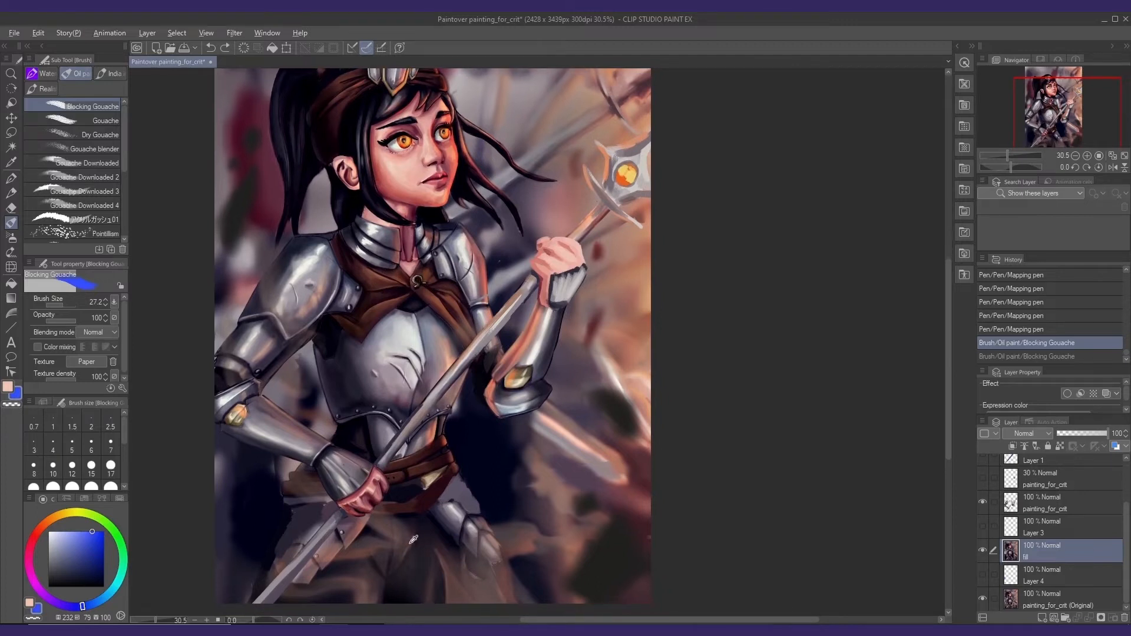
- Paint over the bare skin inside the collar opening with a sampled dark purple, using Blocking Gouache at 67 opacity
alt+click(413, 539)
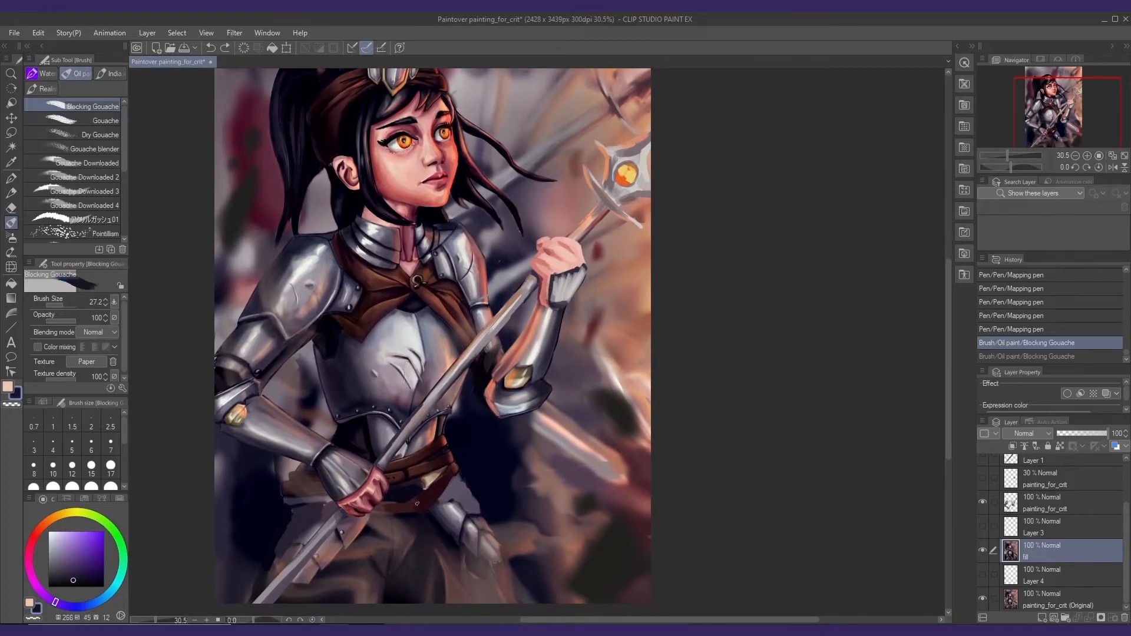
scroll(401, 270, up, 2)
mouse_move(408, 273)
mouse_down()
mouse_move(397, 275)
mouse_move(413, 273)
mouse_move(396, 280)
mouse_move(398, 305)
mouse_move(412, 280)
mouse_move(420, 311)
mouse_move(396, 318)
mouse_move(420, 315)
mouse_move(409, 319)
mouse_move(412, 341)
mouse_up()
key(ctrl+z)
alt+click(418, 381)
click(67, 321)
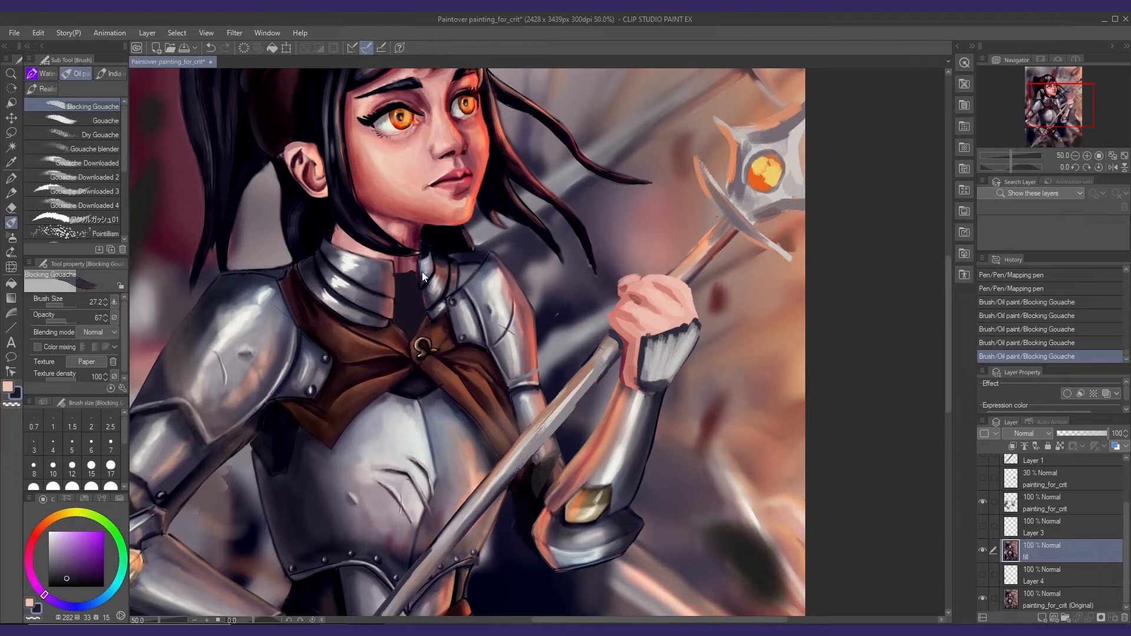
drag(404, 289, 409, 294)
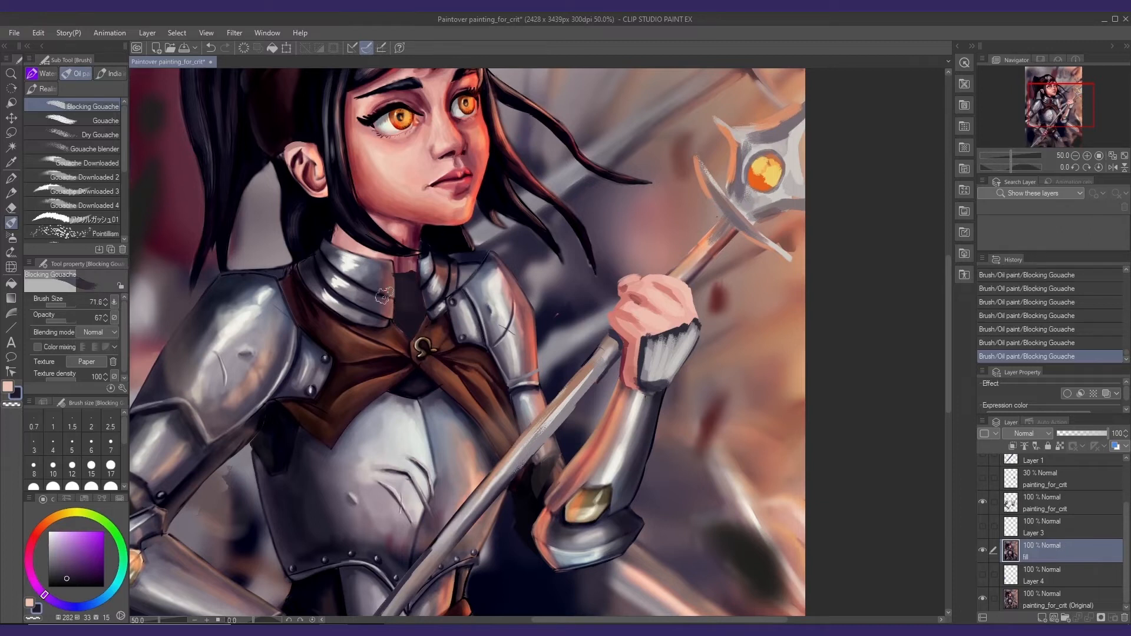
- Deepen the dark cloth inside the collar opening with a sampled near-black, at opacity 42 with the brush reduced to 27.4, and at opacity 77
click(59, 321)
alt+click(427, 319)
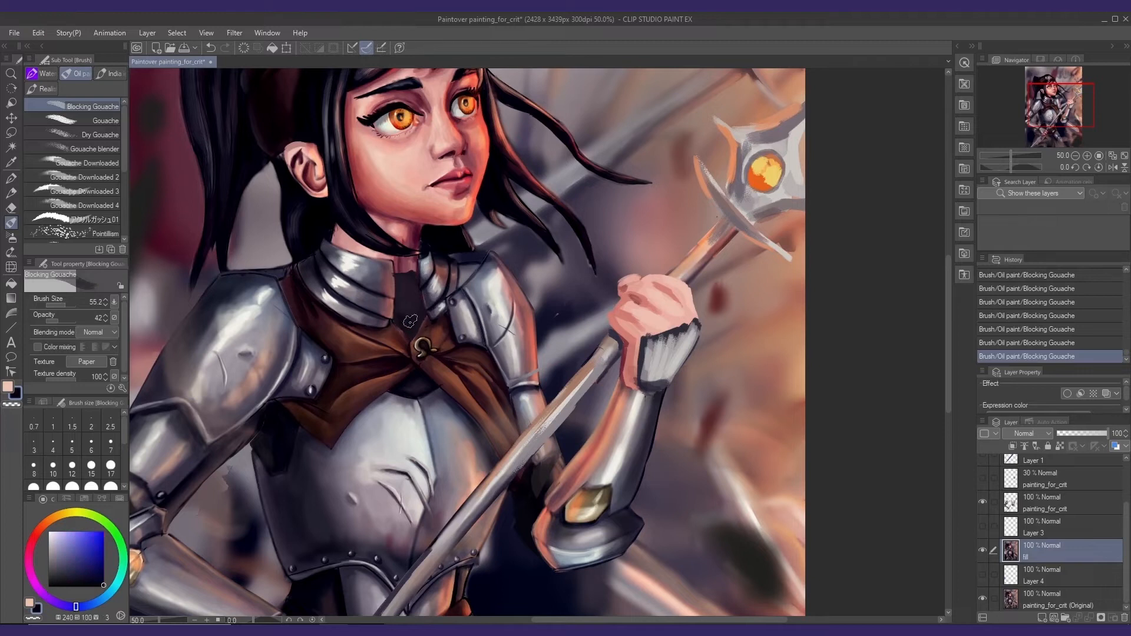
key(bracketleft)
key(bracketleft)
key(bracketleft)
key(bracketleft)
ctrl+click(429, 275)
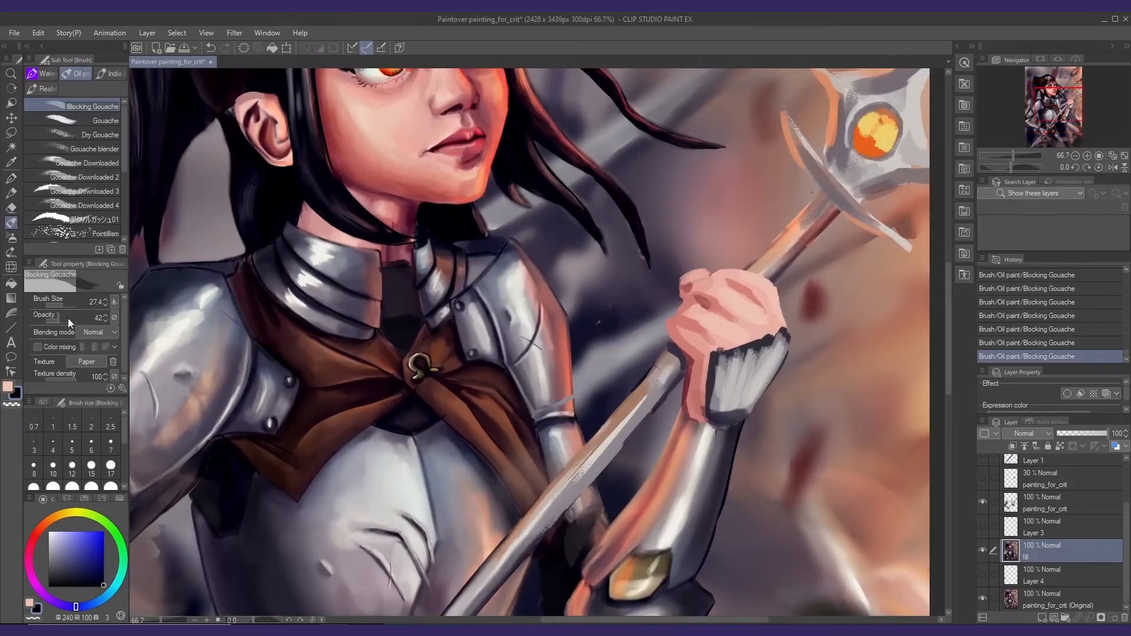
click(68, 321)
scroll(407, 260, down, 3)
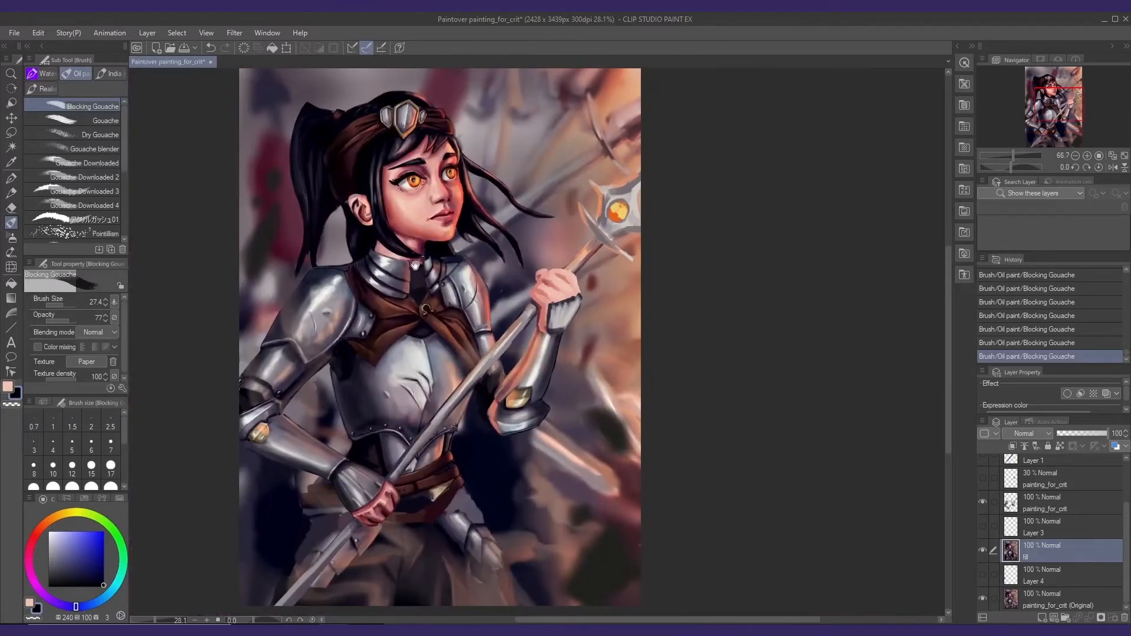
drag(418, 279, 402, 296)
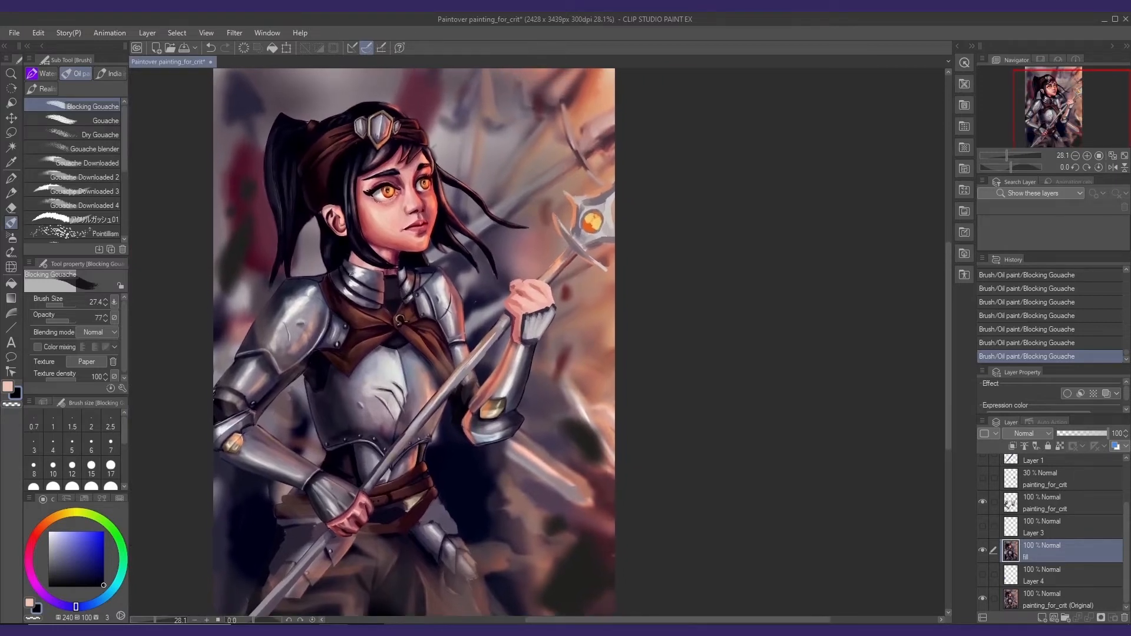
- Reshape the neck armour plates on the fill layer with Liquify at strength 21, using brush sizes 203.3 and 140.2
scroll(344, 269, up, 3)
key(j)
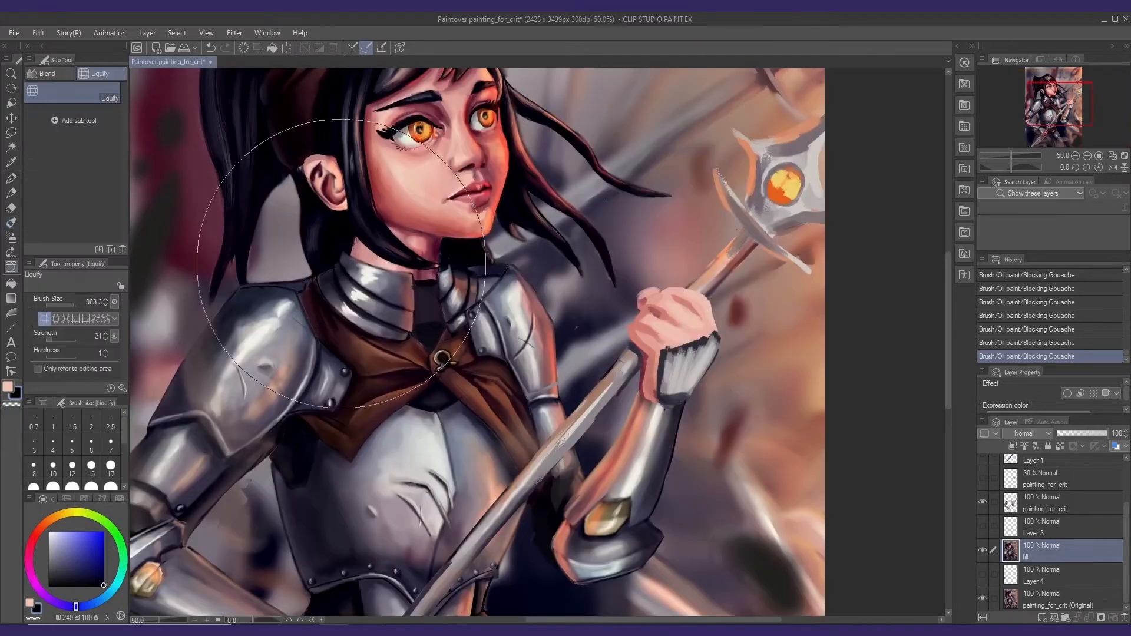
drag(416, 248, 303, 248)
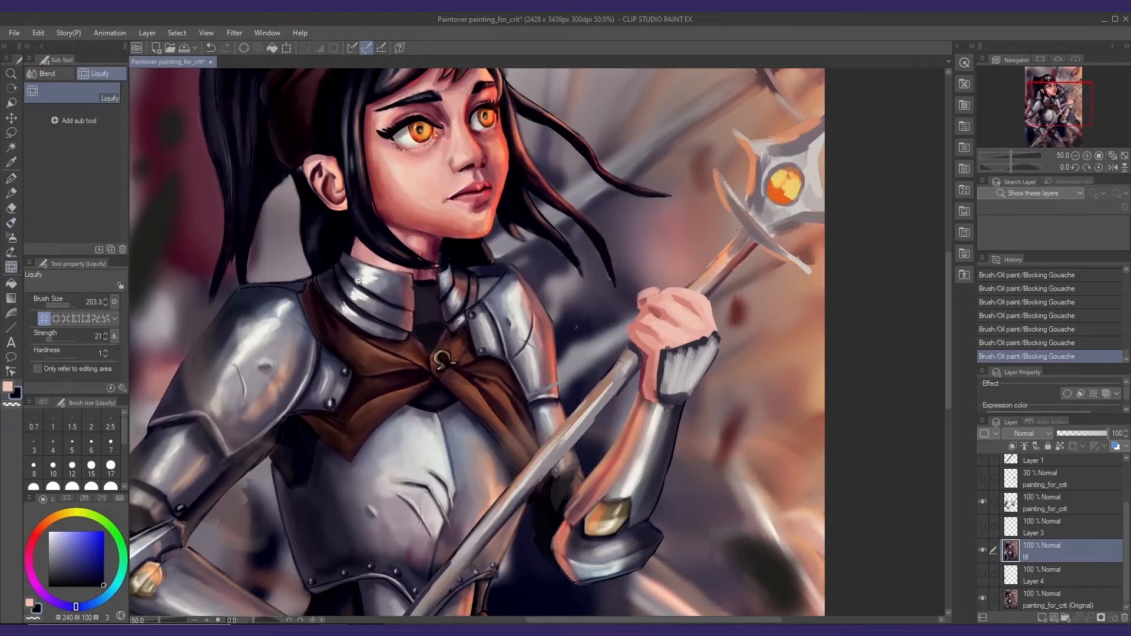
drag(364, 283, 331, 253)
mouse_move(445, 275)
mouse_down()
mouse_move(405, 262)
mouse_move(424, 259)
mouse_up()
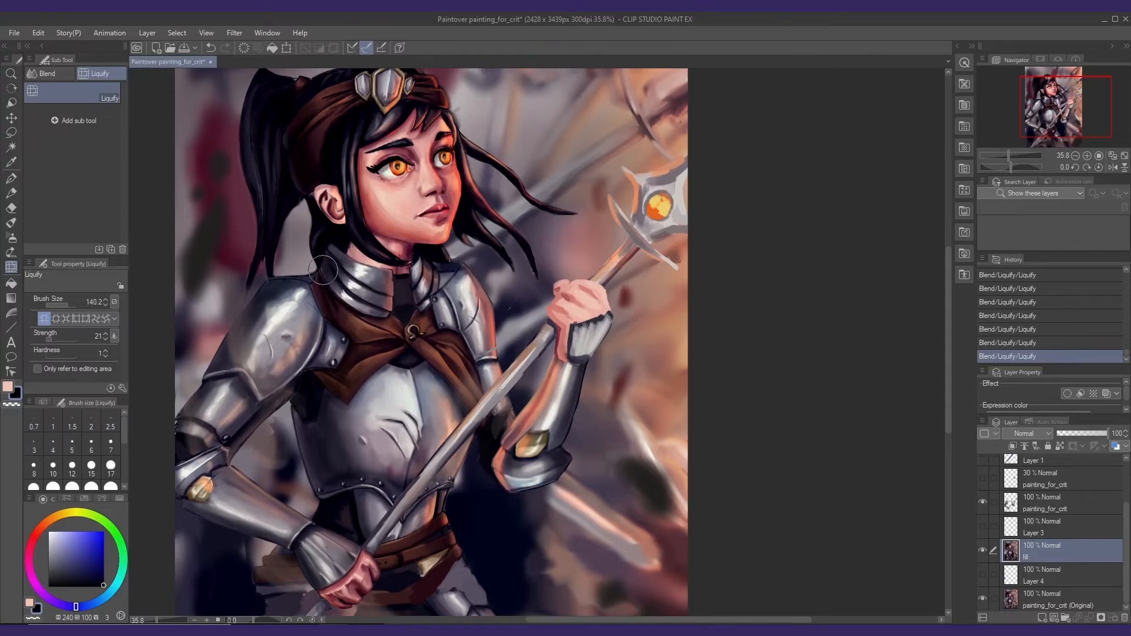
drag(452, 267, 449, 259)
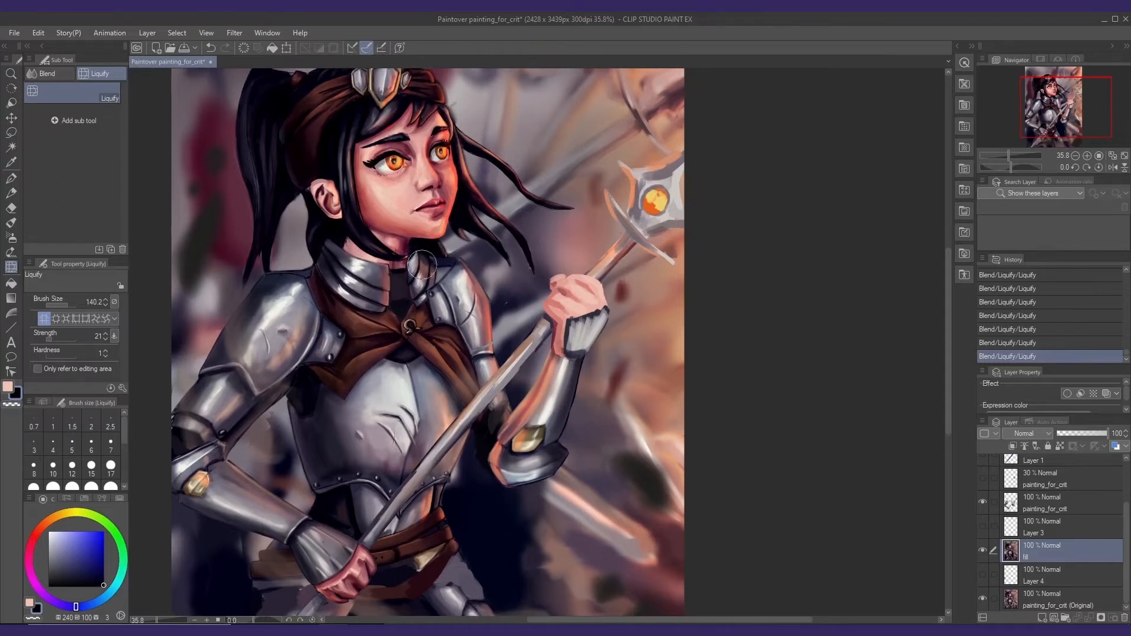
drag(334, 260, 331, 266)
- Refine the collar's shape with Liquify at size 121.3 and adjust the breastplate at size 152.3, checking the whole figure
drag(443, 348, 434, 336)
key(bracketleft)
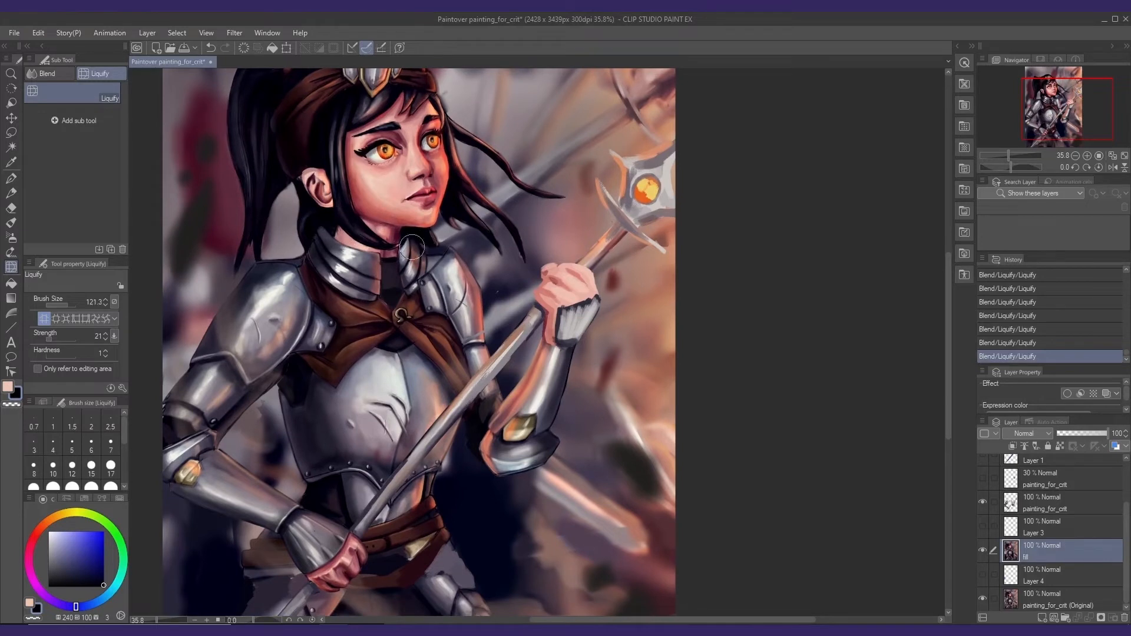
drag(409, 231, 402, 206)
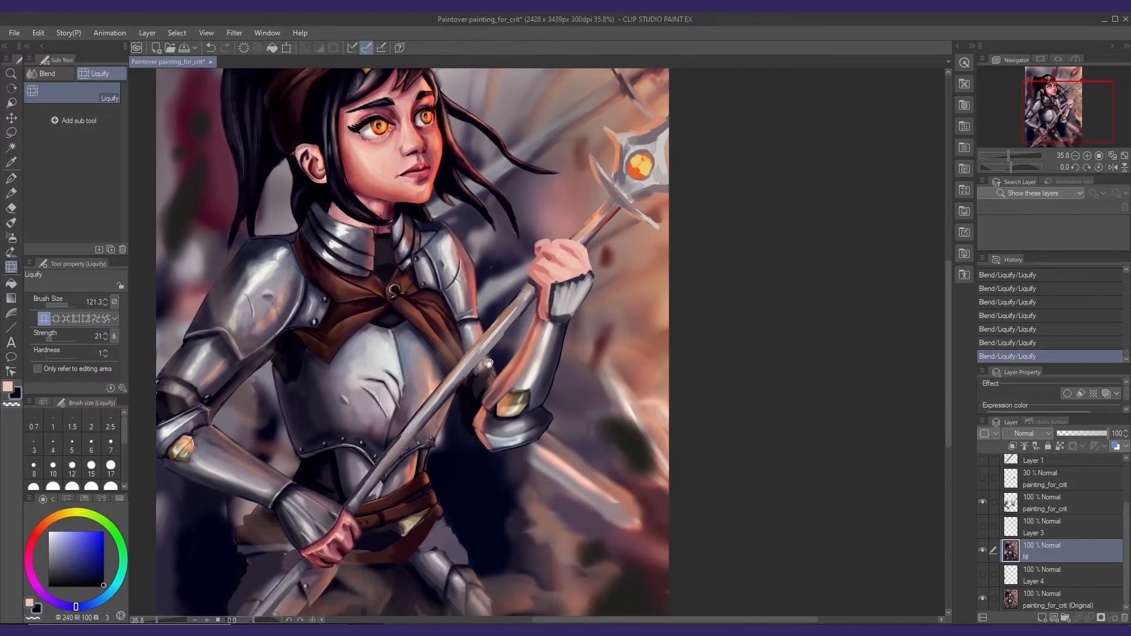
mouse_move(440, 380)
mouse_down()
mouse_move(435, 310)
mouse_move(383, 297)
mouse_up()
key(bracketright)
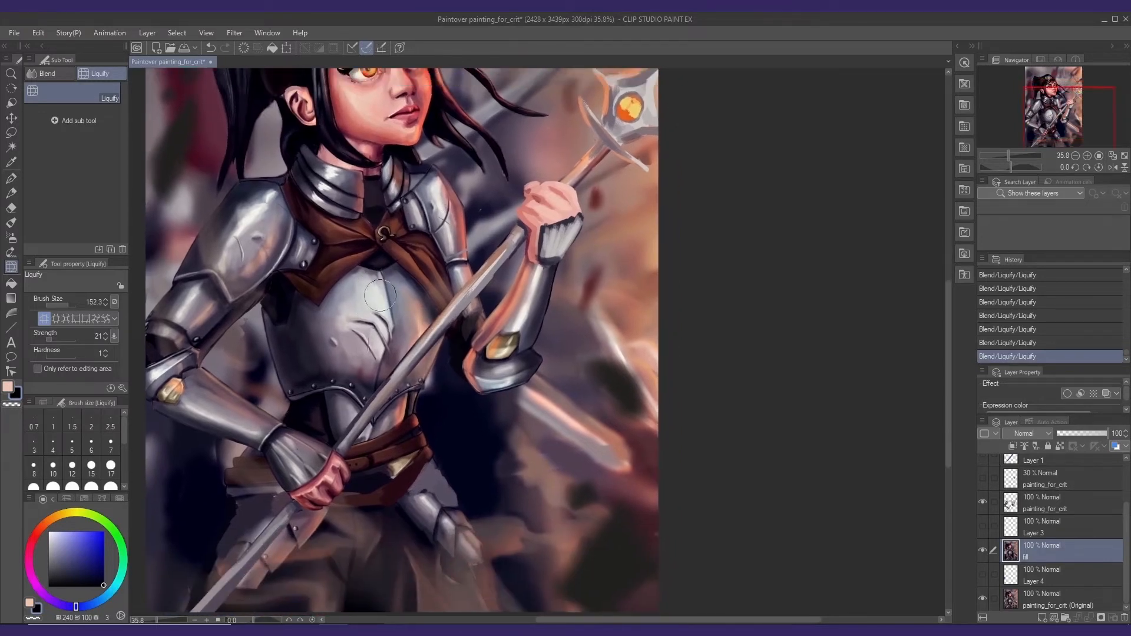
drag(358, 347, 351, 350)
scroll(351, 350, down, 2)
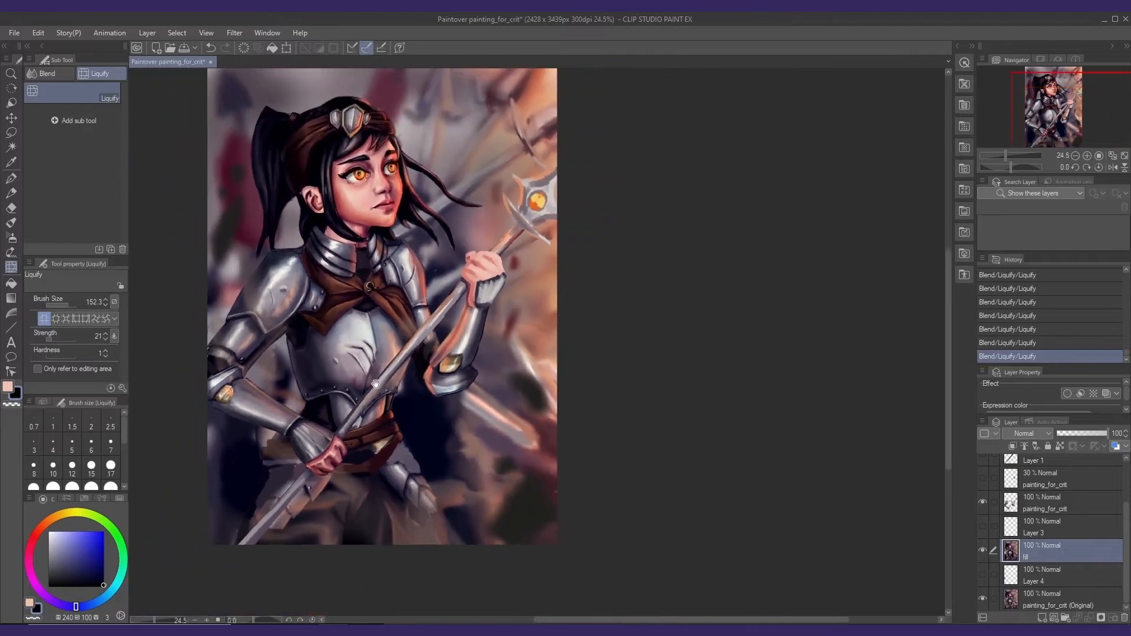
drag(357, 401, 351, 409)
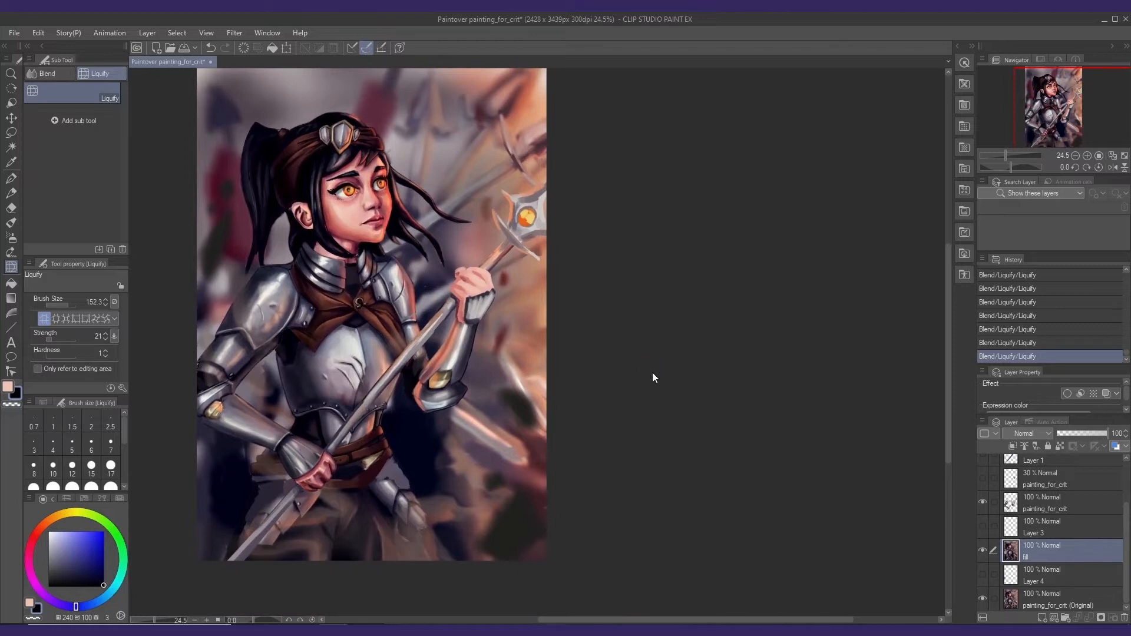
drag(528, 289, 532, 324)
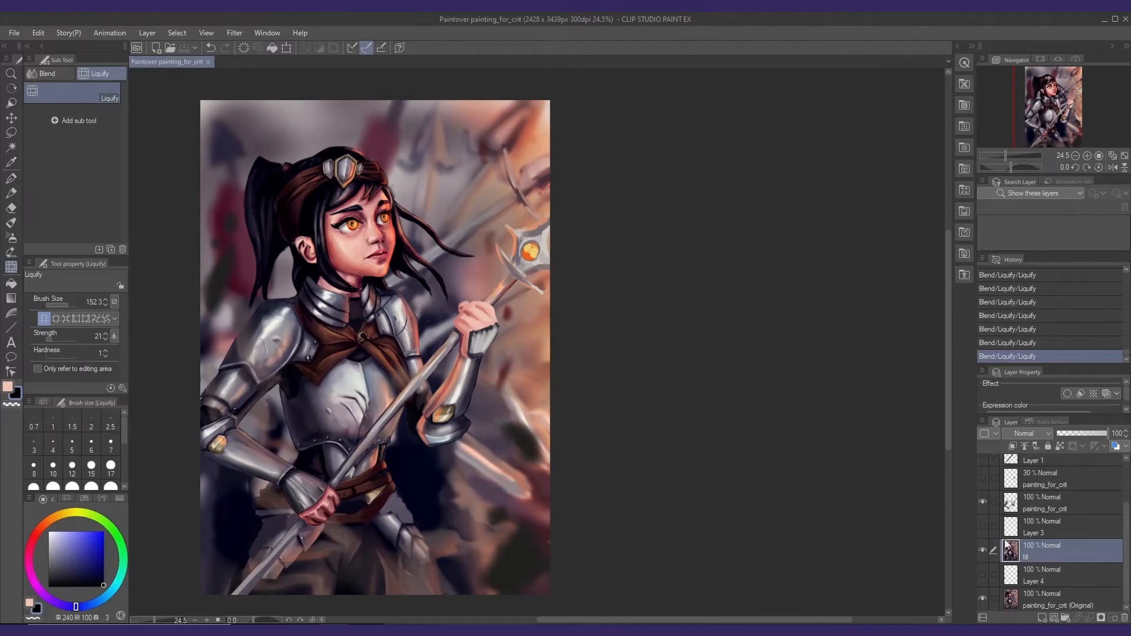
- Show Layer 3 and set the Mapping pen to a bright blue, undoing a test stroke on the fill layer
click(983, 526)
drag(379, 382, 383, 353)
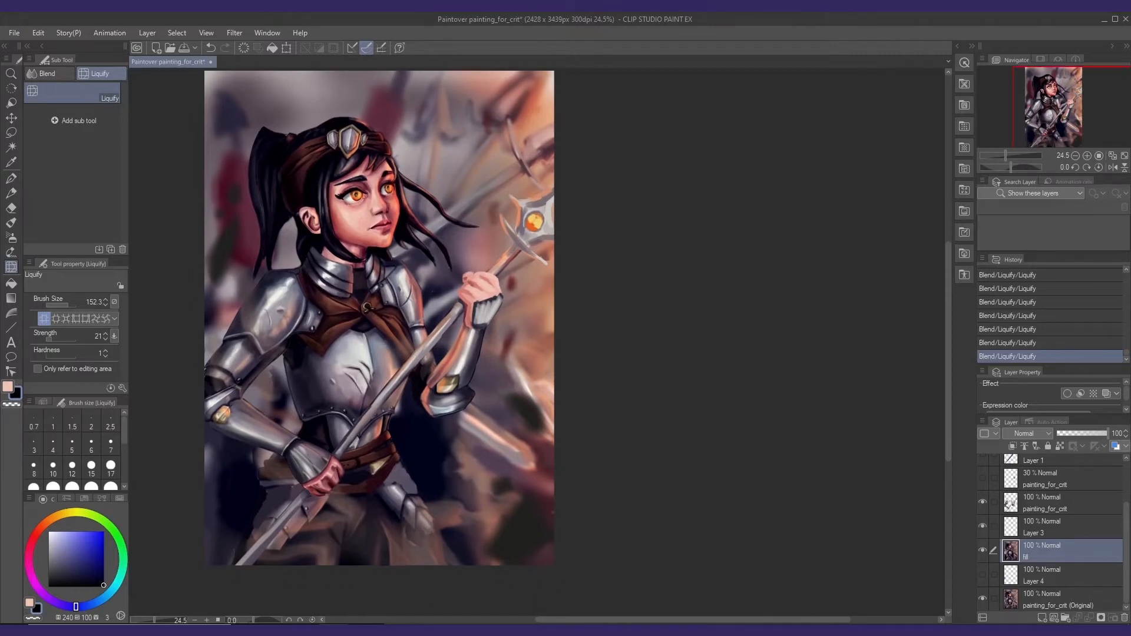
key(p)
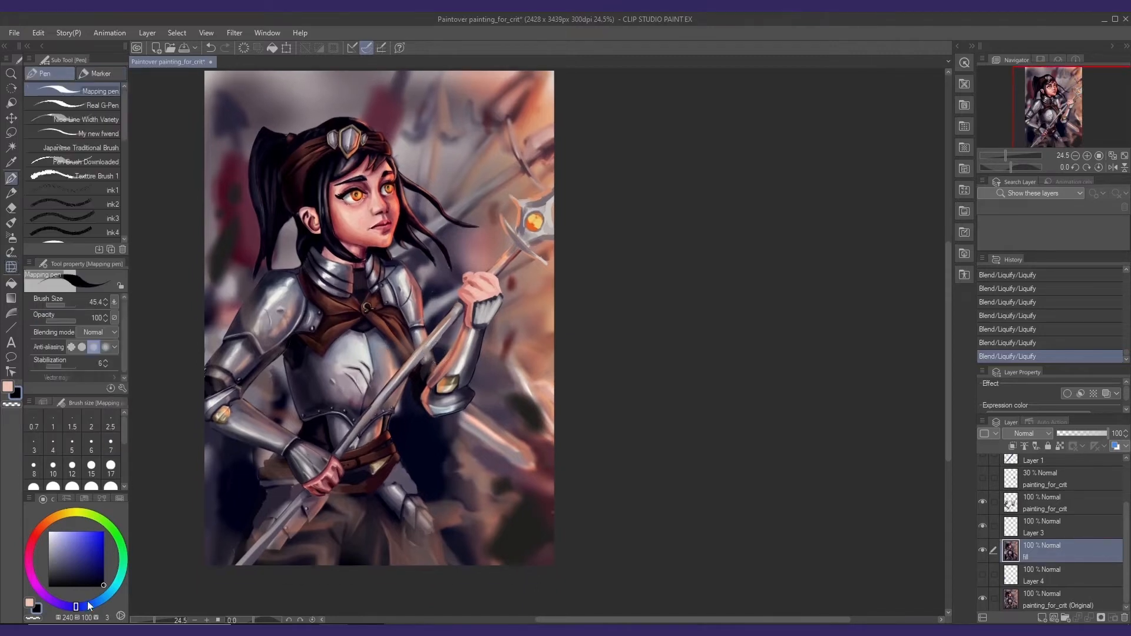
click(96, 537)
scroll(360, 314, up, 1)
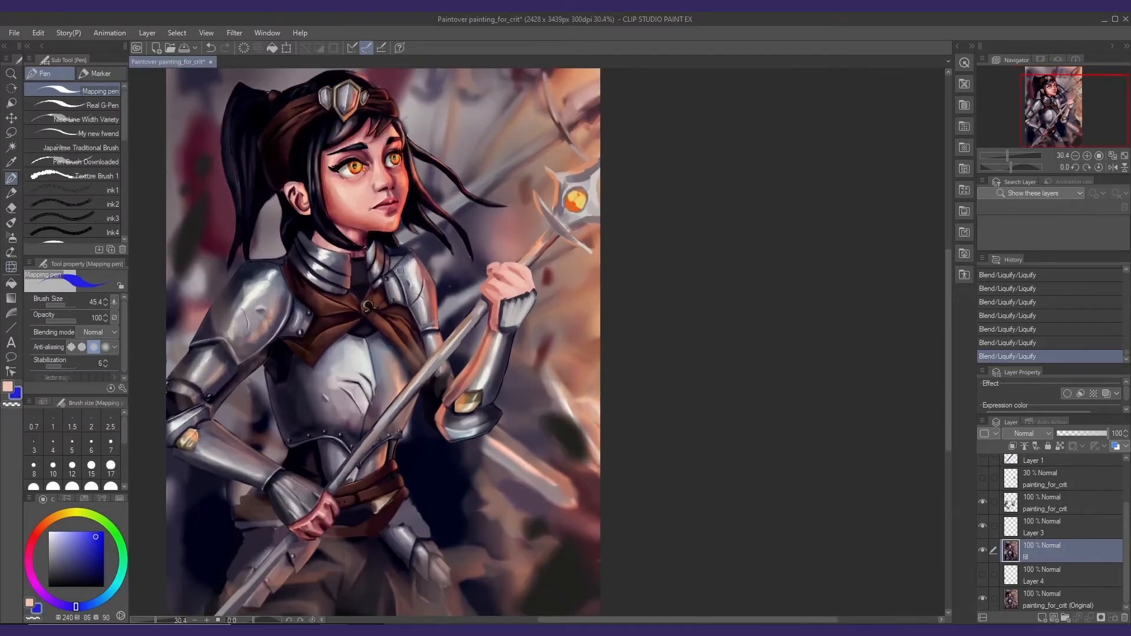
click(410, 260)
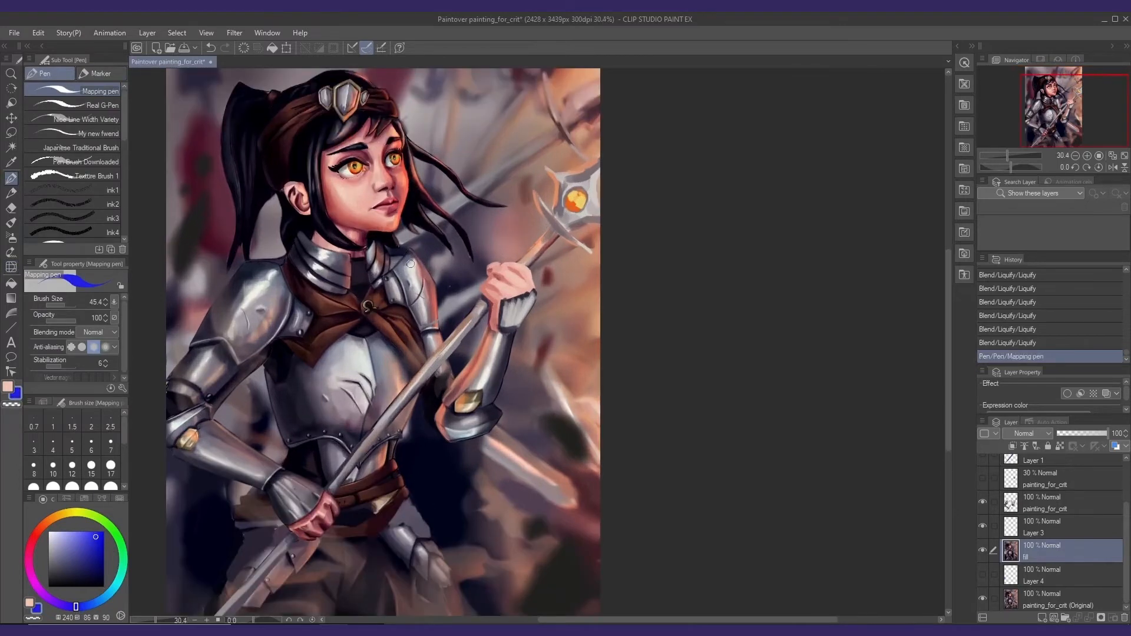
key(ctrl+z)
- Move Layer 3 above the 100 % painting_for_crit layer so its pen marks show over the reworked armour
click(1047, 530)
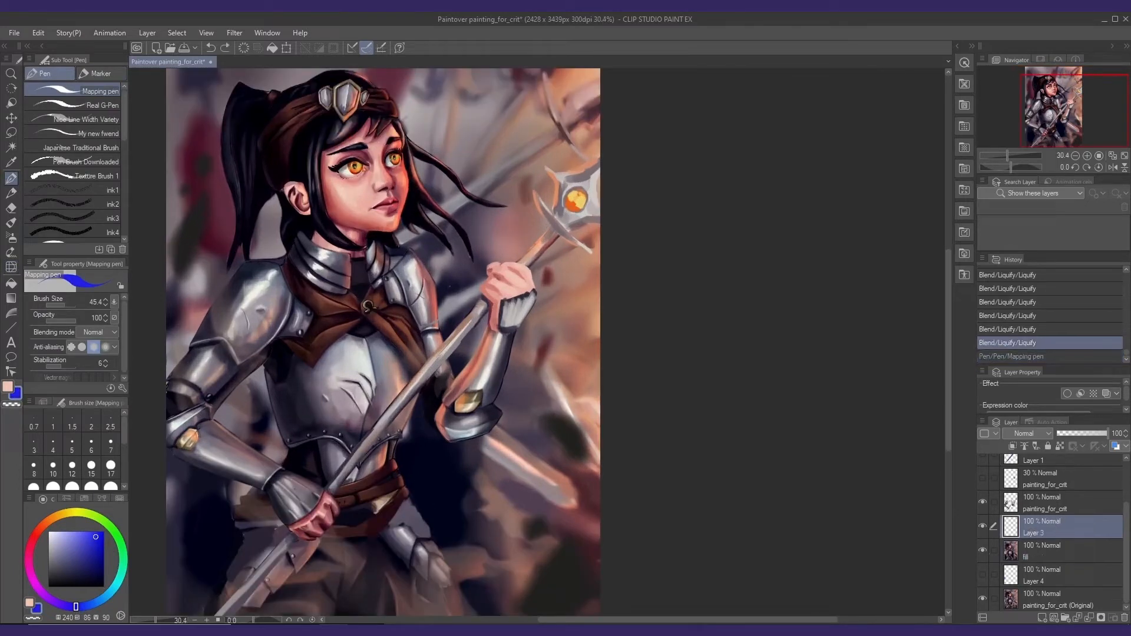
click(406, 250)
click(409, 256)
key(ctrl+z)
click(1042, 514)
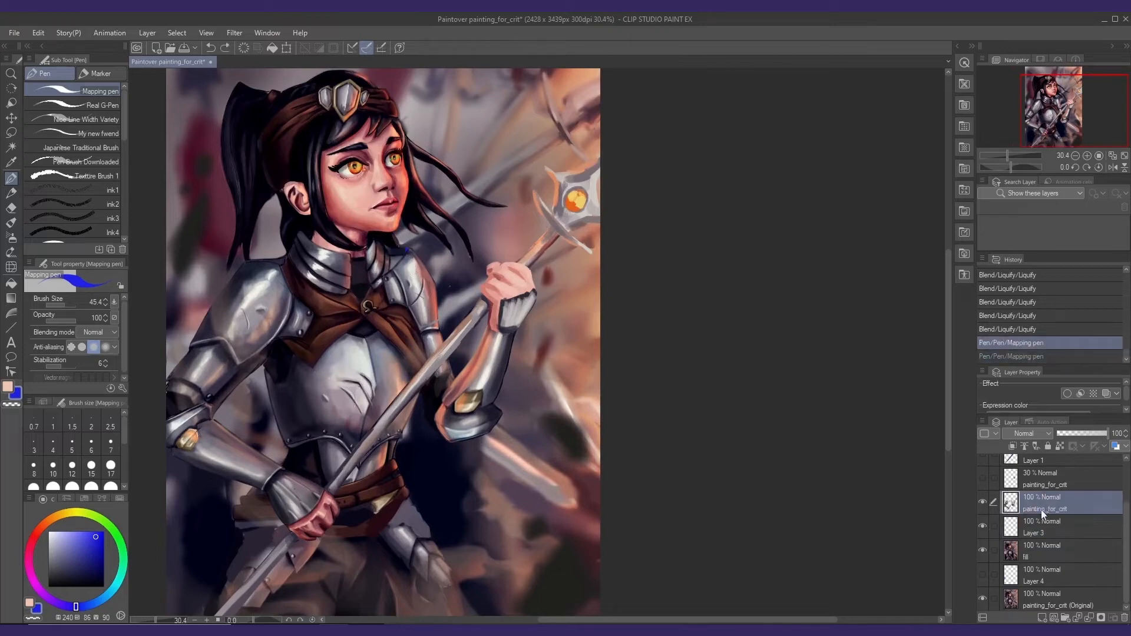
mouse_move(1042, 513)
mouse_down()
mouse_move(1052, 530)
mouse_move(1024, 490)
mouse_up()
key(ctrl+z)
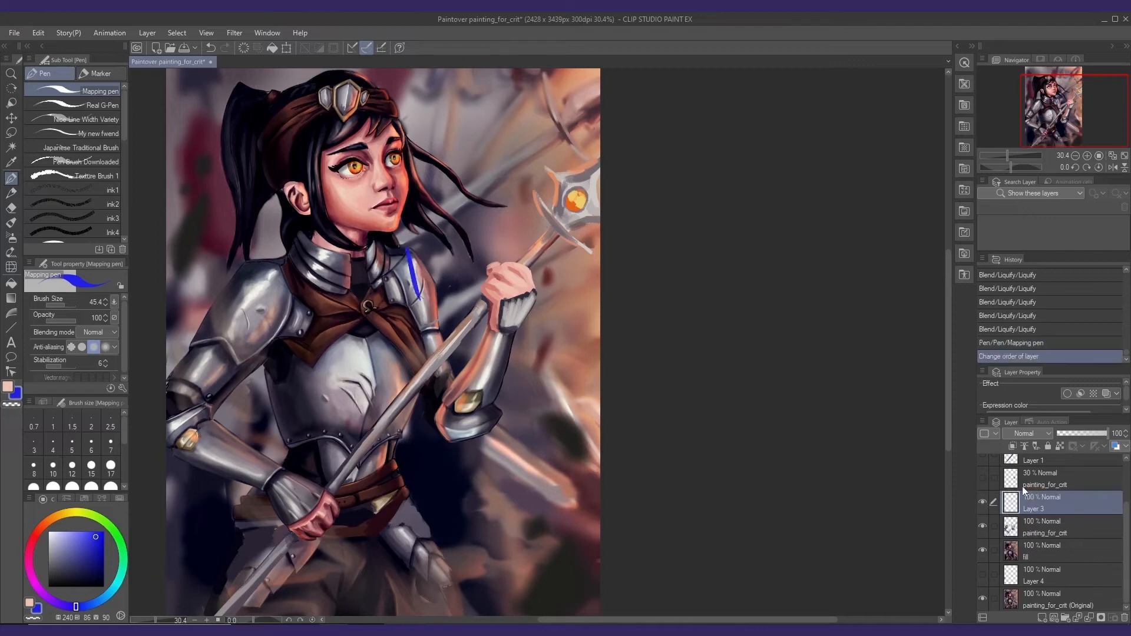
- Mark the length of both upper arms on Layer 3 with blue lines and end ticks, from shoulder to armour edge
drag(406, 251, 432, 333)
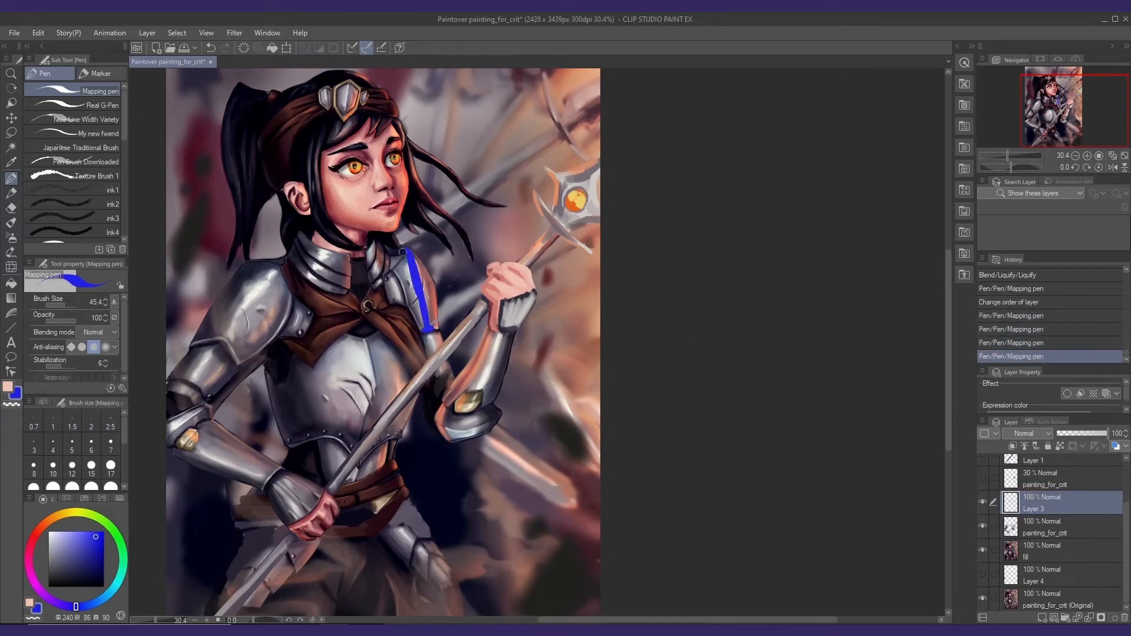
drag(403, 252, 408, 257)
drag(258, 269, 220, 334)
drag(258, 256, 269, 264)
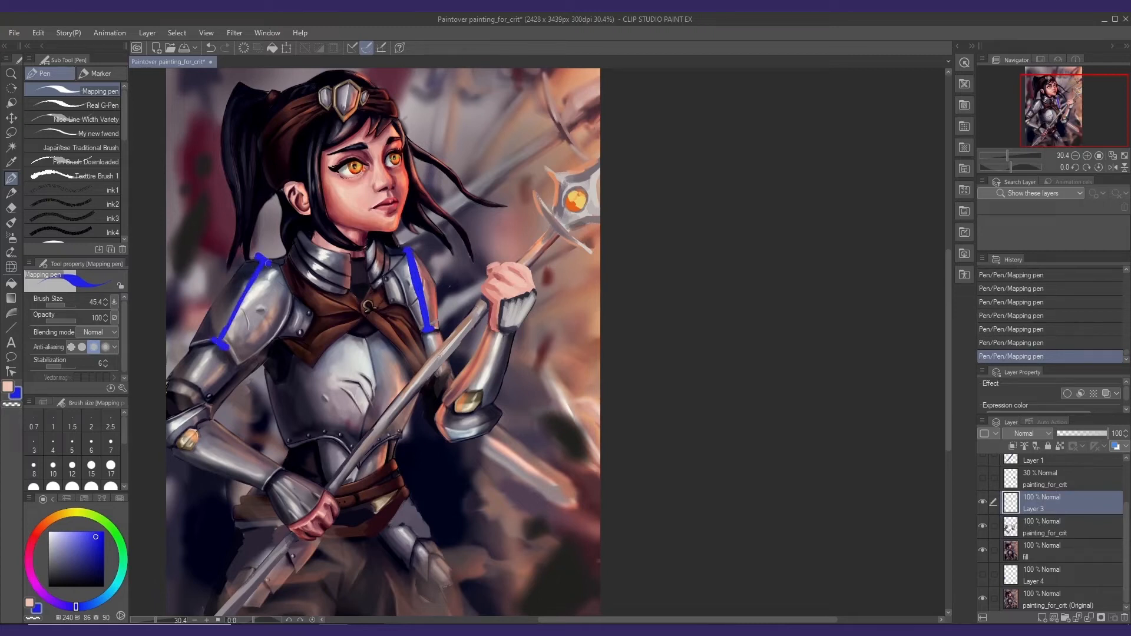
drag(268, 305, 276, 293)
- Lasso the raised arm's blue mark, then move and rotate it beside the lowered arm's mark to compare their lengths
key(m)
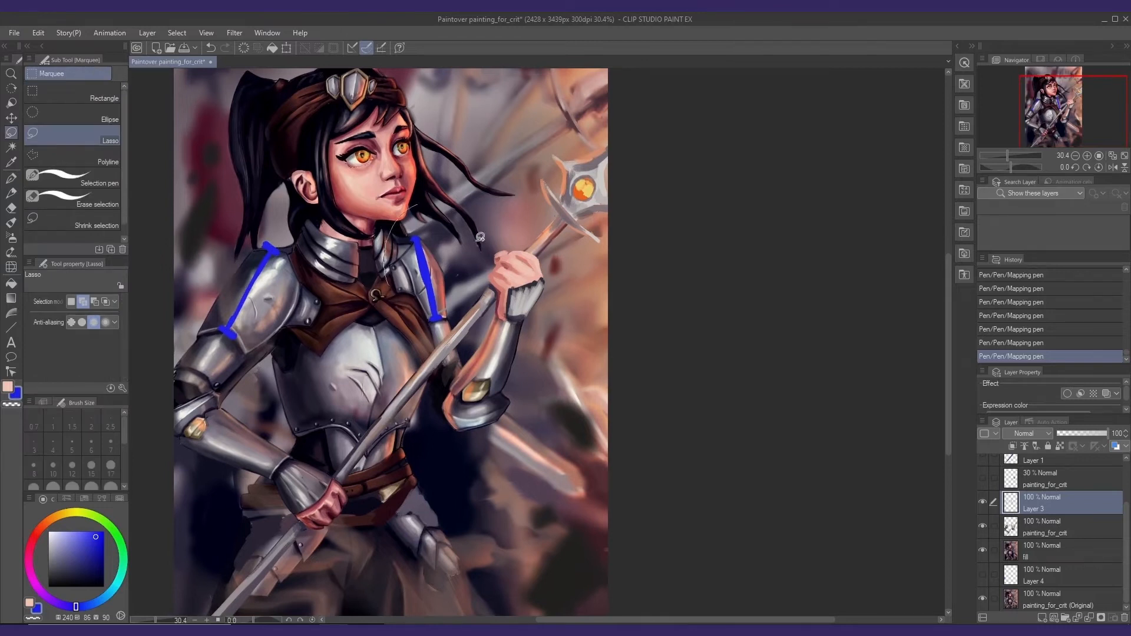
drag(433, 204, 465, 353)
key(ctrl+t)
drag(433, 283, 277, 333)
drag(334, 216, 389, 283)
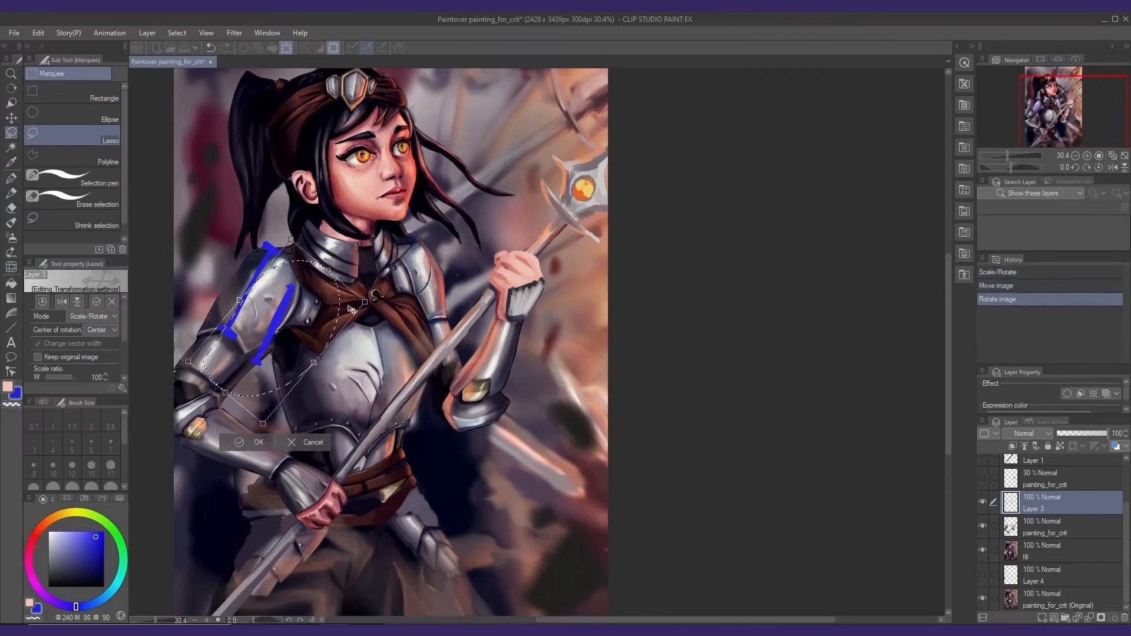
drag(319, 302, 317, 274)
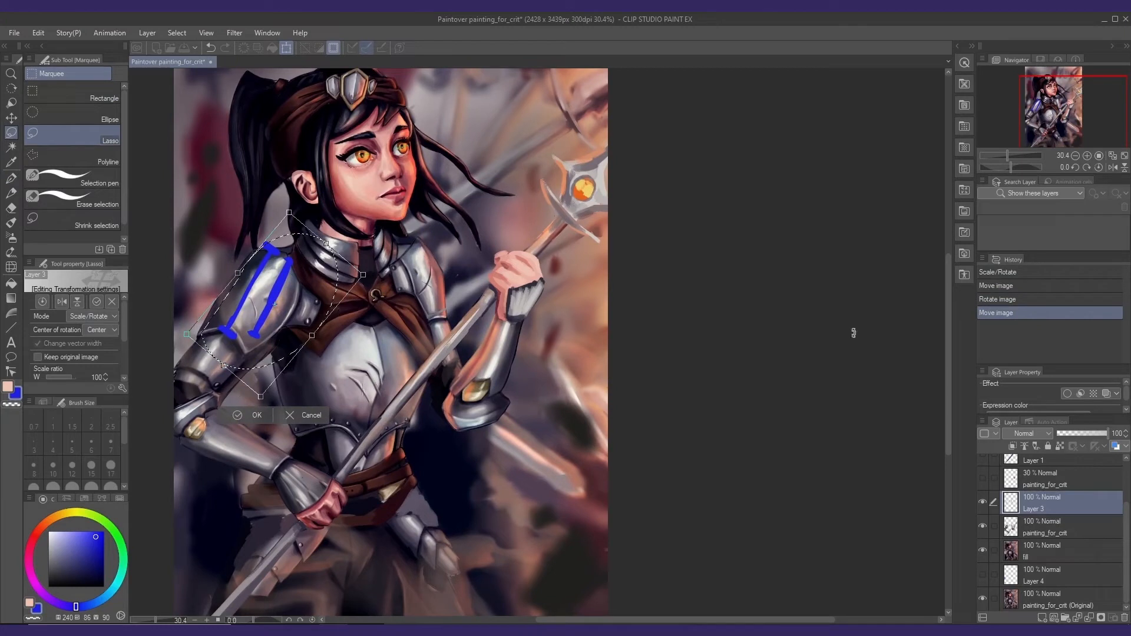
- Hide Layer 3, clear the selection, and reshape the raised arm's upper-arm armour on the 100 % painting_for_crit layer with Liquify at size 152.3
click(982, 502)
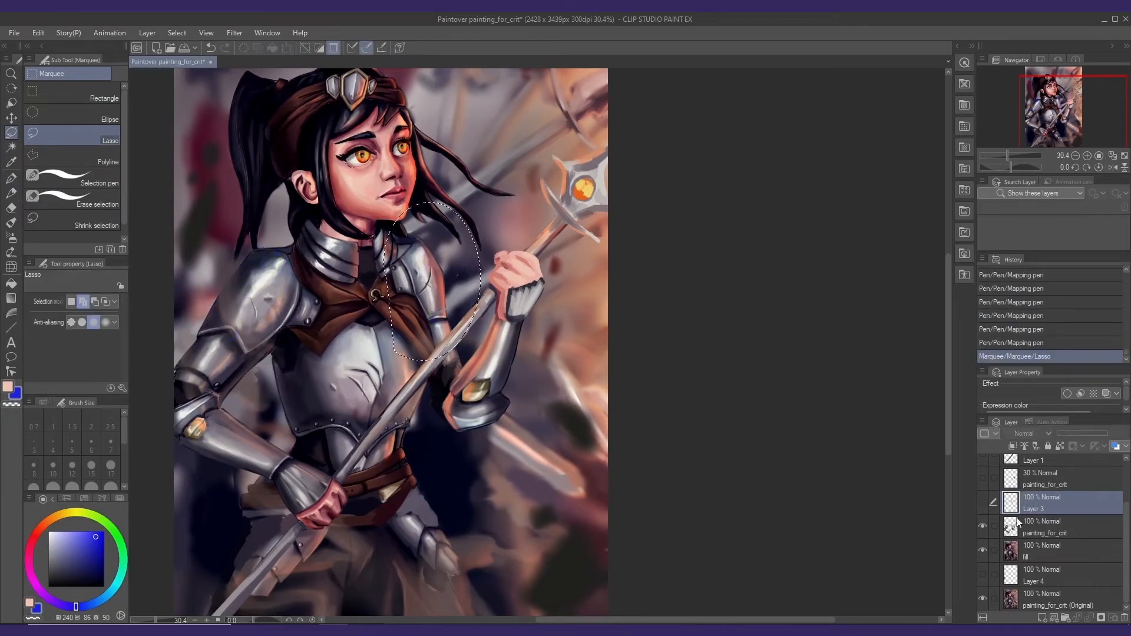
click(1040, 529)
key(j)
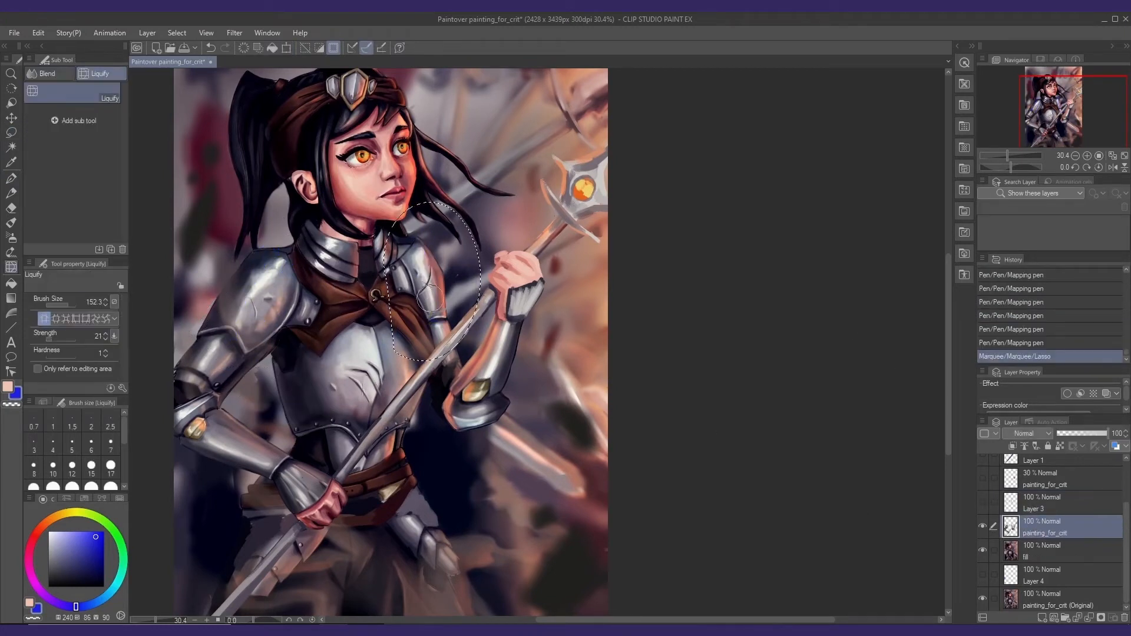
key(ctrl+d)
mouse_move(451, 308)
mouse_down()
mouse_move(442, 320)
mouse_move(448, 301)
mouse_move(454, 327)
mouse_move(437, 328)
mouse_up()
drag(437, 286, 449, 302)
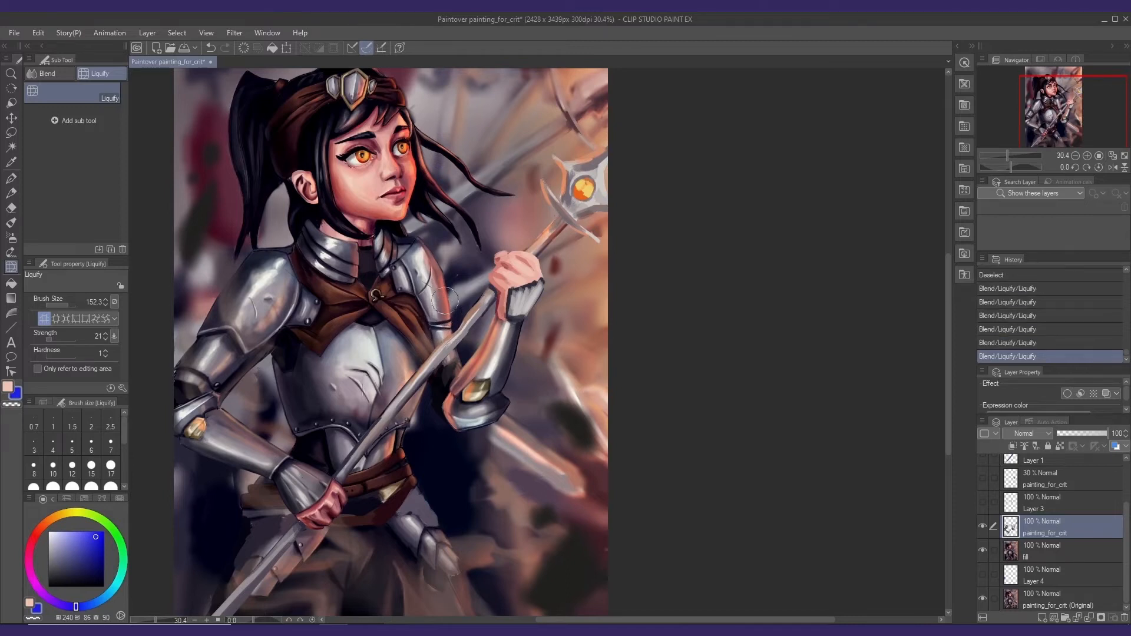
- Finish reshaping the raised arm's armour with Liquify at size 152.3 and save the painting
drag(463, 400, 474, 376)
scroll(476, 352, down, 2)
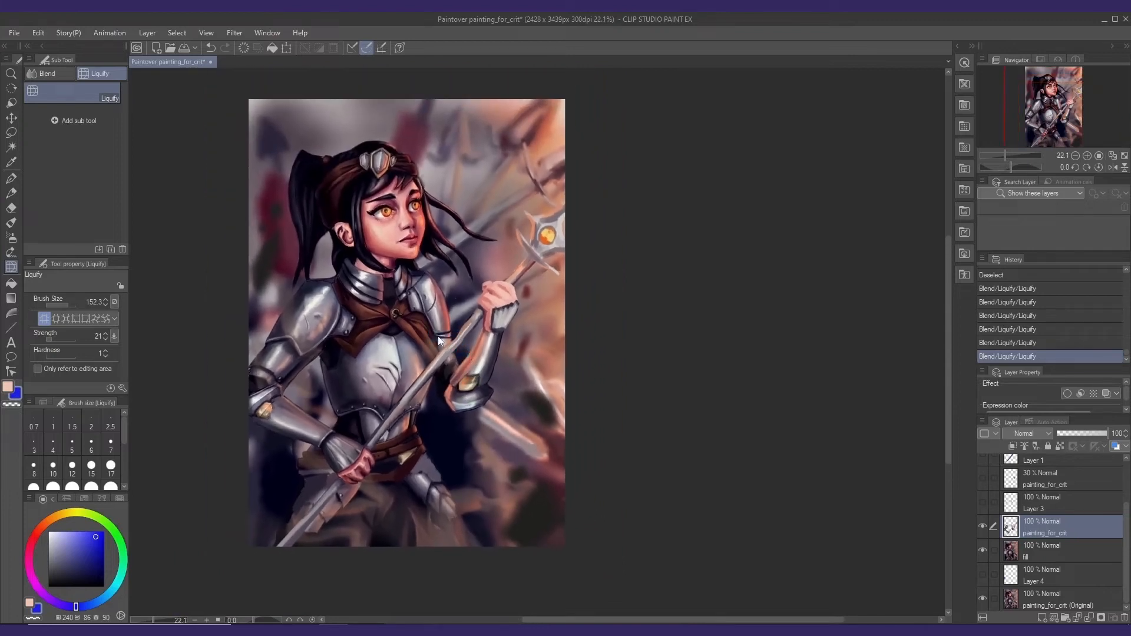
key(ctrl+s)
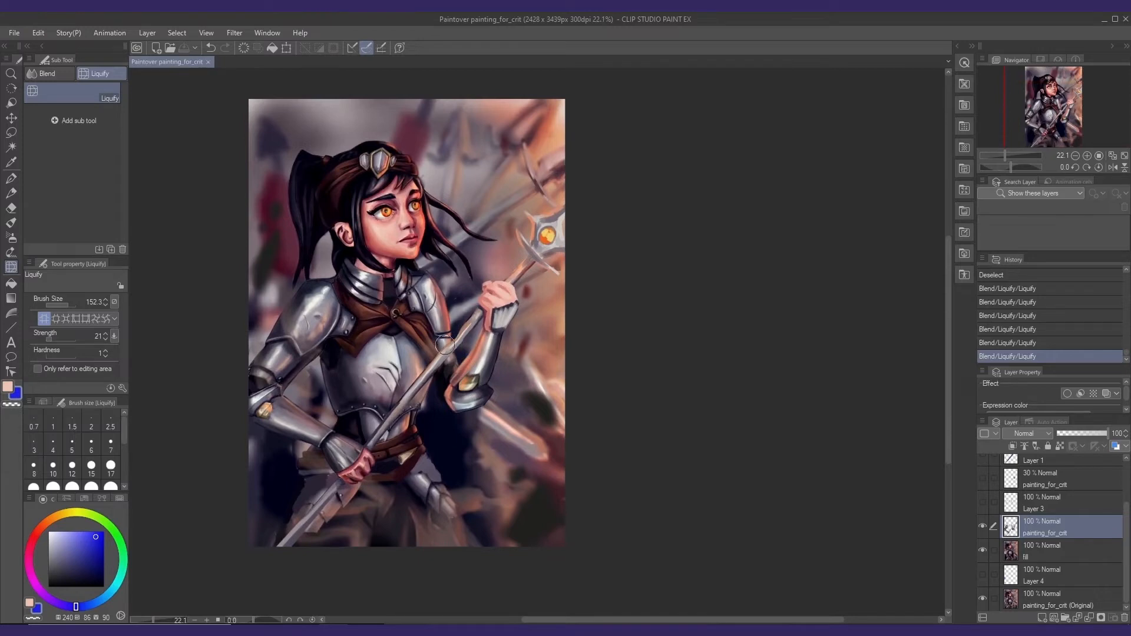
- Mirror the canvas horizontally to check the figure's proportions, and restore the normal orientation
mouse_move(538, 364)
mouse_down()
mouse_move(527, 348)
mouse_move(544, 343)
mouse_move(532, 311)
mouse_move(519, 350)
mouse_up()
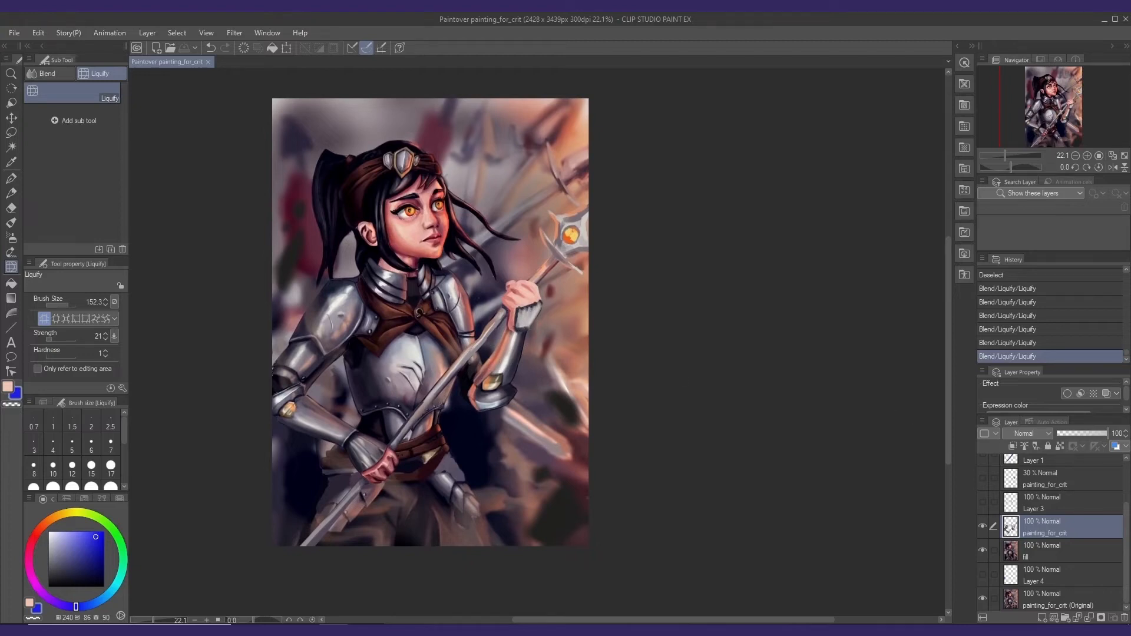
drag(473, 321, 476, 322)
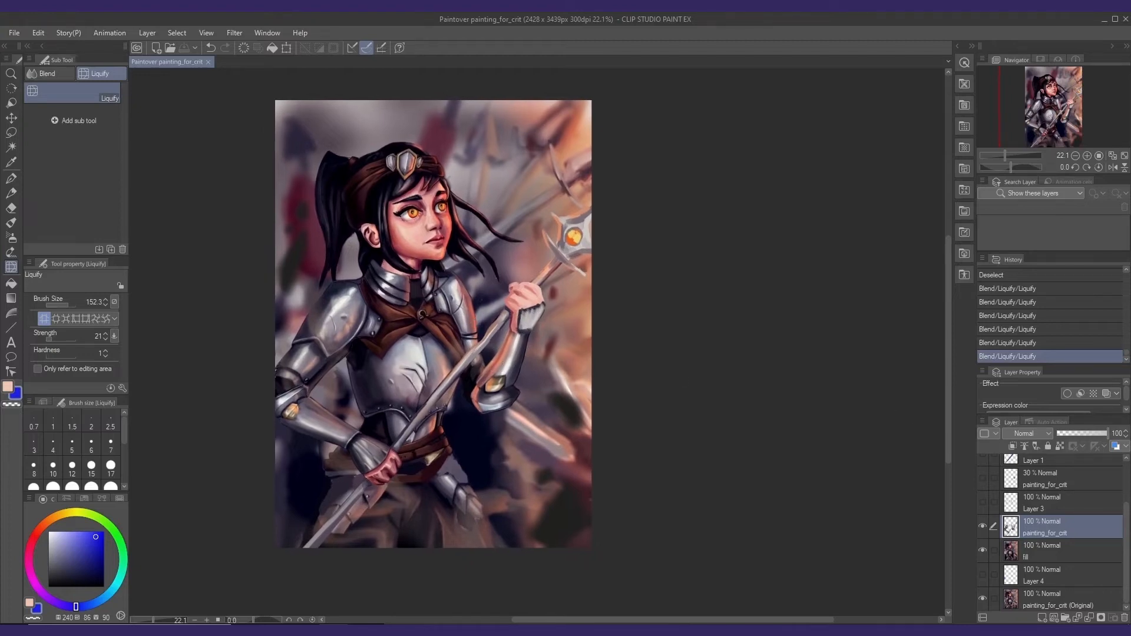
click(1112, 168)
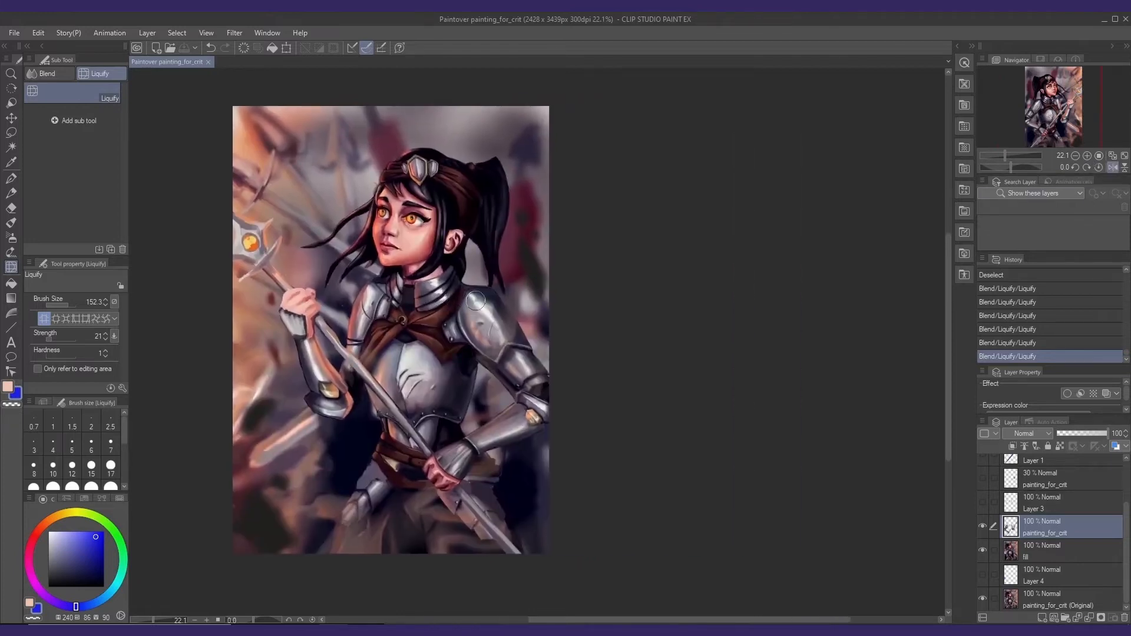
click(1113, 168)
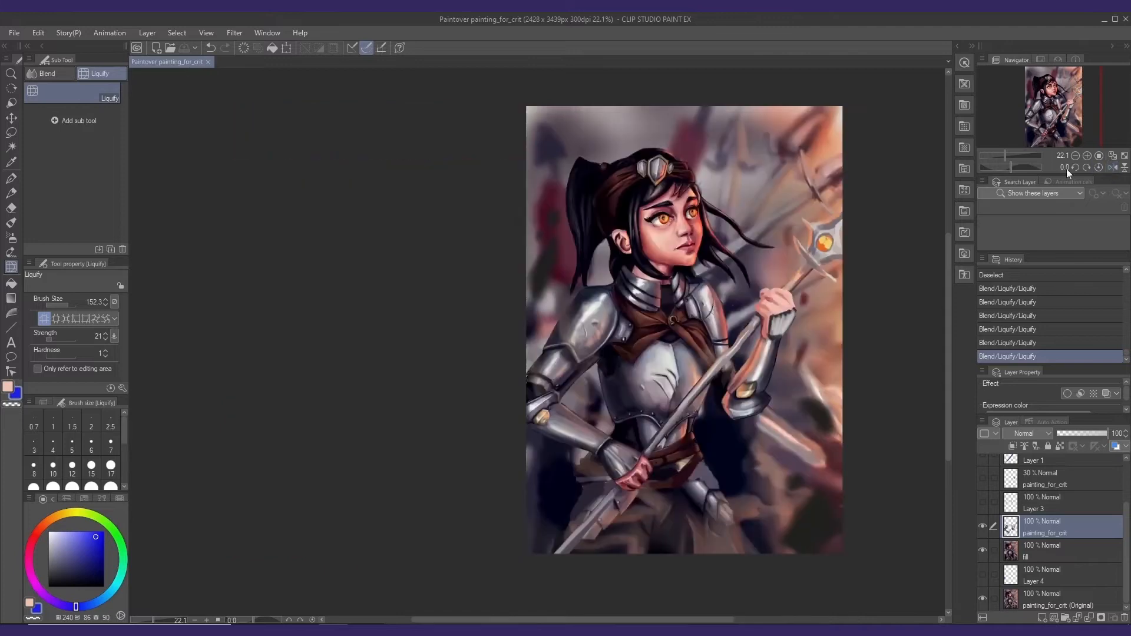
drag(592, 341, 422, 351)
drag(381, 253, 322, 245)
- Draw a size 12.8 blue straight line along the lowered arm's upper arm on a new layer as a length check, and delete that layer
click(1076, 617)
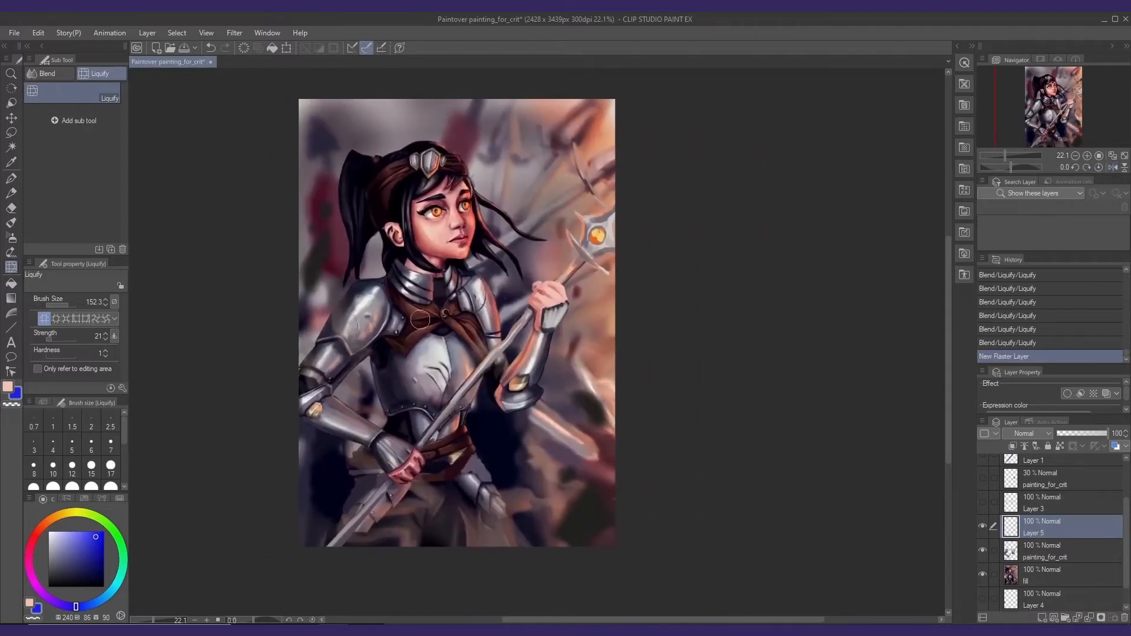
key(u)
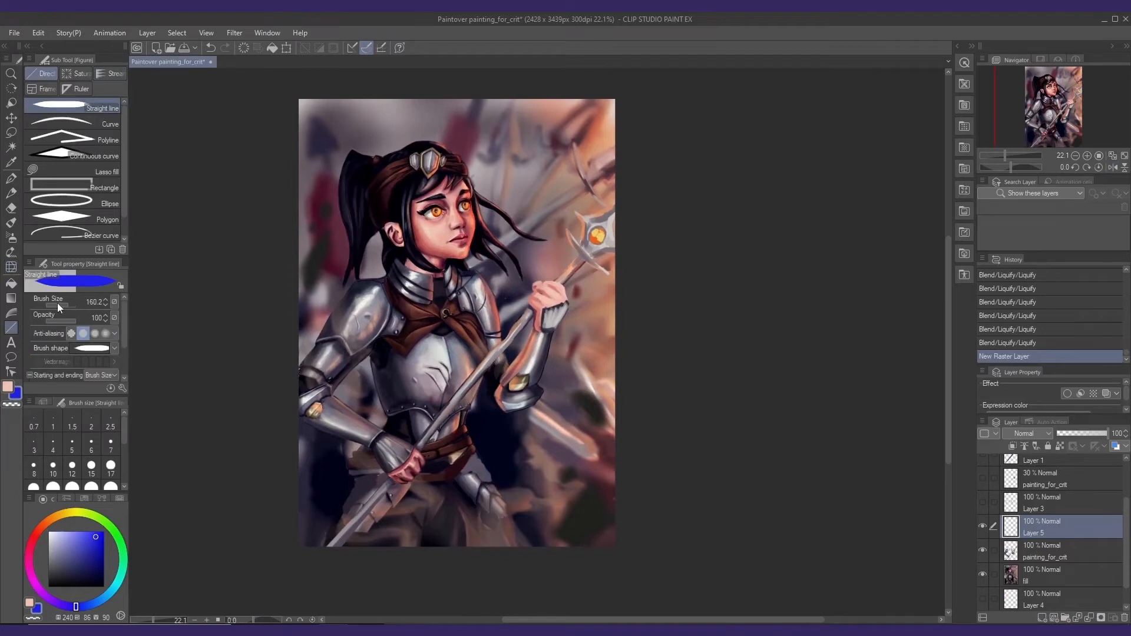
mouse_move(371, 287)
mouse_down()
mouse_move(341, 333)
mouse_move(472, 307)
mouse_move(490, 341)
mouse_up()
key(ctrl+t)
drag(466, 292, 482, 293)
drag(501, 262, 501, 260)
key(Escape)
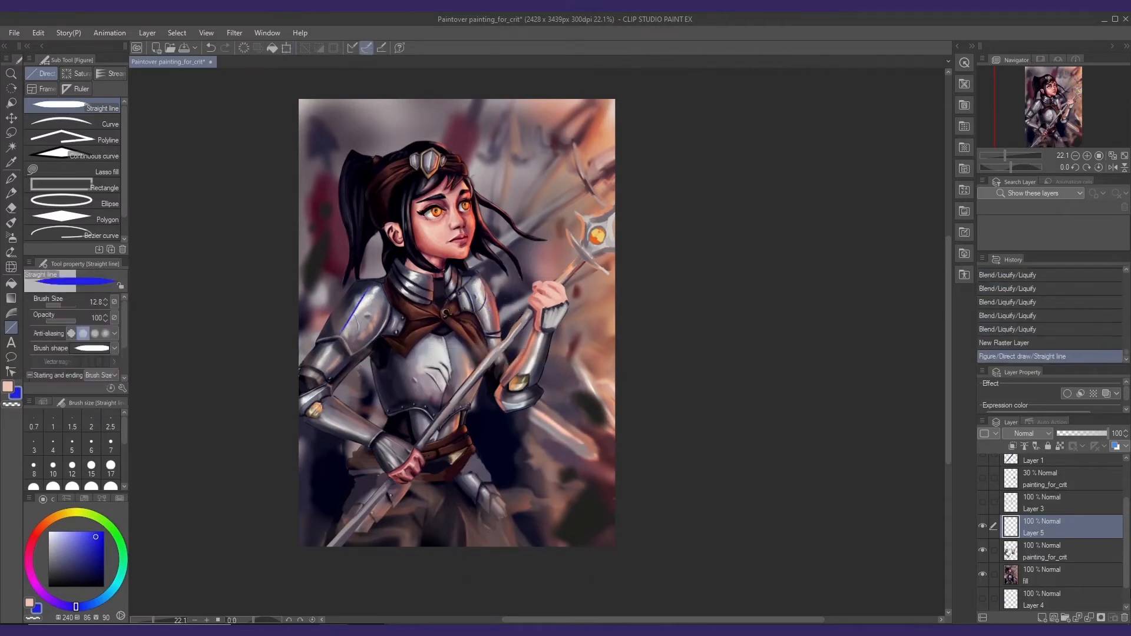
click(1123, 617)
- Save the painting with the corrected upper-arm armour
drag(422, 371, 428, 363)
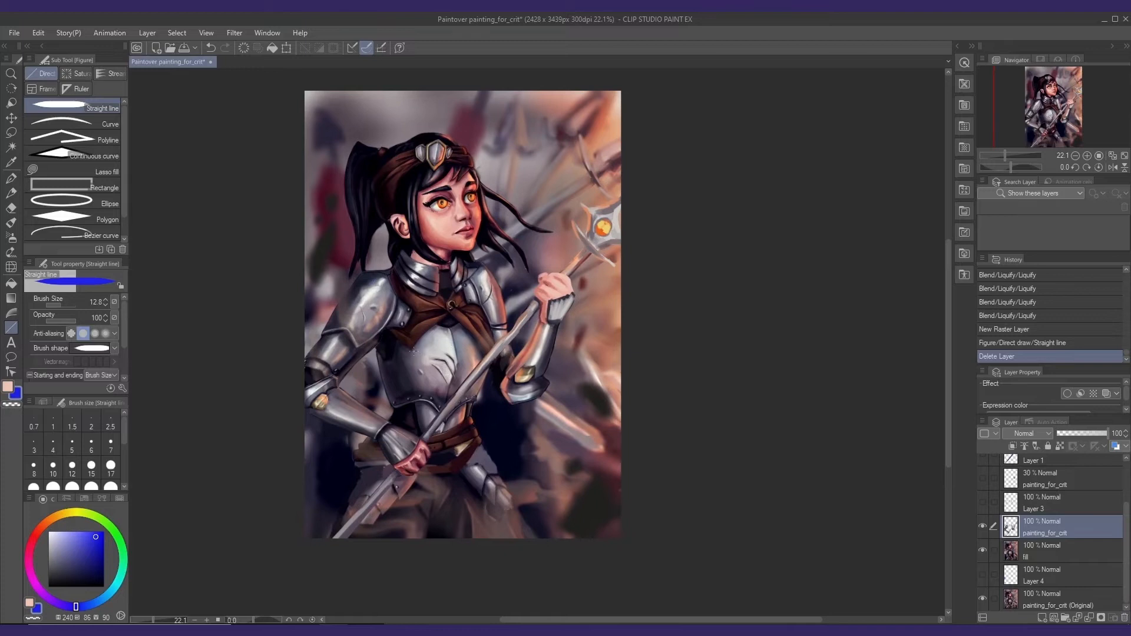
key(p)
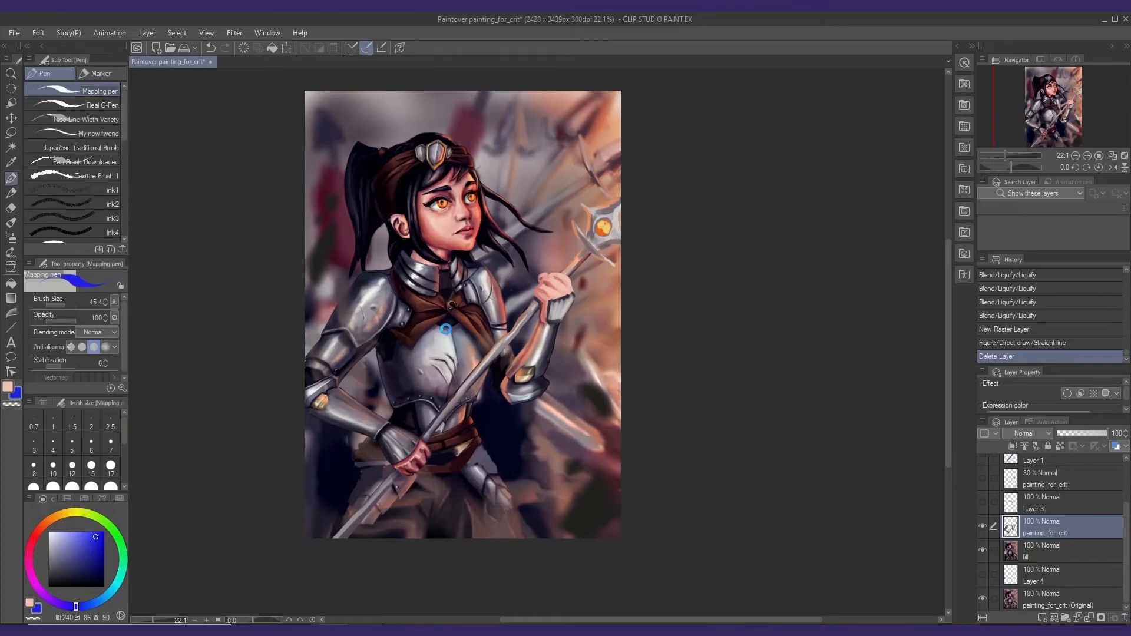
key(ctrl+s)
scroll(458, 330, up, 2)
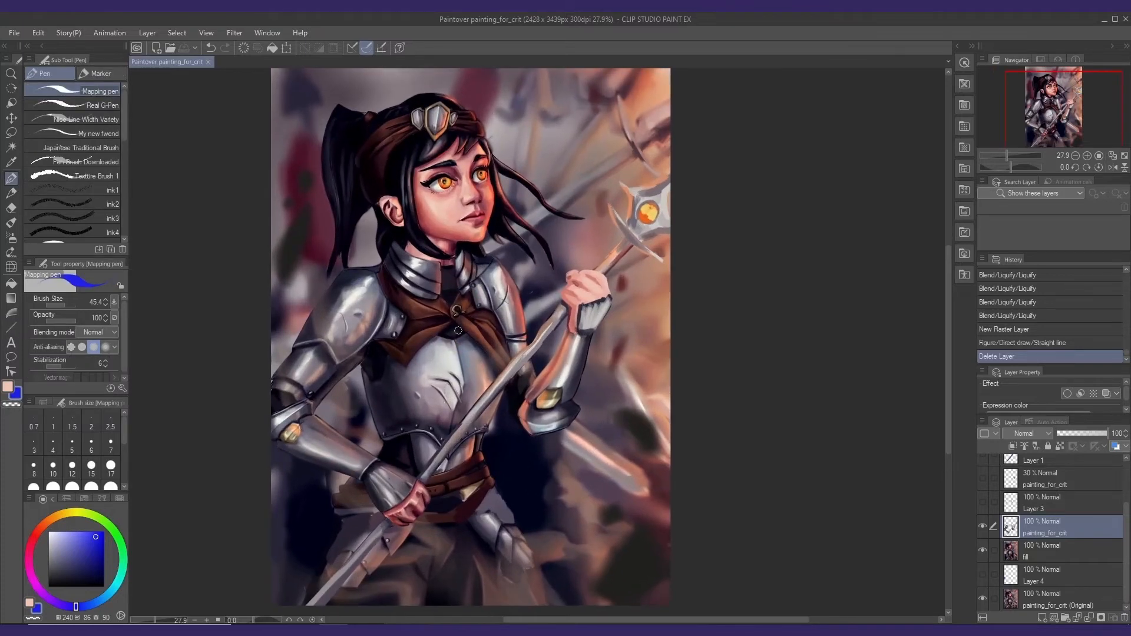
drag(541, 361, 542, 368)
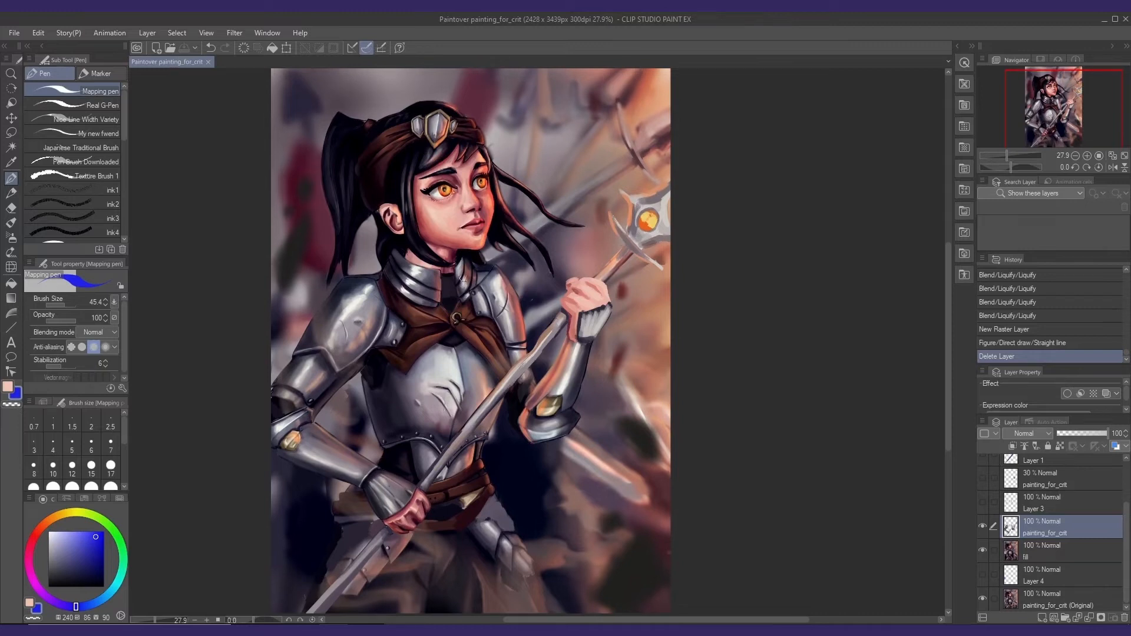
- Fill out the ponytail's lower end with sampled dark hair colour using Blocking Gouache at size 136.1 on a new layer above painting_for_crit
click(1044, 552)
drag(383, 275, 380, 307)
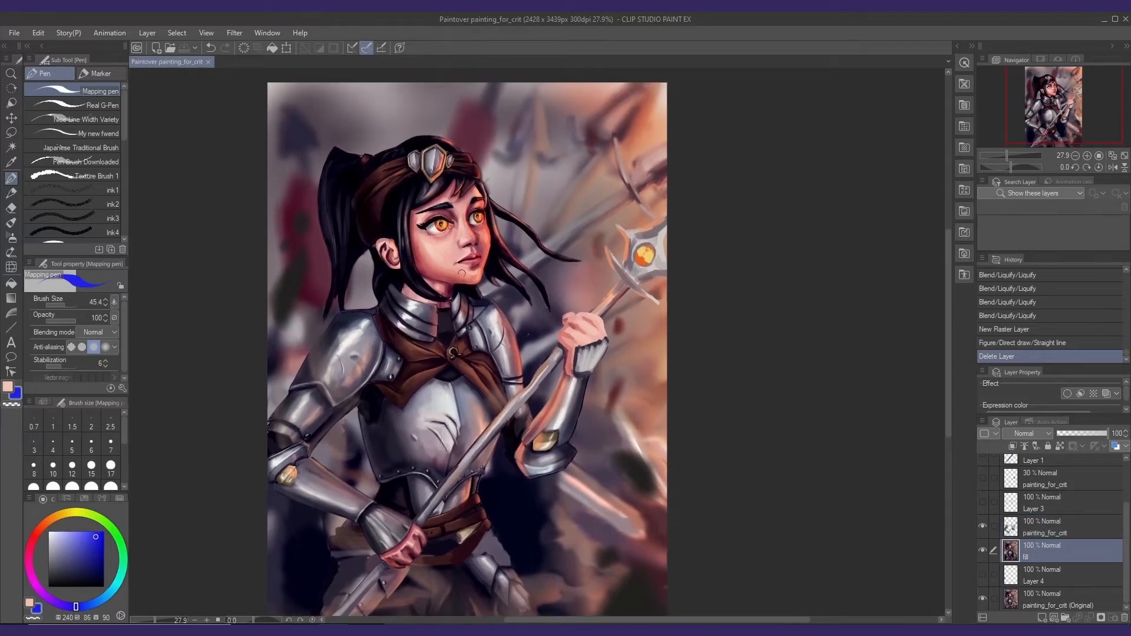
drag(415, 238, 409, 247)
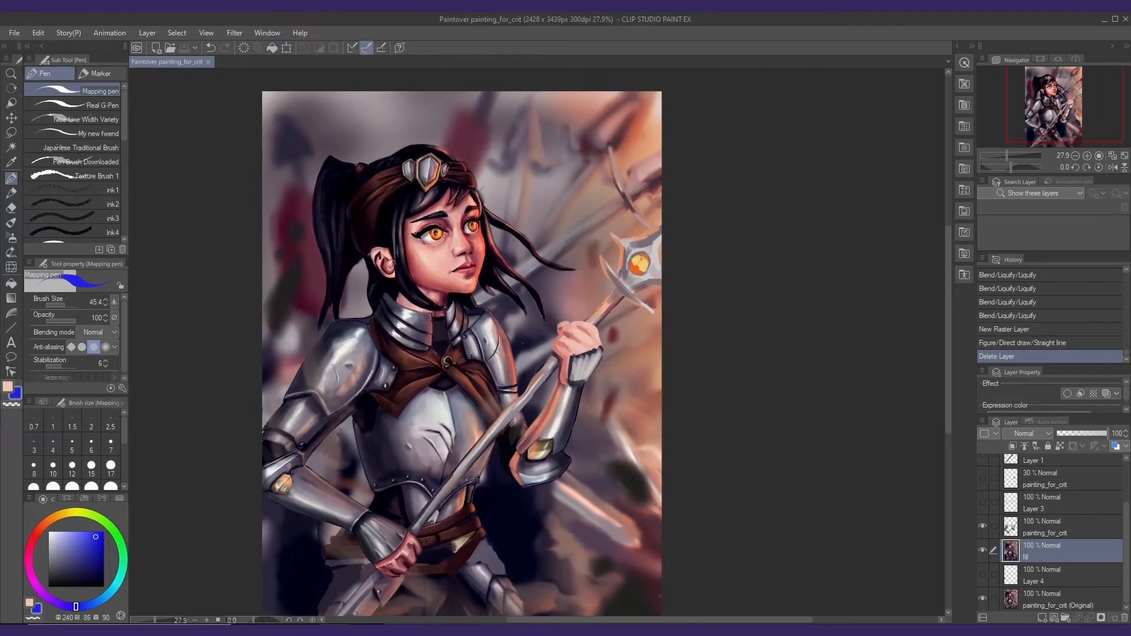
key(b)
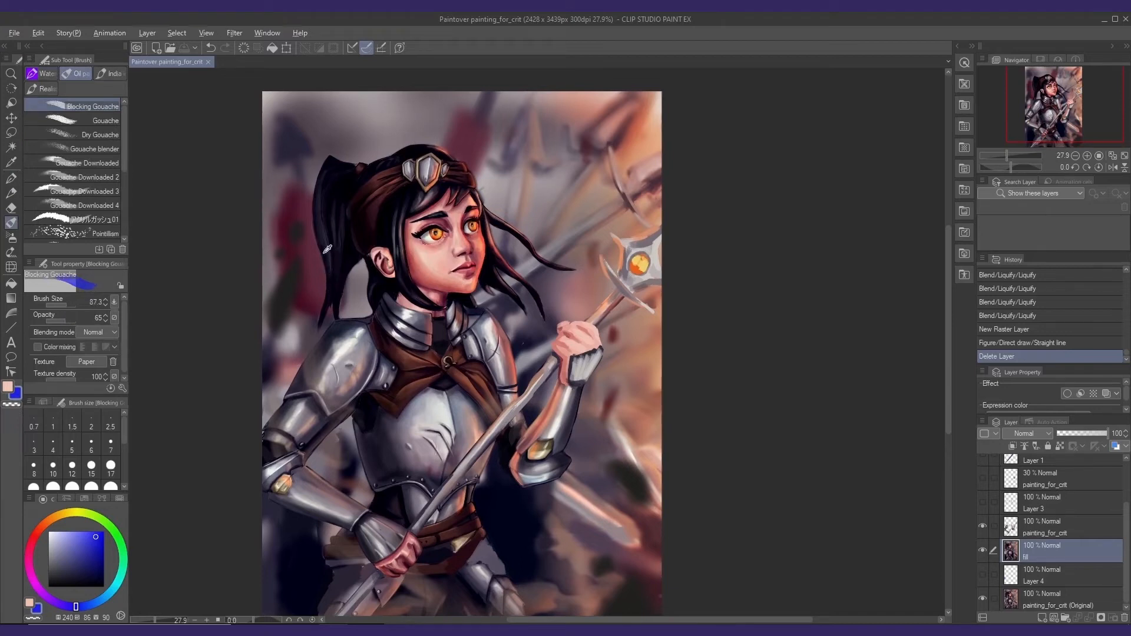
alt+click(327, 249)
drag(341, 260, 339, 267)
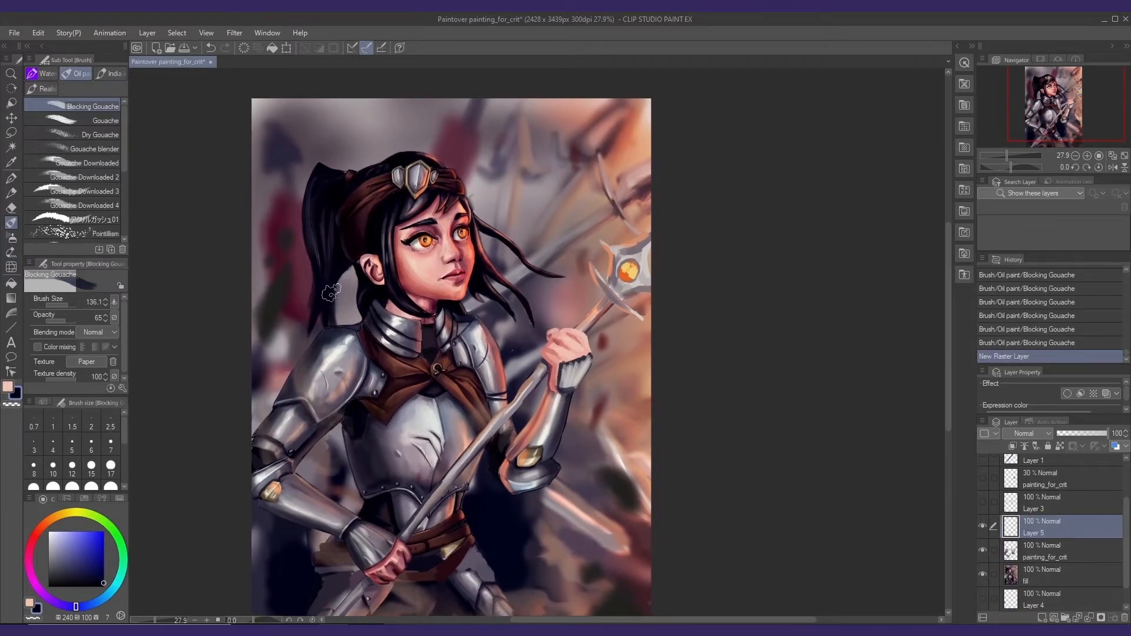
drag(332, 291, 355, 343)
mouse_move(346, 332)
mouse_down()
mouse_move(356, 340)
mouse_move(344, 283)
mouse_up()
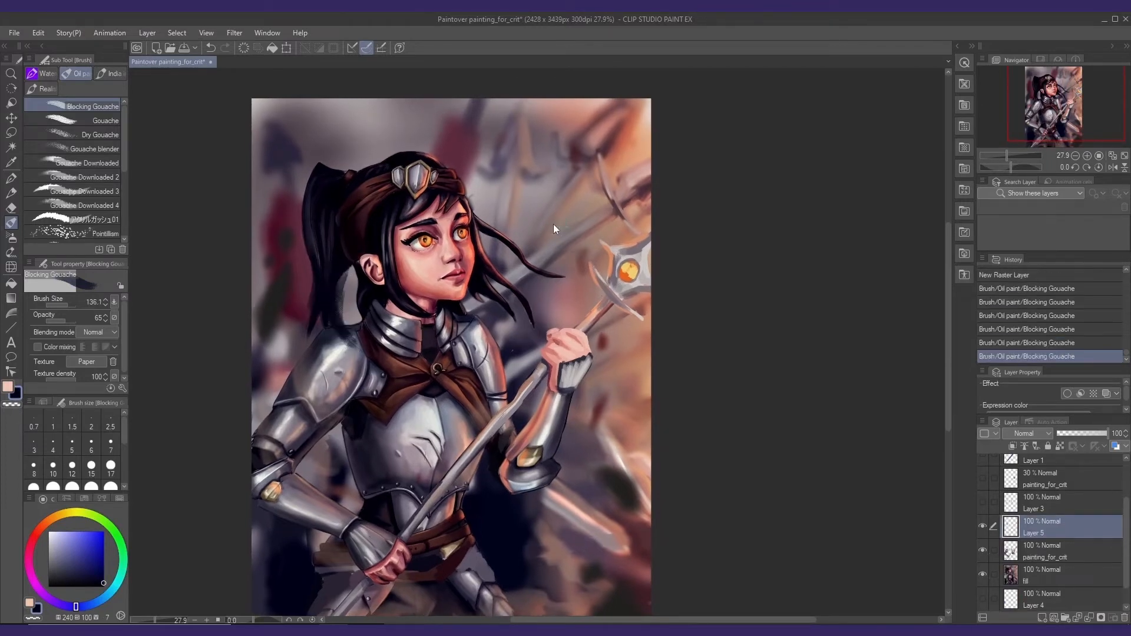
- Thicken the windblown hair strands beside the face with dark Blocking Gouache strokes, undoing the last three
key(bracketleft)
drag(495, 237, 520, 269)
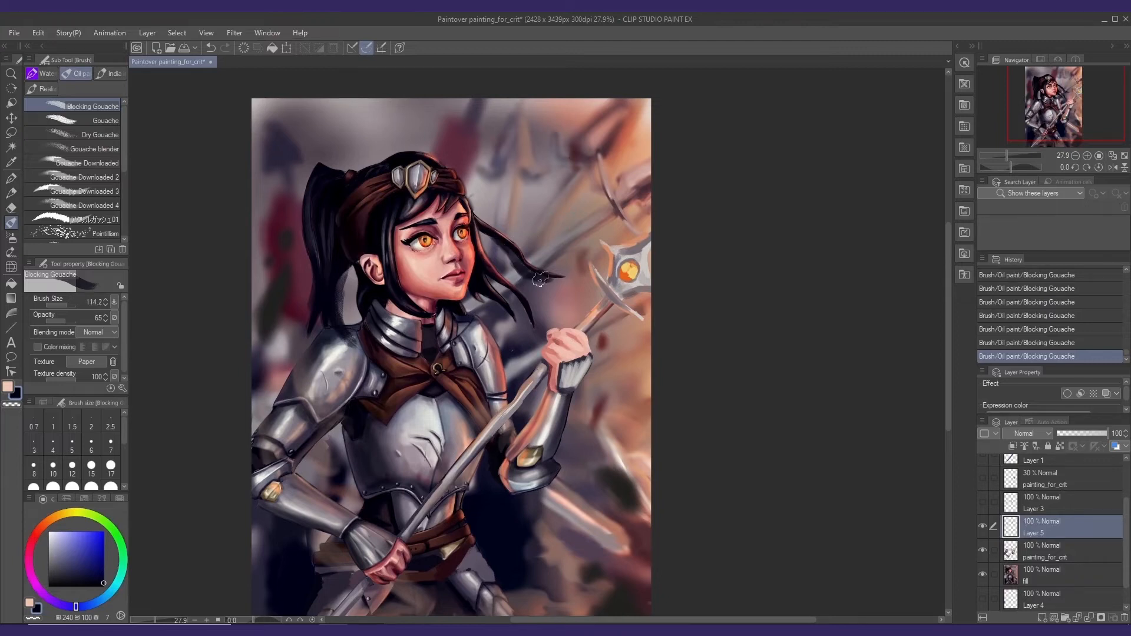
alt+click(491, 267)
drag(484, 261, 548, 293)
key(bracketright)
key(bracketright)
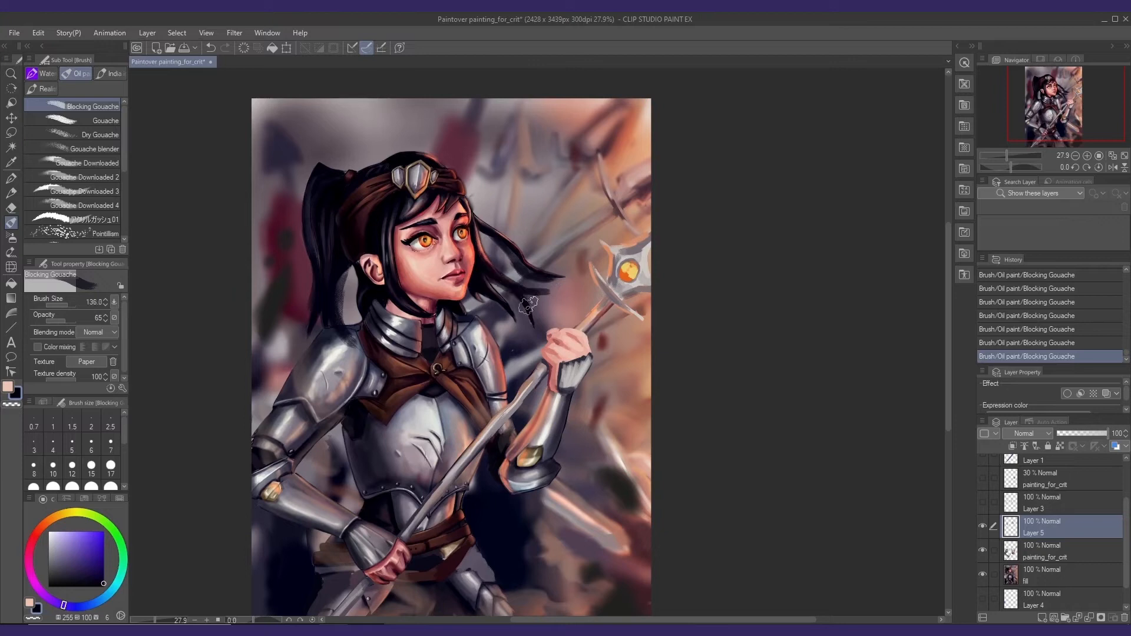
key(ctrl+z)
key(ctrl+z)
key(ctrl+z)
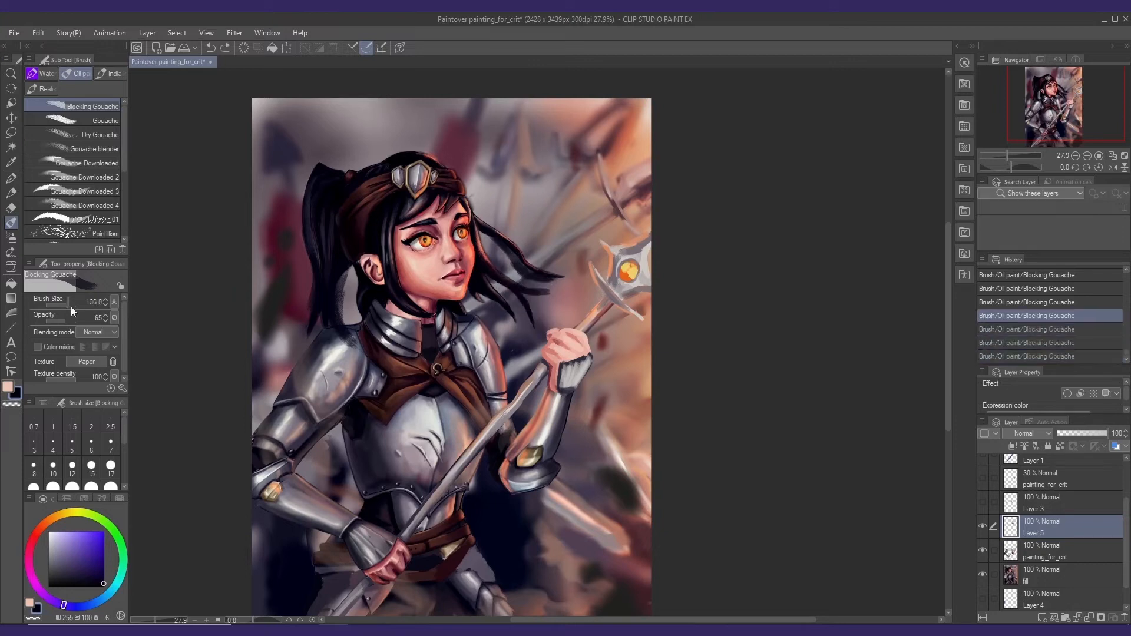
- Repaint the lower windblown strands at opacity 84 and size 107.1, and trim them with the Kneaded eraser
click(70, 321)
alt+click(497, 275)
key(bracketleft)
key(bracketleft)
drag(490, 272, 536, 328)
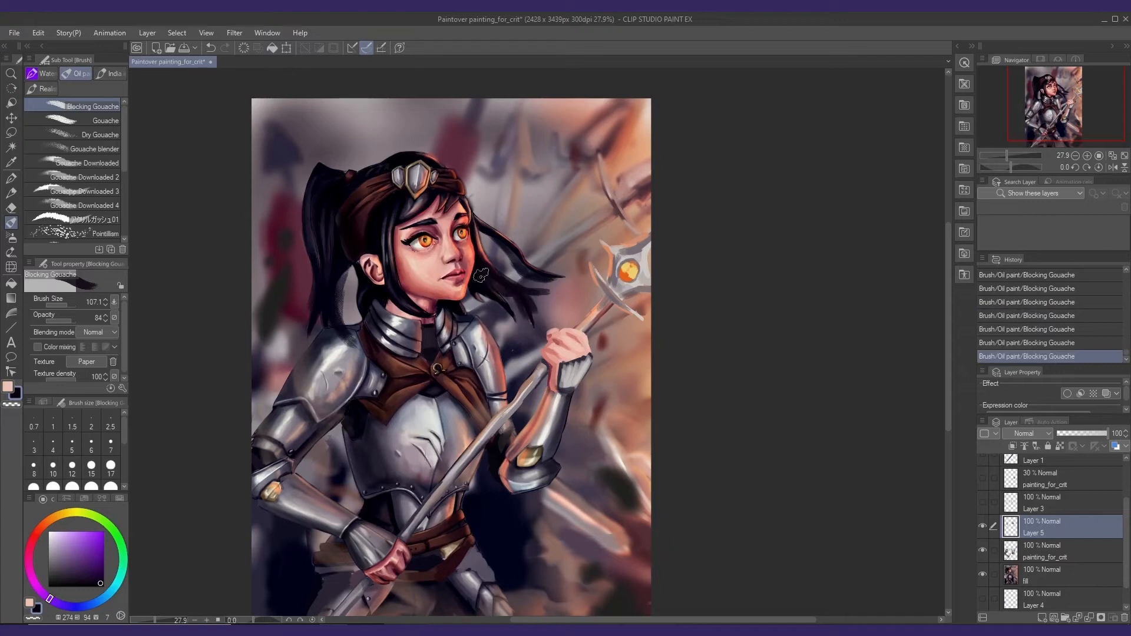
key(e)
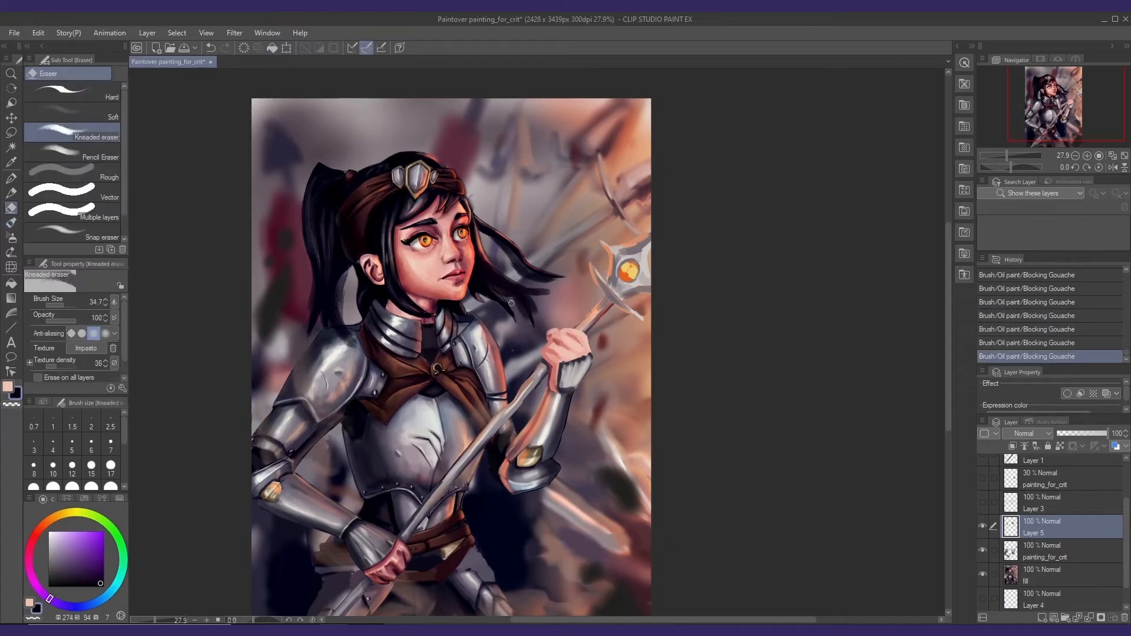
mouse_move(512, 303)
mouse_down()
mouse_move(531, 317)
mouse_move(529, 294)
mouse_move(545, 307)
mouse_move(504, 279)
mouse_up()
- Add dark hair strands from the temple along the upper windblown lock with Blocking Gouache, lowering the opacity to 48
key(b)
key(bracketleft)
key(bracketleft)
alt+click(492, 238)
drag(465, 224, 487, 241)
drag(469, 229, 505, 243)
key(bracketleft)
drag(72, 321, 61, 321)
drag(483, 233, 509, 243)
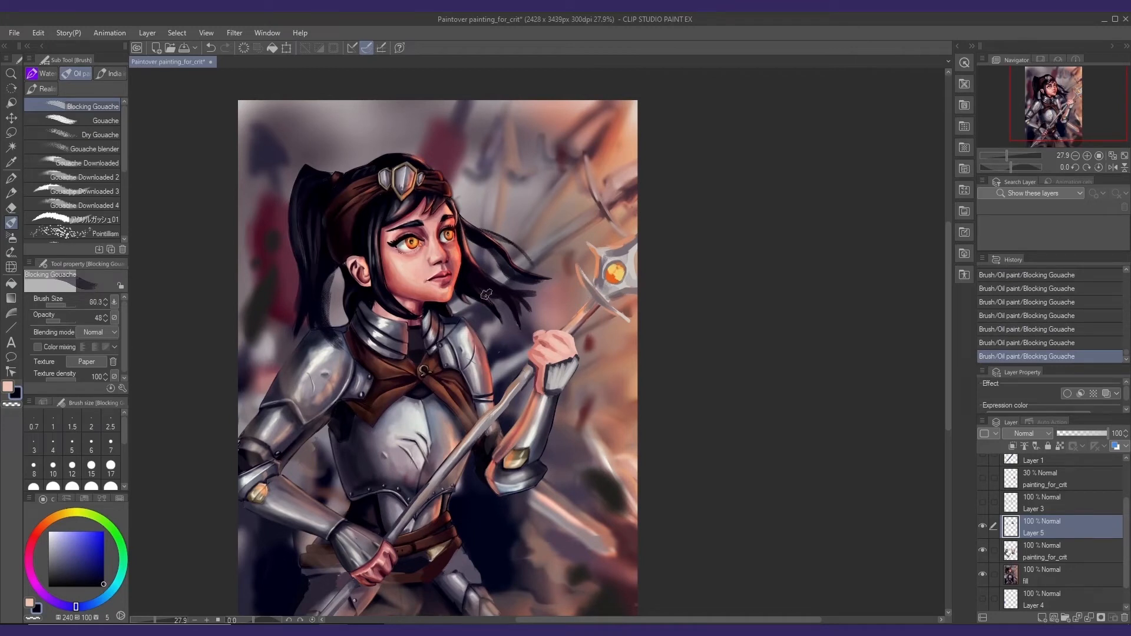
- Trim the ponytail's inner edge behind the neck with the Kneaded eraser at size 34.7
key(bracketright)
key(bracketright)
key(alt+e)
key(Escape)
key(e)
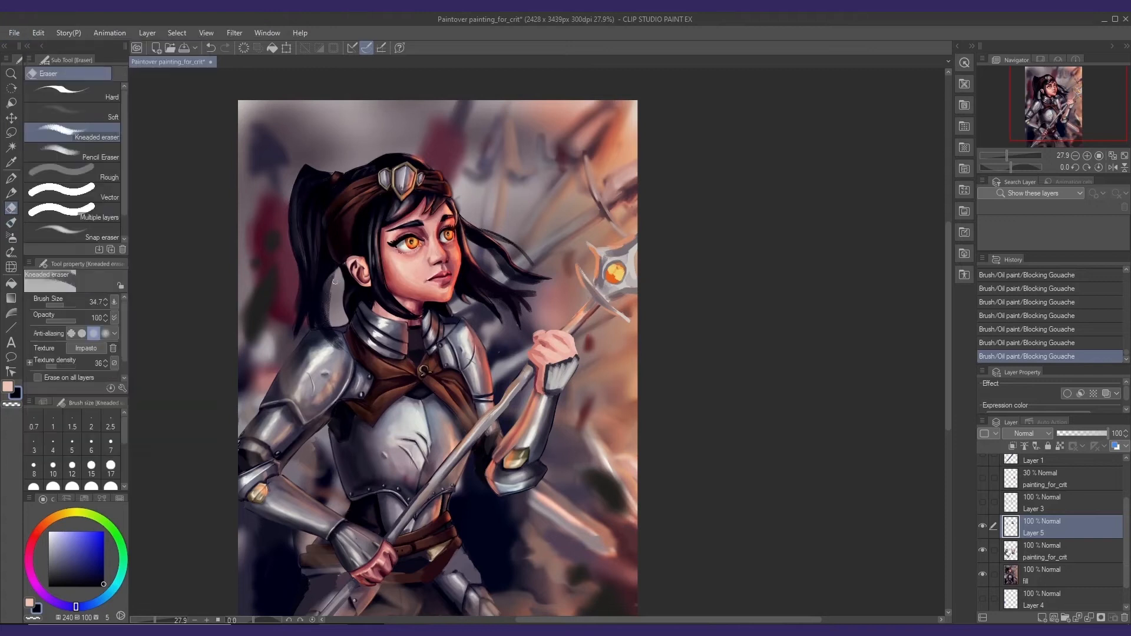
drag(336, 305, 334, 317)
drag(335, 300, 331, 315)
drag(332, 294, 329, 309)
key(j)
key(b)
drag(505, 273, 505, 276)
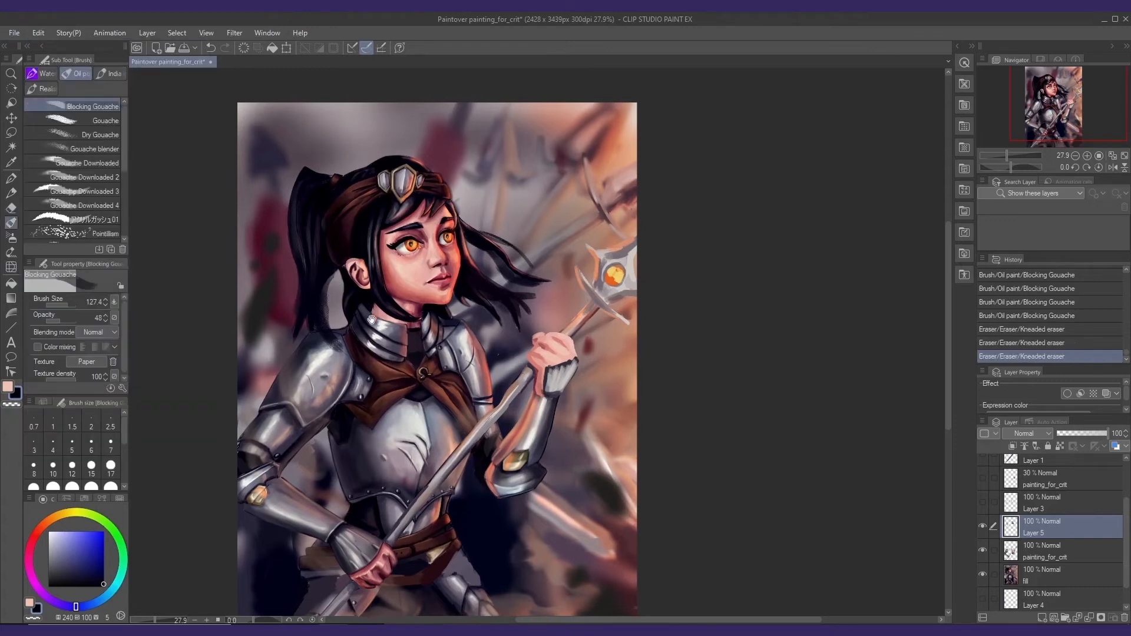
drag(446, 307, 446, 309)
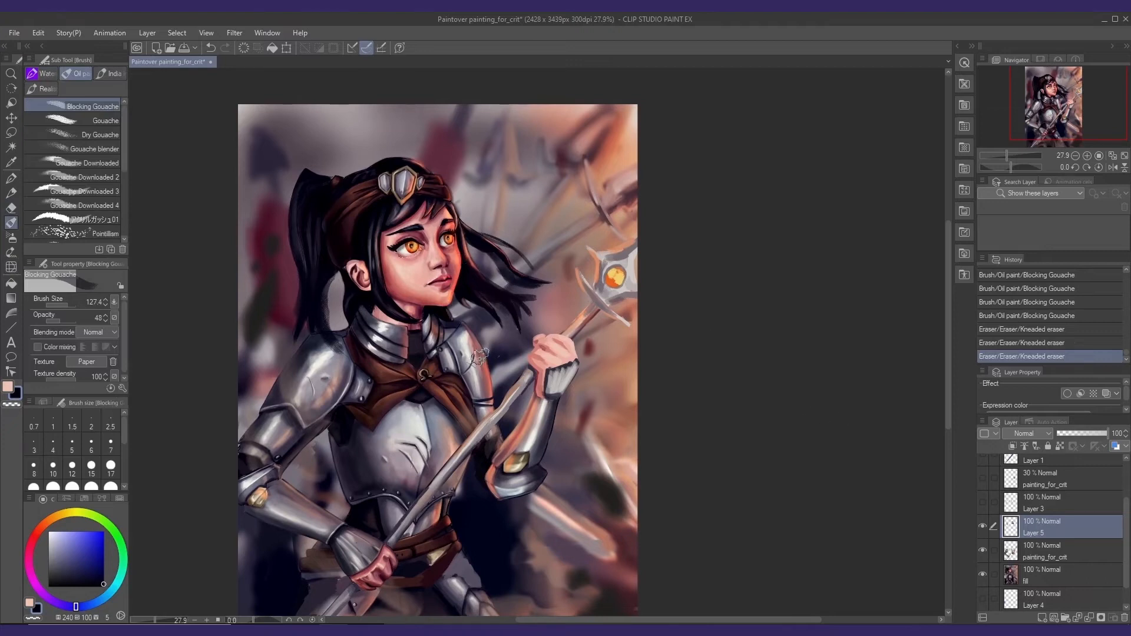
- Circle the ponytail and the windblown hair in blue with the Mapping pen at size 45.4, and undo both circles
key(p)
click(92, 532)
mouse_move(421, 316)
mouse_down()
mouse_move(577, 283)
mouse_move(446, 328)
mouse_up()
drag(318, 327, 373, 295)
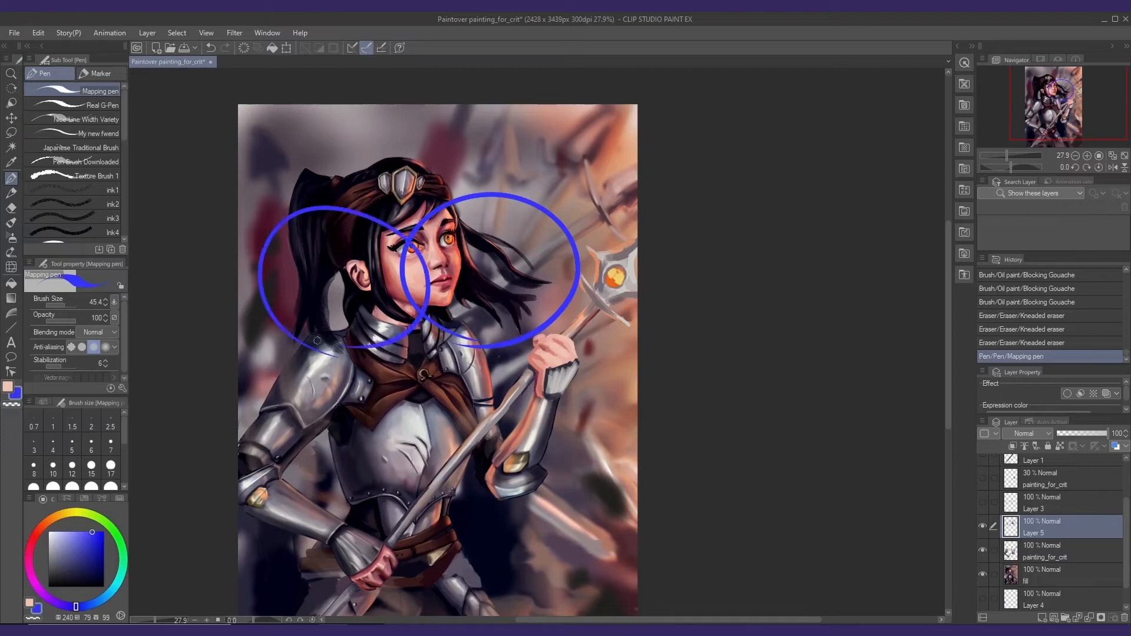
key(ctrl+z)
key(ctrl+z)
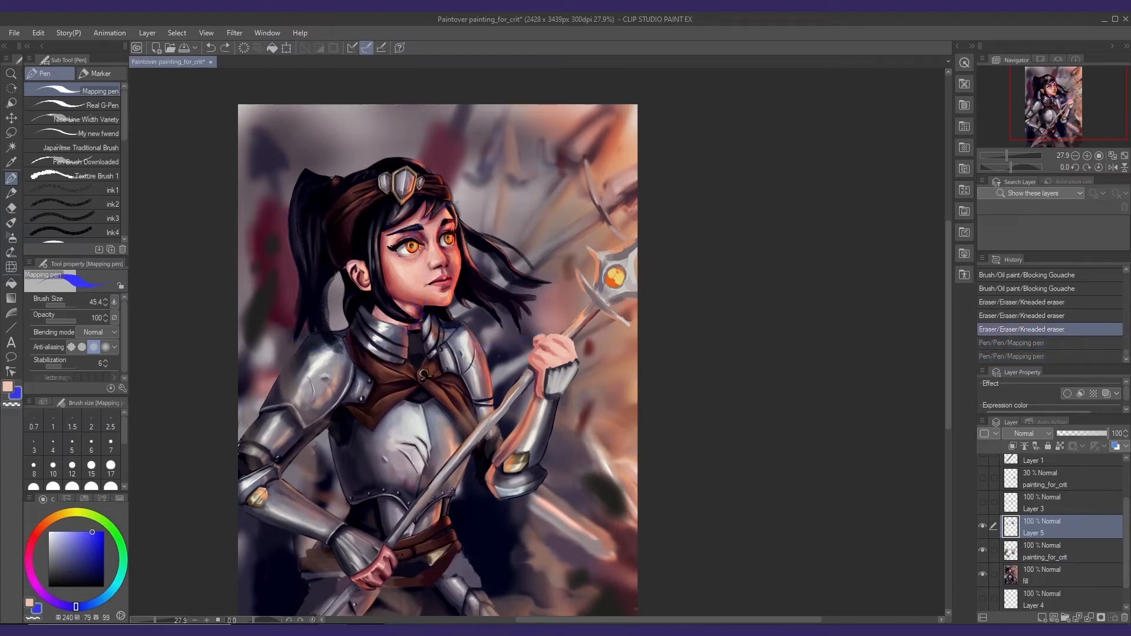
- Paint a dark lock of hair falling across the cheek in front of the ear with Blocking Gouache at opacity 48, undoing unwanted strokes
key(b)
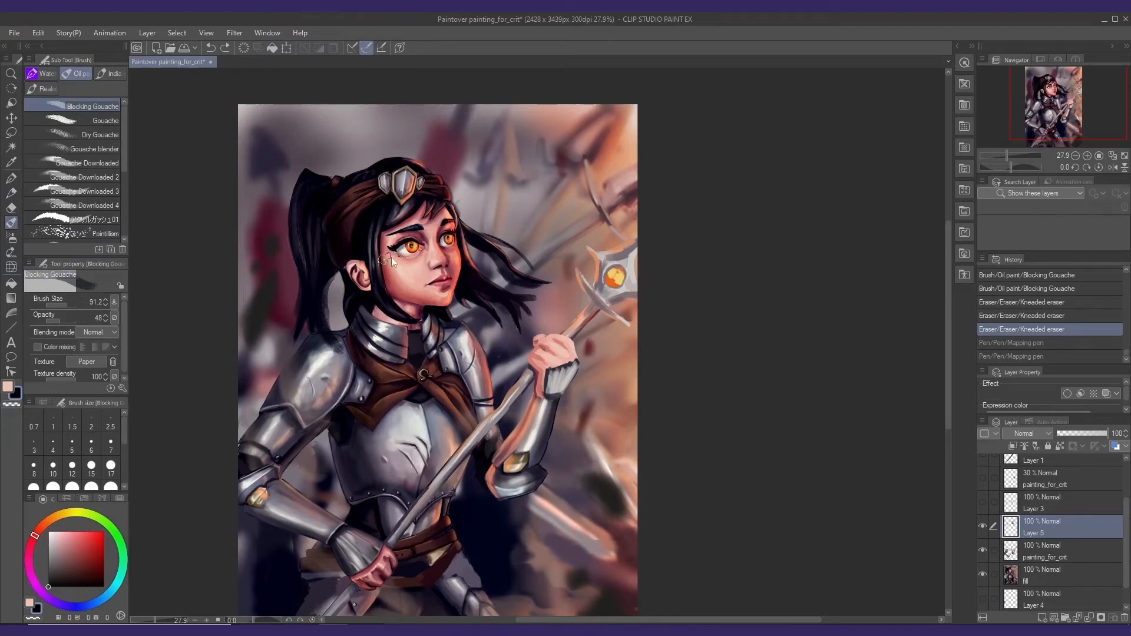
drag(375, 238, 427, 292)
mouse_move(407, 277)
mouse_down()
mouse_move(432, 289)
mouse_move(397, 262)
mouse_move(419, 286)
mouse_up()
alt+click(380, 254)
key(ctrl+z)
key(ctrl+z)
drag(383, 241, 399, 272)
mouse_move(393, 262)
mouse_down()
mouse_move(432, 306)
mouse_move(392, 282)
mouse_move(418, 282)
mouse_move(387, 258)
mouse_move(427, 291)
mouse_move(437, 326)
mouse_up()
key(ctrl+z)
key(ctrl+z)
alt+click(381, 269)
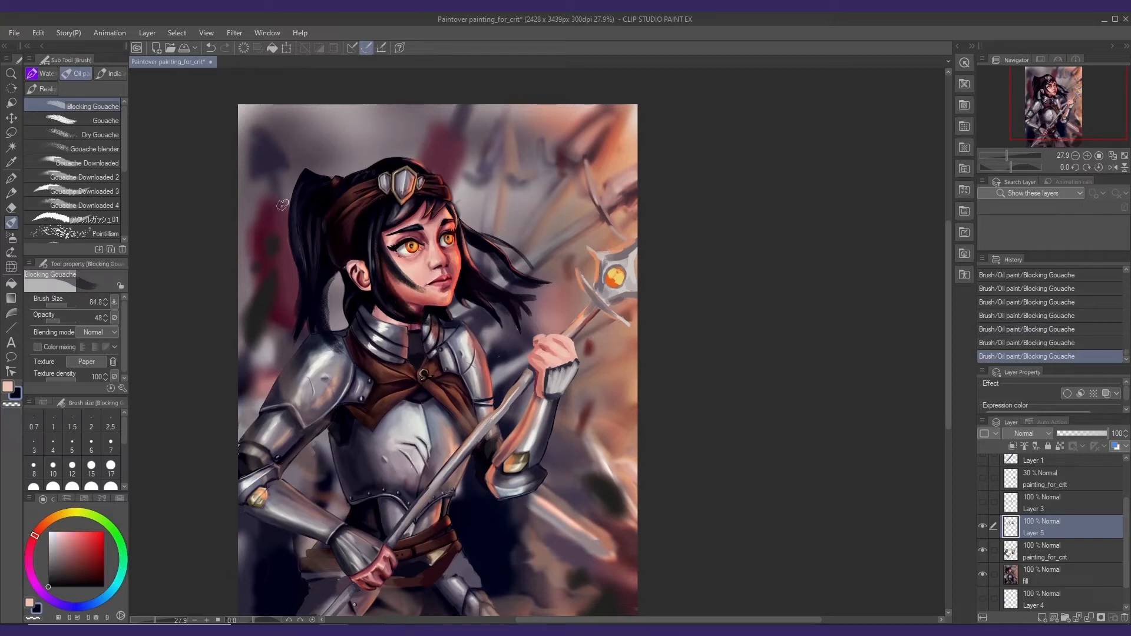
- Touch up the ponytail with sampled colour at size 84.8 and reshape its lower end with Liquify
alt+click(326, 322)
mouse_move(315, 295)
mouse_down()
mouse_move(325, 338)
mouse_move(330, 323)
mouse_move(315, 307)
mouse_up()
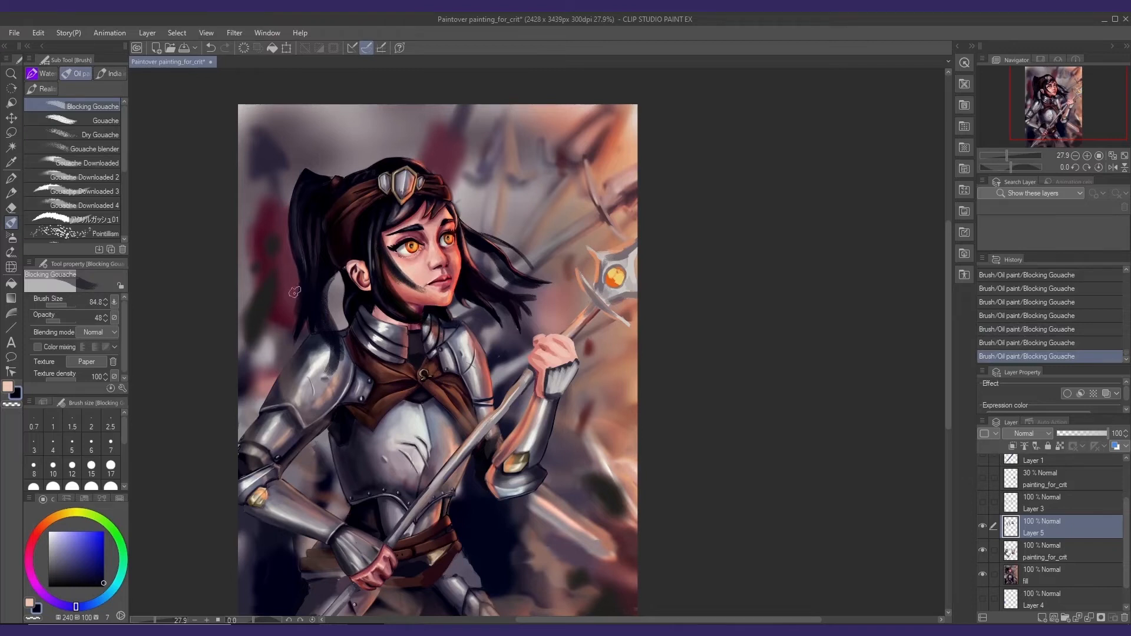
key(j)
mouse_move(309, 306)
mouse_down()
mouse_move(289, 298)
mouse_move(280, 307)
mouse_move(293, 293)
mouse_move(313, 304)
mouse_move(335, 353)
mouse_up()
- Merge Layer 5 and painting_for_crit down into the fill layer, erasing stray paint around the ponytail's tip
click(1058, 579)
key(bracketleft)
click(1046, 522)
click(1044, 549)
key(ctrl+e)
click(1044, 531)
key(e)
drag(337, 354, 341, 331)
key(ctrl+e)
- Paint dark hair strands falling from behind the ear over the collar and shoulder with Blocking Gouache at size 84.8
key(b)
alt+click(319, 314)
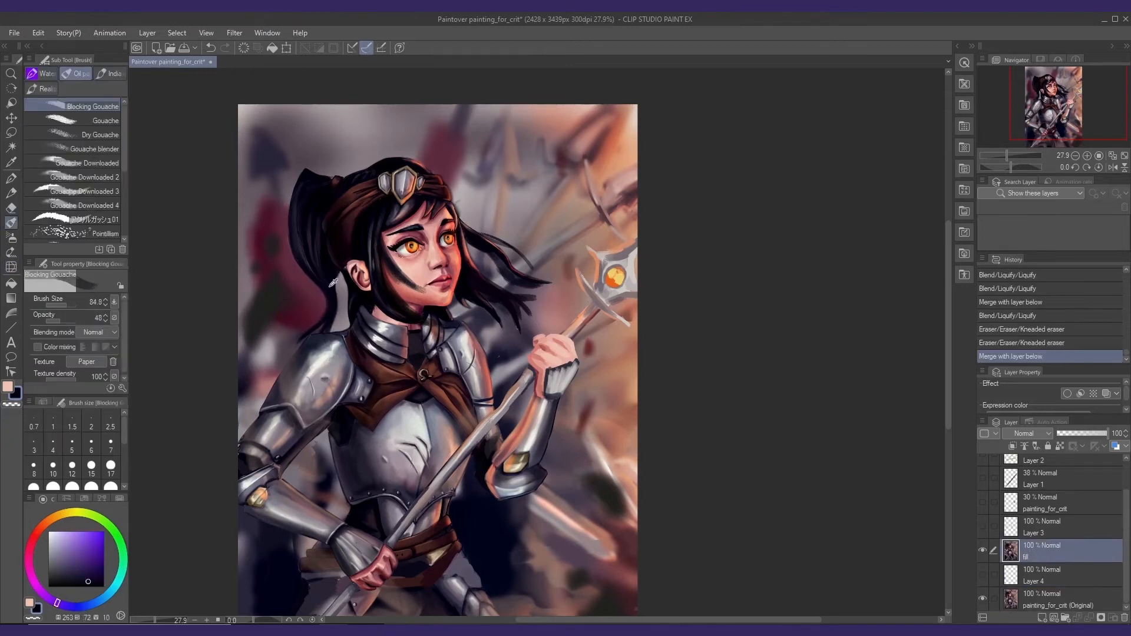
drag(333, 284, 338, 321)
drag(335, 288, 330, 324)
mouse_move(337, 290)
mouse_down()
mouse_move(331, 330)
mouse_move(349, 330)
mouse_move(339, 357)
mouse_up()
alt+click(339, 286)
drag(346, 328, 342, 356)
drag(340, 333, 338, 358)
- Stroke a sampled warm tone along the windblown strand beside the face with a smaller brush, undoing the last two strokes
alt+click(460, 255)
key(bracketleft)
key(bracketleft)
mouse_move(465, 252)
mouse_down()
mouse_move(523, 246)
mouse_move(532, 268)
mouse_up()
key(ctrl+z)
key(ctrl+z)
- Try to paint a strand between the fringe and the near eye, and undo the last four strokes
alt+click(368, 232)
mouse_move(423, 251)
mouse_down()
mouse_move(411, 251)
mouse_move(402, 206)
mouse_move(427, 218)
mouse_move(413, 219)
mouse_up()
alt+click(397, 225)
key(bracketleft)
key(ctrl+z)
key(ctrl+z)
key(ctrl+z)
key(ctrl+z)
- Paint thin flyaway hair strands from the temple with sampled dark colour using Blocking Gouache at size 35 and opacity 50
click(61, 321)
alt+click(430, 211)
alt+click(419, 218)
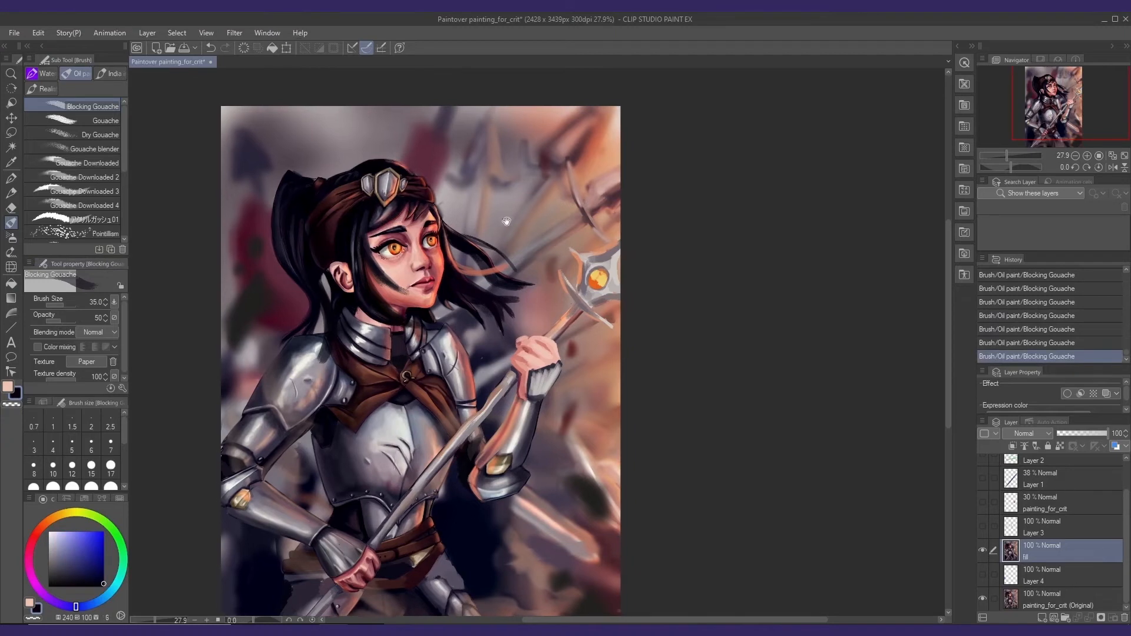
drag(506, 222, 505, 219)
drag(440, 212, 498, 222)
drag(378, 269, 382, 269)
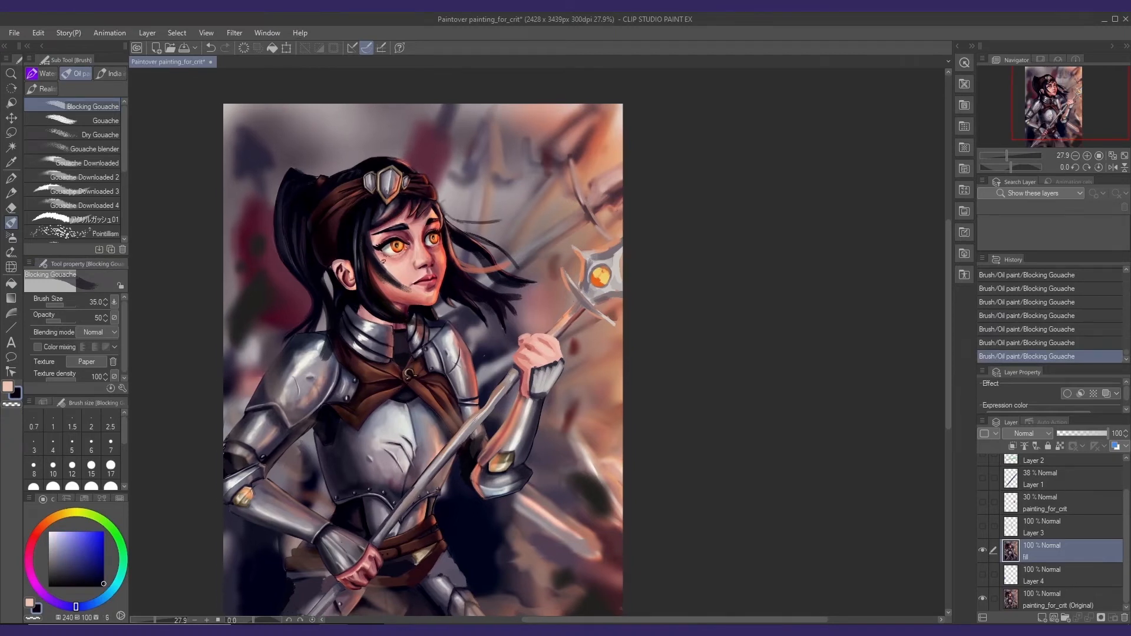
- Undo the last two strokes and touch up the dark hair between the ear and cheek with Blocking Gouache
drag(316, 209, 321, 209)
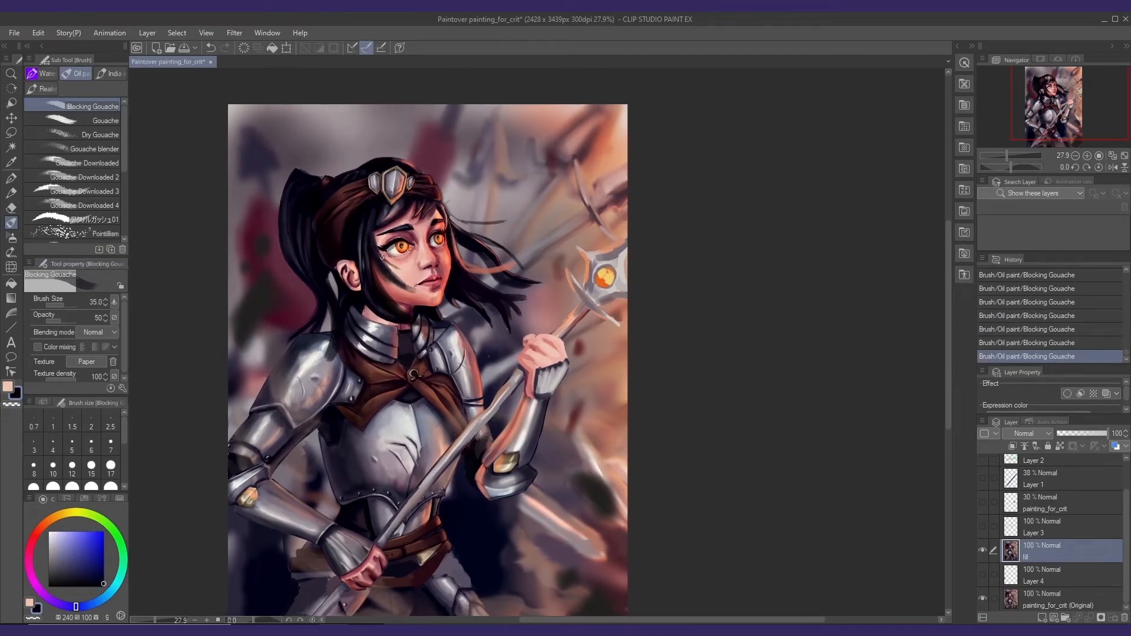
drag(397, 287, 394, 290)
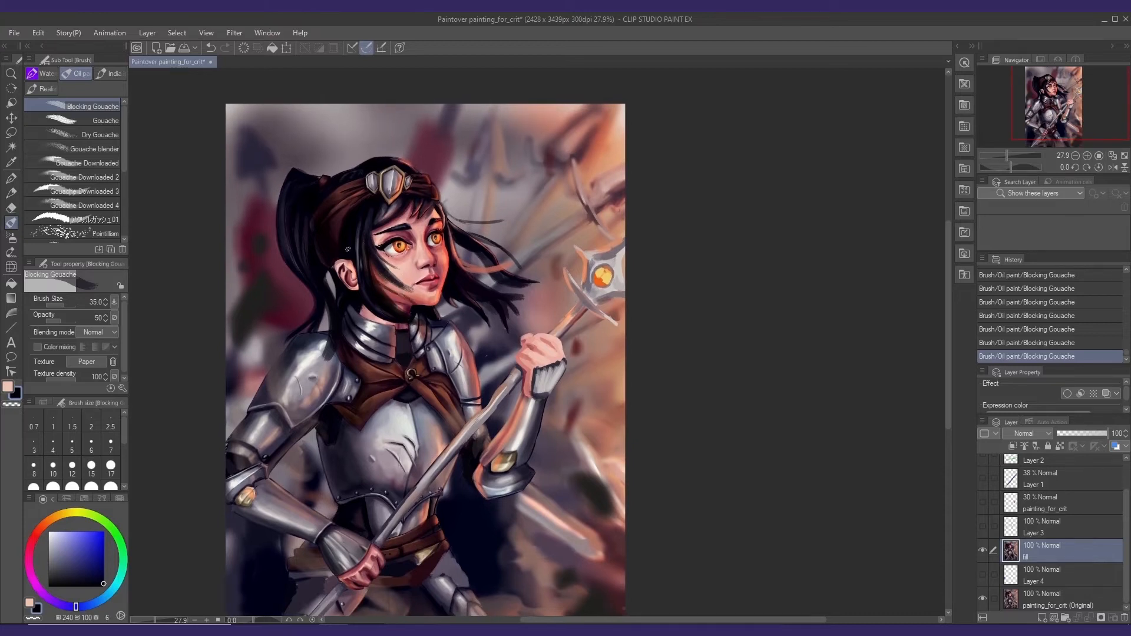
key(ctrl+z)
key(ctrl+z)
drag(345, 264, 381, 287)
key(bracketleft)
- Try to trim the windblown hair tips with the Kneaded eraser and reshape the upper strand with Liquify
key(e)
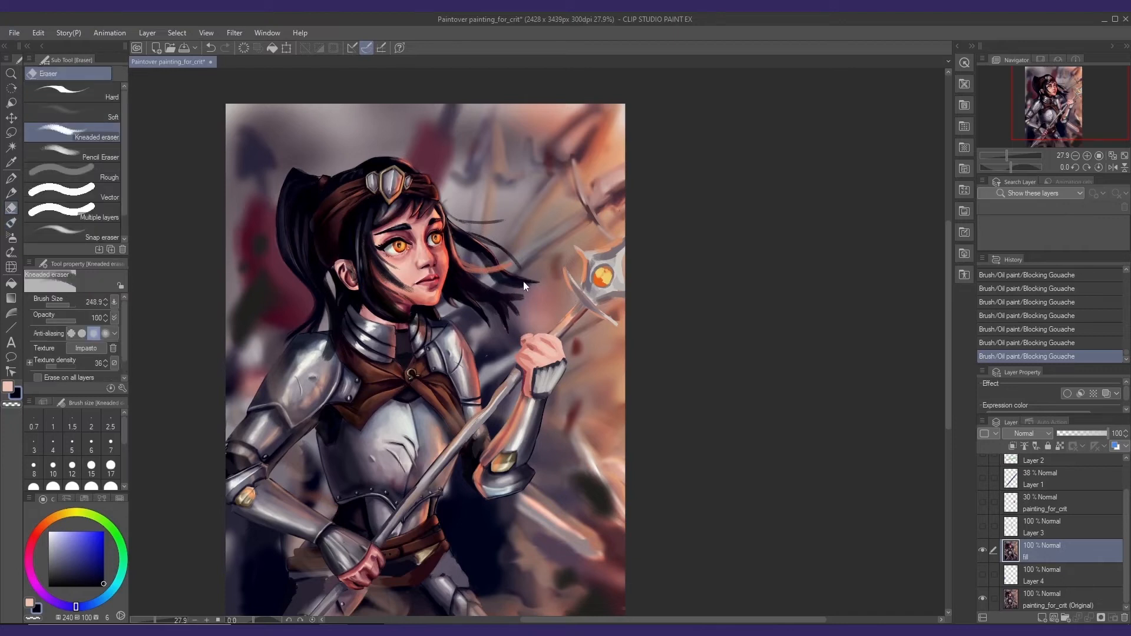
drag(501, 283, 536, 286)
key(b)
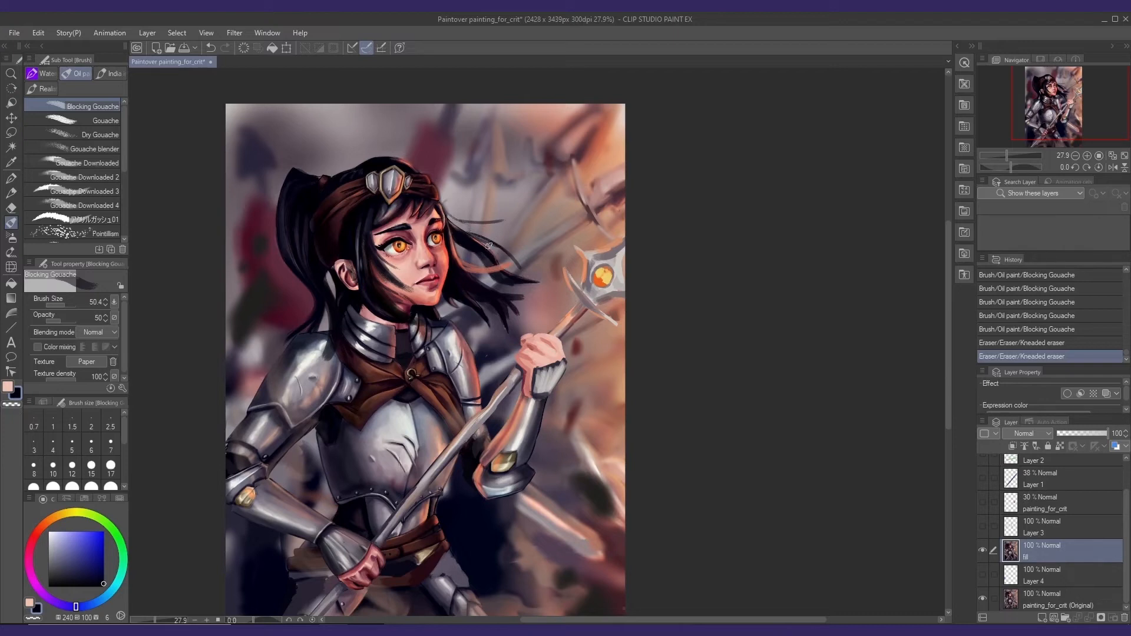
key(j)
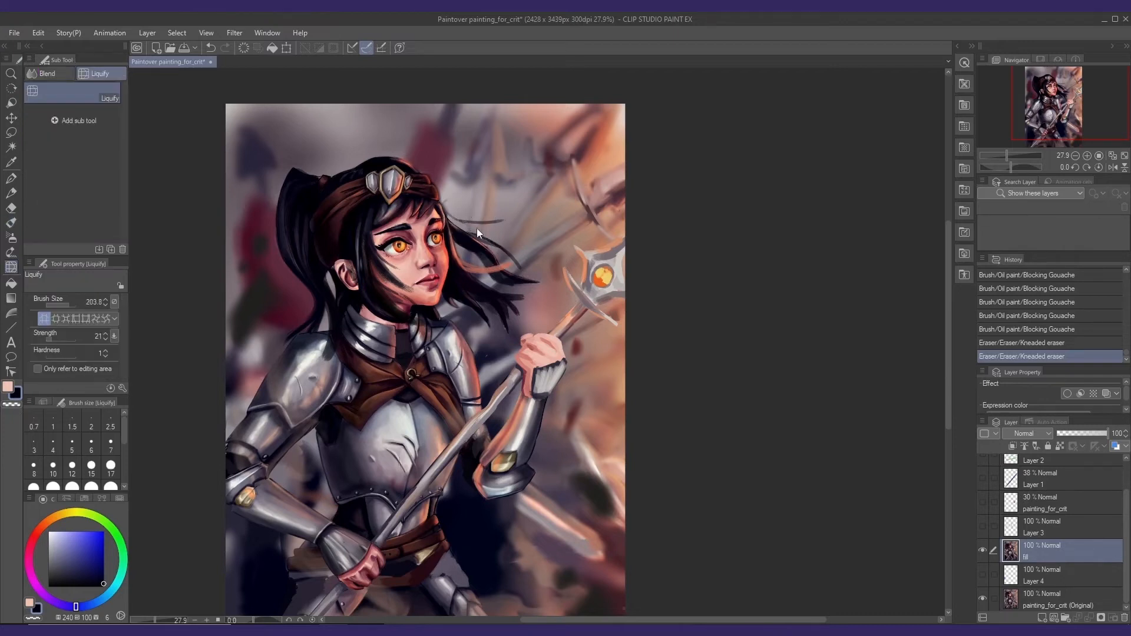
mouse_move(476, 229)
mouse_down()
mouse_move(506, 271)
mouse_move(466, 242)
mouse_move(495, 218)
mouse_move(490, 257)
mouse_move(487, 226)
mouse_move(486, 242)
mouse_up()
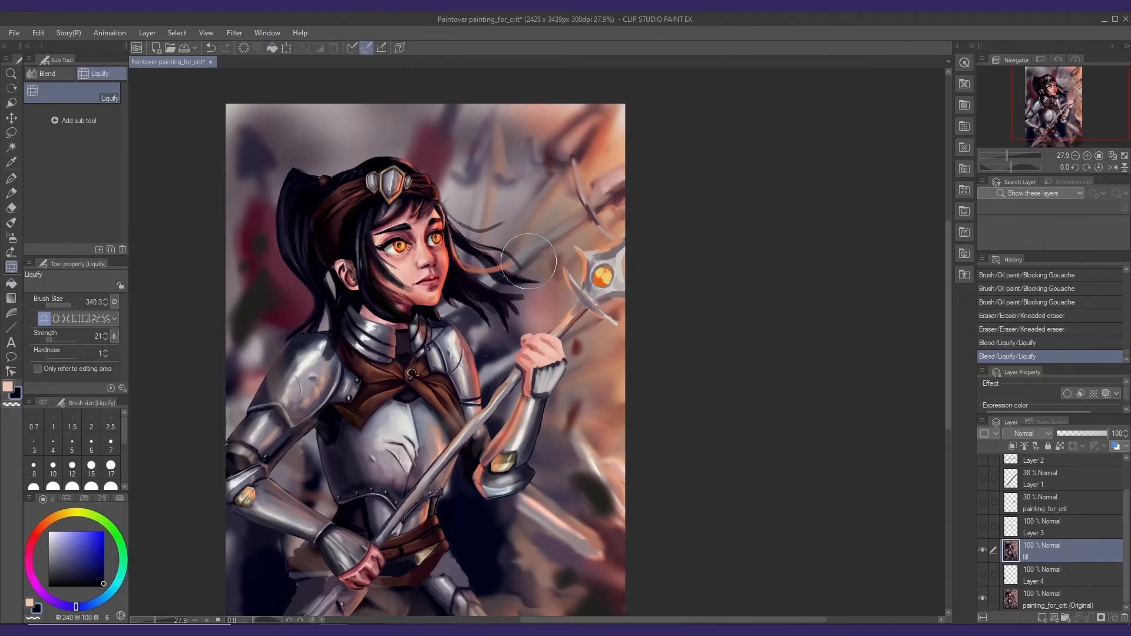
key(ctrl+z)
key(ctrl+z)
key(ctrl+z)
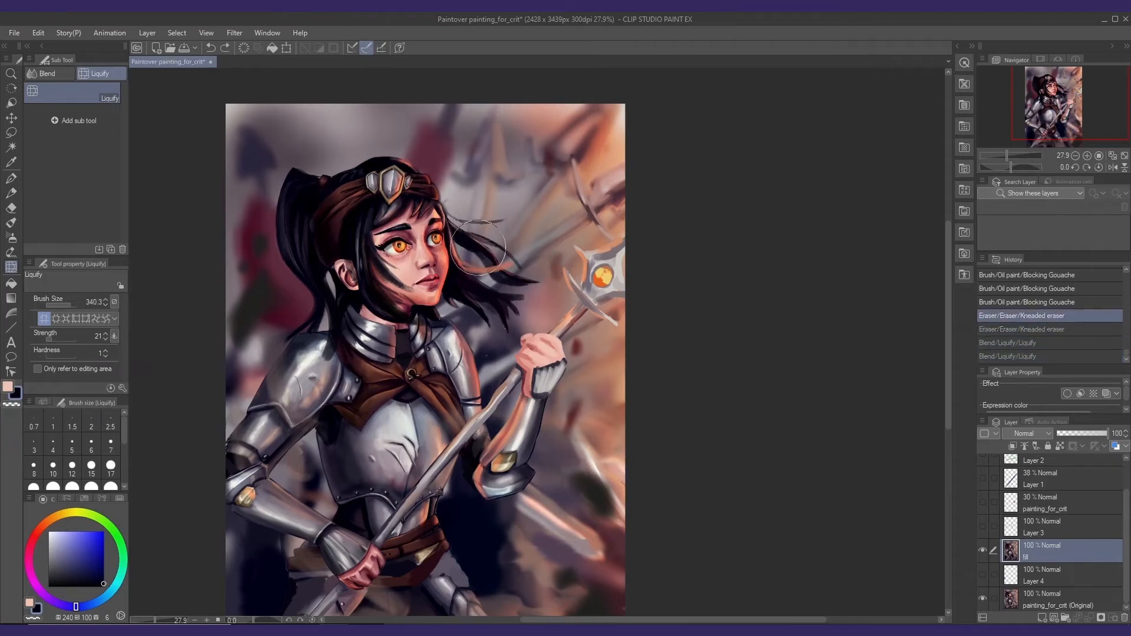
- Try to bend the windblown strands with Liquify at size 297.4 and trim them with the Kneaded eraser at size 130.7
key(bracketleft)
mouse_move(478, 246)
mouse_down()
mouse_move(471, 253)
mouse_move(495, 233)
mouse_move(491, 249)
mouse_up()
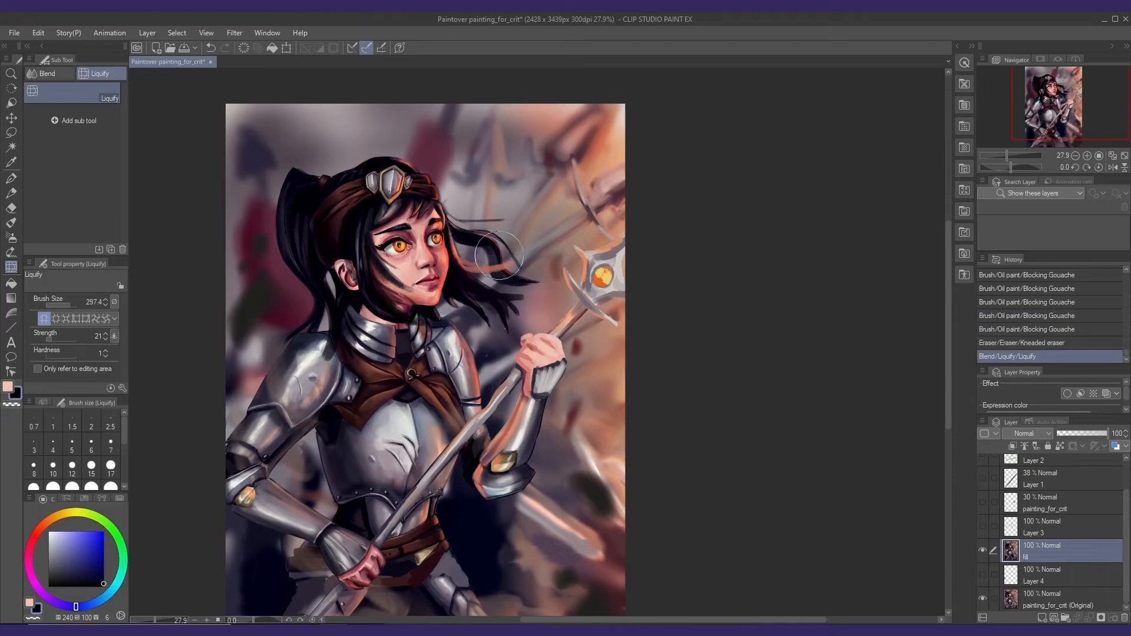
mouse_move(480, 274)
mouse_down()
mouse_move(498, 272)
mouse_move(497, 261)
mouse_move(530, 277)
mouse_up()
key(e)
key(ctrl+z)
key(ctrl+z)
key(ctrl+z)
key(ctrl+z)
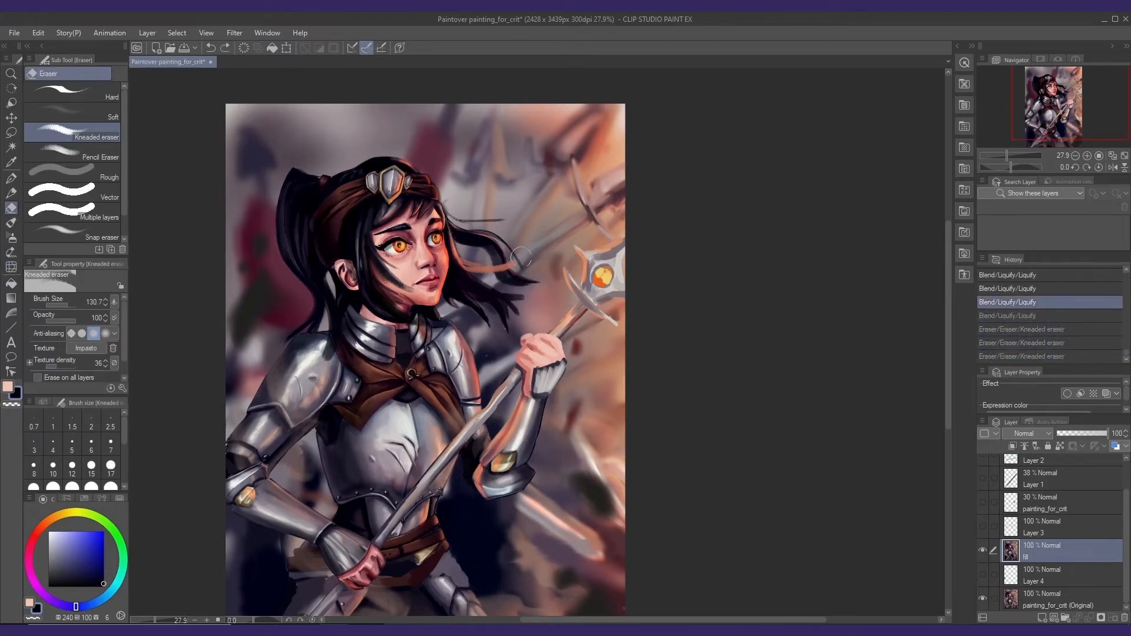
key(ctrl+z)
key(ctrl+z)
key(ctrl+z)
key(ctrl+z)
key(ctrl+z)
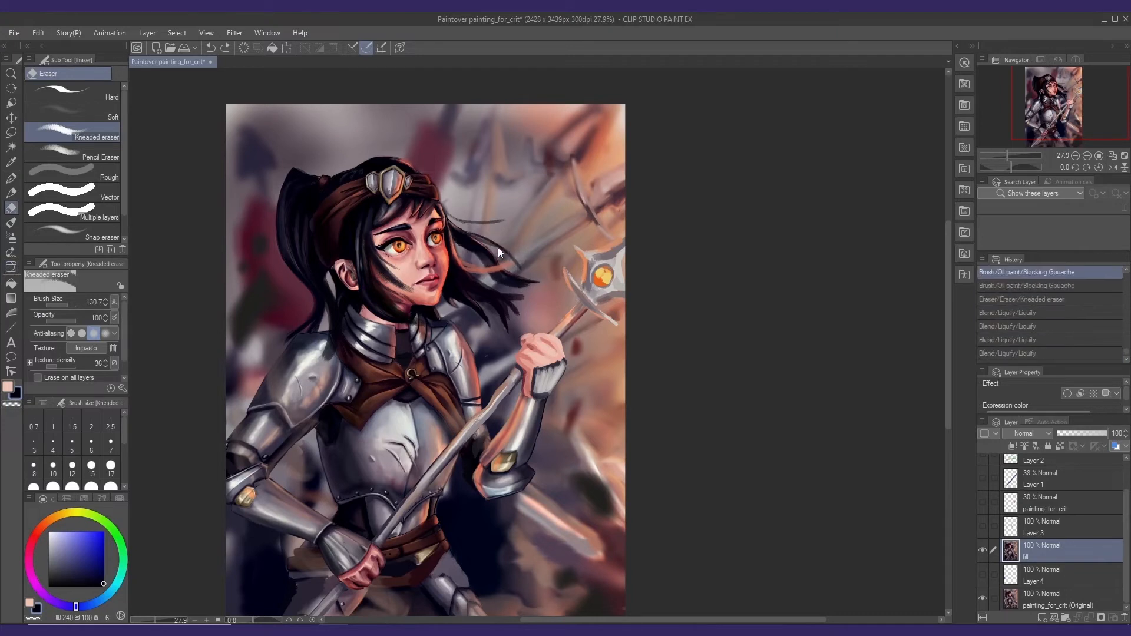
- Paint a long curved strand extending the upper windblown hair toward the mace with Blocking Gouache at size 50.4 and opacity 50, redoing it until it flows
key(b)
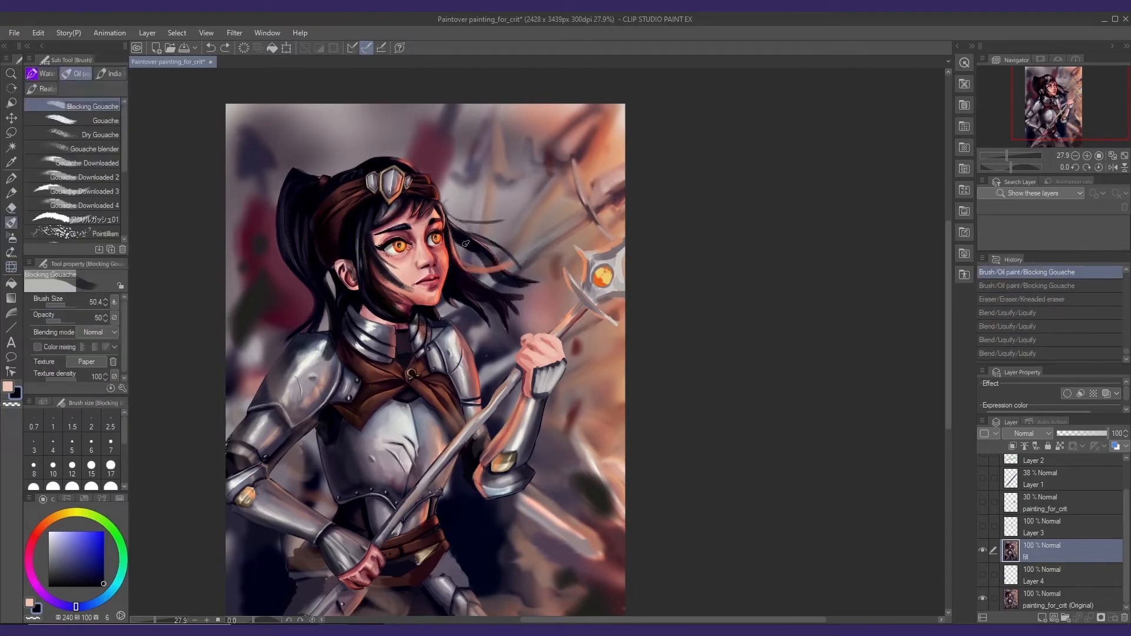
mouse_move(474, 239)
mouse_down()
mouse_move(465, 245)
mouse_move(487, 259)
mouse_move(525, 247)
mouse_move(543, 257)
mouse_up()
key(ctrl+z)
key(ctrl+z)
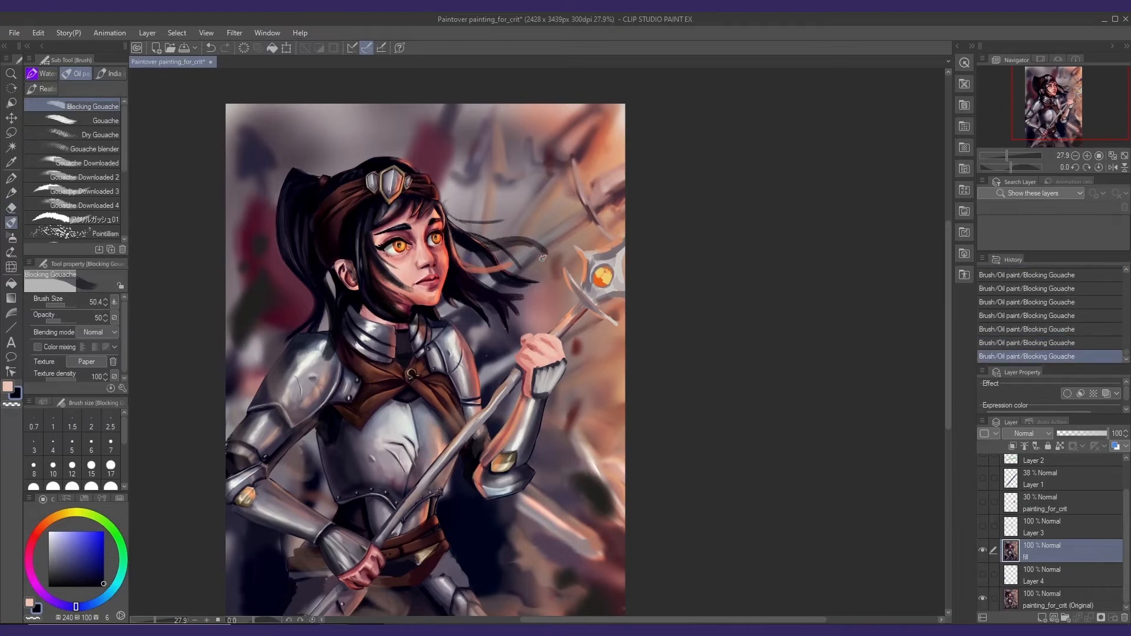
key(ctrl+z)
key(ctrl+z)
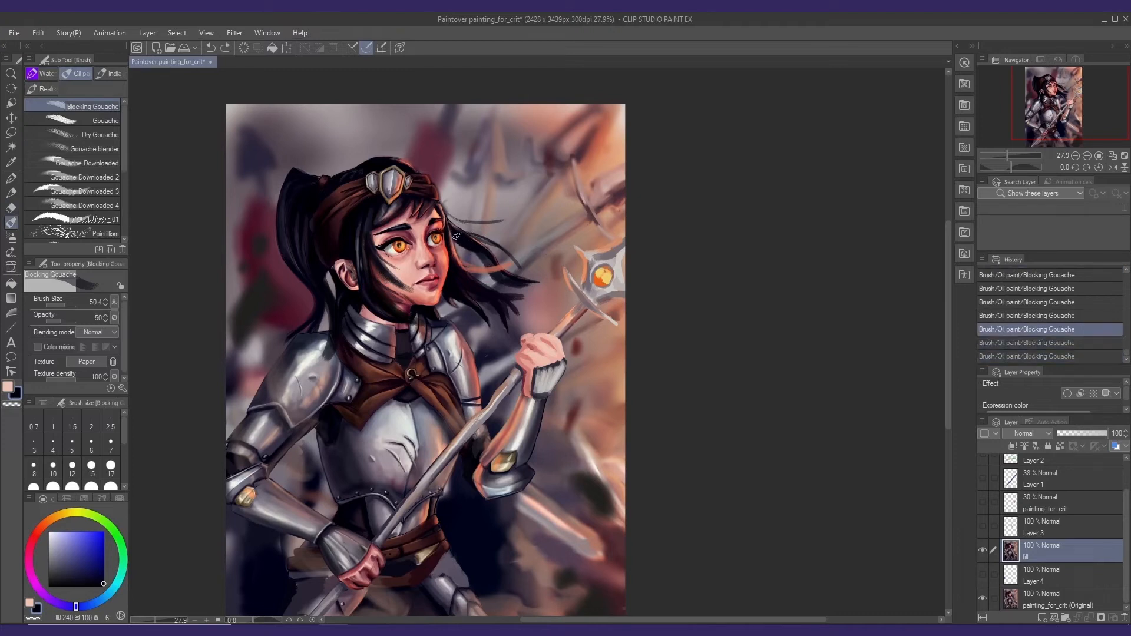
drag(483, 237, 546, 256)
key(ctrl+z)
drag(483, 236, 545, 252)
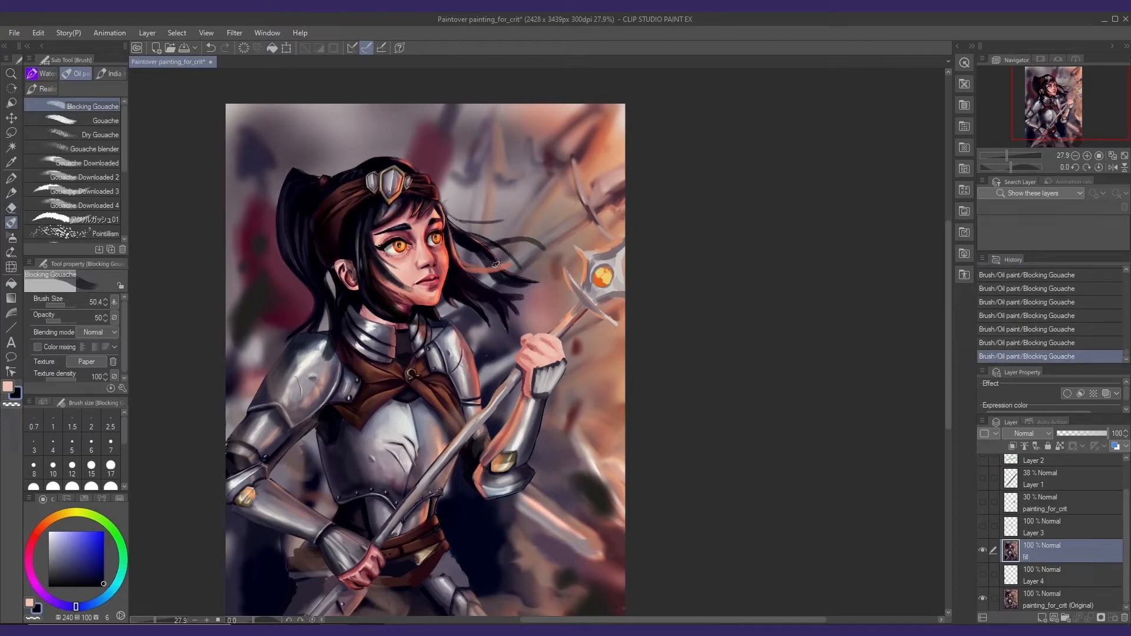
- Paint sampled background tones around the windblown strands to reshape their gaps and tips, using Blocking Gouache at opacity 77
key(e)
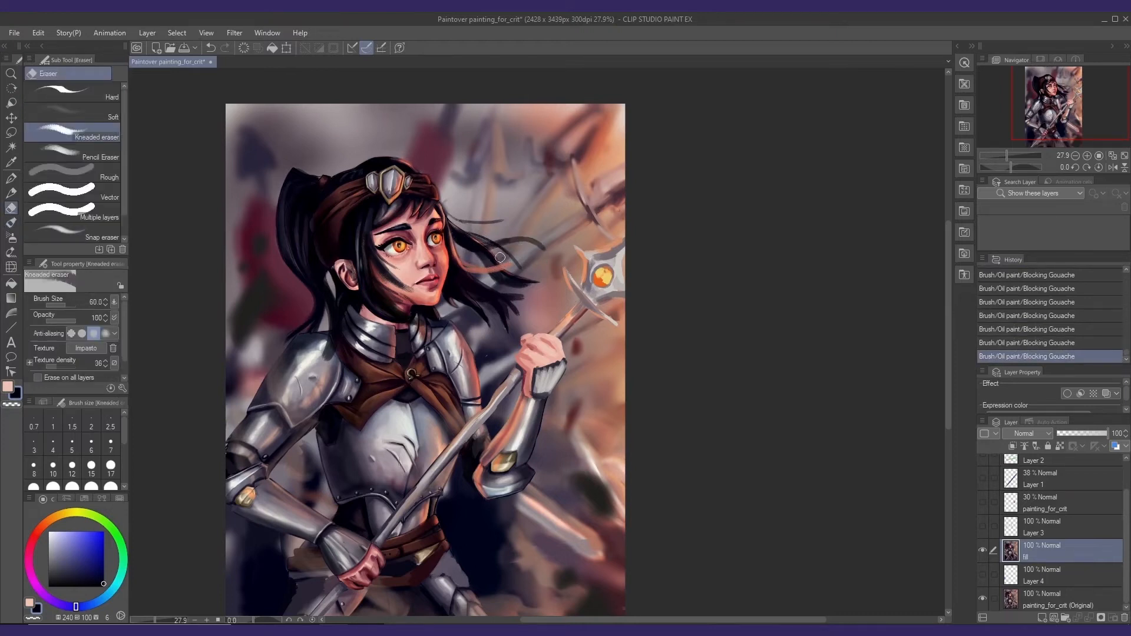
key(b)
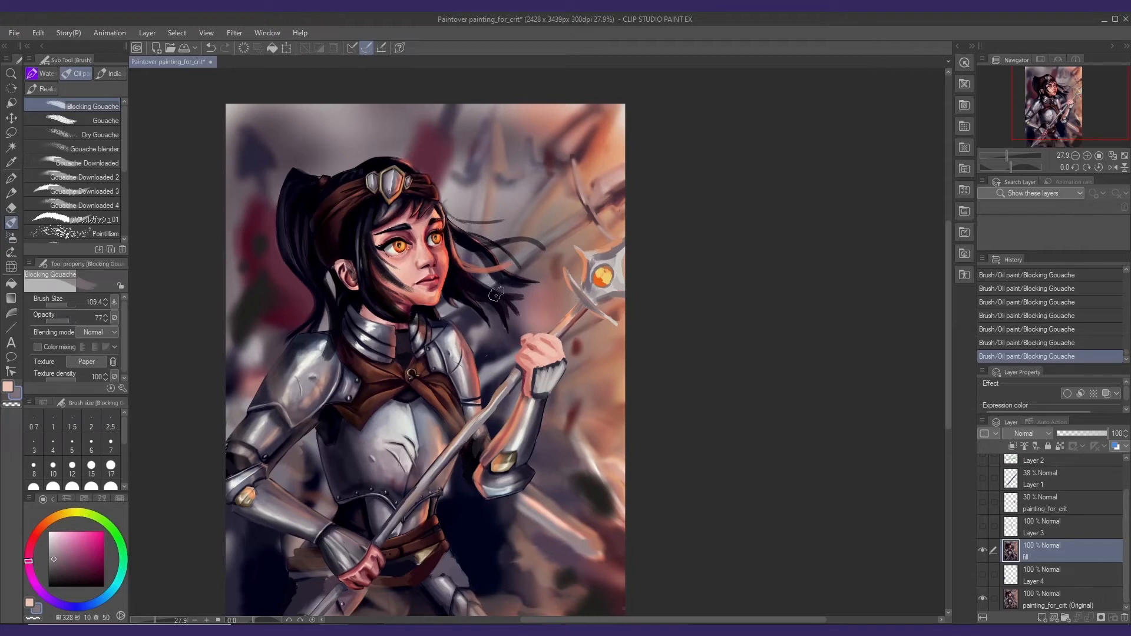
drag(495, 294, 497, 252)
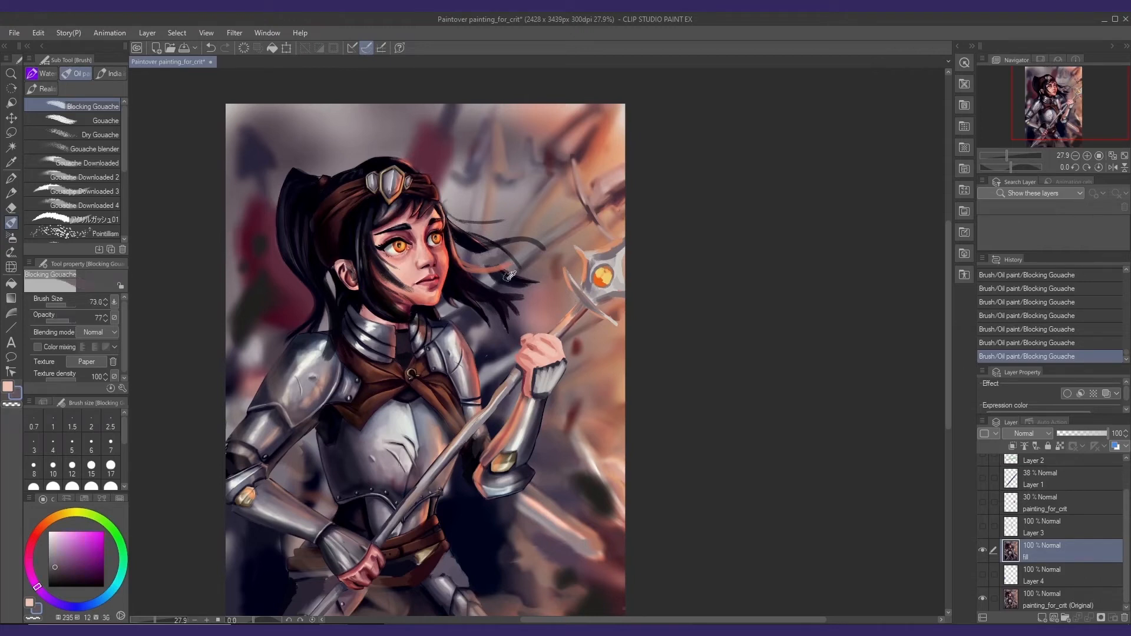
alt+click(510, 272)
alt+click(527, 269)
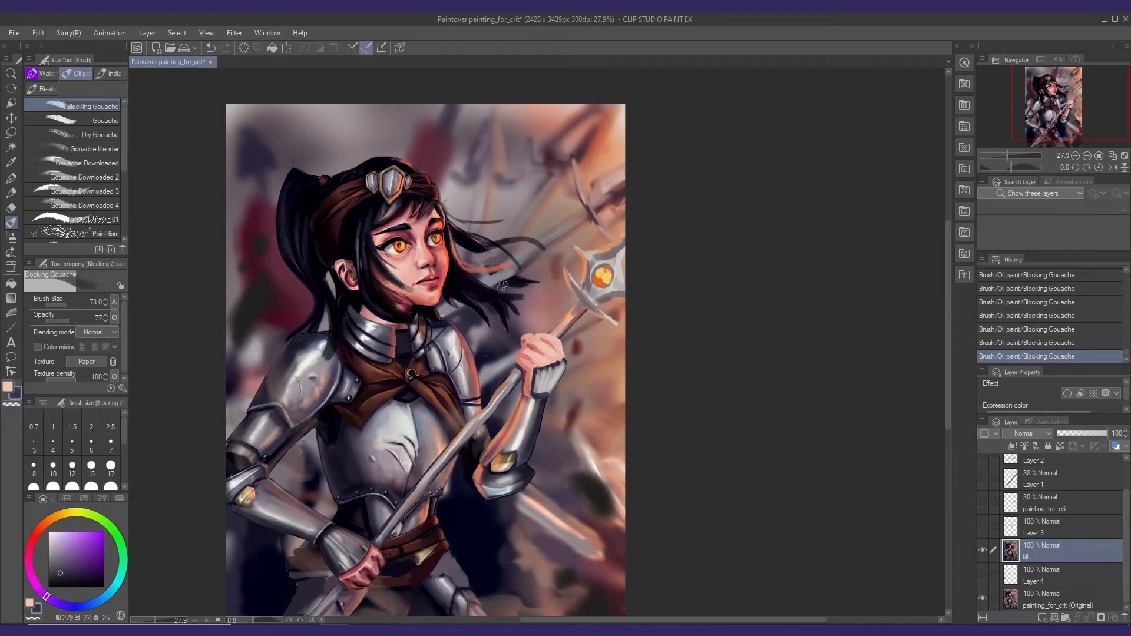
alt+click(525, 274)
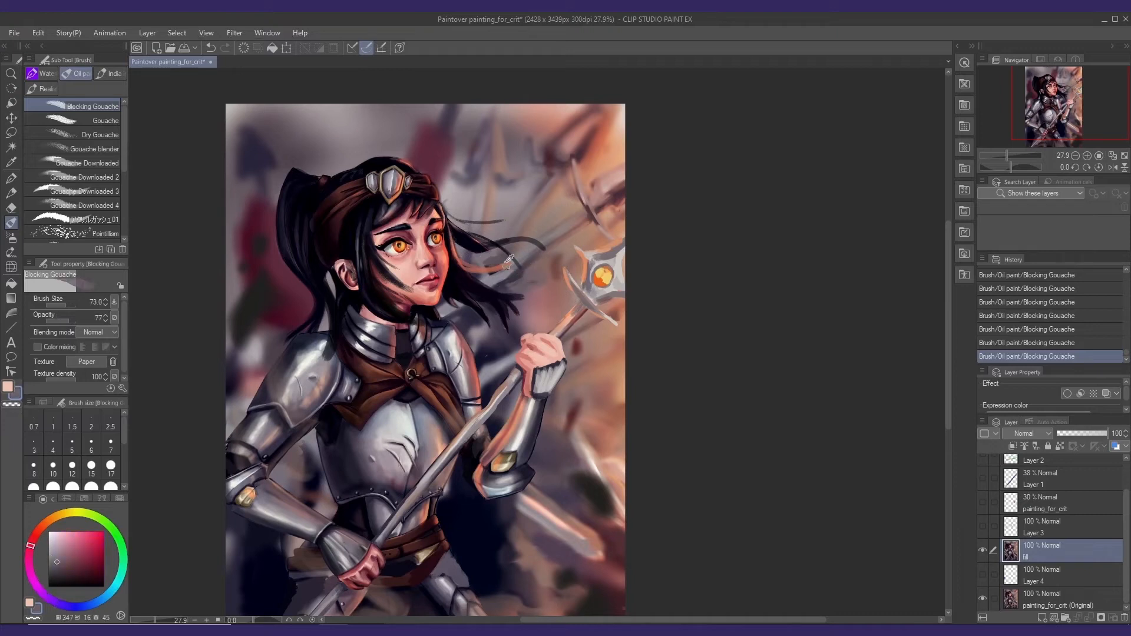
mouse_move(510, 262)
mouse_down()
mouse_move(518, 254)
mouse_move(469, 240)
mouse_up()
- Darken the upper windblown strand with sampled hair colour and restate the orange strand below it at size 39.5
alt+click(477, 237)
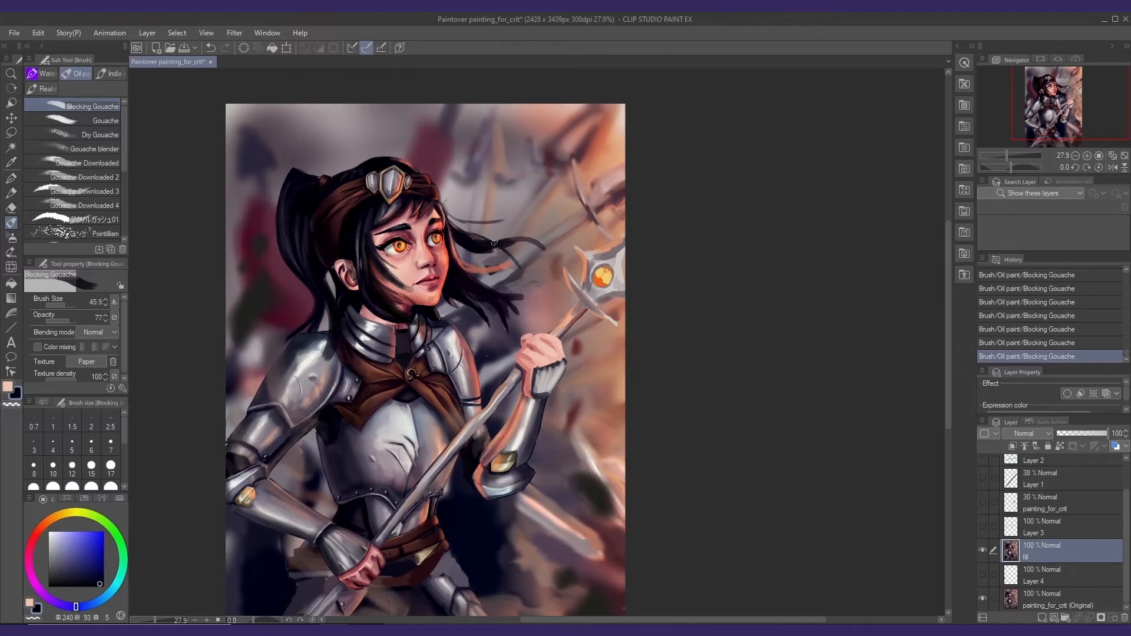
alt+click(470, 237)
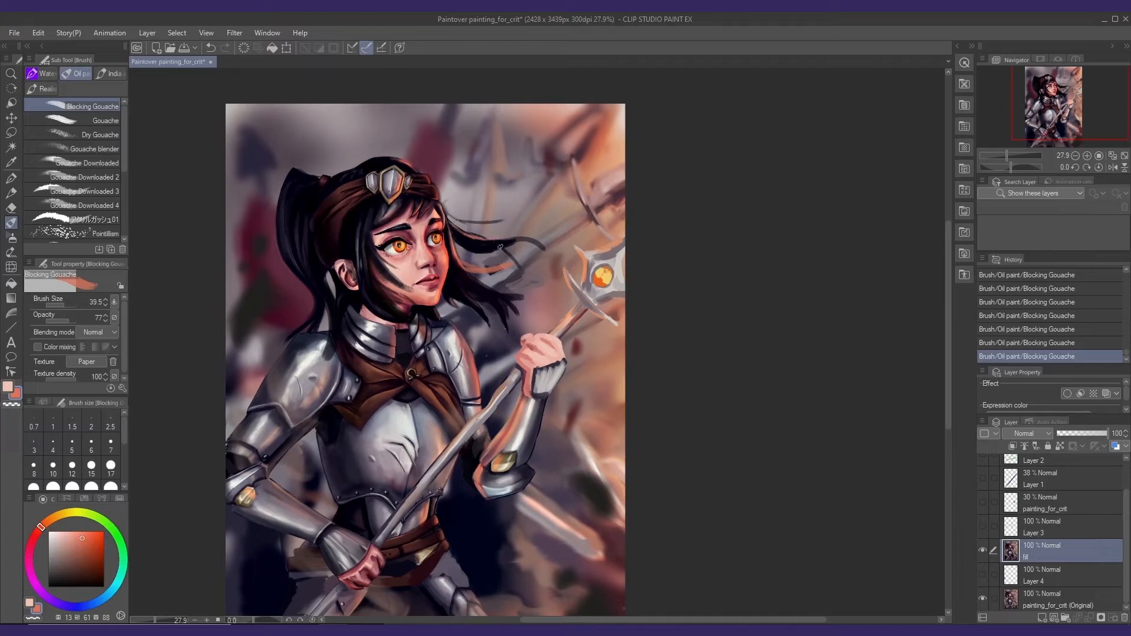
alt+click(460, 240)
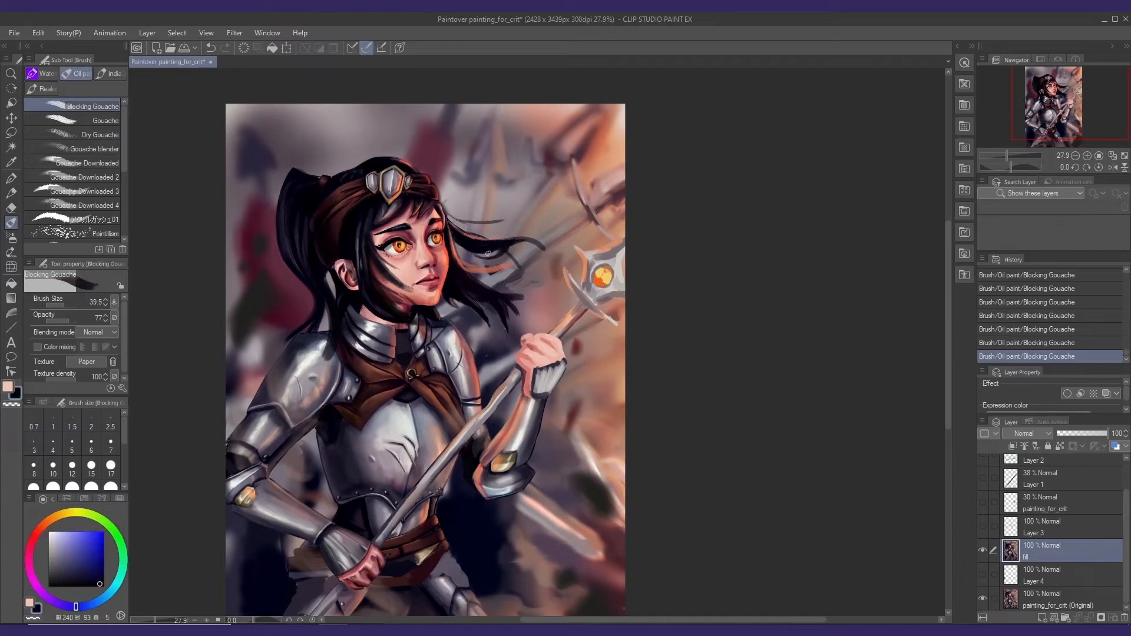
- Lower the brush opacity to 30 and soften the upper windblown strand's tip with sampled background tones at size 91.1
drag(59, 324, 47, 323)
mouse_move(495, 251)
mouse_down()
mouse_move(478, 247)
mouse_move(501, 253)
mouse_up()
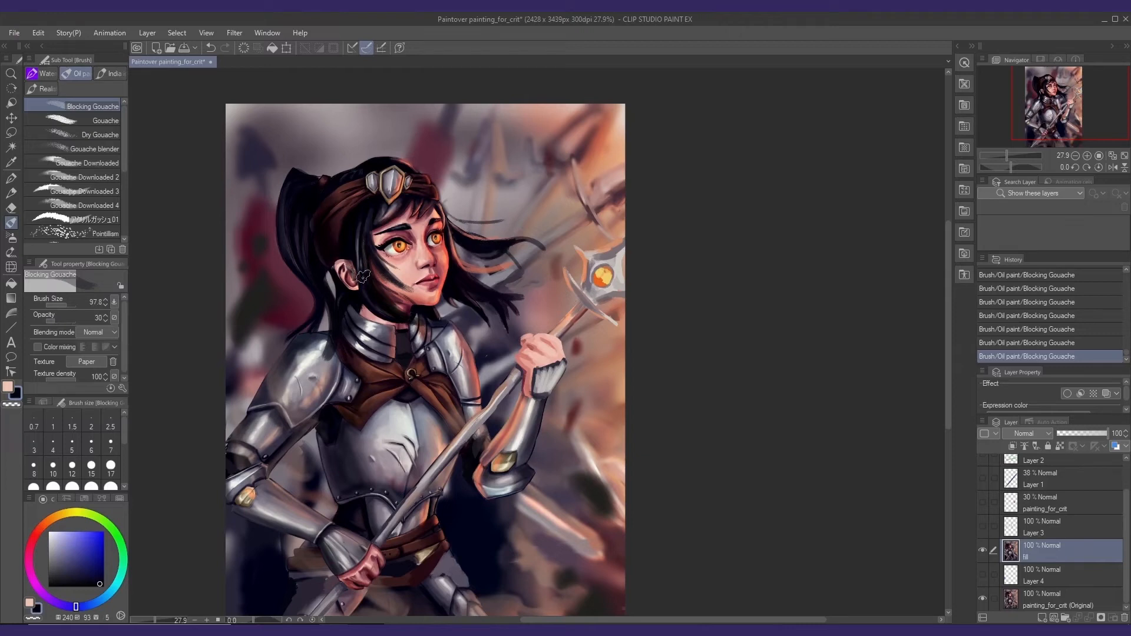
key(bracketleft)
key(bracketleft)
key(bracketleft)
alt+click(541, 229)
alt+click(540, 230)
drag(518, 239, 539, 245)
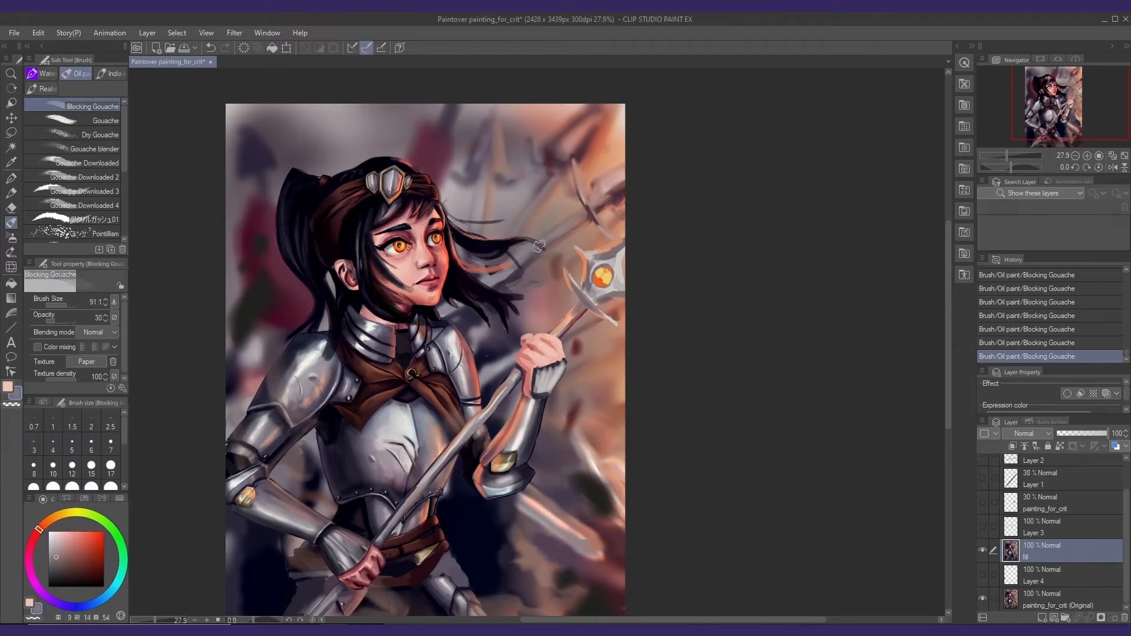
drag(472, 236, 497, 221)
- Refine the flyaway and lower windblown strands with sampled hair and background colours at size 49.4 and opacity 30
alt+click(446, 217)
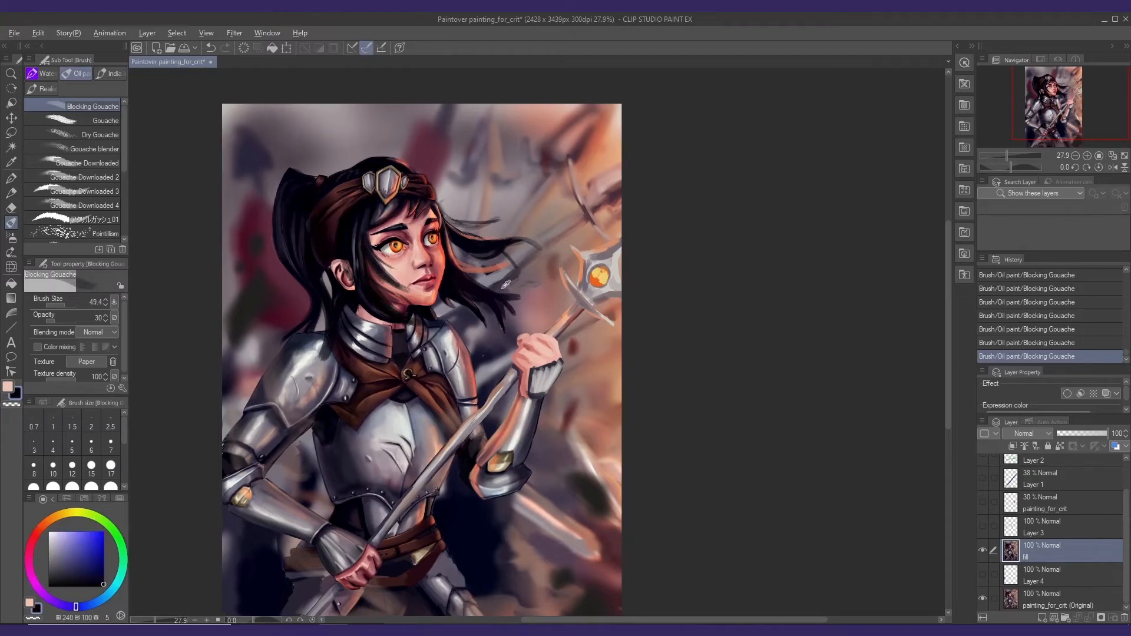
alt+click(462, 274)
alt+click(502, 297)
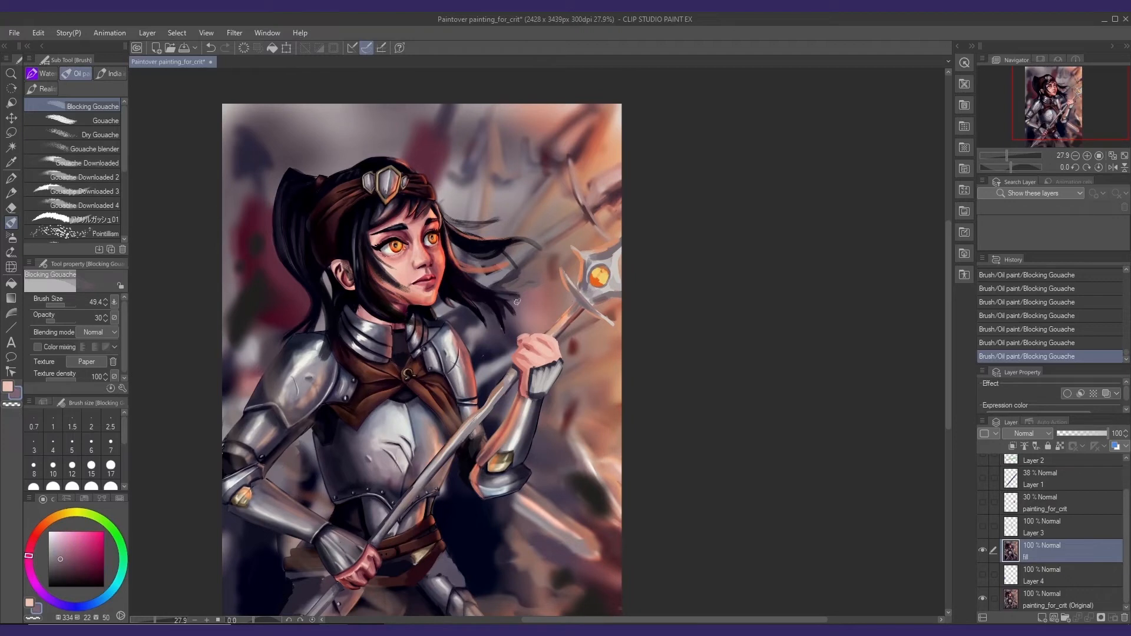
alt+click(508, 295)
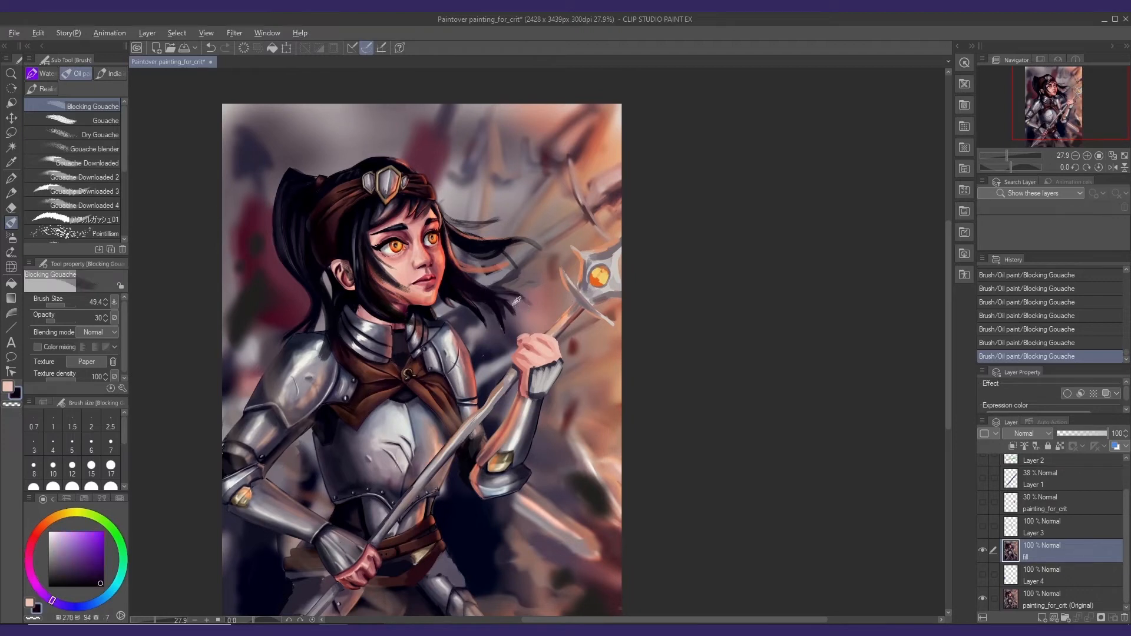
- Paint sampled dark tones into the hair around the ear and the ponytail at sizes 102.5 and 81.9, opacity 30
drag(420, 287, 425, 290)
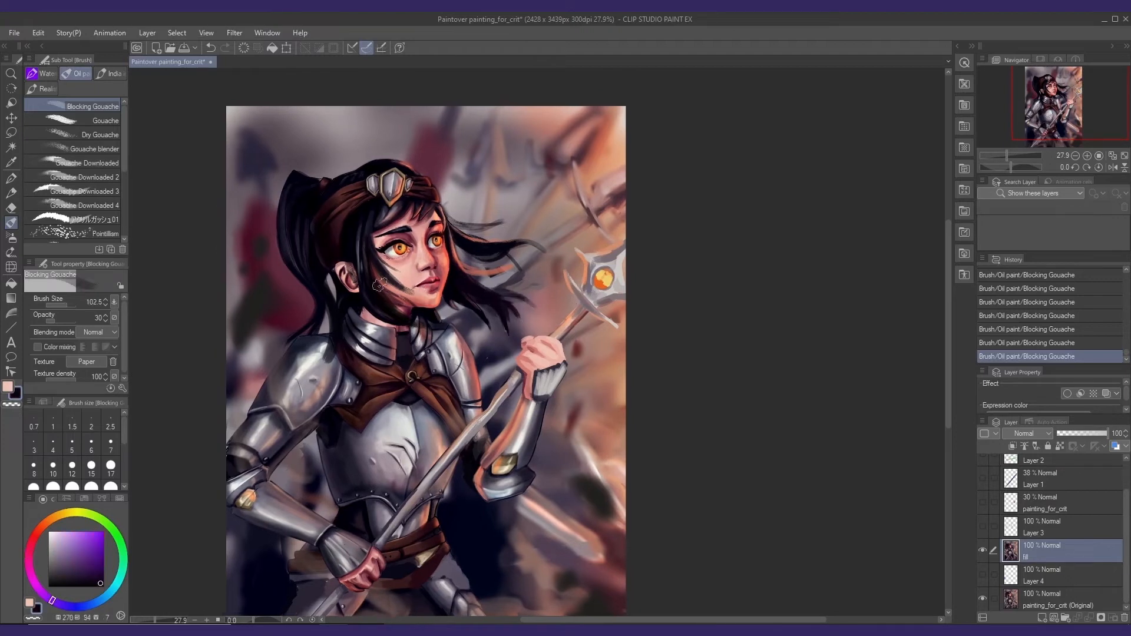
alt+click(363, 251)
drag(347, 252, 352, 262)
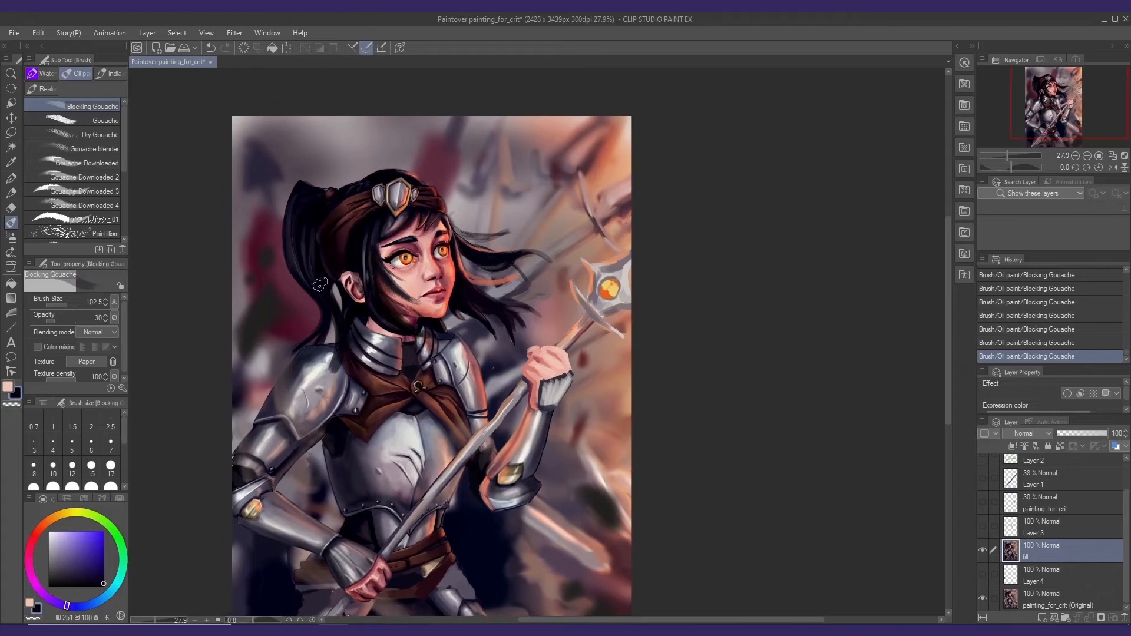
key([)
alt+click(306, 252)
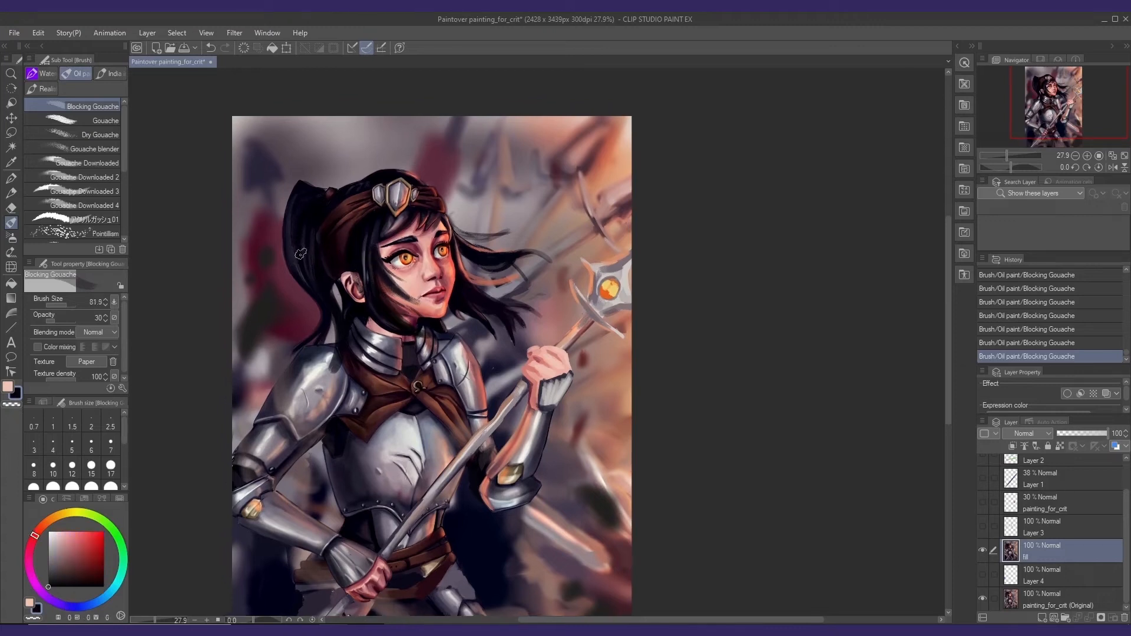
alt+click(288, 242)
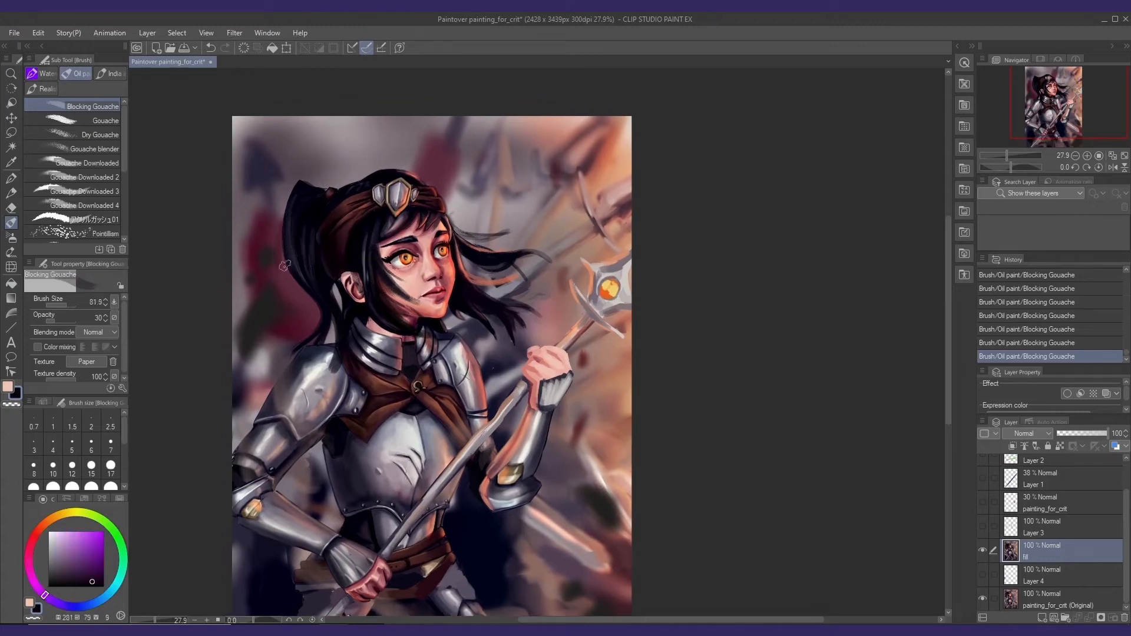
- Paint thin strands down the ponytail's outer edge with sampled dark blue at size 53.5 and opacity 46
drag(56, 312, 69, 287)
key([)
key([)
alt+click(291, 215)
drag(287, 221, 286, 287)
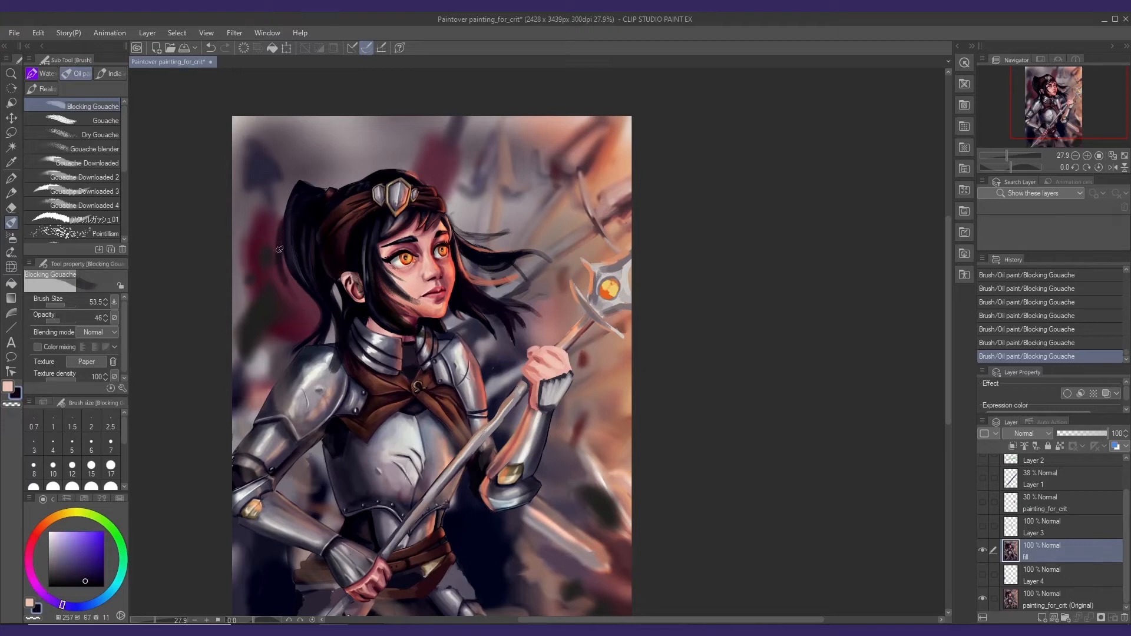
alt+click(294, 198)
- Touch up the hair around the temple and crown with a dark blue sampled from the side hair
drag(381, 271, 369, 272)
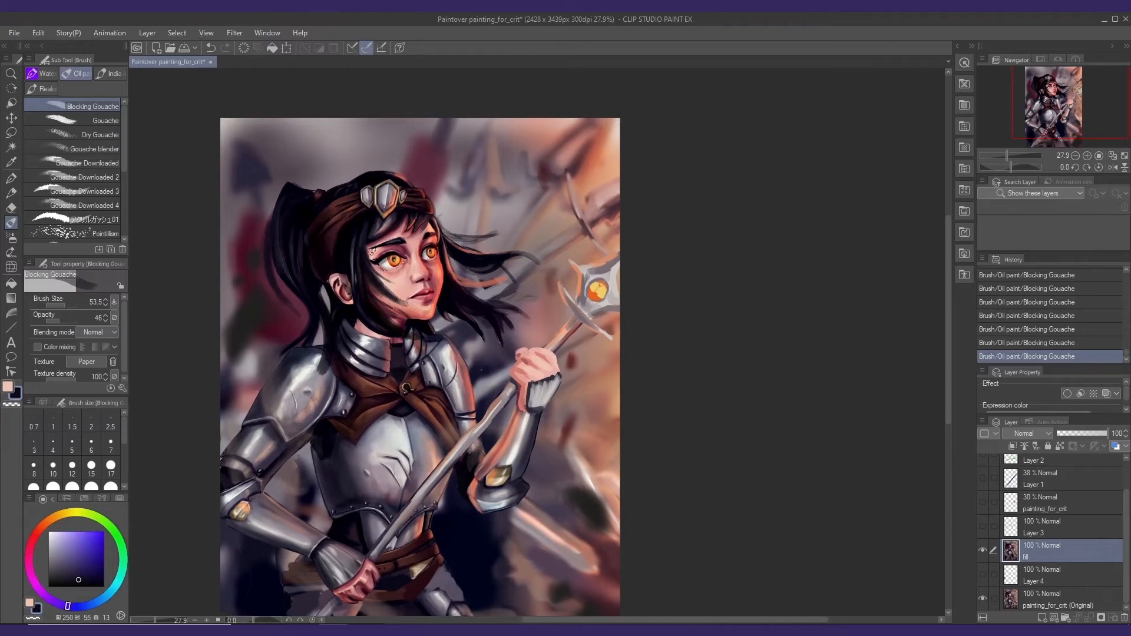
alt+click(365, 245)
drag(450, 265, 443, 251)
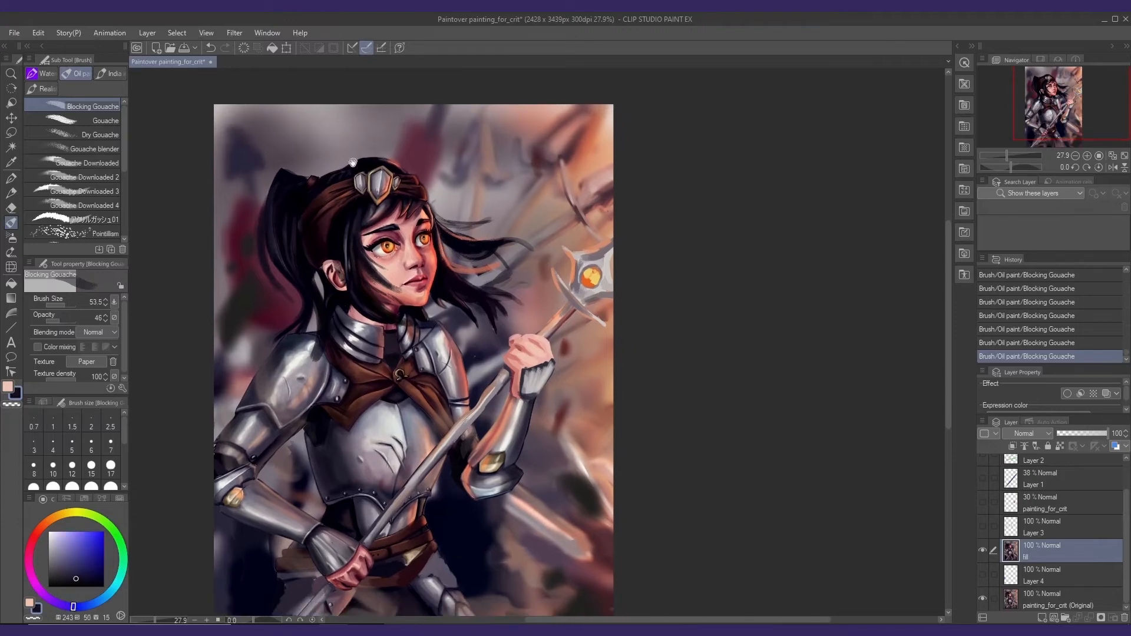
drag(476, 217, 473, 218)
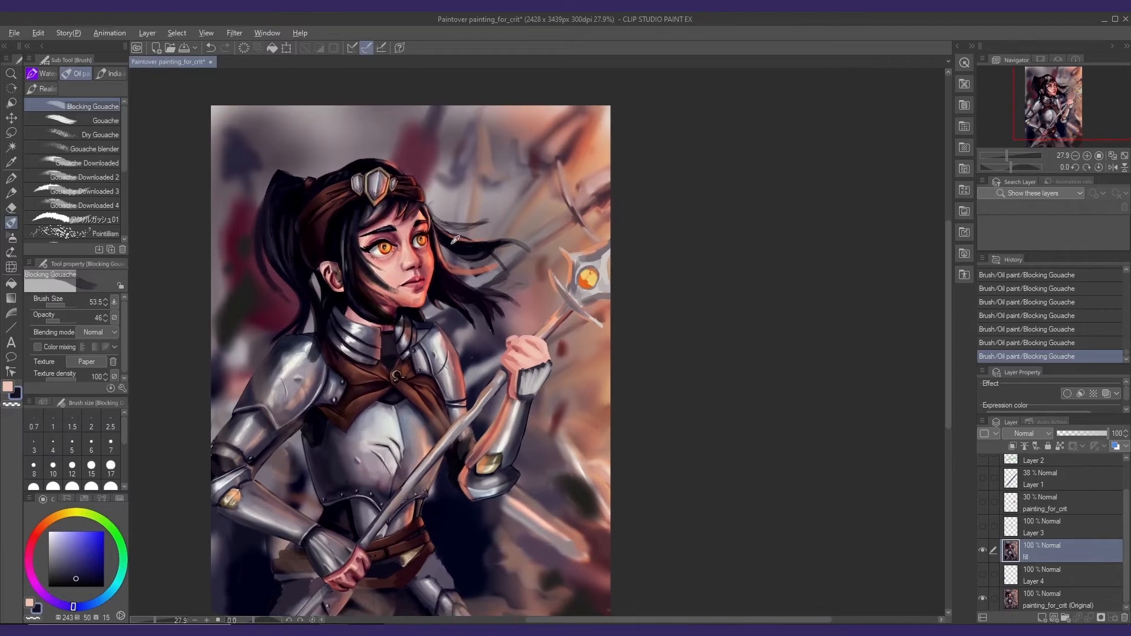
- Paint over the fringe below the headband jewel with dark and reddish tones sampled from the hair, at brush size 43.5
alt+click(456, 239)
mouse_move(453, 221)
mouse_down()
mouse_move(475, 220)
mouse_move(426, 200)
mouse_up()
alt+click(426, 200)
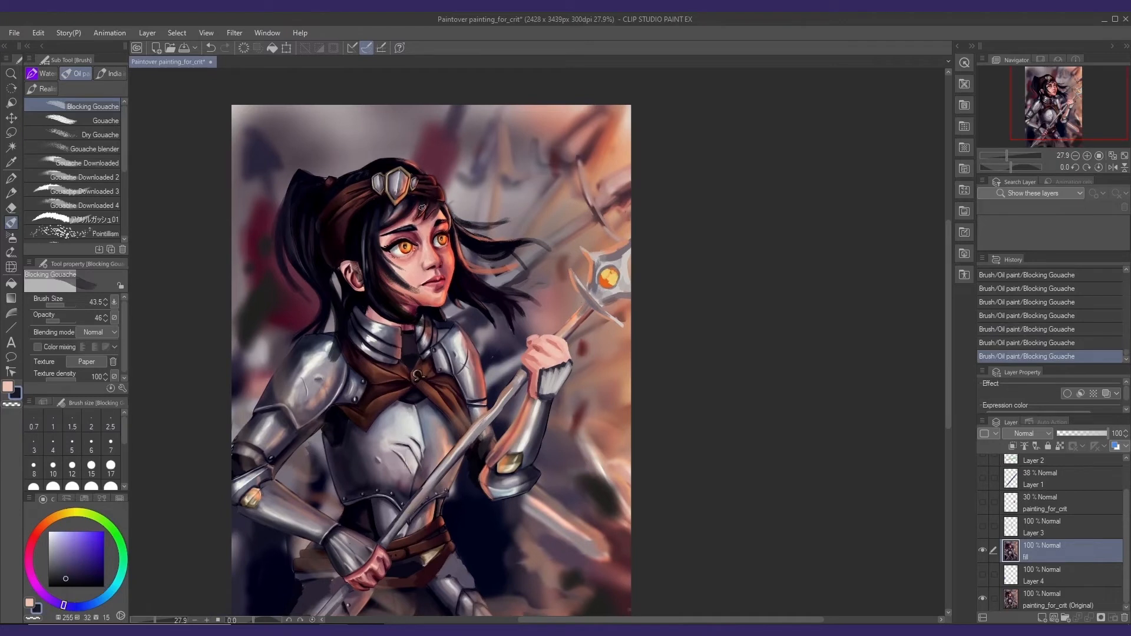
alt+click(409, 206)
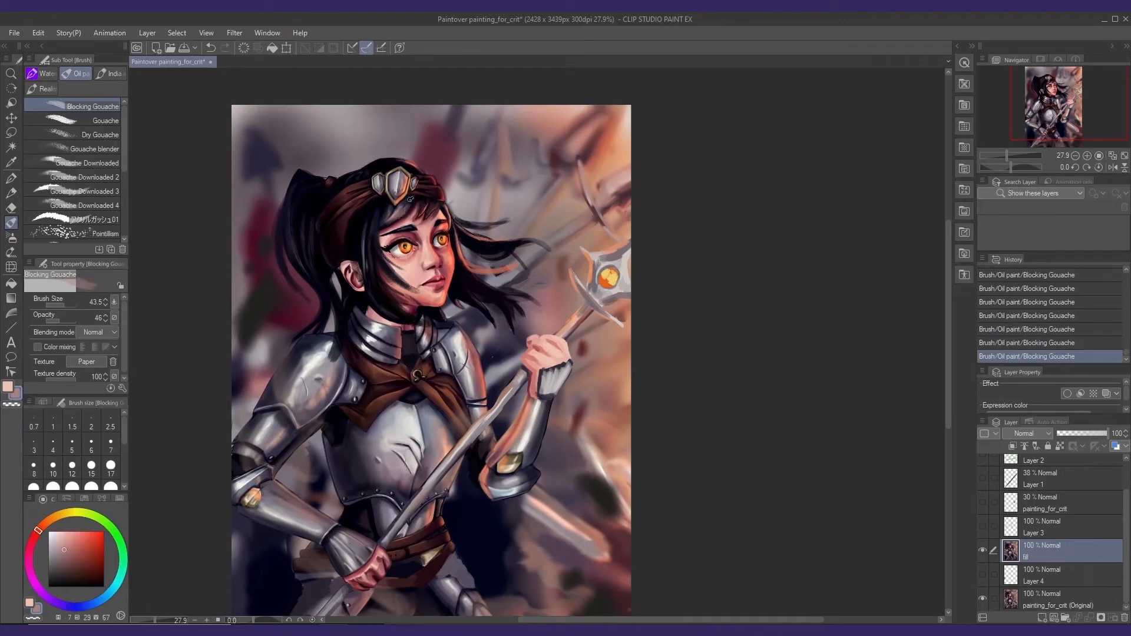
alt+click(389, 210)
alt+click(382, 223)
drag(537, 201, 515, 215)
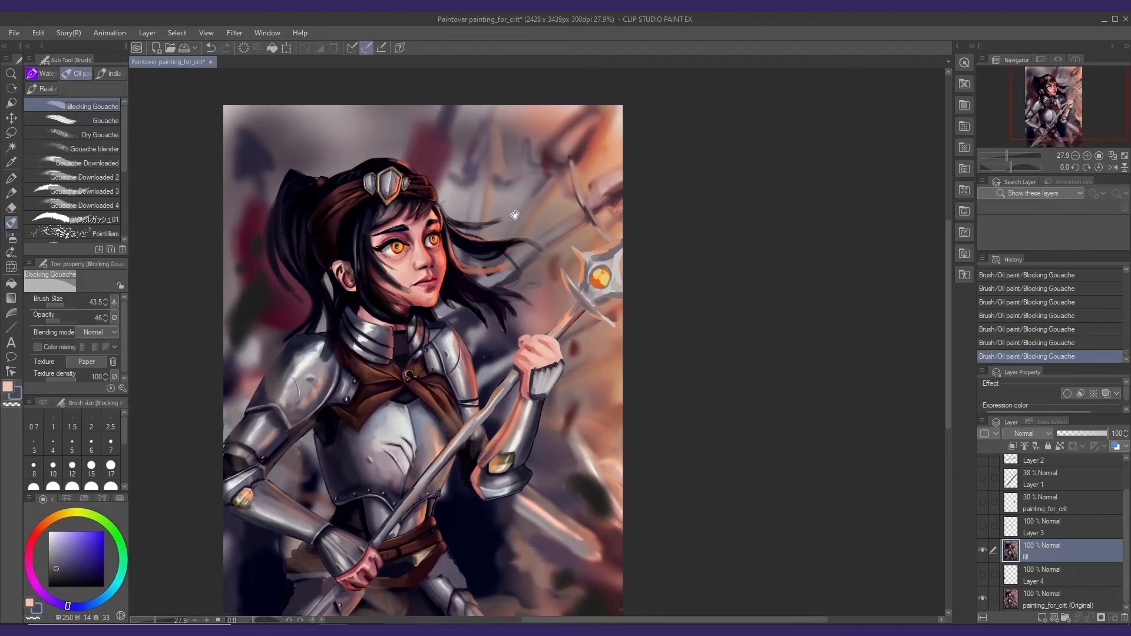
- Paint orange-brown light onto the upper wind-blown hair strands beside the face, using sampled warm colours
alt+click(455, 245)
alt+click(455, 242)
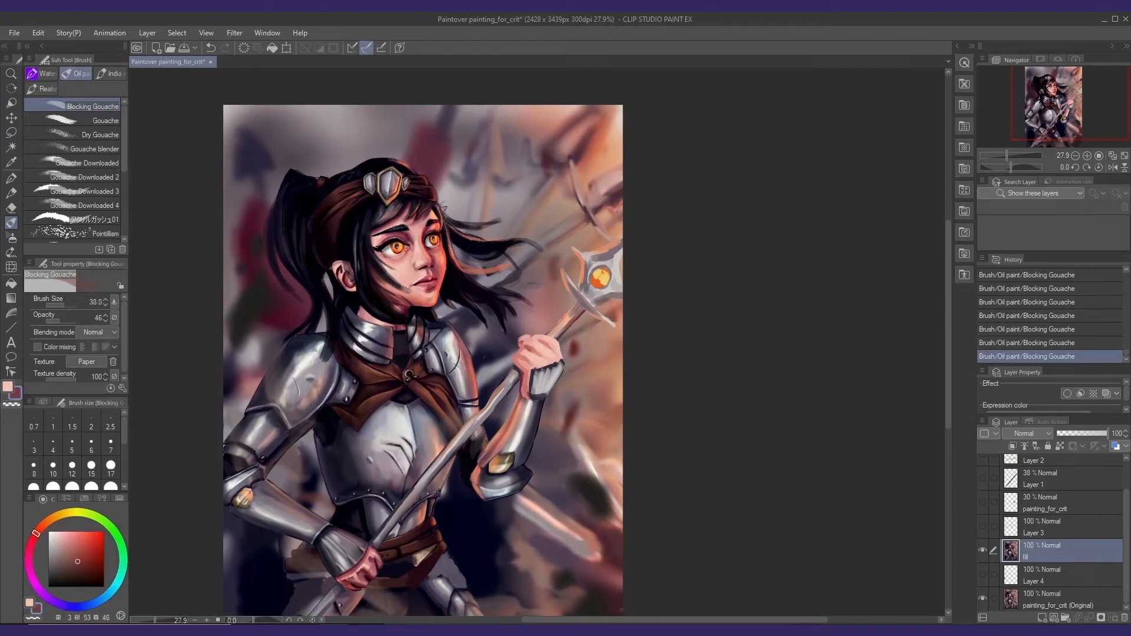
alt+click(455, 250)
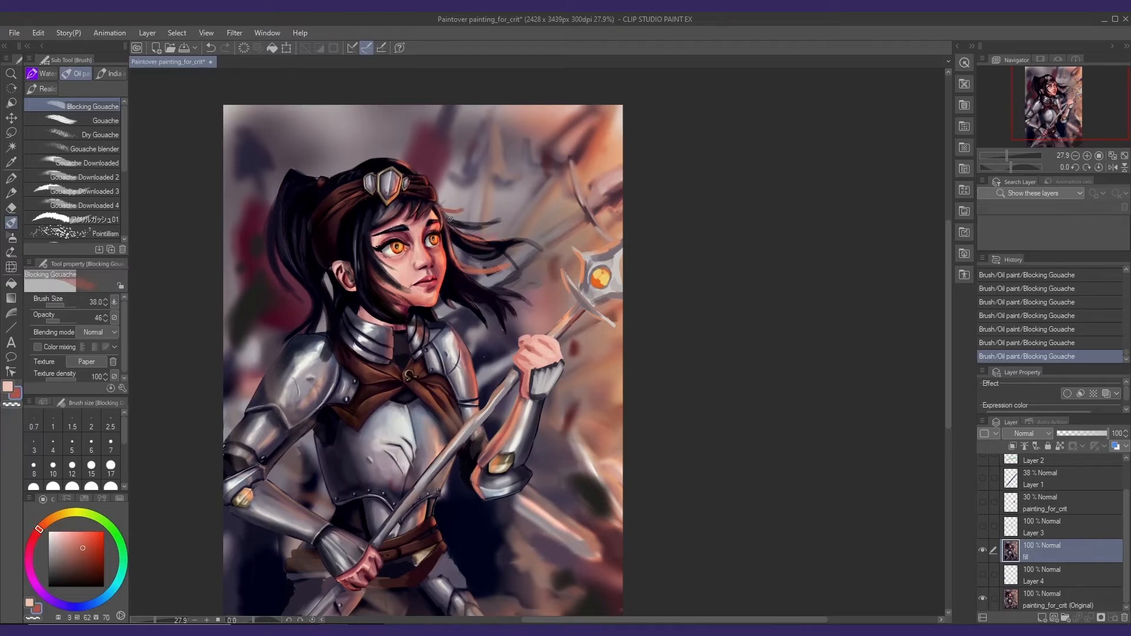
key(])
drag(442, 210, 475, 226)
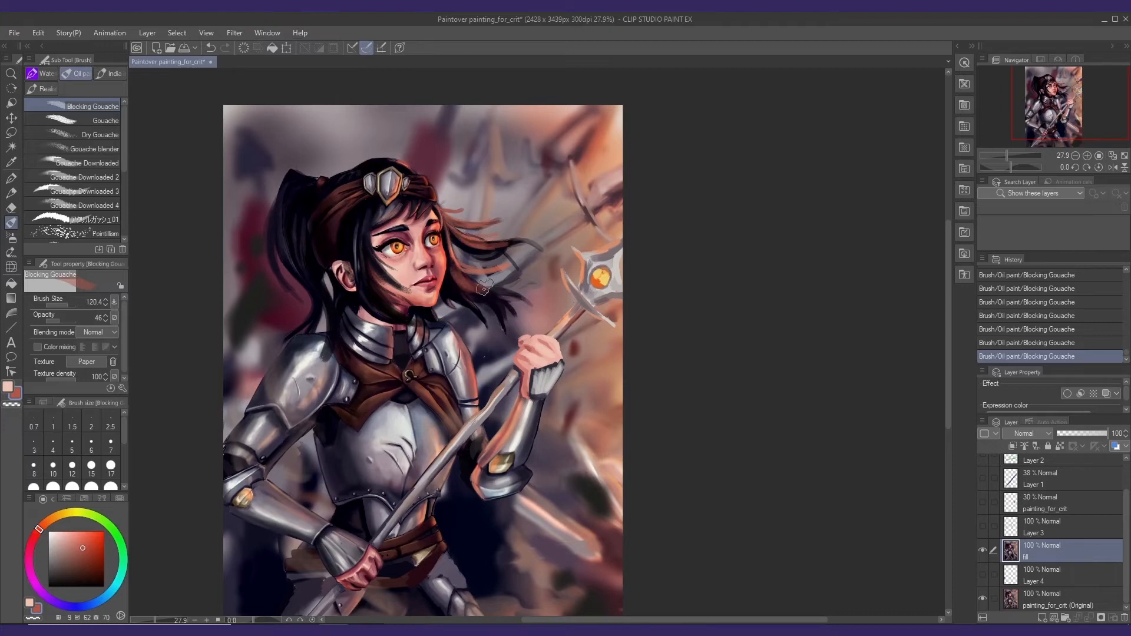
- Carry the orange-brown light into the lower flying hair strands with a smaller brush, undoing and restoring strokes to compare
key([)
alt+click(409, 288)
alt+click(465, 264)
key(ctrl+z)
key([)
key(ctrl+y)
drag(516, 234, 469, 244)
key(ctrl+z)
key(ctrl+y)
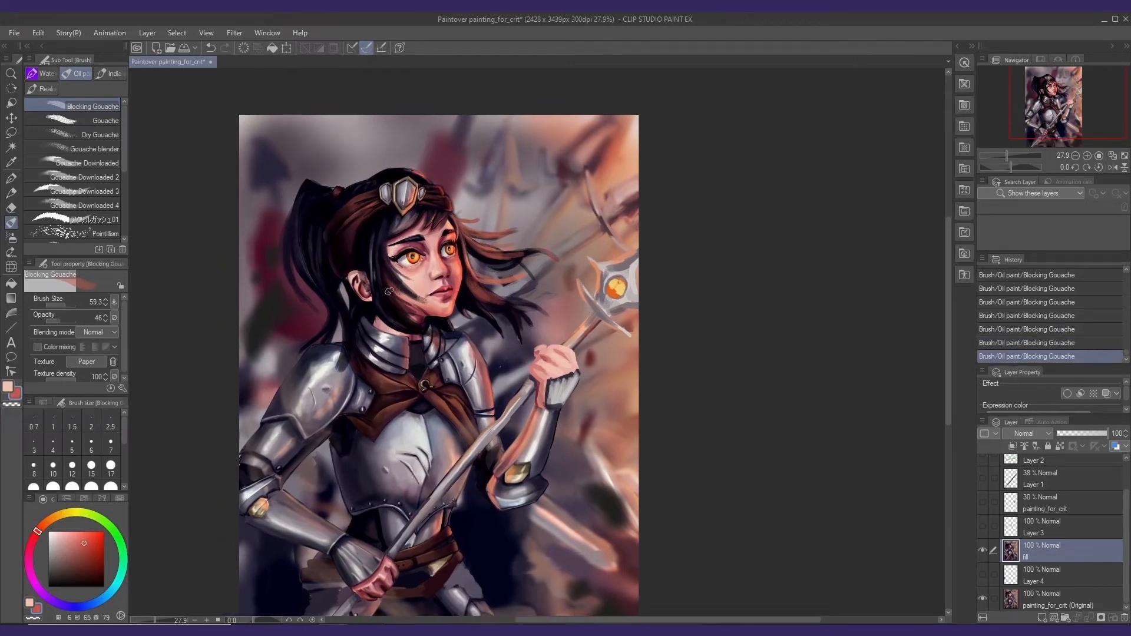
- Touch up the hair beside the cheek and jaw with reddish-orange light, at brush size about 62
key(])
key(])
key(])
key(ctrl+z)
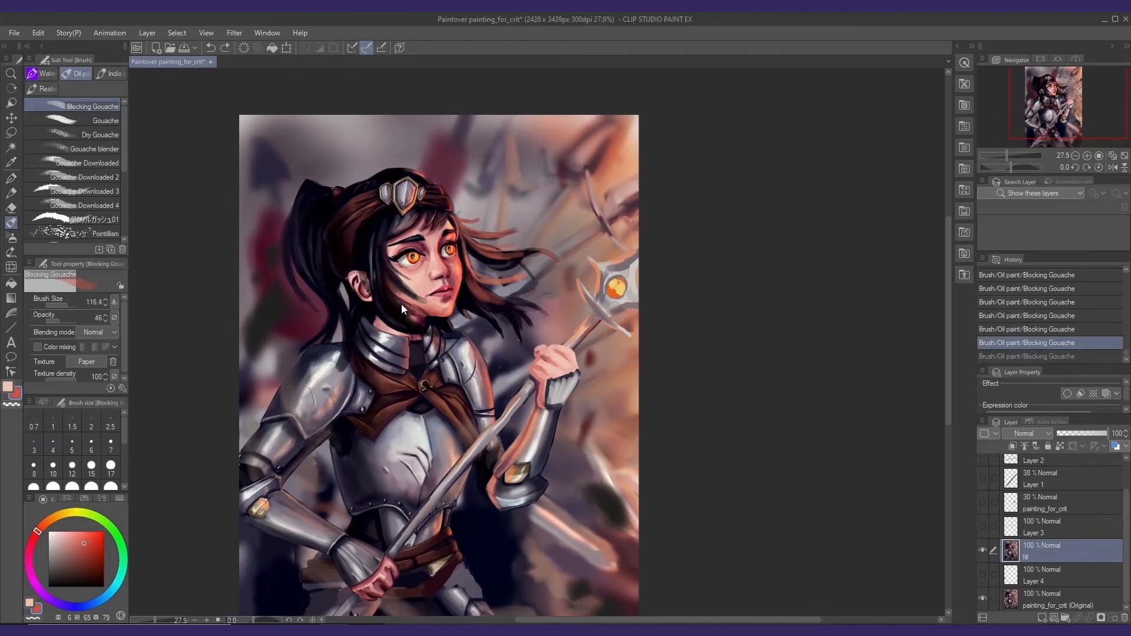
key(ctrl+y)
key([)
key([)
key([)
drag(341, 276, 351, 288)
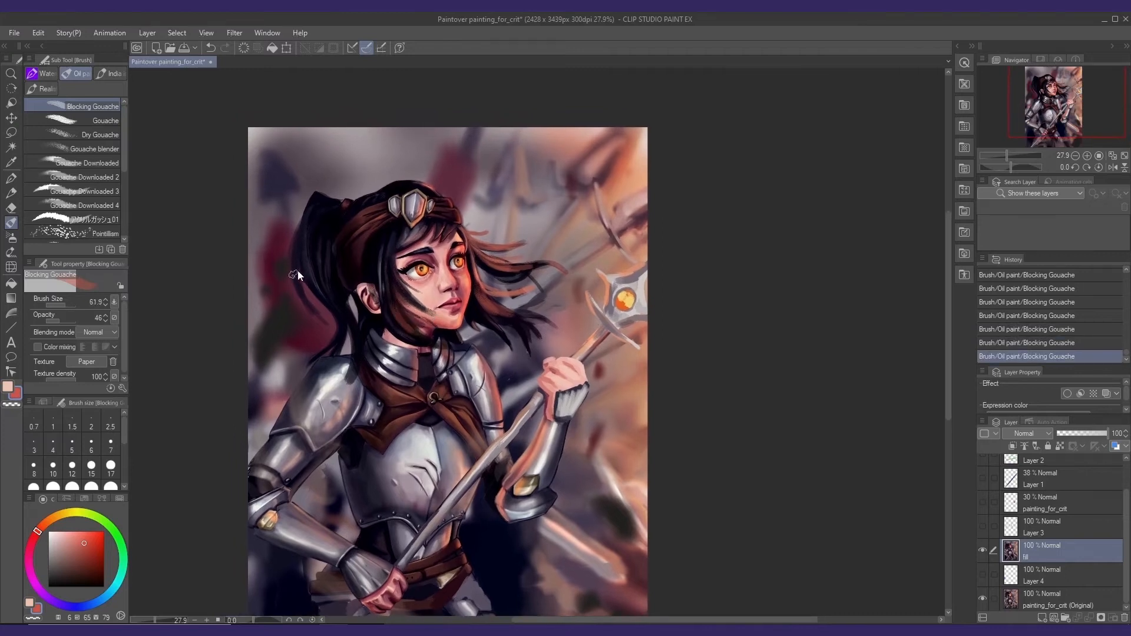
- Paint near-black tones sampled from the hair into the ponytail, at brush size 81.9
alt+click(315, 231)
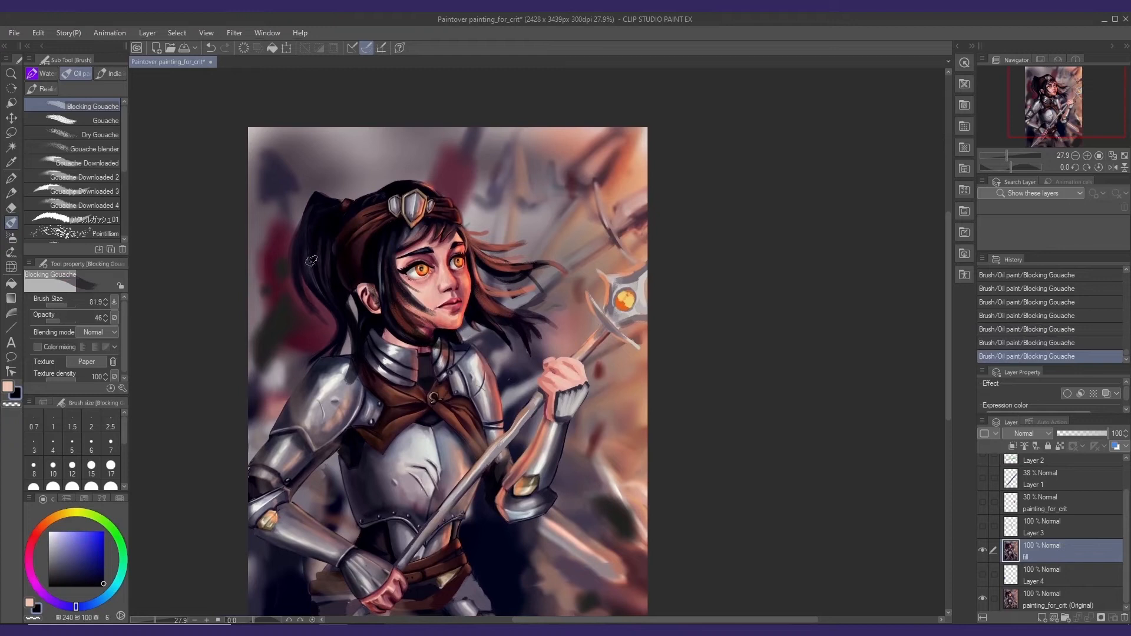
alt+click(307, 248)
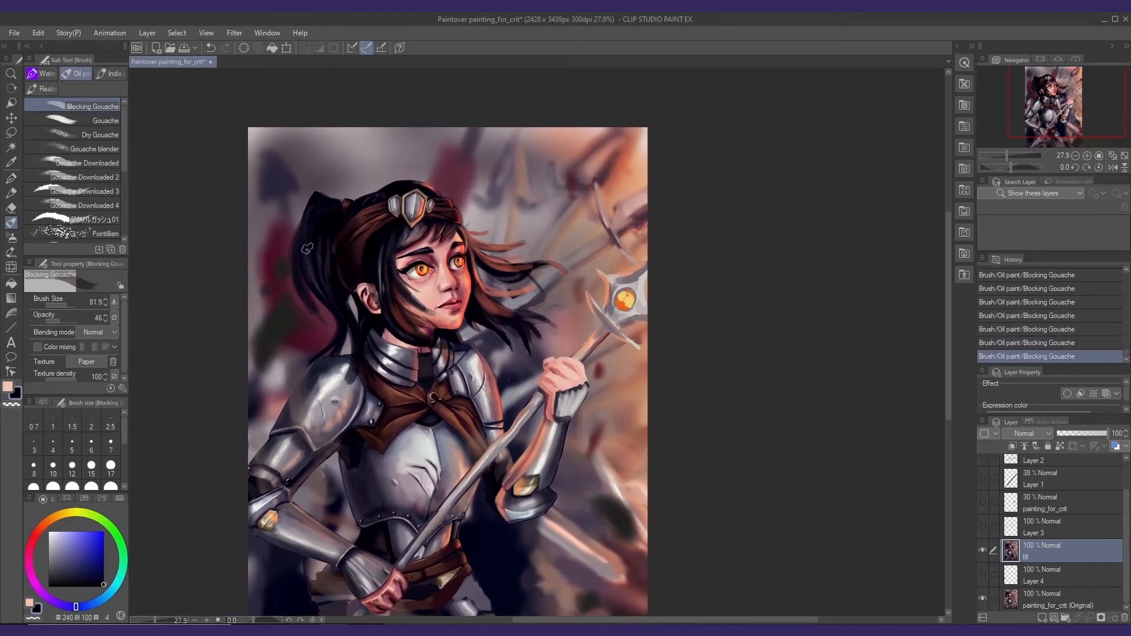
alt+click(331, 220)
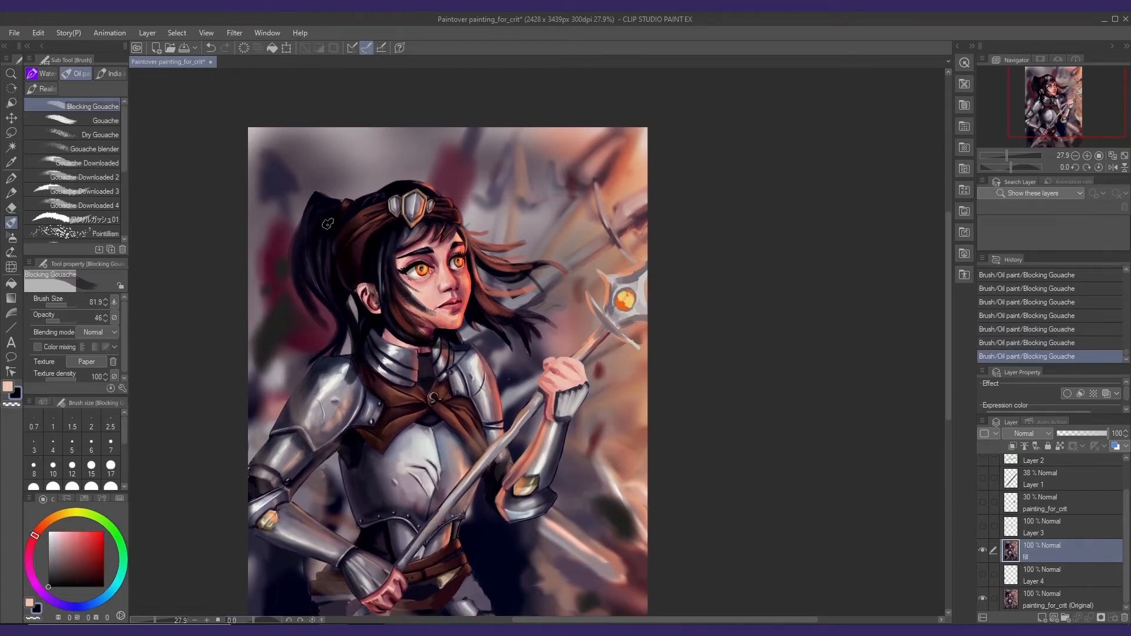
drag(340, 258, 330, 255)
drag(353, 308, 337, 275)
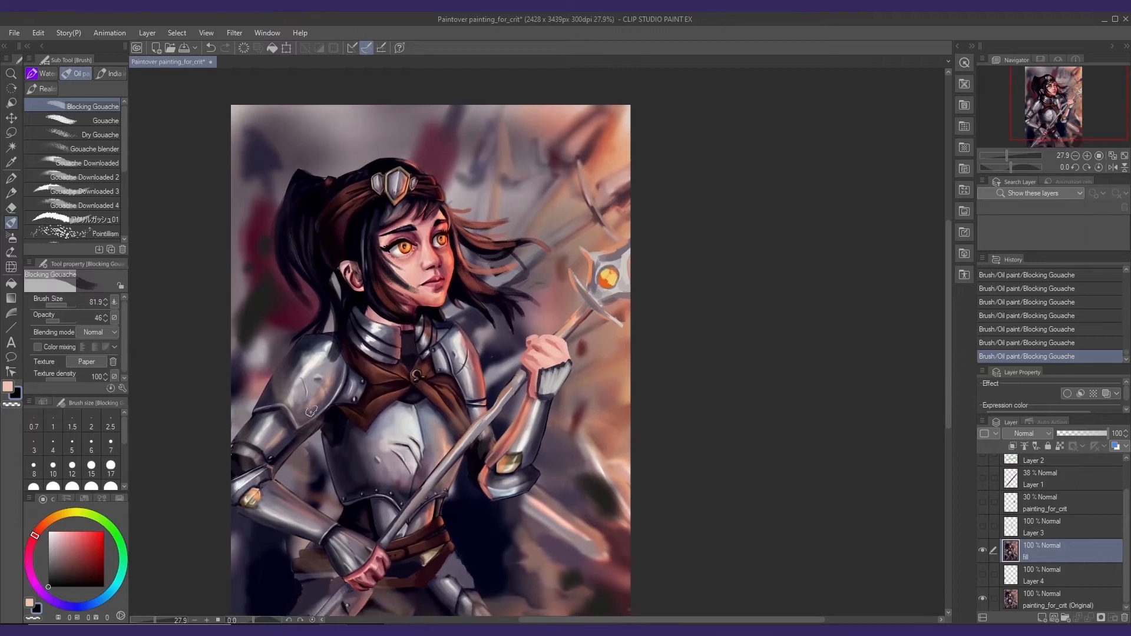
- Choose a muted dark blue (hue 232, saturation 17, value 18) and brush it down the ponytail at size 133.1
drag(334, 397, 328, 378)
scroll(451, 377, down, 1)
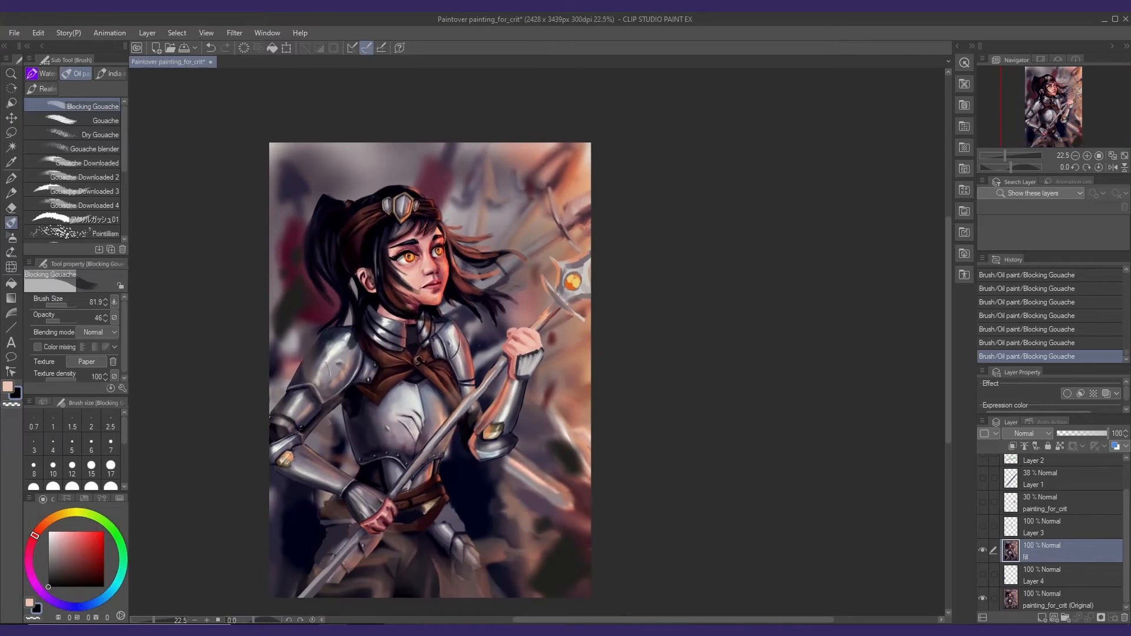
click(346, 232)
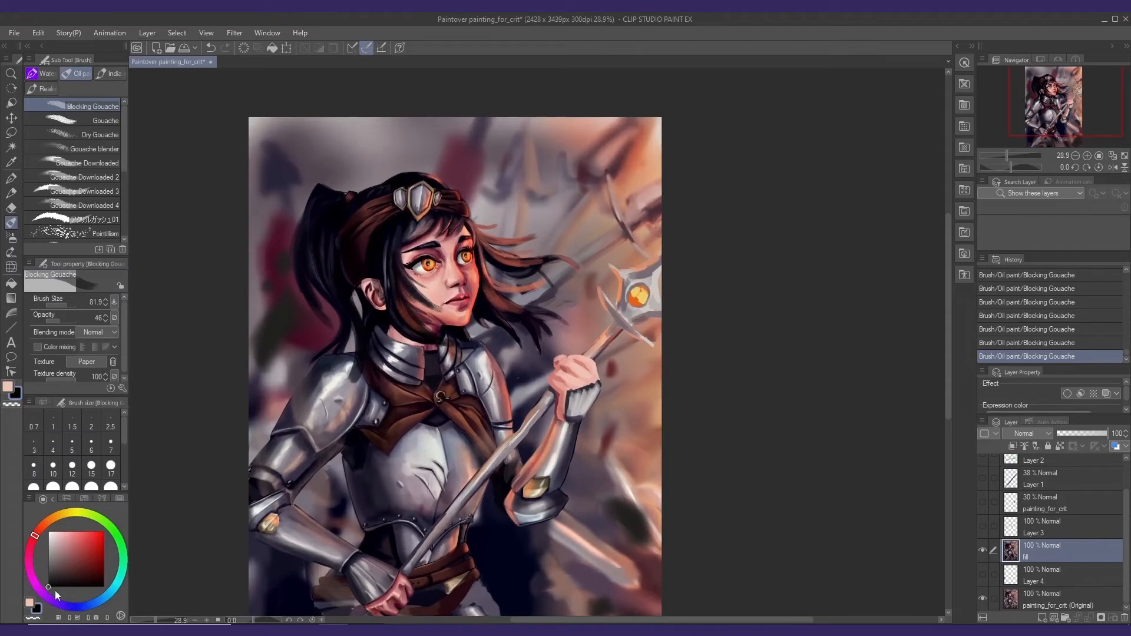
click(80, 607)
click(57, 576)
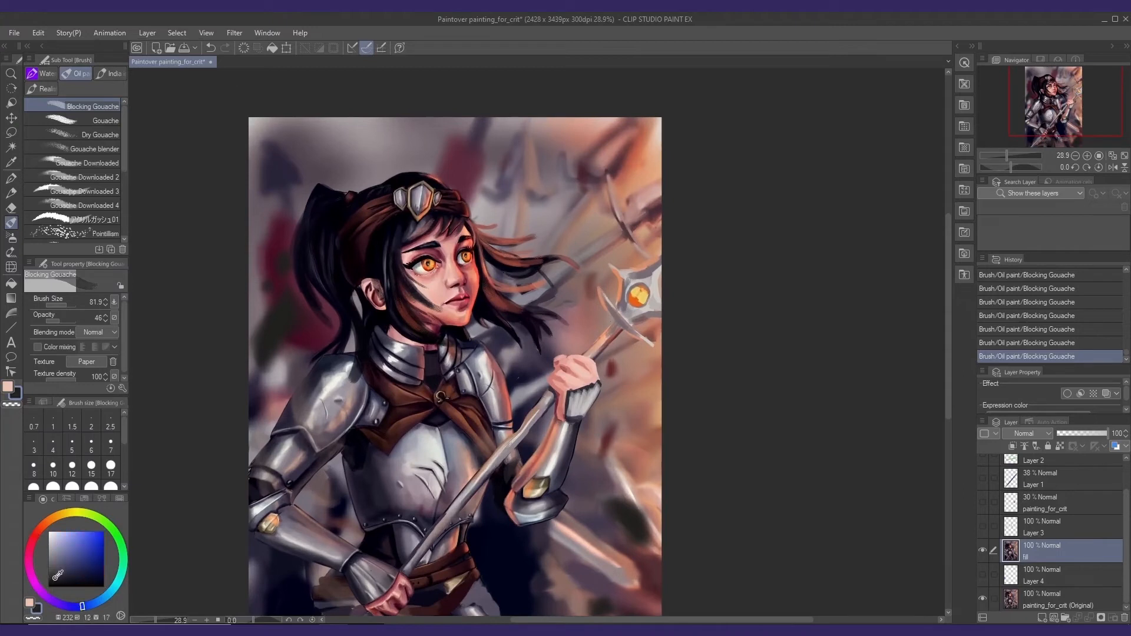
click(57, 576)
mouse_move(307, 228)
mouse_down()
mouse_move(329, 205)
mouse_move(315, 282)
mouse_up()
key(ctrl+z)
key(bracketleft)
key(bracketleft)
key(bracketleft)
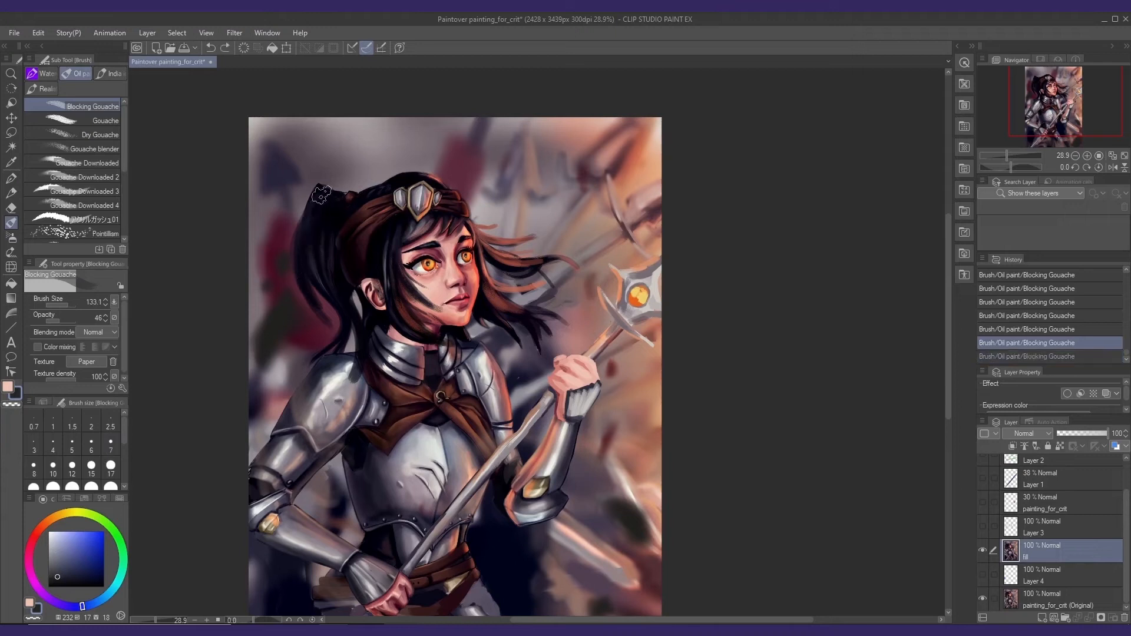
mouse_move(322, 196)
mouse_down()
mouse_move(321, 284)
mouse_move(331, 290)
mouse_up()
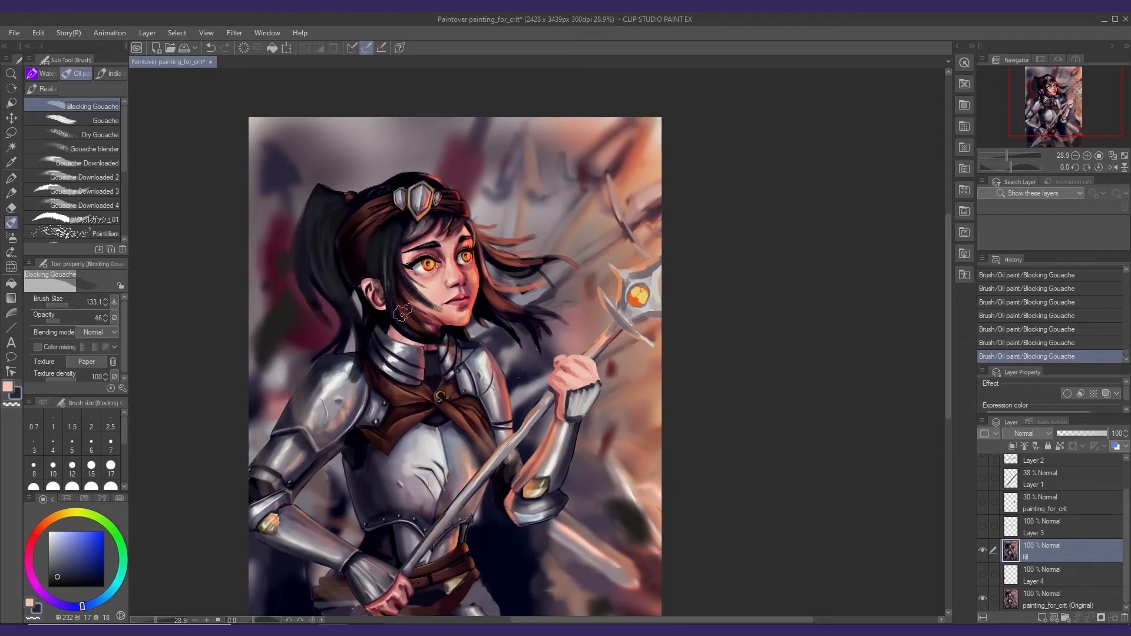
- Brush the muted dark blue along the hair on the crown above the headband, at brush size 105.4
key(bracketleft)
drag(370, 196, 405, 181)
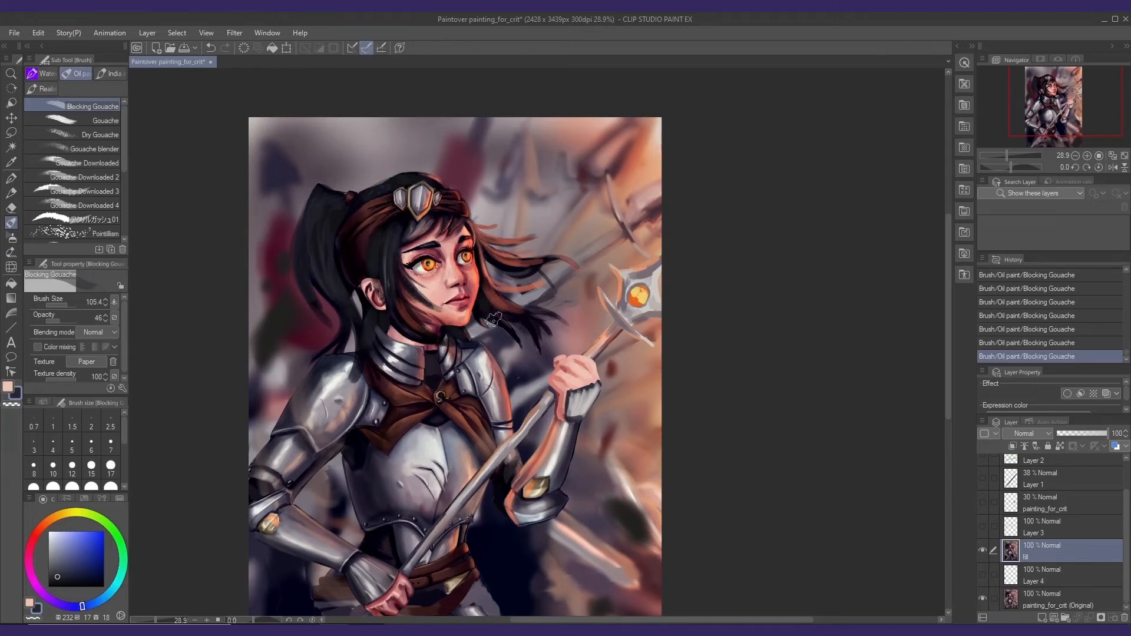
drag(253, 380, 279, 362)
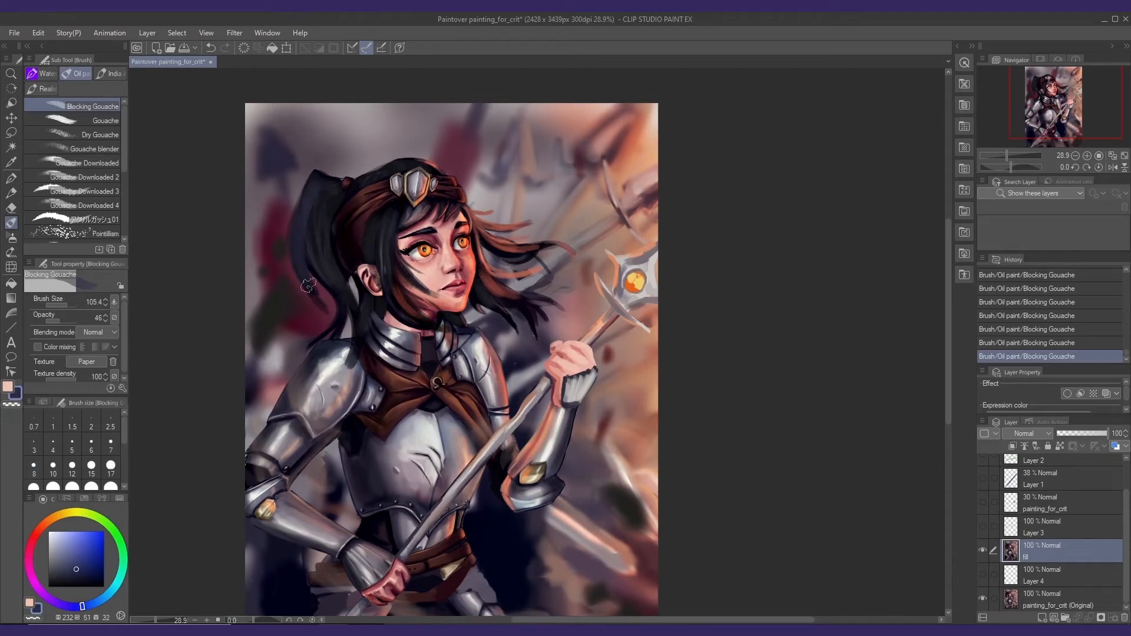
- Undo and restore the last two hair strokes, and darken the blue to hue 232, saturation 58, value 13
key(ctrl+z)
key(ctrl+z)
drag(76, 566, 80, 580)
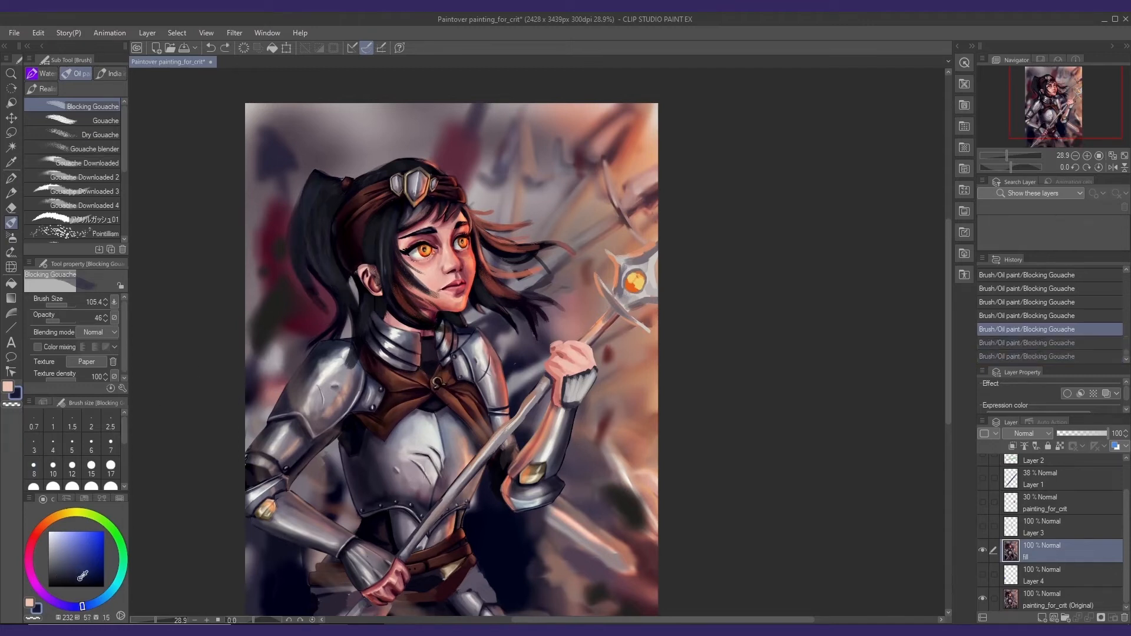
key(ctrl+y)
key(ctrl+y)
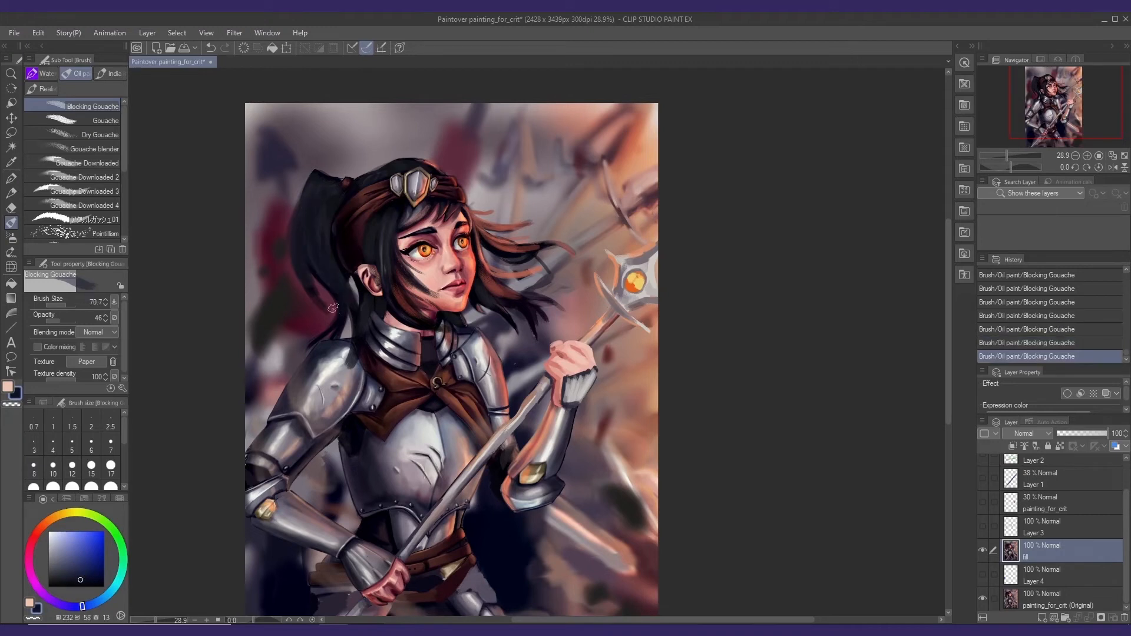
key(bracketleft)
key(bracketleft)
- Paint a dark purple shadow on the side of the headband above the ear, using a larger brush and sampled colours
alt+click(313, 228)
alt+click(348, 236)
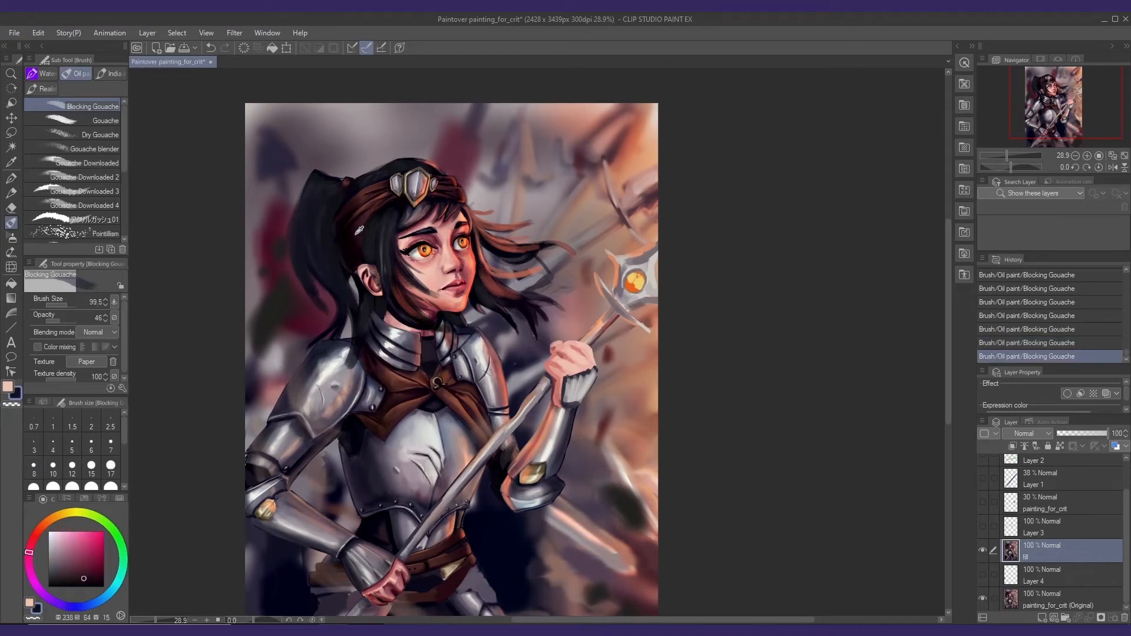
key(bracketright)
key(bracketright)
key(bracketright)
drag(352, 235, 356, 250)
alt+click(361, 239)
alt+click(359, 209)
click(41, 591)
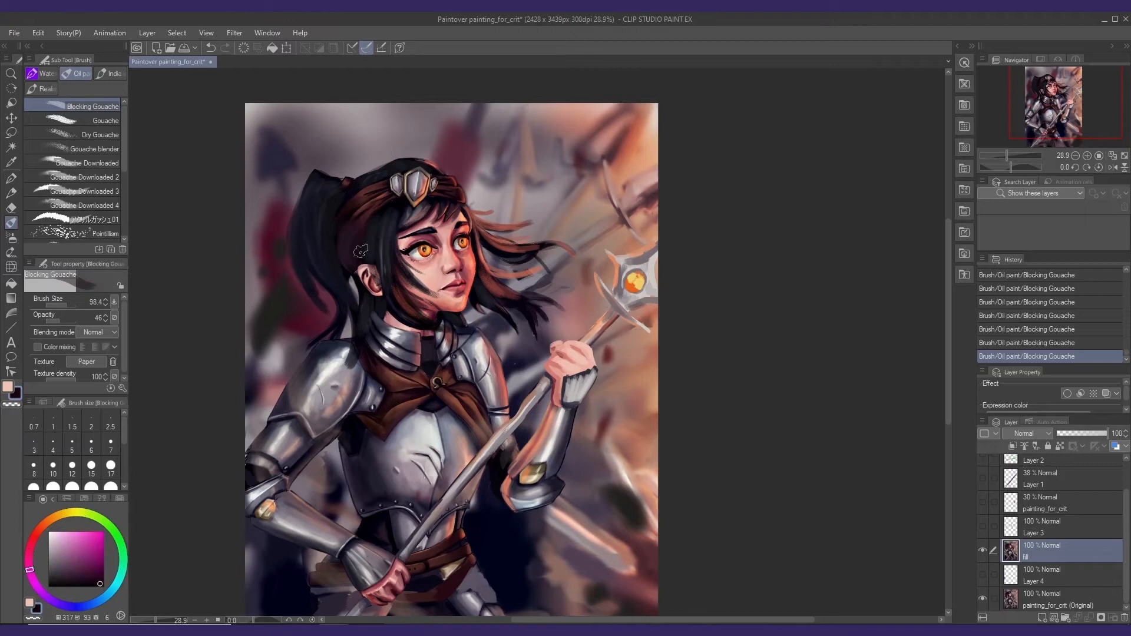
- Sample a dark blue from the hair above the temple and reduce the brush size to 56.4 for finer strands
alt+click(375, 226)
key(bracketleft)
key(bracketleft)
key(bracketleft)
key(bracketleft)
- Hide and show the active paintover layer to compare it with the original painting
key(ctrl+plus)
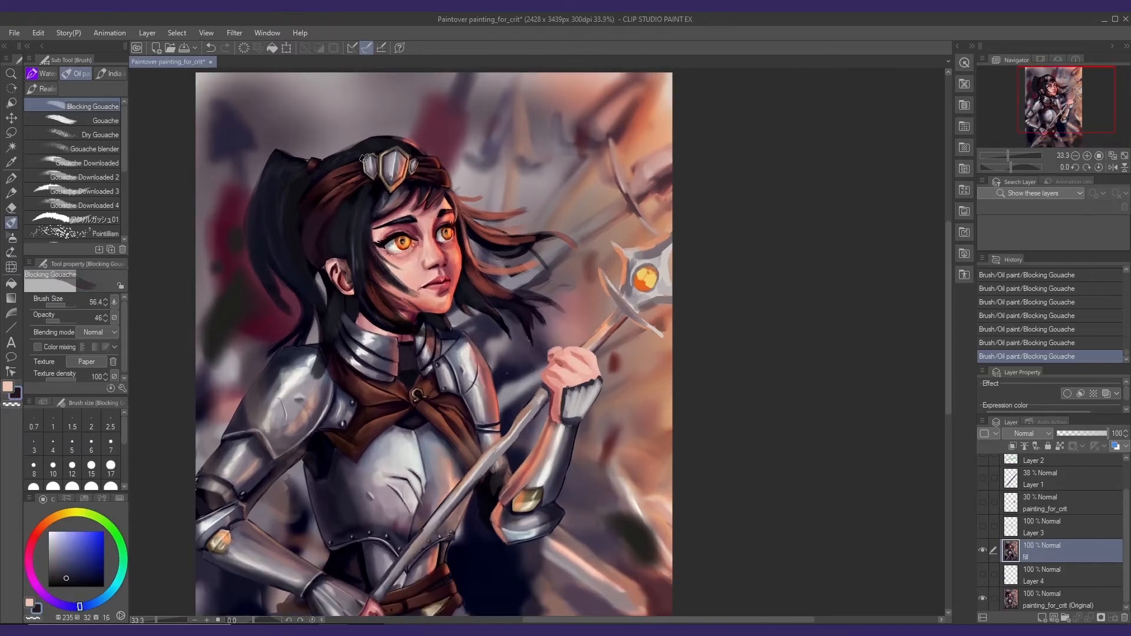
key(ctrl+minus)
click(981, 550)
click(982, 550)
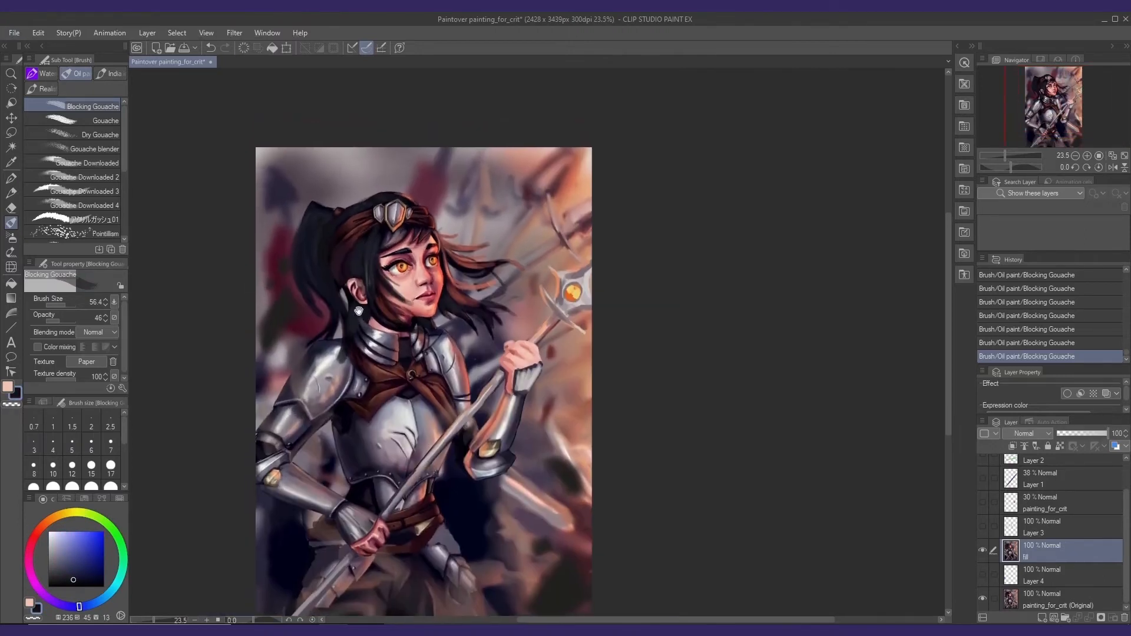
- Refine the fringe below the headband jewel with sampled reddish, orange-brown and dark blue tones, and save the painting
scroll(401, 236, up, 3)
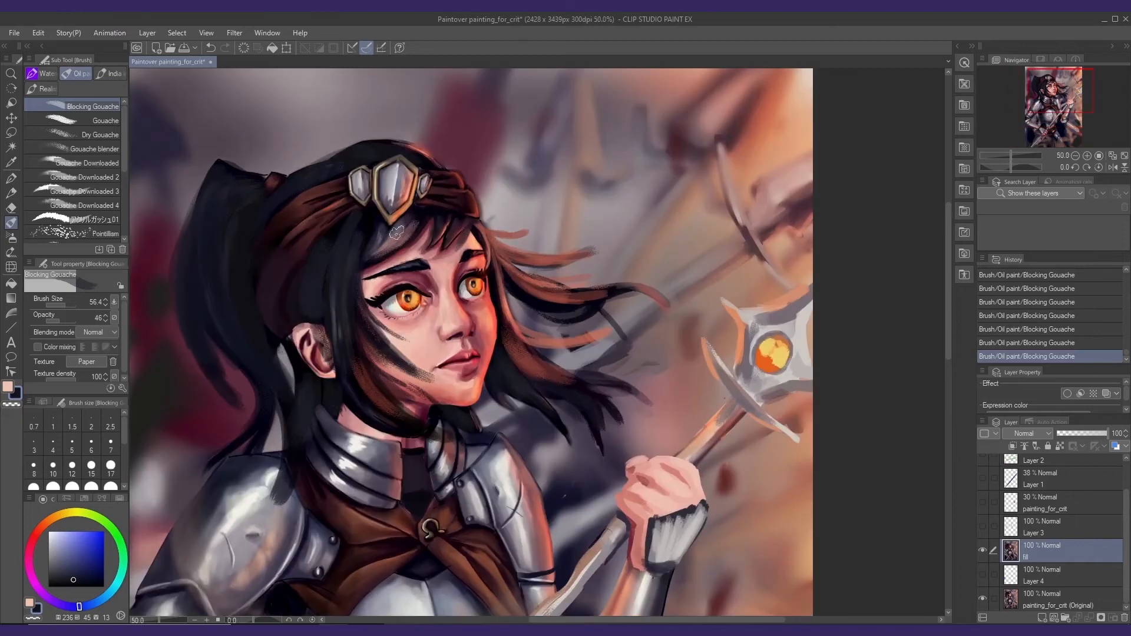
alt+click(394, 234)
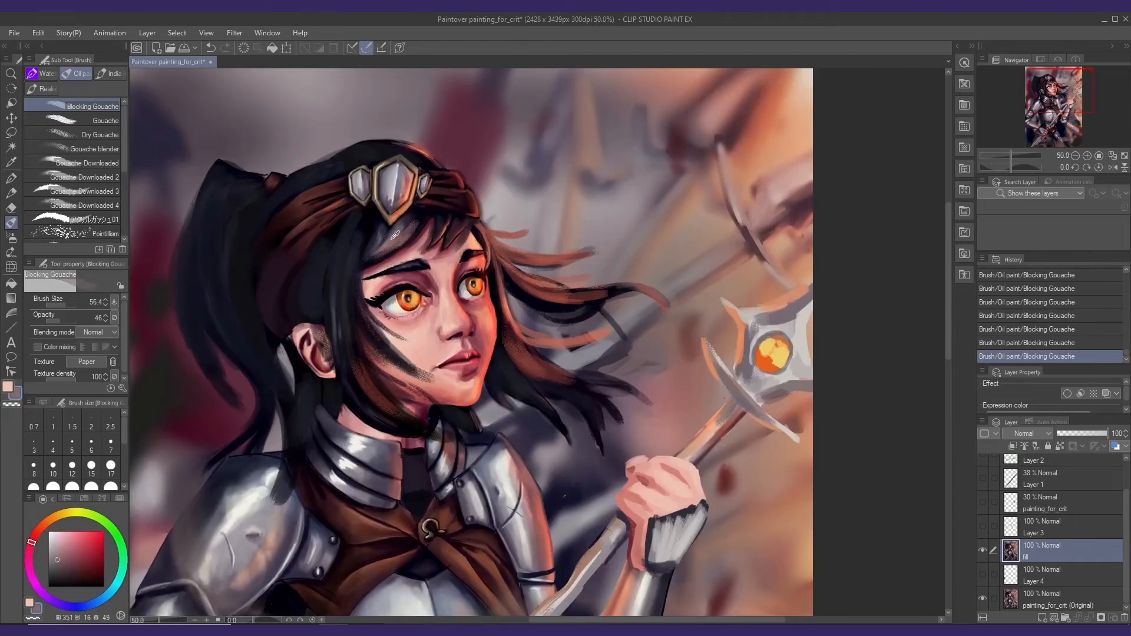
alt+click(504, 242)
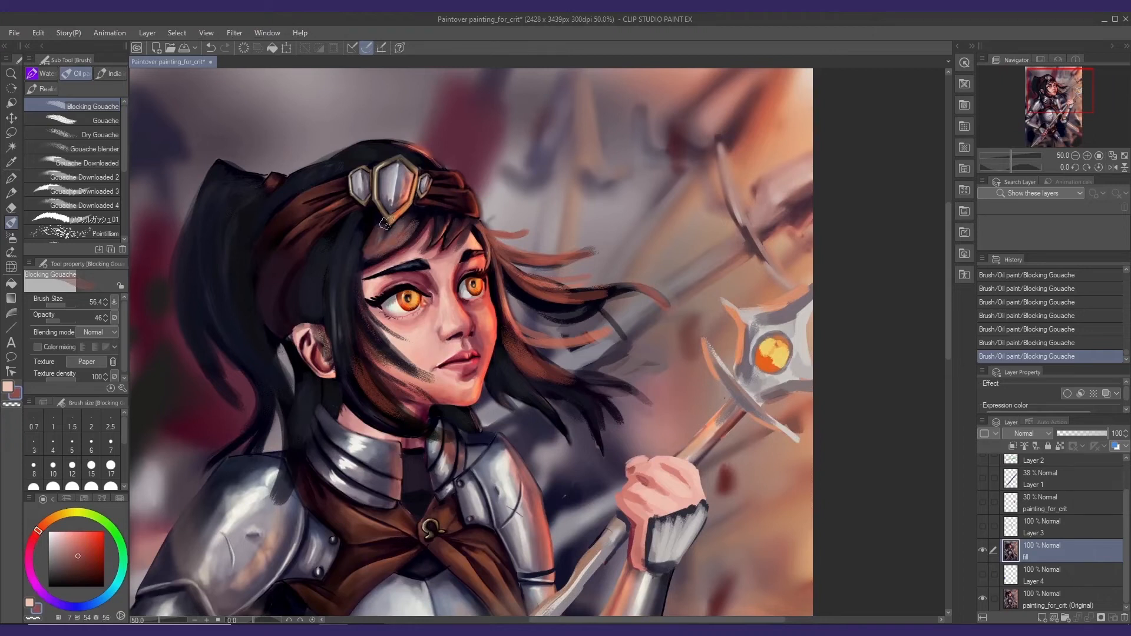
alt+click(356, 243)
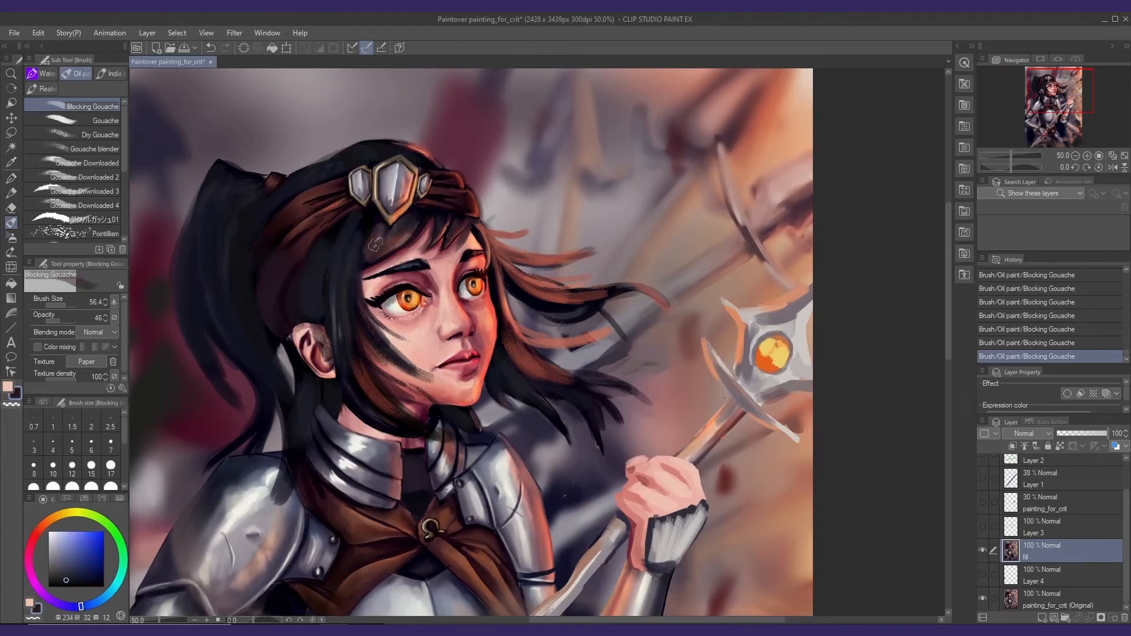
alt+click(375, 244)
scroll(430, 265, down, 4)
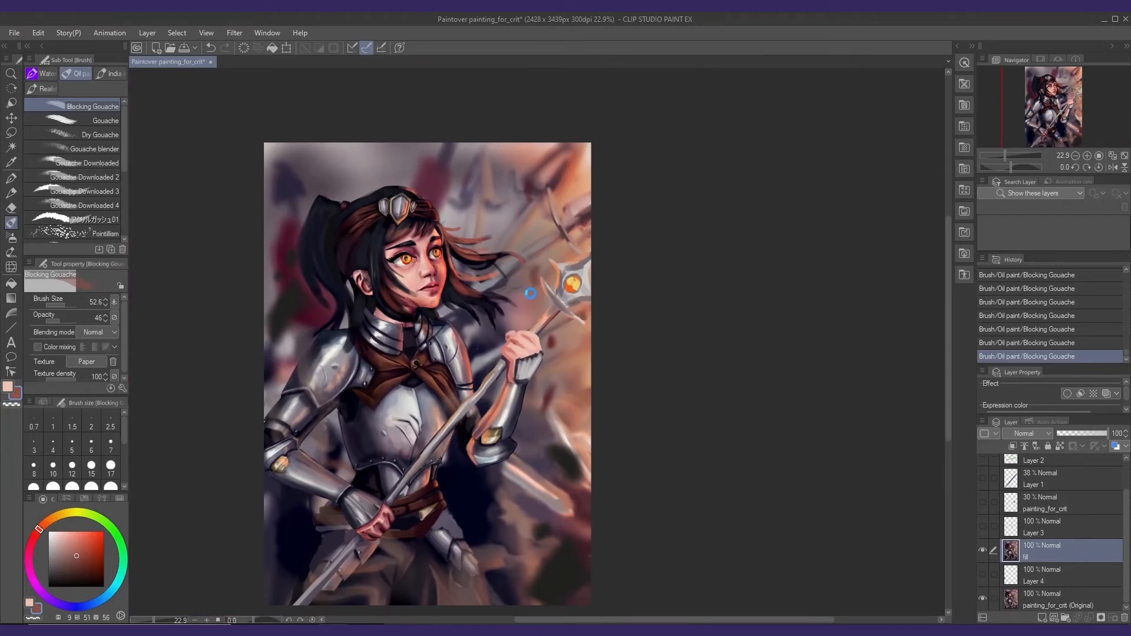
key(ctrl+s)
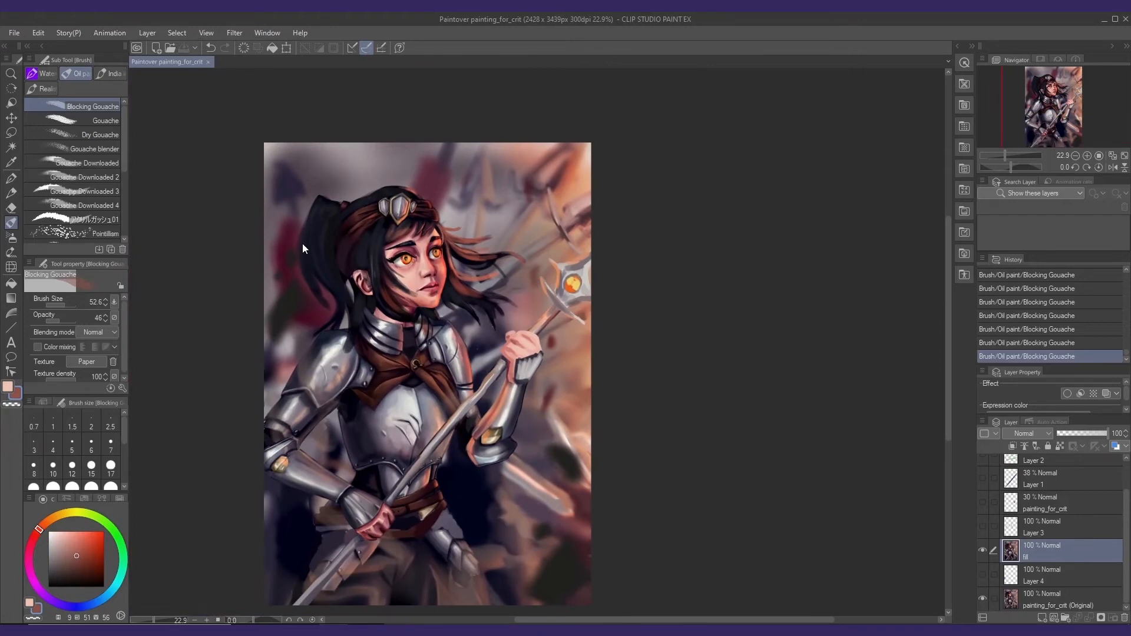
- Retouch the outer edge of the ponytail with a sampled dark tone, at brush size 45.9
key(bracketleft)
alt+click(304, 249)
click(303, 238)
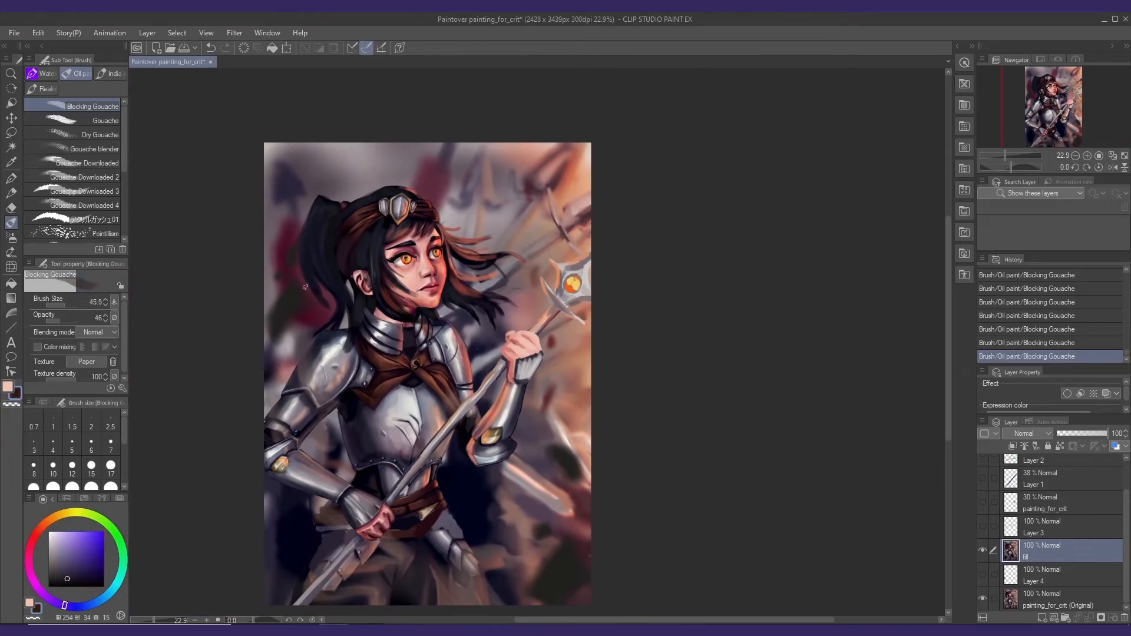
- Try marking the warm-lit background and the edge of the face with saturated blue guide strokes, and undo them
drag(643, 288, 632, 284)
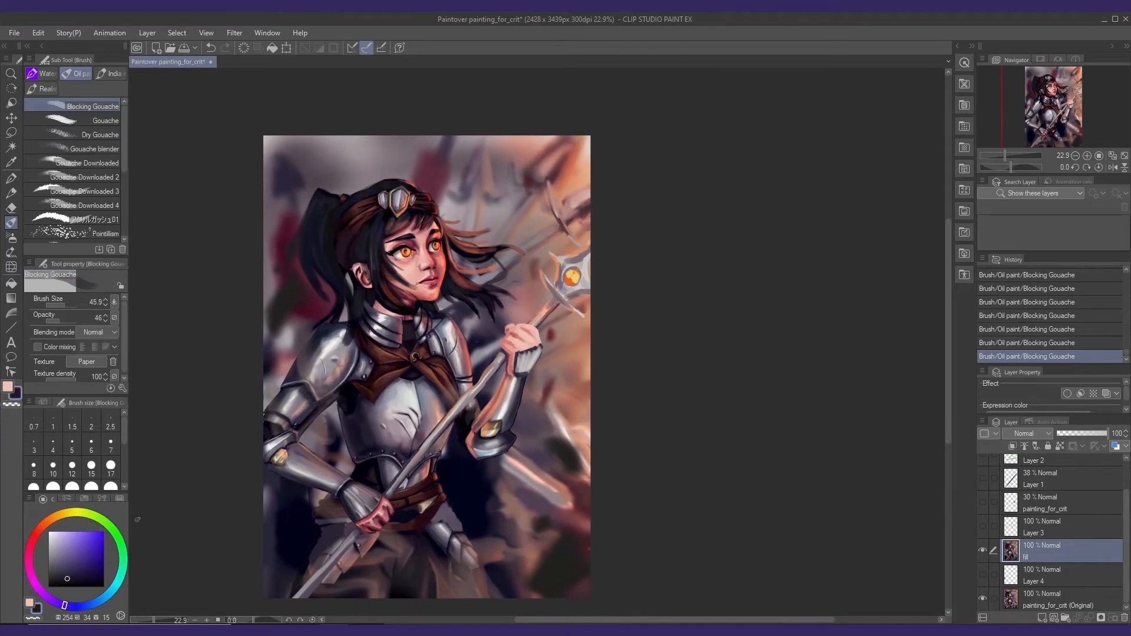
click(93, 604)
click(93, 541)
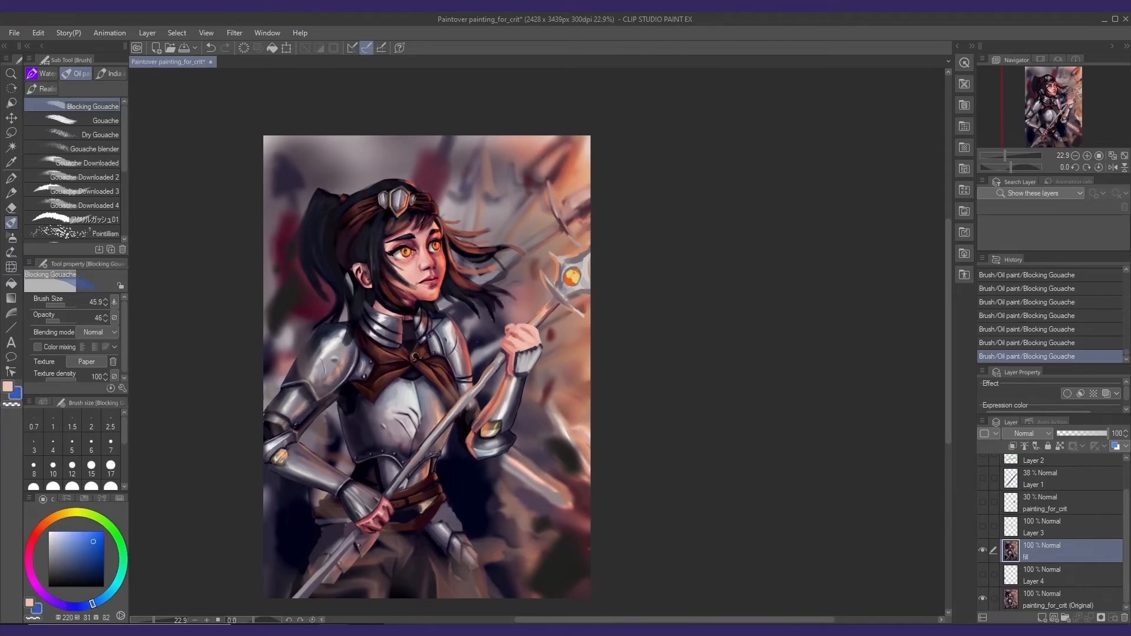
mouse_move(493, 120)
mouse_down()
mouse_move(539, 229)
mouse_move(557, 370)
mouse_up()
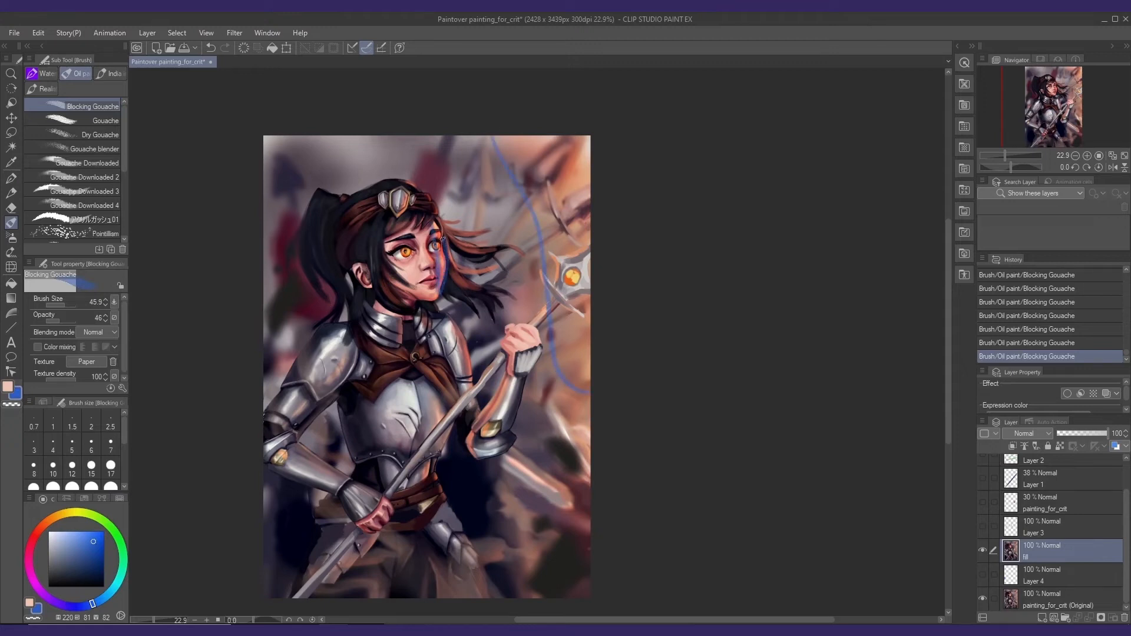
key(ctrl+z)
key(ctrl+z)
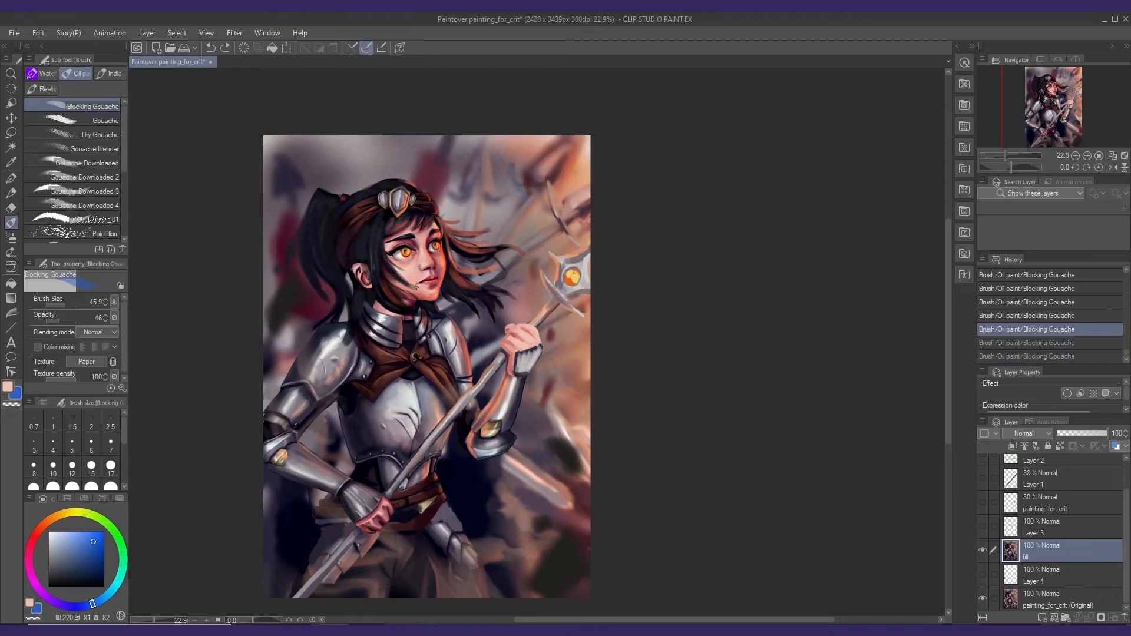
- Try outlining the shadow zones of the face, breastplate and lower arm in blue, and undo the marks
mouse_move(415, 289)
mouse_down()
mouse_move(384, 258)
mouse_move(419, 228)
mouse_up()
drag(401, 292, 393, 284)
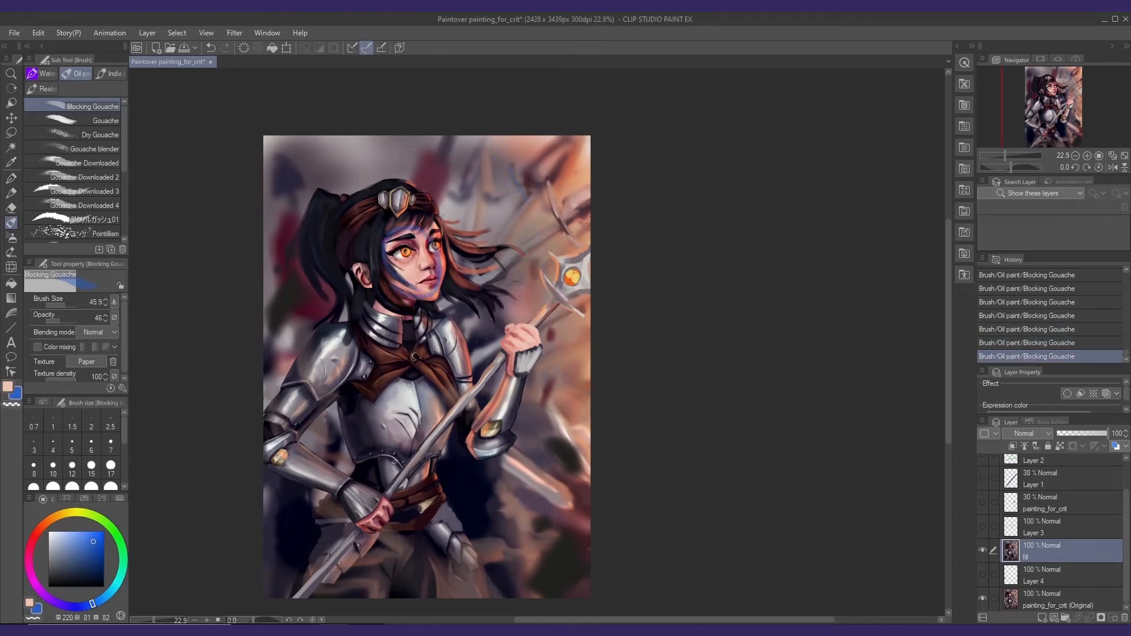
mouse_move(364, 462)
mouse_down()
mouse_move(348, 335)
mouse_move(448, 458)
mouse_move(355, 472)
mouse_up()
drag(310, 430, 342, 334)
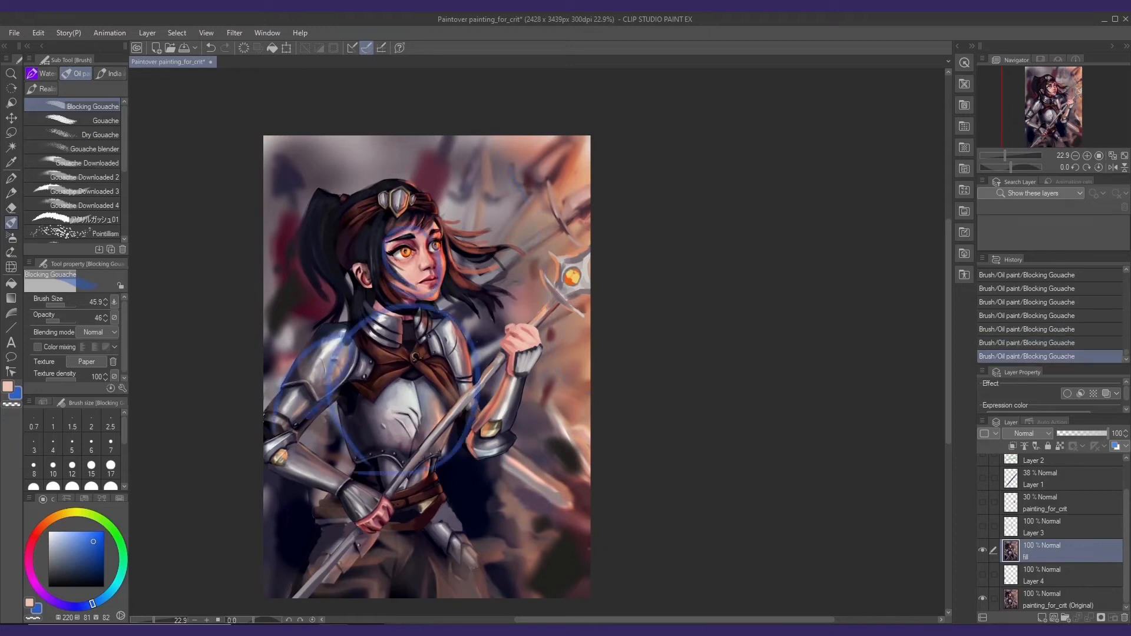
drag(280, 458, 345, 493)
key(ctrl+z)
key(ctrl+z)
key(ctrl+z)
key(ctrl+z)
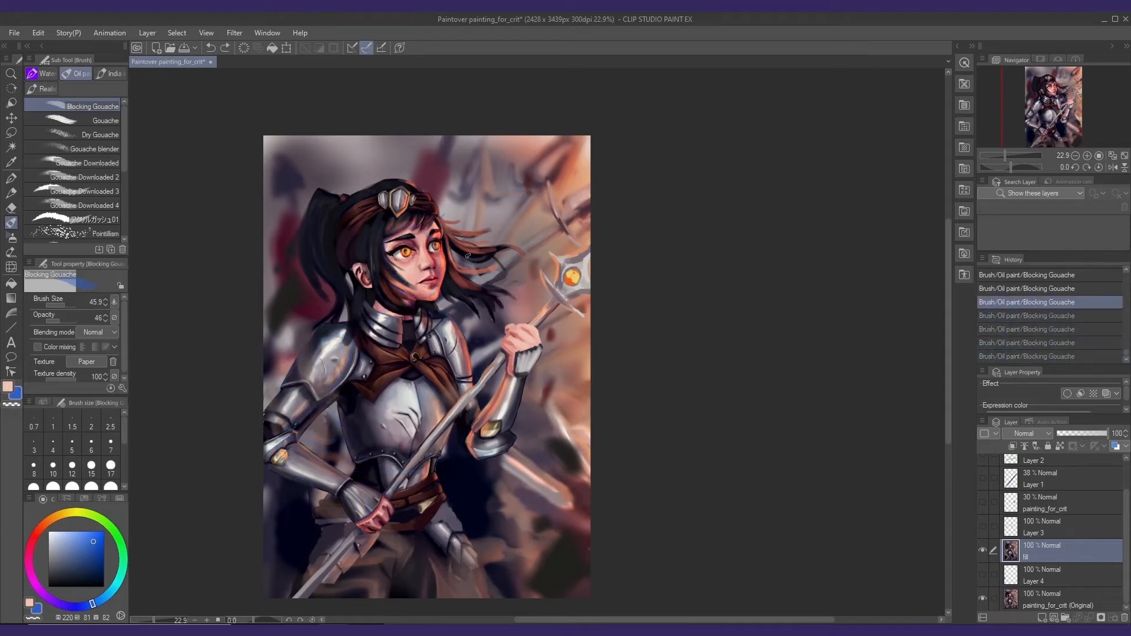
- Sketch a blue curve separating the bright background around the staff head from the figure, and undo it
drag(386, 385, 382, 365)
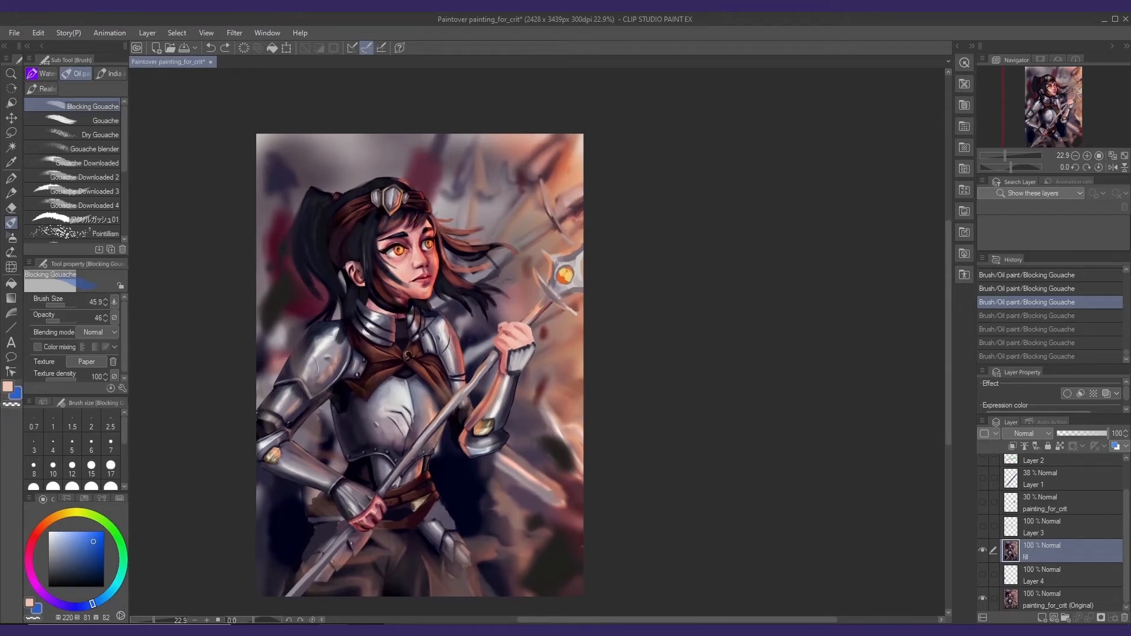
drag(434, 319, 428, 323)
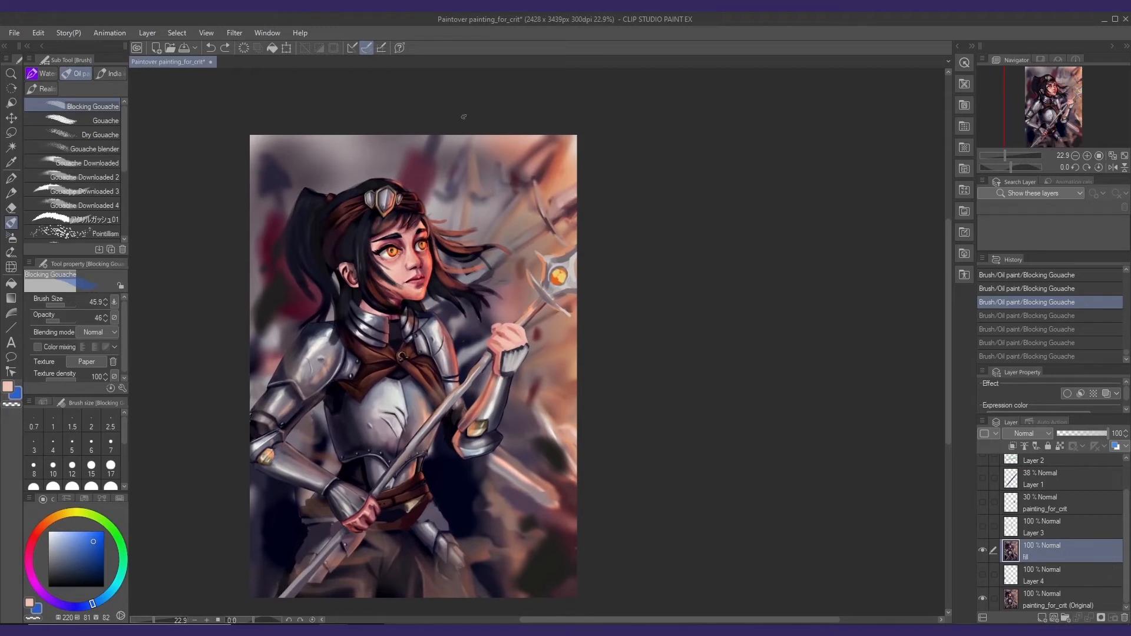
mouse_move(474, 138)
mouse_down()
mouse_move(523, 326)
mouse_move(574, 386)
mouse_up()
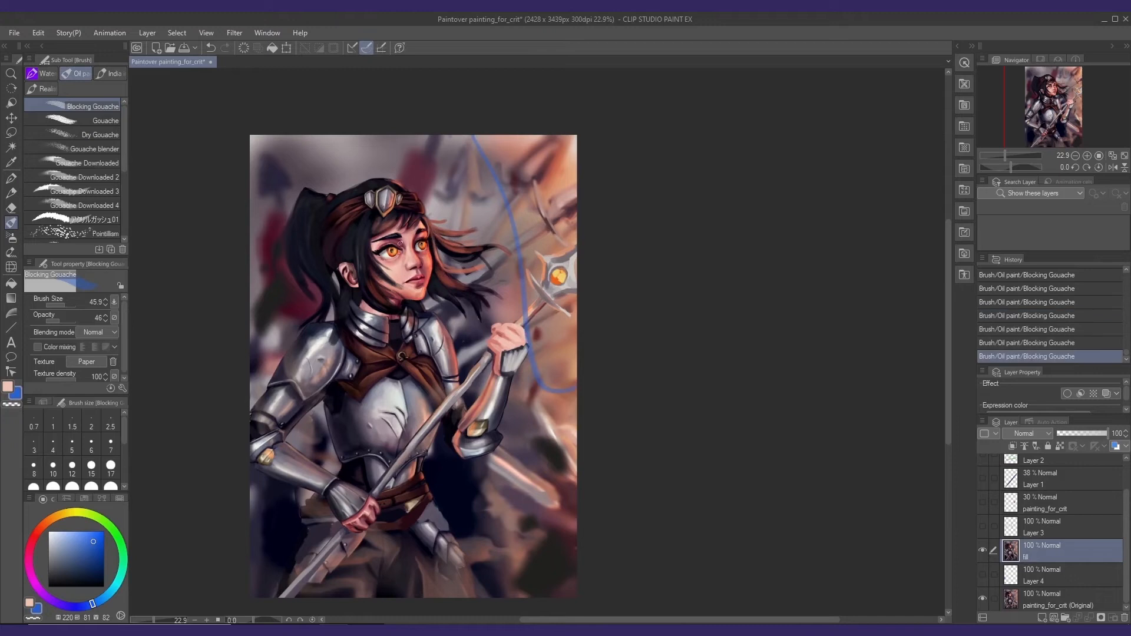
key(ctrl+z)
drag(364, 335, 364, 332)
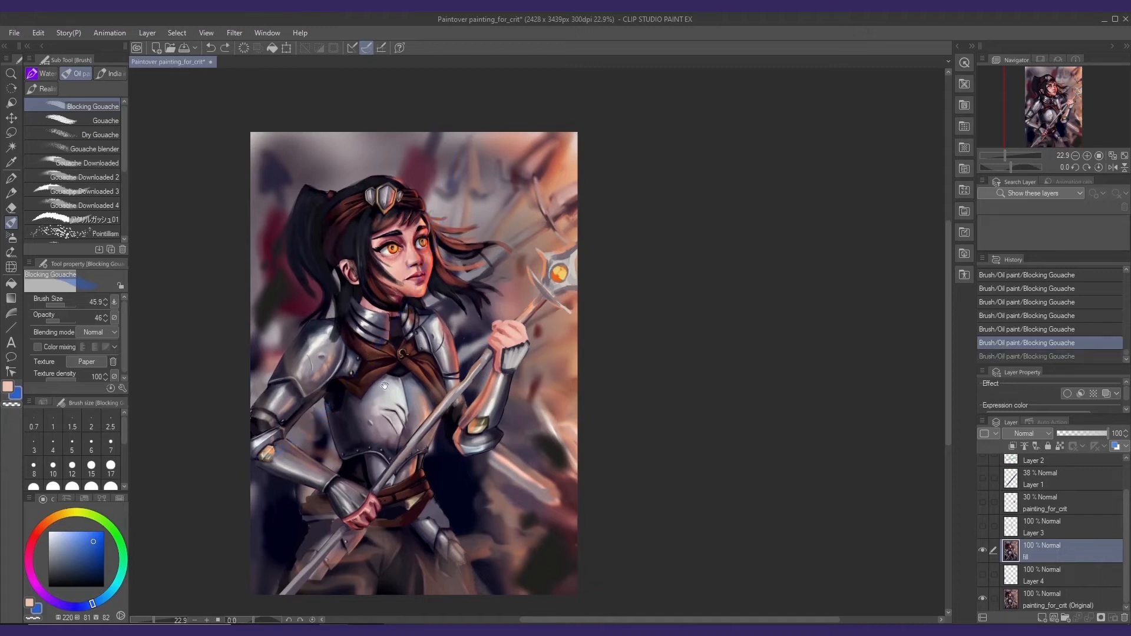
drag(384, 385, 416, 347)
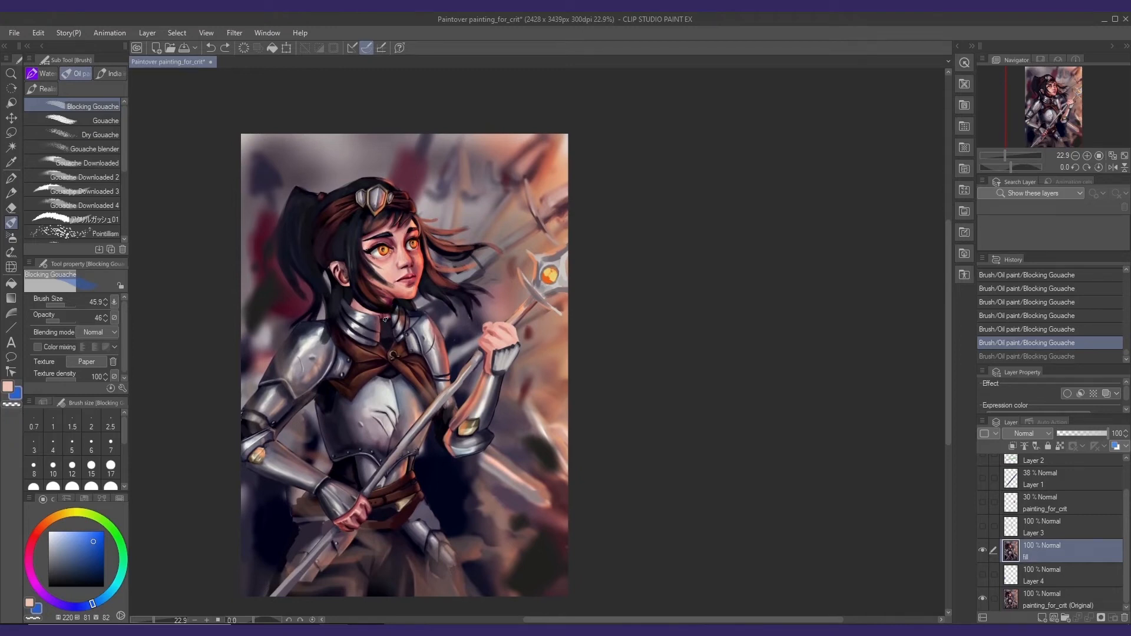
drag(385, 319, 391, 323)
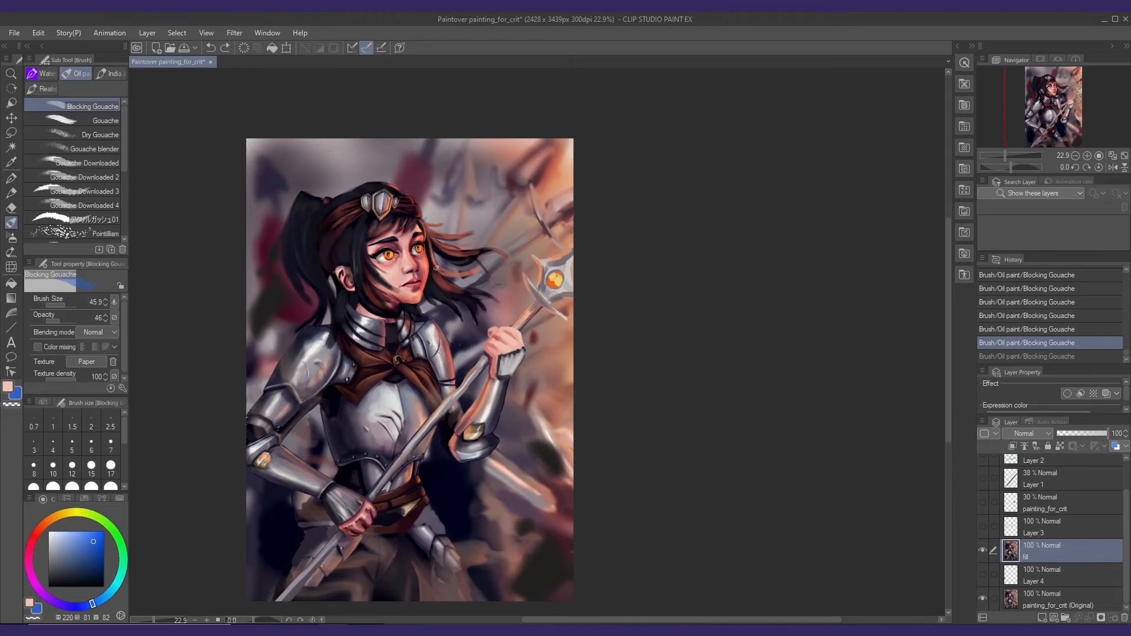
drag(504, 296, 502, 291)
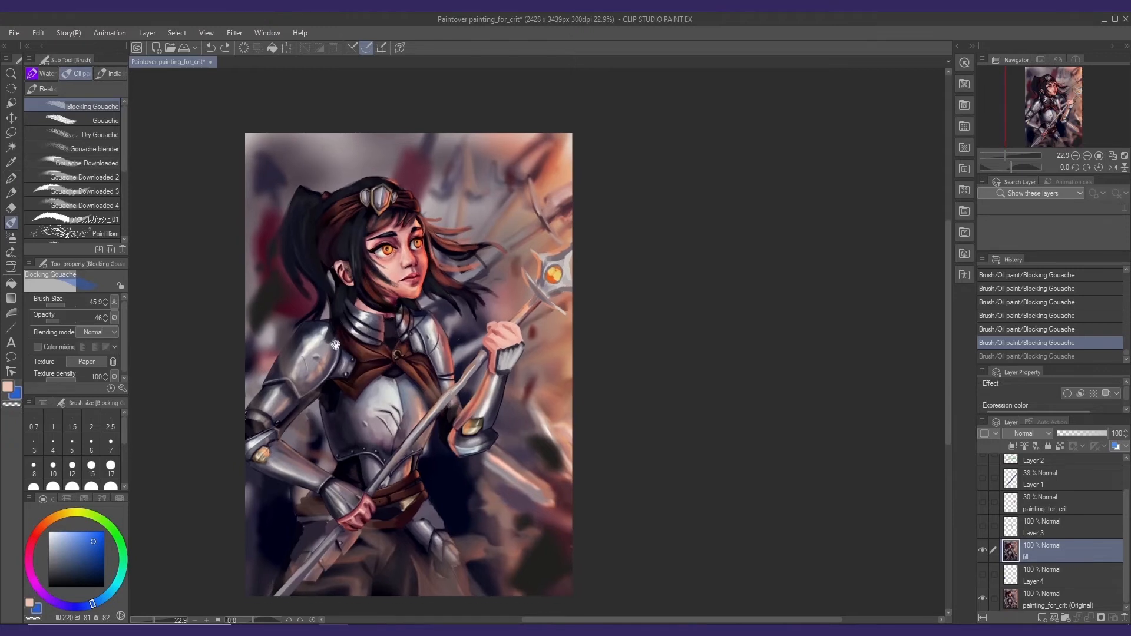
drag(336, 344, 334, 346)
- Sample a dark crimson from the shadow below the chin and set the brush to Darken blending with opacity 24
alt+click(522, 179)
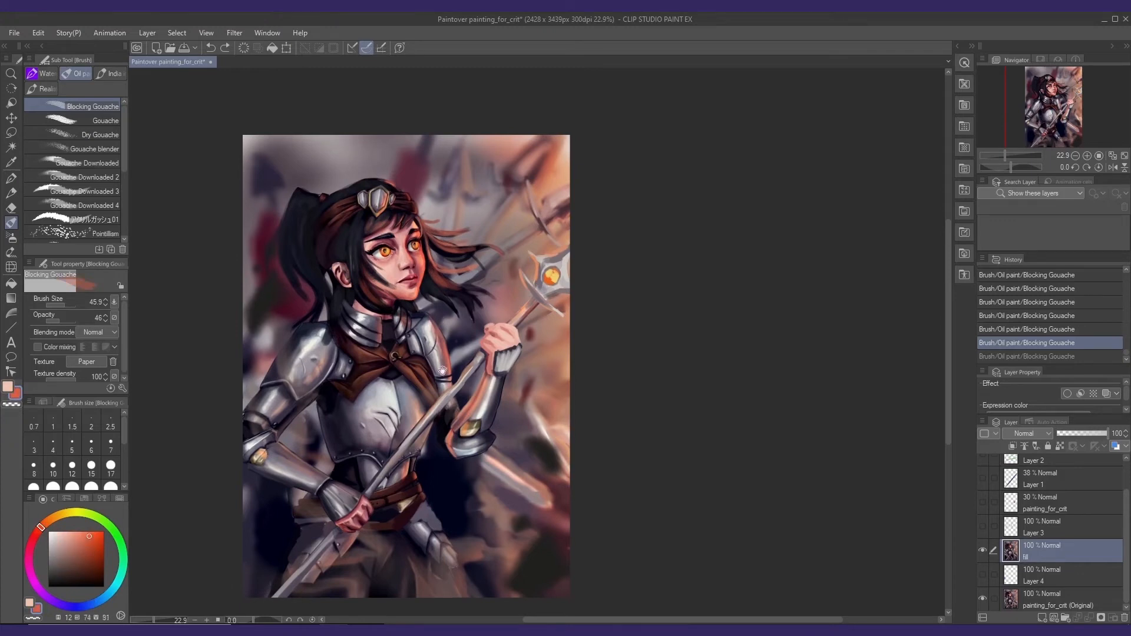
drag(442, 371, 422, 342)
scroll(402, 286, up, 2)
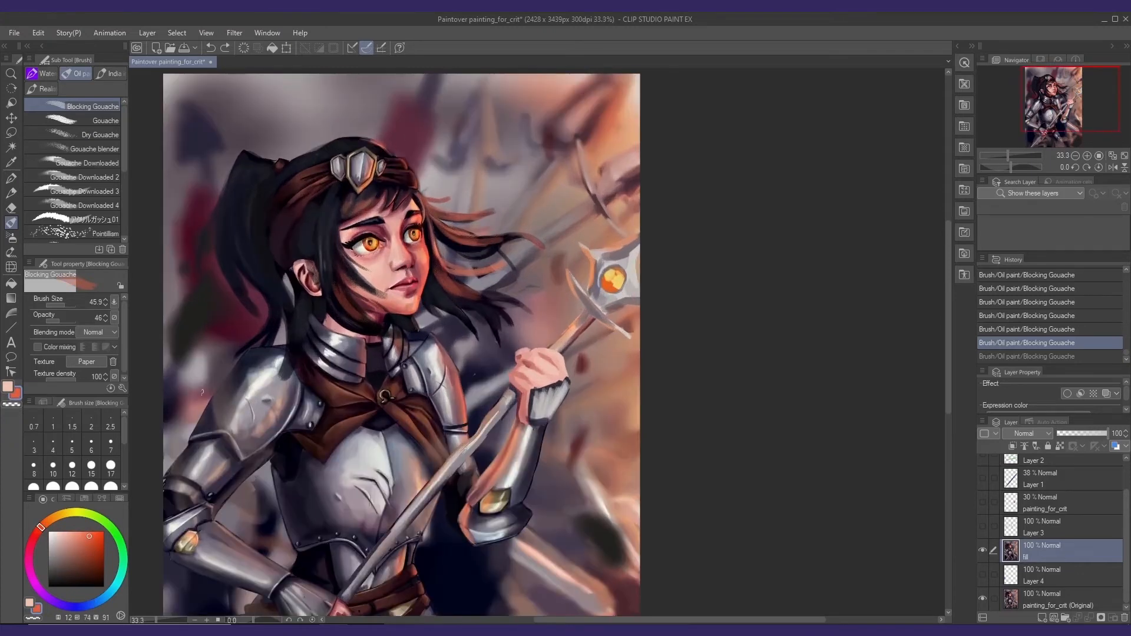
alt+click(383, 314)
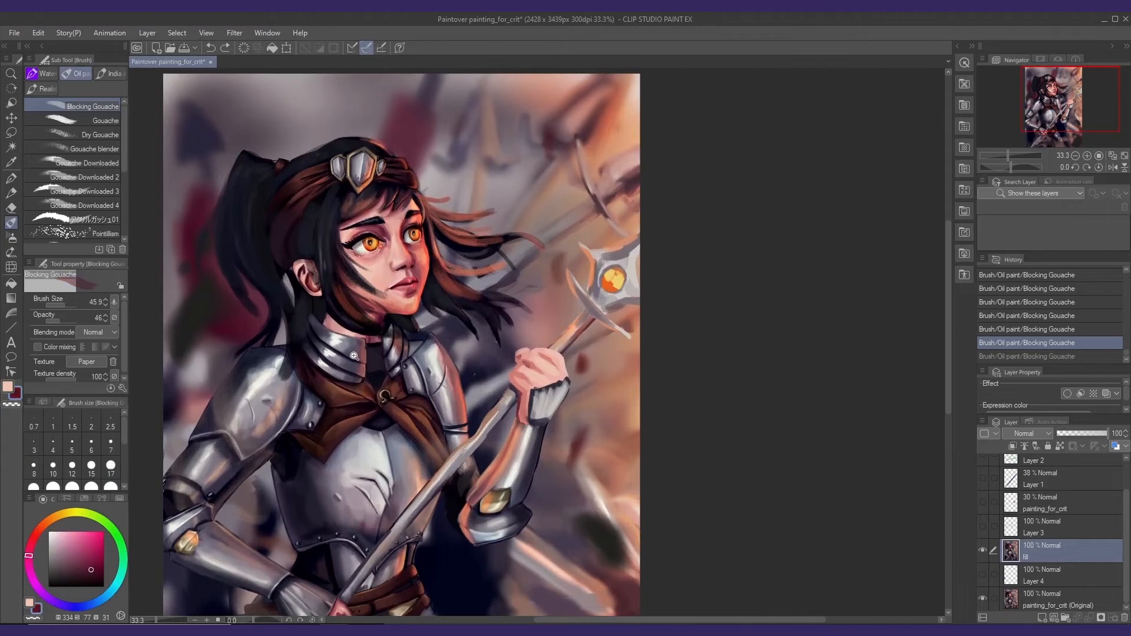
scroll(355, 364, down, 1)
click(94, 332)
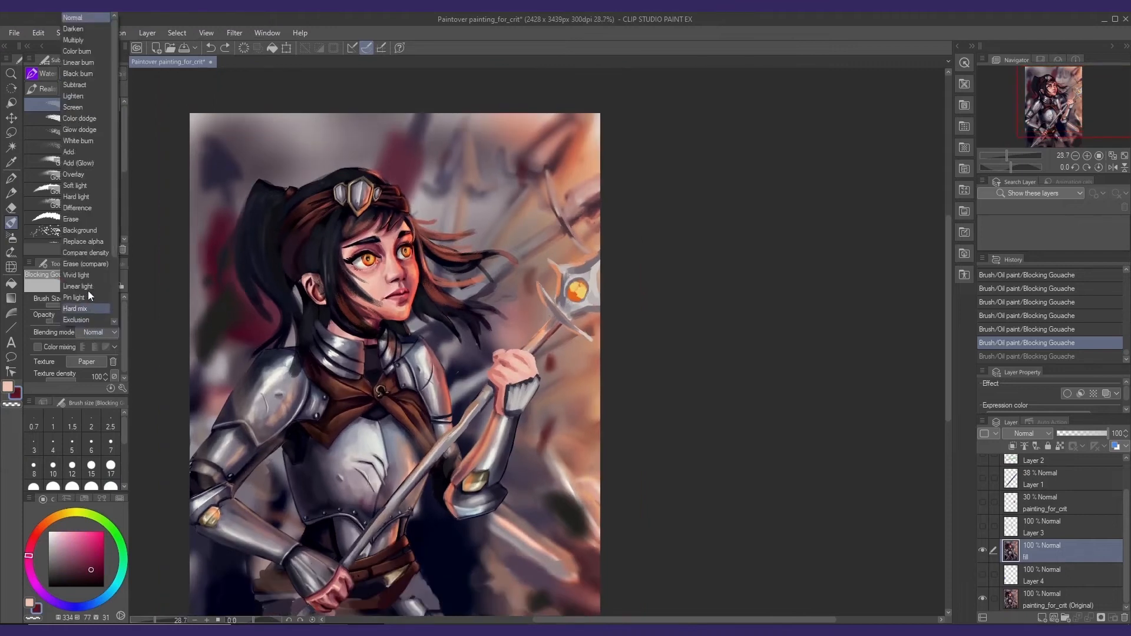
click(81, 29)
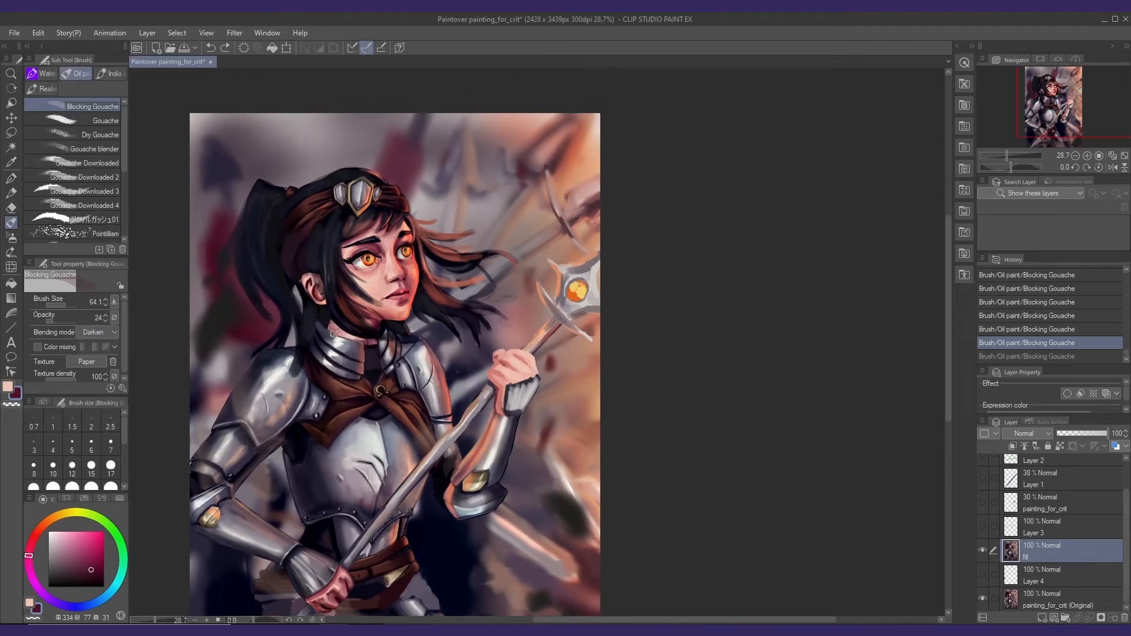
- Try shading the neck, ear and cheek directly on the painting layer, and undo those strokes
drag(335, 330, 355, 333)
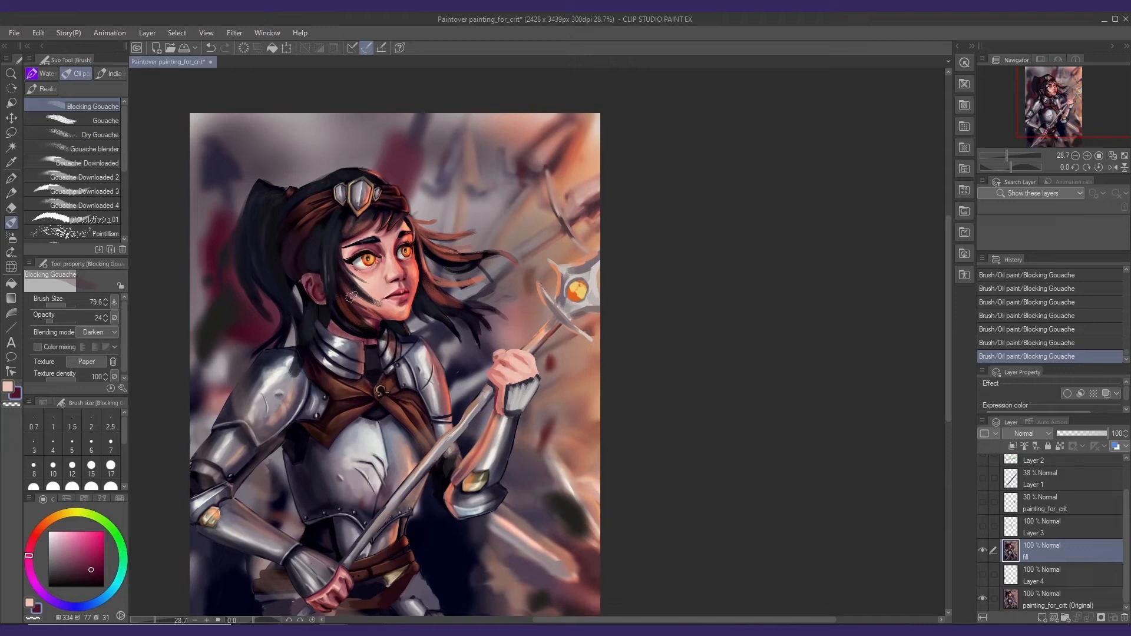
mouse_move(351, 297)
mouse_down()
mouse_move(378, 312)
mouse_move(352, 281)
mouse_move(373, 281)
mouse_up()
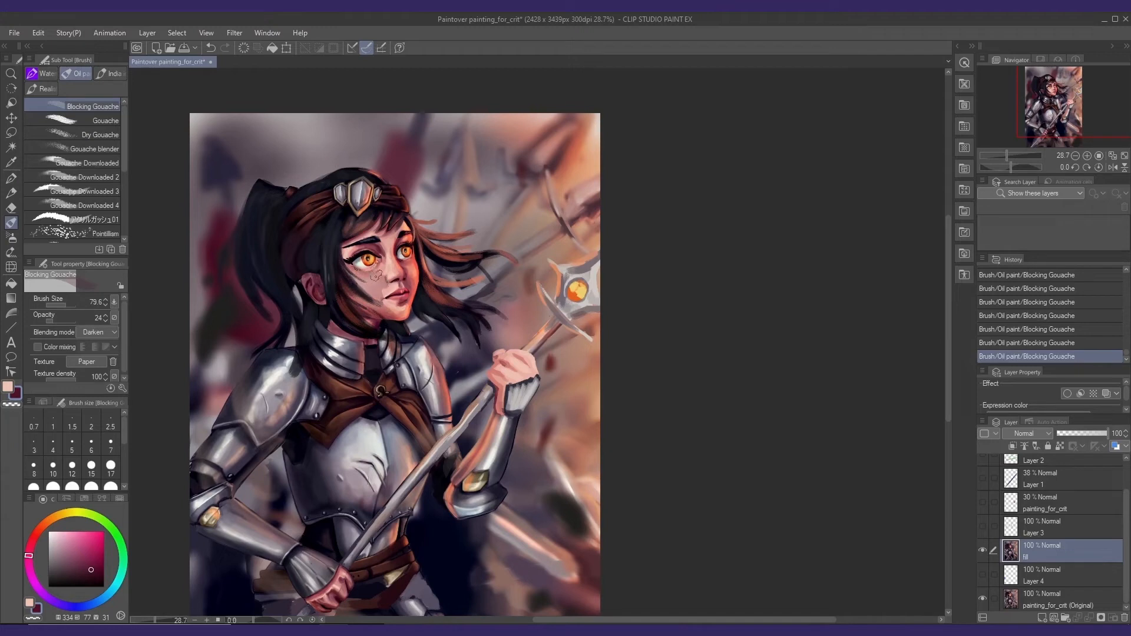
key(ctrl+z)
key(ctrl+shift+n)
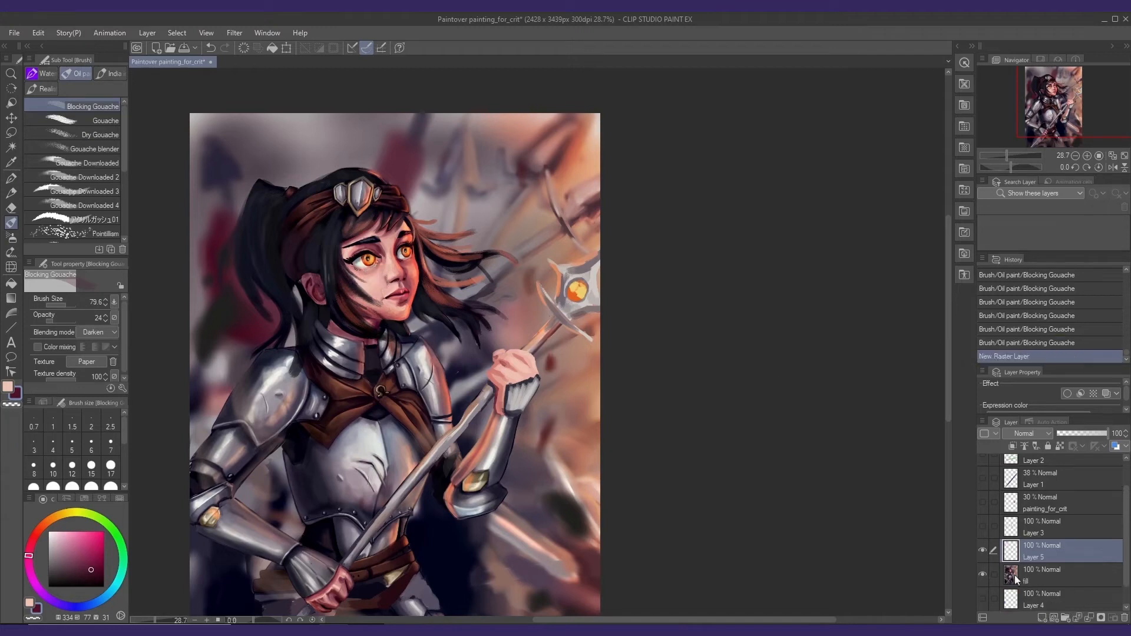
key(ctrl+z)
key(ctrl+z)
key(ctrl+z)
key(ctrl+z)
key(ctrl+z)
key(ctrl+z)
key(ctrl+z)
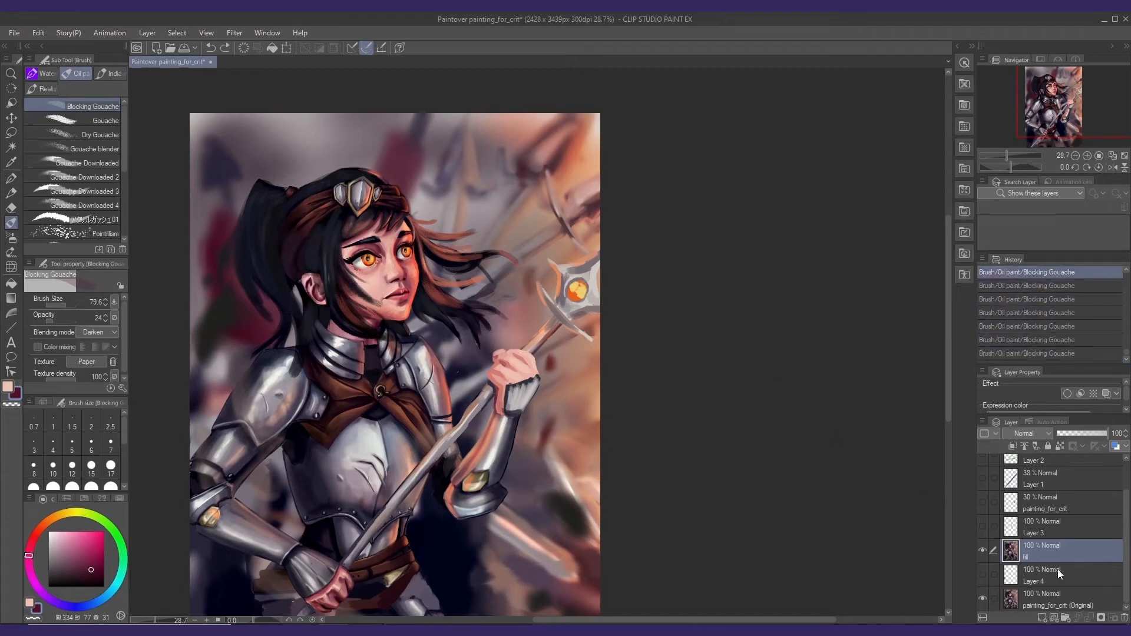
key(ctrl+y)
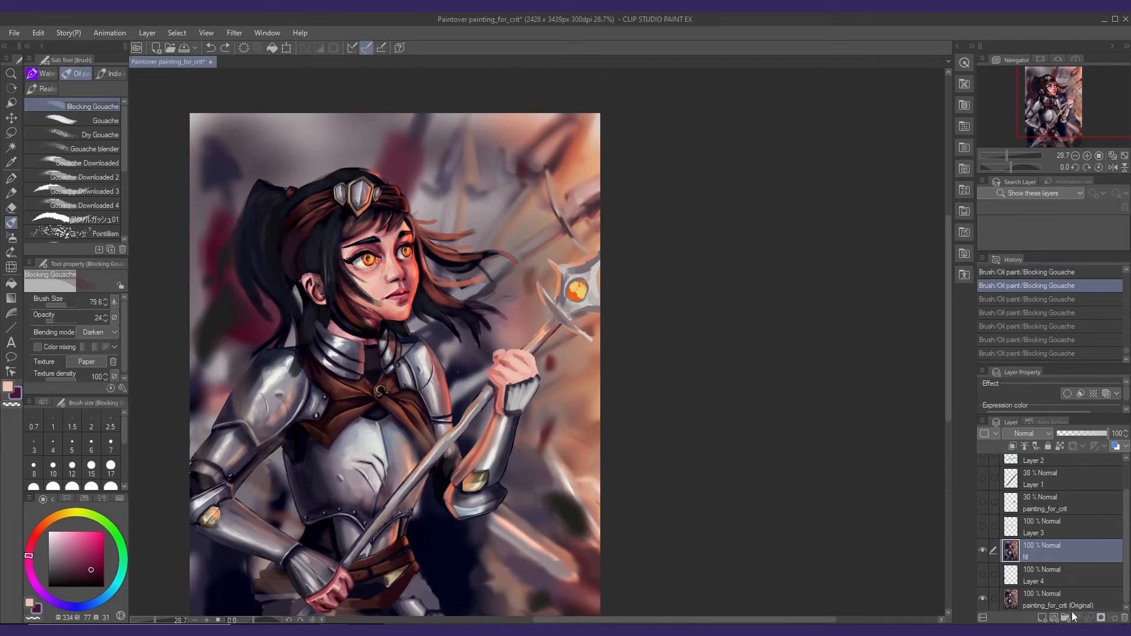
- Add a raster layer above the painting and brush dark crimson shadow over the ear, jaw, neck and hands
key(ctrl+shift+n)
mouse_move(323, 289)
mouse_down()
mouse_move(312, 288)
mouse_move(321, 299)
mouse_up()
mouse_move(312, 277)
mouse_down()
mouse_move(321, 292)
mouse_move(393, 317)
mouse_up()
mouse_move(377, 317)
mouse_down()
mouse_move(351, 301)
mouse_move(357, 336)
mouse_up()
drag(500, 373, 498, 409)
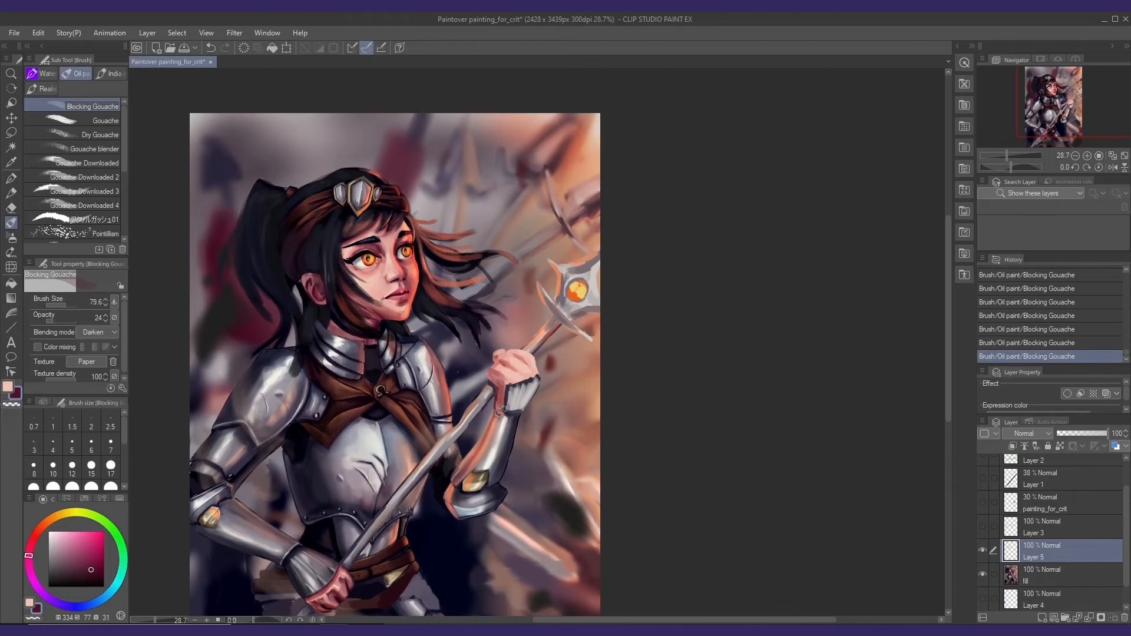
drag(413, 488, 430, 405)
drag(323, 500, 344, 512)
- Build up the shadow across the cheek, jaw and lower face on the new layer
drag(371, 330, 350, 460)
drag(384, 304, 368, 328)
drag(347, 315, 383, 280)
mouse_move(388, 294)
mouse_down()
mouse_move(371, 353)
mouse_move(386, 358)
mouse_up()
mouse_move(354, 315)
mouse_down()
mouse_move(374, 350)
mouse_move(375, 277)
mouse_up()
mouse_move(378, 314)
mouse_down()
mouse_move(365, 346)
mouse_move(346, 295)
mouse_up()
mouse_move(346, 294)
mouse_down()
mouse_move(360, 287)
mouse_move(372, 306)
mouse_move(369, 330)
mouse_move(391, 322)
mouse_move(397, 283)
mouse_move(394, 312)
mouse_up()
- Soften the edges of the face shadow with a blend tool and touch up the shading near the ear
key(e)
key(j)
click(50, 73)
click(82, 91)
key(e)
key(j)
key(b)
mouse_move(308, 327)
mouse_down()
mouse_move(315, 347)
mouse_move(314, 259)
mouse_move(323, 271)
mouse_up()
key(j)
- Set the shadow layer to Multiply and recolour its painted pixels by filling them with a sampled dark purple, using locked transparency
click(1027, 434)
click(1027, 140)
key(b)
alt+click(318, 265)
click(1060, 447)
key(alt+Delete)
click(1059, 446)
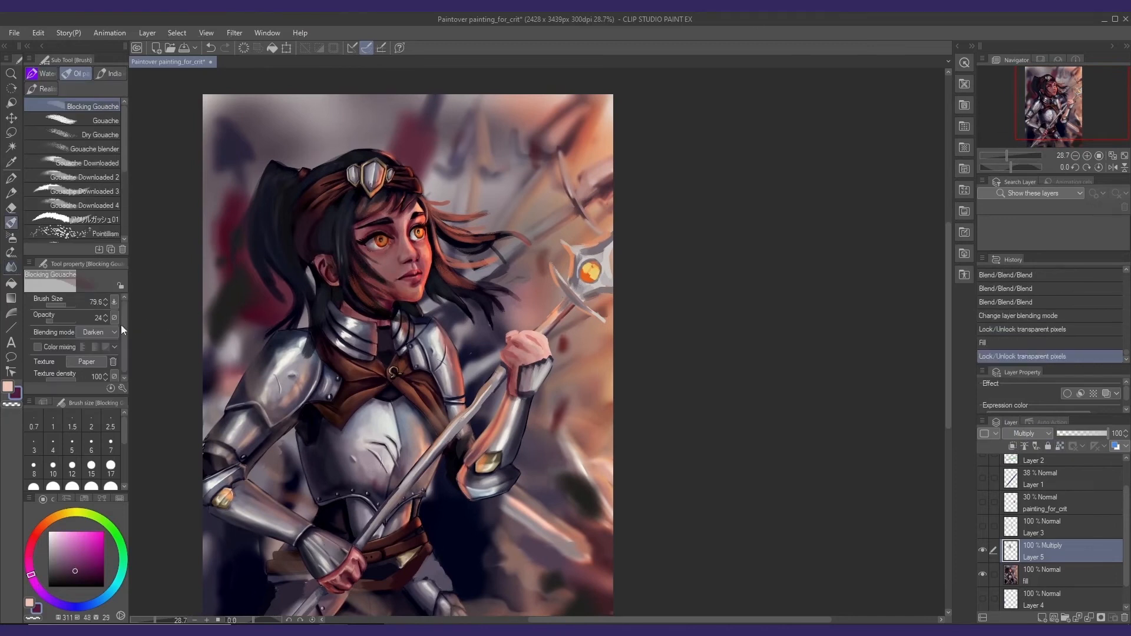
- Darken the ear, cheek and eye area with brush size 118.9, and shade both hands at size 89.9
mouse_move(323, 268)
mouse_down()
mouse_move(362, 320)
mouse_move(357, 282)
mouse_up()
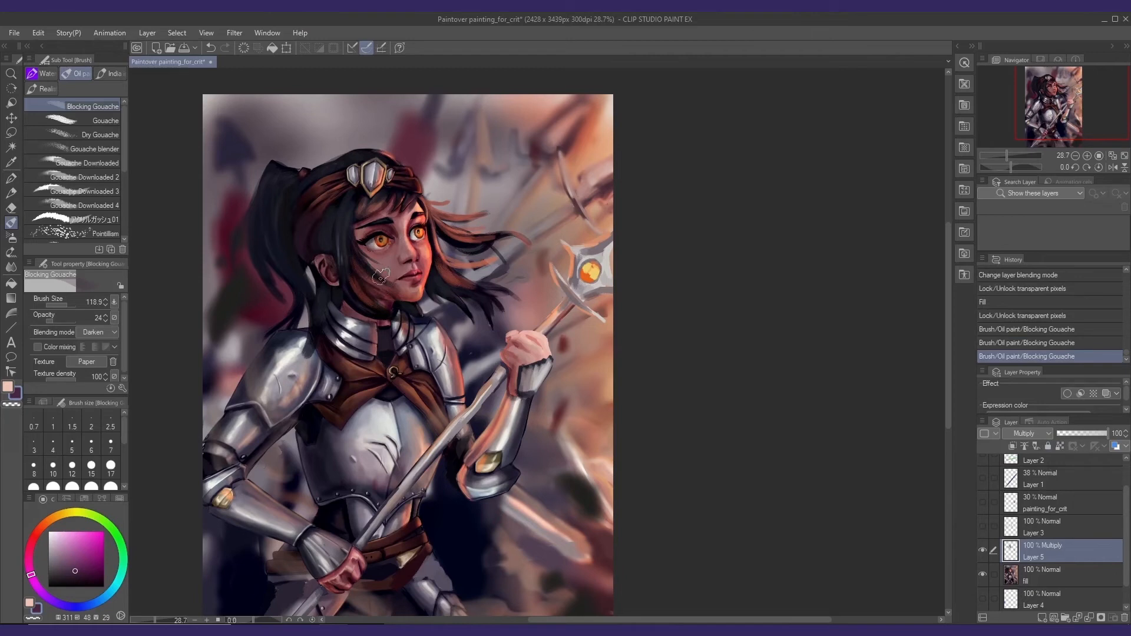
mouse_move(393, 246)
mouse_down()
mouse_move(389, 236)
mouse_move(376, 250)
mouse_move(384, 216)
mouse_move(416, 255)
mouse_move(406, 244)
mouse_up()
key(j)
key(b)
drag(506, 377, 506, 337)
drag(353, 512, 358, 483)
drag(345, 510, 330, 523)
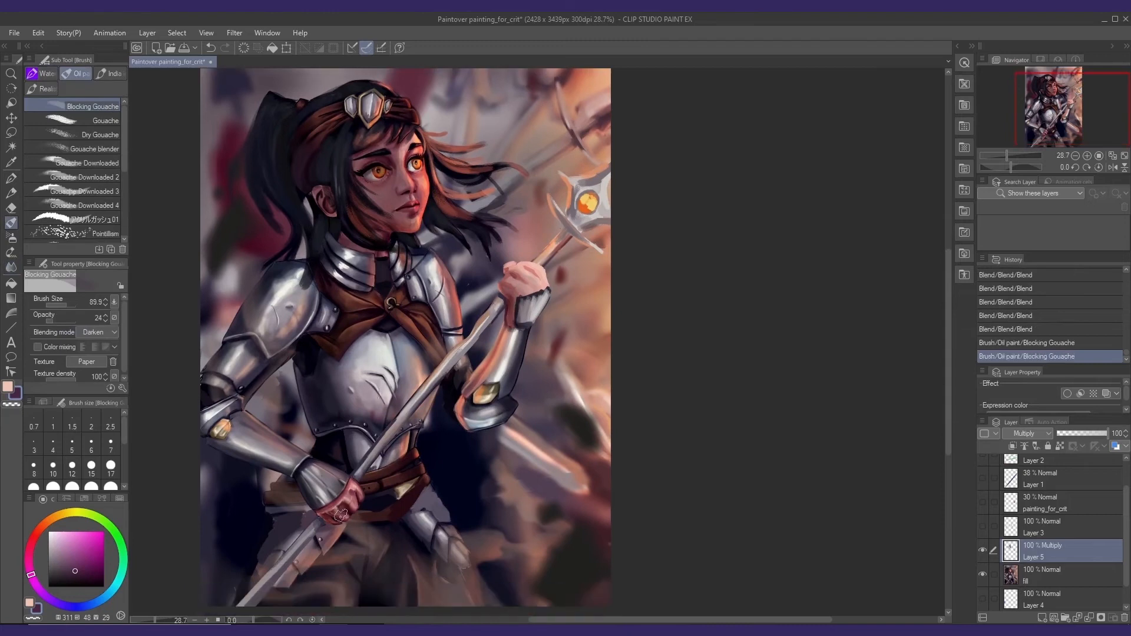
- Deepen the shadow under the jaw and around the neck and blend its edges
mouse_move(377, 225)
mouse_down()
mouse_move(389, 325)
mouse_move(411, 315)
mouse_move(410, 288)
mouse_up()
drag(412, 282, 406, 277)
mouse_move(339, 304)
mouse_down()
mouse_move(347, 316)
mouse_move(411, 310)
mouse_move(403, 298)
mouse_up()
key(j)
drag(404, 296, 413, 308)
mouse_move(410, 307)
mouse_down()
mouse_move(402, 300)
mouse_move(410, 313)
mouse_move(372, 342)
mouse_up()
key(b)
drag(377, 339, 412, 333)
- Shade the hand gripping the staff and the lower hand, and set the shadow layer's opacity to 80%
scroll(432, 333, down, 1)
drag(432, 332, 423, 320)
drag(500, 366, 509, 374)
drag(509, 361, 522, 369)
drag(521, 366, 503, 372)
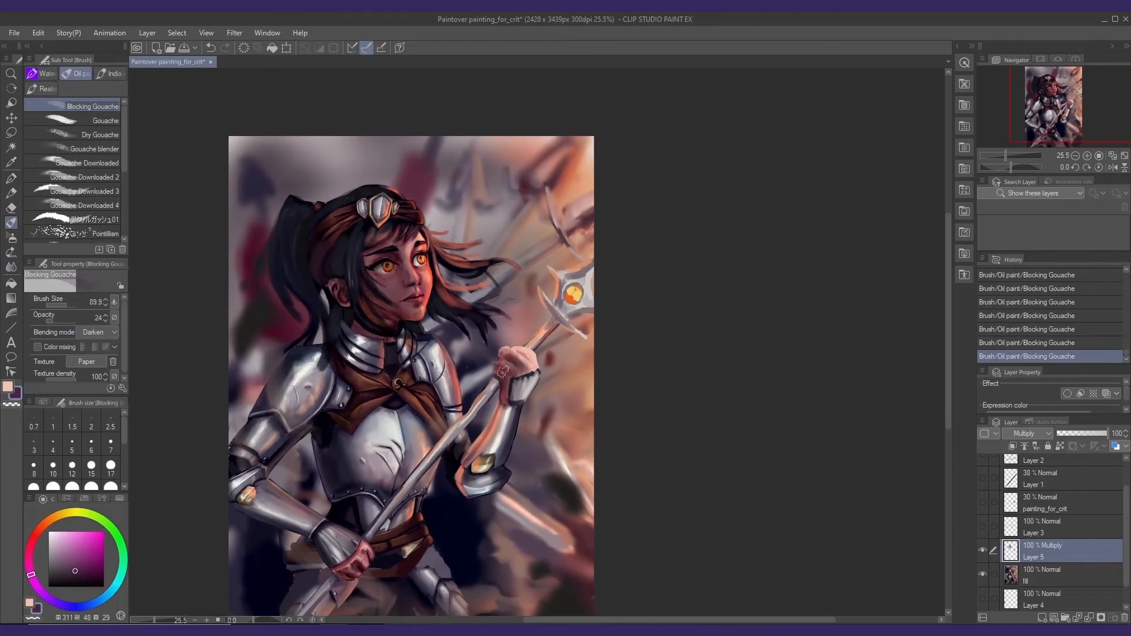
drag(528, 442, 527, 429)
drag(360, 541, 343, 554)
drag(1098, 433, 1092, 433)
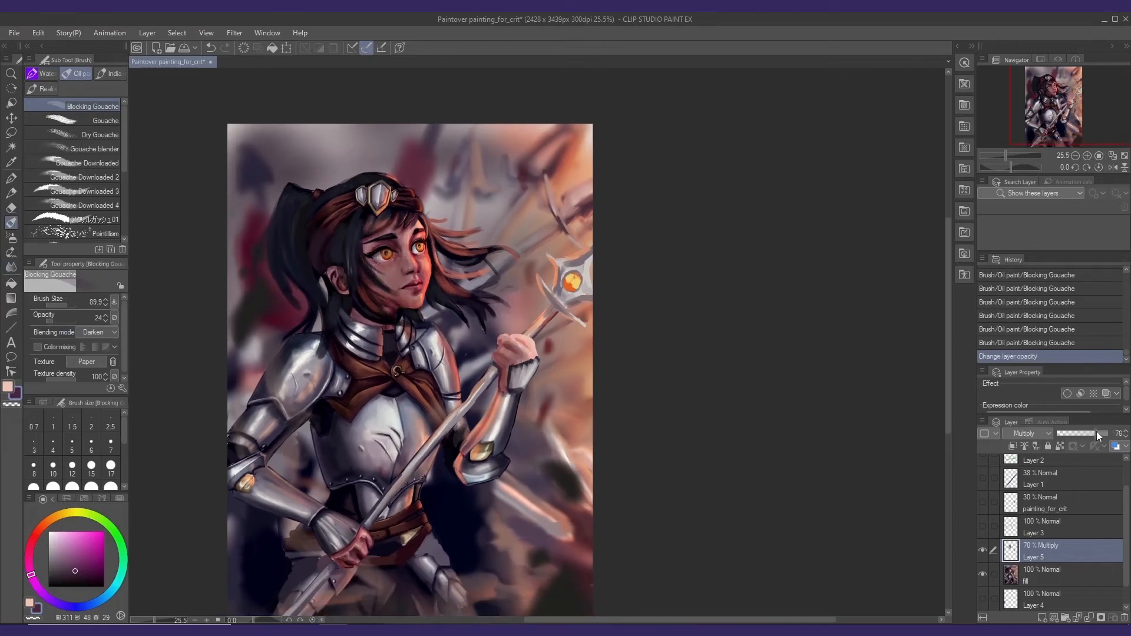
- Refine the shadows around the nose, cheek and mouth with smaller brush strokes and blending
scroll(424, 271, up, 2)
drag(436, 284, 419, 277)
mouse_move(416, 256)
mouse_down()
mouse_move(406, 272)
mouse_move(420, 287)
mouse_up()
key(j)
mouse_move(412, 272)
mouse_down()
mouse_move(421, 289)
mouse_move(414, 281)
mouse_up()
drag(417, 278, 428, 292)
key(b)
mouse_move(416, 286)
mouse_down()
mouse_move(424, 296)
mouse_move(420, 273)
mouse_up()
mouse_move(425, 265)
mouse_down()
mouse_move(420, 279)
mouse_move(412, 272)
mouse_up()
drag(415, 274, 420, 265)
drag(417, 257, 425, 269)
scroll(439, 227, down, 2)
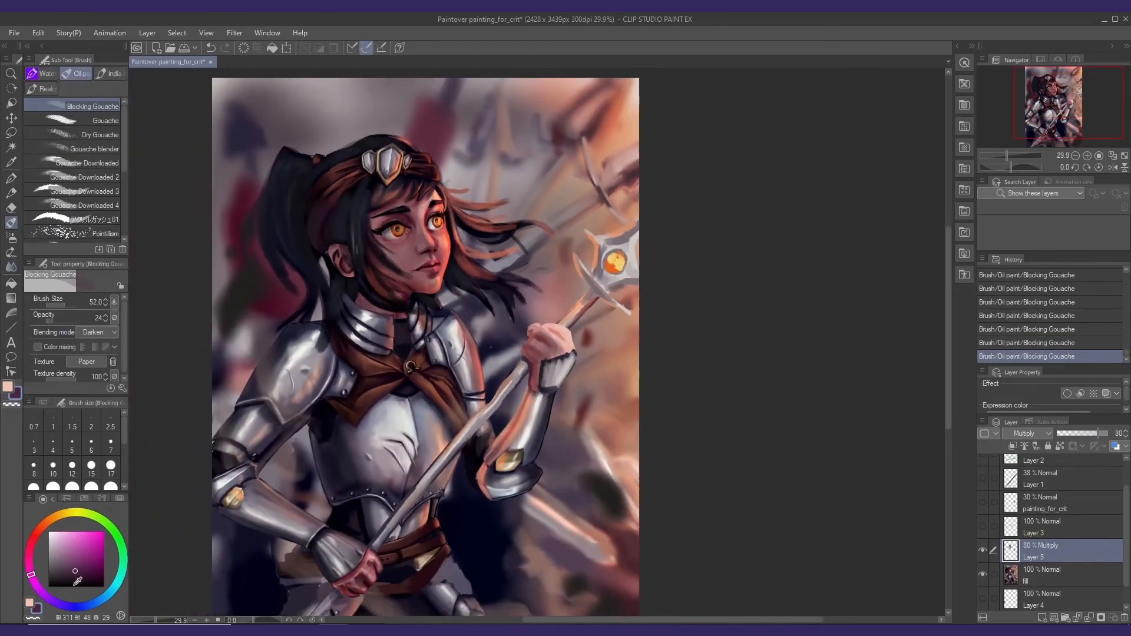
- Choose a darker purple for shading and undo and redo the last three strokes to compare the face
alt+click(436, 243)
key(ctrl+z)
key(ctrl+z)
key(ctrl+z)
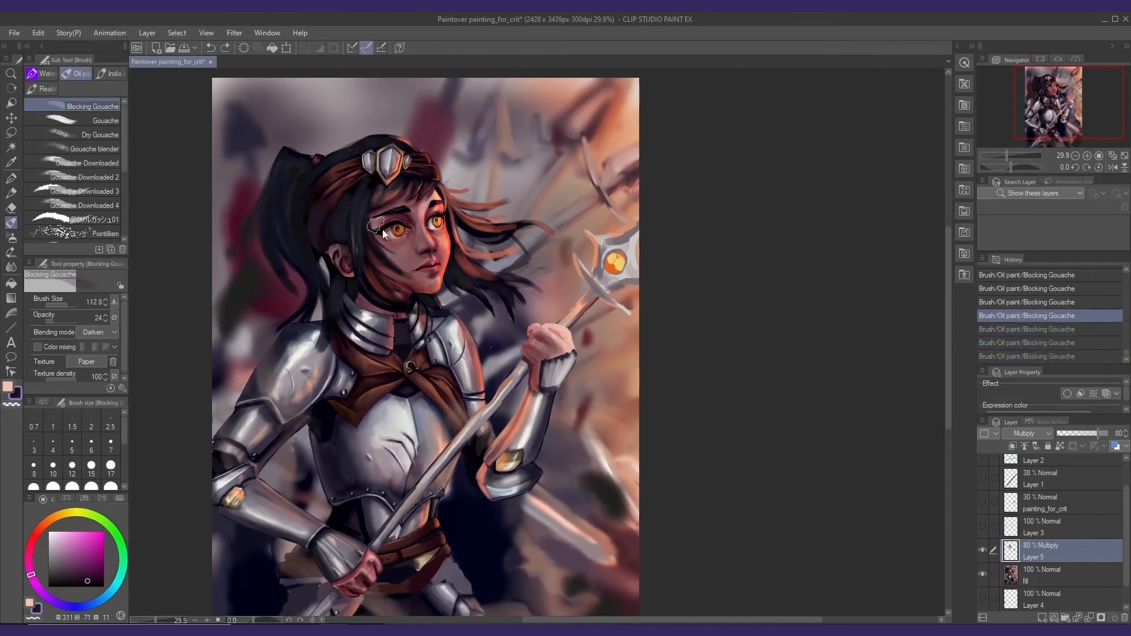
key(ctrl+y)
key(ctrl+y)
key(ctrl+y)
scroll(389, 386, down, 1)
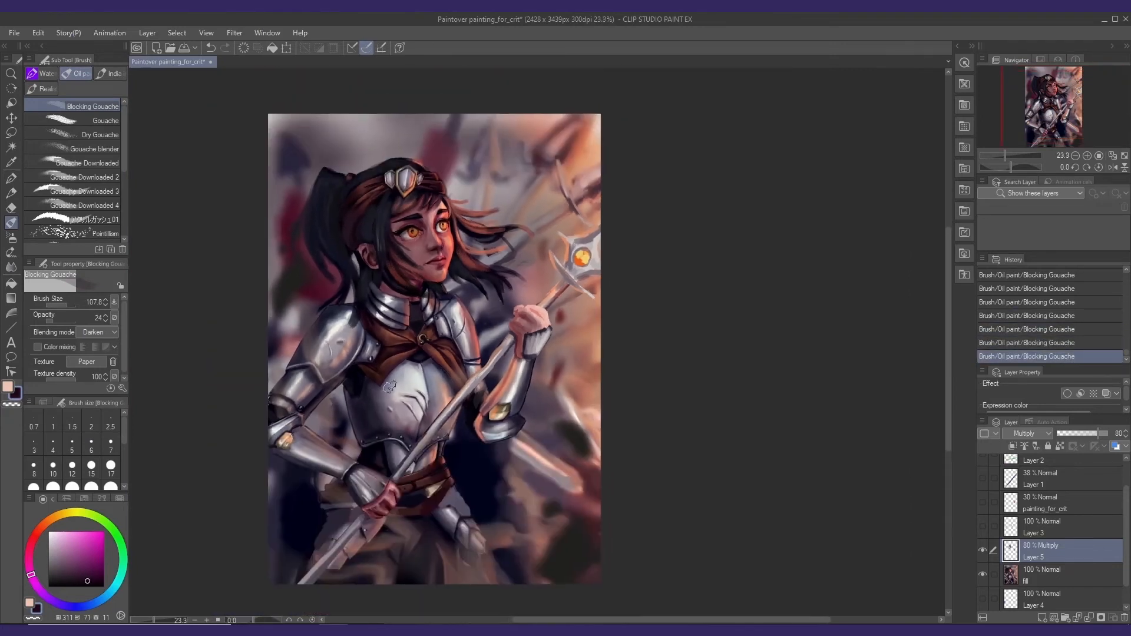
- Darken the shoulder and lowered arm's armour and the lower clothing with large strokes on the Multiply layer
key(])
mouse_move(334, 353)
mouse_down()
mouse_move(331, 330)
mouse_move(301, 389)
mouse_up()
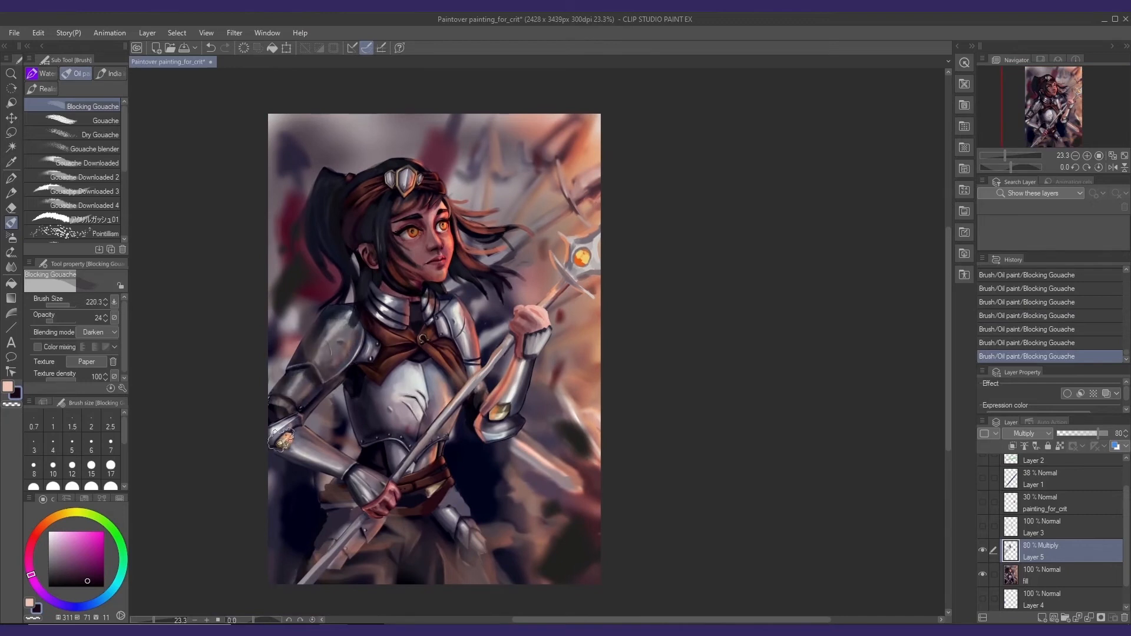
drag(282, 440, 361, 486)
key(ctrl+z)
key(ctrl+z)
key(])
drag(331, 565, 408, 556)
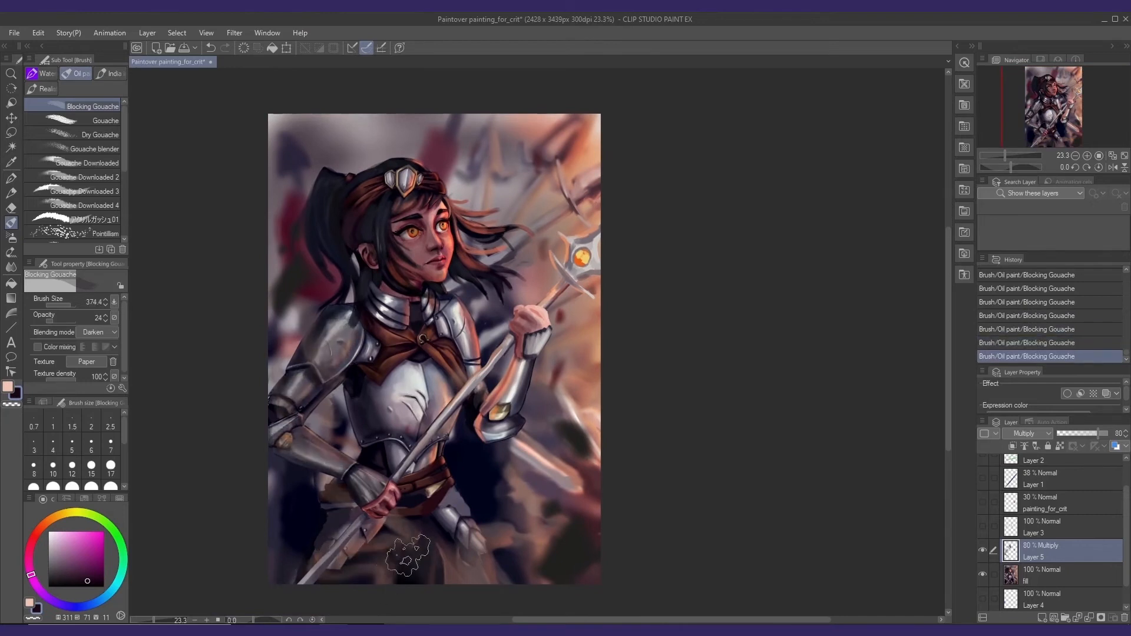
- Deepen the shadows across the breastplate and metal collar with progressively smaller brush sizes
key([)
mouse_move(365, 400)
mouse_down()
mouse_move(383, 425)
mouse_move(412, 412)
mouse_move(406, 447)
mouse_move(385, 415)
mouse_move(406, 421)
mouse_up()
key([)
drag(364, 312, 436, 319)
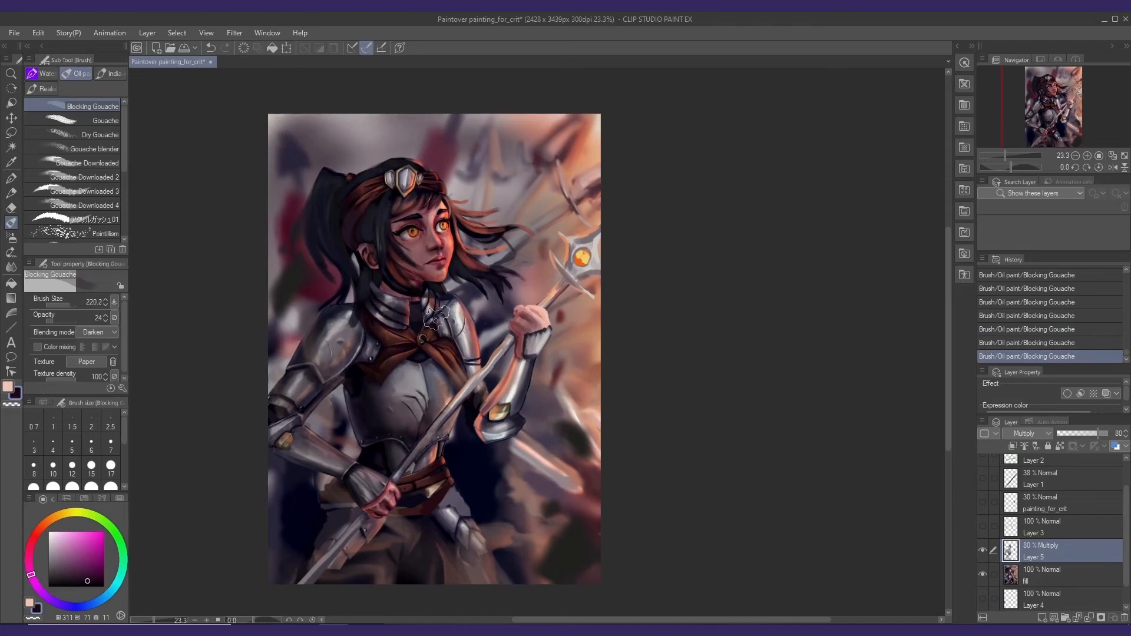
- Shade the raised forearm's armour, the nearby shoulder plate and the upper staff with a smaller brush
mouse_move(513, 394)
mouse_down()
mouse_move(517, 372)
mouse_move(494, 424)
mouse_move(523, 358)
mouse_up()
key([)
mouse_move(440, 324)
mouse_down()
mouse_move(448, 315)
mouse_move(471, 371)
mouse_move(506, 341)
mouse_up()
key([)
drag(547, 302, 594, 263)
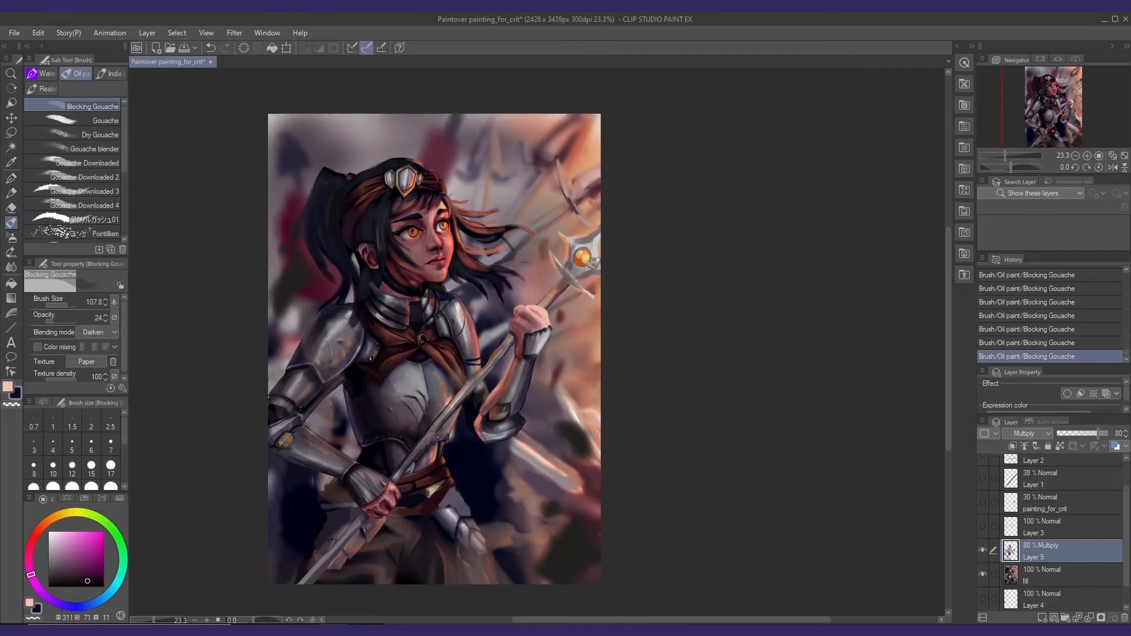
- Build up broad shadows over the breastplate, the lowered arm's armour and the waist and skirt
ctrl+alt+drag(387, 359, 390, 359)
mouse_move(401, 385)
mouse_down()
mouse_move(424, 358)
mouse_move(388, 390)
mouse_up()
drag(390, 324, 387, 336)
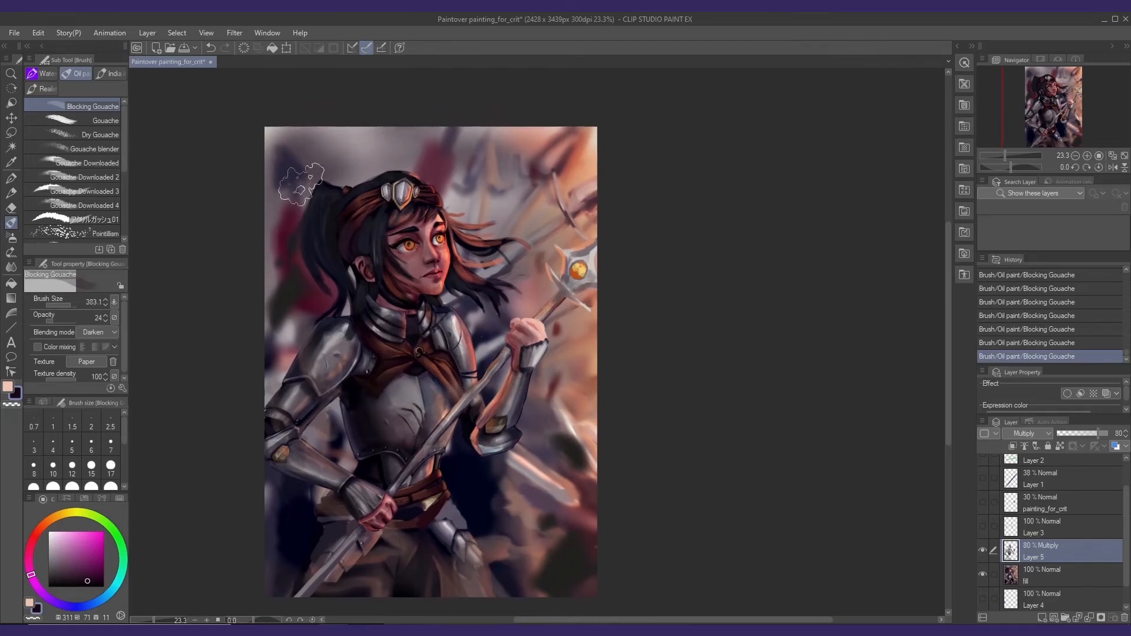
drag(276, 437, 340, 344)
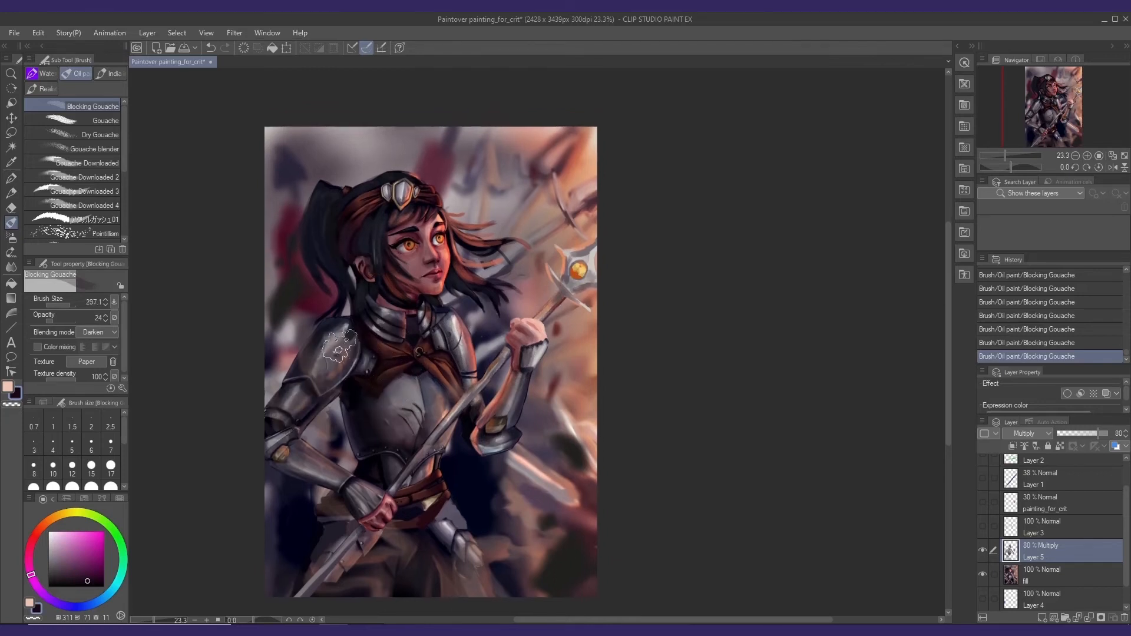
mouse_move(381, 393)
mouse_down()
mouse_move(399, 390)
mouse_move(410, 431)
mouse_move(398, 441)
mouse_up()
mouse_move(342, 466)
ctrl+alt+mouse_down()
mouse_move(325, 468)
mouse_move(395, 530)
ctrl+alt+mouse_up()
mouse_move(375, 492)
mouse_down()
mouse_move(367, 511)
mouse_move(379, 570)
mouse_move(421, 527)
mouse_move(459, 583)
mouse_up()
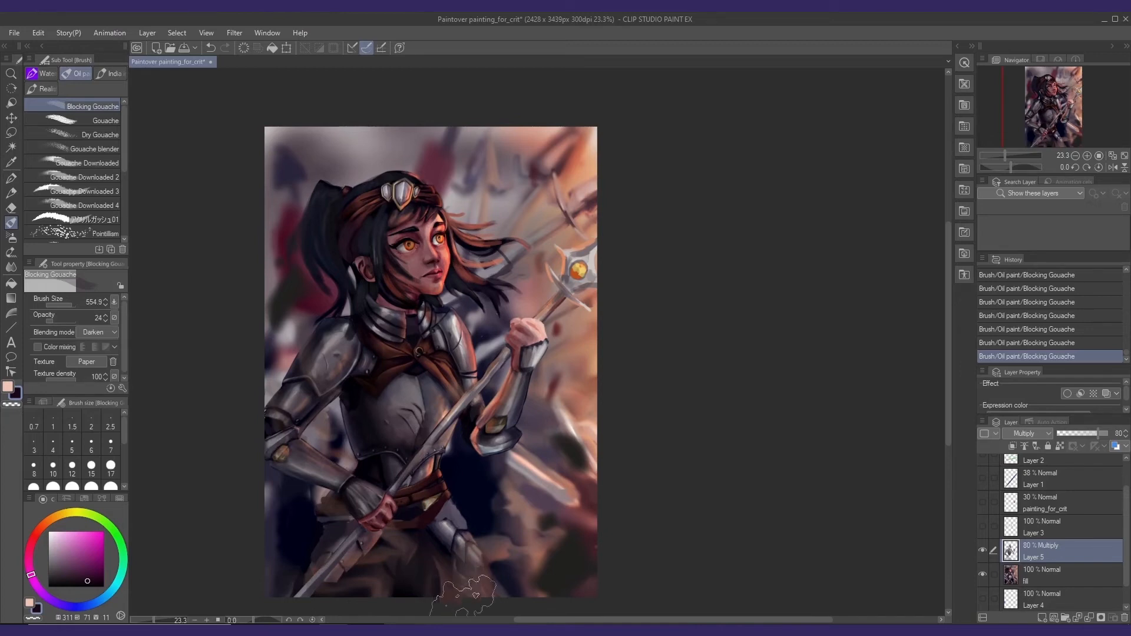
- Deepen the shading on the armour near the raised arm and on the staff, replacing one stroke
drag(448, 352, 465, 375)
mouse_move(508, 410)
ctrl+alt+mouse_down()
mouse_move(476, 414)
mouse_move(496, 433)
mouse_move(516, 382)
ctrl+alt+mouse_up()
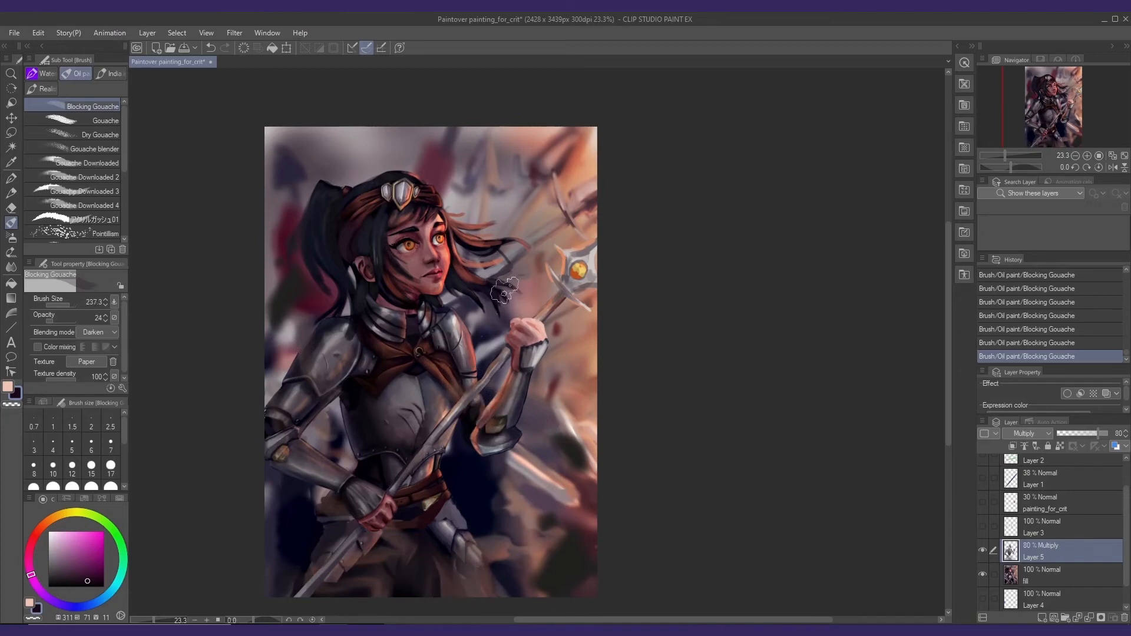
ctrl+alt+drag(453, 334, 446, 335)
drag(437, 316, 443, 332)
drag(514, 318, 564, 278)
key(ctrl+z)
drag(536, 312, 548, 280)
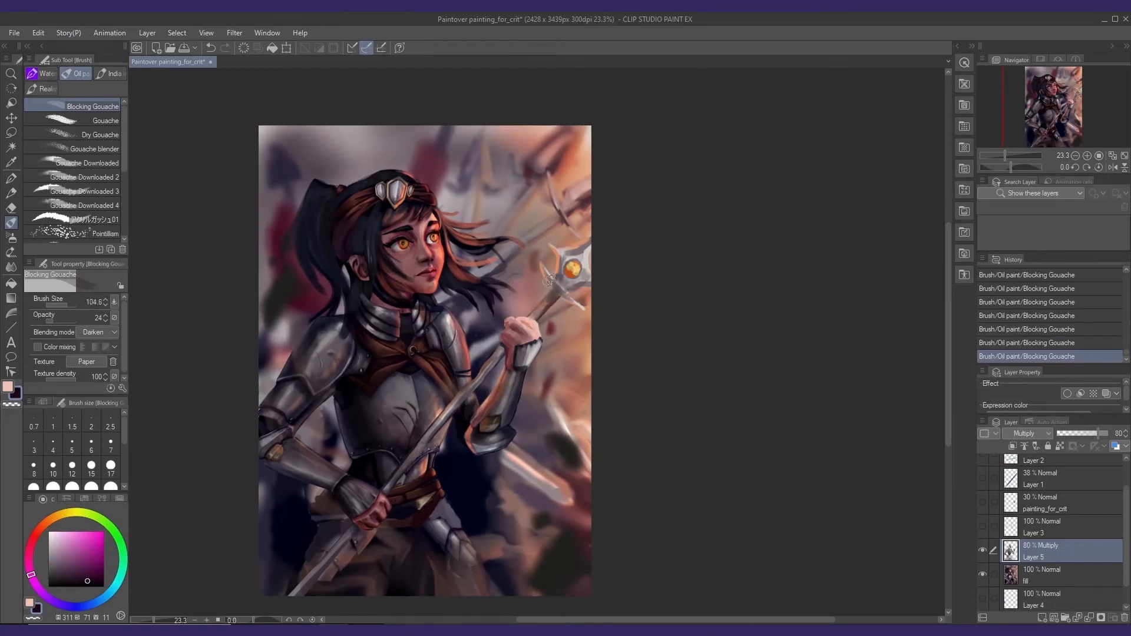
- Darken the headband's metal emblem and the armour around the neck with a larger brush
drag(341, 265, 340, 263)
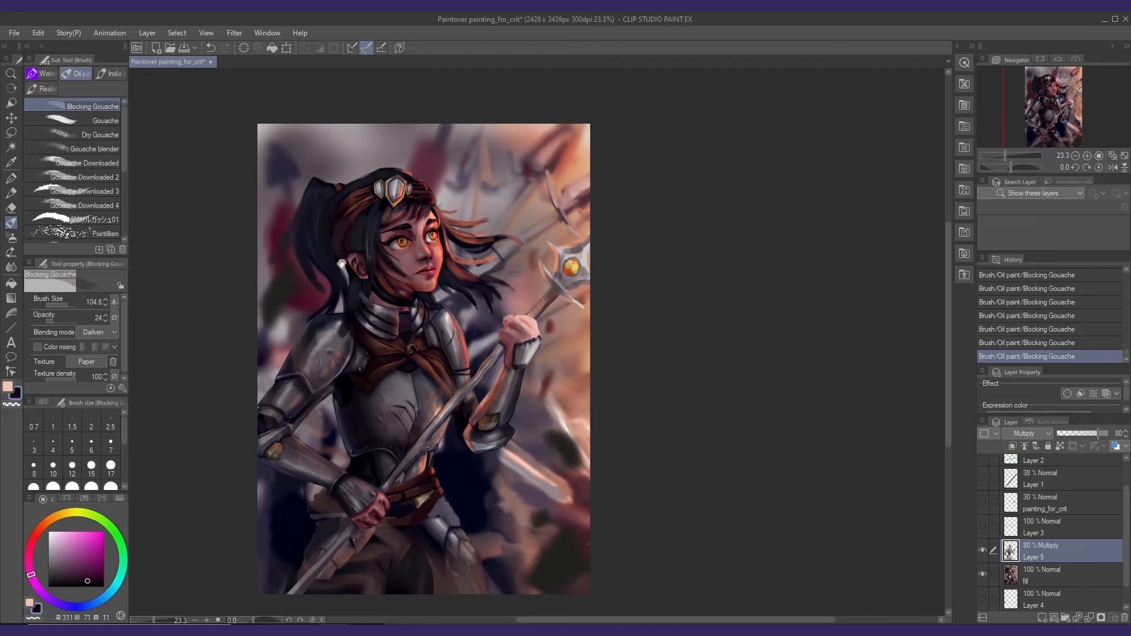
key(bracketright)
key(bracketleft)
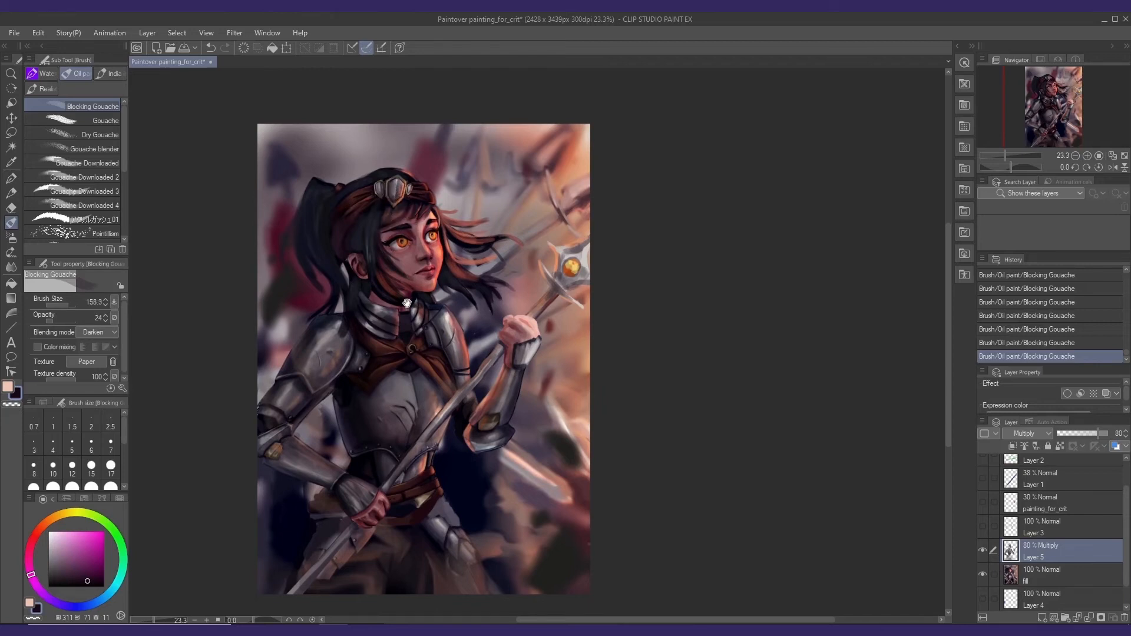
scroll(380, 350, down, 1)
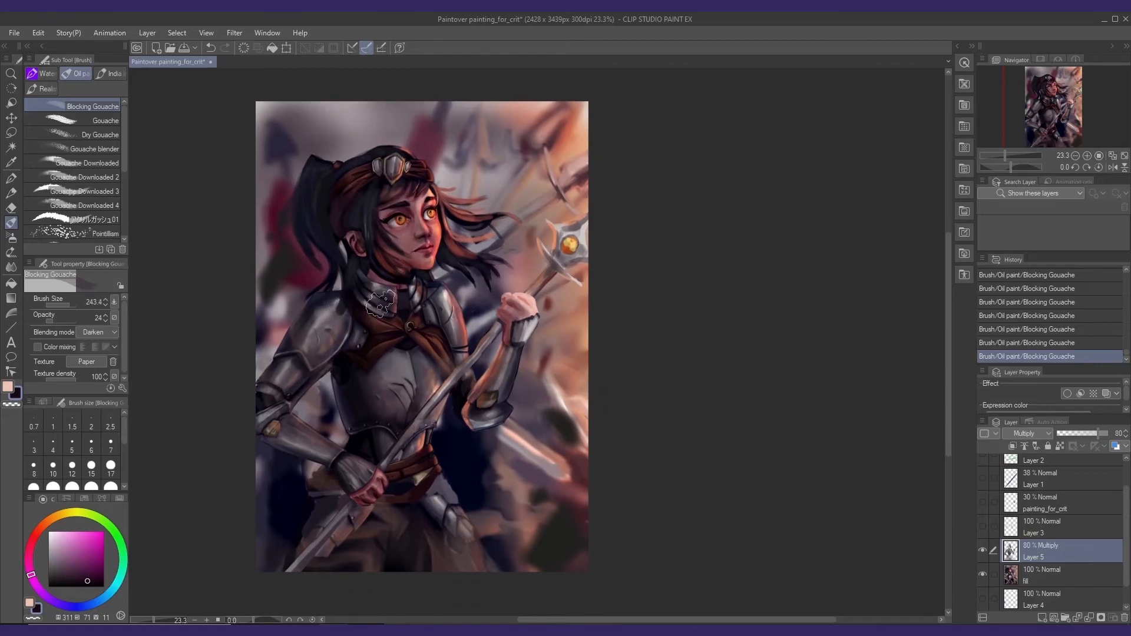
drag(422, 357, 416, 356)
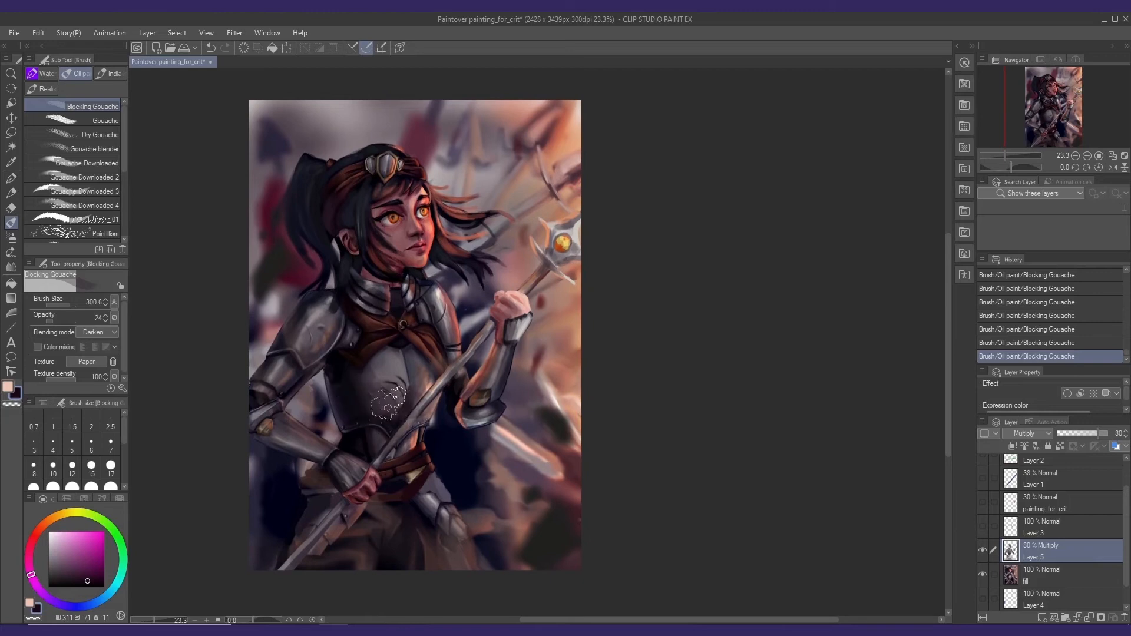
- Blend the shadows on the breastplate and skirt, and add further Blocking Gouache shading to the figure
key(j)
mouse_move(375, 378)
mouse_down()
mouse_move(383, 364)
mouse_move(366, 374)
mouse_up()
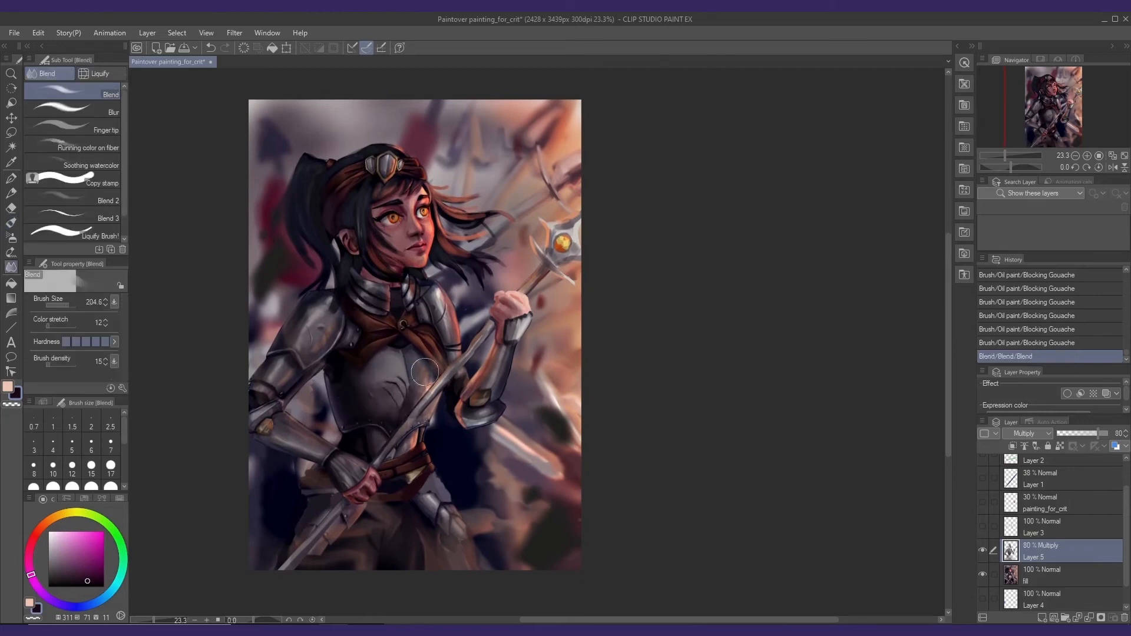
drag(437, 496, 383, 521)
key(b)
drag(412, 334, 409, 375)
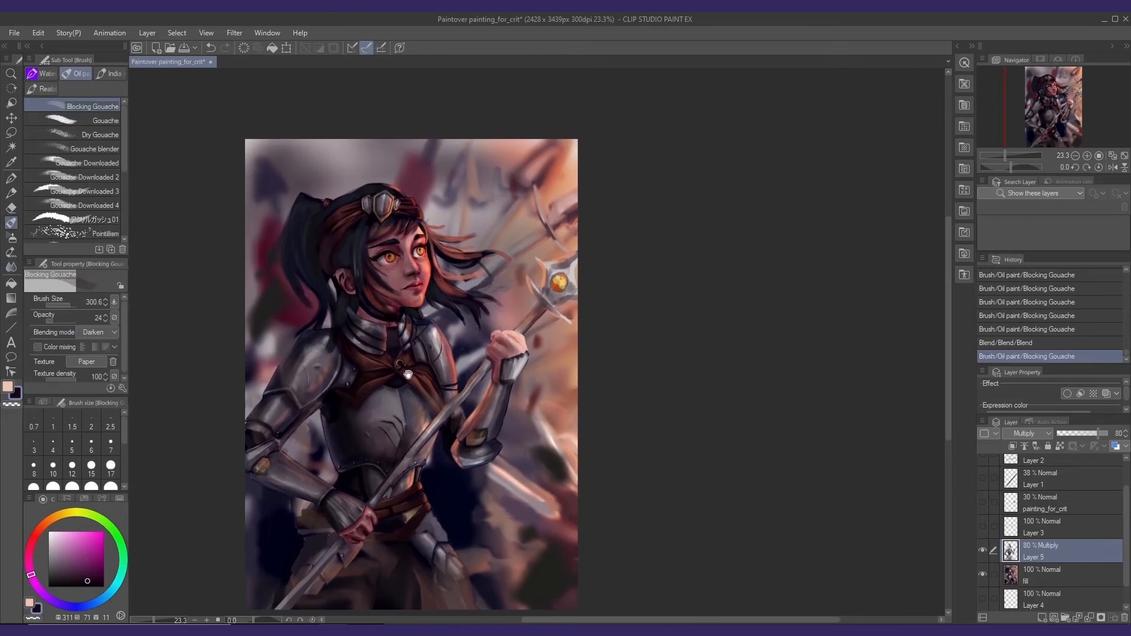
drag(436, 278, 417, 281)
drag(485, 322, 490, 308)
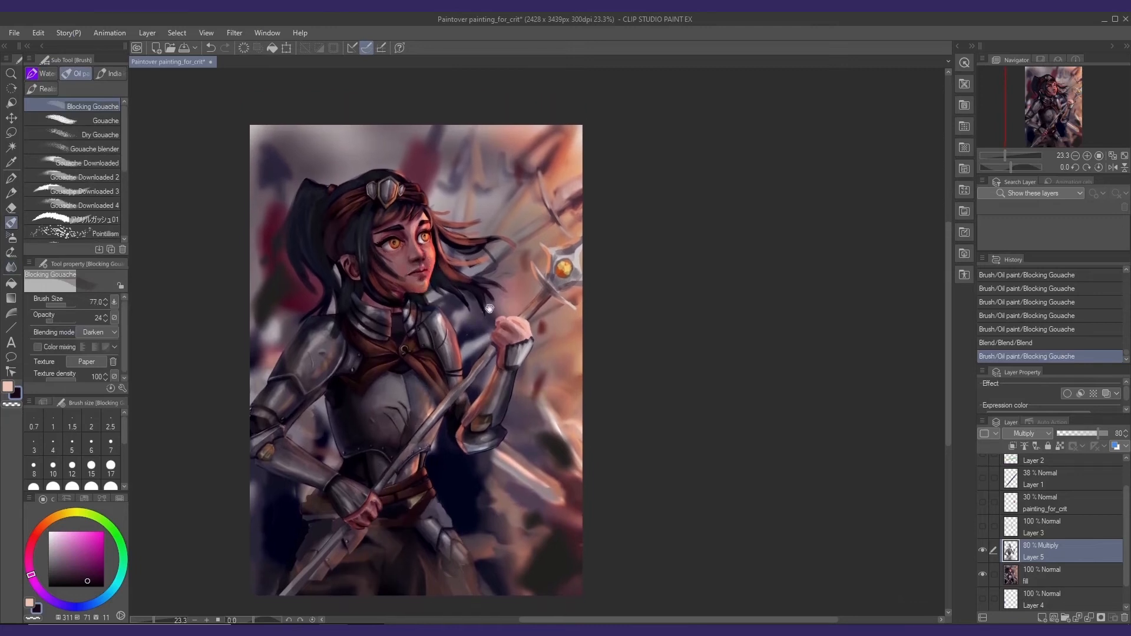
- Add a raster layer above the shading and paint sampled orange-red light on the raised hand in Normal blending mode
alt+click(430, 217)
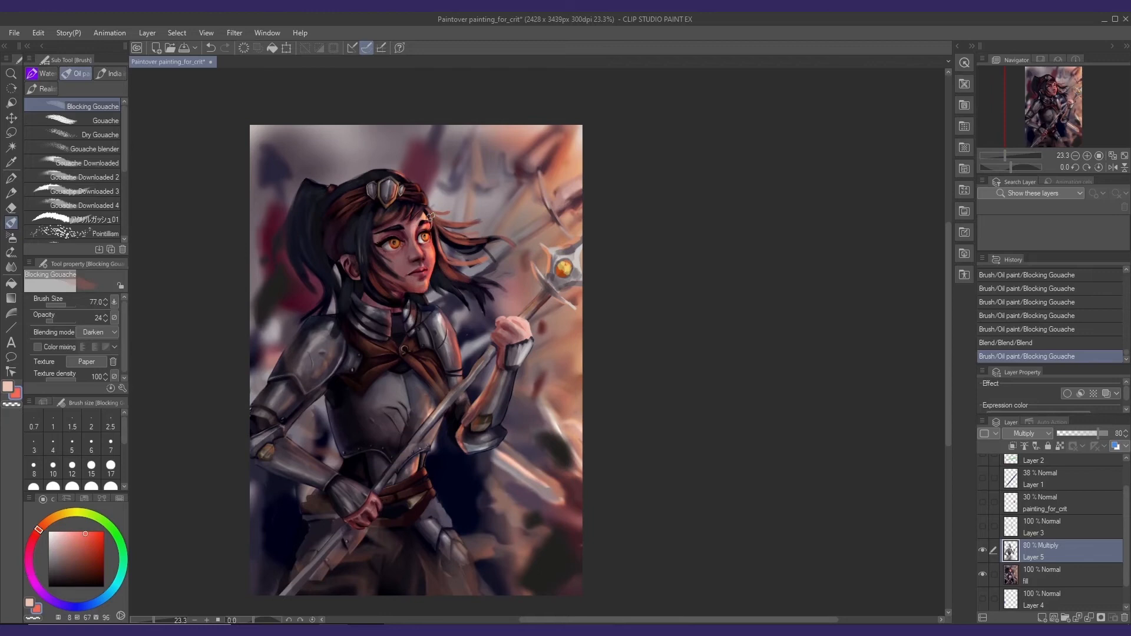
click(1041, 616)
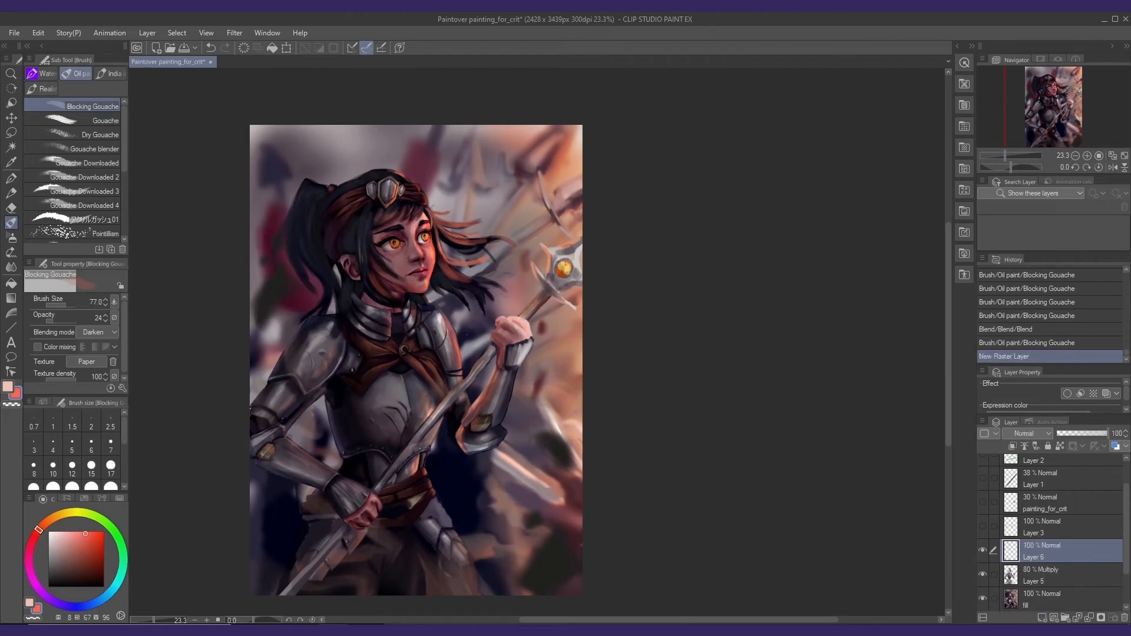
click(94, 330)
click(91, 36)
mouse_move(502, 319)
mouse_down()
mouse_move(527, 336)
mouse_move(518, 330)
mouse_up()
drag(519, 328, 511, 370)
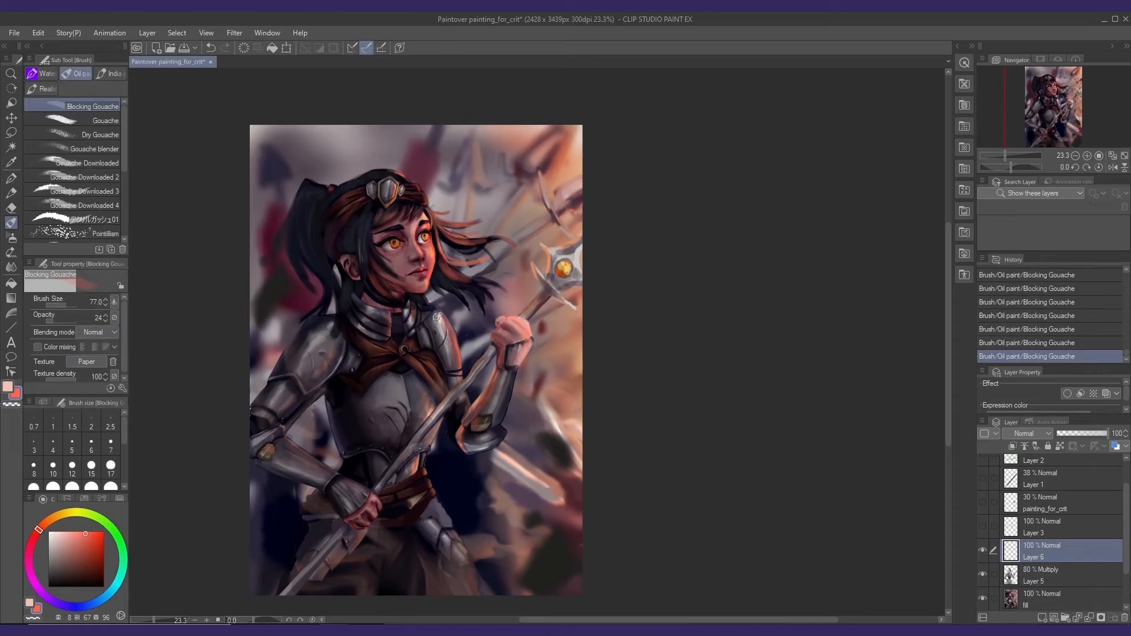
- Paint the staff's head and full shaft with sampled dark blue, and darken the raised forearm's armour
alt+click(551, 259)
drag(547, 265, 524, 317)
drag(566, 247, 560, 280)
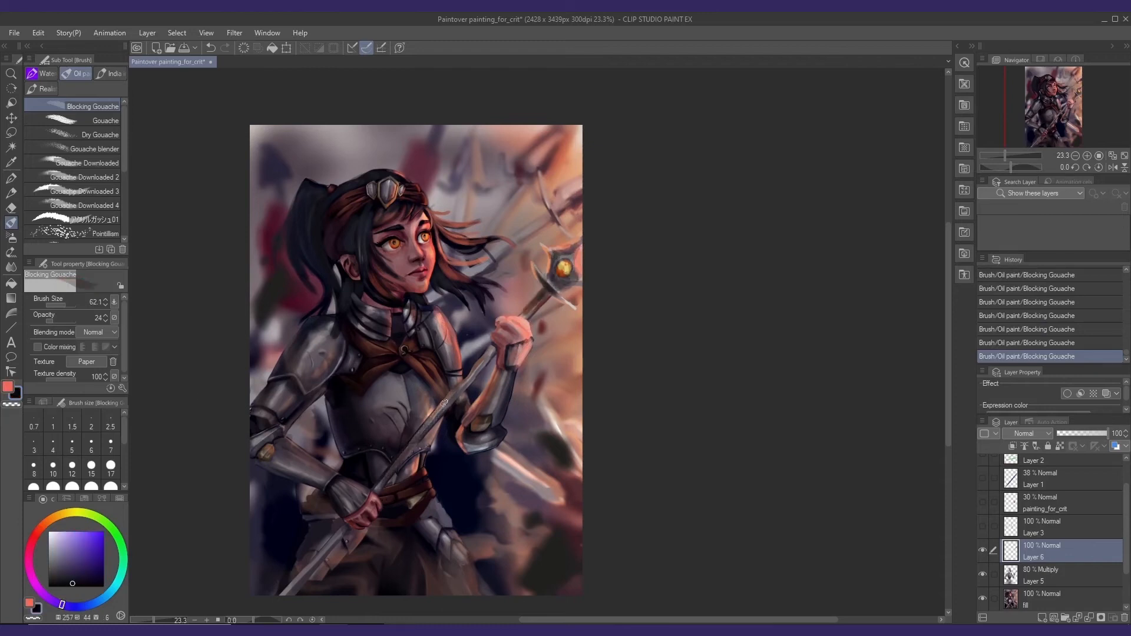
drag(487, 352, 427, 421)
drag(341, 530, 292, 589)
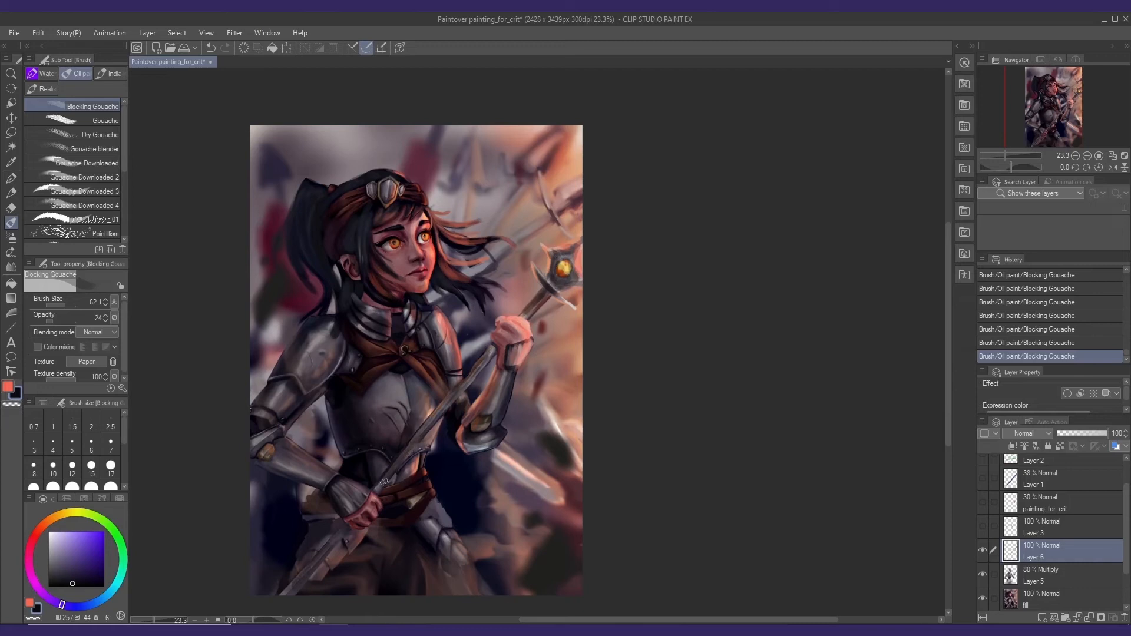
drag(395, 472, 473, 369)
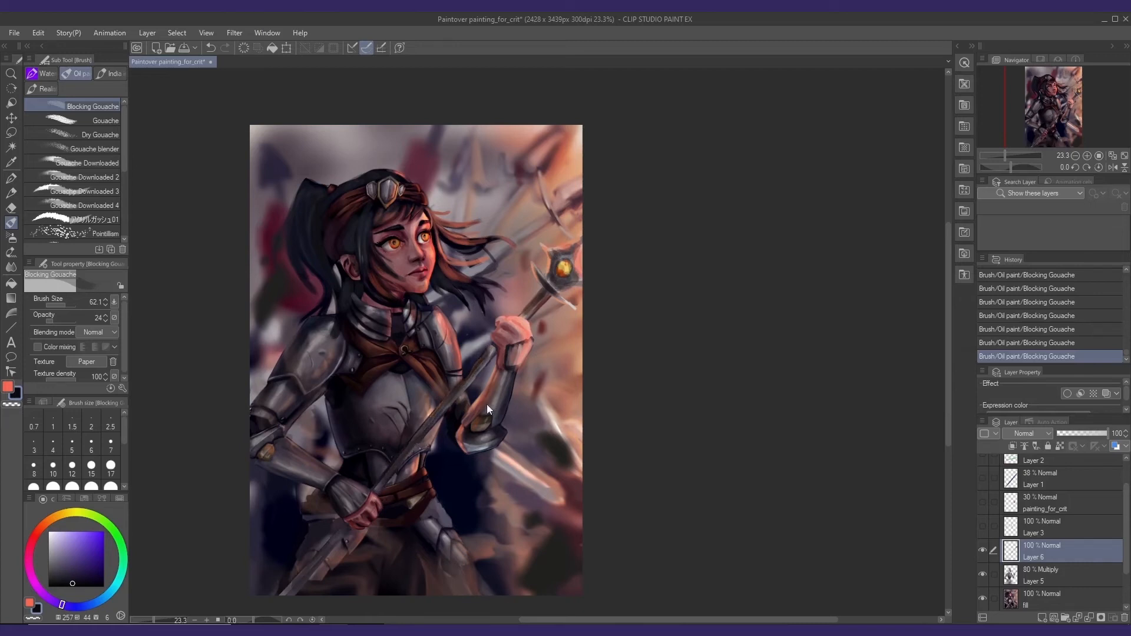
drag(487, 410, 492, 395)
drag(496, 380, 463, 444)
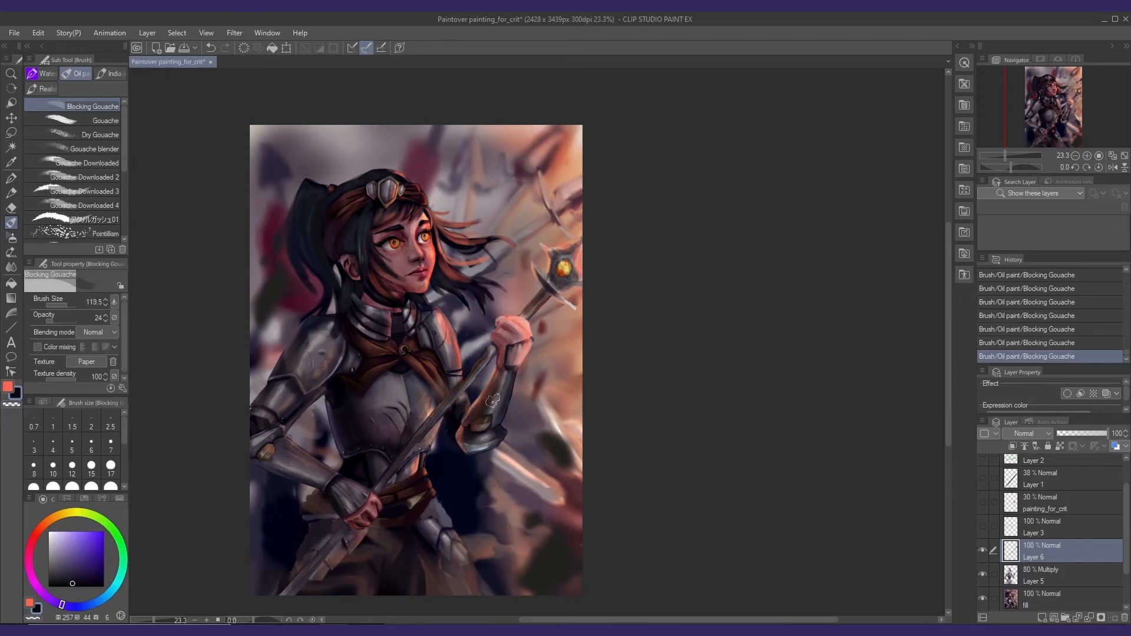
- Paint an orange-red rim light along the raised forearm's outer edge at 38% brush opacity, reducing the brush size after trial strokes
key(x)
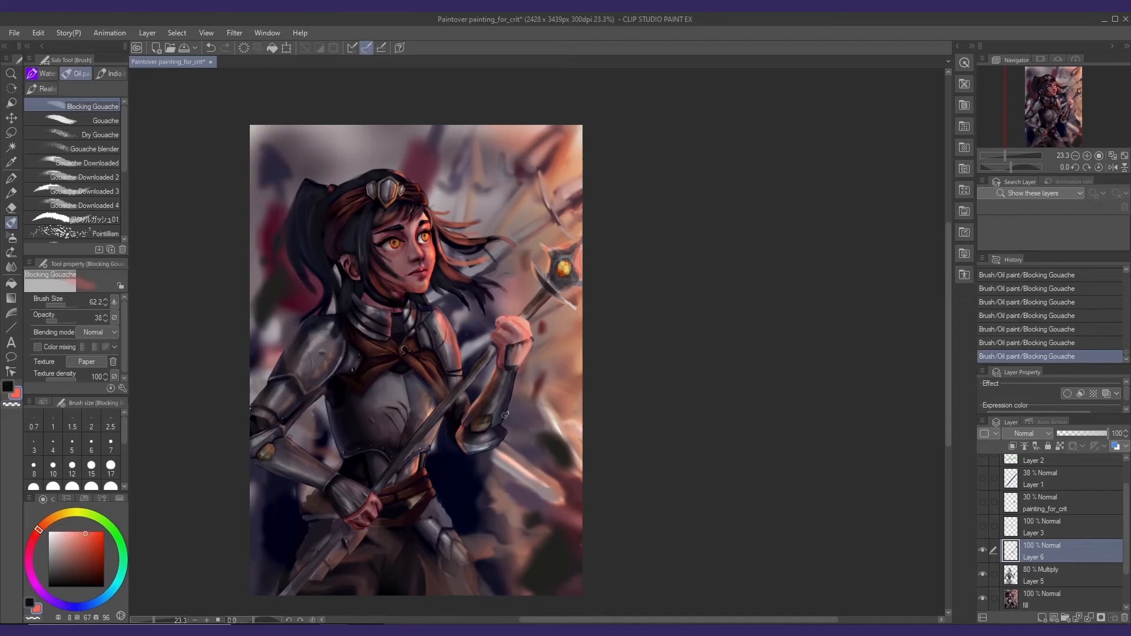
drag(494, 427, 510, 386)
key(ctrl+z)
key(ctrl+z)
key(bracketleft)
key(bracketleft)
key(bracketleft)
drag(499, 426, 520, 365)
key(ctrl+z)
key(ctrl+z)
drag(500, 434, 508, 431)
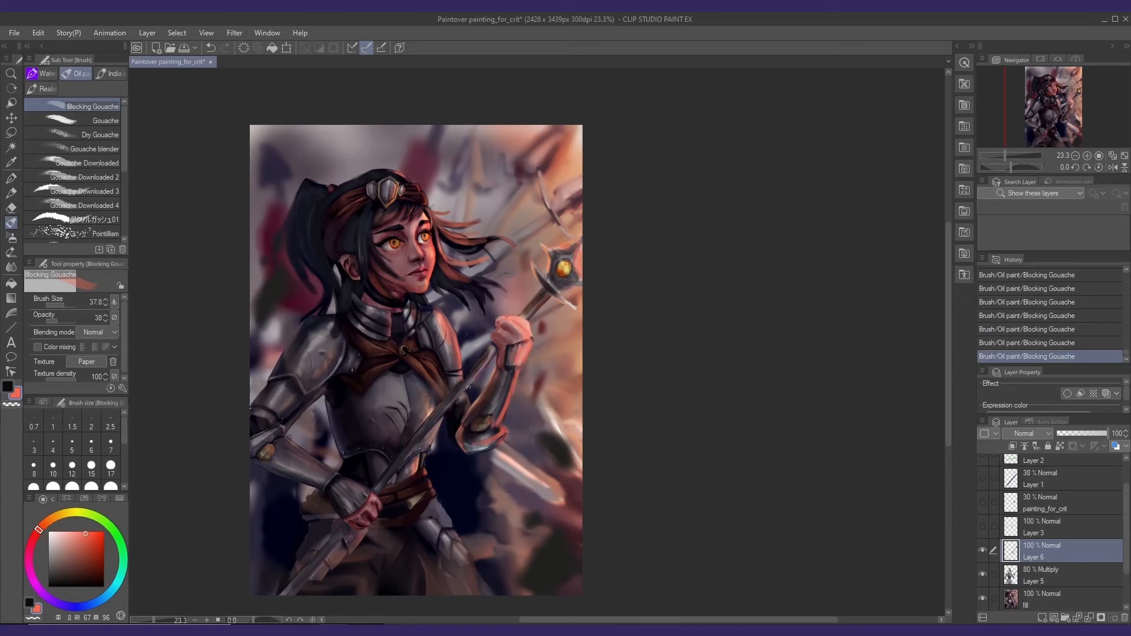
- Refine the staff head around the gem with a warm orange and sampled dark metal tones
alt+click(533, 267)
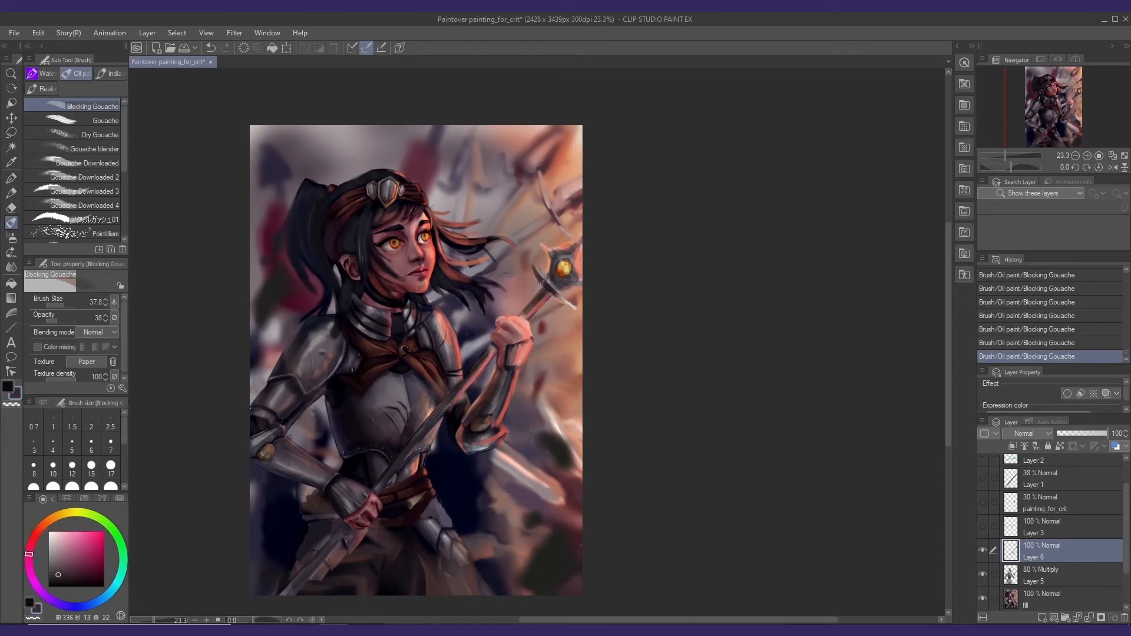
alt+click(533, 309)
click(95, 536)
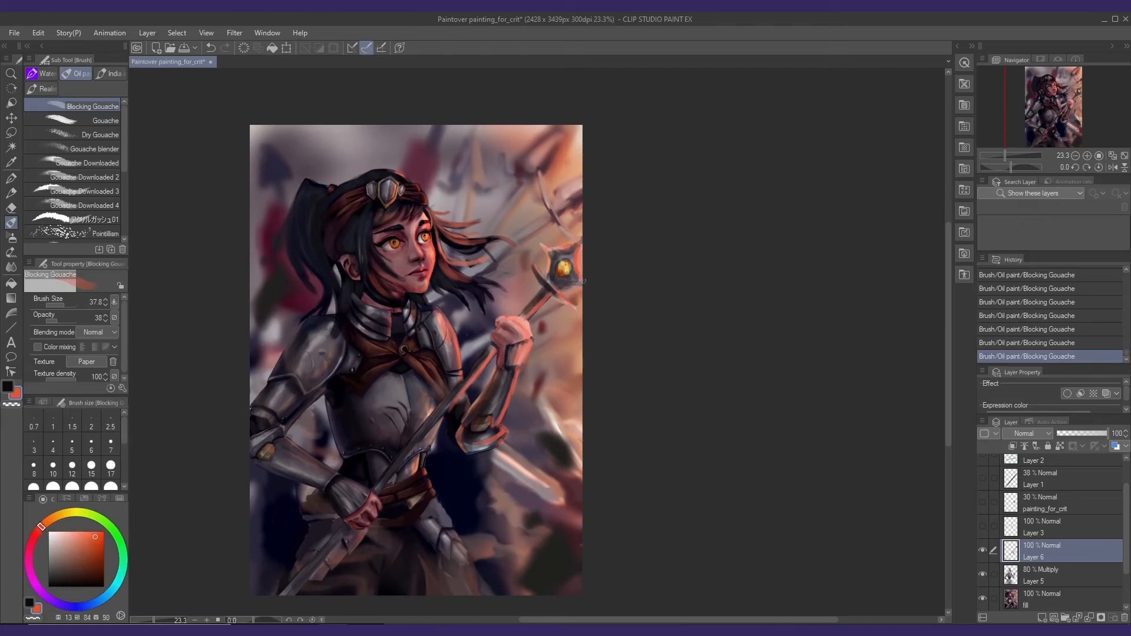
alt+click(558, 268)
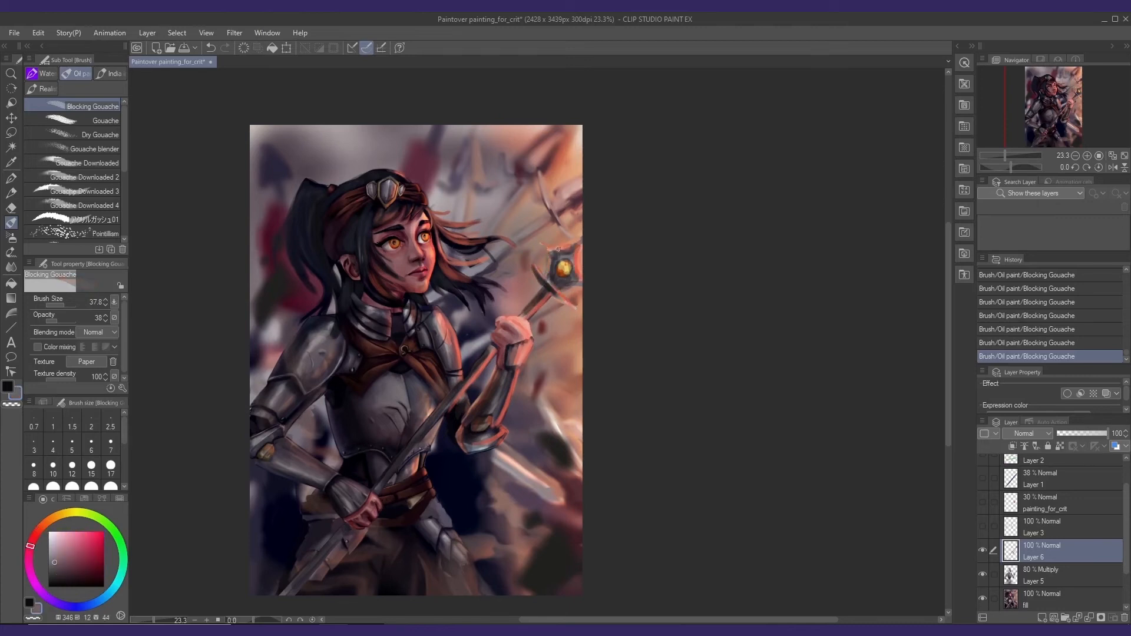
alt+click(559, 250)
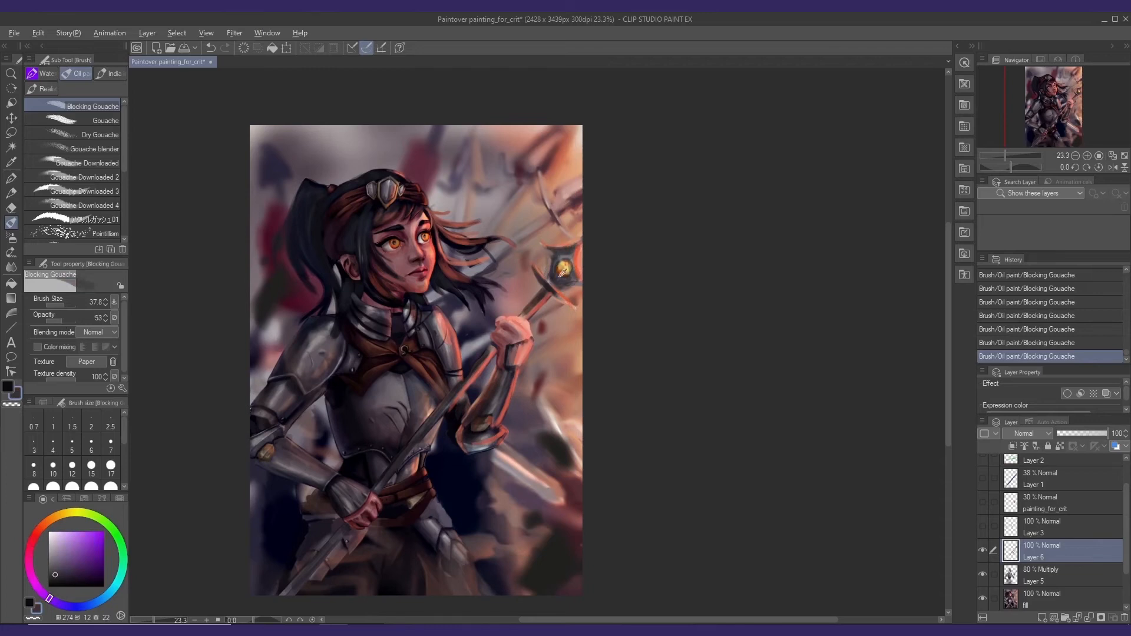
alt+click(568, 257)
drag(551, 277, 555, 255)
- Brush a soft sampled red glow onto the breastplate at 22% opacity, and undo and redo it to compare
key(])
alt+click(456, 340)
key(])
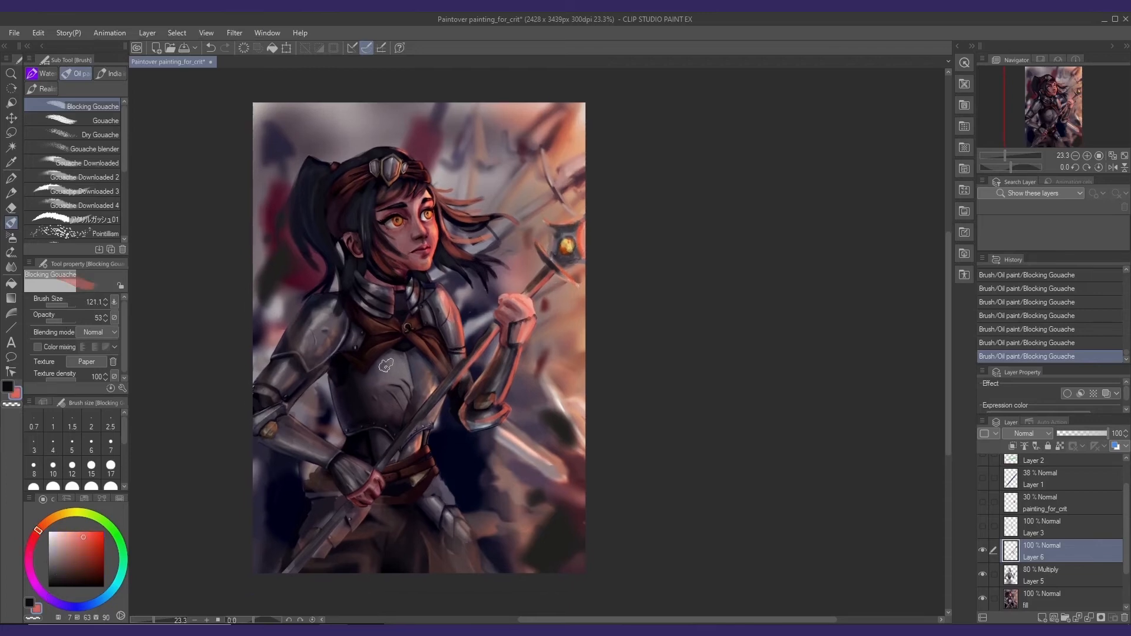
click(52, 321)
key(])
drag(400, 365, 418, 367)
key(ctrl+z)
key(ctrl+z)
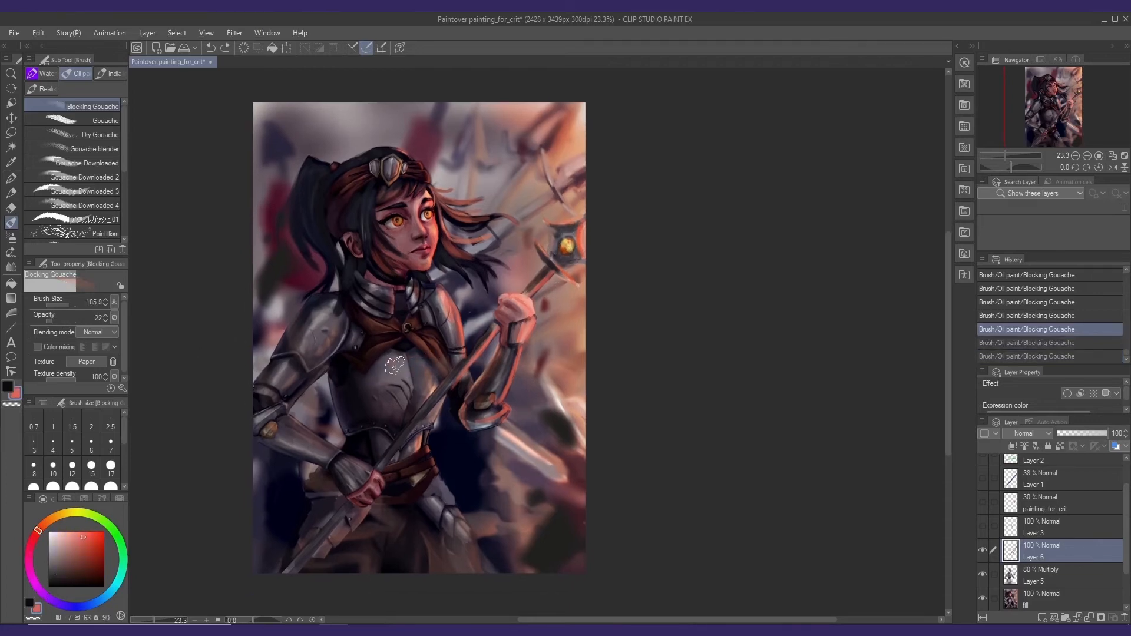
key(ctrl+y)
key(ctrl+y)
- Add subtle red light touches around the raised hand and headband with a smaller brush
key([)
key([)
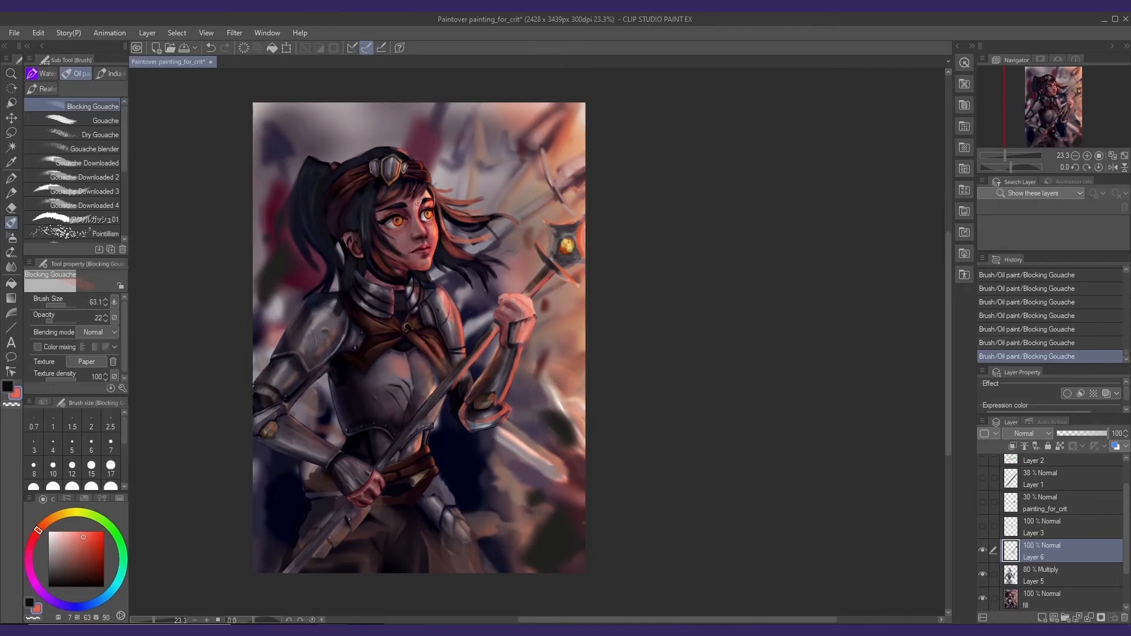
drag(432, 250, 431, 251)
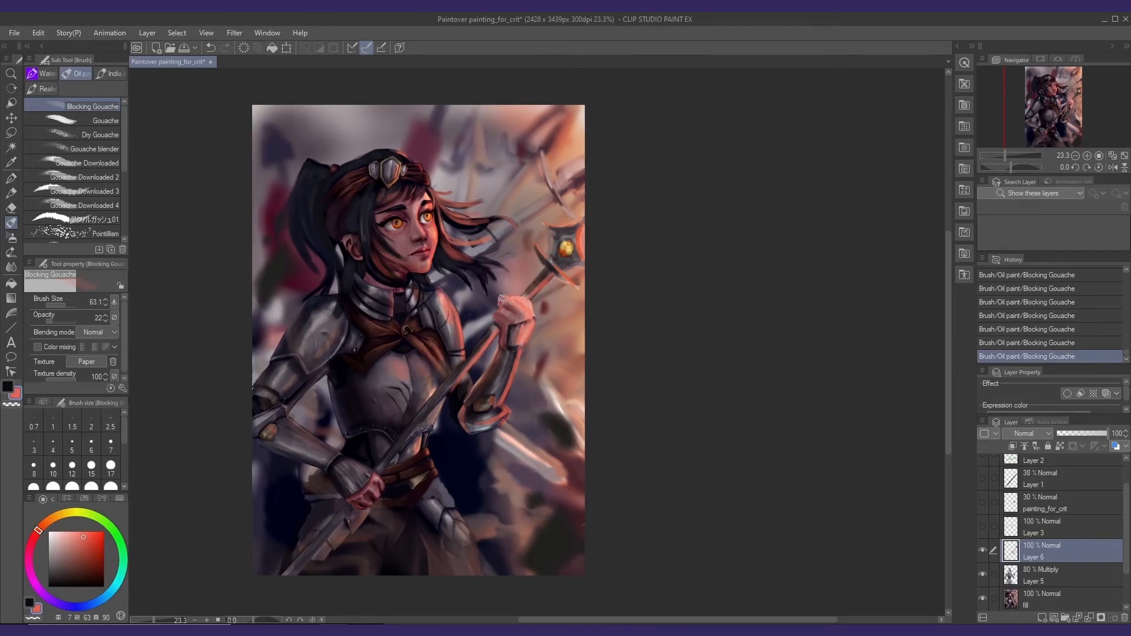
drag(408, 189, 413, 196)
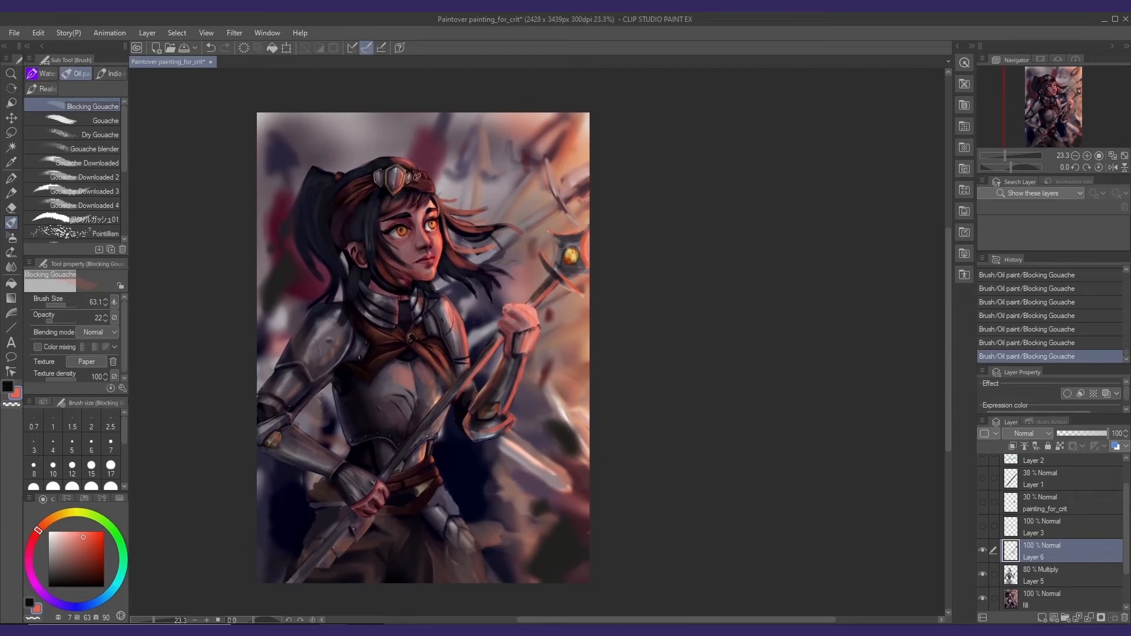
- Tone down the staff shaft and the raised forearm's guard with dark colours sampled from the nearby armour
mouse_move(453, 387)
mouse_down()
mouse_move(446, 369)
mouse_move(430, 392)
mouse_move(428, 378)
mouse_move(465, 377)
mouse_up()
key(bracketright)
alt+click(464, 371)
key(bracketright)
alt+click(467, 361)
alt+click(482, 377)
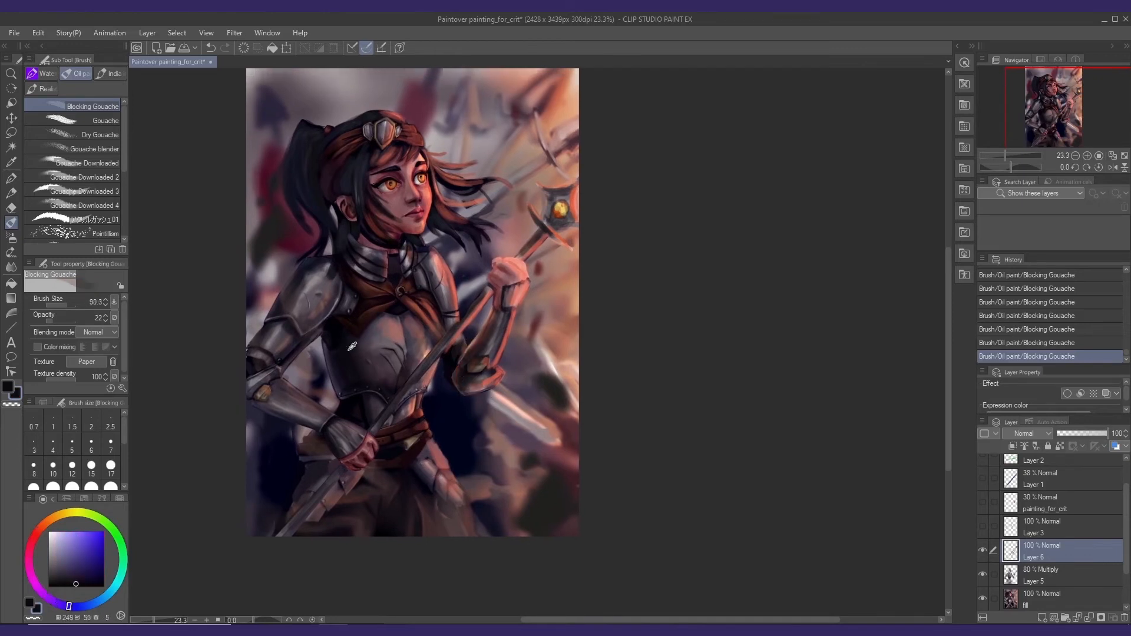
- Blend the lower edge of the raised arm's guard and the shoulder armour with sampled dark and muted red tones at 22% opacity
key(bracketleft)
drag(462, 391, 465, 400)
alt+click(301, 327)
mouse_move(360, 315)
mouse_down()
mouse_move(306, 324)
mouse_move(313, 309)
mouse_up()
key(bracketright)
alt+click(306, 323)
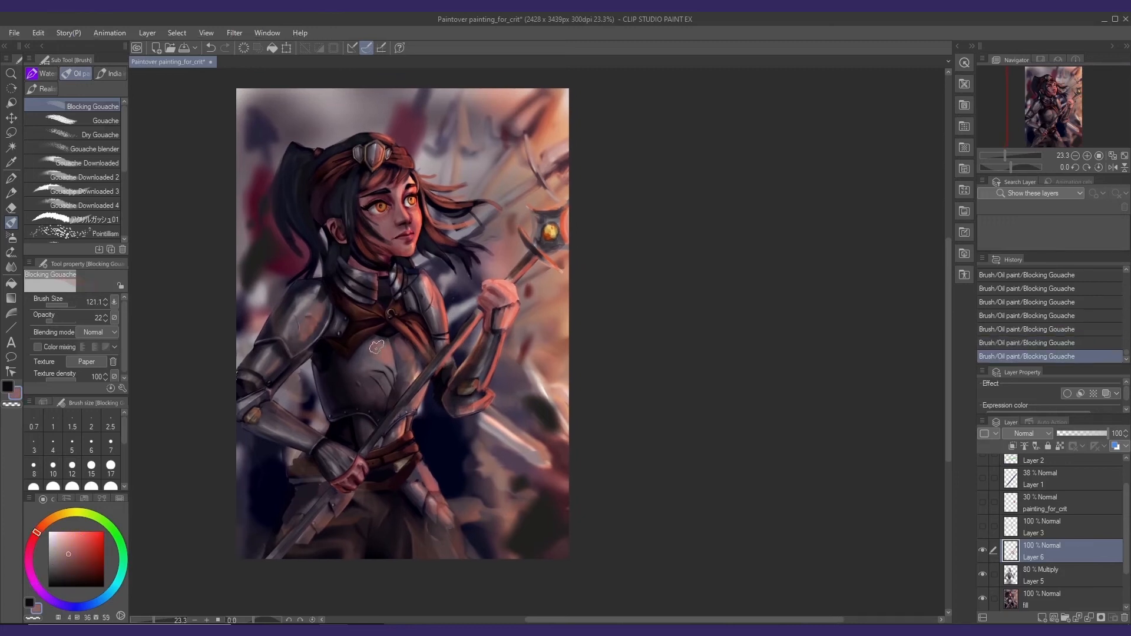
- Soften the shading on the breastplate and neck armour with sampled tones and a smaller brush
alt+click(377, 347)
key(bracketleft)
mouse_move(382, 251)
mouse_down()
mouse_move(385, 283)
mouse_move(355, 294)
mouse_move(394, 255)
mouse_up()
alt+click(350, 294)
alt+click(353, 286)
alt+click(395, 261)
- Sample the dark ponytail colour and shift the brush colour to a light blue
alt+click(285, 228)
click(95, 602)
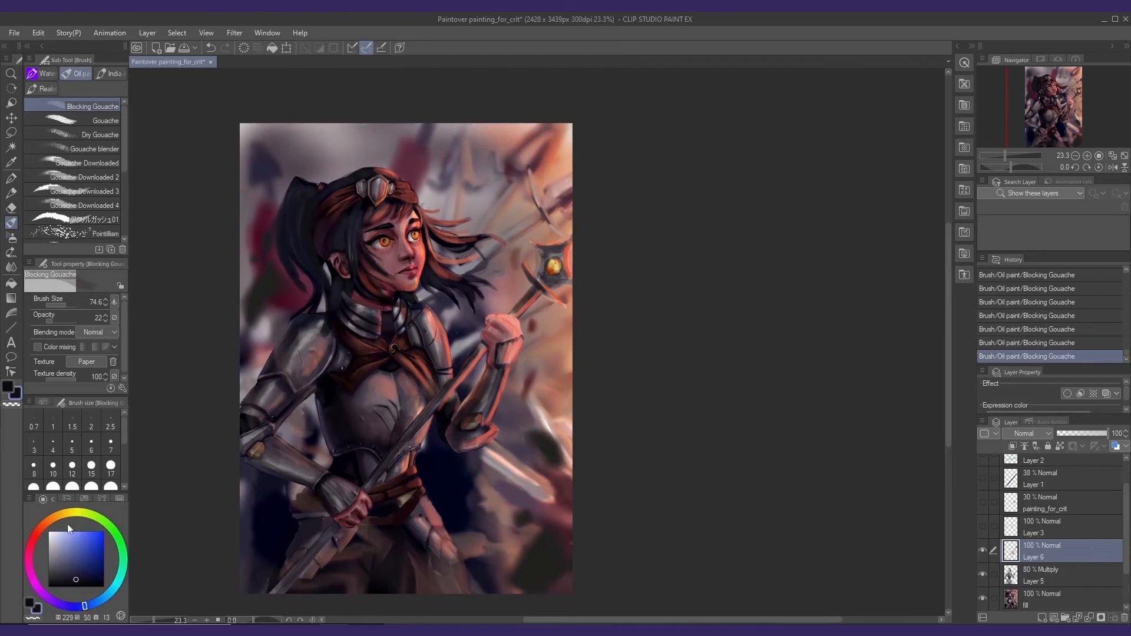
click(65, 536)
- Try light blue highlights on the ponytail at 22% opacity and undo the strokes
drag(294, 188, 290, 218)
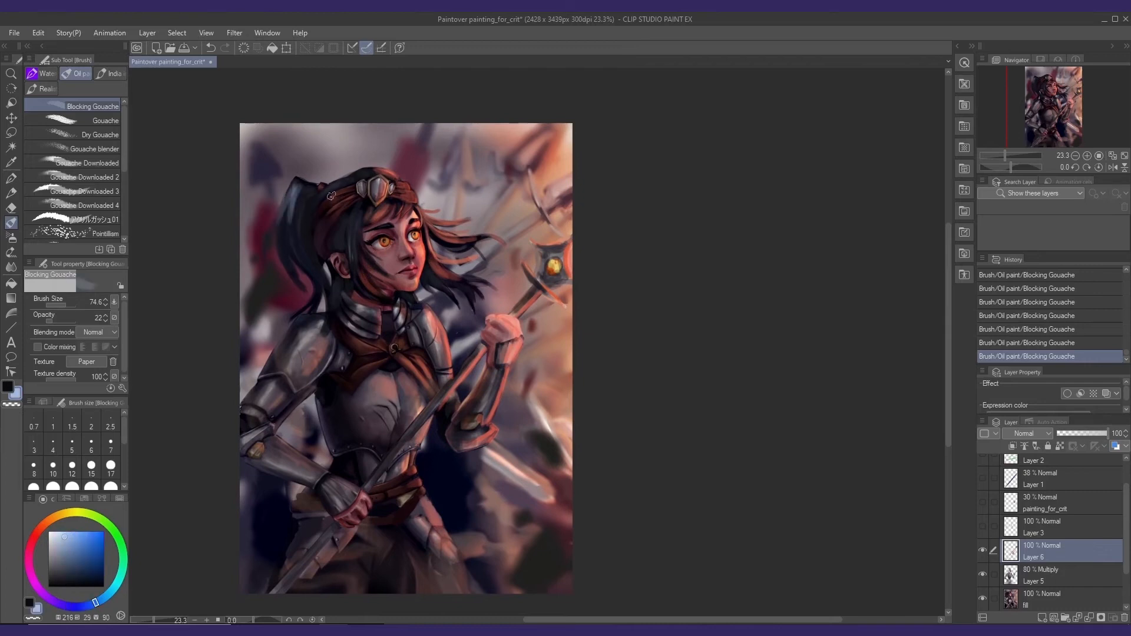
key(ctrl+z)
key(ctrl+z)
key(ctrl+z)
key(ctrl+z)
key(ctrl+z)
key(ctrl+z)
key(ctrl+z)
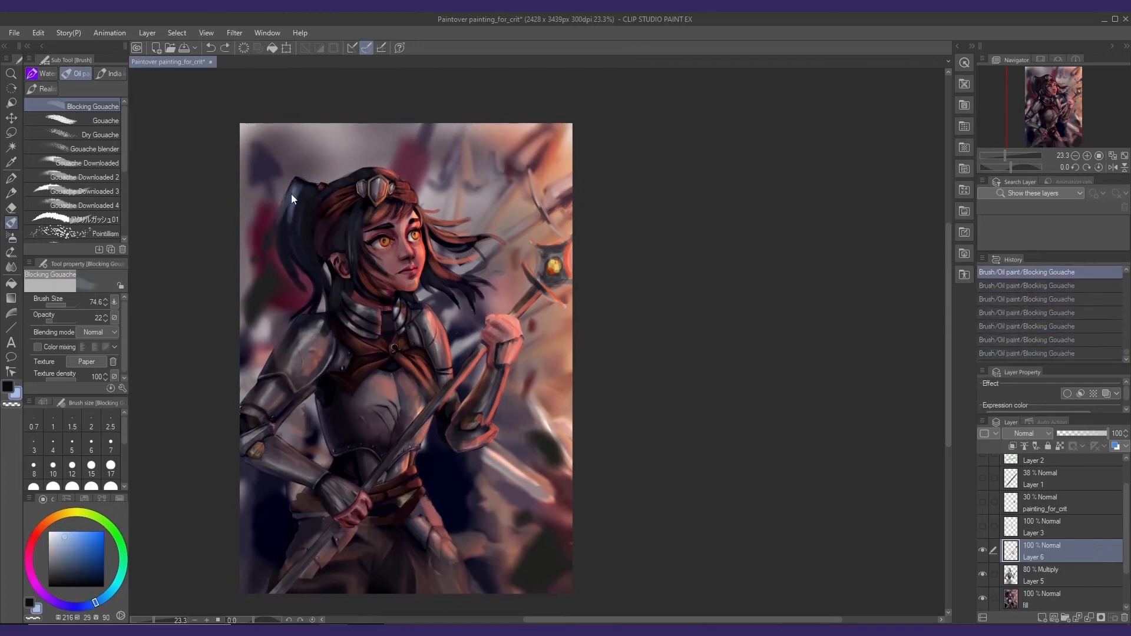
key(ctrl+z)
key(ctrl+z)
- Brush faint light blue highlights over the ponytail and the back of the hair at 11% opacity
drag(281, 200, 295, 239)
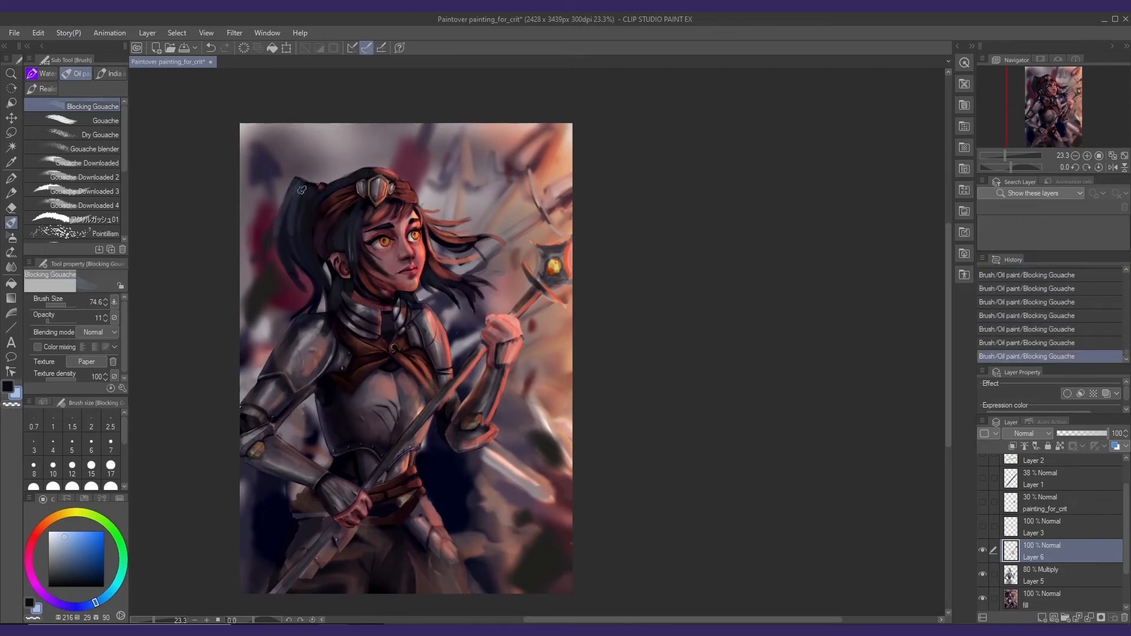
drag(352, 277, 352, 275)
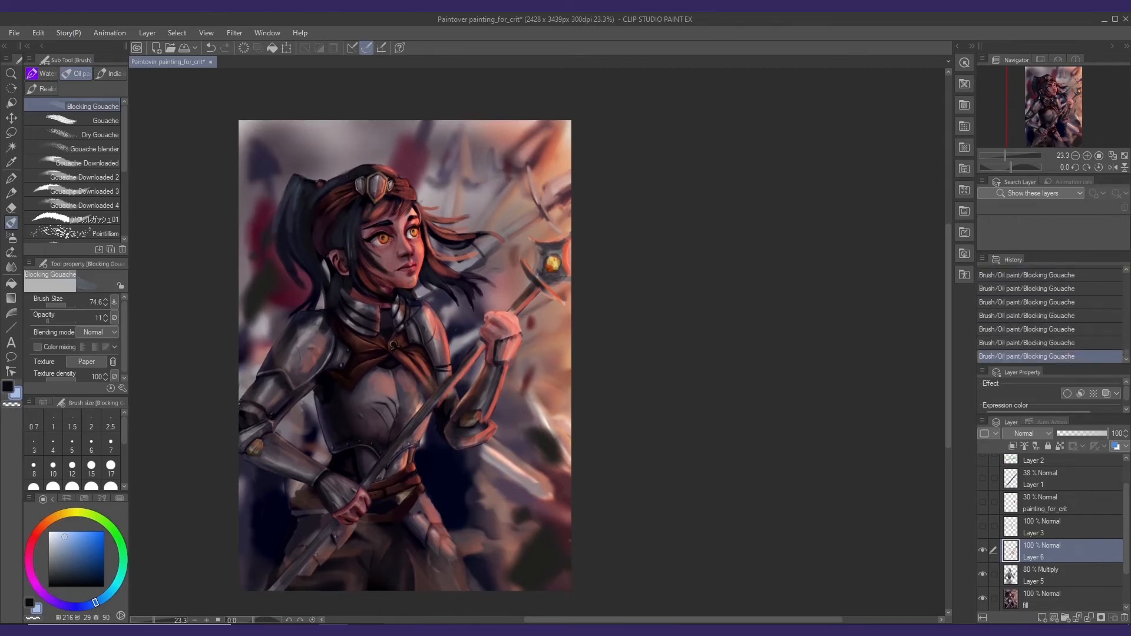
key(ctrl+z)
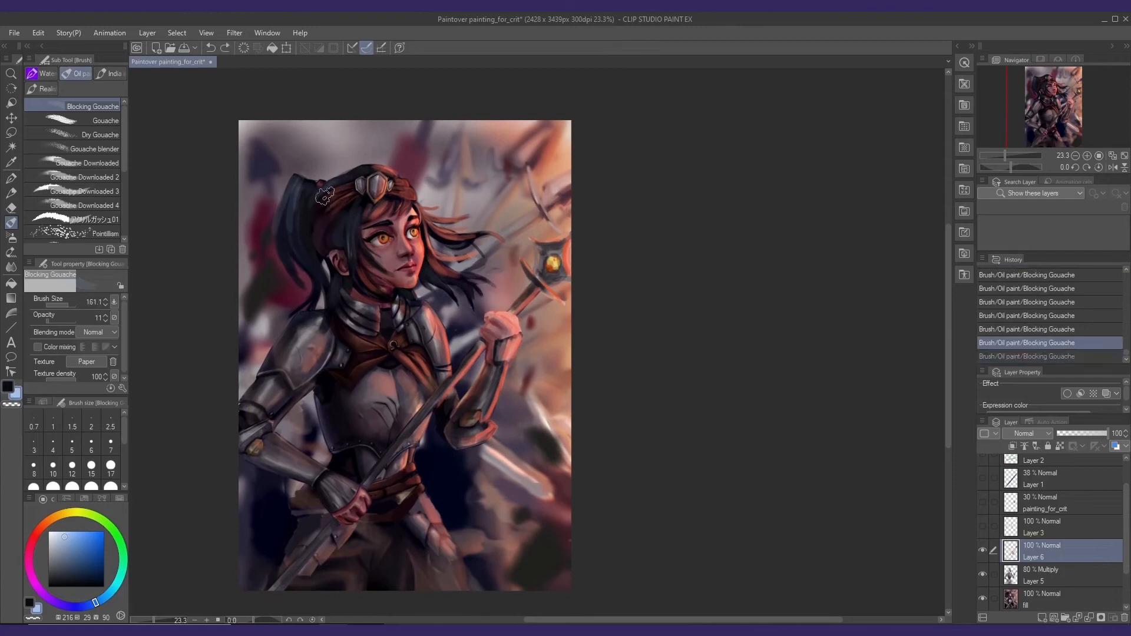
drag(323, 205, 325, 235)
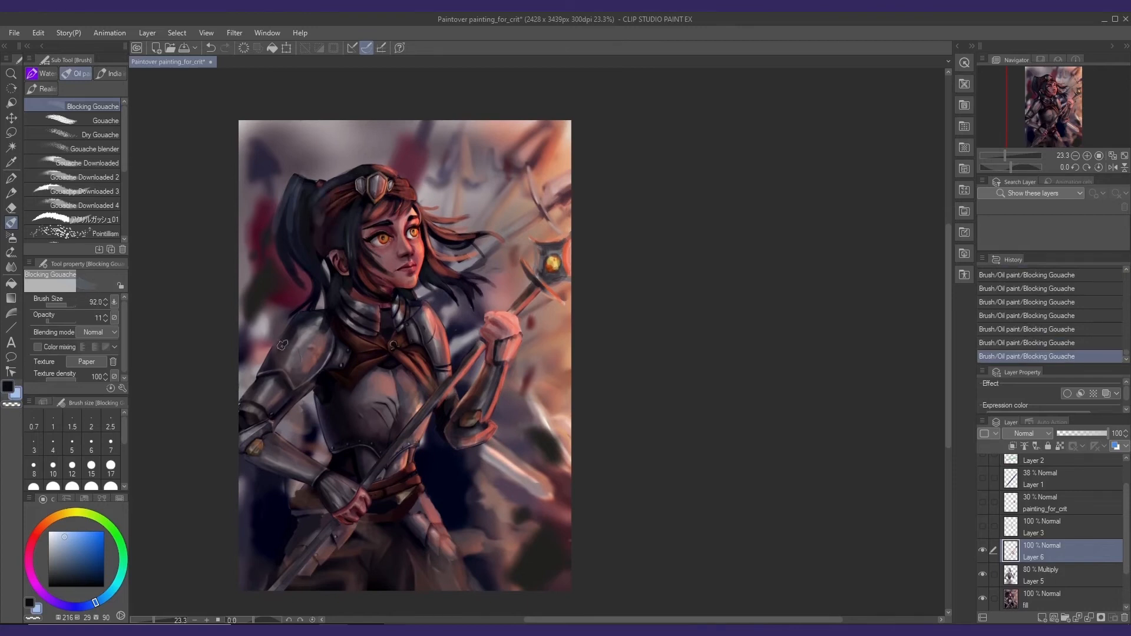
- Add faint light blue touches to the shoulder armour and hair with progressively smaller brushes at 11% opacity
key([)
mouse_move(271, 357)
mouse_down()
mouse_move(297, 315)
mouse_move(289, 328)
mouse_up()
scroll(330, 401, down, 1)
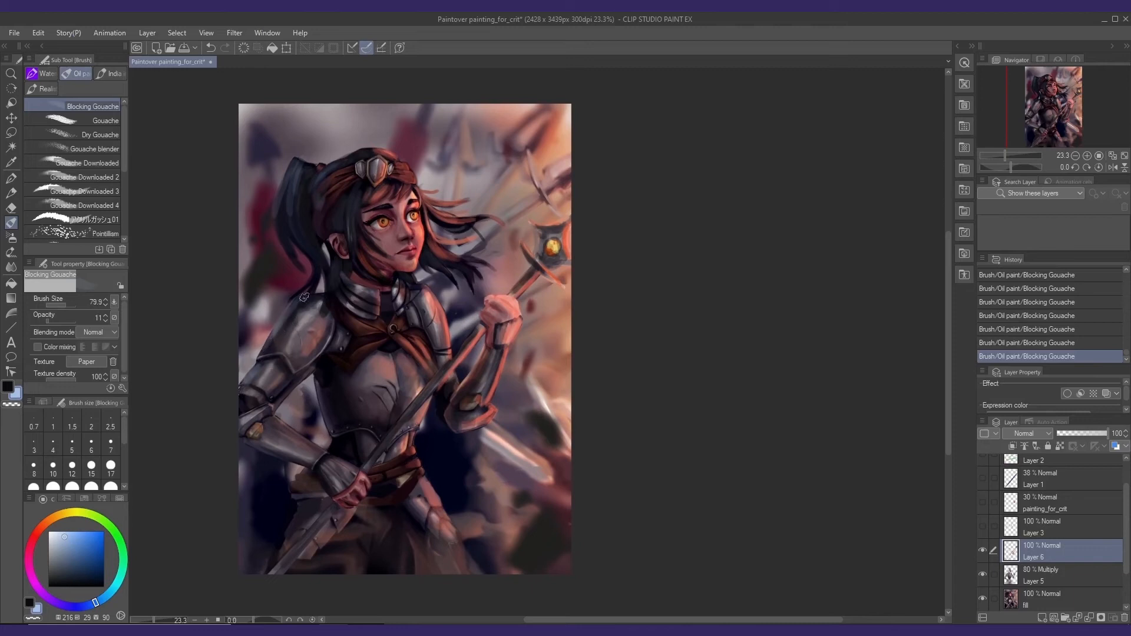
drag(253, 235, 242, 252)
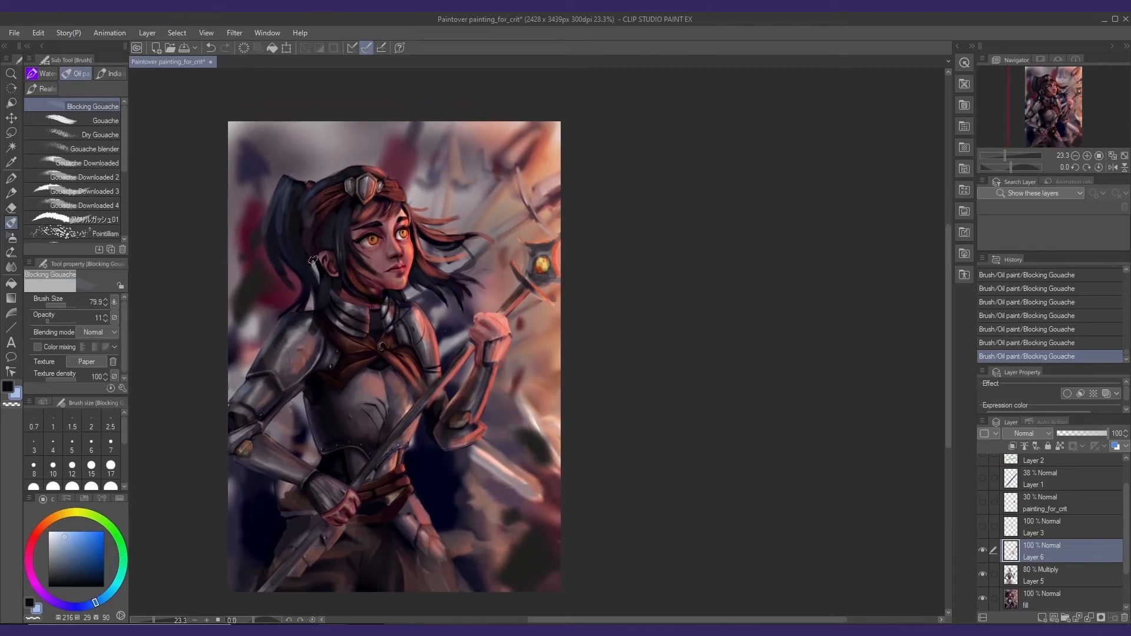
key(bracketleft)
drag(427, 284, 421, 291)
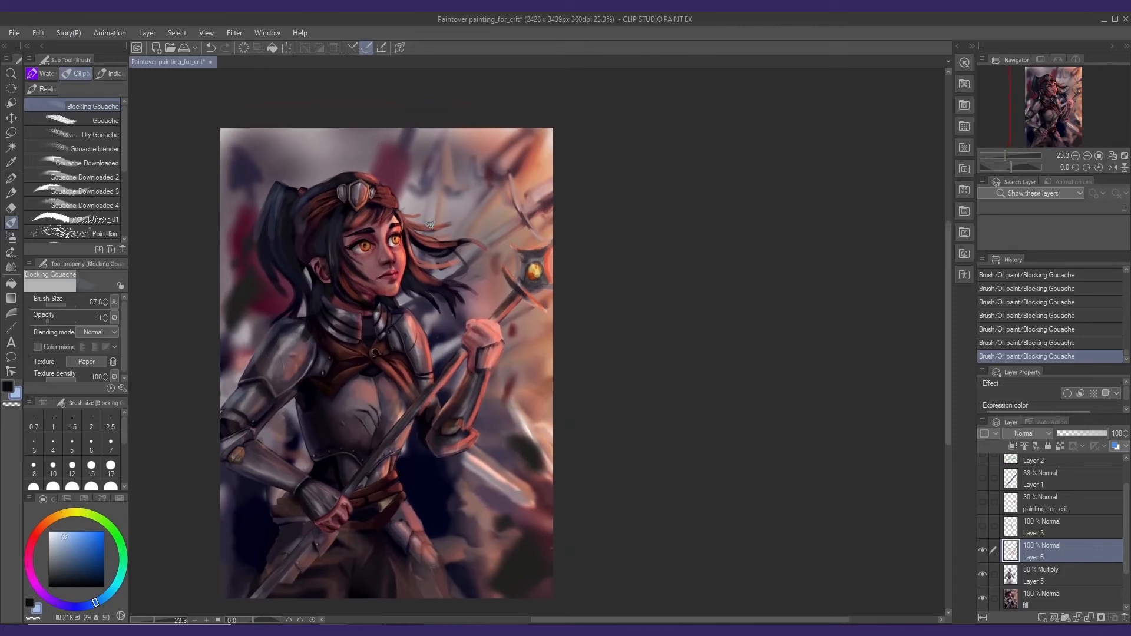
scroll(500, 309, down, 1)
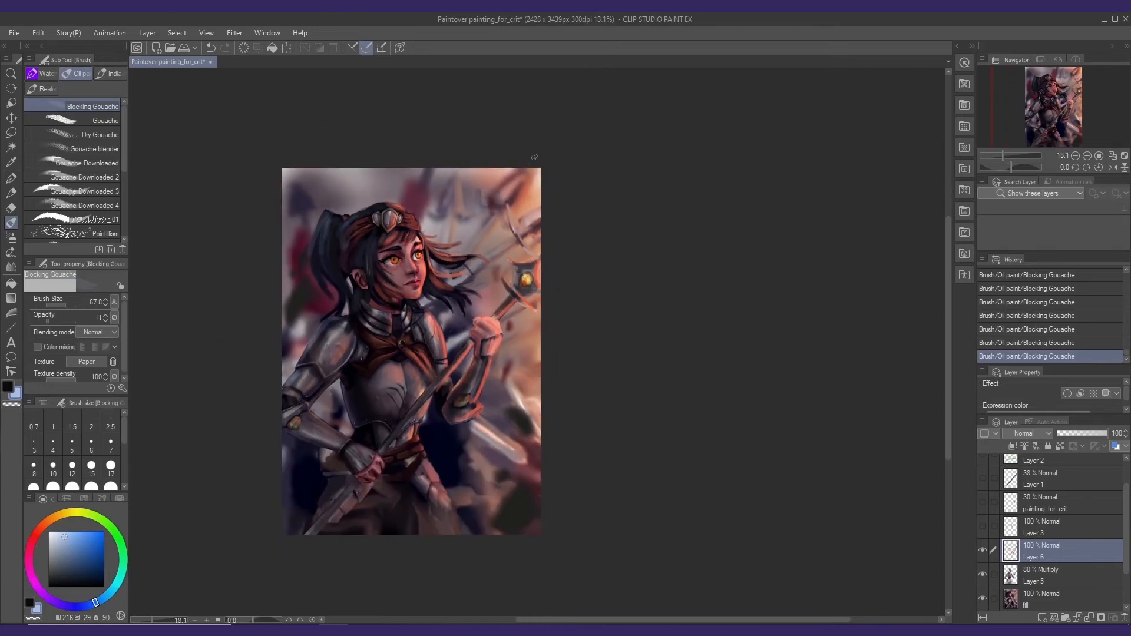
drag(506, 298, 502, 307)
- Add warm orange light around the staff's gem with sampled colours at 42% opacity
scroll(554, 292, up, 3)
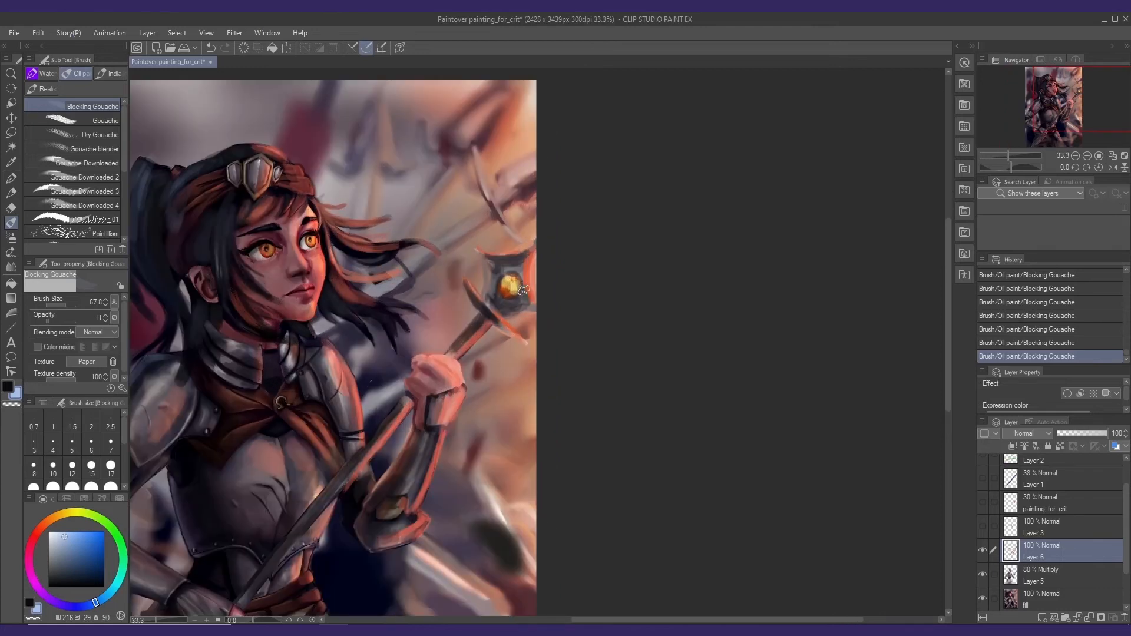
alt+click(528, 280)
alt+click(522, 281)
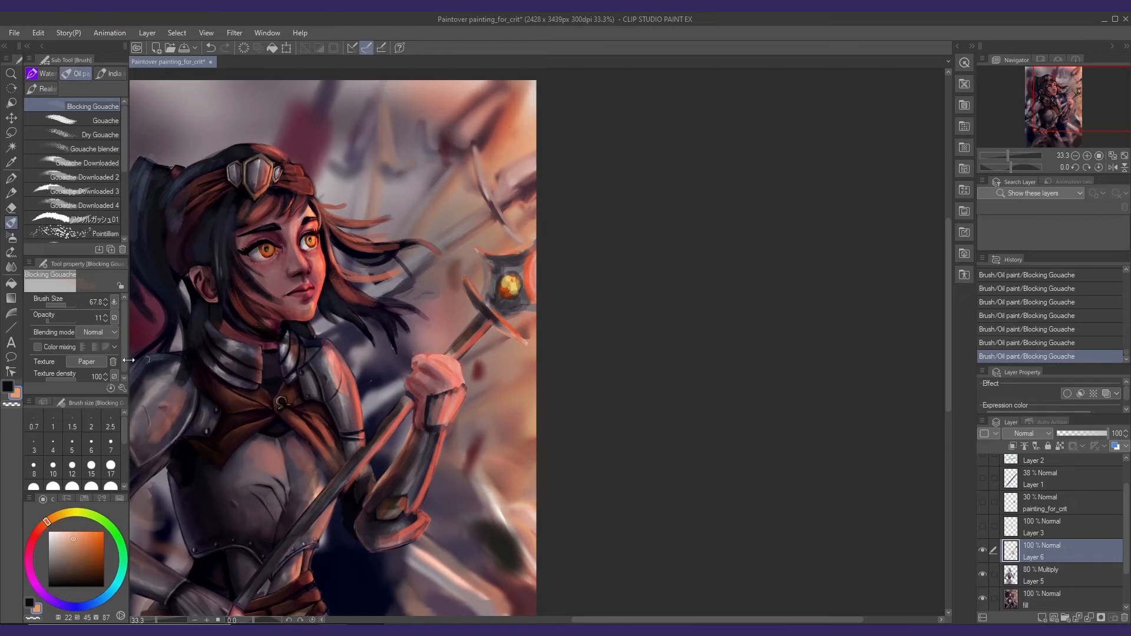
alt+click(509, 275)
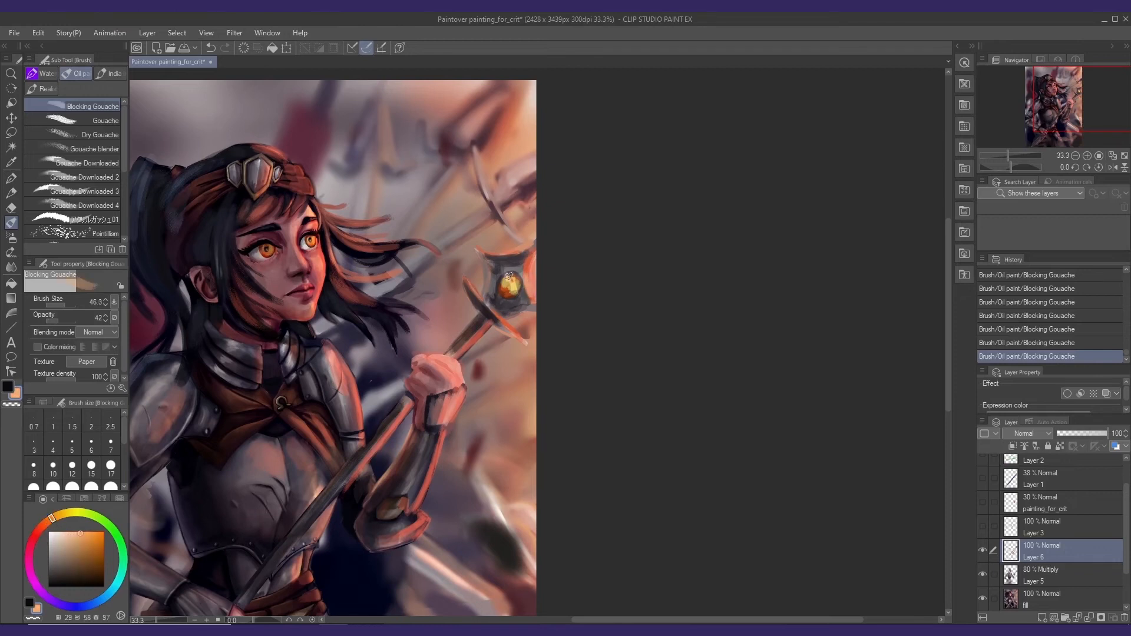
mouse_move(377, 293)
mouse_down()
mouse_move(330, 306)
mouse_move(388, 292)
mouse_up()
- Touch up the raised hand and forearm armour with sampled red-orange and dark violet tones
alt+click(468, 358)
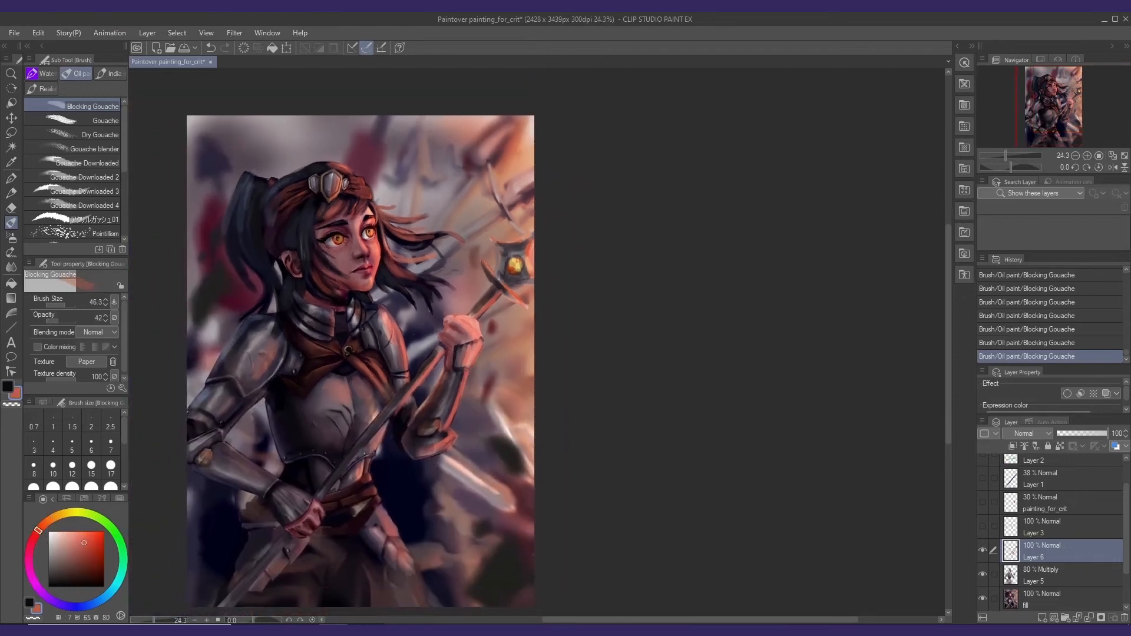
alt+click(456, 379)
key(ctrl+z)
drag(461, 369, 472, 346)
drag(475, 370, 501, 374)
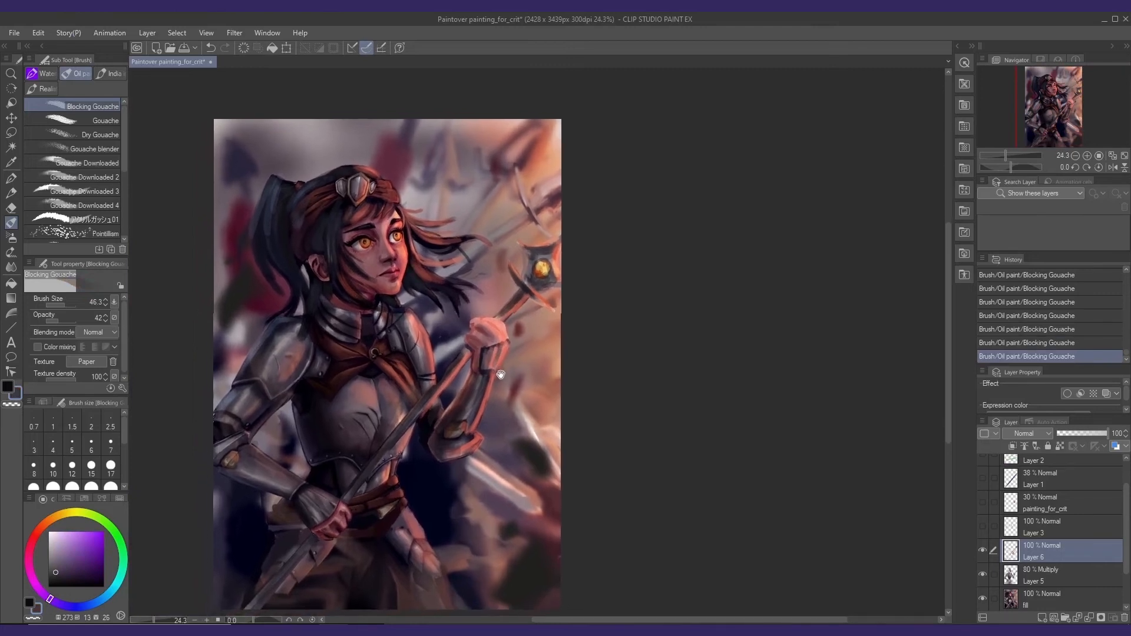
- Try sampled red-orange strokes on the face at 42% opacity and undo them
scroll(392, 237, up, 3)
alt+click(414, 264)
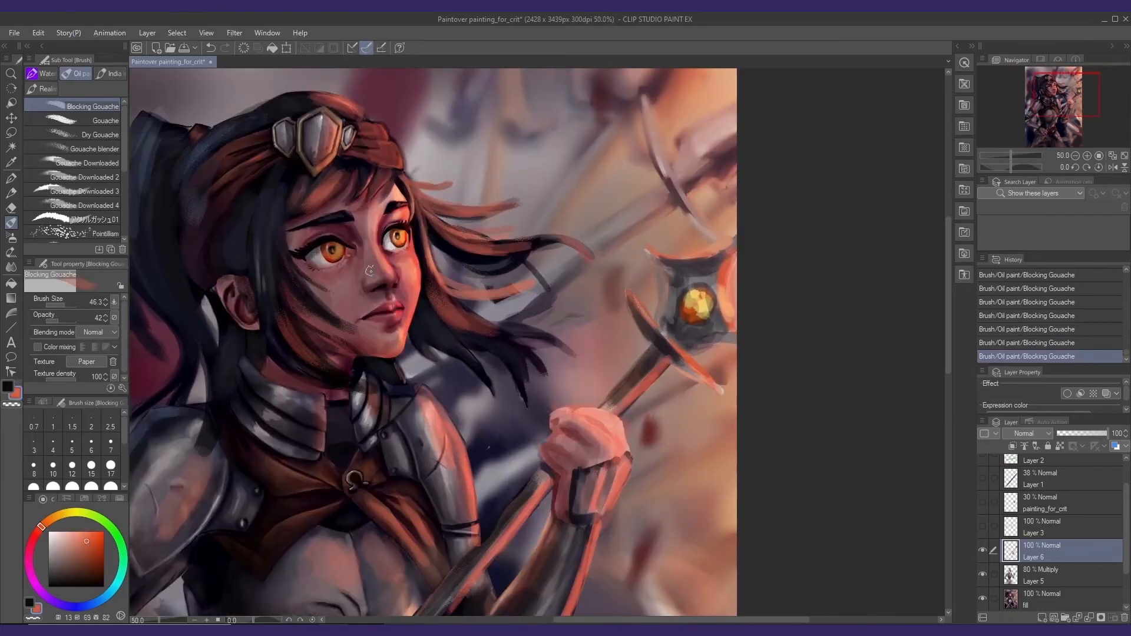
key(ctrl+z)
key(ctrl+z)
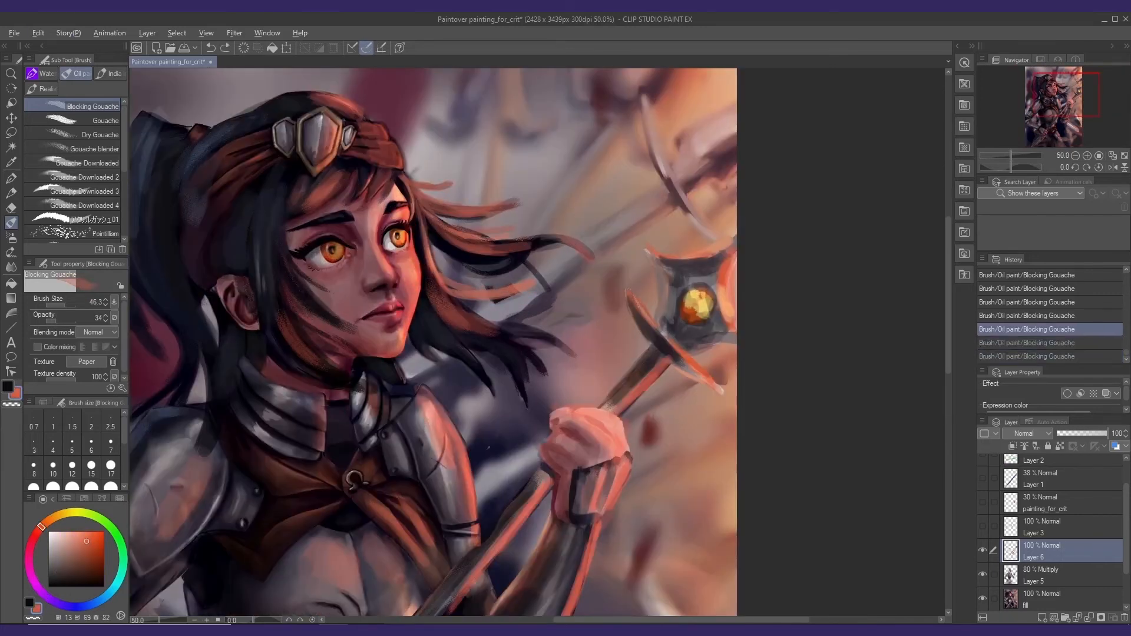
- Paint red-orange light along the far cheek with sampled skin tones at 79% opacity, replacing unsatisfactory strokes
scroll(404, 253, up, 2)
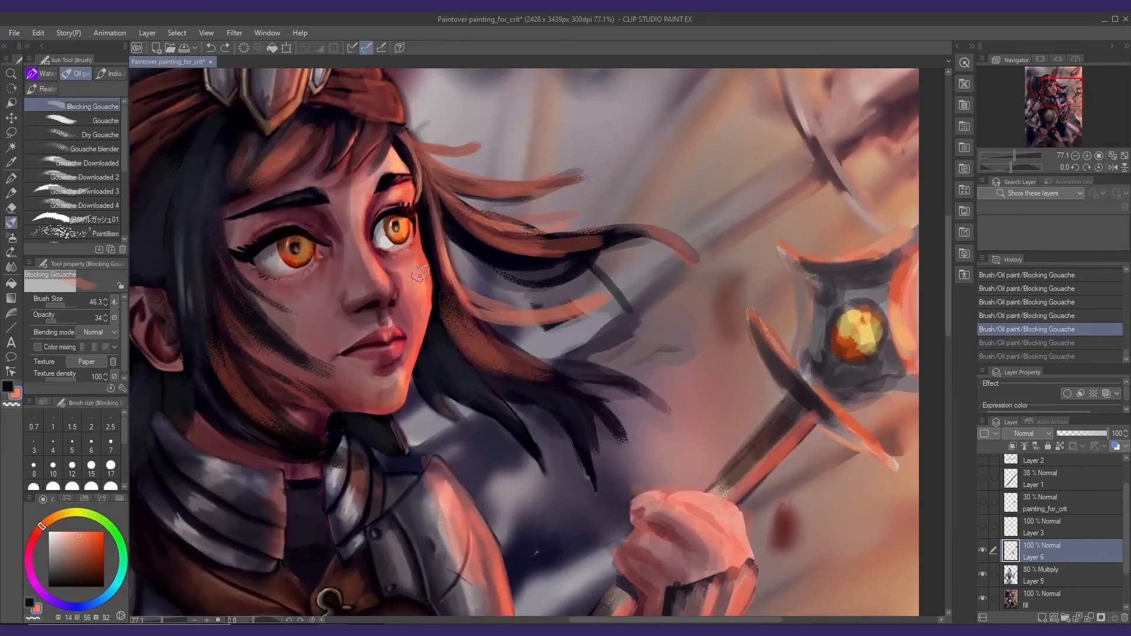
drag(51, 321, 70, 321)
drag(439, 256, 417, 261)
key(ctrl+y)
key(ctrl+y)
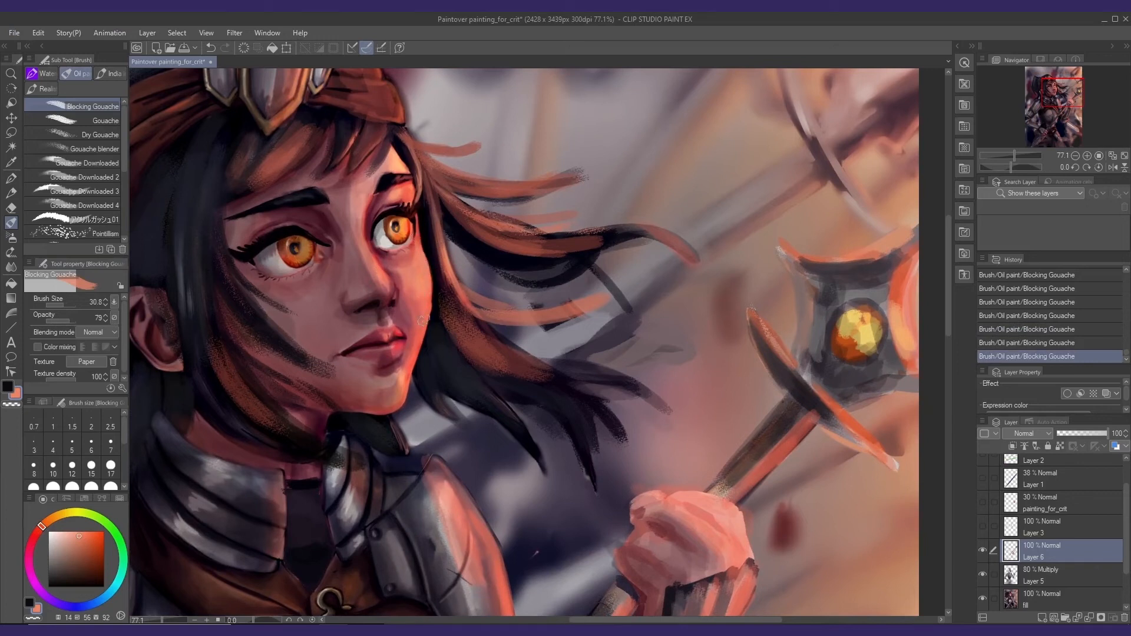
alt+click(417, 270)
key(ctrl+z)
key(ctrl+z)
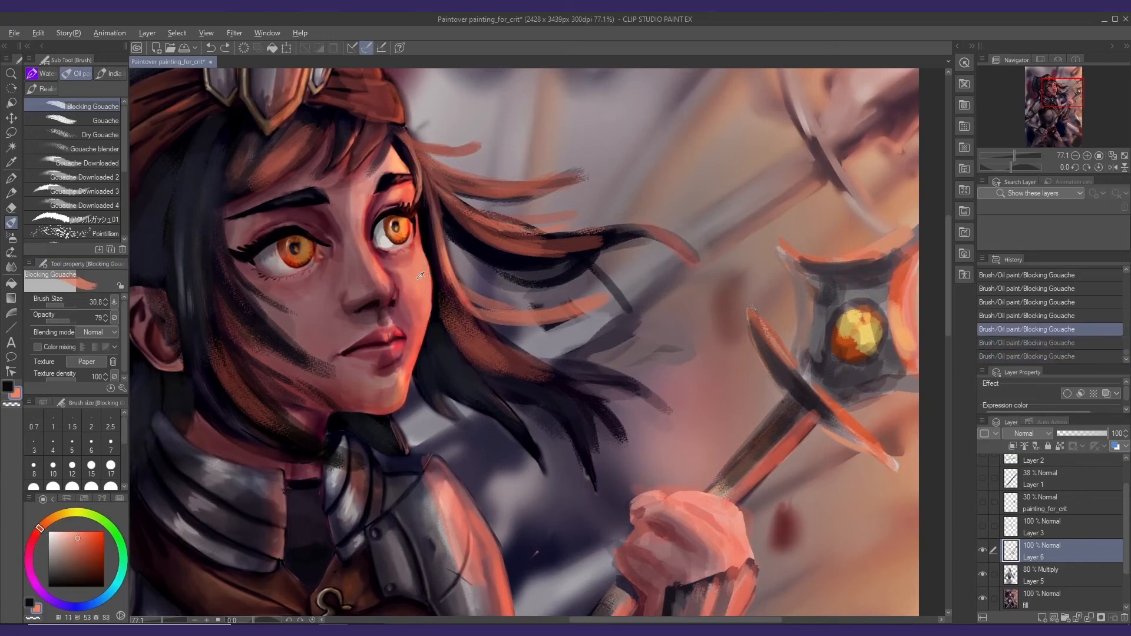
alt+click(419, 272)
drag(421, 268, 425, 295)
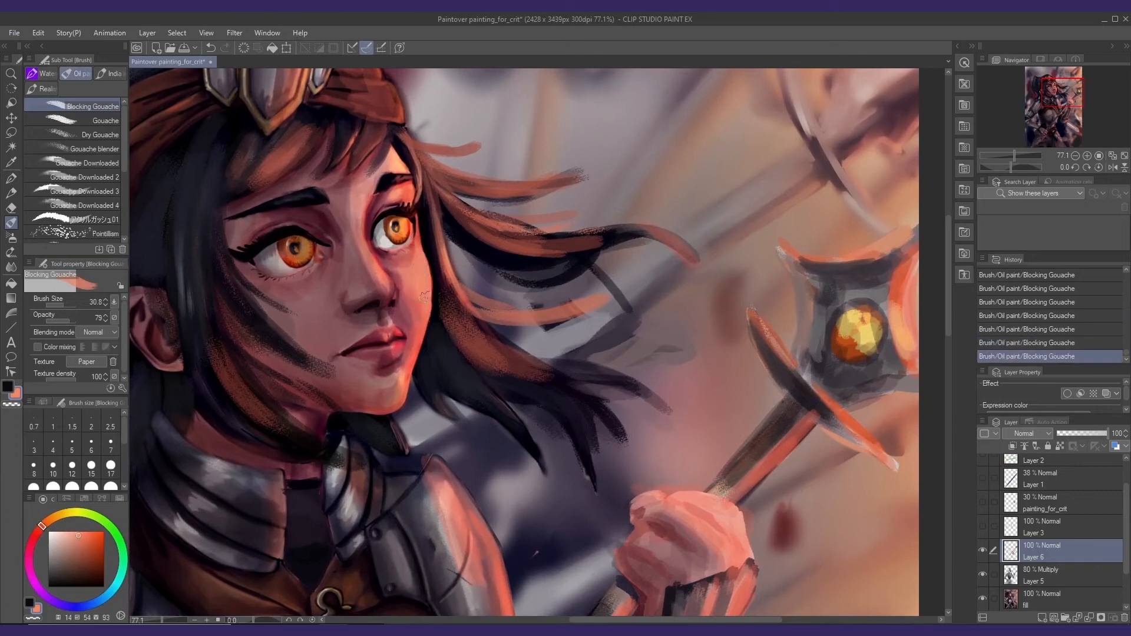
- Add light orange accents around the far eye and brow at 53% opacity, and undo and redo them to compare
alt+click(405, 184)
key(ctrl+z)
key(ctrl+z)
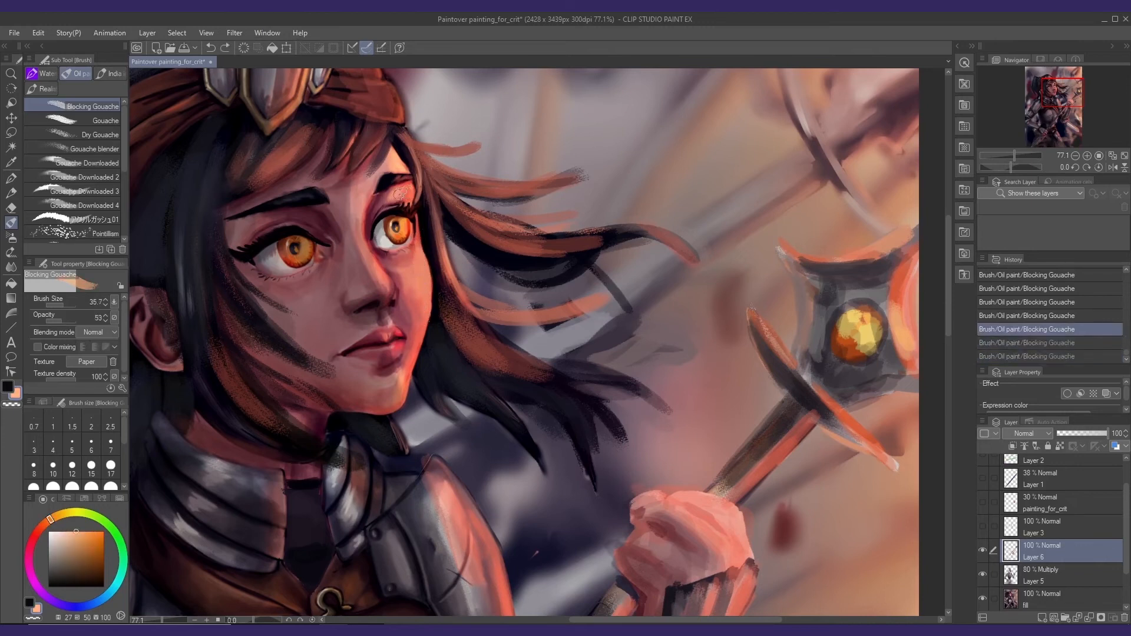
key(ctrl+y)
key(ctrl+y)
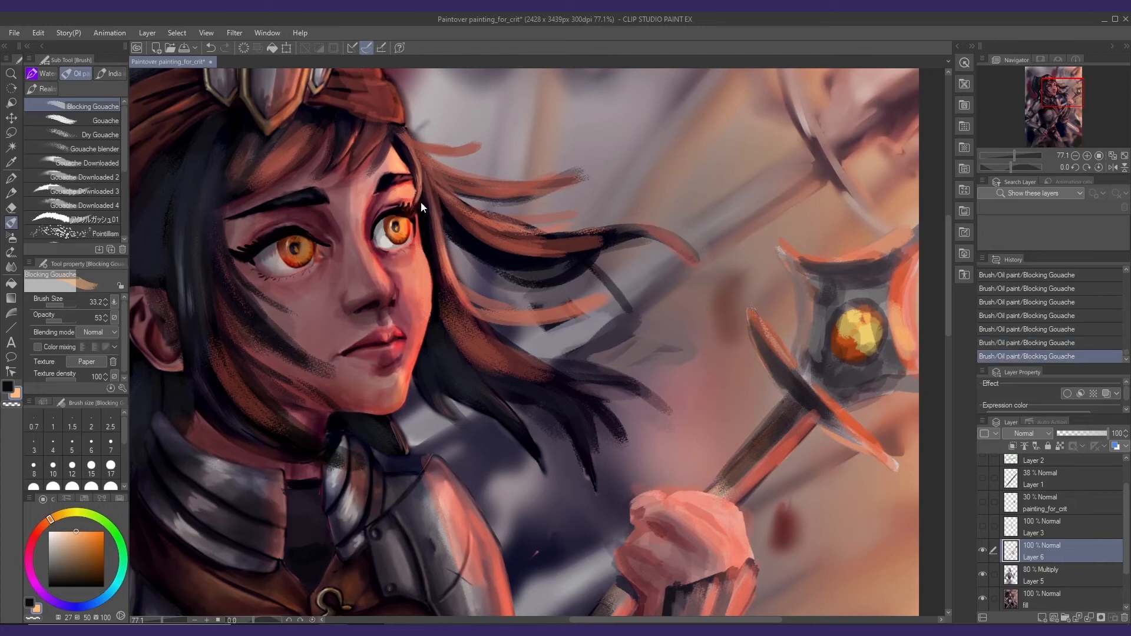
- Paint warm orange light on the nose bridge and tip with a smaller brush, lowering the opacity to 26%
key([)
drag(408, 291, 406, 282)
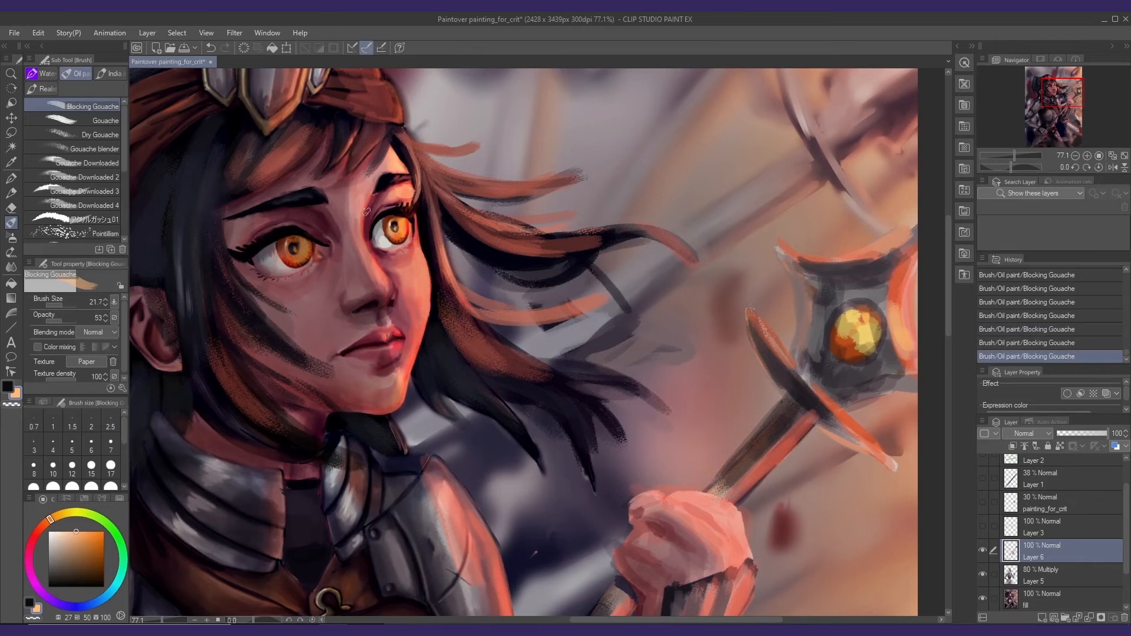
alt+click(386, 276)
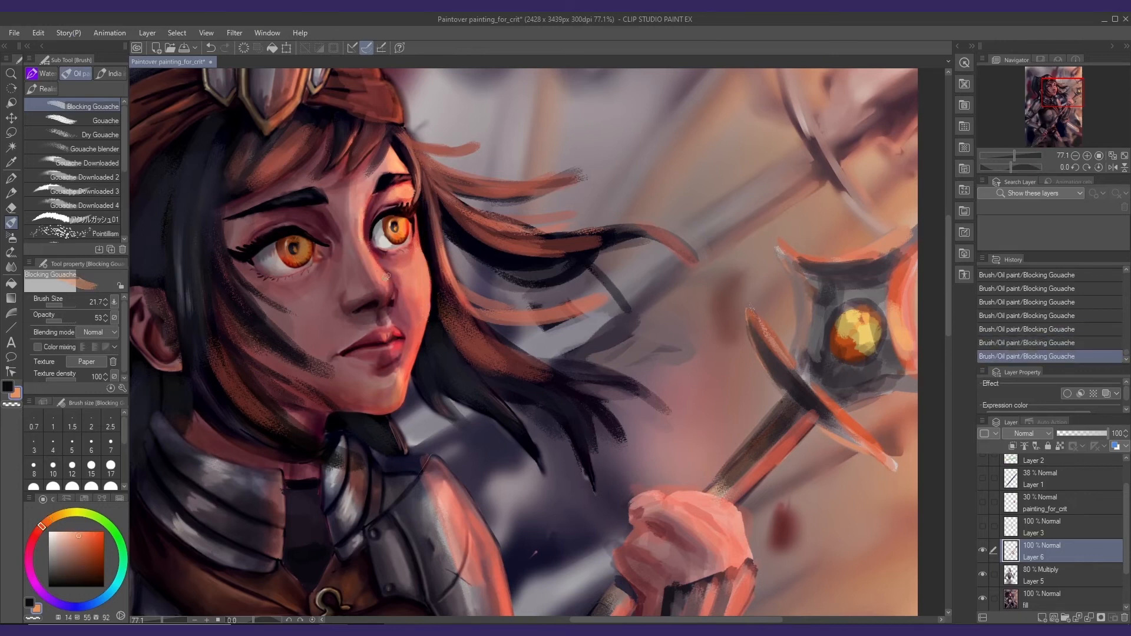
key([)
key([)
scroll(393, 281, up, 2)
key(bracketleft)
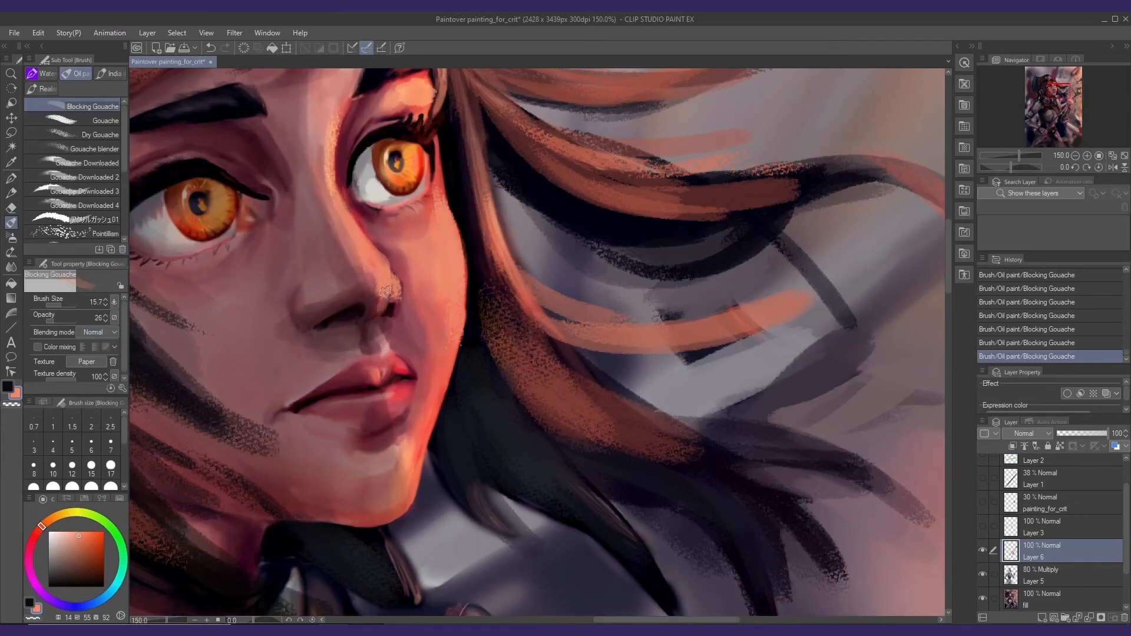
- Blend the light along the nose bridge and beside the far eye with sampled pink and orange skin tones
alt+click(394, 249)
scroll(360, 231, up, 3)
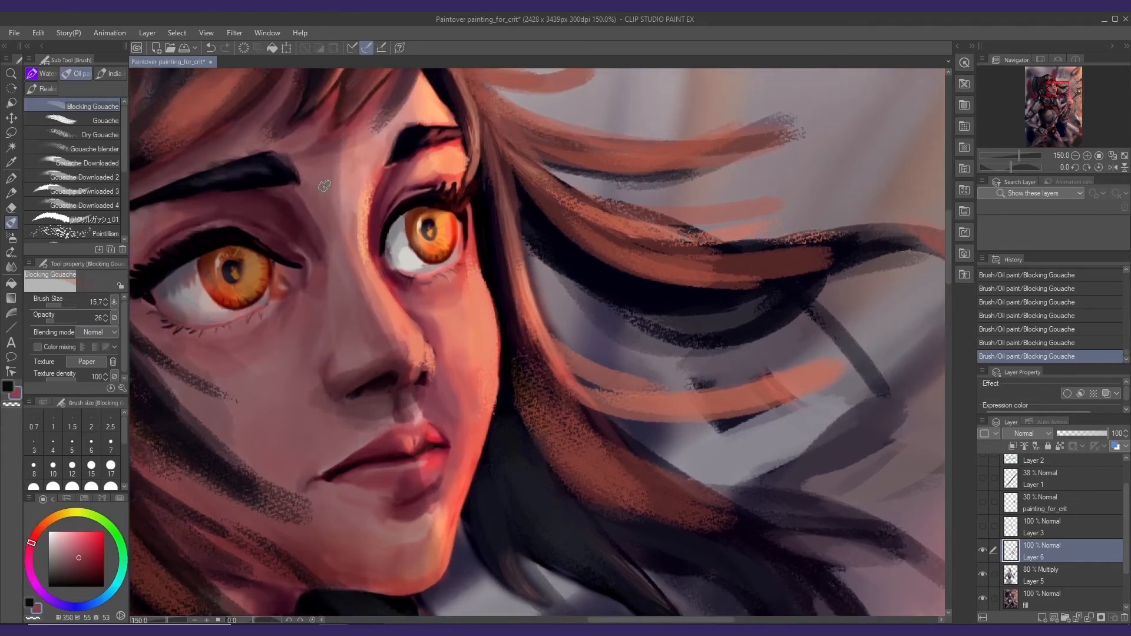
alt+click(361, 229)
mouse_move(370, 228)
mouse_down()
mouse_move(373, 185)
mouse_move(370, 226)
mouse_up()
alt+click(385, 285)
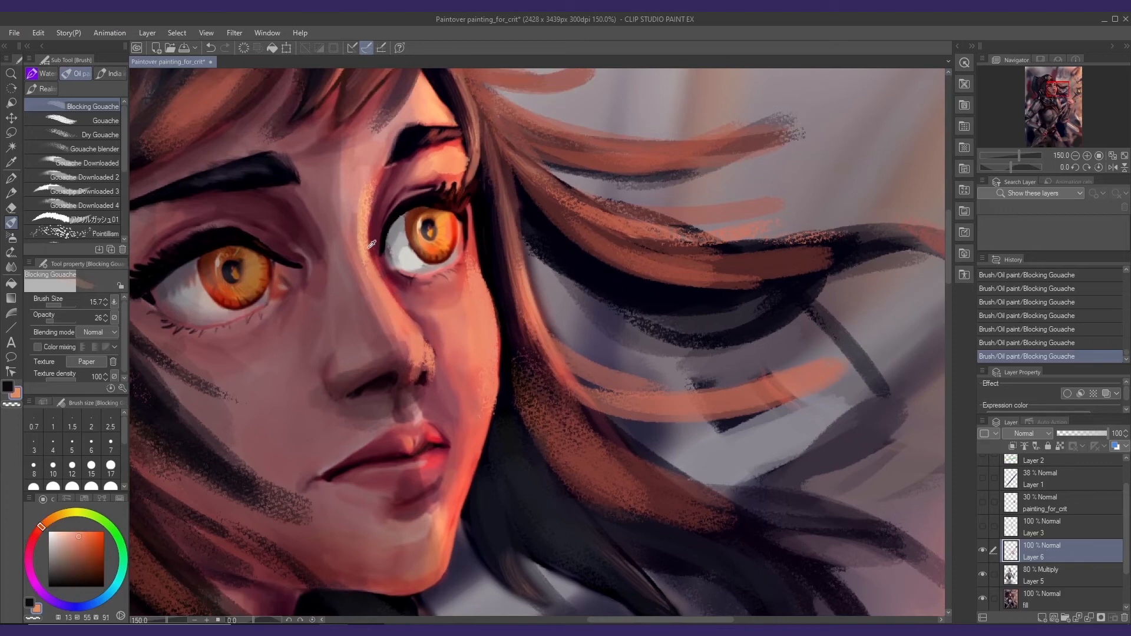
alt+click(366, 245)
alt+click(372, 261)
alt+click(412, 325)
scroll(454, 296, down, 2)
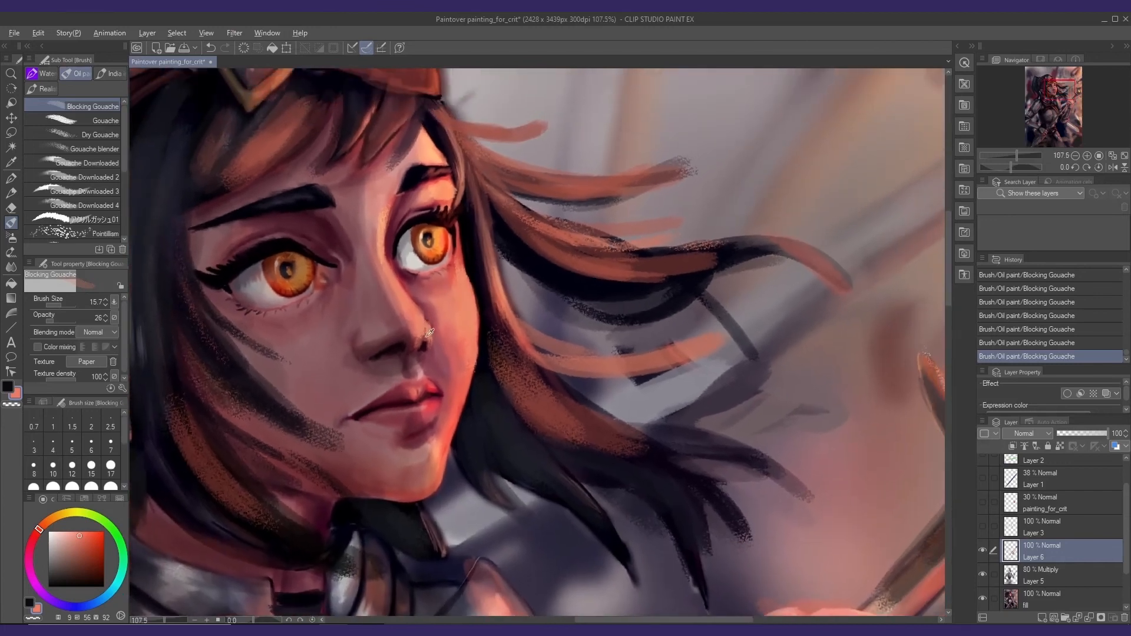
- Soften the light along the nose bridge, tip and side with sampled red and peach skin tones at 26% opacity
alt+click(428, 334)
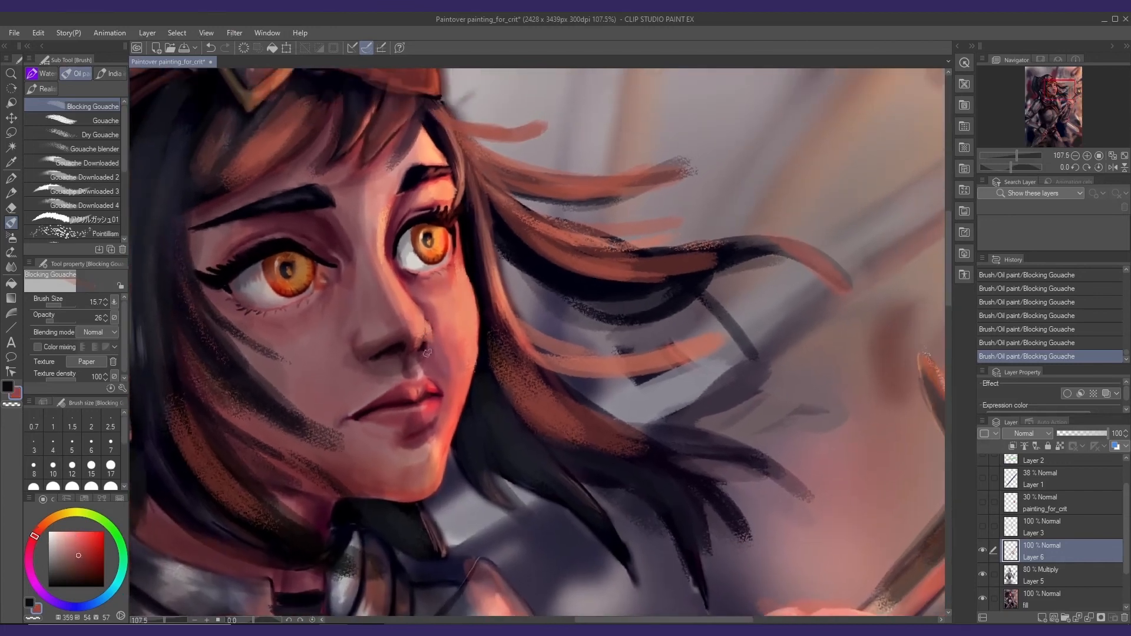
drag(408, 320, 407, 327)
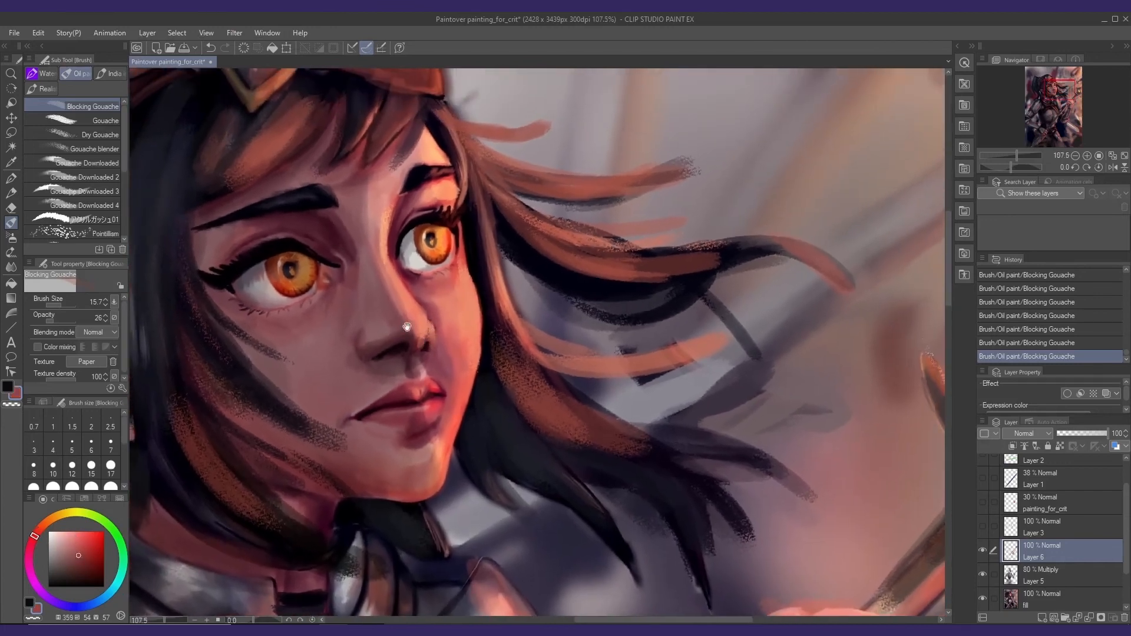
alt+click(385, 232)
key(bracketleft)
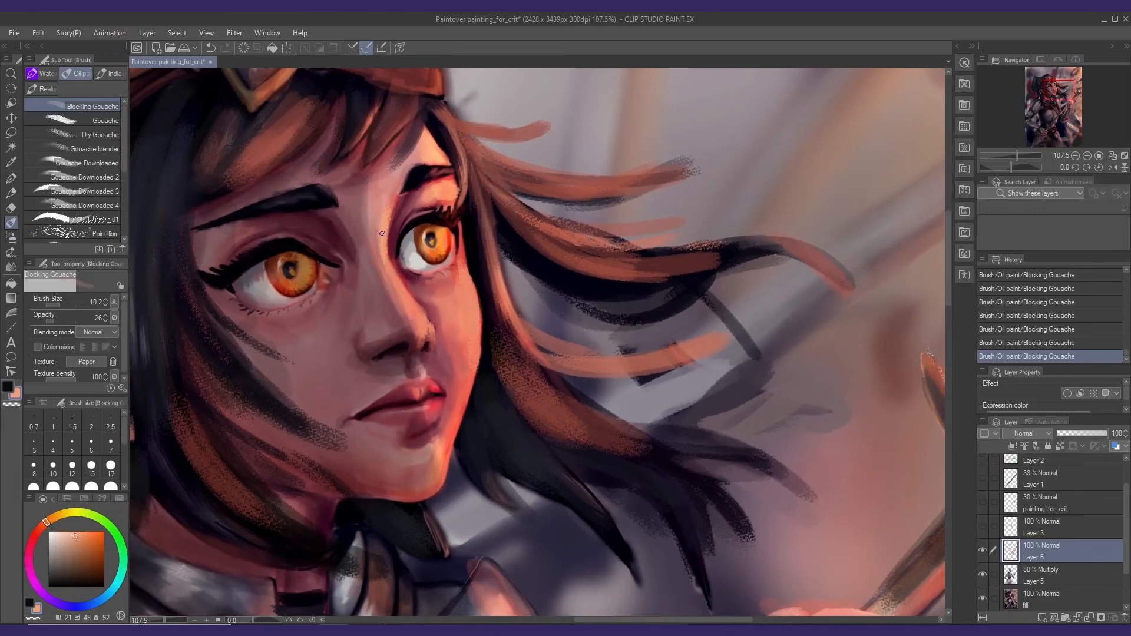
alt+click(389, 224)
alt+click(395, 305)
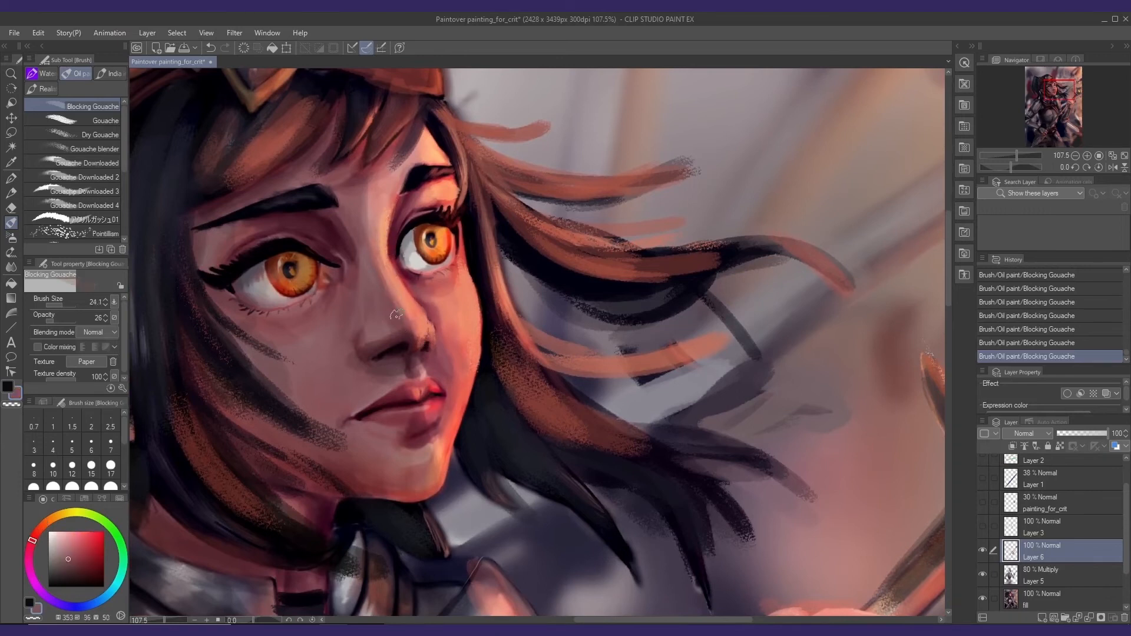
key(bracketleft)
scroll(424, 312, up, 4)
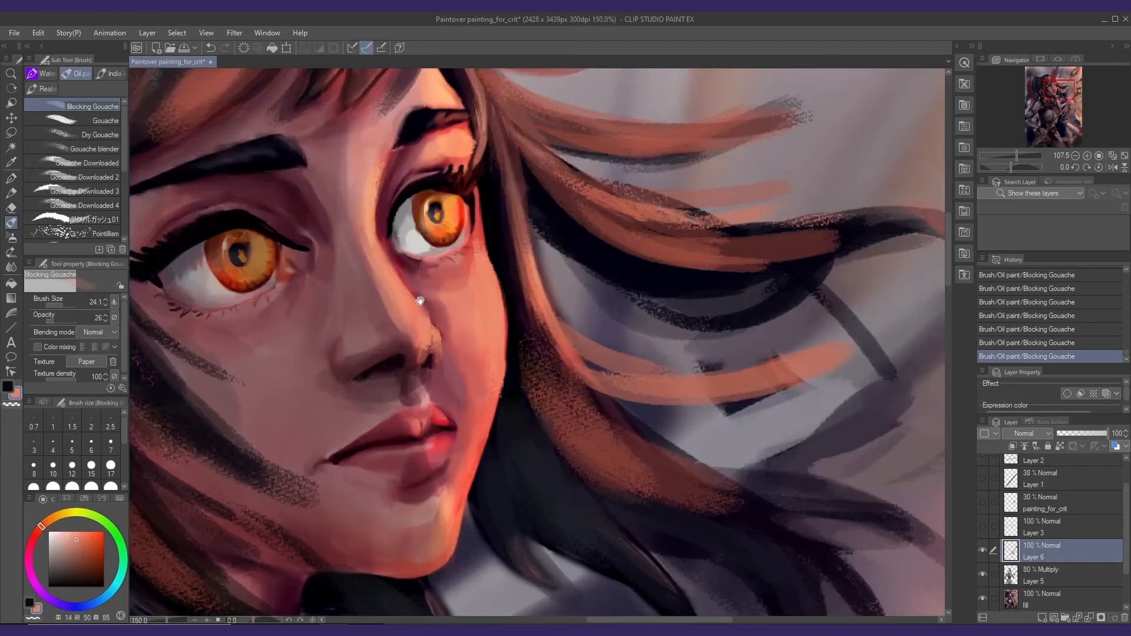
drag(422, 301, 394, 280)
scroll(395, 281, down, 5)
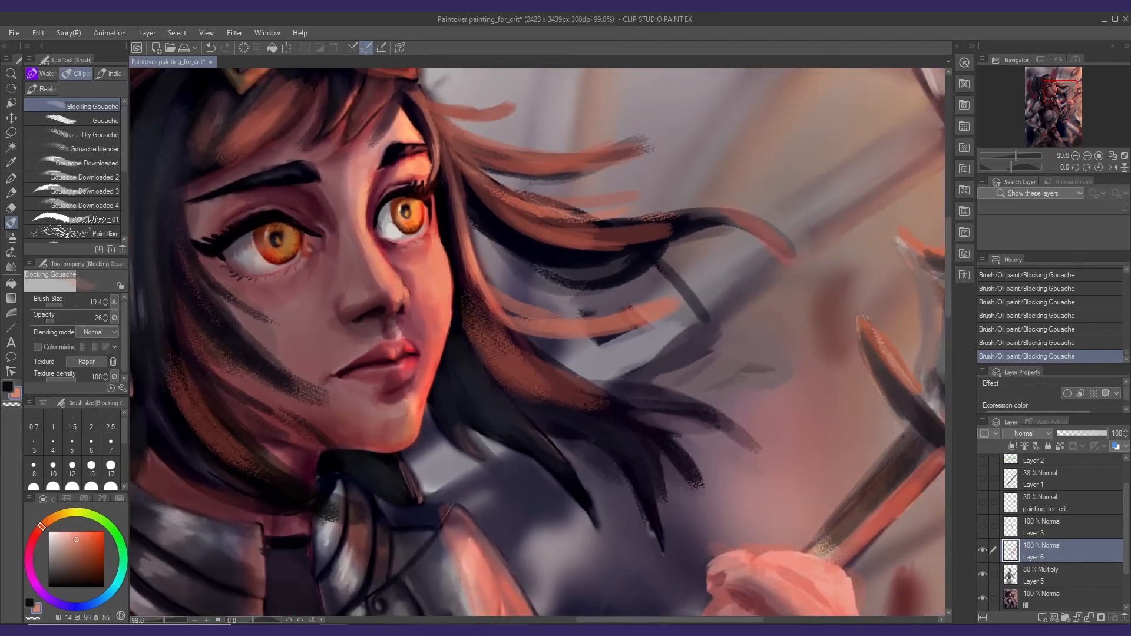
- Blend the shadow and light on the far cheek beside the nose with sampled skin tones
alt+click(376, 240)
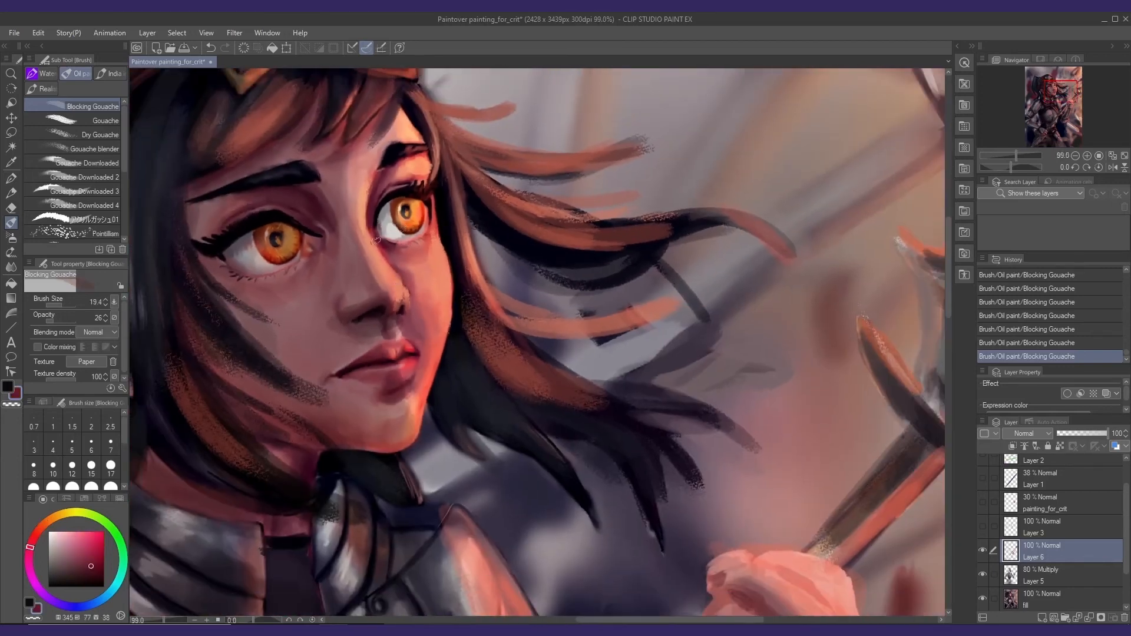
alt+click(408, 271)
drag(407, 271, 422, 310)
alt+click(415, 286)
alt+click(419, 271)
scroll(422, 309, down, 1)
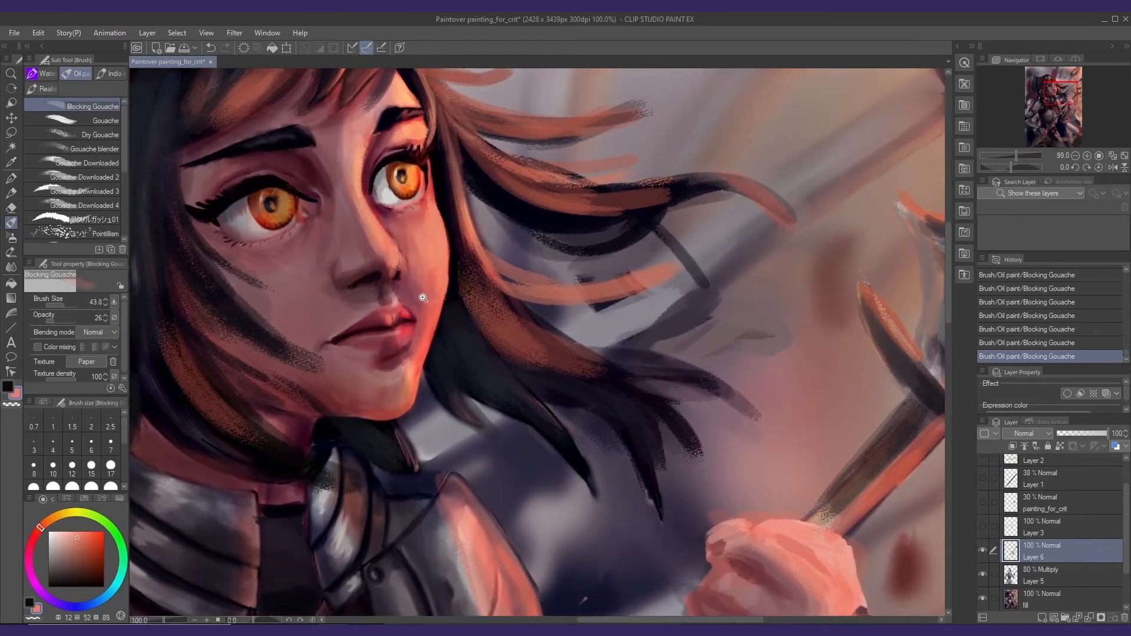
- Refine the lips with sampled red and pink tones, and touch up the far cheek with sampled orange light
alt+click(406, 333)
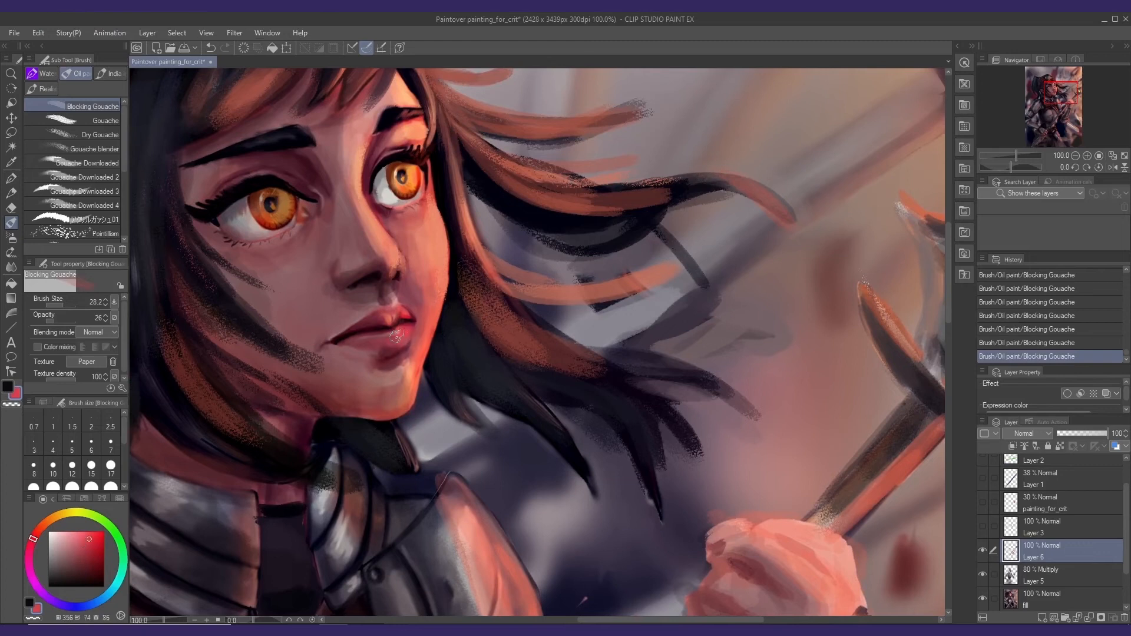
drag(395, 340, 413, 312)
alt+click(394, 334)
alt+click(379, 343)
scroll(427, 332, down, 3)
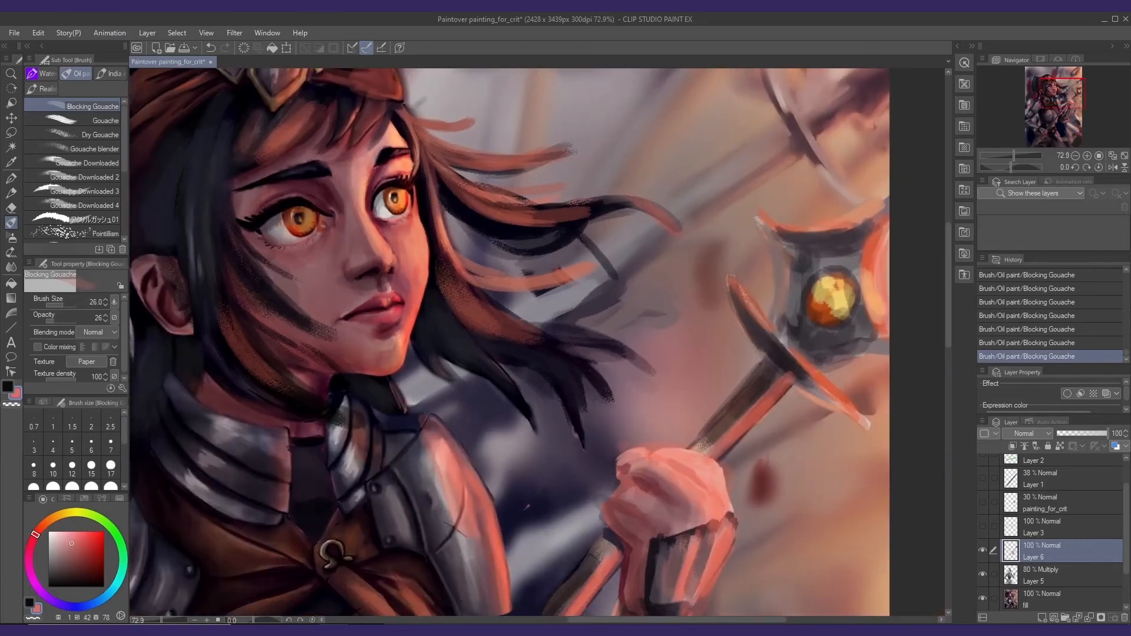
alt+click(423, 259)
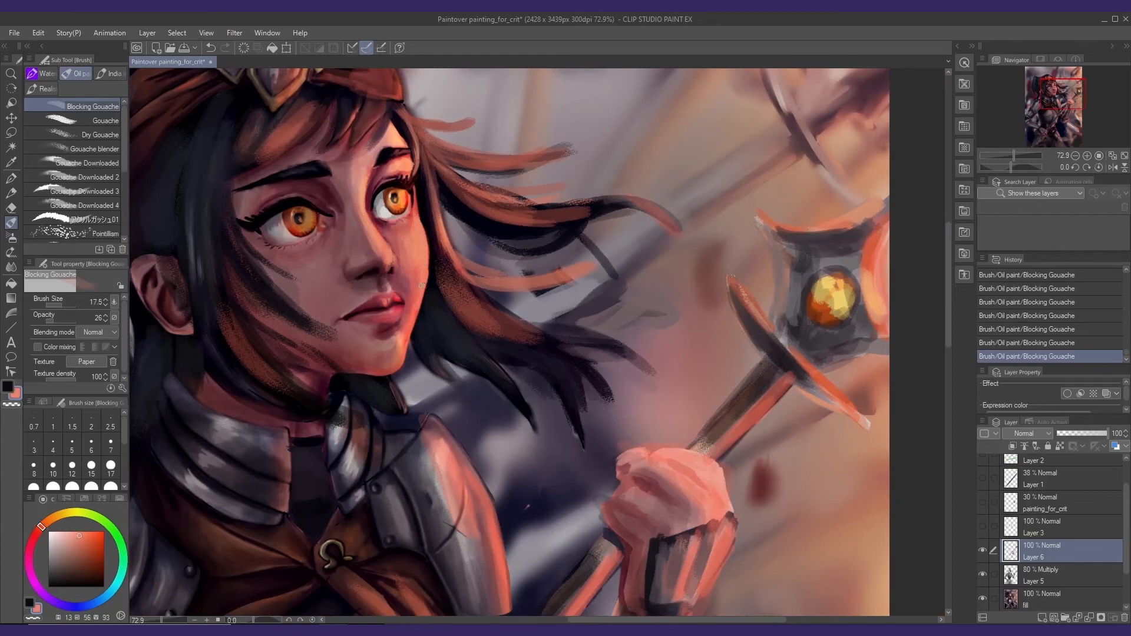
scroll(425, 328, down, 4)
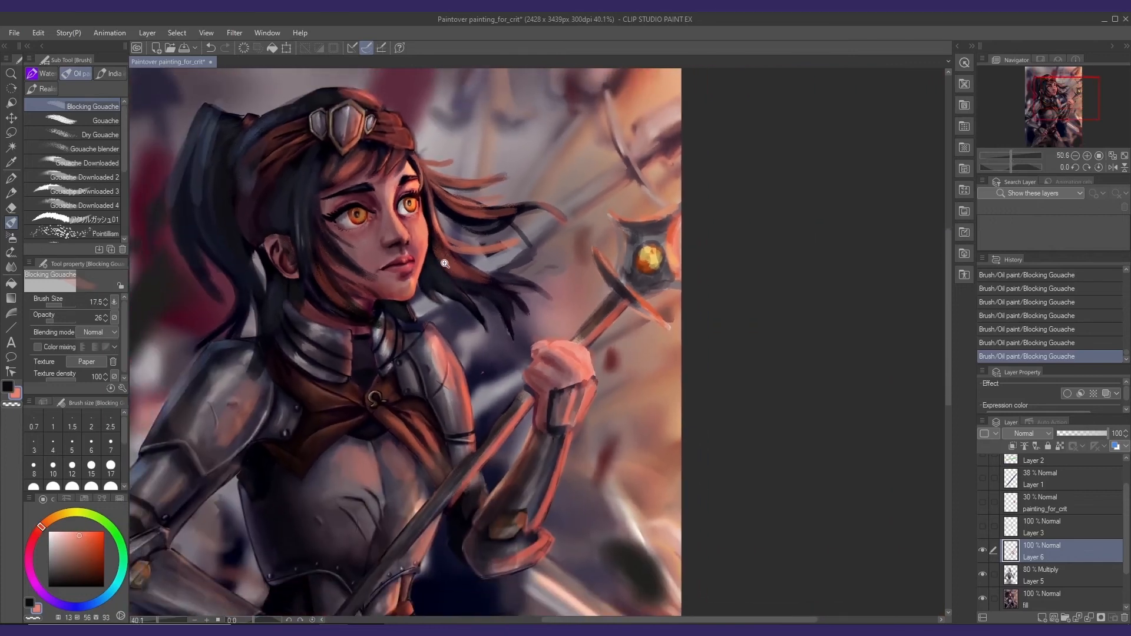
- Block sampled red skin tones and darker shading onto the raised fist with a larger brush at 73% opacity
alt+click(424, 221)
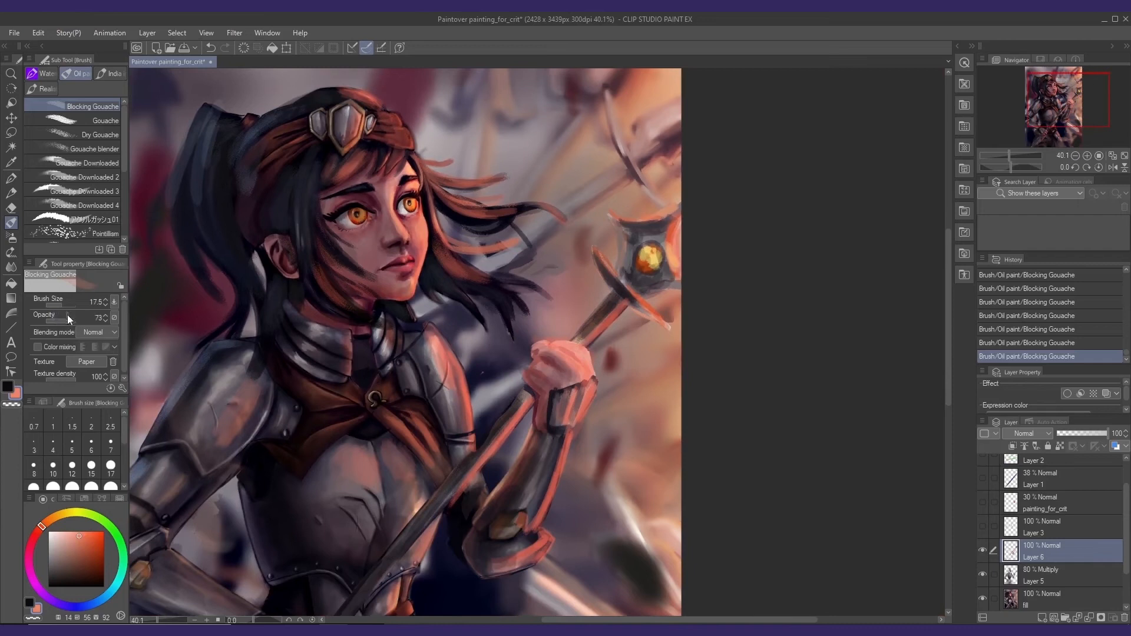
alt+click(563, 366)
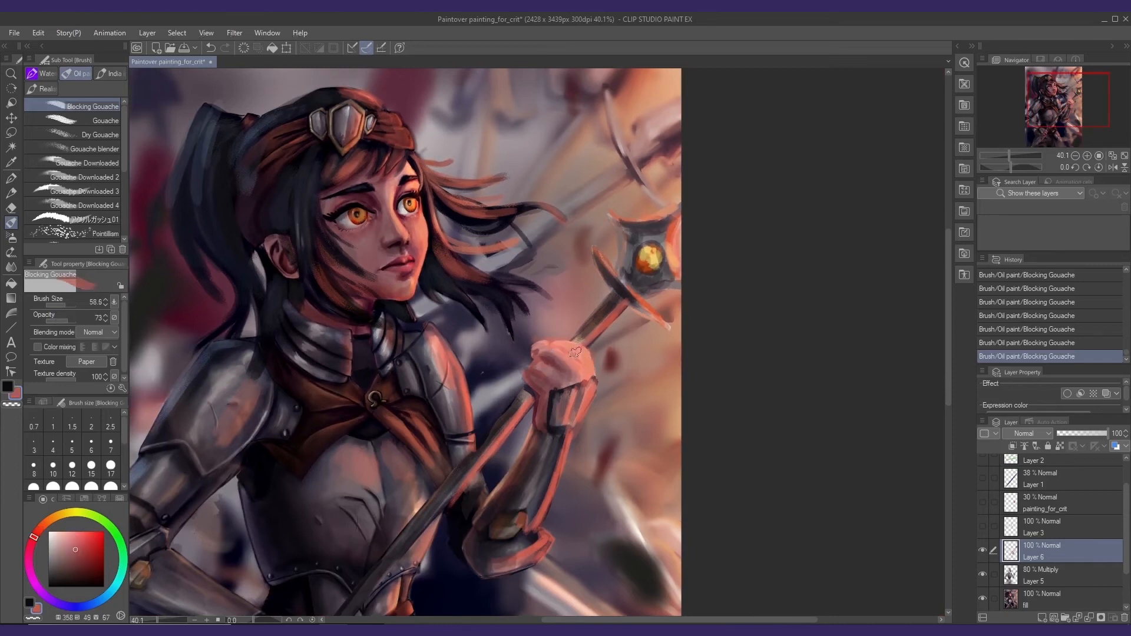
drag(564, 352, 589, 364)
alt+click(366, 306)
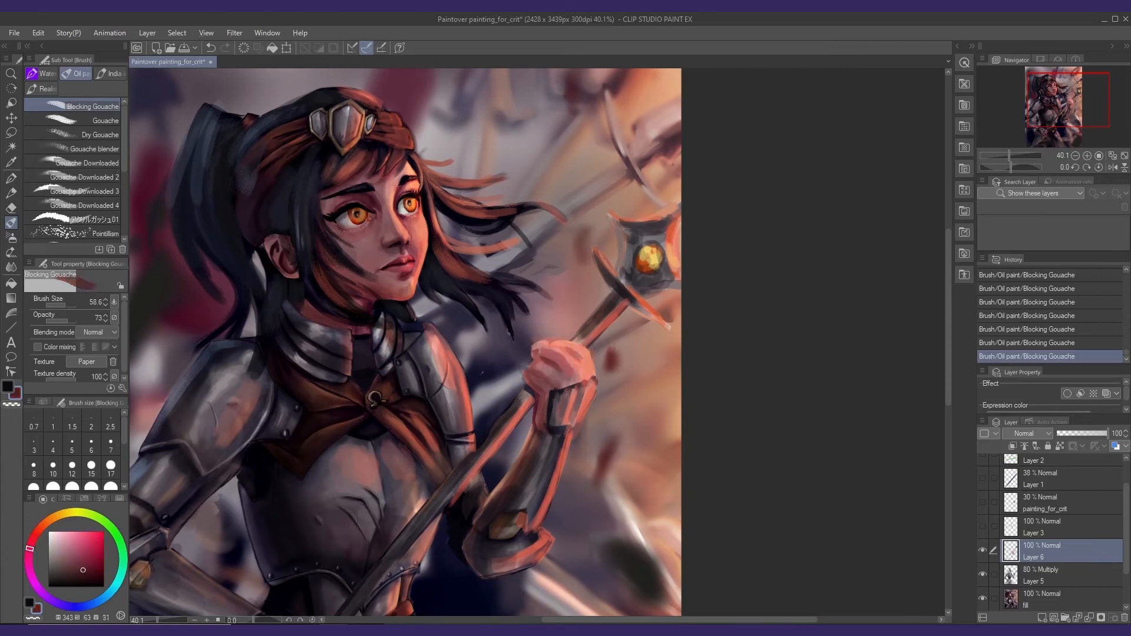
alt+click(369, 309)
- Compare the fist shading by undoing and redoing it, and deepen the fist's shadows with a dark plum tone at 34% opacity
key(ctrl+z)
key(ctrl+z)
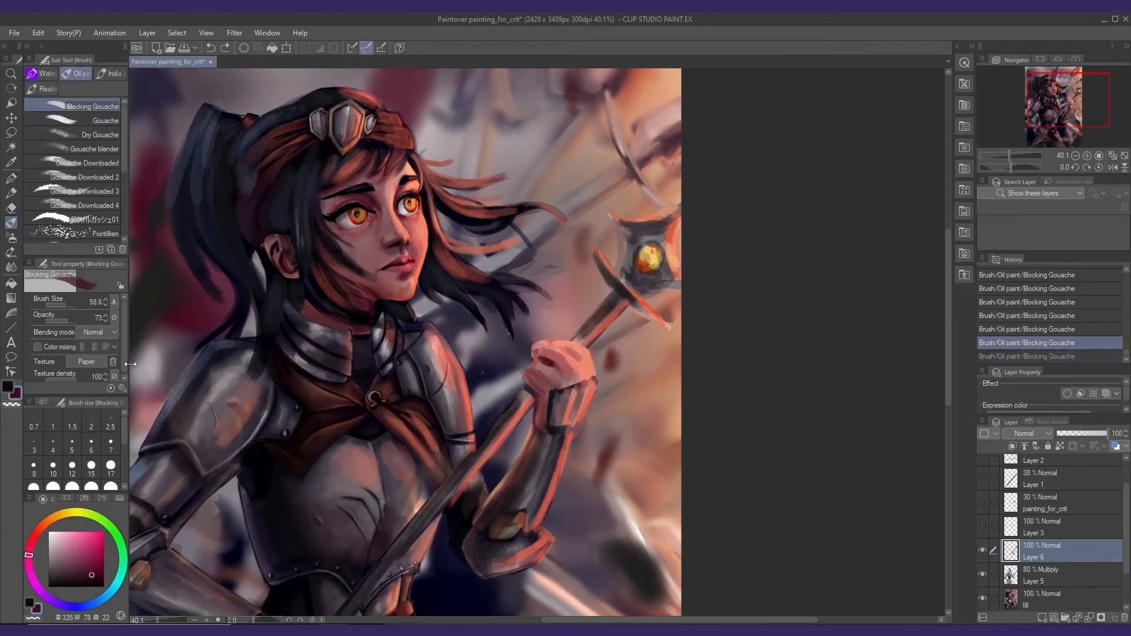
click(56, 320)
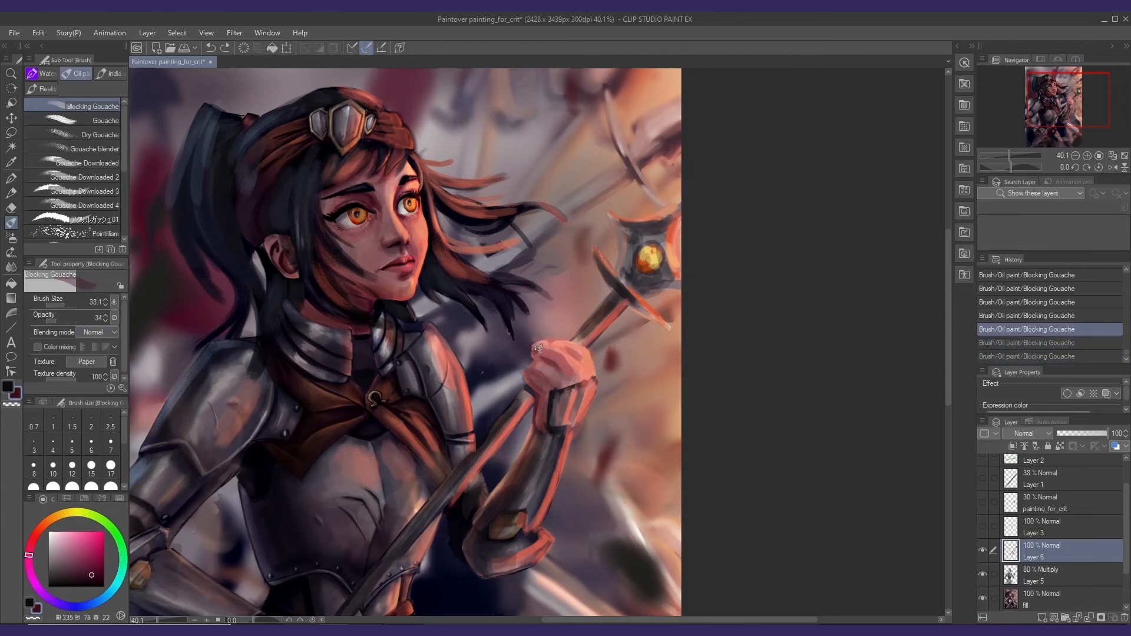
key(ctrl+y)
key(ctrl+y)
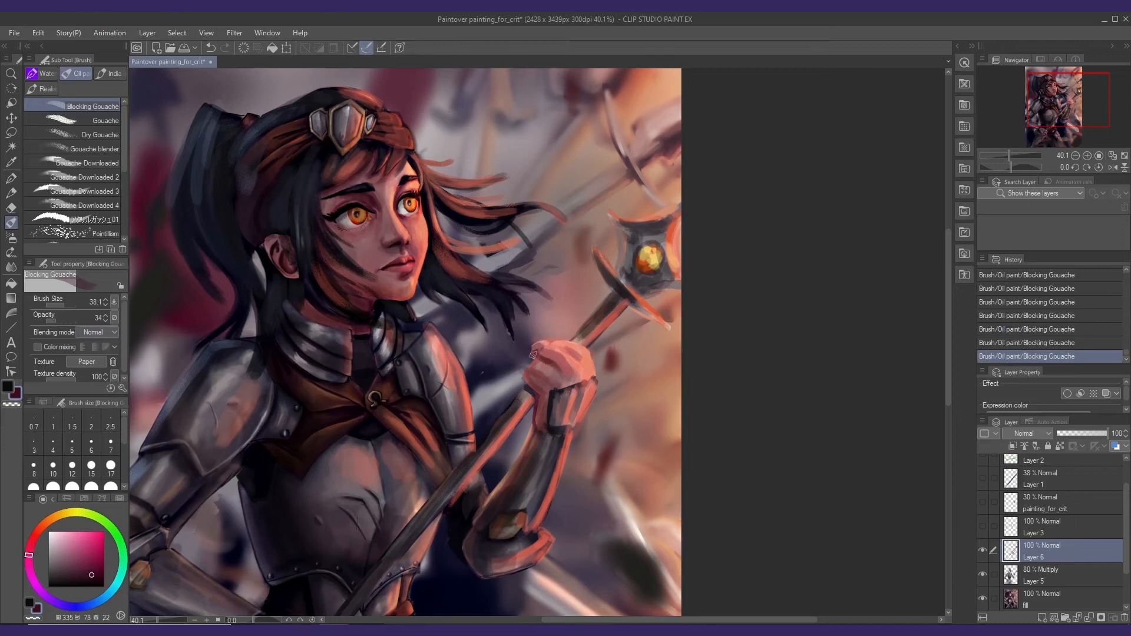
scroll(533, 354, down, 2)
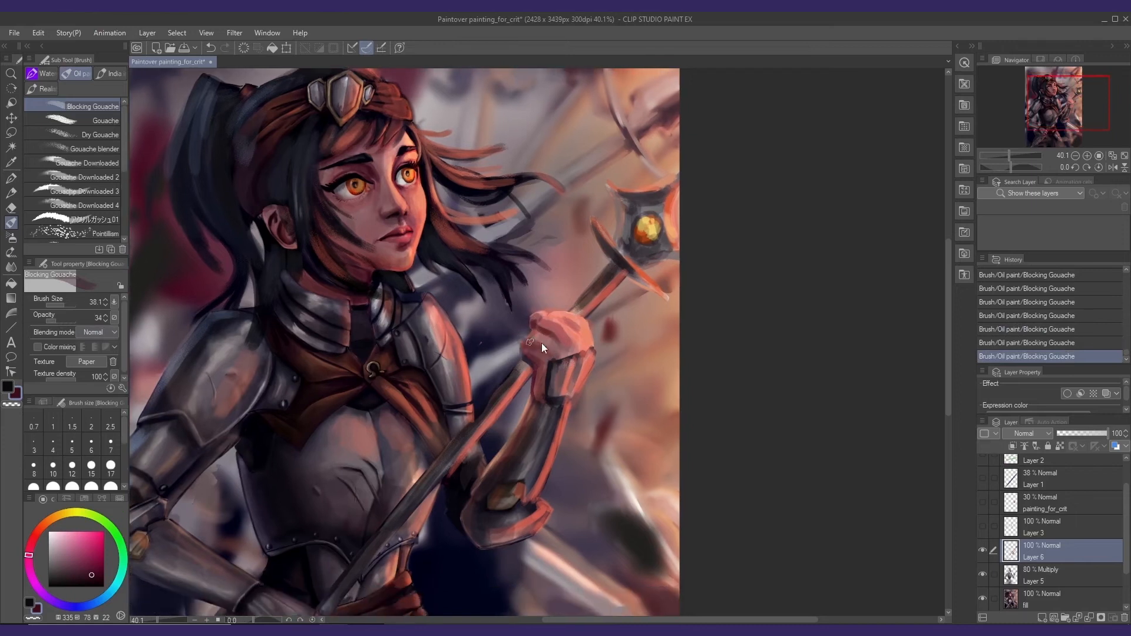
drag(530, 342, 543, 344)
scroll(548, 374, down, 4)
mouse_move(566, 397)
mouse_down()
mouse_move(556, 378)
mouse_move(554, 388)
mouse_up()
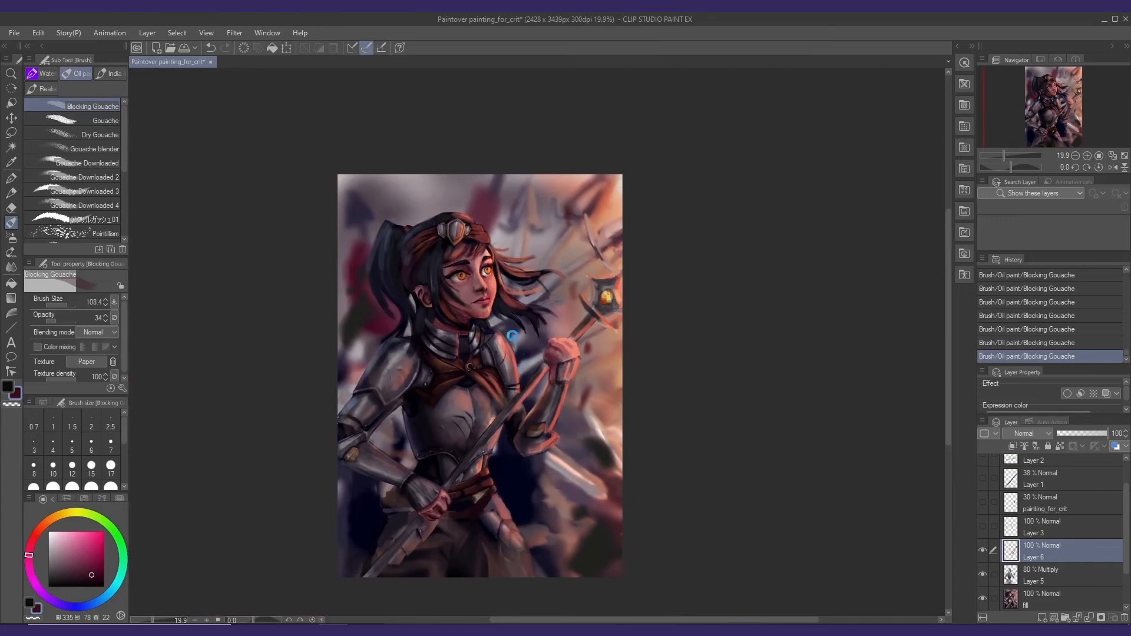
- Start a red-orange rim light on the far shoulder plate with a smaller brush at 50% opacity, using the plate's sampled color
scroll(512, 367, up, 1)
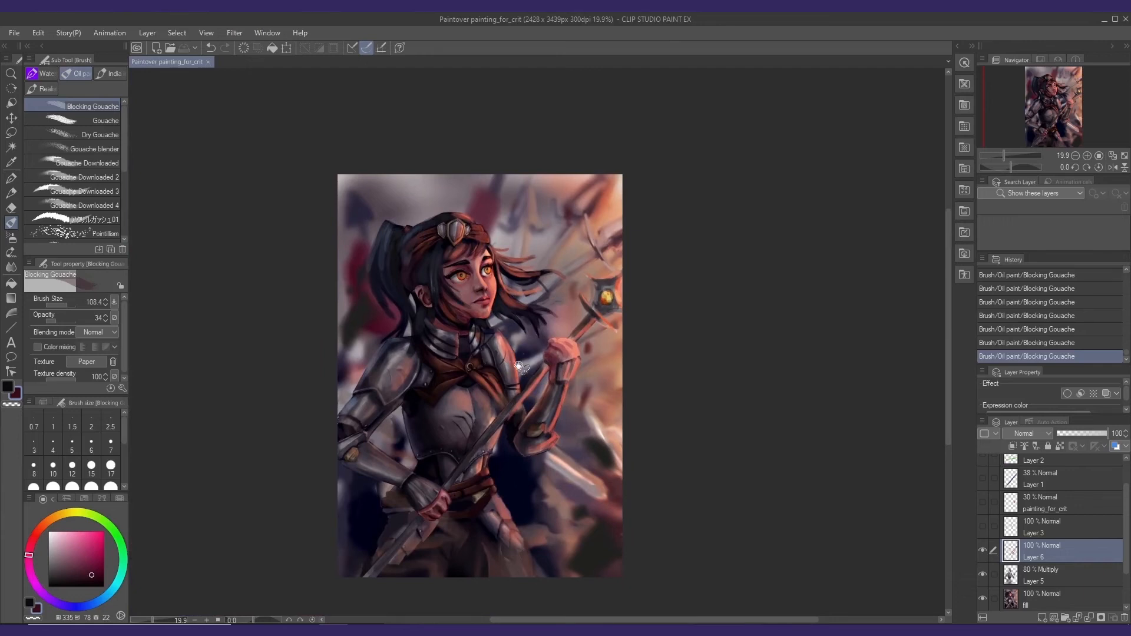
alt+click(513, 361)
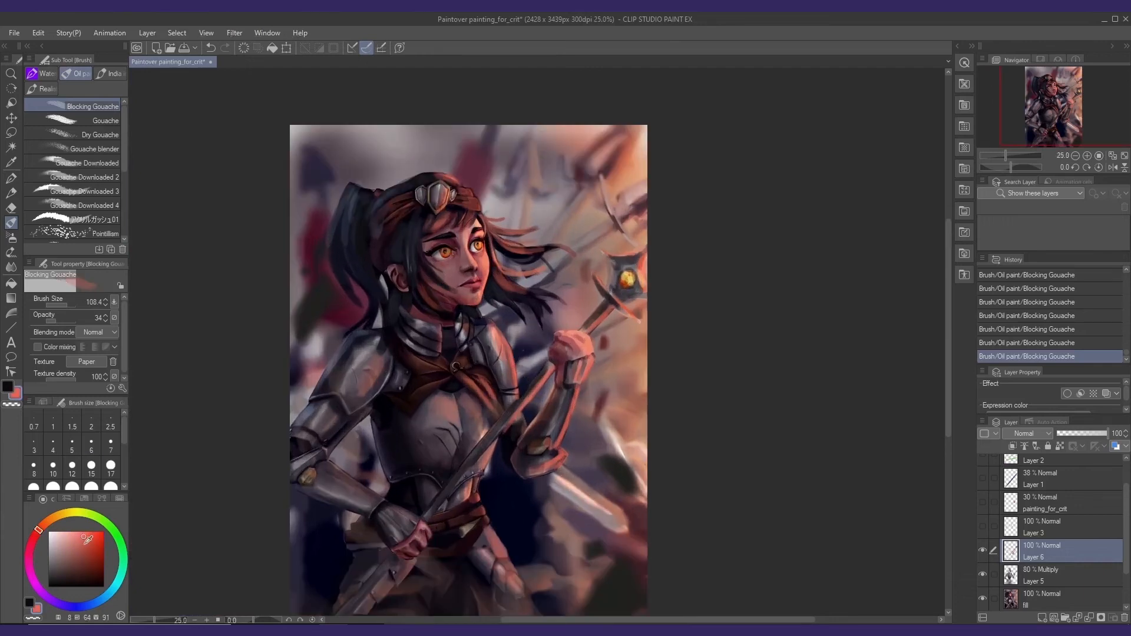
click(43, 526)
click(62, 320)
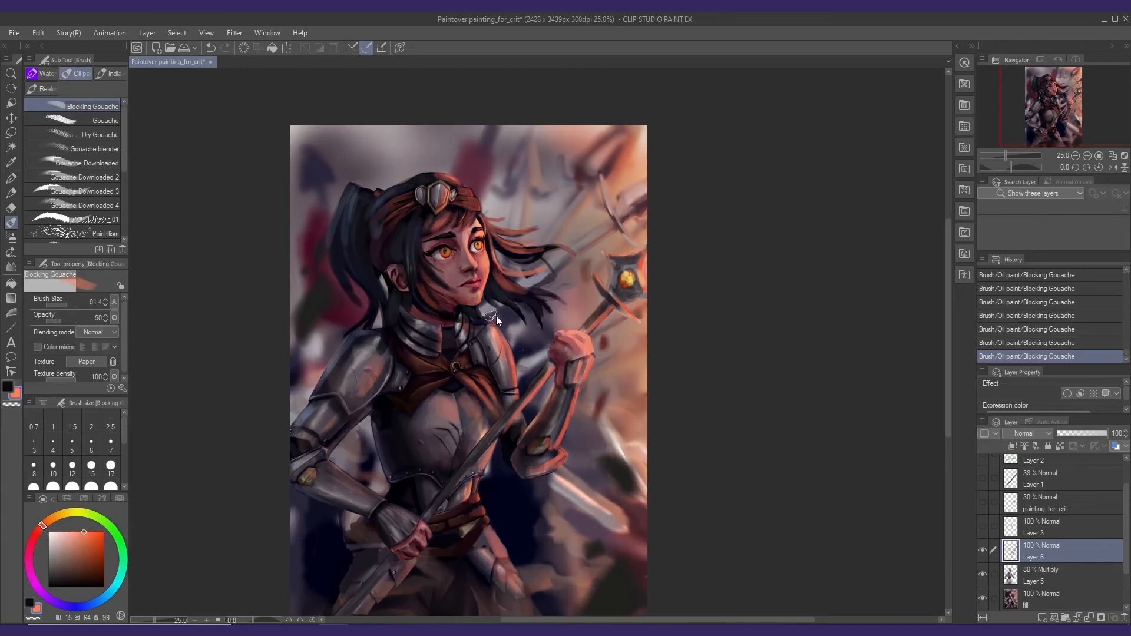
key(bracketleft)
key(bracketleft)
key(bracketleft)
key(bracketleft)
scroll(495, 316, up, 2)
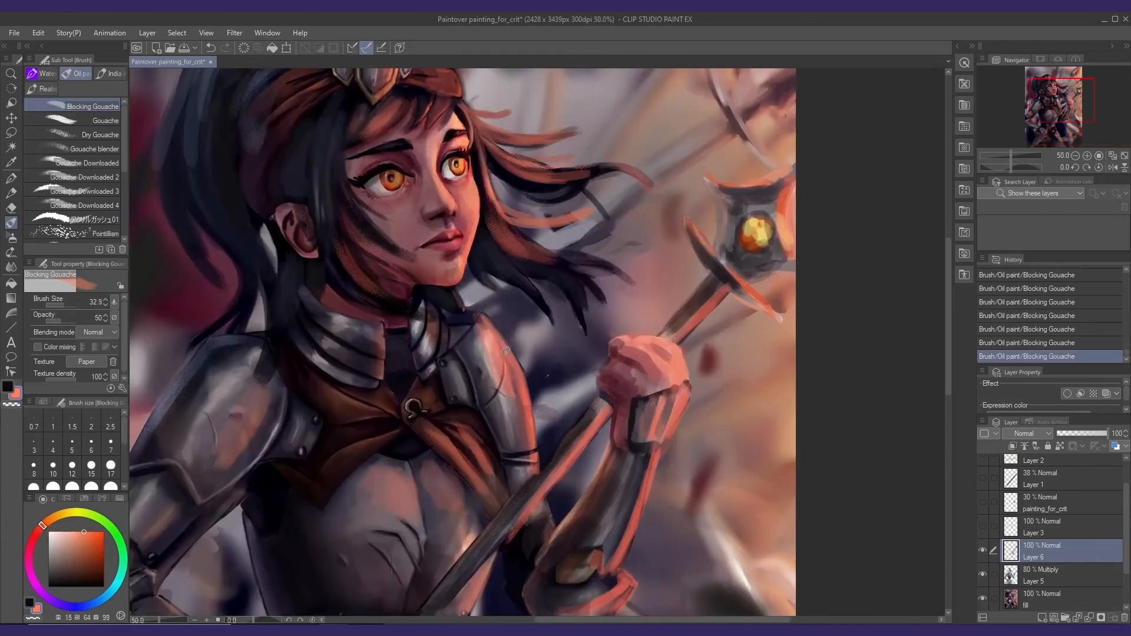
- Rework the last rim-light strokes with a more saturated orange along the outer edge of the far shoulder plate
key(ctrl+z)
key(ctrl+z)
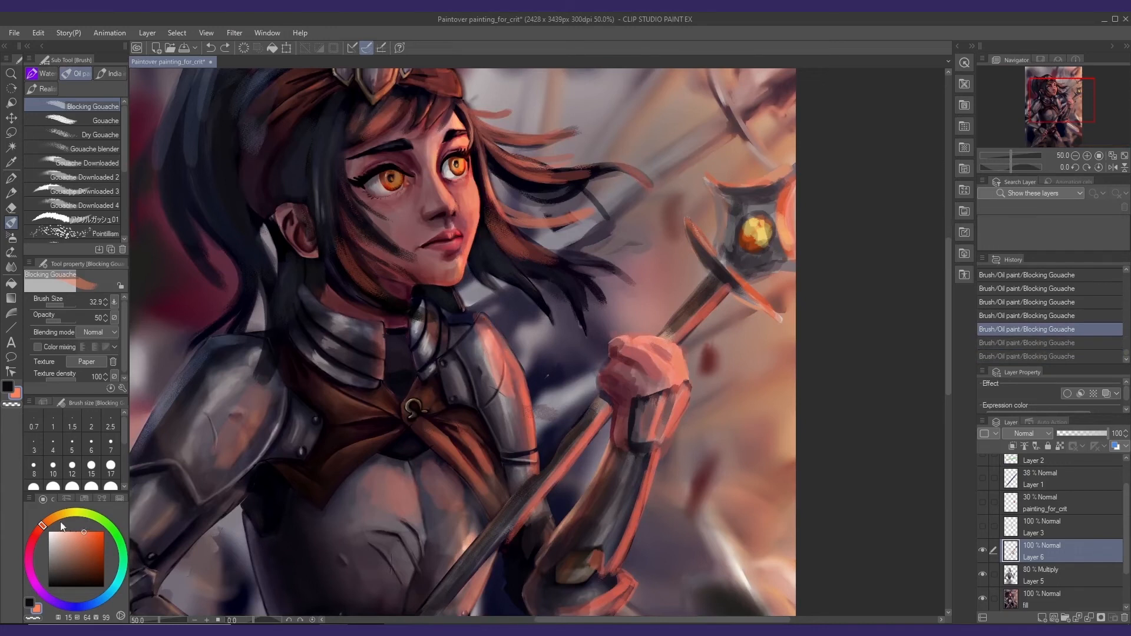
click(45, 522)
key(ctrl+y)
key(ctrl+y)
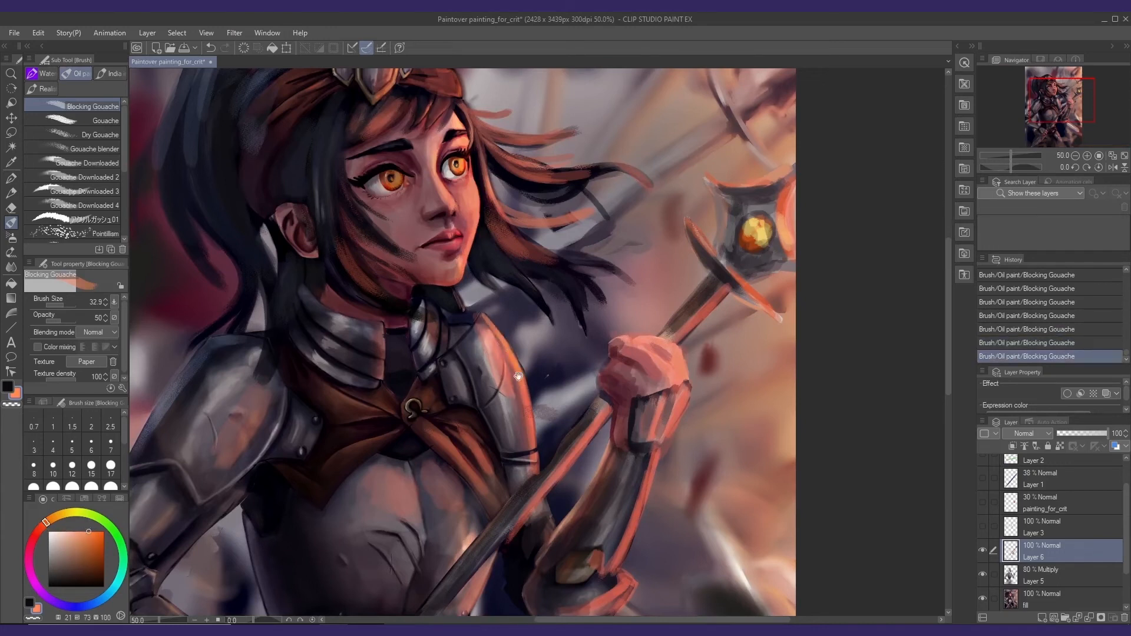
drag(518, 376, 500, 277)
drag(515, 334, 505, 309)
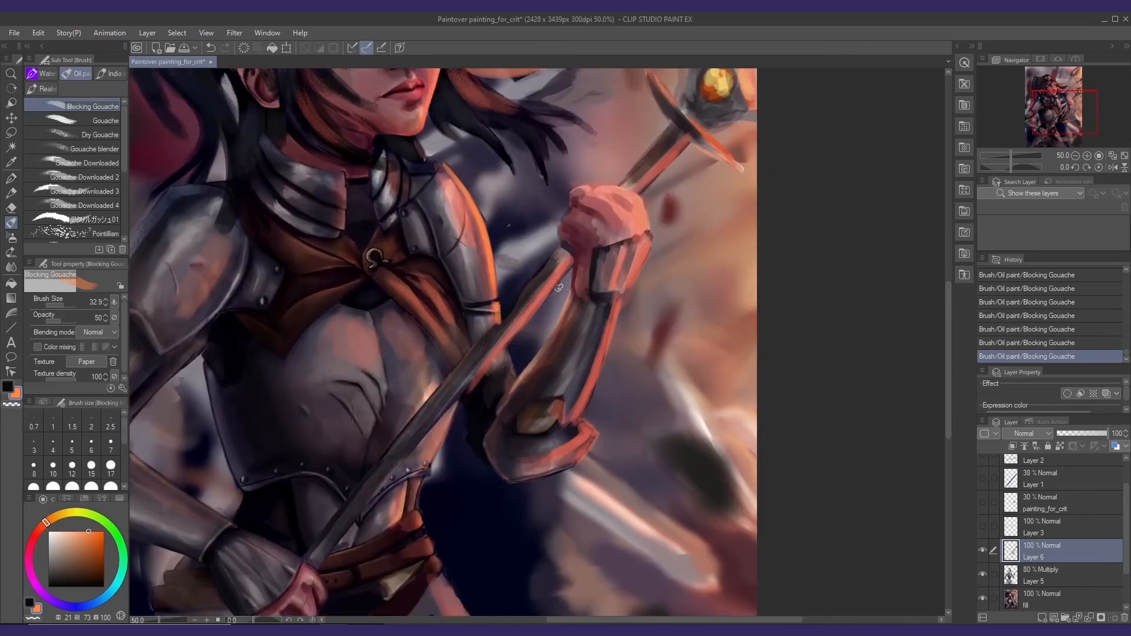
- Add orange light to the raised forearm and breastplate, using a large brush at 22% opacity for broad areas, and undo the last stroke
drag(506, 341, 423, 407)
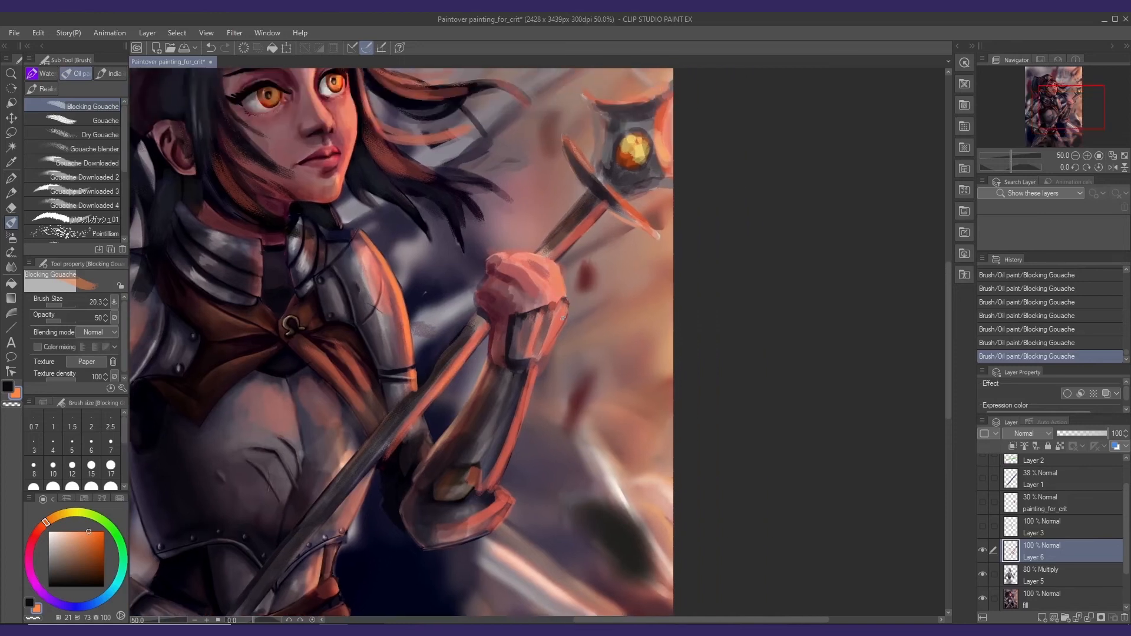
scroll(400, 341, down, 3)
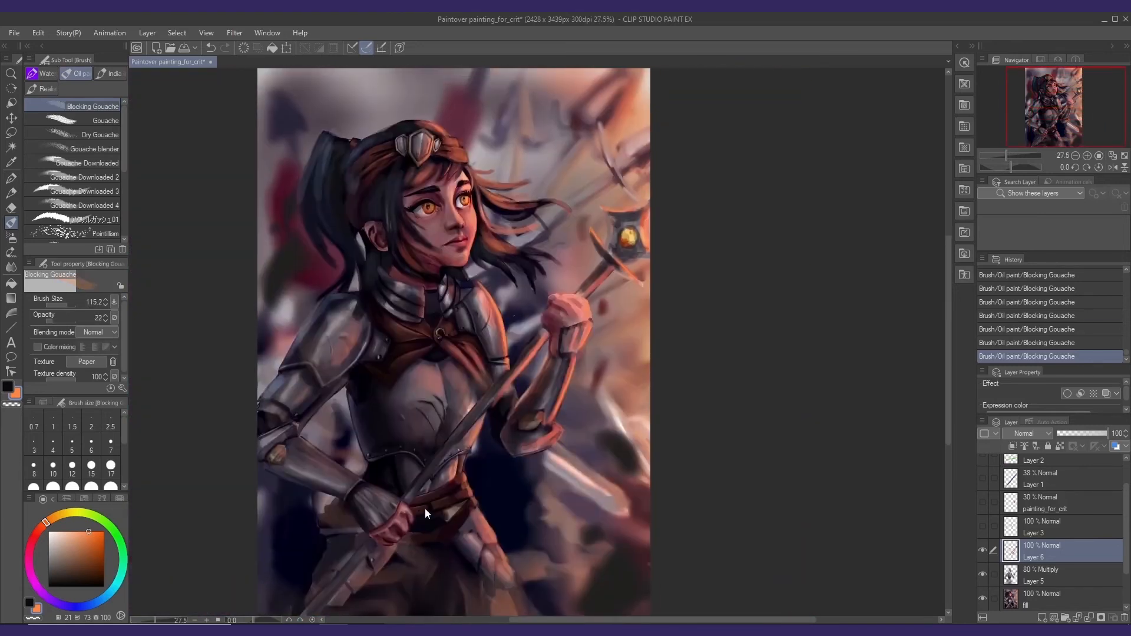
drag(425, 511, 411, 585)
alt+click(465, 259)
scroll(465, 260, down, 2)
key(ctrl+z)
- Merge Layer 6, Layer 5 and the fill layer into one, and add a new raster layer above Layer 4
shift+click(1038, 594)
key(alt+shift+e)
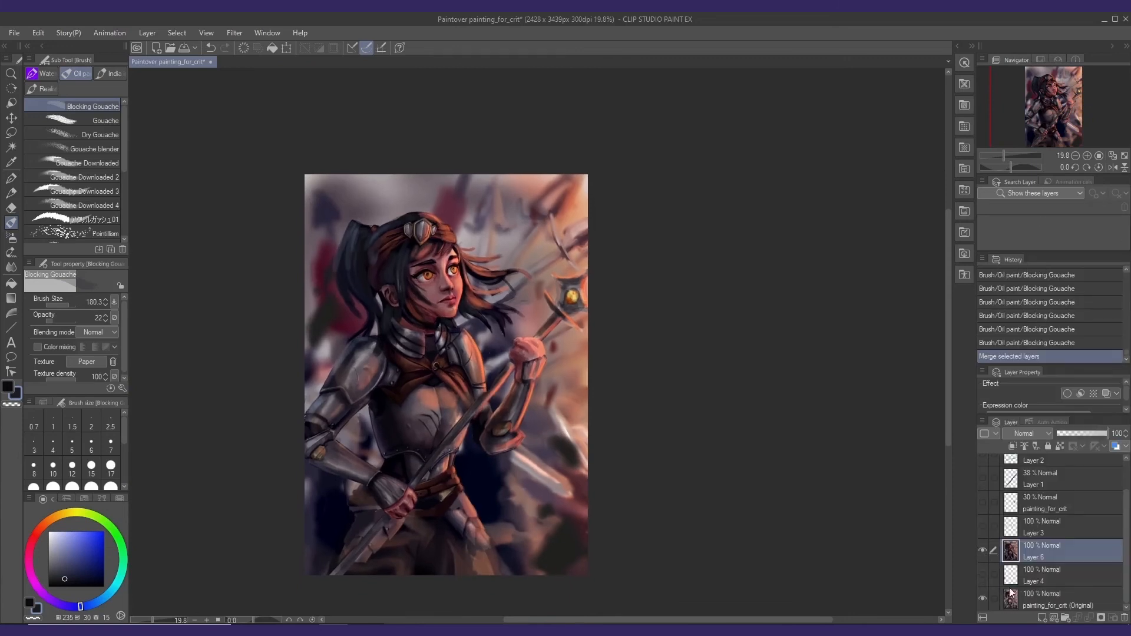
click(1040, 576)
click(1042, 618)
- Select the background with the Lasso, tracing around the warrior's arms, armour, staff and hair up to the canvas edges
scroll(329, 598, up, 2)
key(m)
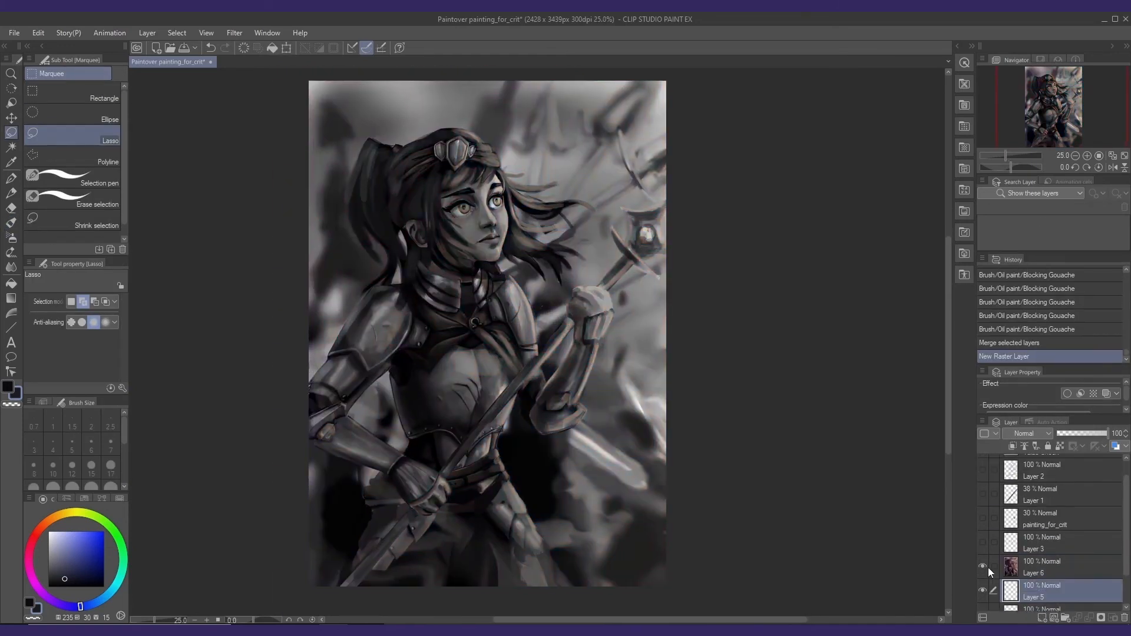
mouse_move(238, 376)
mouse_down()
mouse_move(454, 460)
mouse_move(271, 462)
mouse_up()
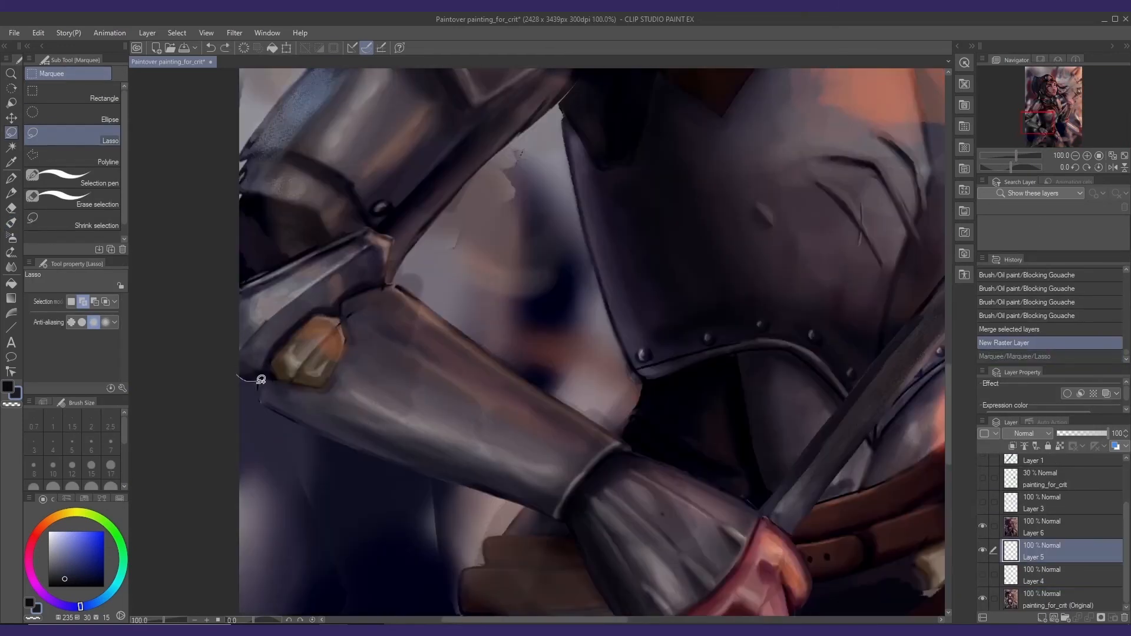
scroll(412, 354, down, 1)
drag(380, 433, 497, 391)
scroll(497, 391, down, 1)
mouse_move(293, 377)
mouse_down()
mouse_move(465, 355)
mouse_move(522, 306)
mouse_move(535, 247)
mouse_move(701, 336)
mouse_up()
scroll(412, 303, up, 2)
drag(525, 338, 455, 341)
mouse_move(440, 238)
mouse_down()
mouse_move(476, 338)
mouse_move(383, 486)
mouse_up()
mouse_move(236, 189)
mouse_down()
mouse_move(305, 219)
mouse_move(377, 480)
mouse_up()
drag(484, 359, 378, 341)
drag(394, 273, 473, 243)
mouse_move(358, 132)
mouse_down()
mouse_move(447, 320)
mouse_move(429, 383)
mouse_up()
drag(419, 344, 539, 353)
mouse_move(361, 225)
mouse_down()
mouse_move(321, 333)
mouse_move(468, 356)
mouse_up()
mouse_move(194, 136)
mouse_down()
mouse_move(348, 277)
mouse_move(642, 288)
mouse_up()
mouse_move(642, 288)
mouse_down()
mouse_move(414, 258)
mouse_move(385, 270)
mouse_up()
drag(361, 146, 399, 204)
scroll(412, 354, up, 1)
drag(401, 415, 418, 352)
mouse_move(485, 240)
mouse_down()
mouse_move(232, 214)
mouse_move(377, 424)
mouse_up()
mouse_move(487, 187)
mouse_down()
mouse_move(449, 334)
mouse_move(480, 449)
mouse_up()
mouse_move(353, 436)
mouse_down()
mouse_move(383, 280)
mouse_move(433, 176)
mouse_up()
- Add the background gap between the lower arm and the breastplate to the Lasso selection
key(ctrl+0)
ctrl+click(369, 445)
drag(369, 282, 335, 437)
drag(465, 592, 291, 260)
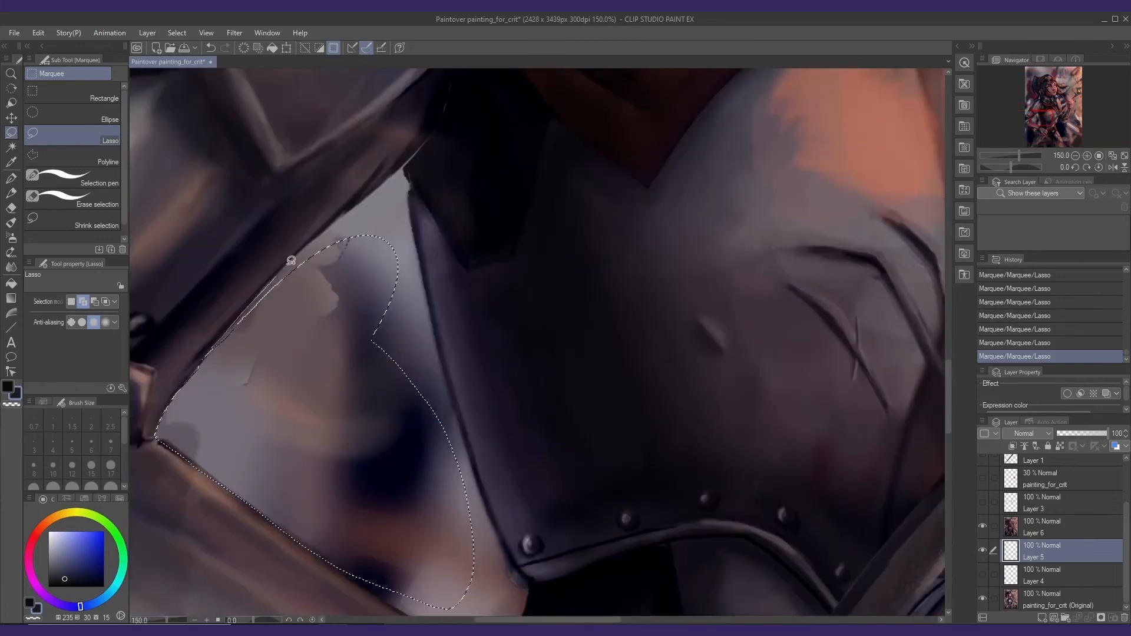
mouse_move(468, 464)
mouse_down()
mouse_move(388, 245)
mouse_move(285, 366)
mouse_up()
- Cut the selected background out of the merged painting layer, paste it as a separate layer, and deselect
scroll(354, 442, down, 5)
key(ctrl+x)
click(1042, 528)
key(ctrl+x)
key(ctrl+v)
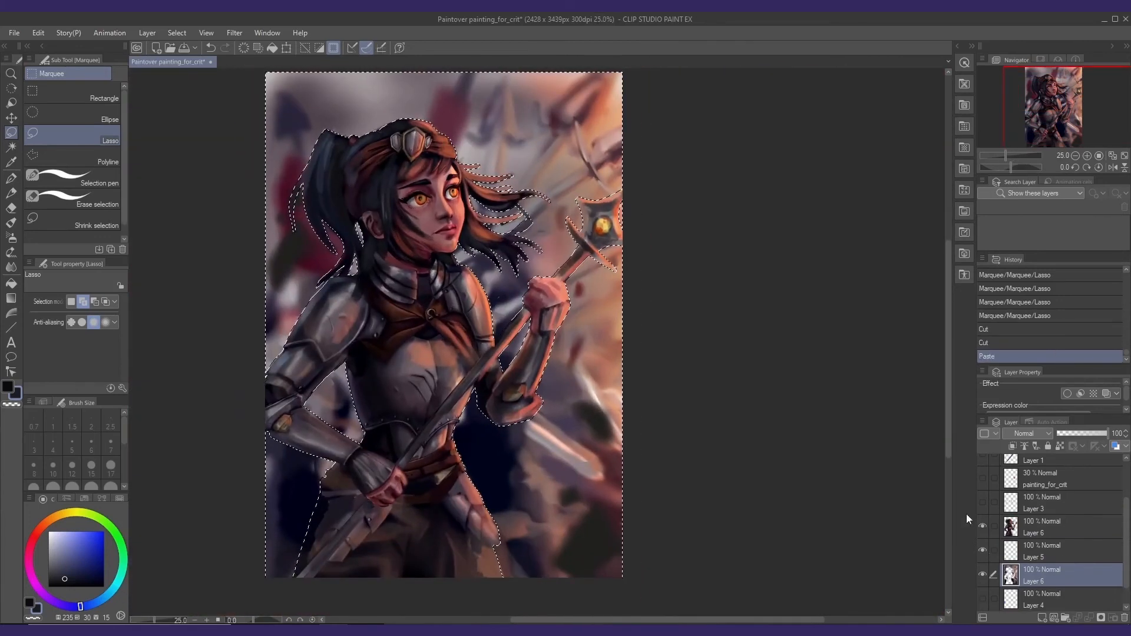
key(ctrl+d)
drag(523, 356, 512, 360)
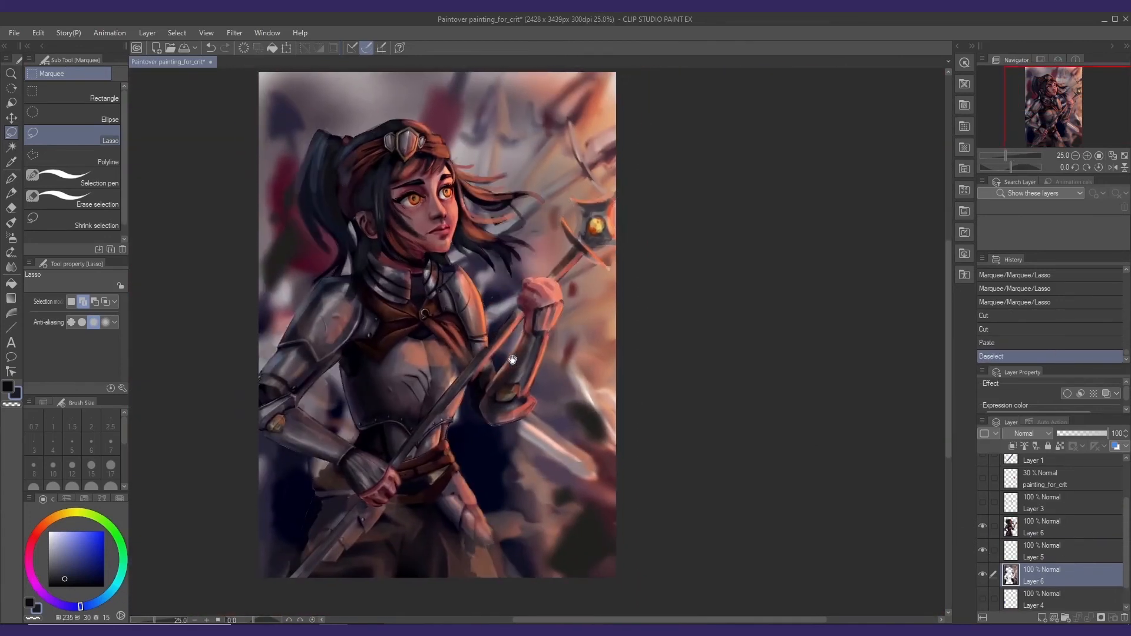
- Show the Value Check layer to examine the painting's values in greyscale, including at thumbnail size
drag(583, 322, 581, 325)
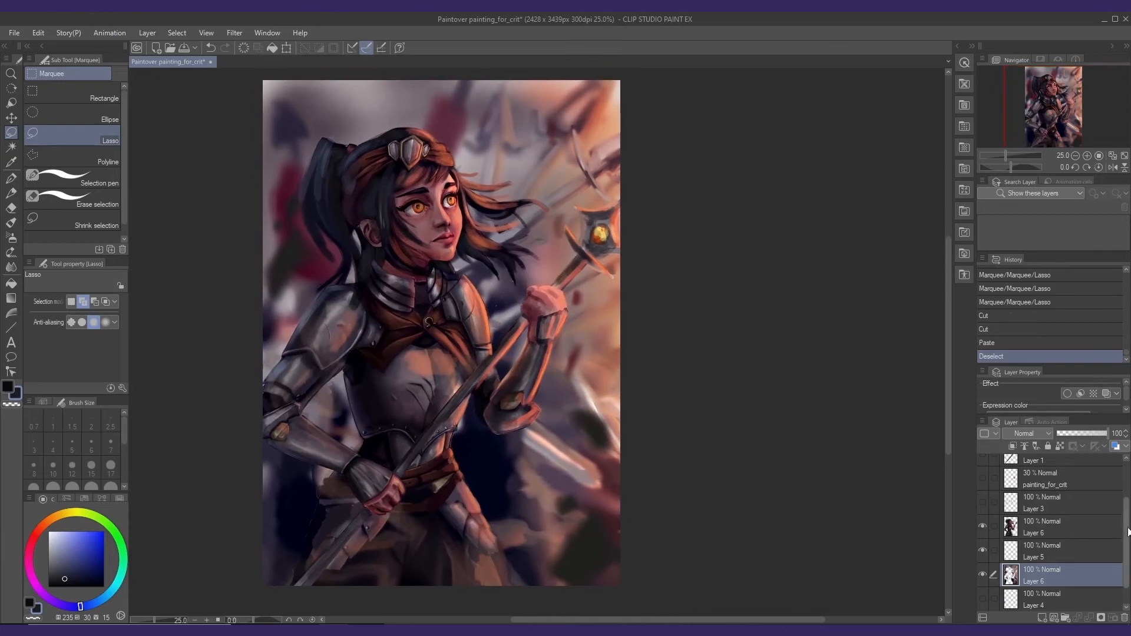
scroll(1128, 532, up, 3)
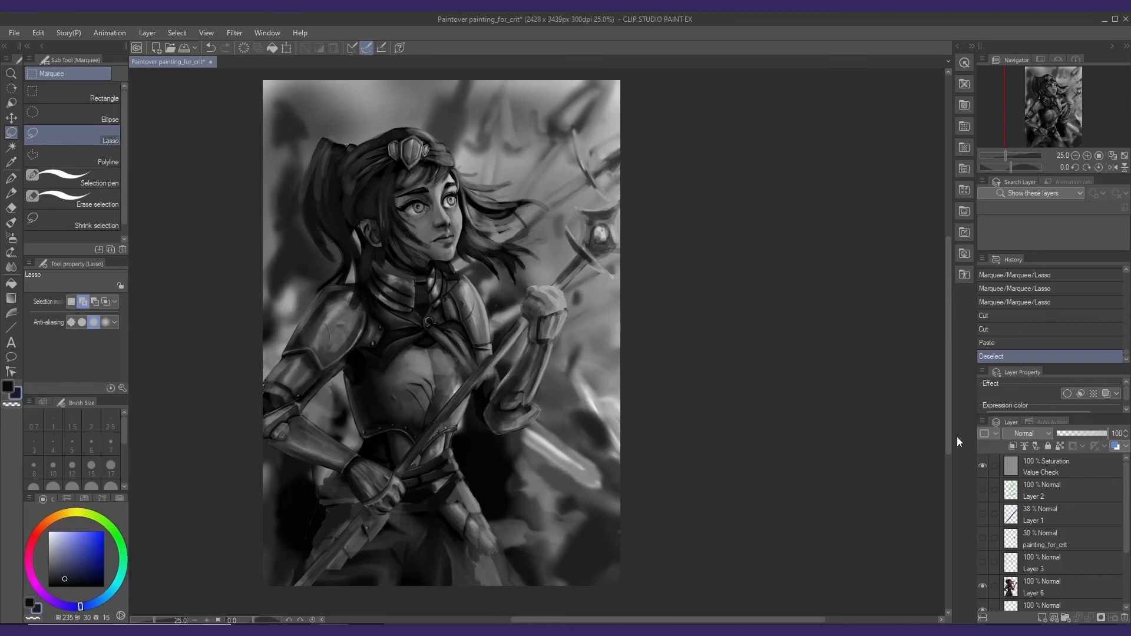
scroll(586, 386, down, 8)
drag(624, 404, 562, 391)
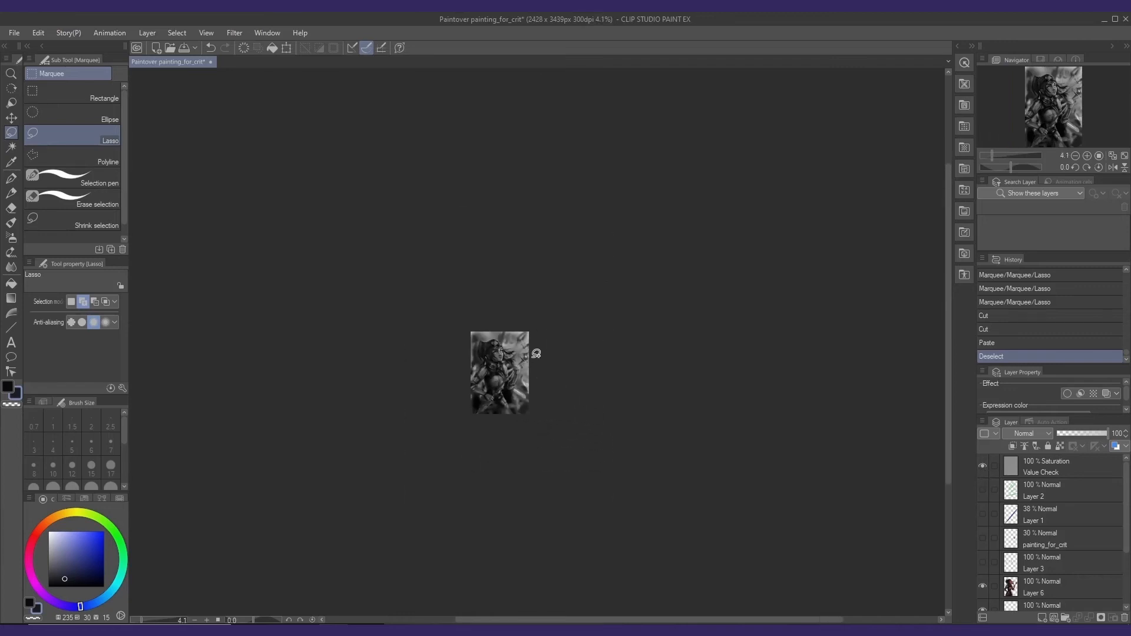
drag(534, 359, 573, 376)
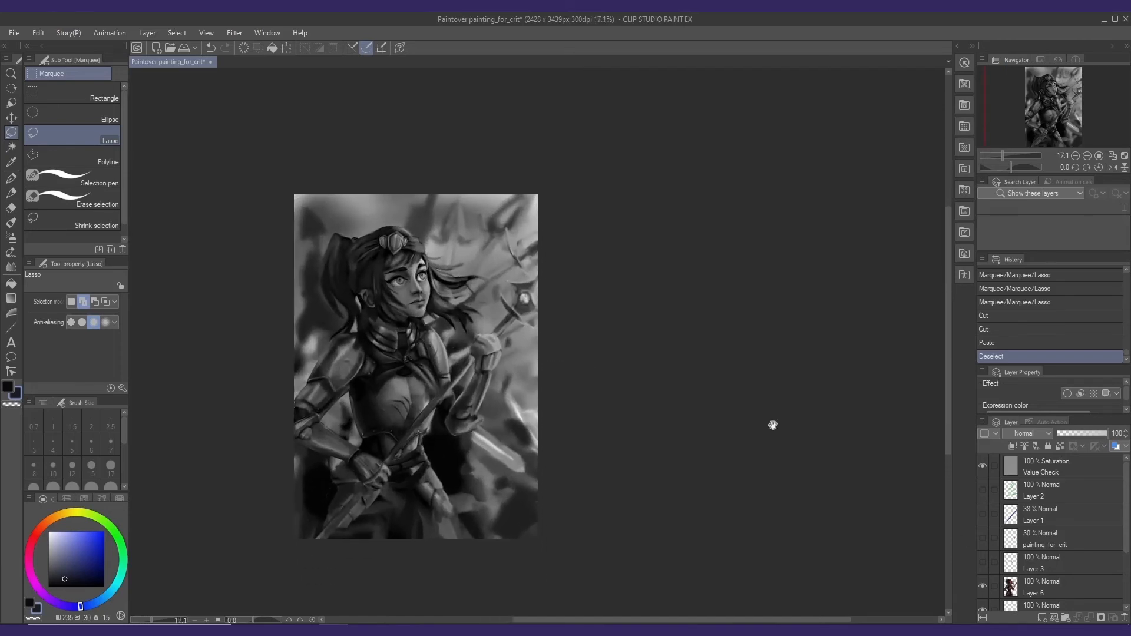
- Compare the original's greyscale values by hiding the repainted layers, restore those layers, and hide the Value Check layer
drag(1121, 540, 1121, 584)
drag(983, 502, 981, 551)
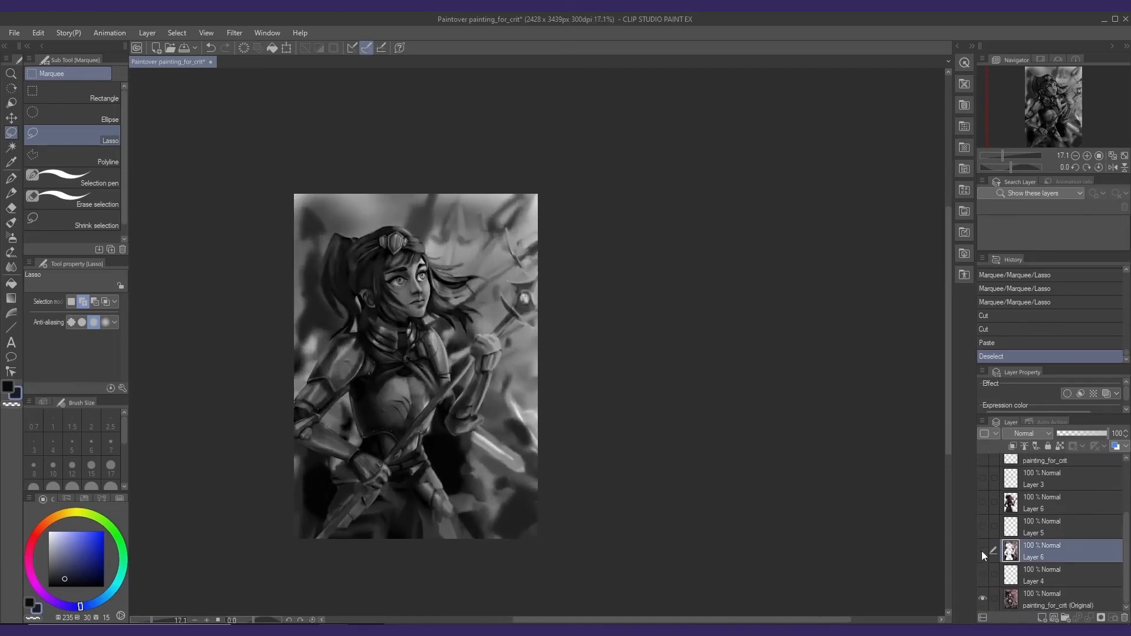
drag(645, 466, 611, 457)
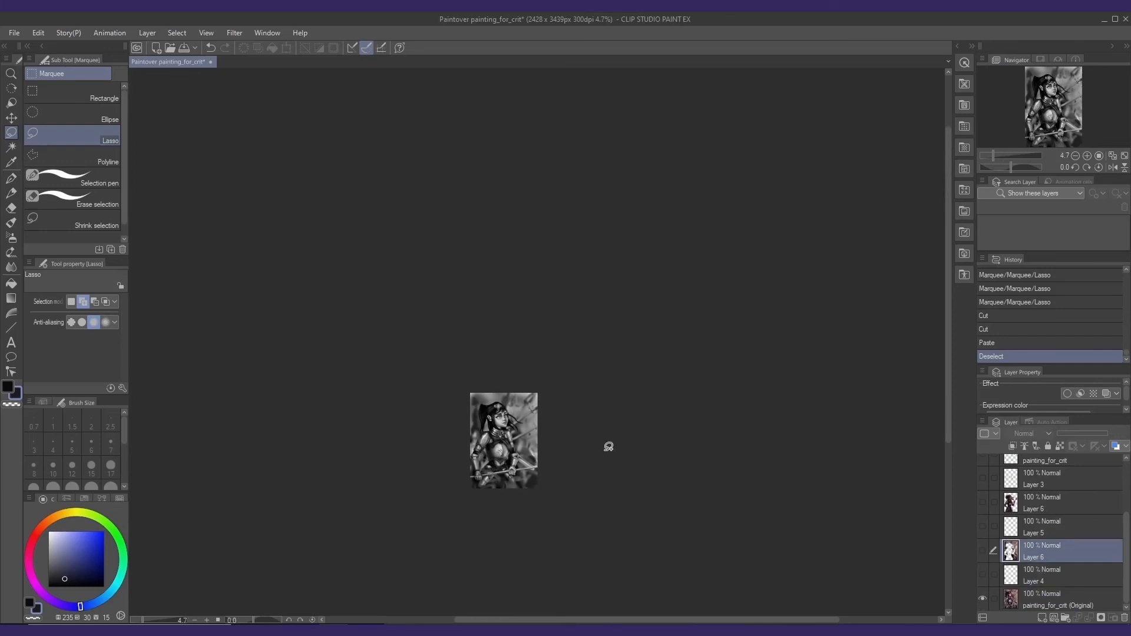
drag(548, 472, 606, 455)
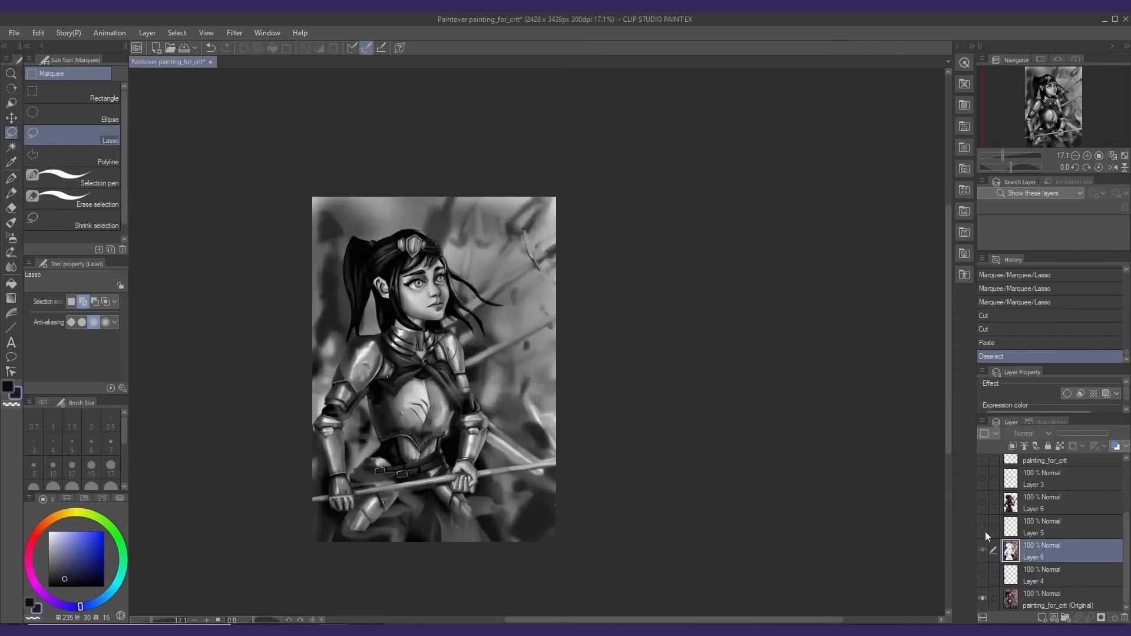
drag(984, 532, 994, 504)
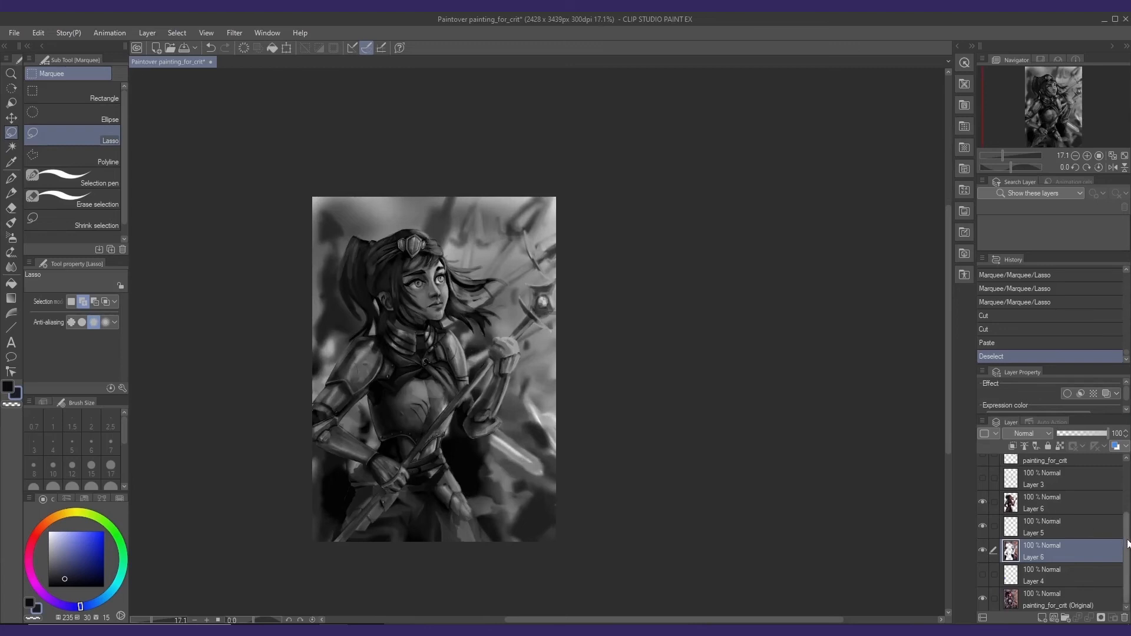
drag(1126, 544, 1118, 481)
drag(519, 458, 554, 433)
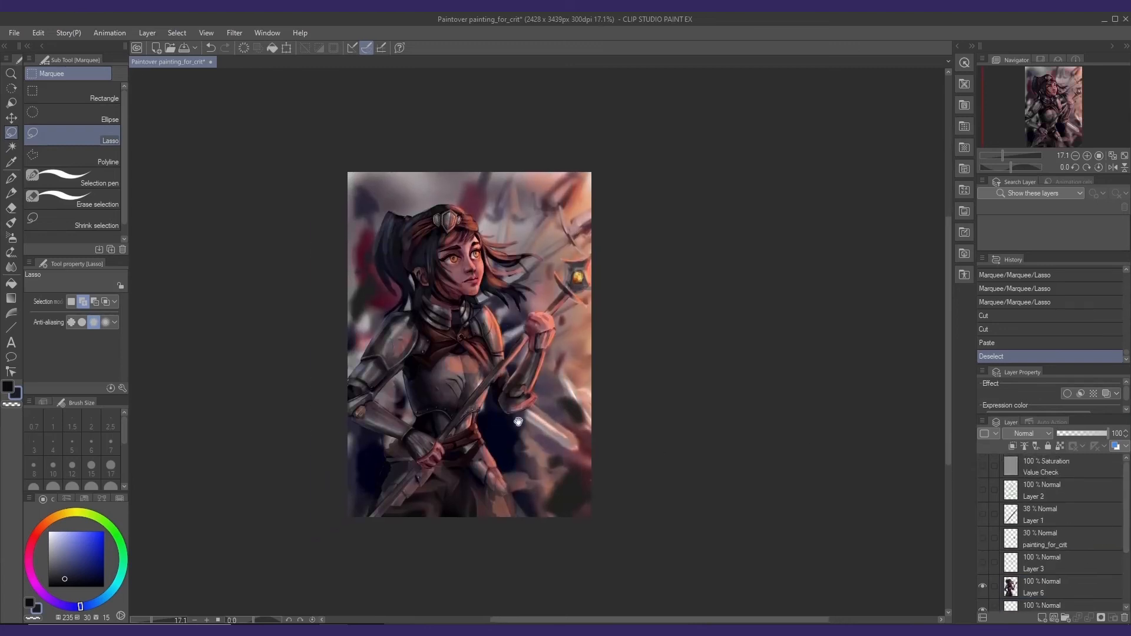
drag(490, 413, 516, 406)
- Select Layer 5 and set up the Soft airbrush with a sampled orange, Darken blending mode and a low brush density
drag(1126, 501, 1126, 554)
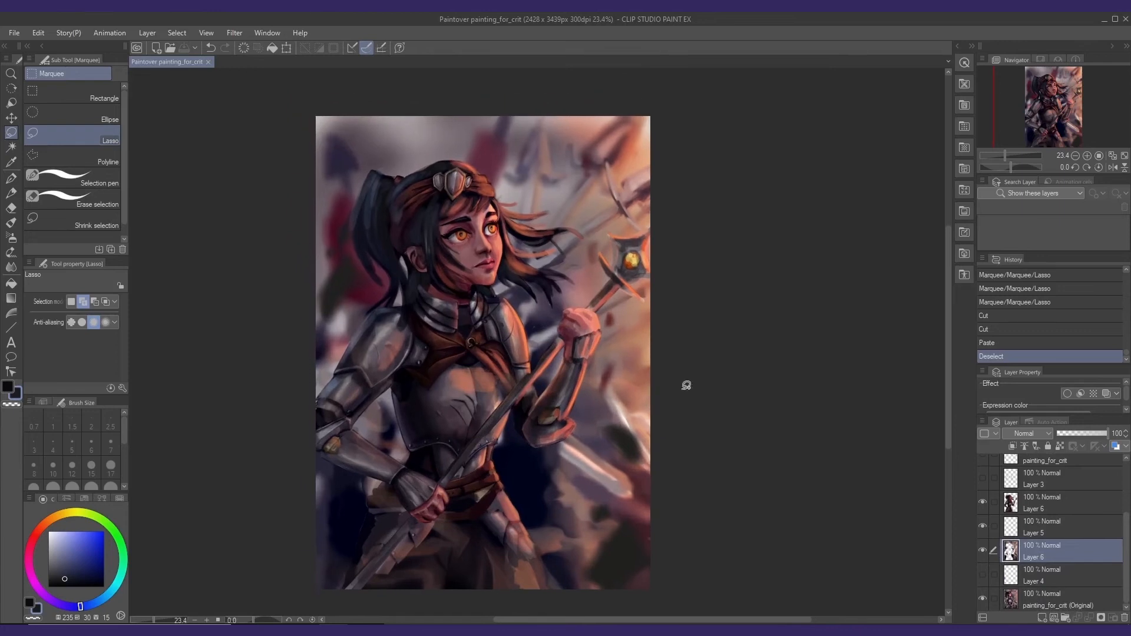
click(1054, 527)
key(b)
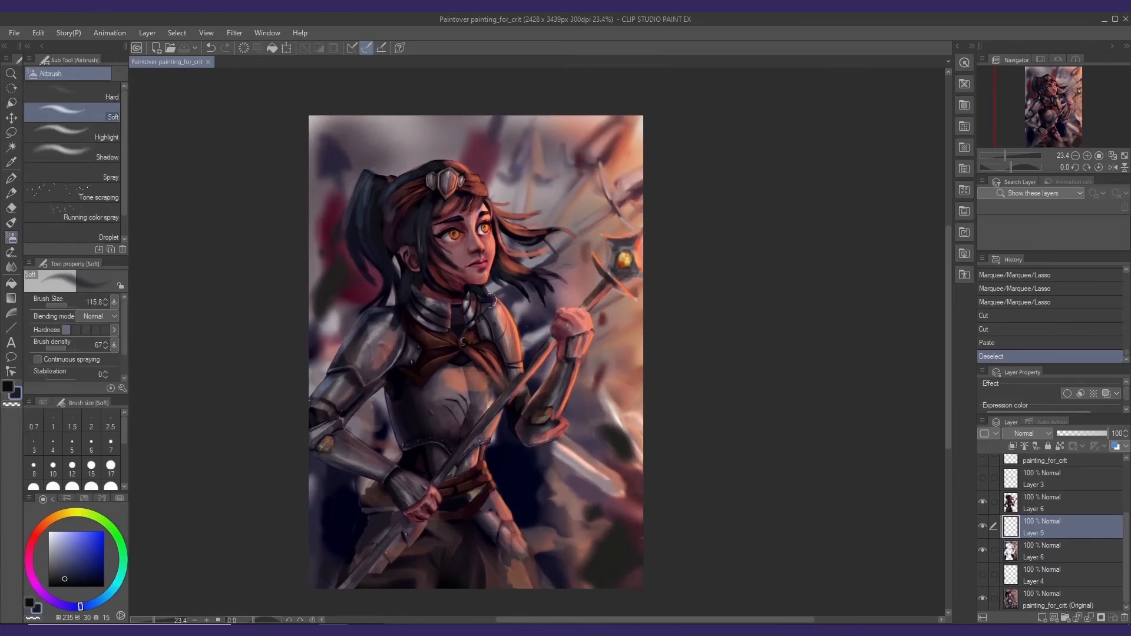
alt+click(519, 320)
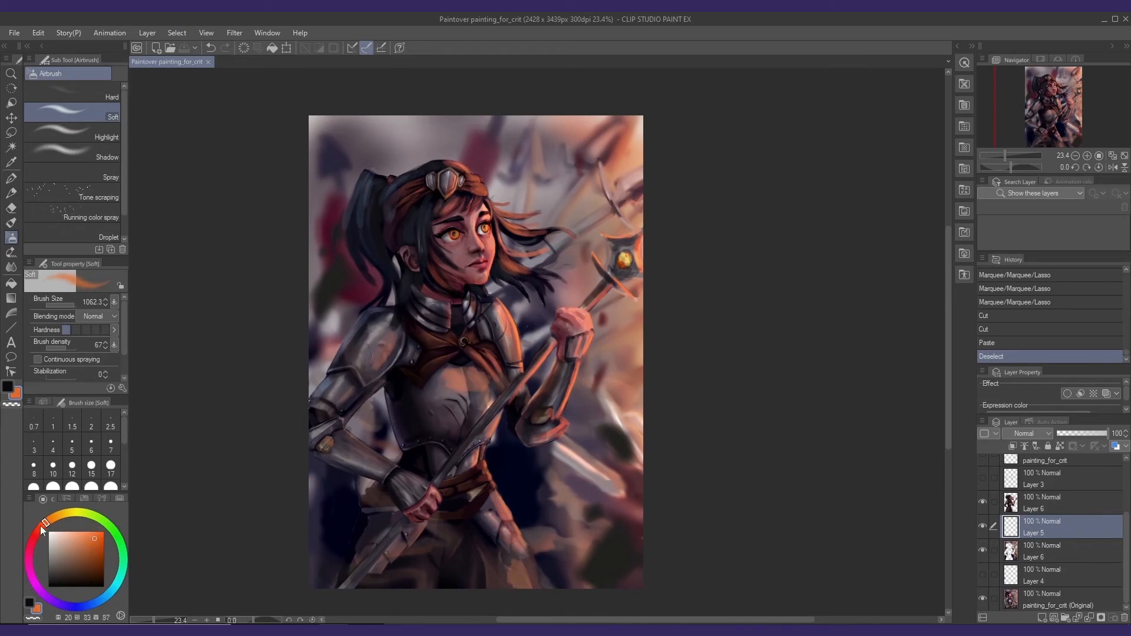
drag(489, 370, 479, 368)
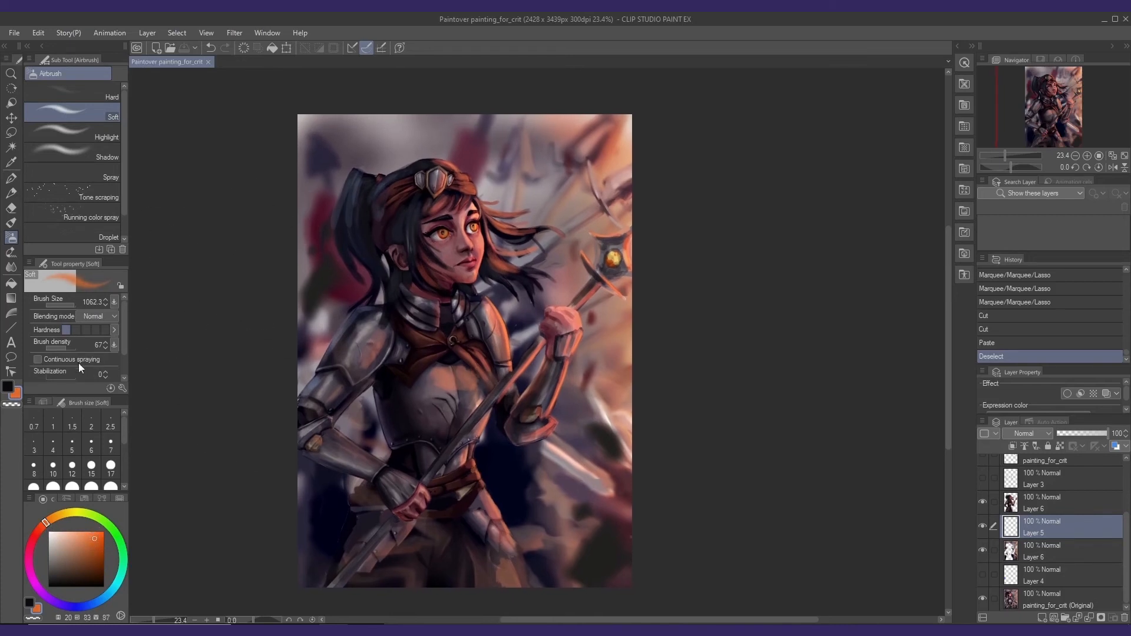
click(93, 316)
click(80, 340)
- Try a broad orange airbrush glaze across the upper background on Layer 5, and undo it
drag(475, 189, 501, 188)
mouse_move(375, 136)
mouse_down()
mouse_move(405, 150)
mouse_move(562, 138)
mouse_move(602, 164)
mouse_up()
key(ctrl+z)
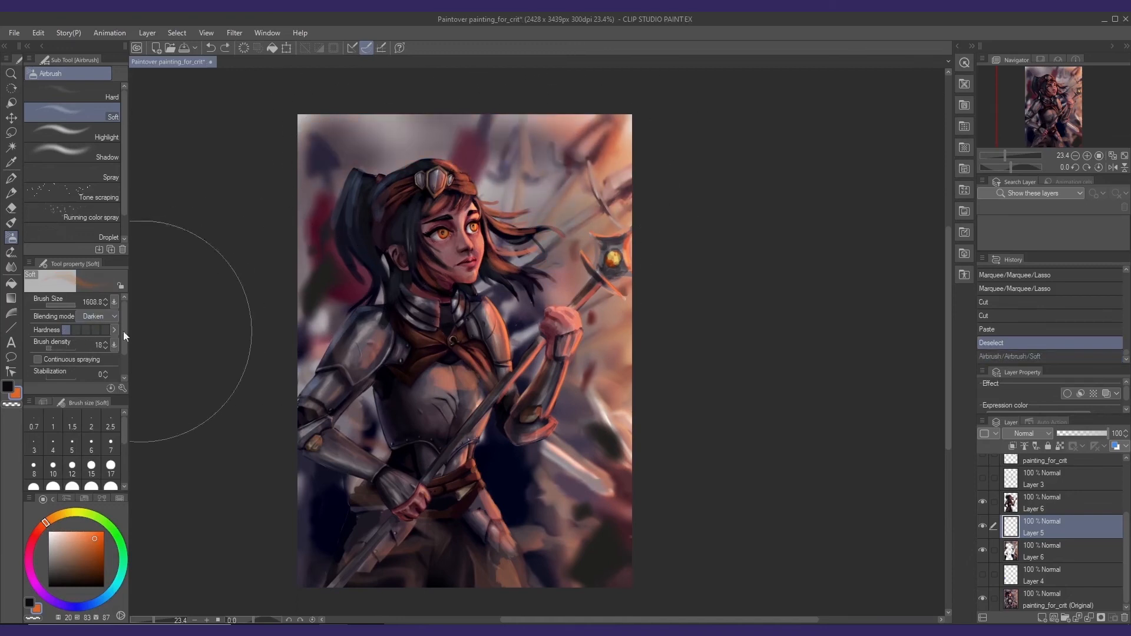
- Airbrush a deeper saturated orange-red glaze over the cut-out background layer, around the staff head and across the upper sky
click(1039, 559)
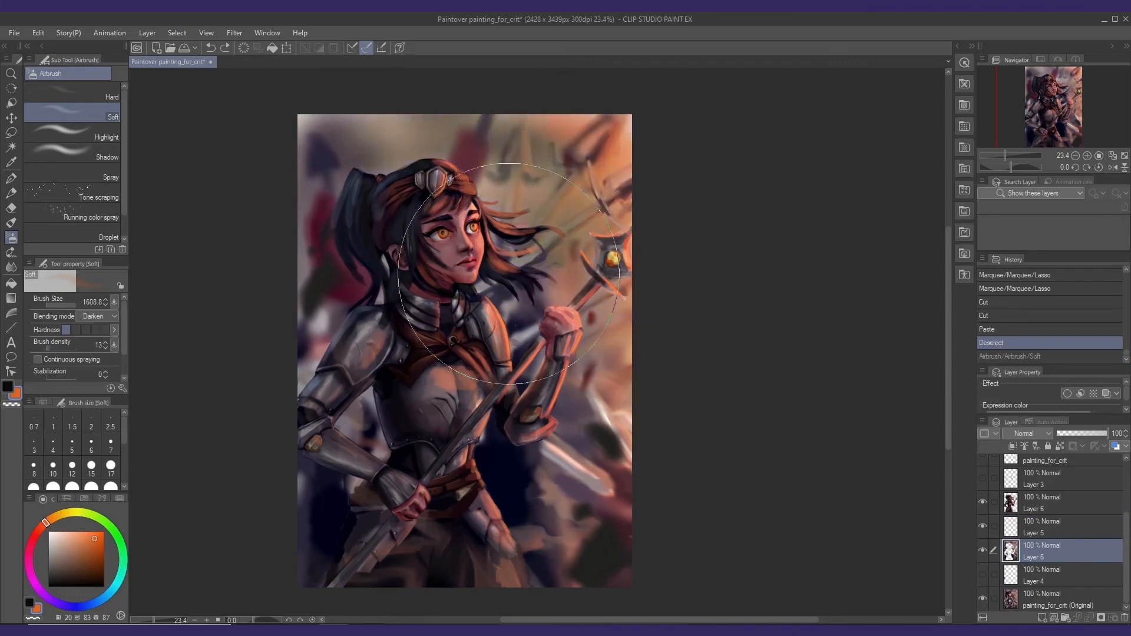
drag(509, 273, 606, 265)
key(ctrl+z)
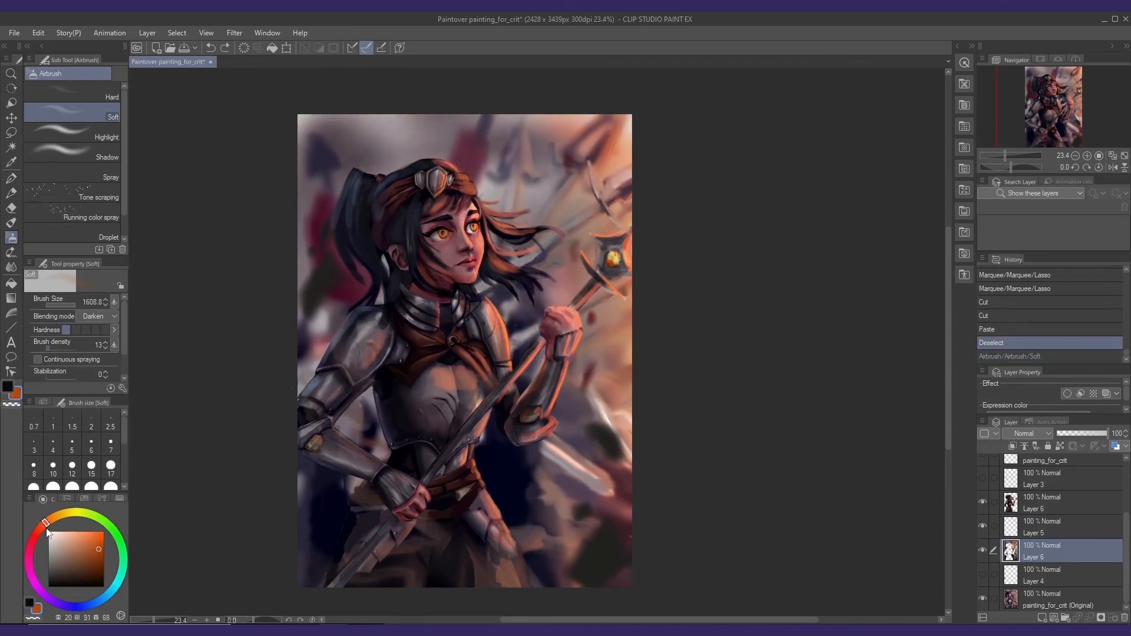
mouse_move(407, 146)
mouse_down()
mouse_move(460, 83)
mouse_move(598, 179)
mouse_move(580, 341)
mouse_move(620, 434)
mouse_up()
mouse_move(446, 206)
mouse_down()
mouse_move(500, 205)
mouse_move(494, 253)
mouse_up()
mouse_move(465, 350)
mouse_down()
mouse_move(535, 355)
mouse_move(620, 419)
mouse_move(585, 430)
mouse_up()
mouse_move(373, 162)
mouse_down()
mouse_move(366, 119)
mouse_move(401, 118)
mouse_up()
drag(565, 115, 609, 108)
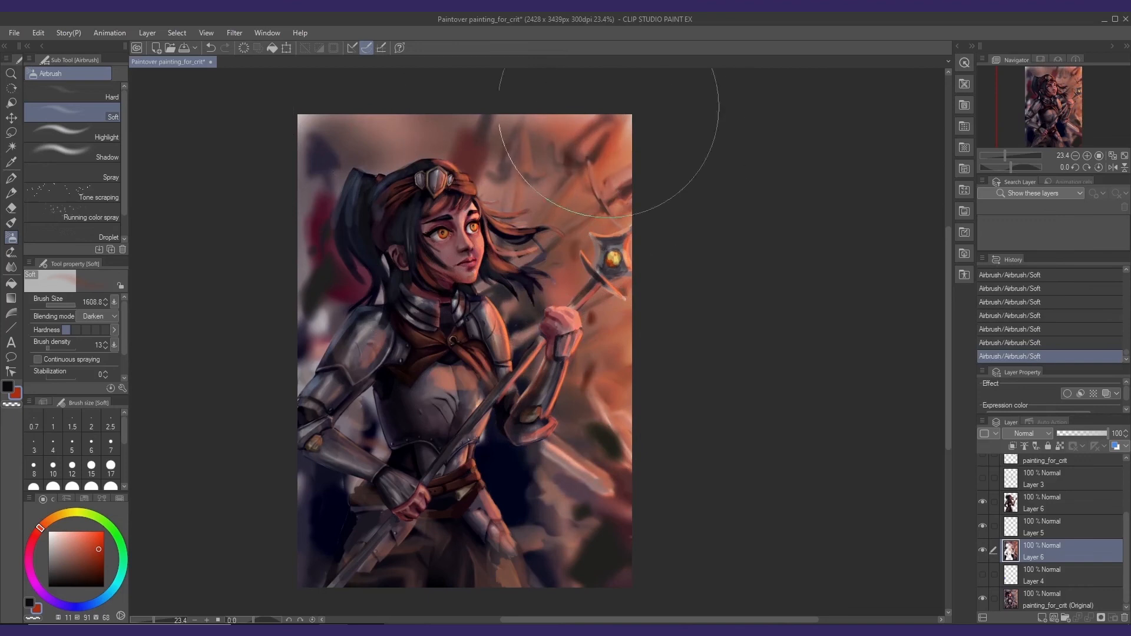
- Darken the lower background and the area behind the ponytail with a sampled dark blue using the large Soft airbrush
alt+click(312, 493)
mouse_move(312, 494)
mouse_down()
mouse_move(277, 354)
mouse_move(333, 308)
mouse_move(359, 364)
mouse_move(593, 467)
mouse_move(581, 568)
mouse_up()
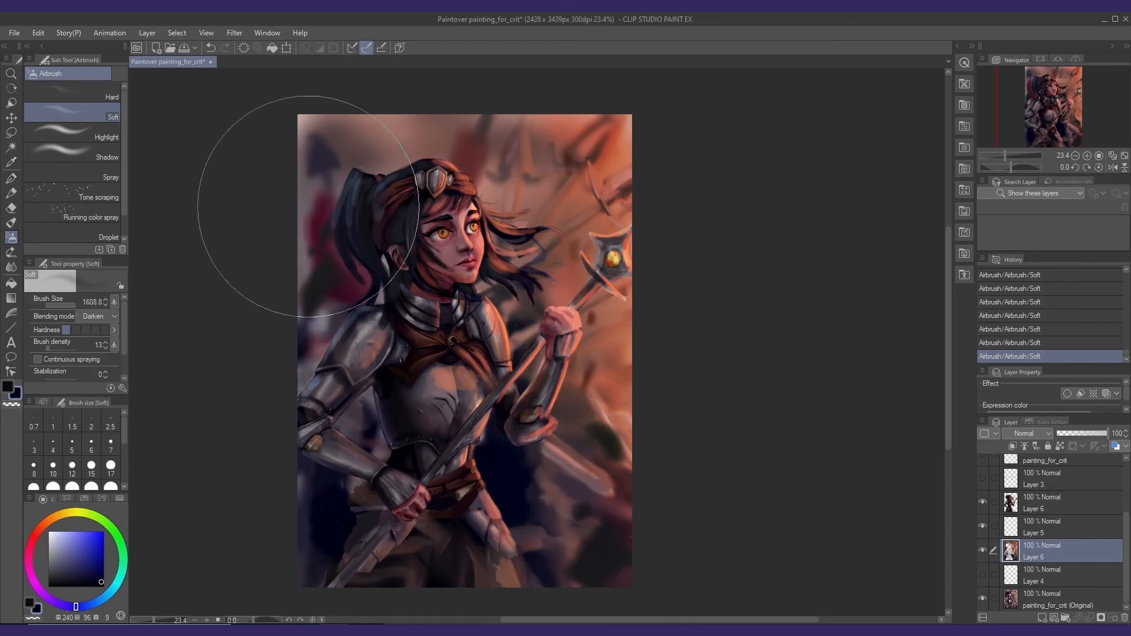
mouse_move(290, 119)
mouse_down()
mouse_move(378, 170)
mouse_move(416, 238)
mouse_move(350, 327)
mouse_move(366, 425)
mouse_move(374, 342)
mouse_move(480, 164)
mouse_move(493, 177)
mouse_move(548, 412)
mouse_move(617, 442)
mouse_move(442, 489)
mouse_move(377, 200)
mouse_move(316, 165)
mouse_move(297, 235)
mouse_move(301, 456)
mouse_move(451, 361)
mouse_up()
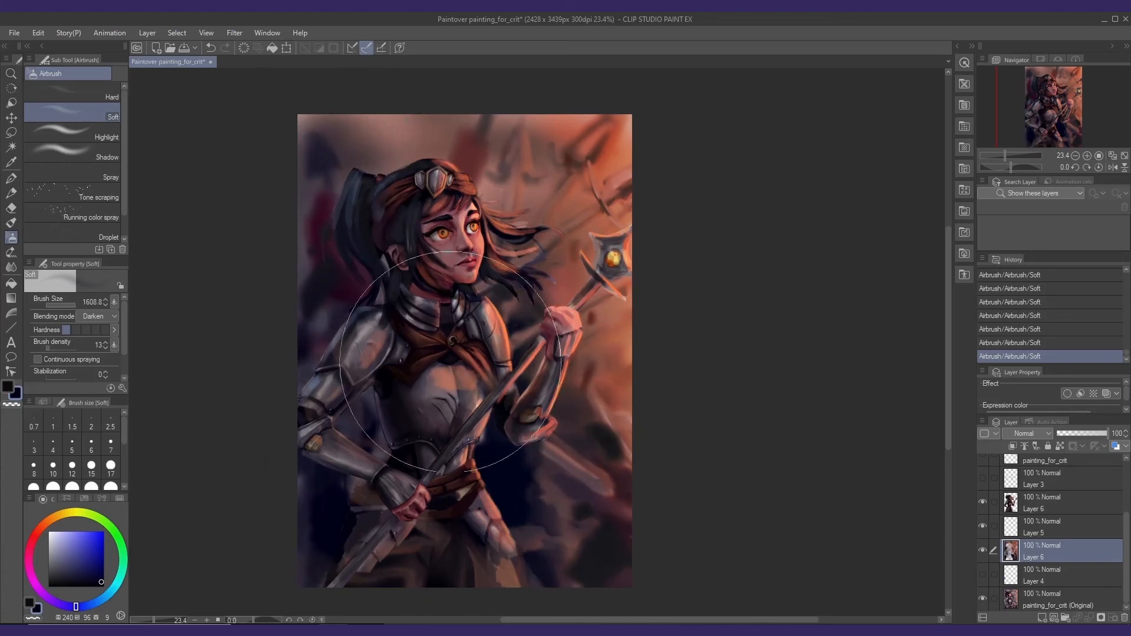
- Deepen the background shadows behind the ponytail and around the warrior's torso with a sampled near-black blue and smaller airbrush
alt+click(351, 144)
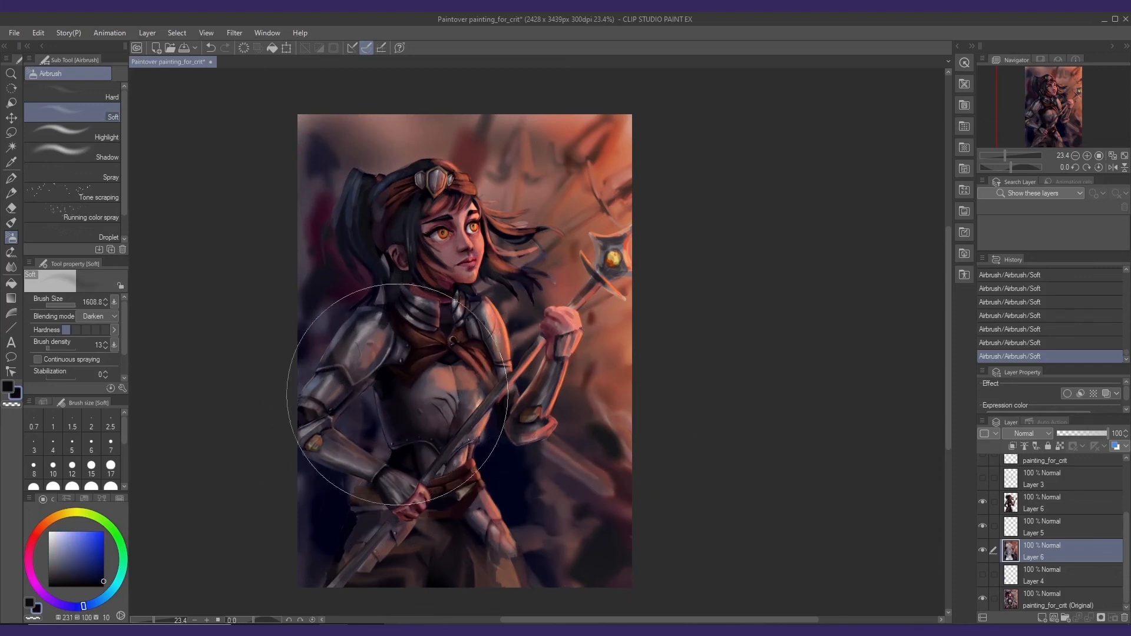
drag(490, 337, 488, 338)
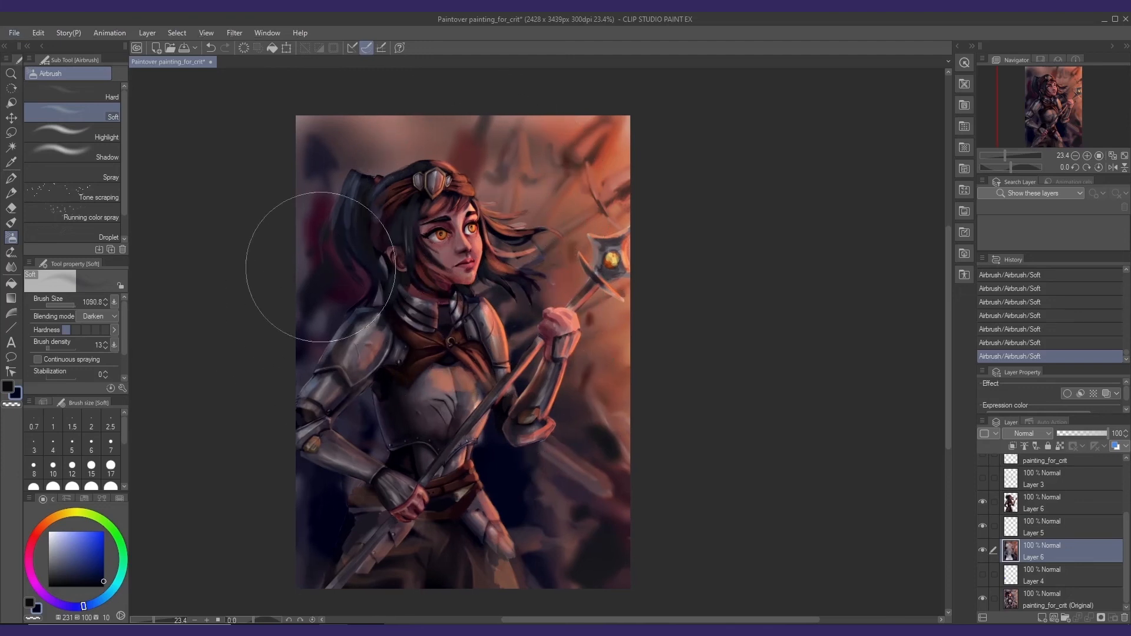
drag(373, 498, 365, 485)
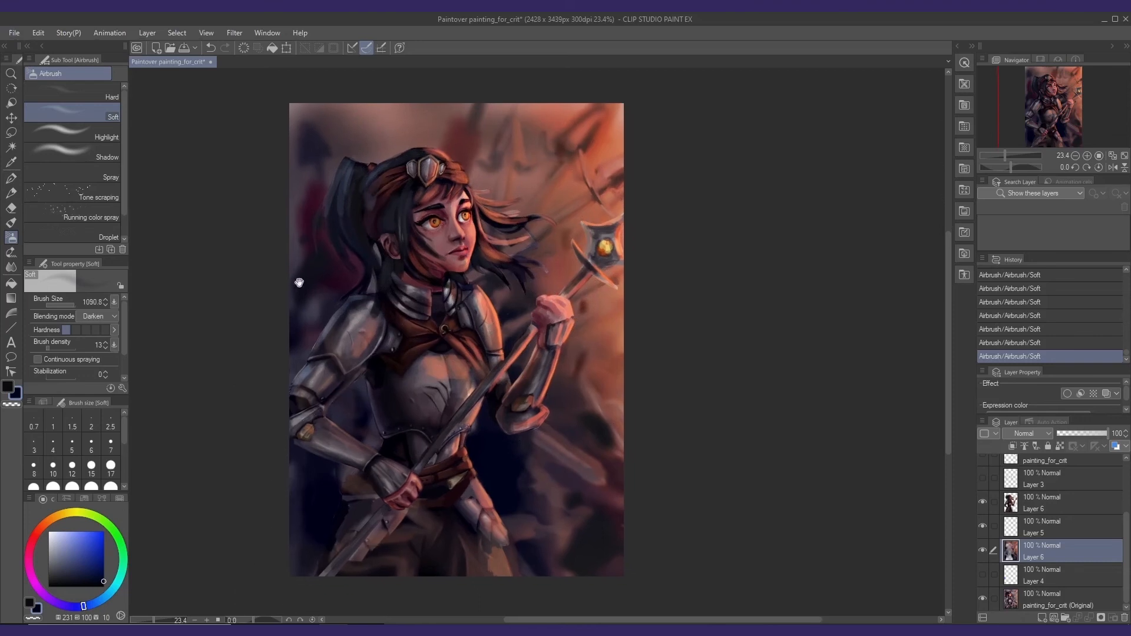
drag(386, 422, 384, 428)
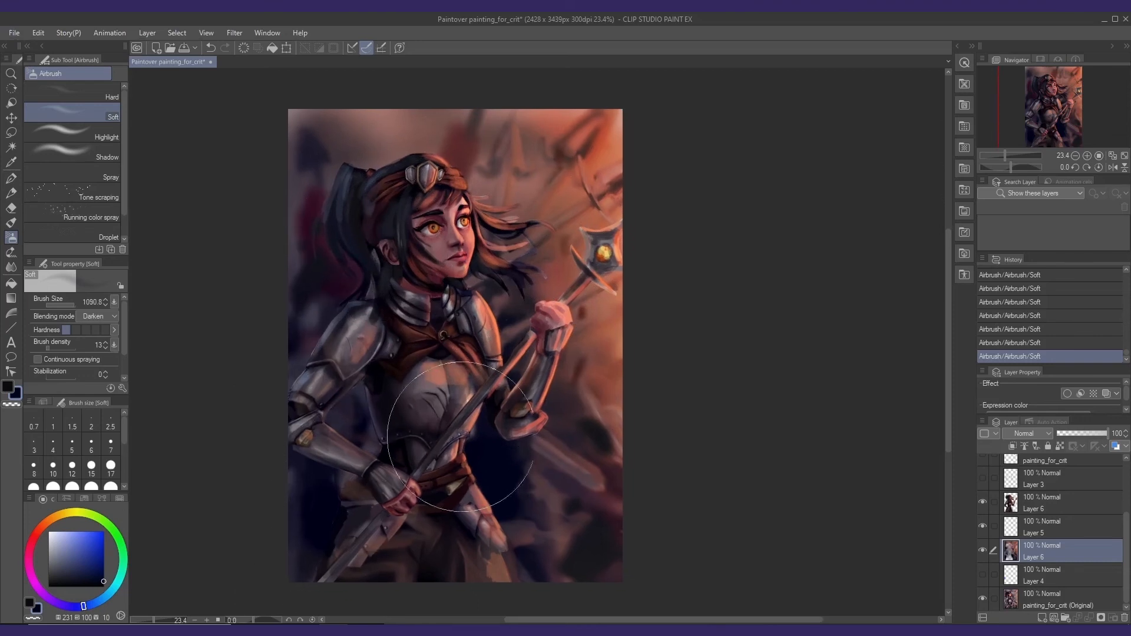
drag(466, 399, 466, 401)
drag(463, 352, 457, 384)
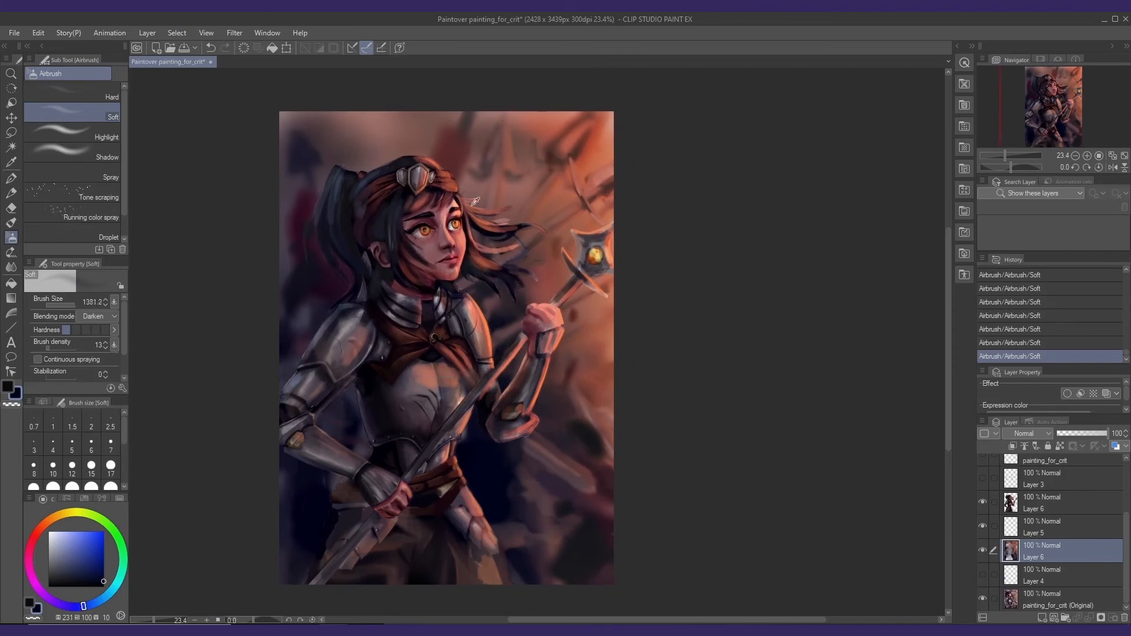
- Balance the background gradient with sampled orange above the head and sampled dark blue along the edge behind the warrior
alt+click(595, 138)
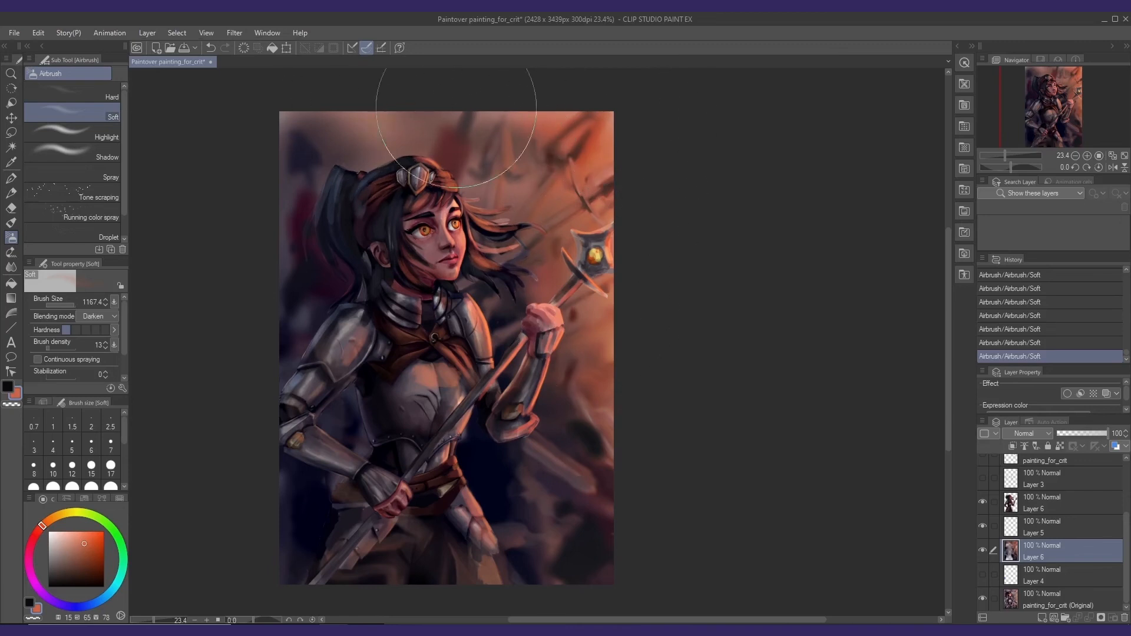
alt+click(309, 340)
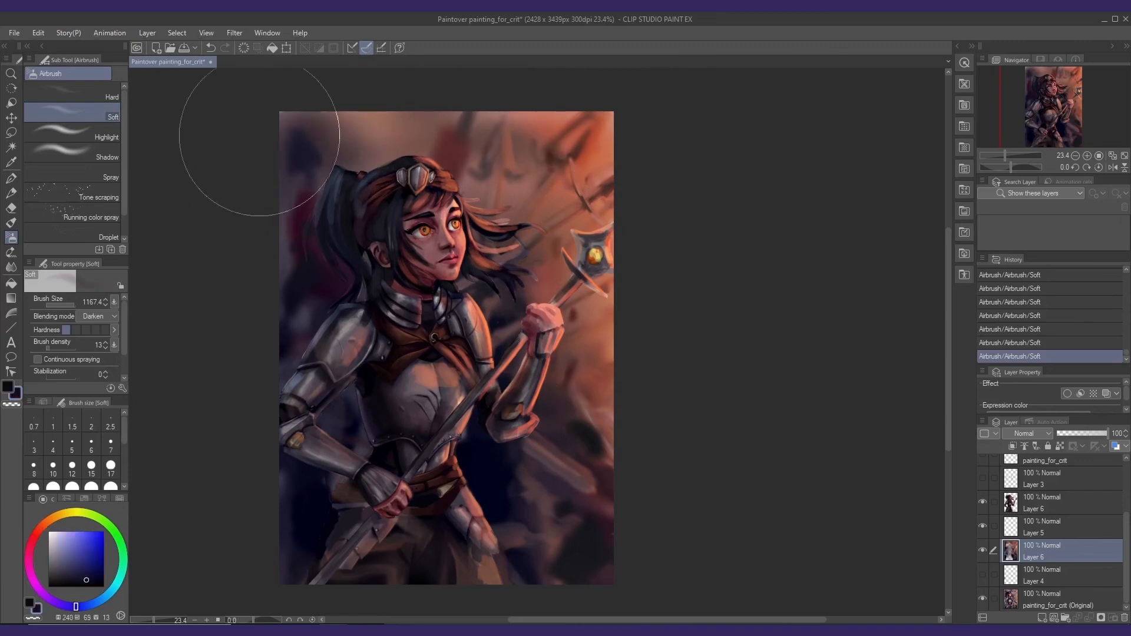
mouse_move(389, 385)
mouse_down()
mouse_move(380, 378)
mouse_move(400, 383)
mouse_up()
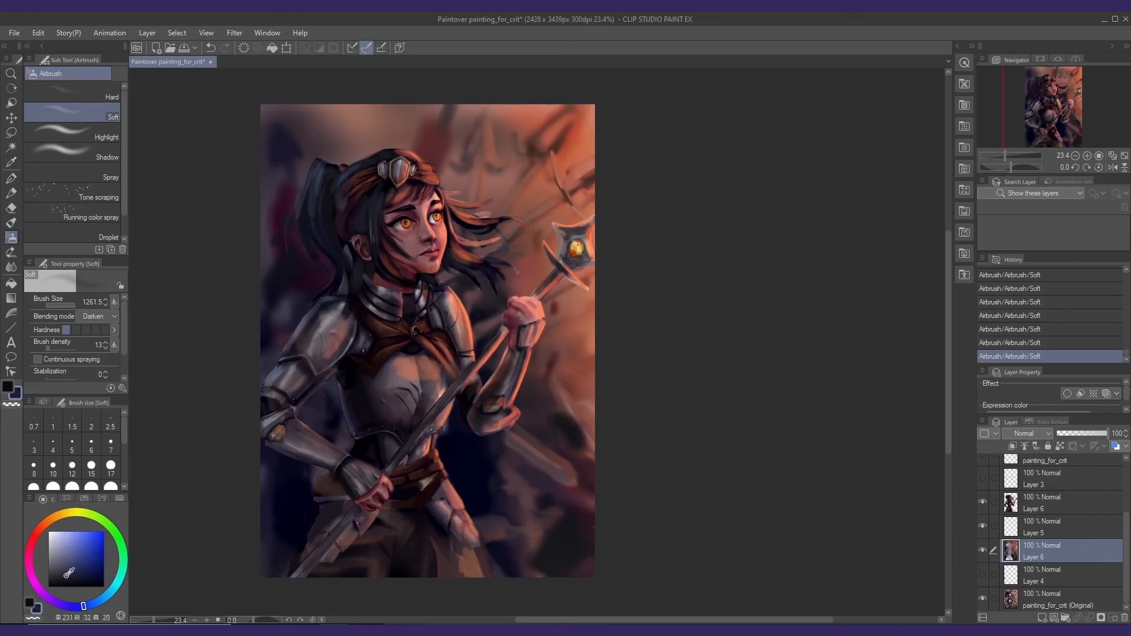
- Switch the airbrush to Normal blending and soften the lower background with sampled muted purples and dark blue
click(91, 316)
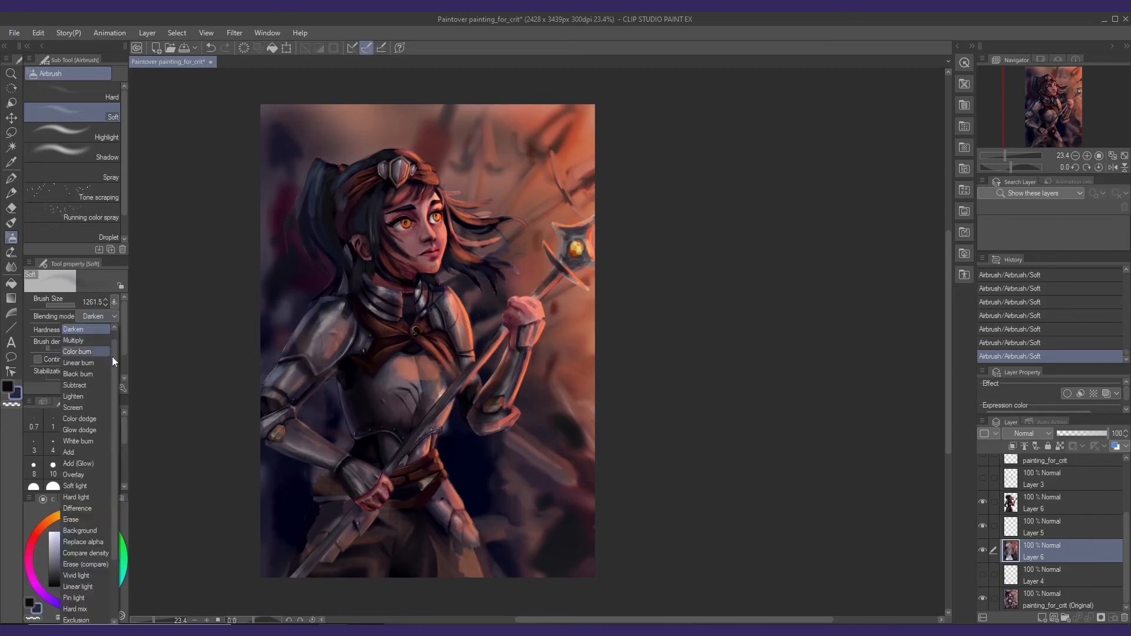
click(91, 329)
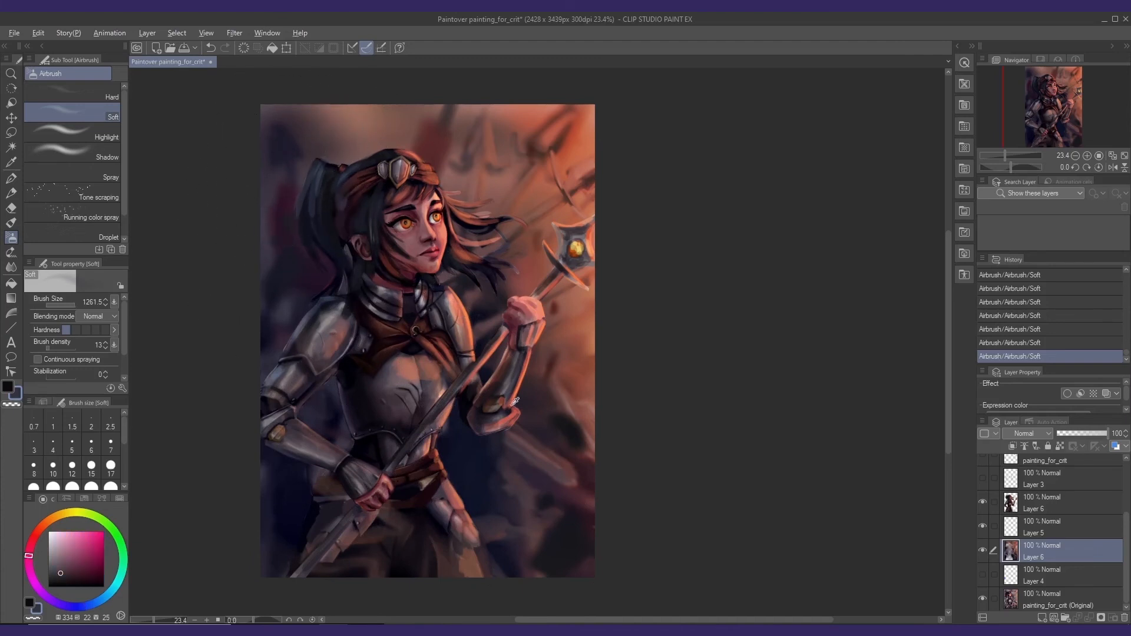
alt+click(536, 396)
alt+click(533, 397)
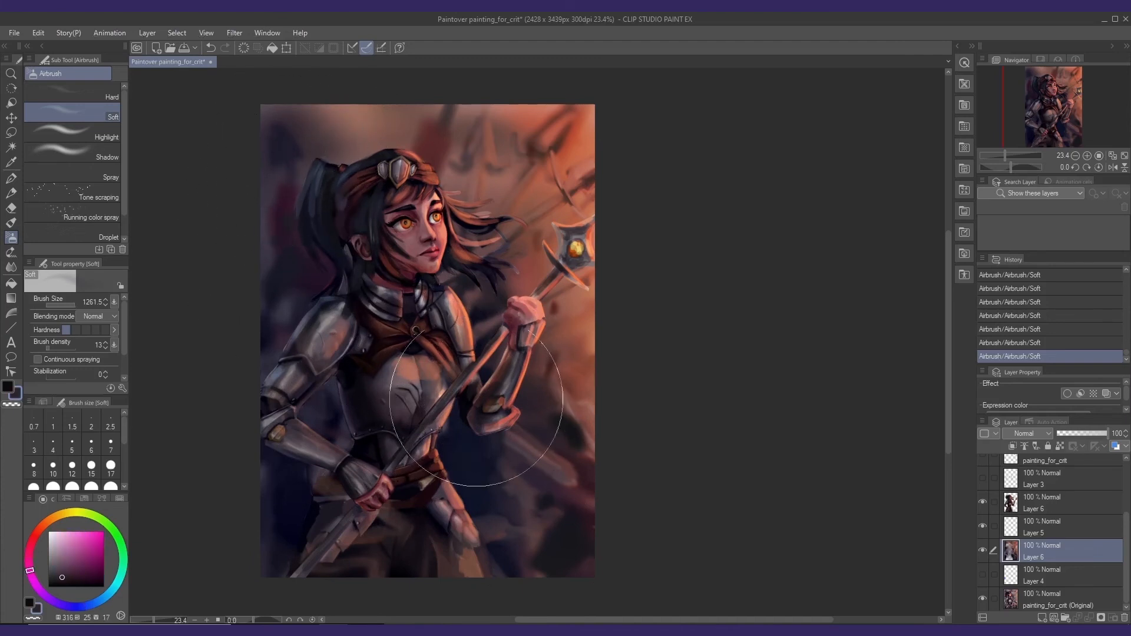
alt+click(303, 497)
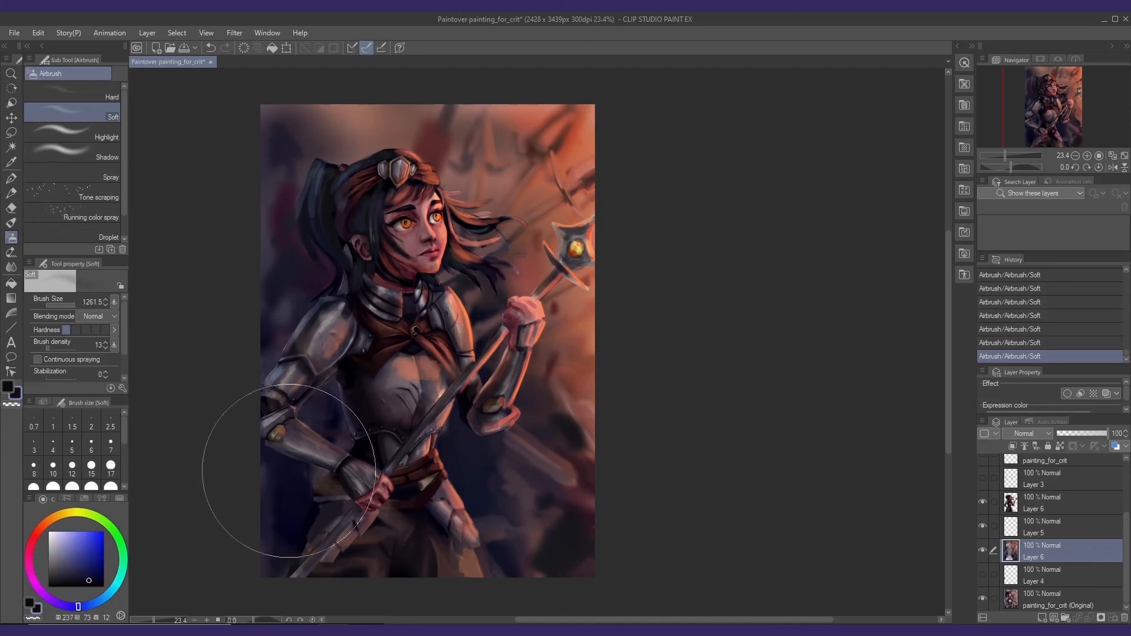
- Sample orange and airbrush a faint warm haze into the lower background, undoing unwanted strokes and reducing the brush size to 885.7
alt+click(514, 417)
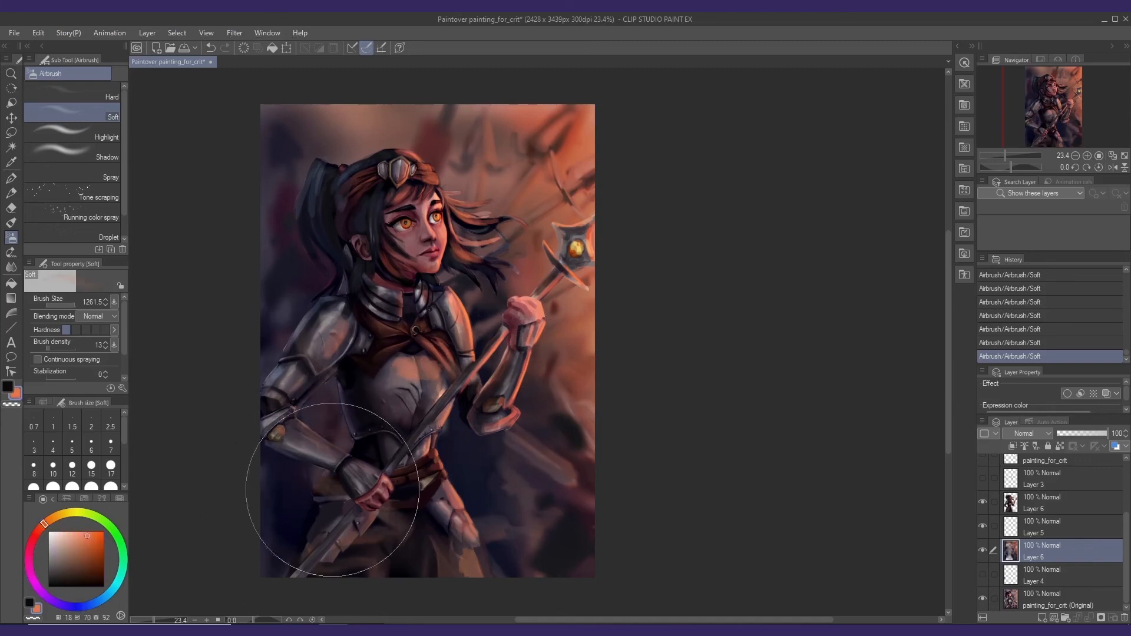
key(ctrl+z)
key(ctrl+z)
drag(345, 438, 333, 435)
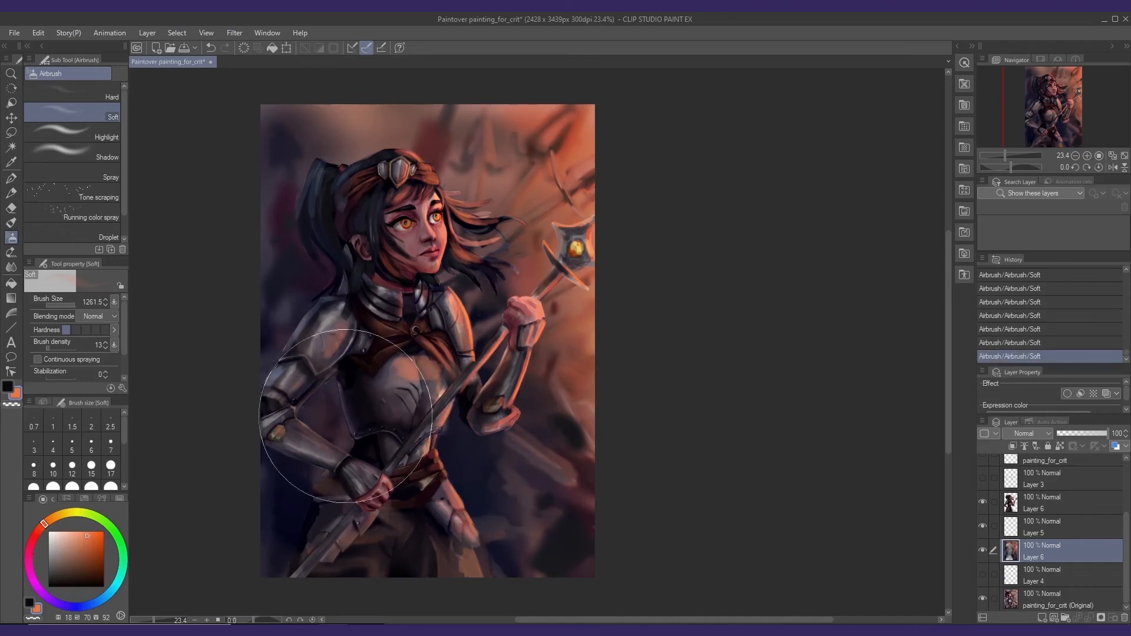
mouse_move(490, 476)
mouse_down()
mouse_move(466, 473)
mouse_move(494, 469)
mouse_up()
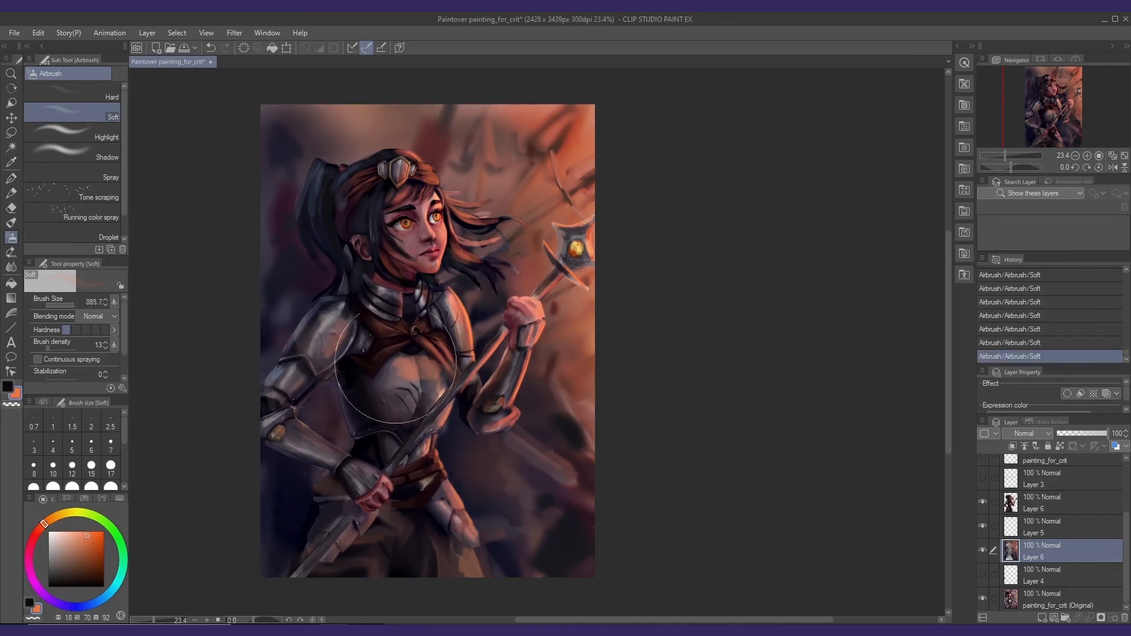
key(ctrl+z)
drag(451, 437, 431, 489)
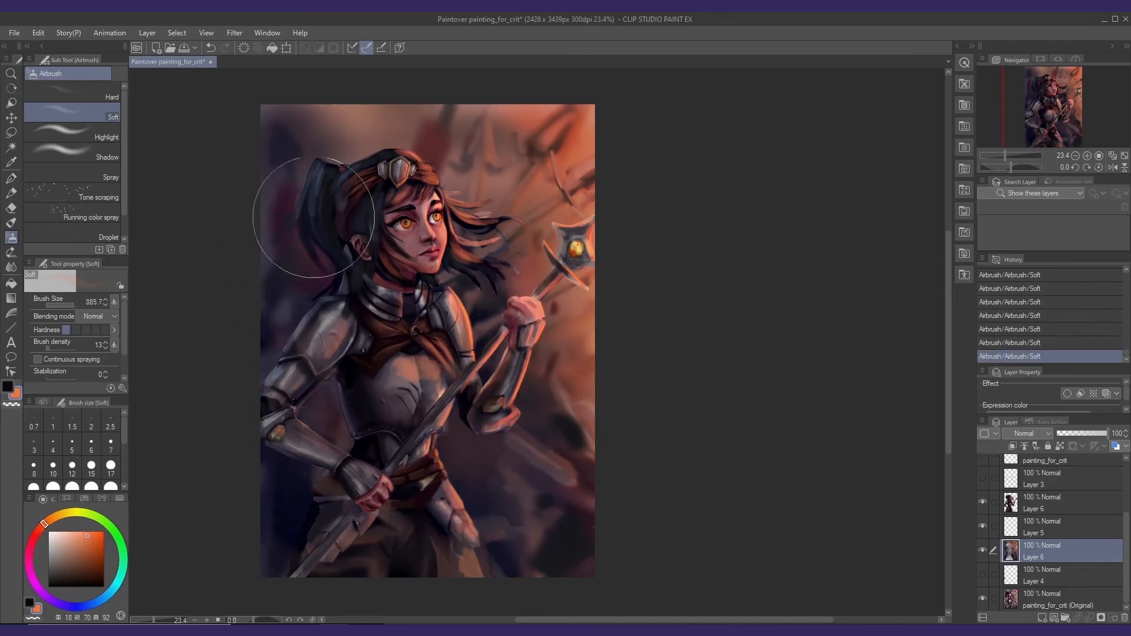
- Sample the staff gem's golden yellow and airbrush it faintly across the lower background with the brush enlarged to 954.2
drag(255, 326, 270, 308)
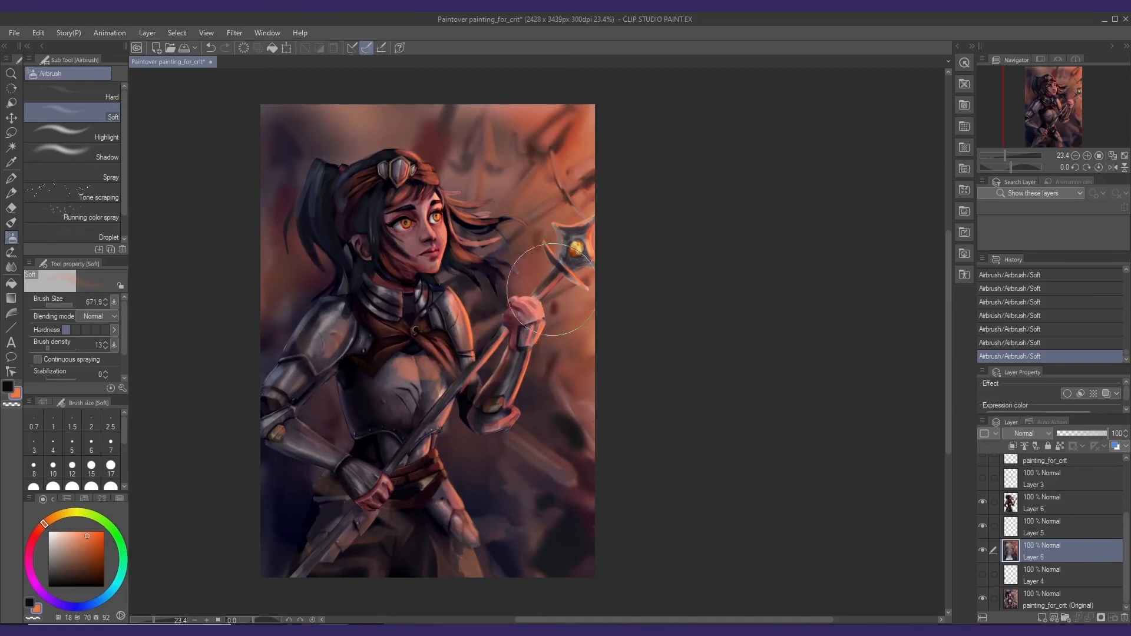
alt+click(581, 249)
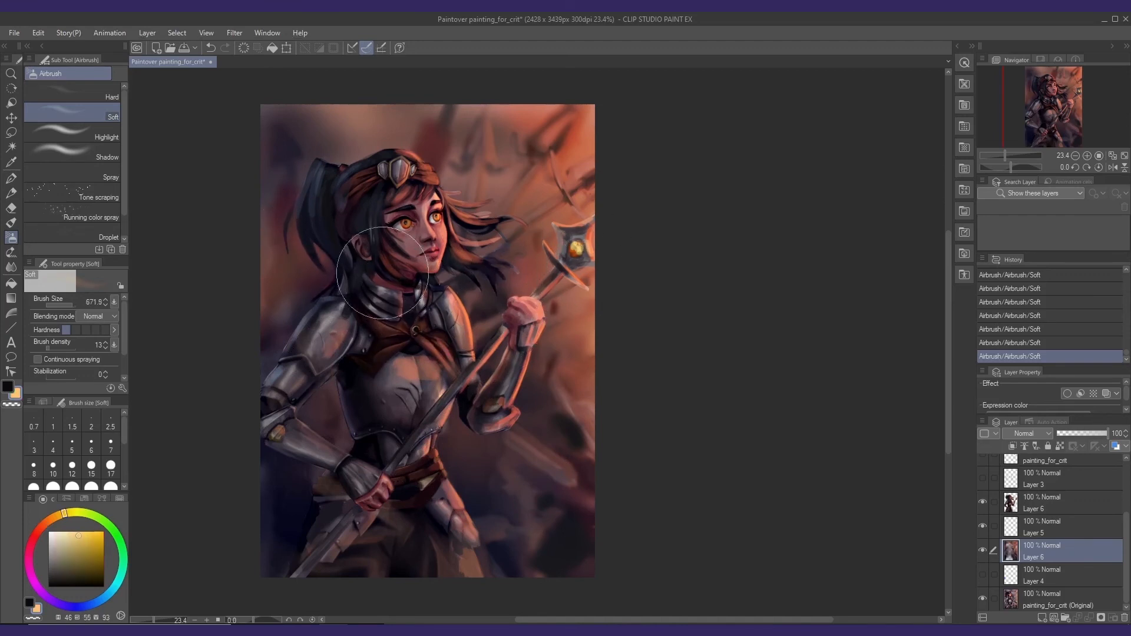
drag(470, 361, 472, 401)
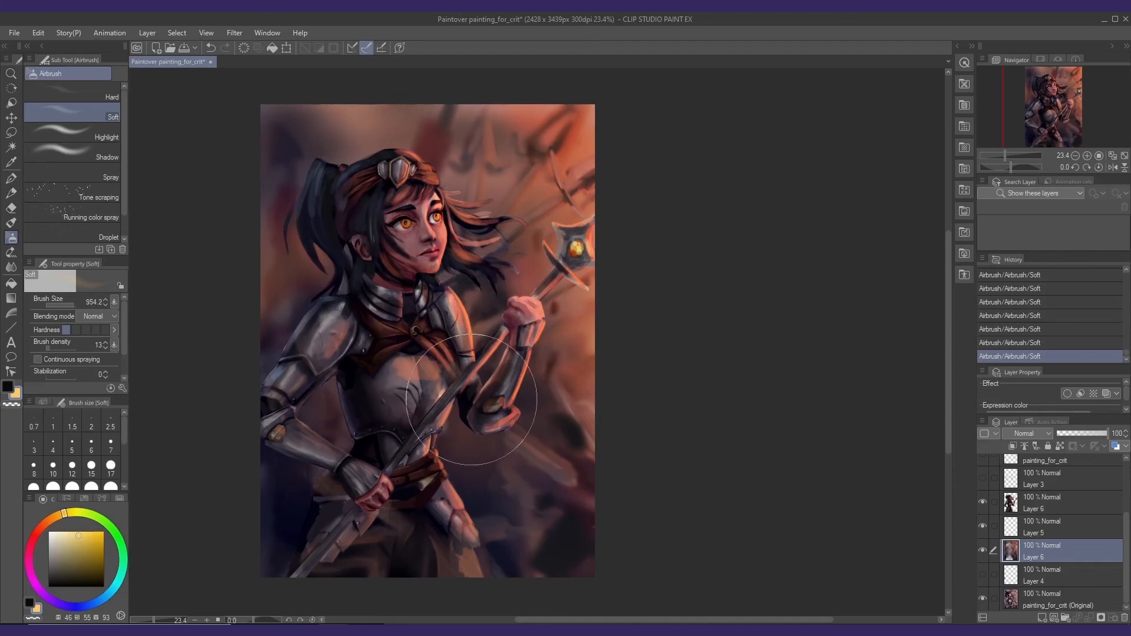
drag(355, 419, 419, 453)
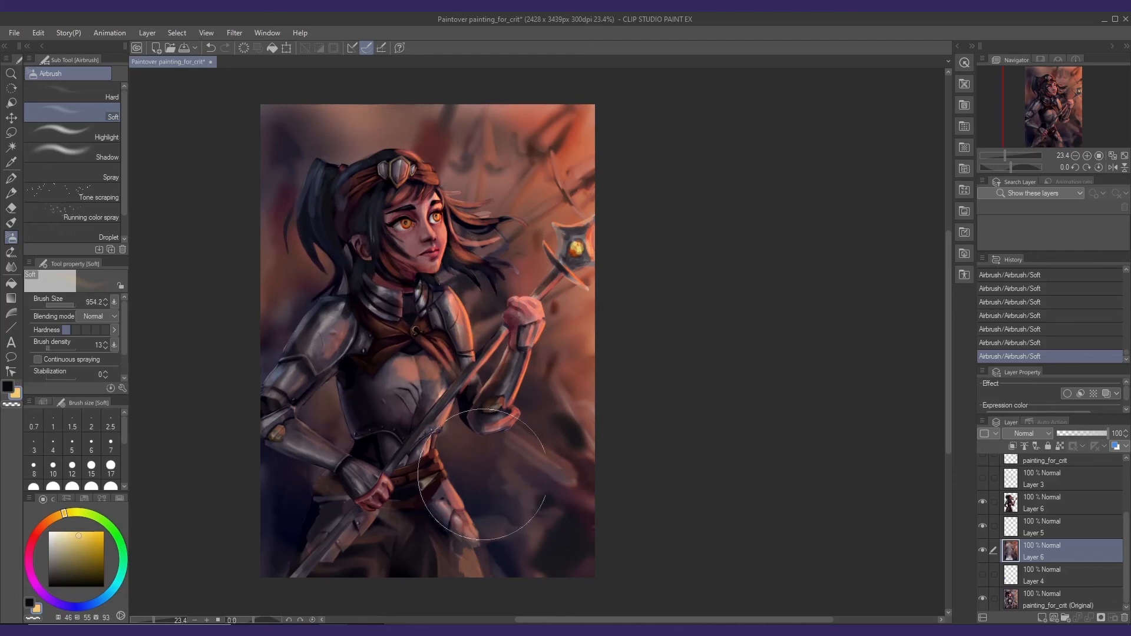
drag(413, 345, 417, 348)
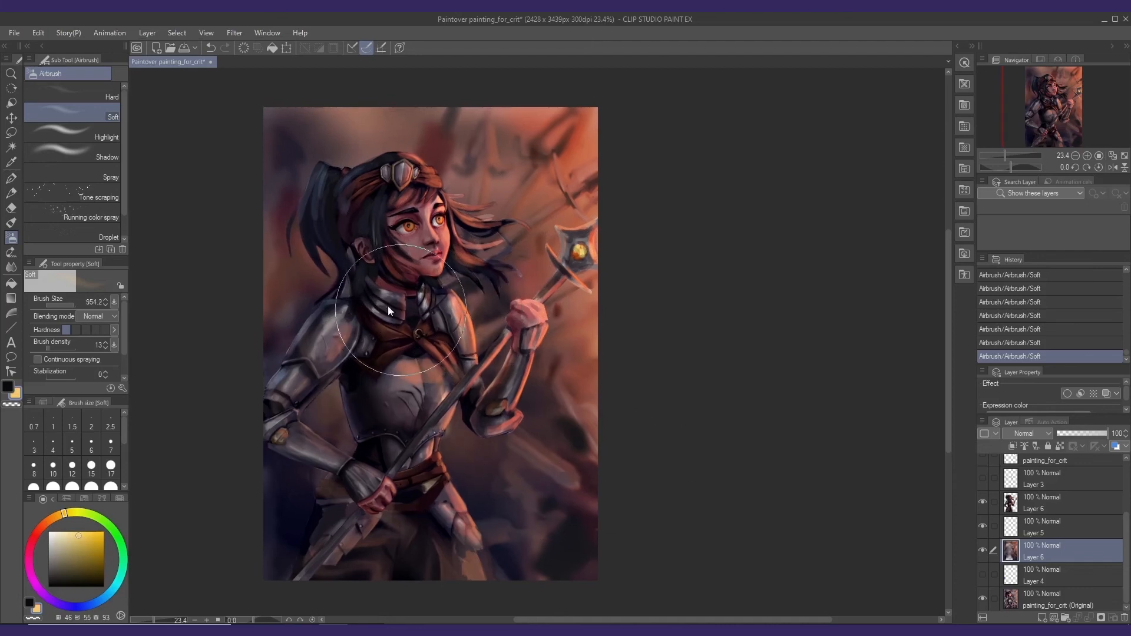
- Touch up the background beside the ponytail and shoulder using sampled muted dark tones, and sample the dark blue near the waist
alt+click(323, 285)
drag(323, 285, 306, 277)
alt+click(353, 306)
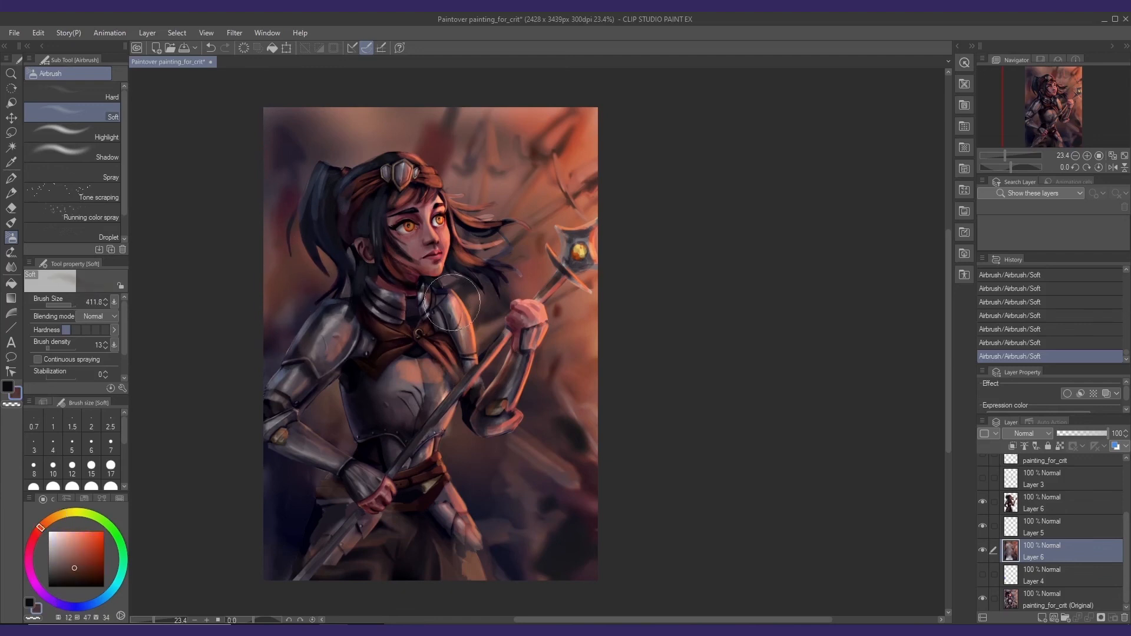
drag(353, 307, 355, 308)
alt+click(497, 472)
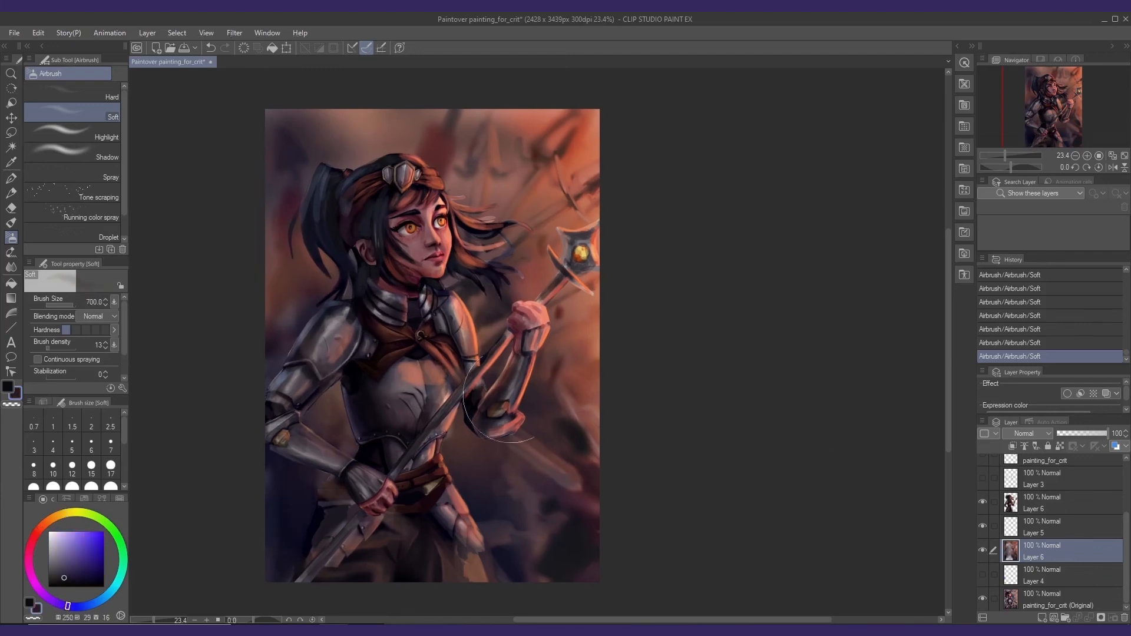
- Create a selection from the warrior layer, copy it from the original painting, and place the pasted layer directly below the repainted background
scroll(1130, 506, up, 3)
scroll(823, 477, down, 2)
scroll(1078, 564, down, 3)
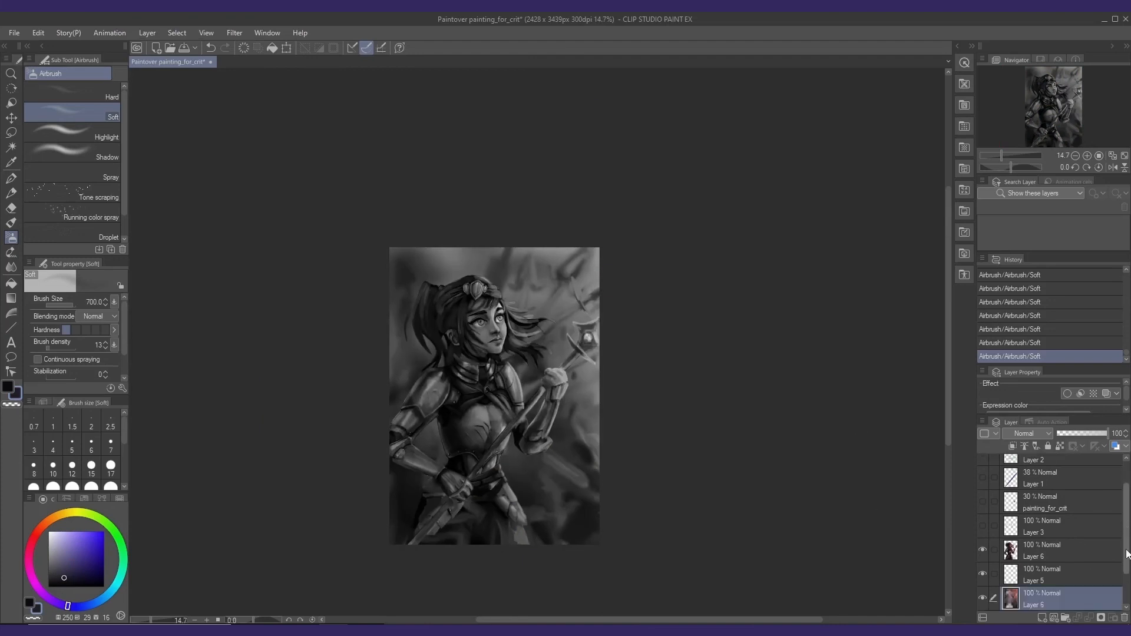
right_click(1004, 548)
mouse_move(1030, 504)
click(913, 508)
right_click(1011, 595)
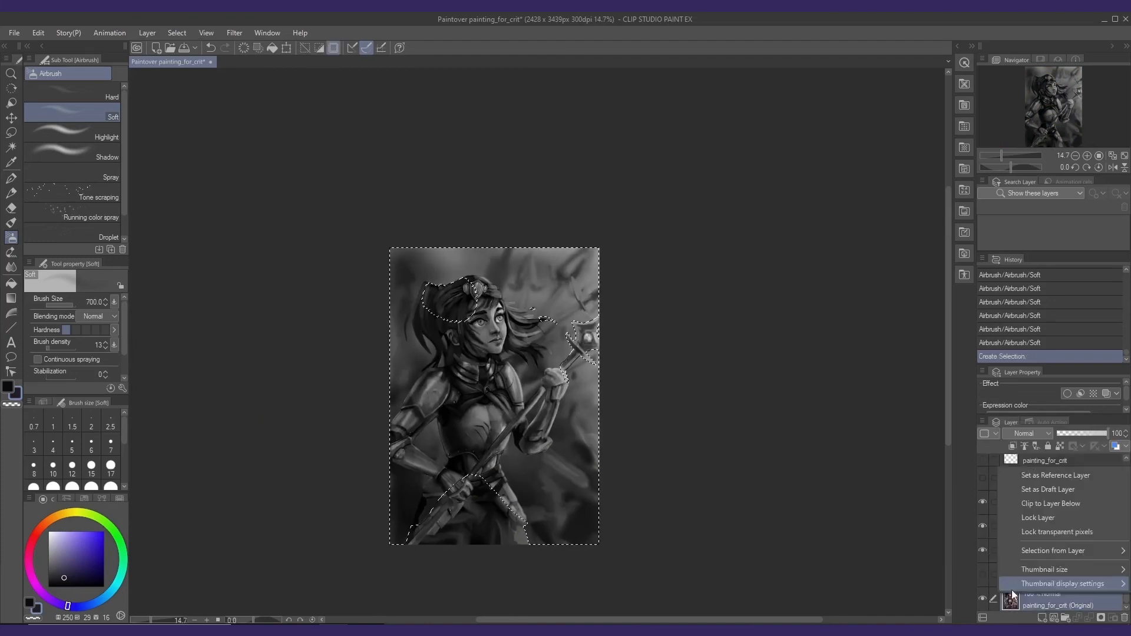
click(1047, 597)
key(ctrl+c)
key(ctrl+v)
drag(1048, 594, 1046, 564)
key(ctrl+d)
- Compare the repainted background on and off, hide the greyscale Value Check layer, and make Layer 5 active
click(984, 550)
click(984, 550)
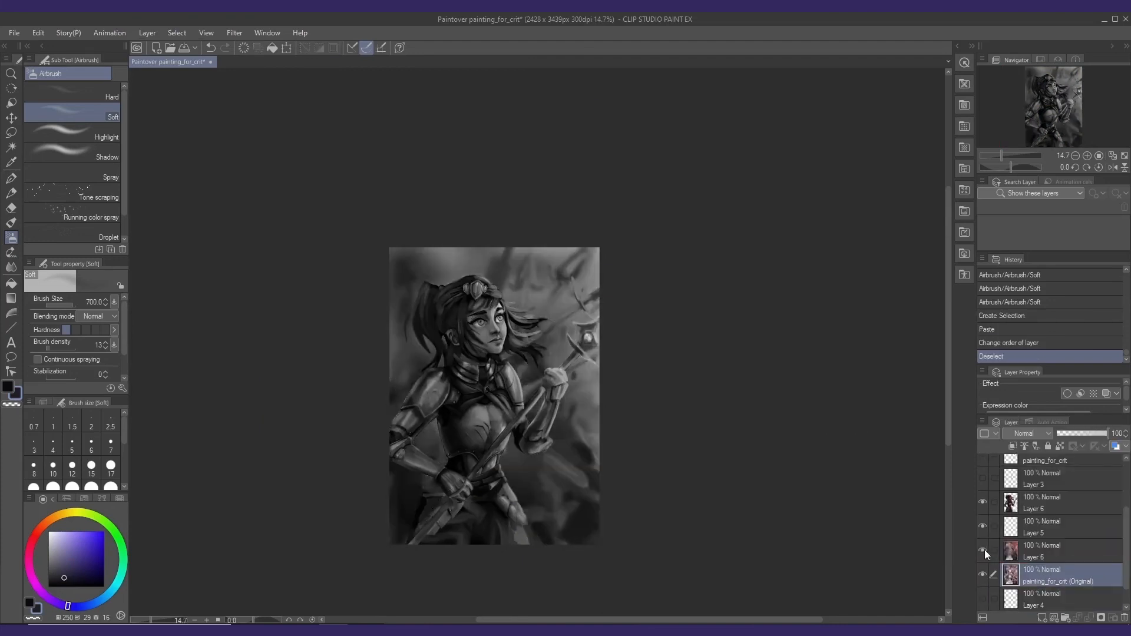
click(984, 550)
click(984, 550)
scroll(1065, 557, down, 1)
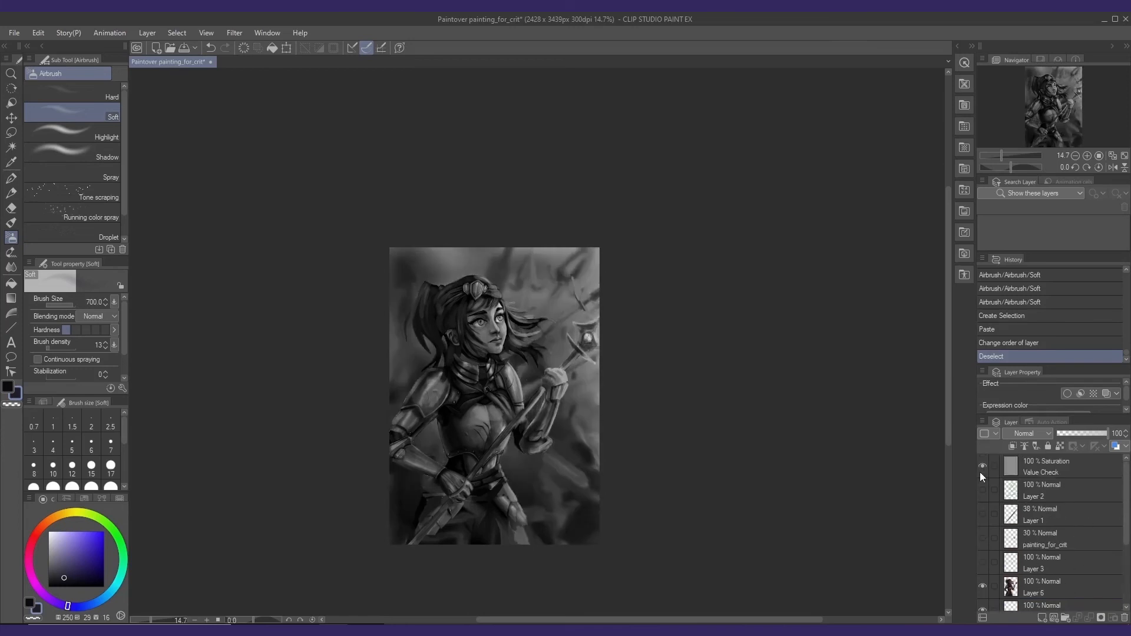
key(alt+bracketright)
key(alt+bracketright)
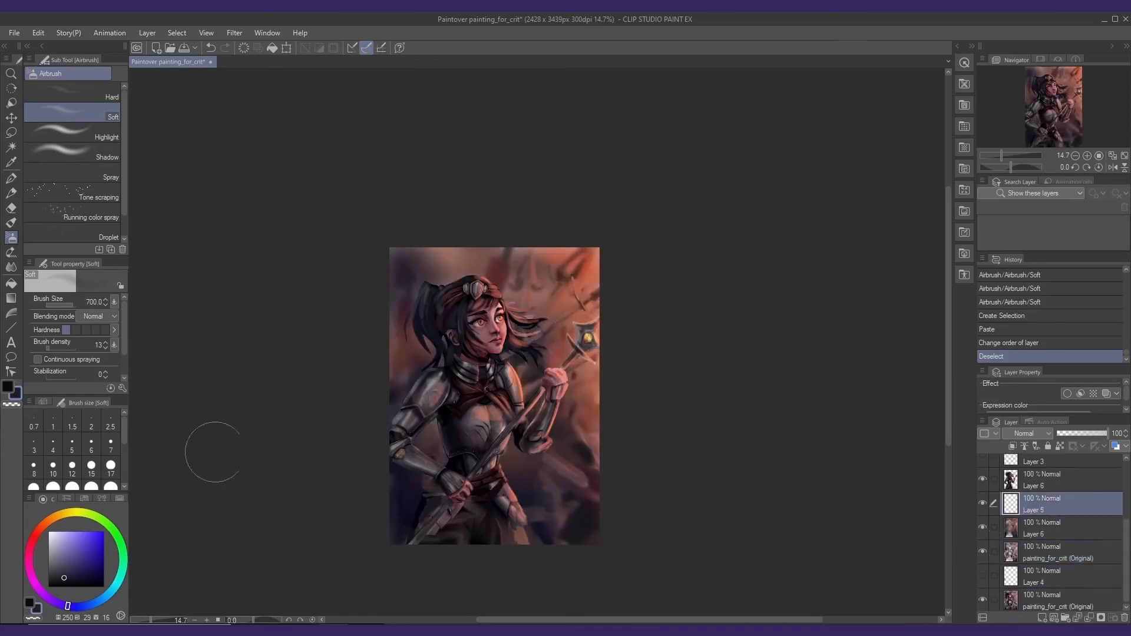
- Set the soft airbrush to white with a brush size of 2000 and a brush density of 5
drag(56, 539, 37, 524)
key(bracketright)
key(bracketright)
key(bracketright)
key(bracketright)
key(bracketright)
key(bracketright)
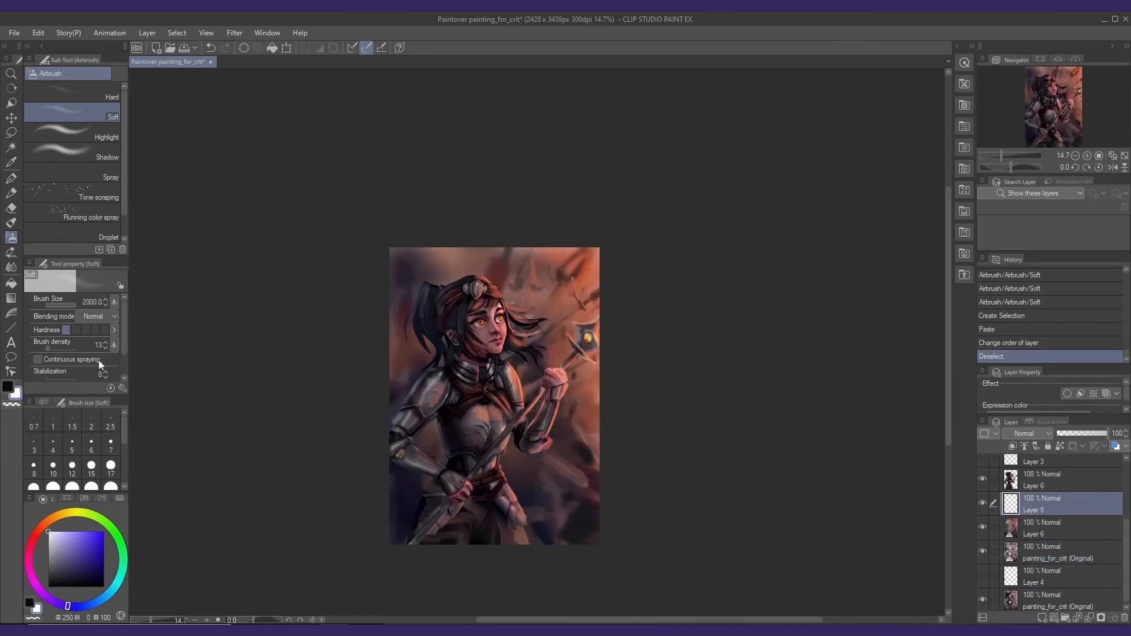
click(108, 348)
click(108, 347)
click(108, 348)
click(108, 348)
- Airbrush a pale haze over the background around the staff on Layer 5 and reduce the layer's opacity to 75%
mouse_move(532, 280)
mouse_down()
mouse_move(434, 196)
mouse_move(543, 265)
mouse_up()
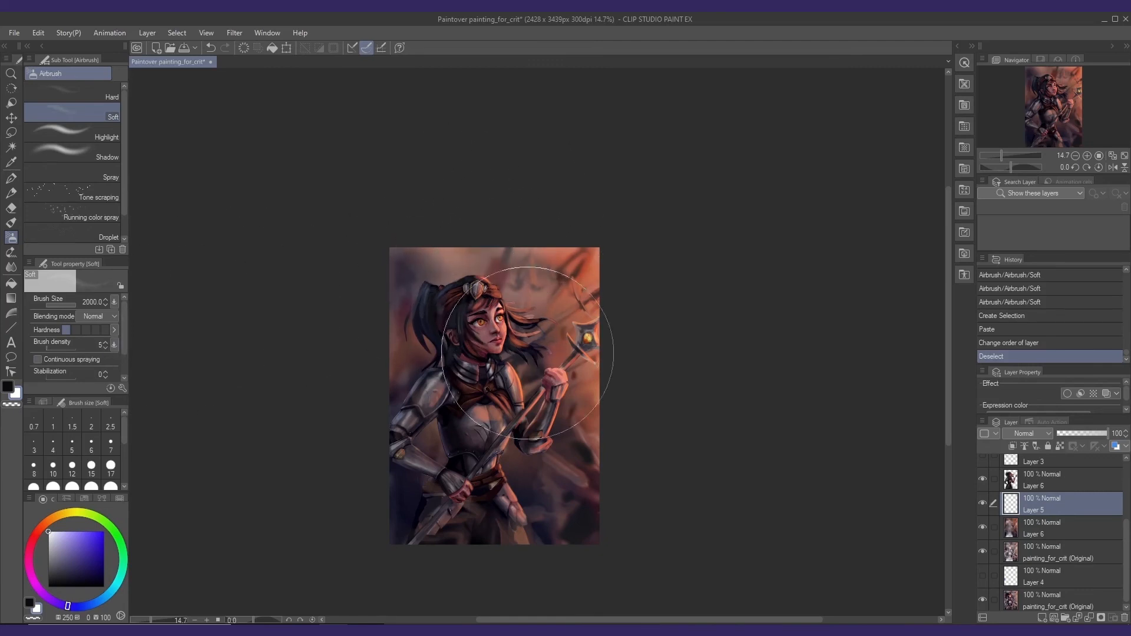
mouse_move(607, 405)
mouse_down()
mouse_move(520, 340)
mouse_move(424, 440)
mouse_move(416, 395)
mouse_move(476, 385)
mouse_move(509, 442)
mouse_move(565, 497)
mouse_move(582, 457)
mouse_move(559, 294)
mouse_move(578, 278)
mouse_up()
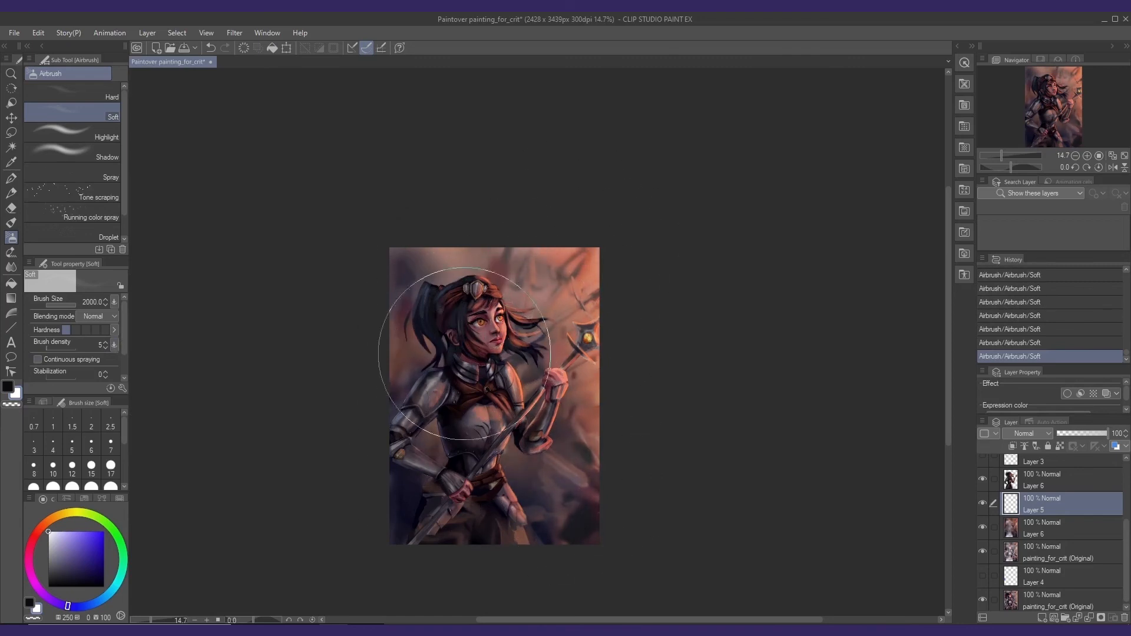
click(1095, 433)
click(982, 502)
click(982, 503)
click(984, 505)
click(985, 504)
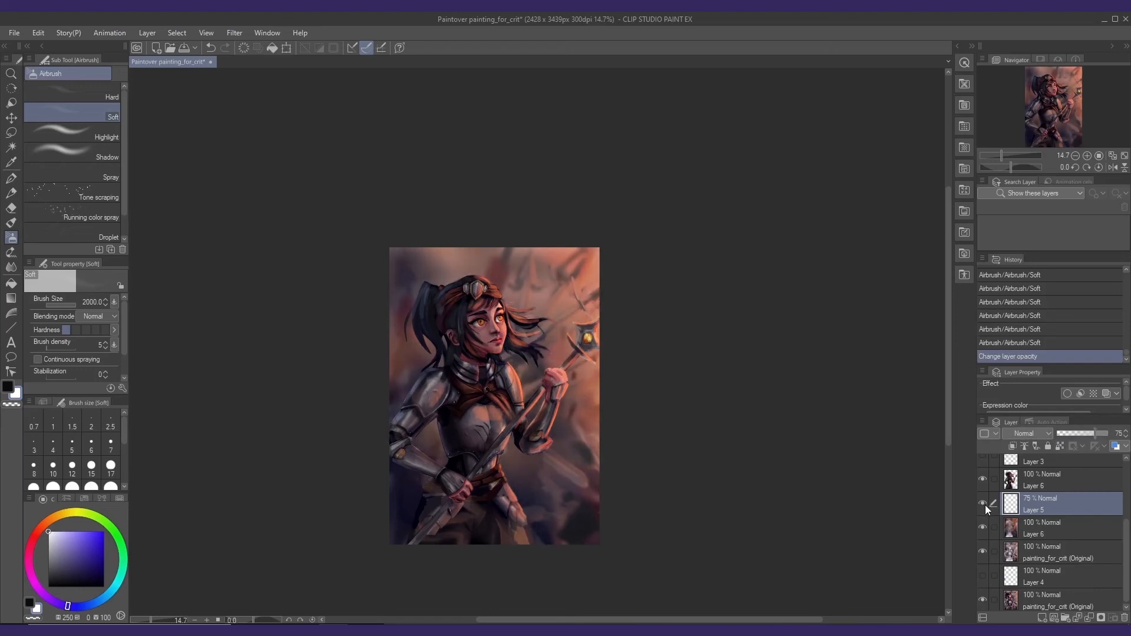
drag(636, 484, 615, 483)
- Compare the painting with the haze and repainted background layers hidden and shown
drag(1127, 530, 1128, 532)
click(985, 524)
click(987, 505)
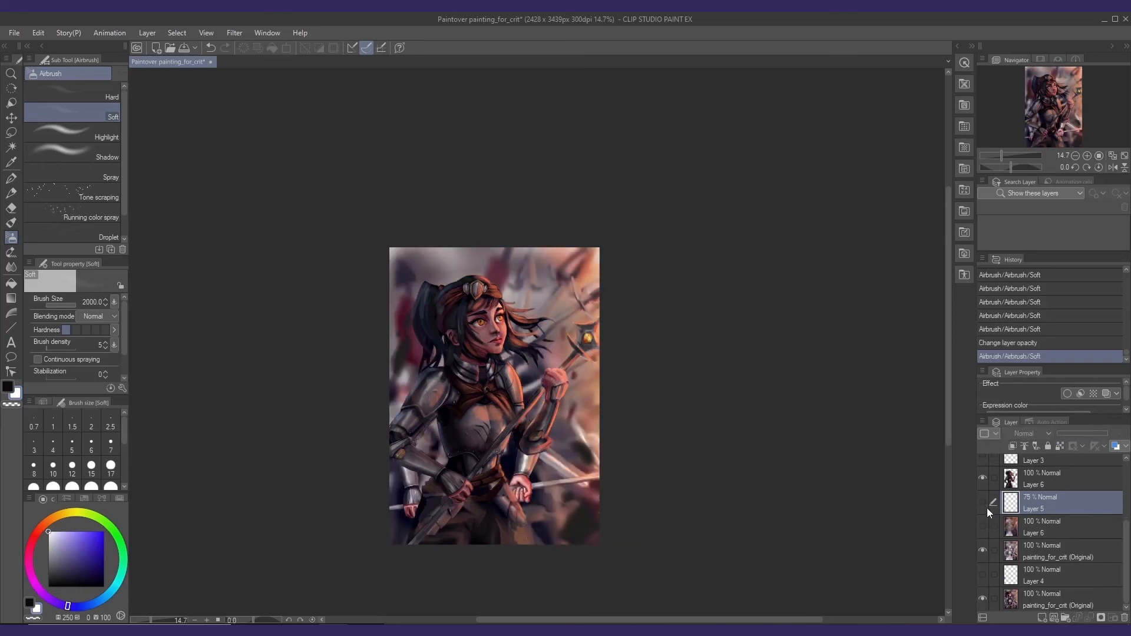
click(986, 506)
click(982, 525)
- Build up the white haze with broad airbrush strokes behind the staff and along the edge in front of the warrior
drag(523, 411, 510, 408)
drag(564, 238, 604, 287)
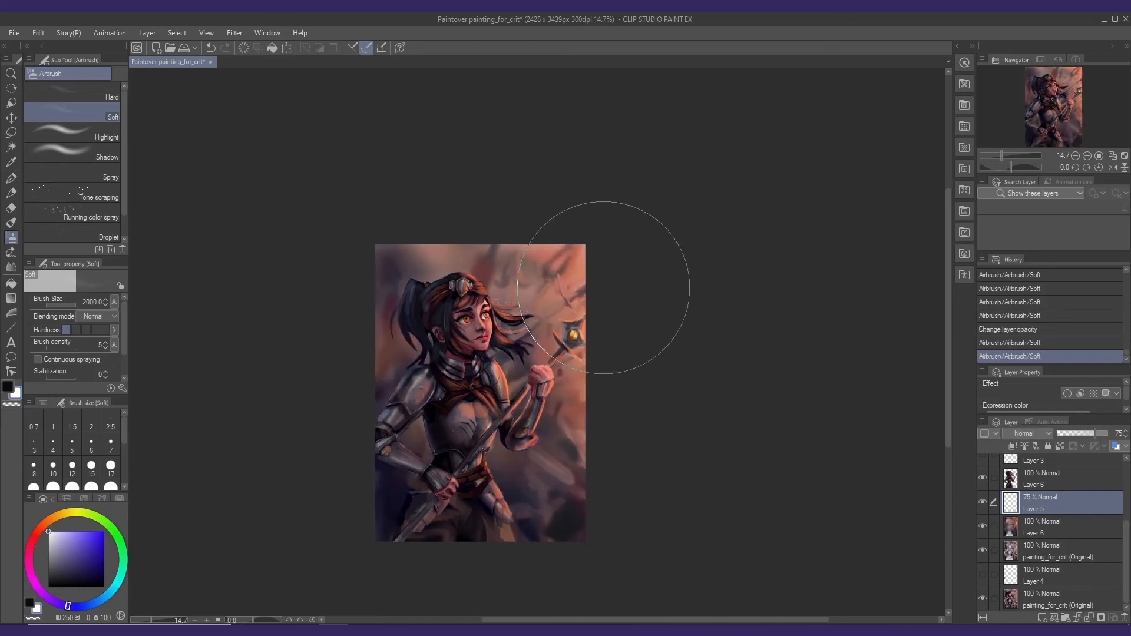
drag(559, 243, 592, 314)
drag(569, 381, 574, 381)
drag(605, 436, 599, 454)
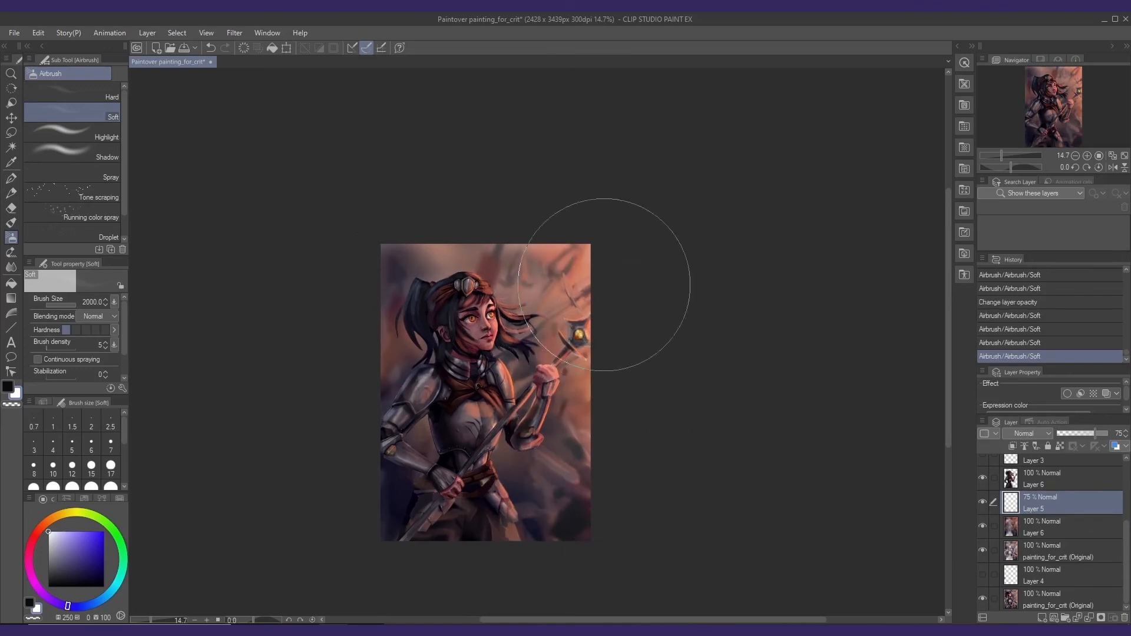
drag(554, 412, 557, 402)
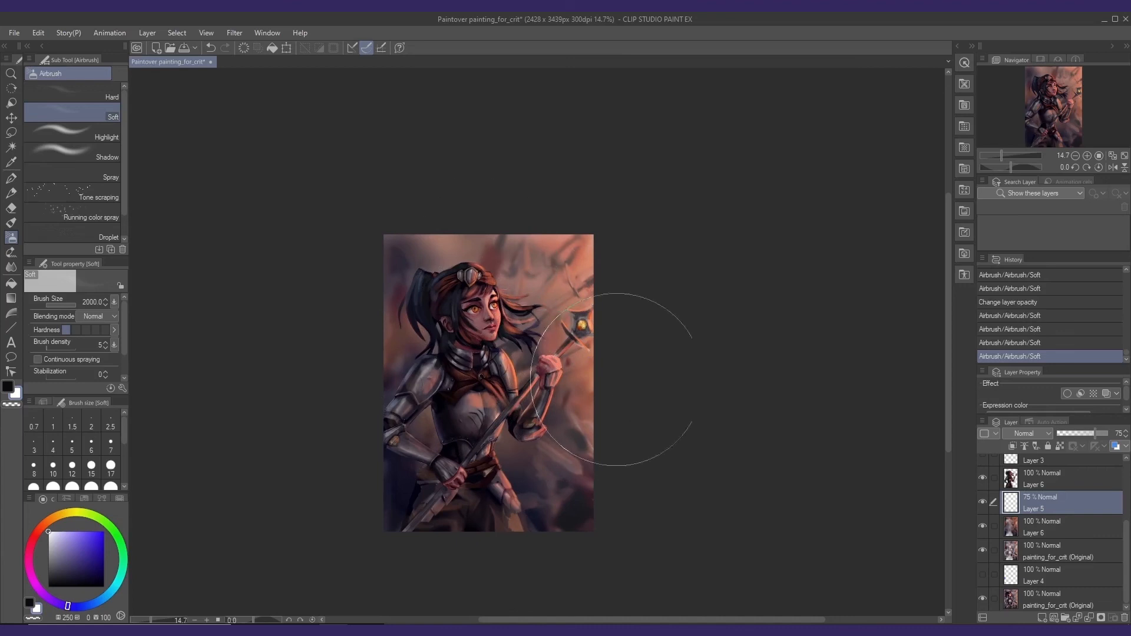
- Sample dark purple behind the warrior's shoulder and airbrush it softly over the outer background edges
alt+click(396, 378)
drag(396, 379, 412, 412)
drag(603, 408, 601, 415)
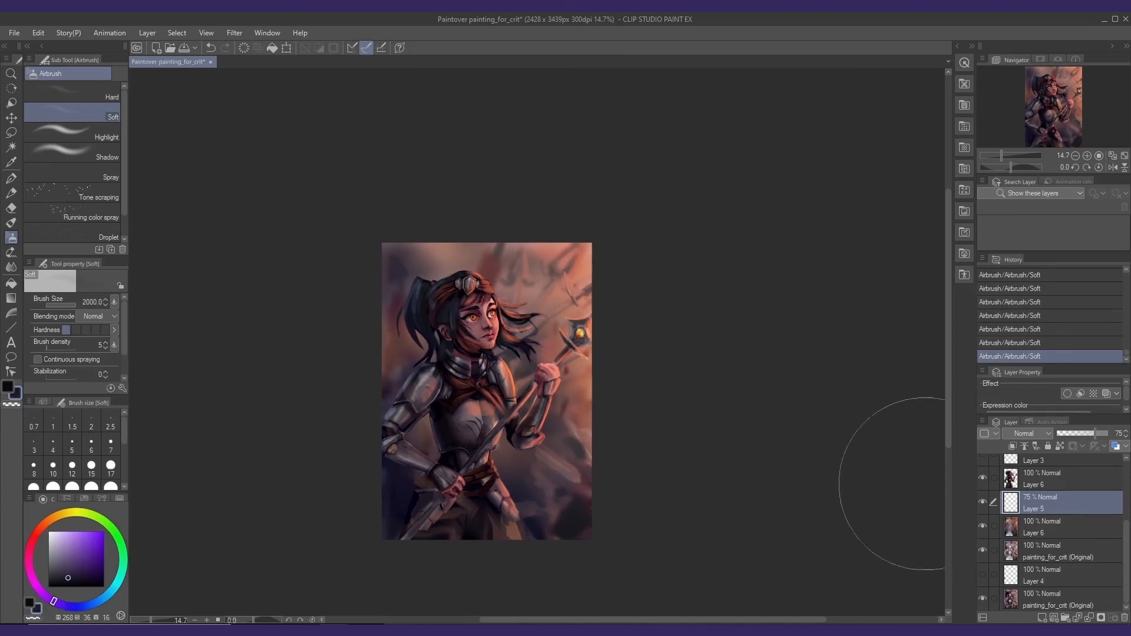
- Add a layer clipped to the warrior, fill it with dark blue, and set it to Multiply at 14% opacity
click(1045, 484)
key(ctrl+shift+n)
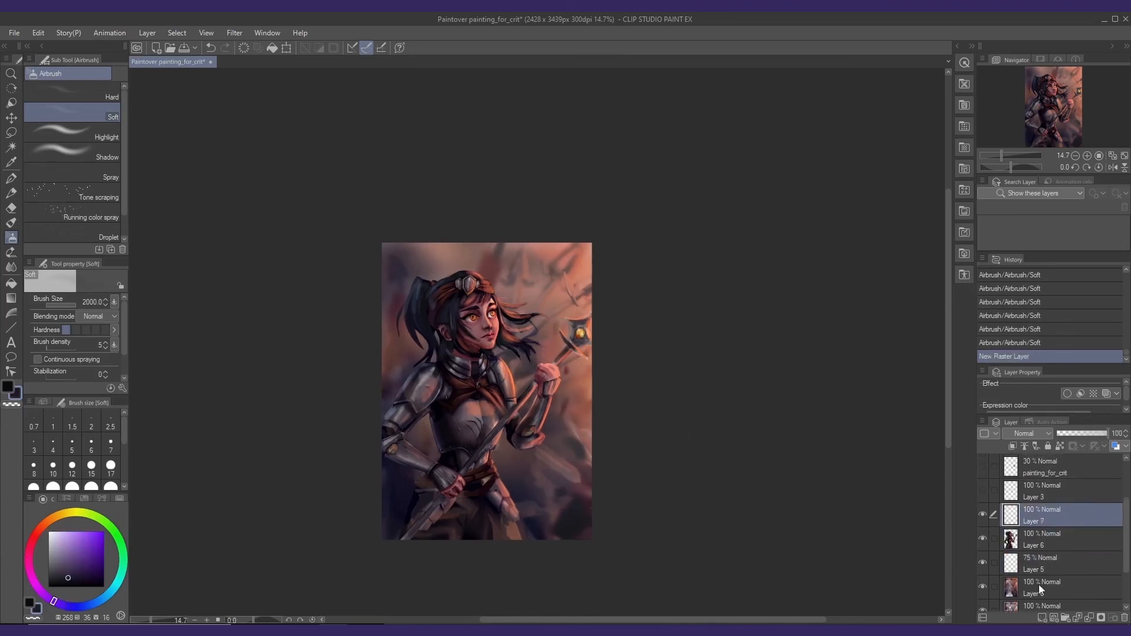
key(ctrl+alt+g)
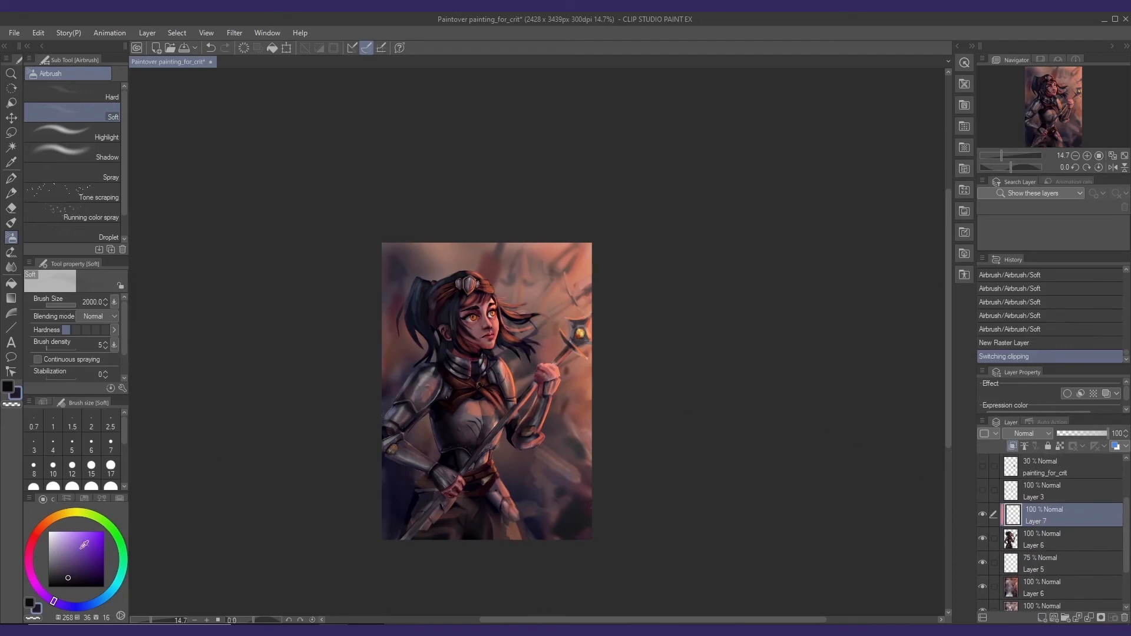
drag(68, 610, 72, 608)
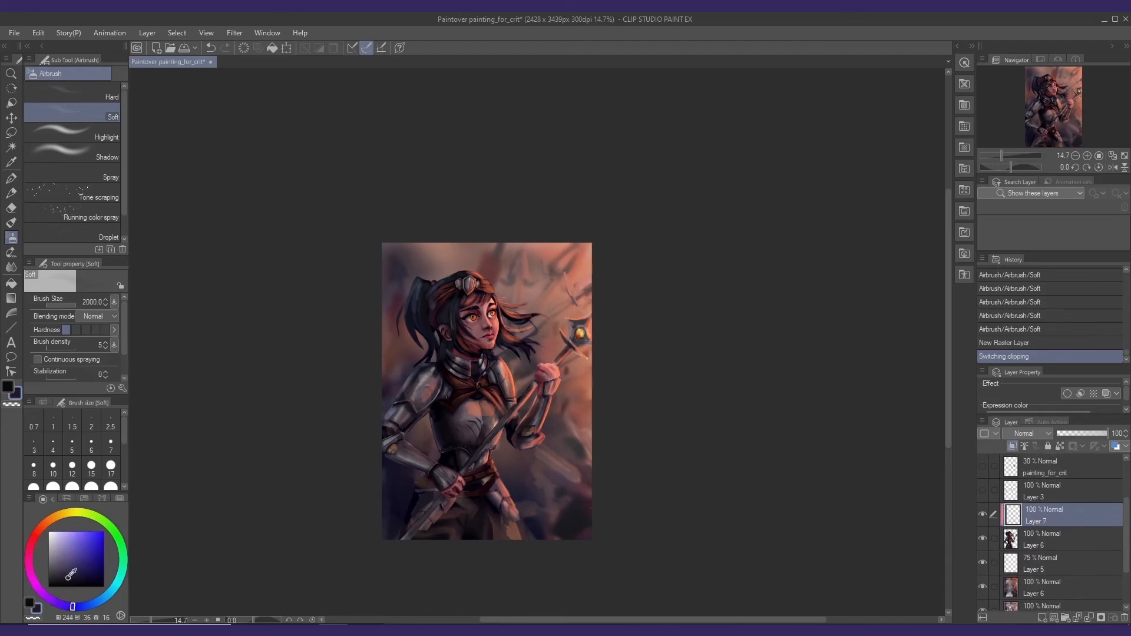
key(alt+BackSpace)
click(1025, 433)
click(1022, 412)
click(1062, 433)
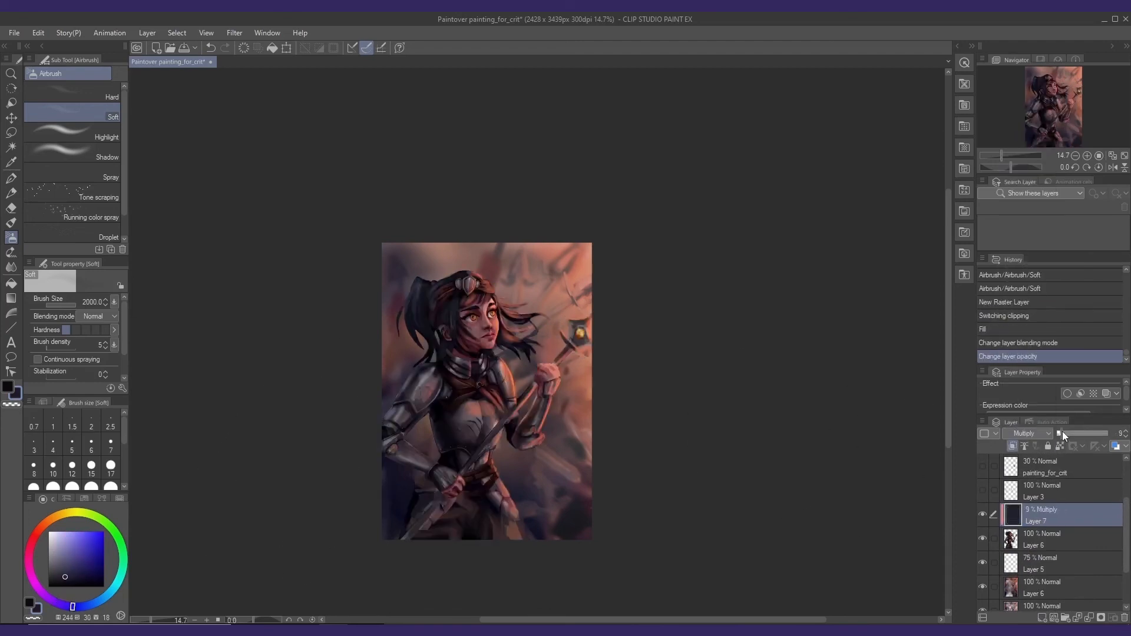
click(1066, 431)
- Add a mask to the Multiply layer and erase the shading on top of the hair with the Kneaded eraser at 50% opacity
click(1101, 618)
key(e)
scroll(463, 302, up, 5)
drag(463, 301, 431, 267)
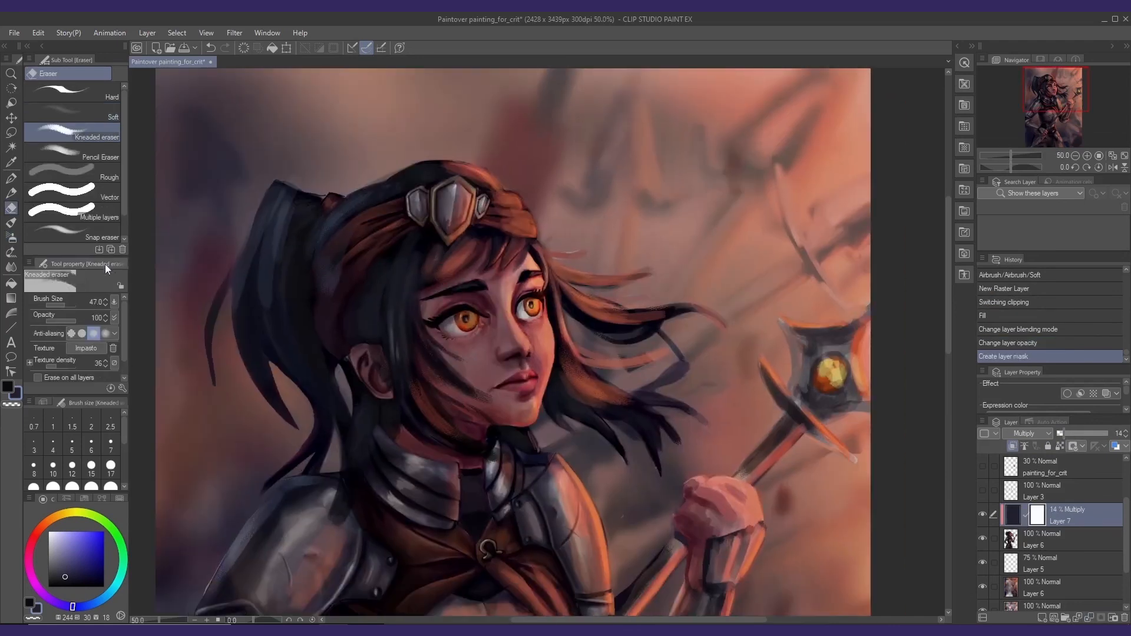
click(57, 321)
drag(440, 152, 494, 188)
click(60, 322)
mouse_move(460, 171)
mouse_down()
mouse_move(500, 206)
mouse_move(468, 254)
mouse_move(491, 165)
mouse_up()
- Enlarge the Kneaded eraser to 363.6 and erase the Multiply shading from the lit hair, face and body areas
click(68, 306)
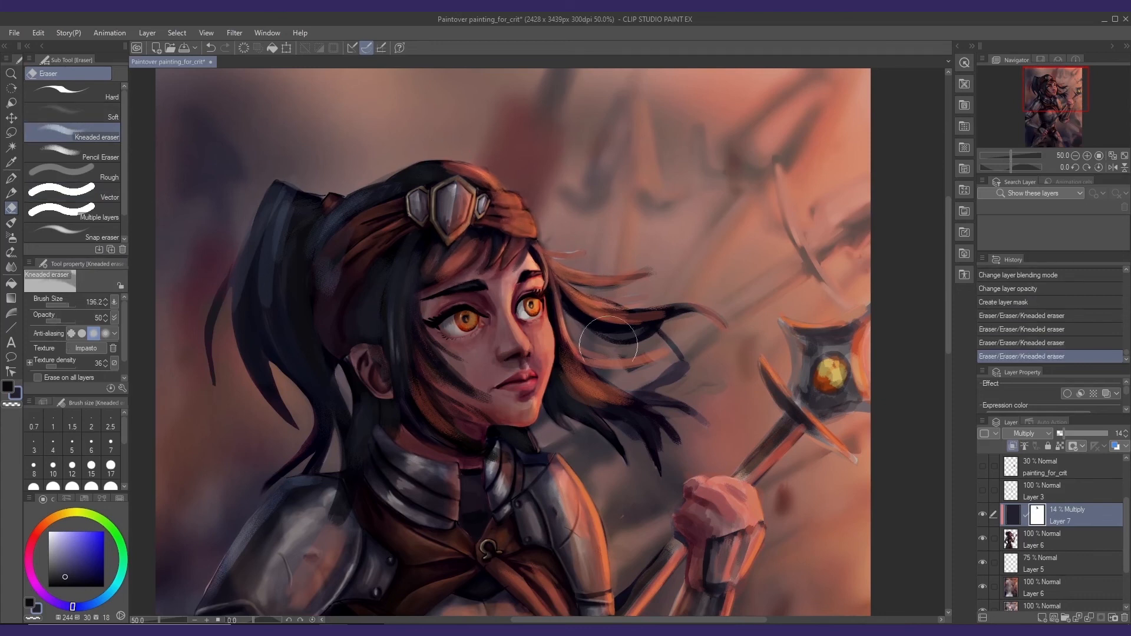
drag(608, 344, 589, 330)
drag(565, 259, 545, 298)
scroll(645, 344, down, 3)
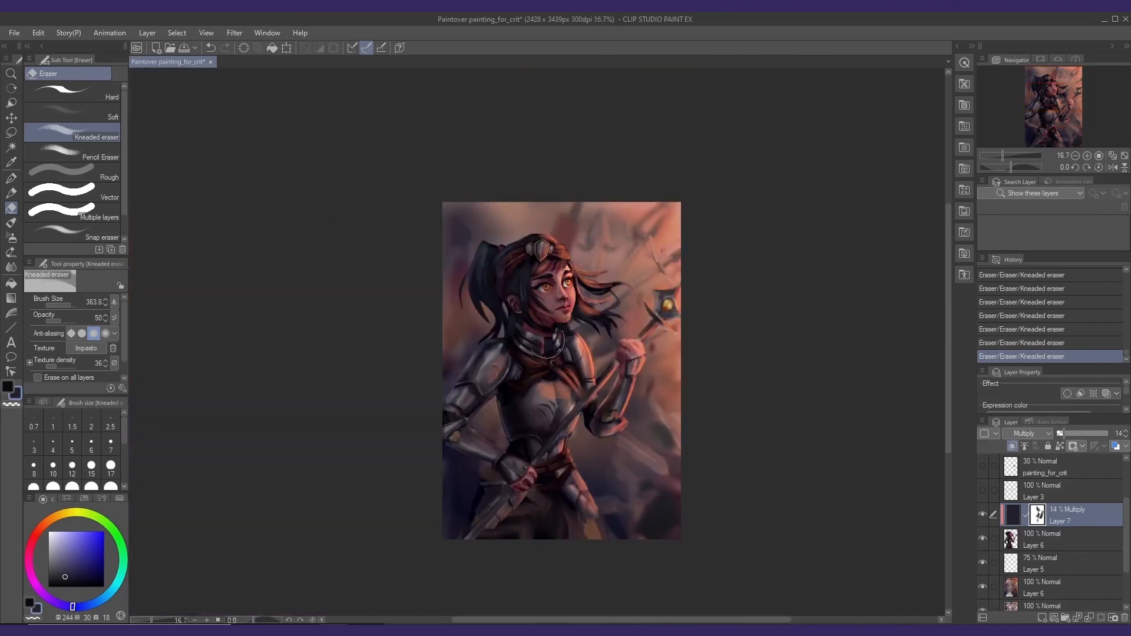
drag(610, 300, 603, 289)
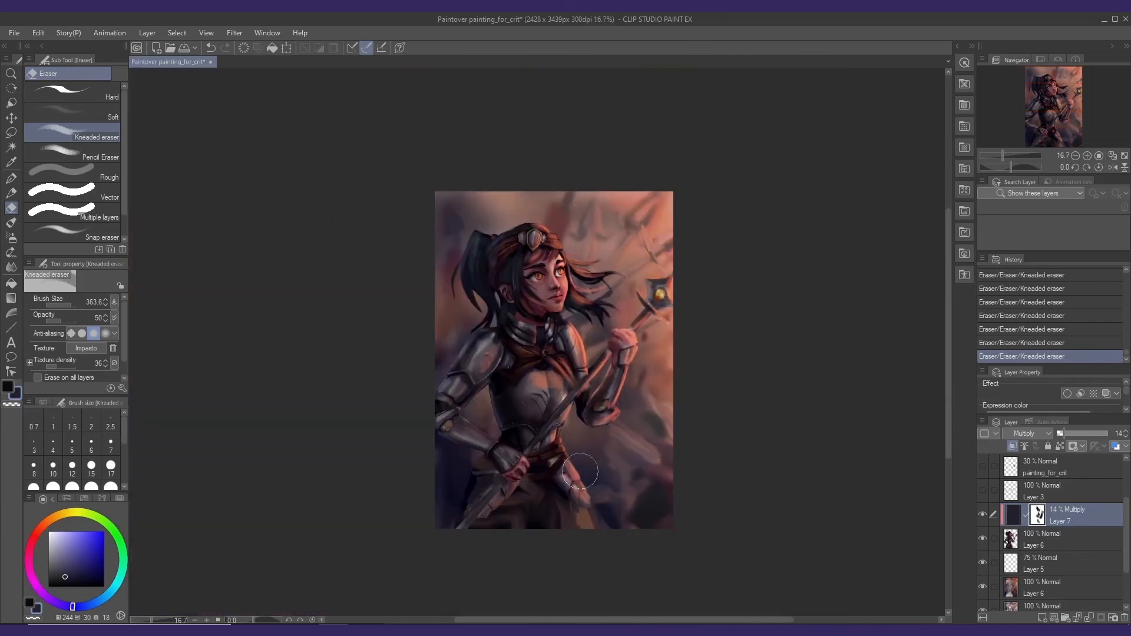
drag(623, 393, 613, 386)
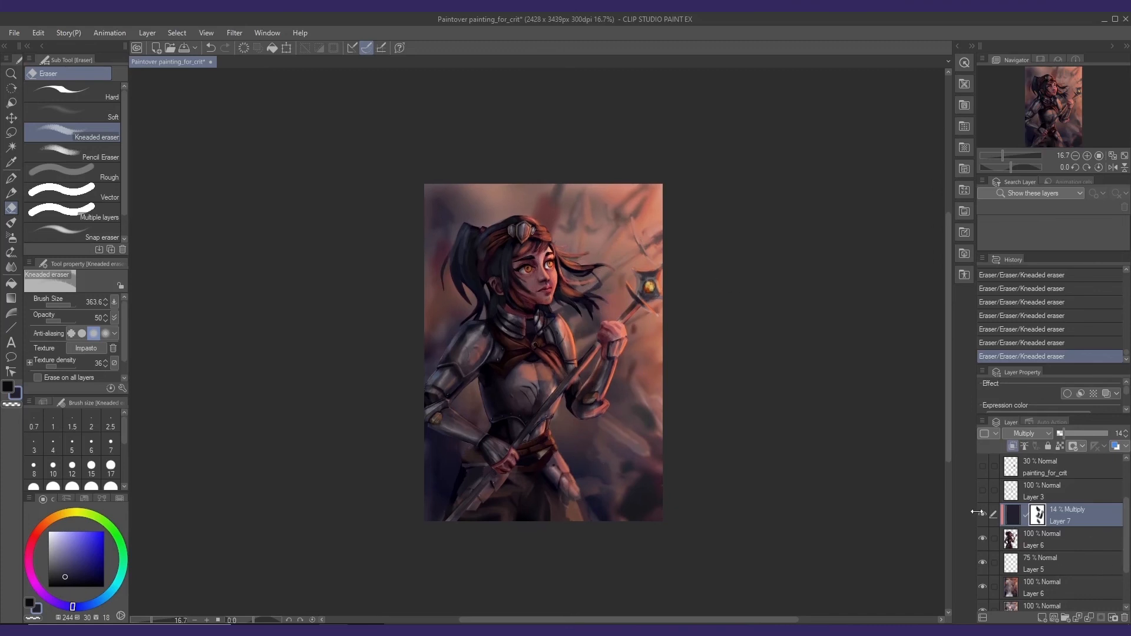
- Check values in greyscale while raising the Multiply layer's opacity to 23% and the haze layer's opacity to 83%
scroll(1027, 486, up, 3)
click(1068, 433)
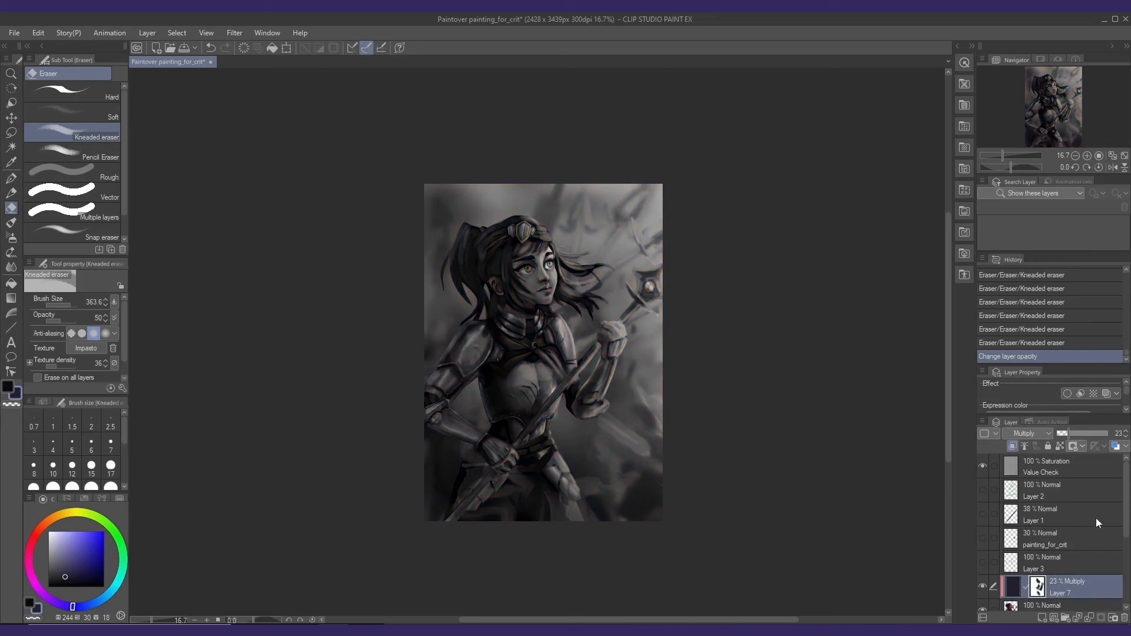
scroll(1096, 518, down, 2)
click(1060, 582)
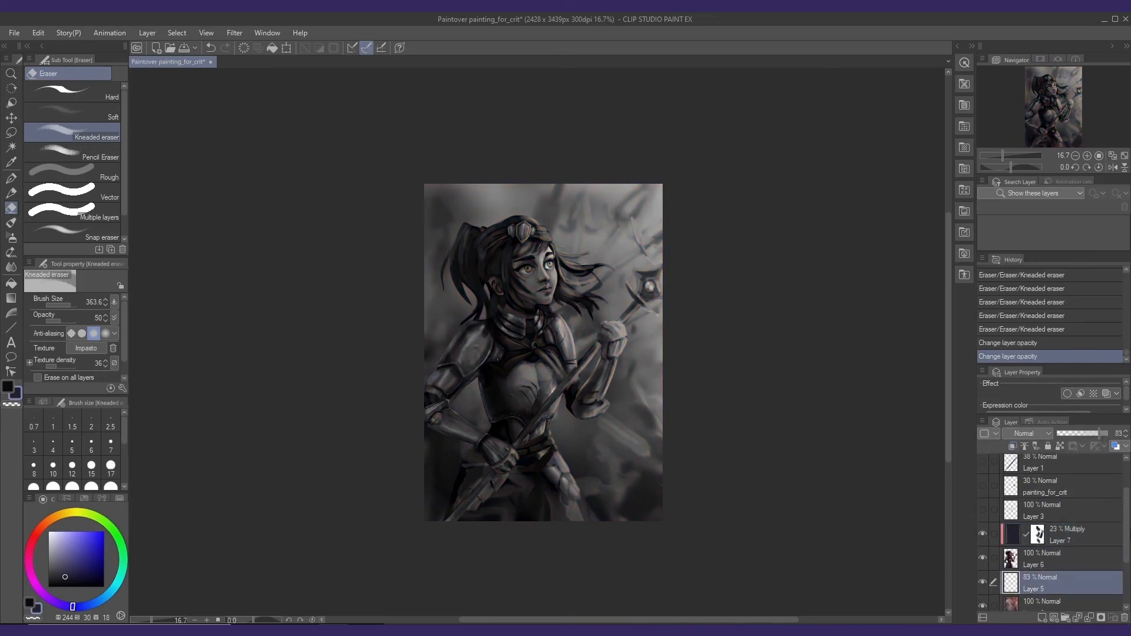
- Delete the hidden Layer 1, Layer 2, Layer 3 and 30% painting_for_crit layers
scroll(995, 468, up, 2)
mouse_move(1128, 493)
mouse_down()
mouse_move(1128, 556)
mouse_move(1128, 490)
mouse_up()
click(1110, 563)
shift+click(1103, 490)
click(1124, 617)
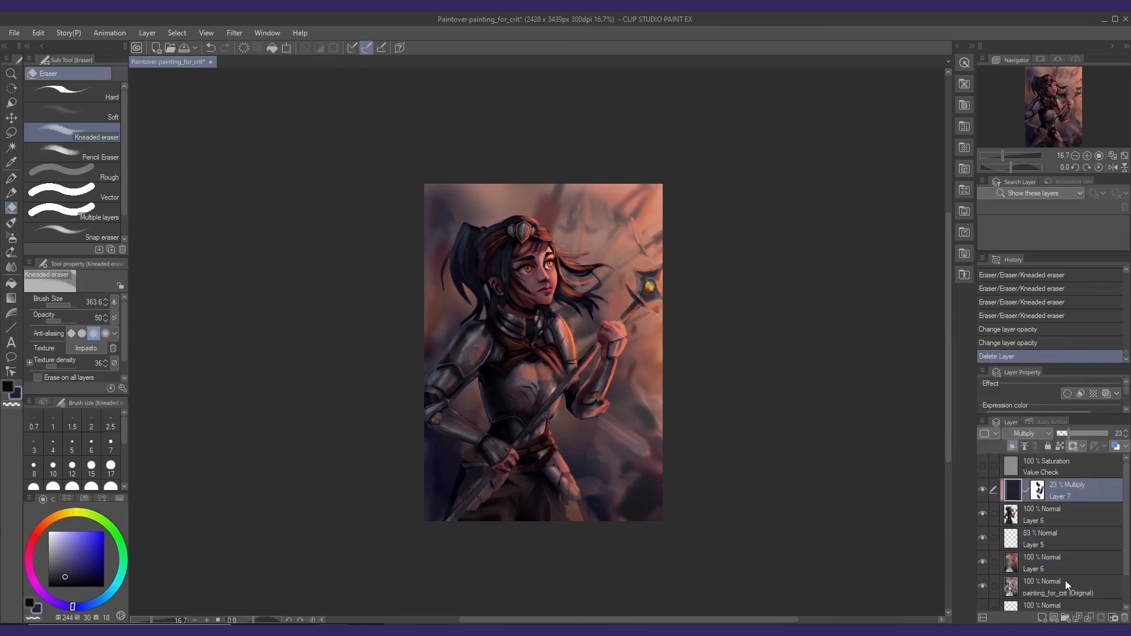
- Group the paintover layers in a new collapsed folder named Paintover and delete the unused Layer 4
click(1065, 617)
key(Return)
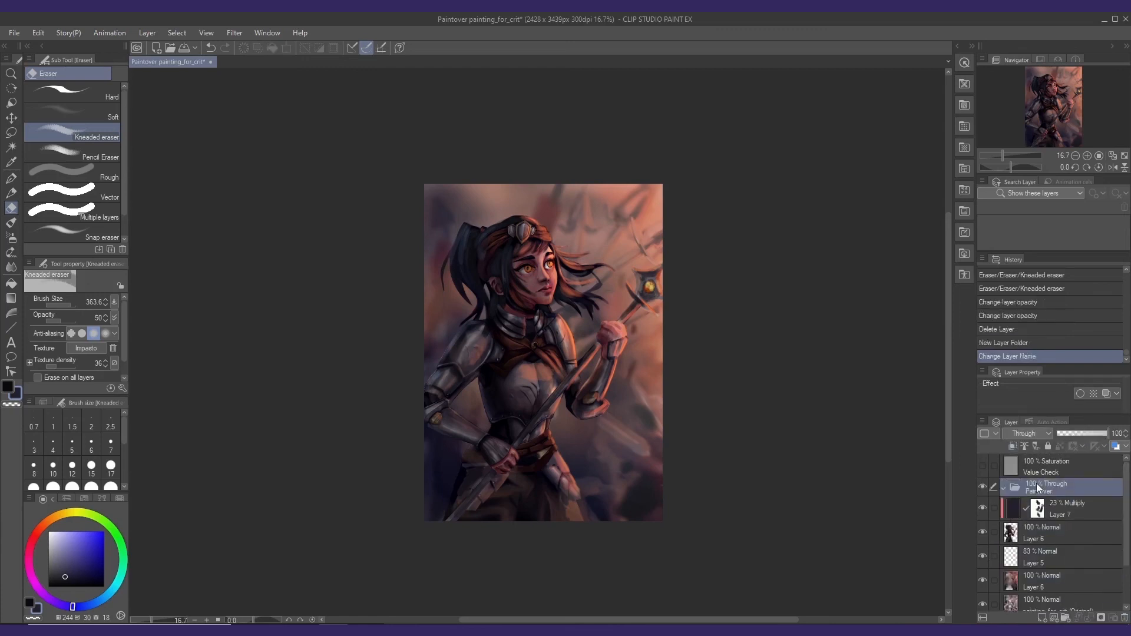
click(1060, 510)
scroll(1061, 556, down, 2)
shift+click(1061, 553)
drag(1128, 562, 1128, 518)
drag(1061, 521, 1051, 488)
click(1004, 487)
click(1041, 505)
click(1125, 617)
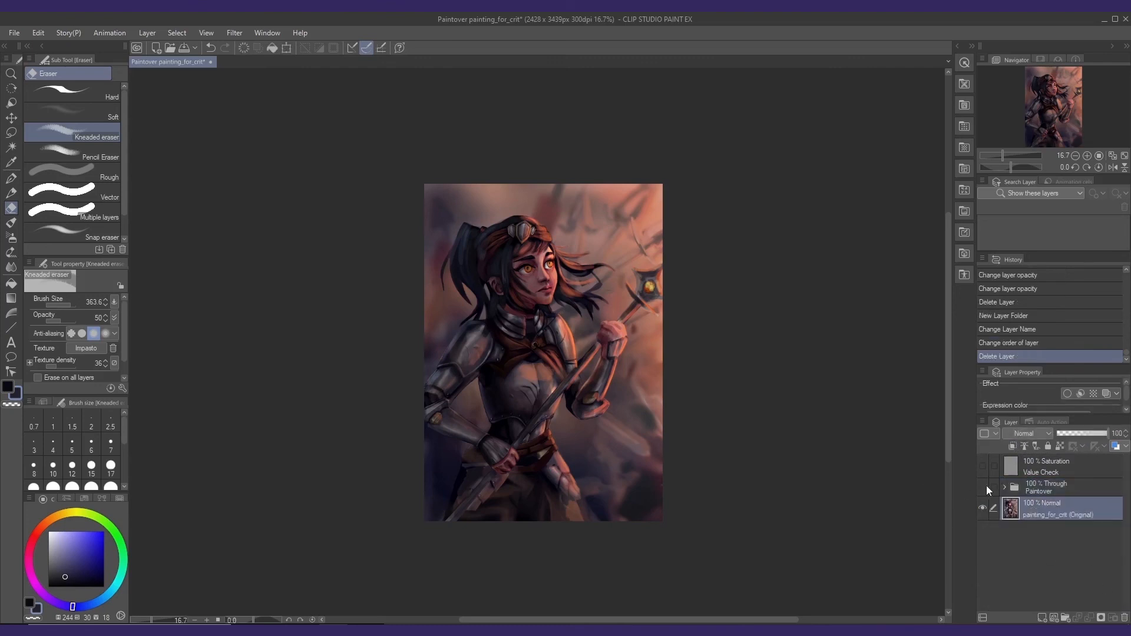
- Compare the painting before and after by toggling the visibility of the Paintover folder
click(985, 487)
click(985, 486)
click(985, 486)
click(985, 487)
- Add a raster layer at the top of the Paintover folder and airbrush a large orange glow over the background around the staff
click(1014, 488)
click(1077, 506)
click(1052, 617)
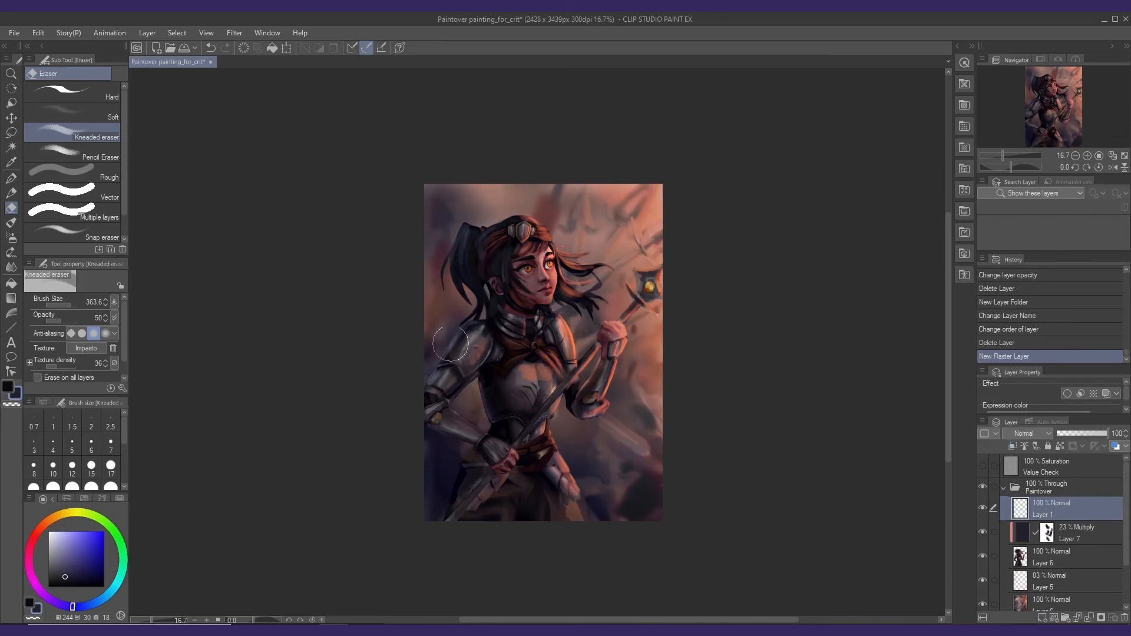
key(b)
drag(51, 521, 48, 522)
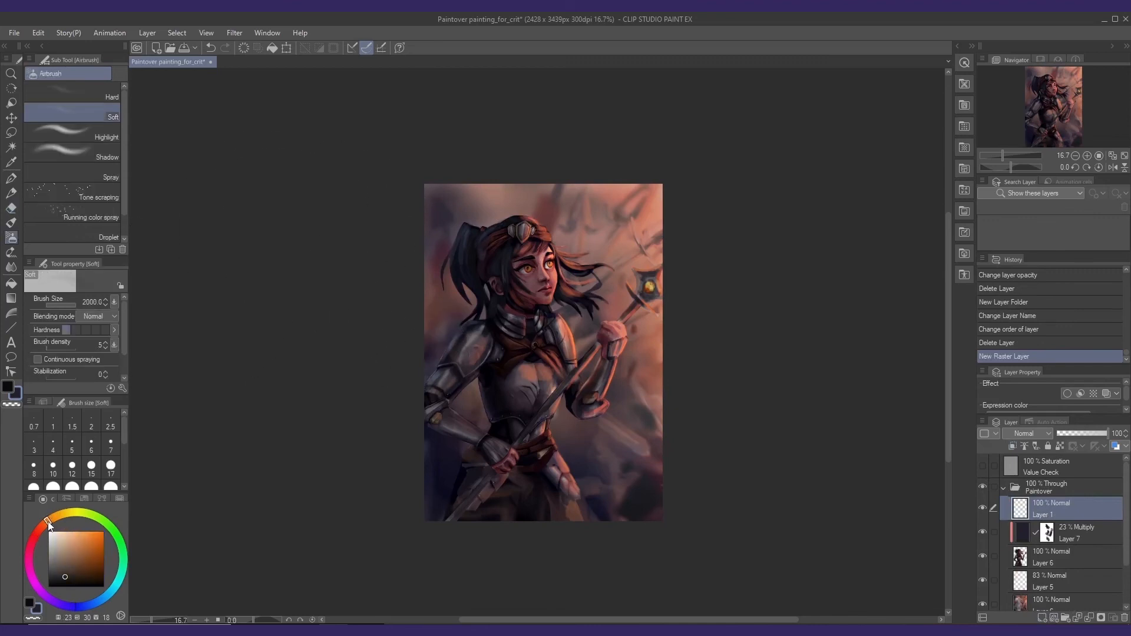
click(90, 532)
mouse_move(671, 322)
mouse_down()
mouse_move(623, 189)
mouse_move(526, 167)
mouse_move(626, 232)
mouse_move(669, 458)
mouse_move(631, 250)
mouse_move(575, 147)
mouse_move(532, 171)
mouse_move(638, 266)
mouse_up()
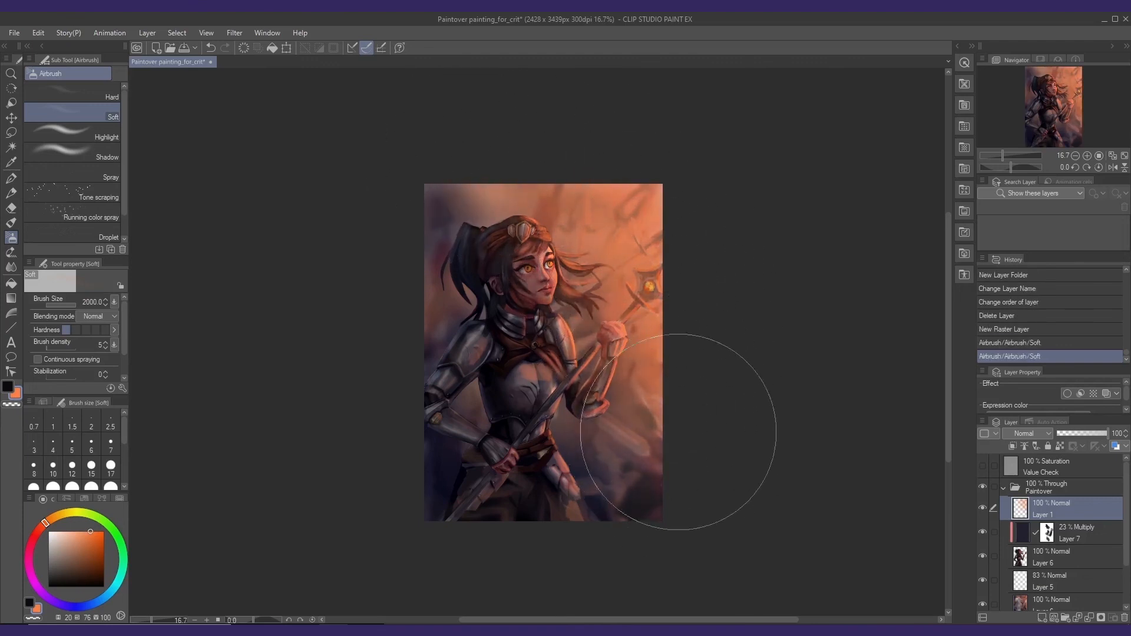
- Set the orange glow layer's blending mode to Overlay and its opacity to 43%
click(1026, 434)
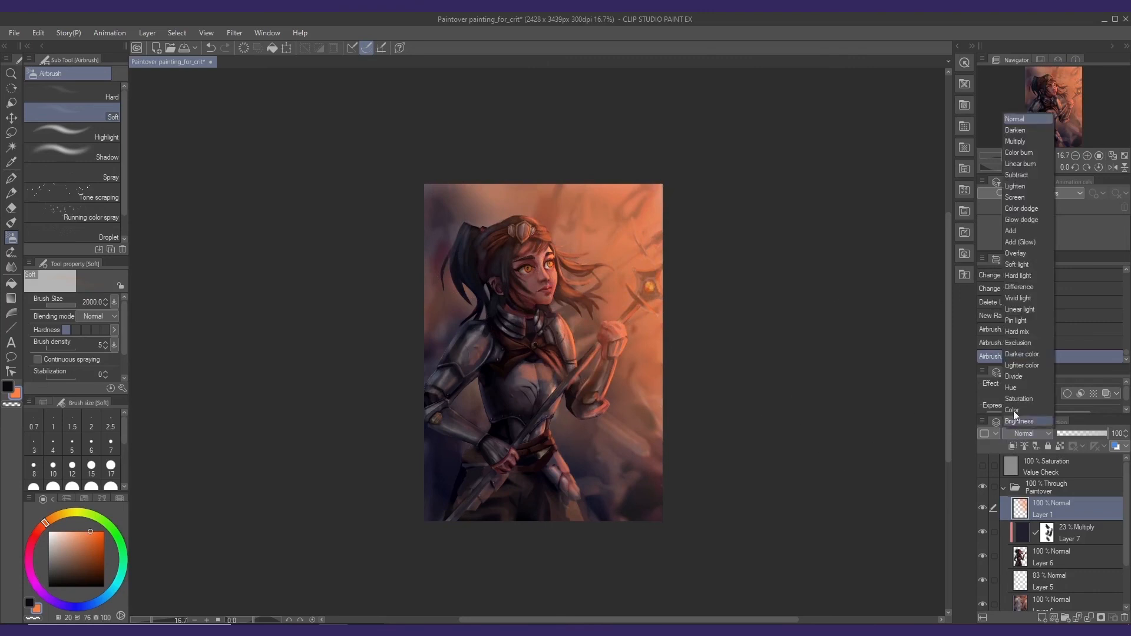
click(1016, 253)
click(1084, 433)
- On a new layer, airbrush pale yellow-orange light into the painting's upper-right corner, reducing the Soft airbrush to 1313.1
click(1041, 617)
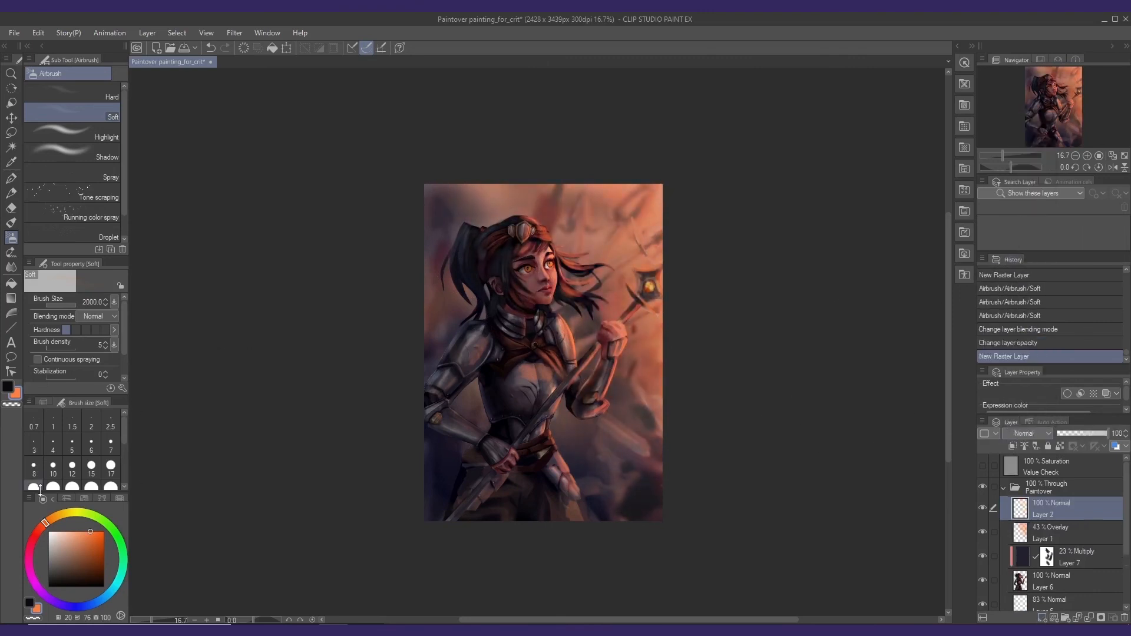
click(57, 516)
click(59, 531)
mouse_move(659, 195)
mouse_down()
mouse_move(635, 214)
mouse_move(665, 171)
mouse_move(674, 193)
mouse_move(663, 164)
mouse_move(673, 170)
mouse_up()
key(bracketleft)
click(66, 532)
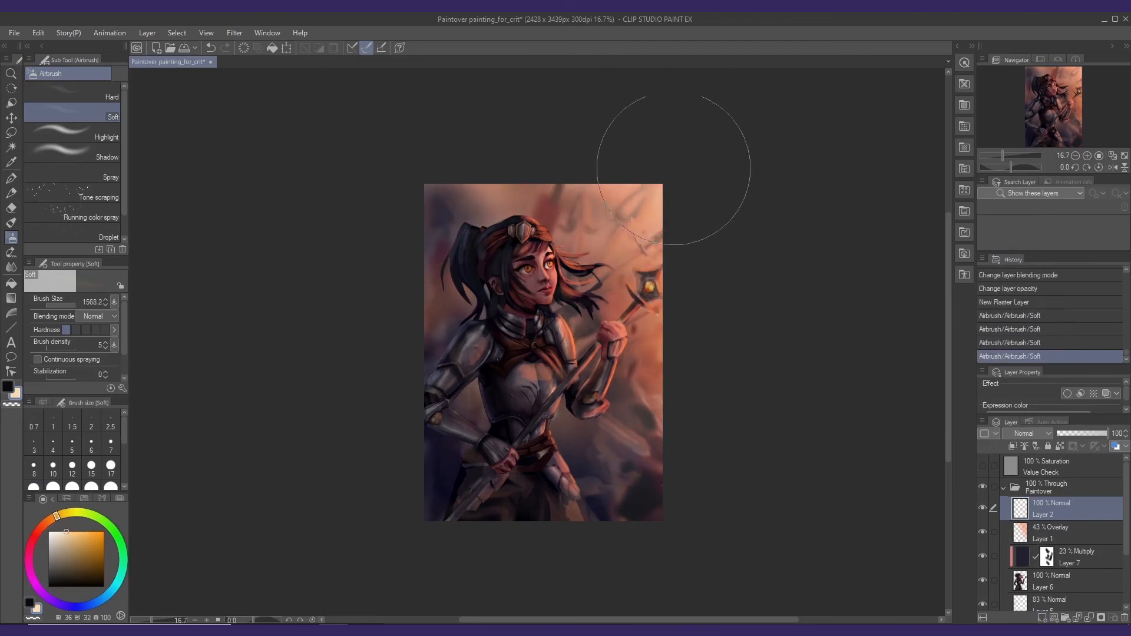
click(673, 170)
drag(58, 517, 59, 517)
key(bracketleft)
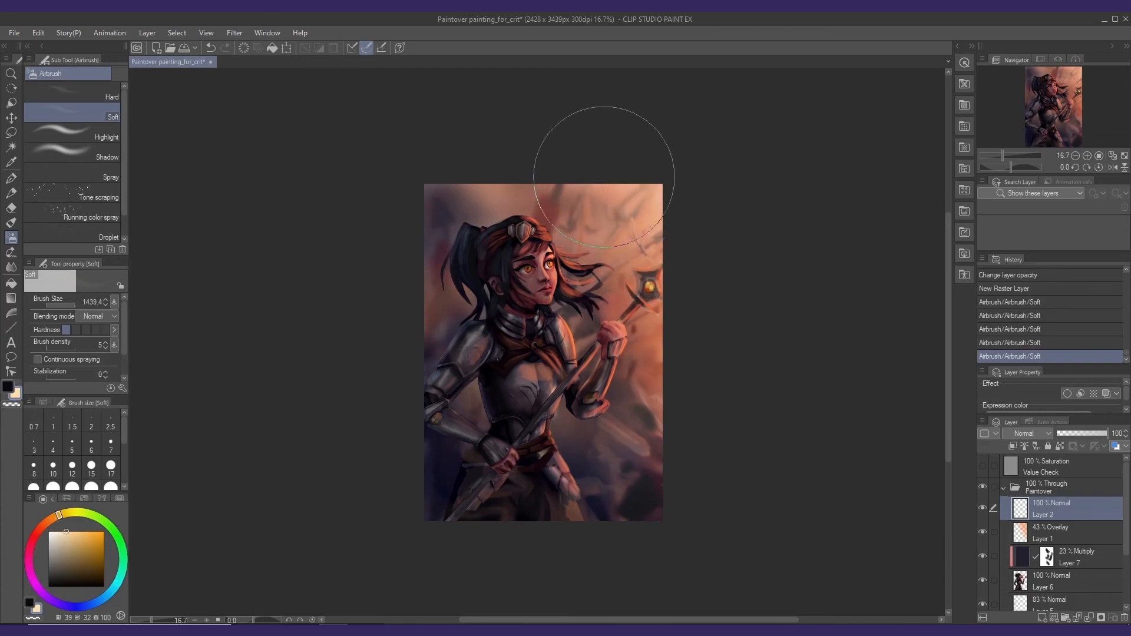
drag(652, 222, 701, 193)
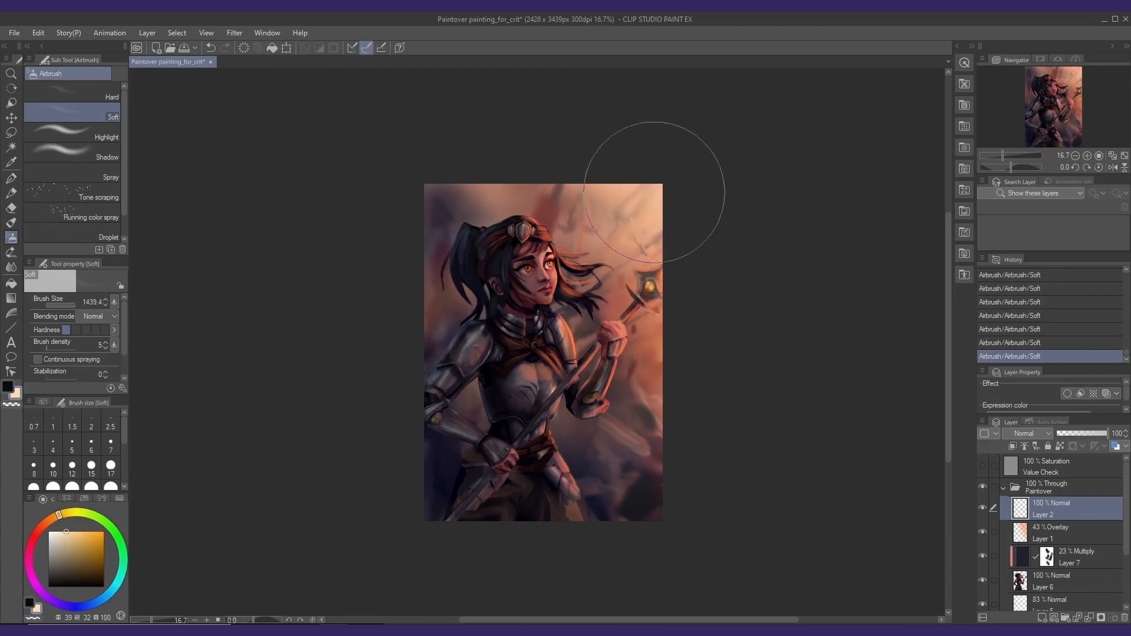
key(bracketleft)
drag(606, 118, 598, 106)
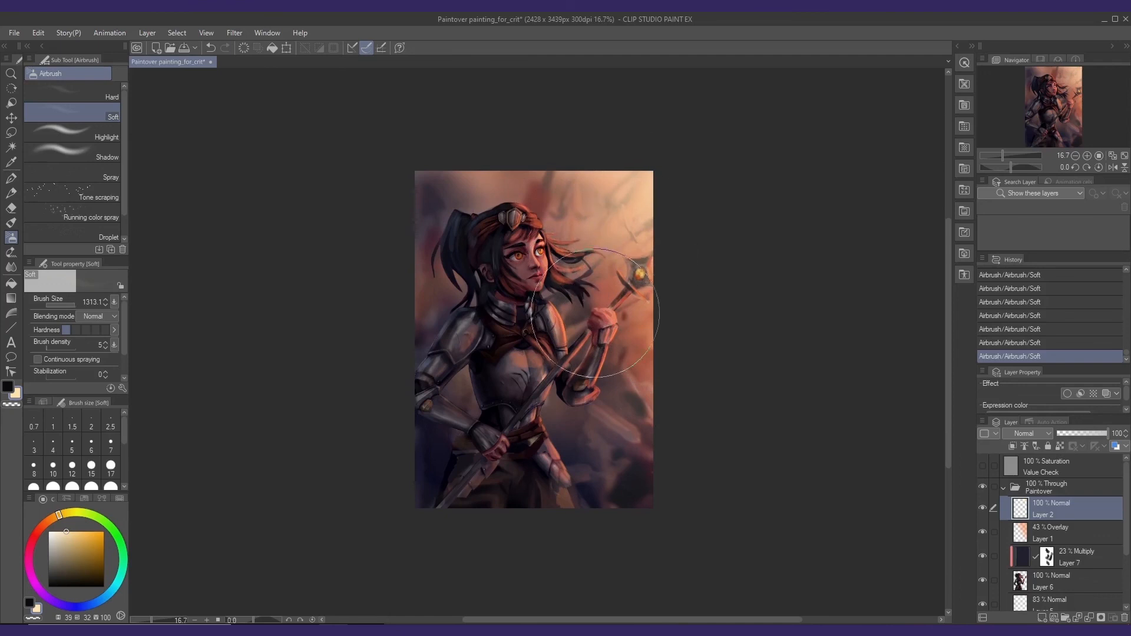
- Add a new layer and make Polyline selections of diagonal light-ray bands running from the painting's upper-right area across the figure
click(1044, 618)
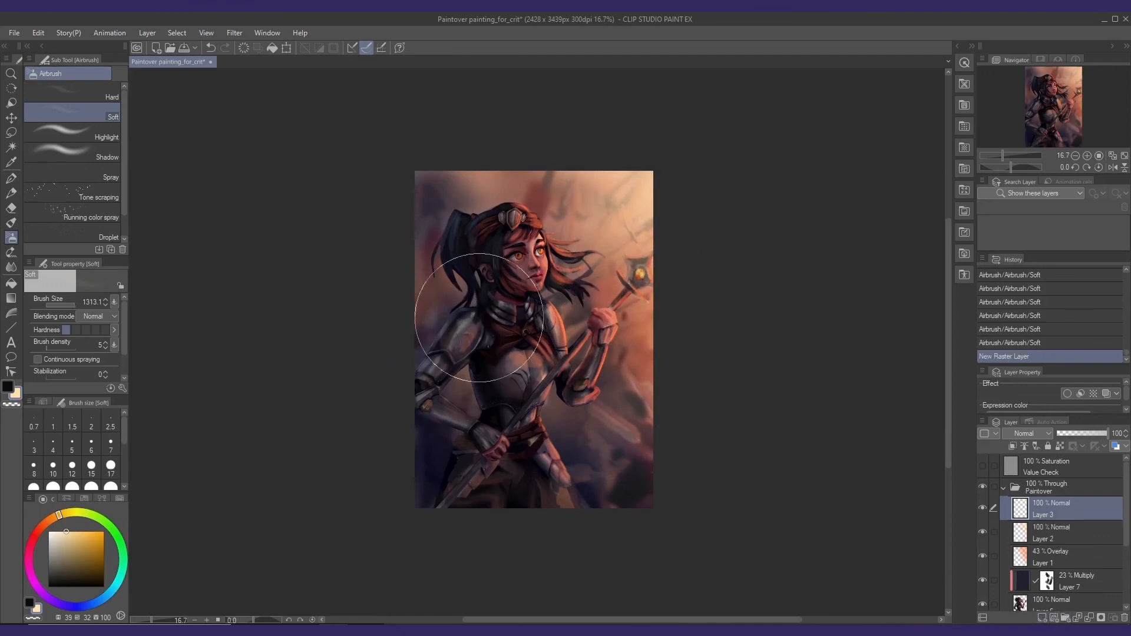
key(o)
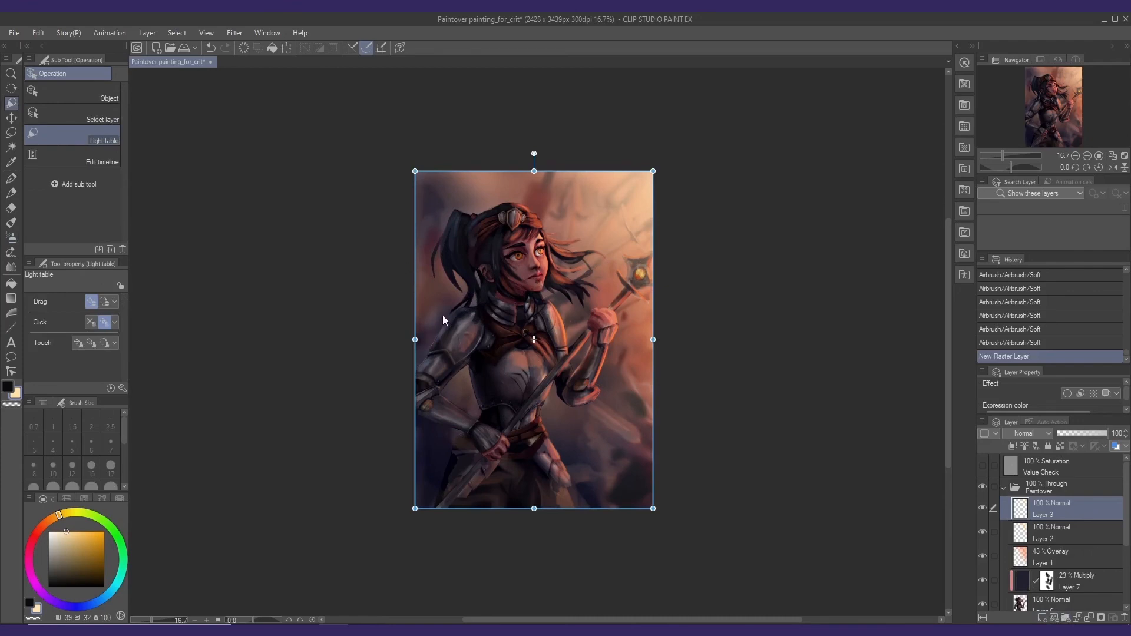
key(o)
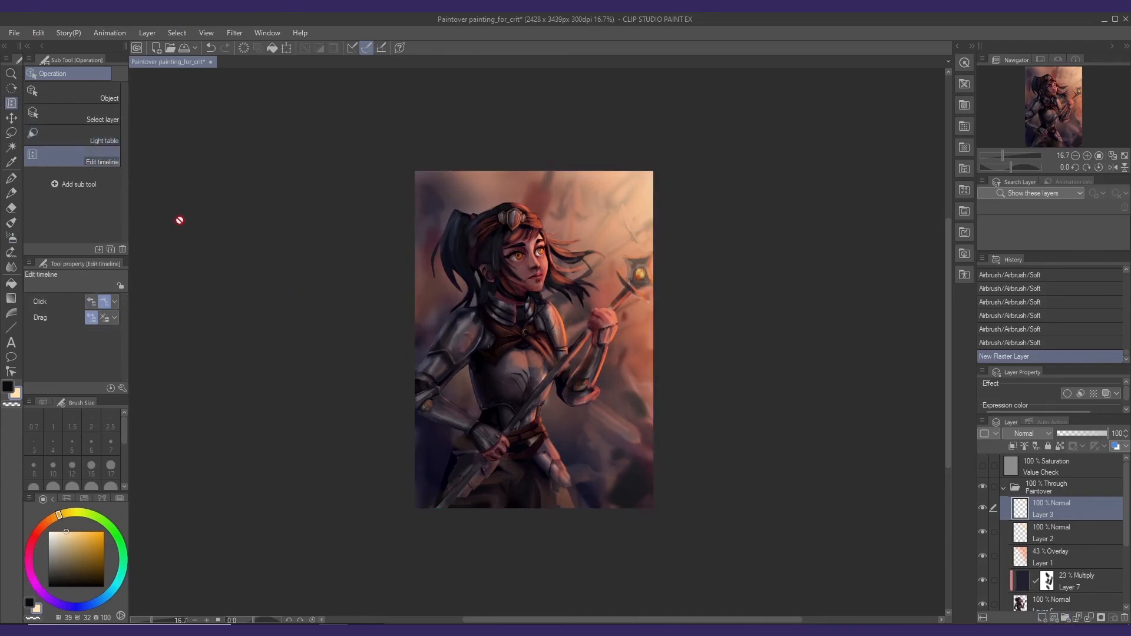
key(o)
key(m)
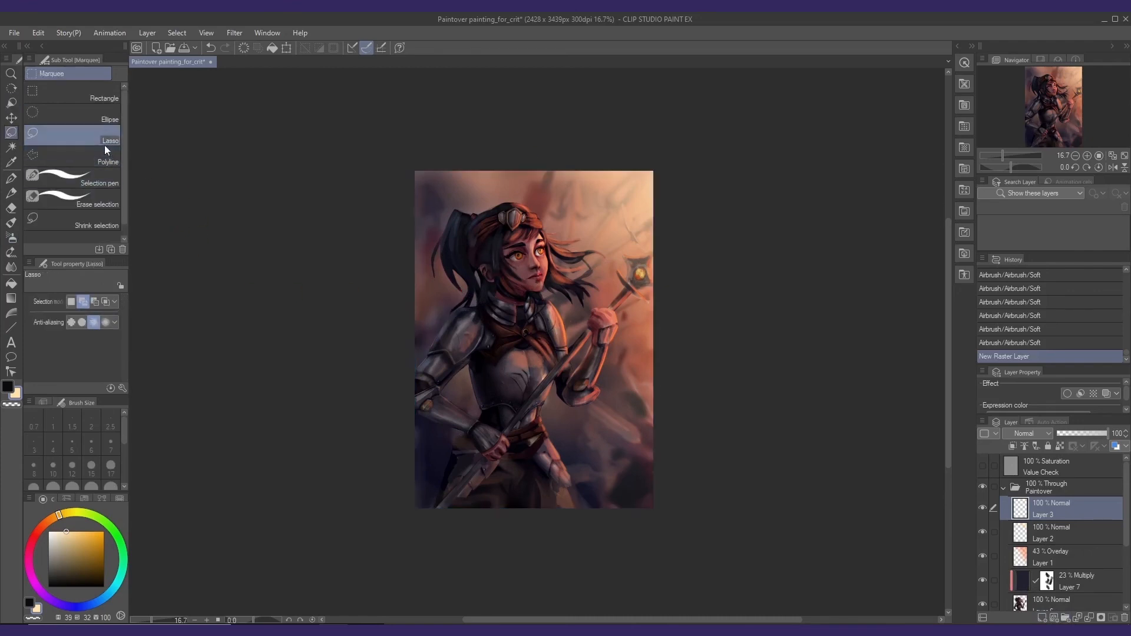
click(96, 156)
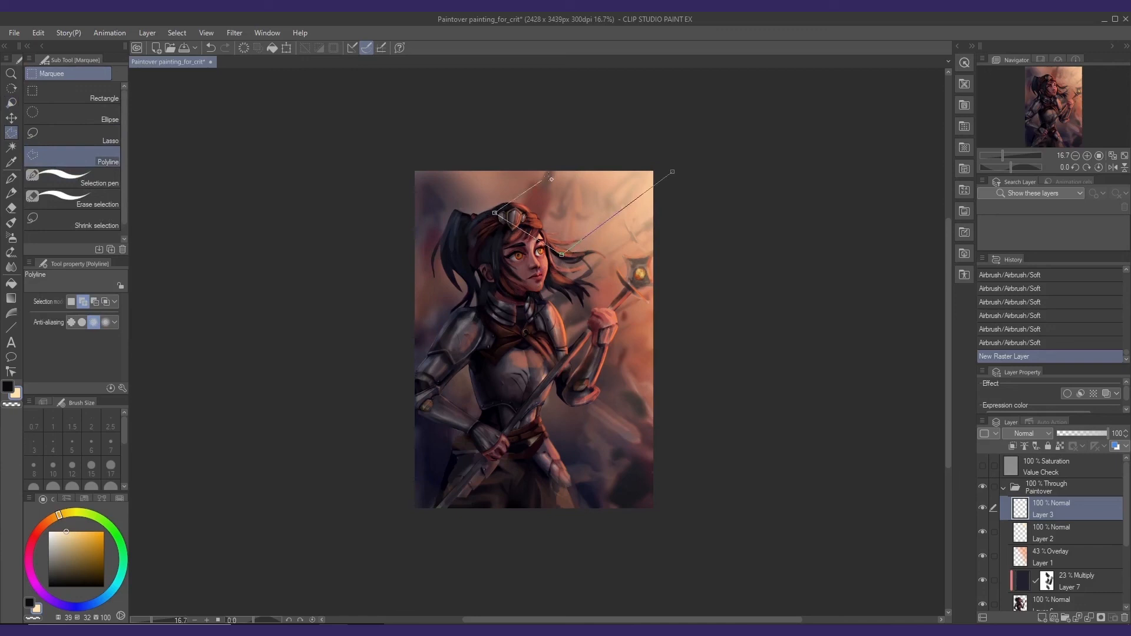
double_click(678, 172)
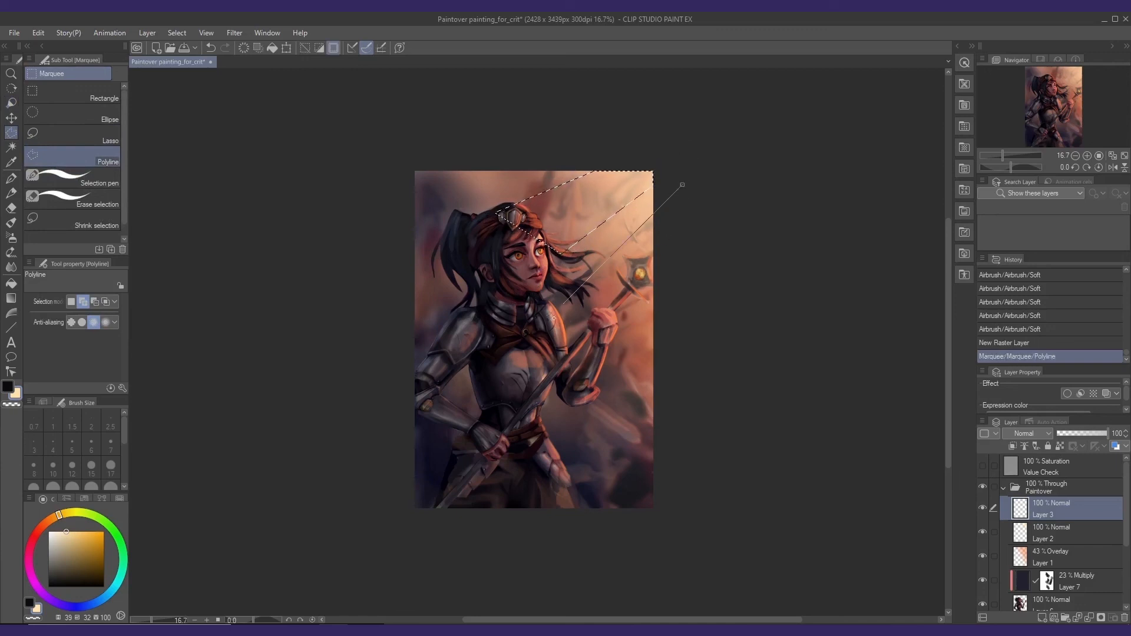
double_click(695, 198)
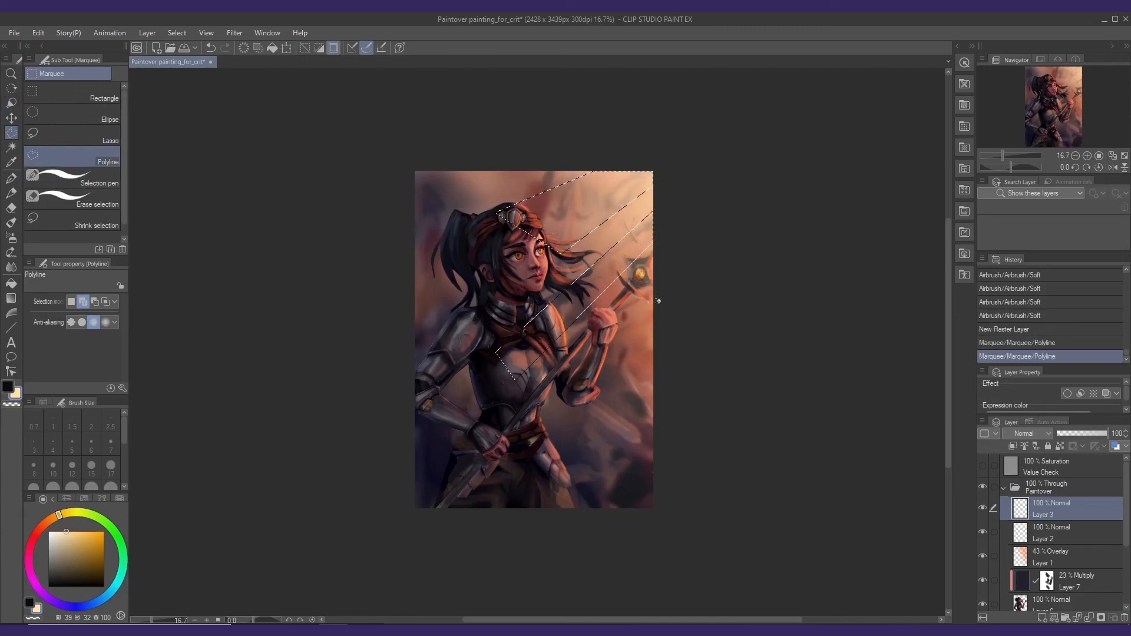
click(518, 474)
double_click(696, 314)
click(398, 251)
click(400, 221)
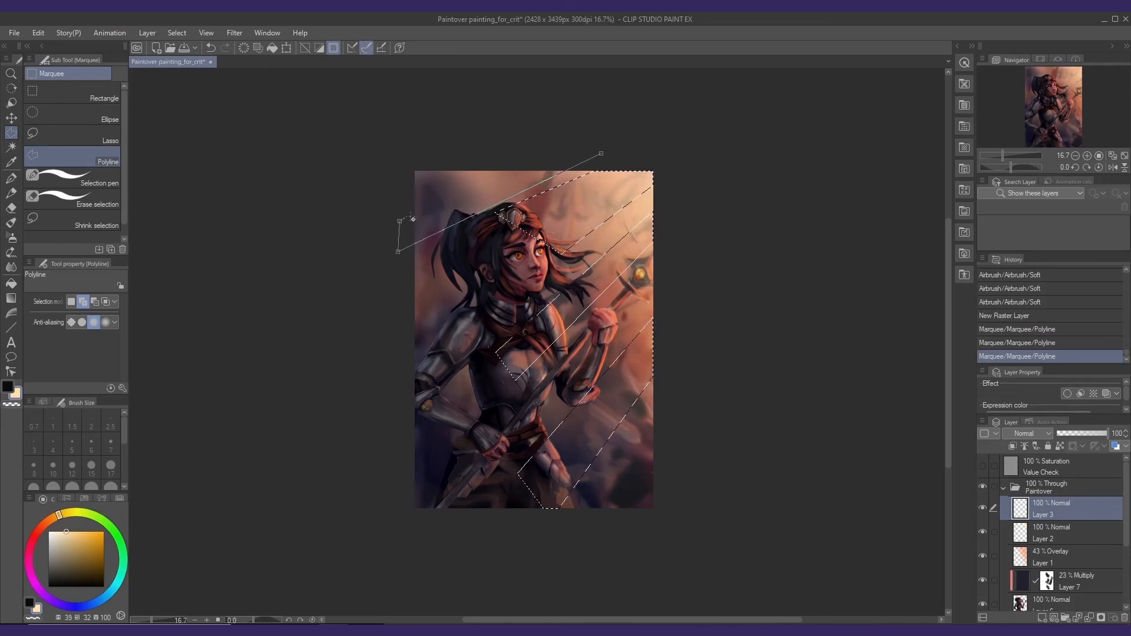
click(601, 152)
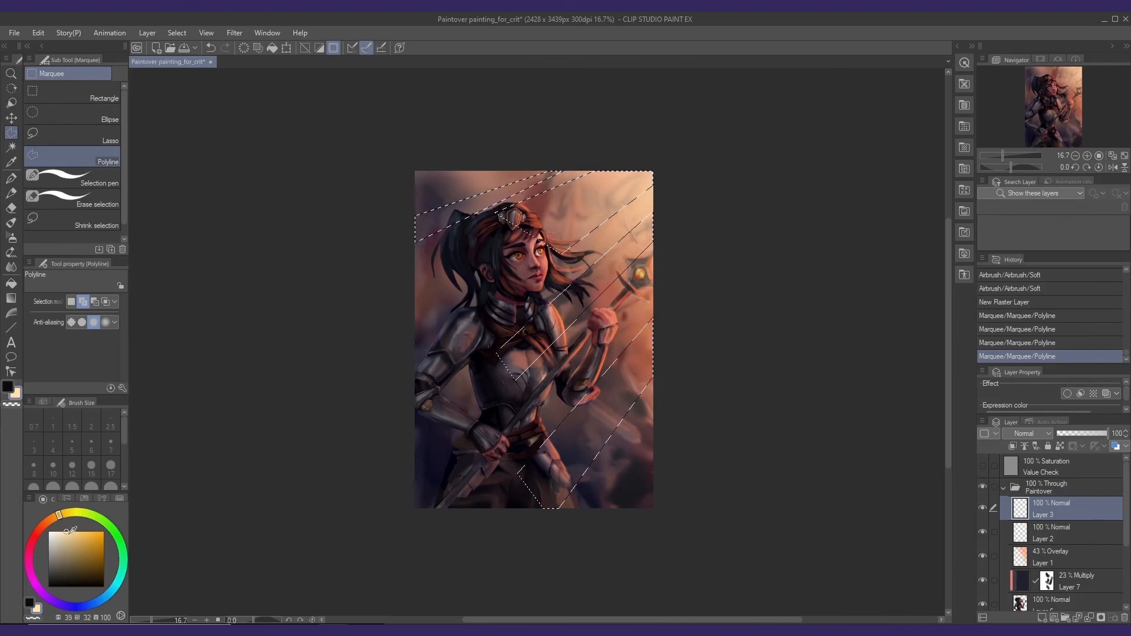
- Fill the ray selections with a near-white cream using the Soft airbrush at 1936.8, and deselect
drag(65, 533, 56, 529)
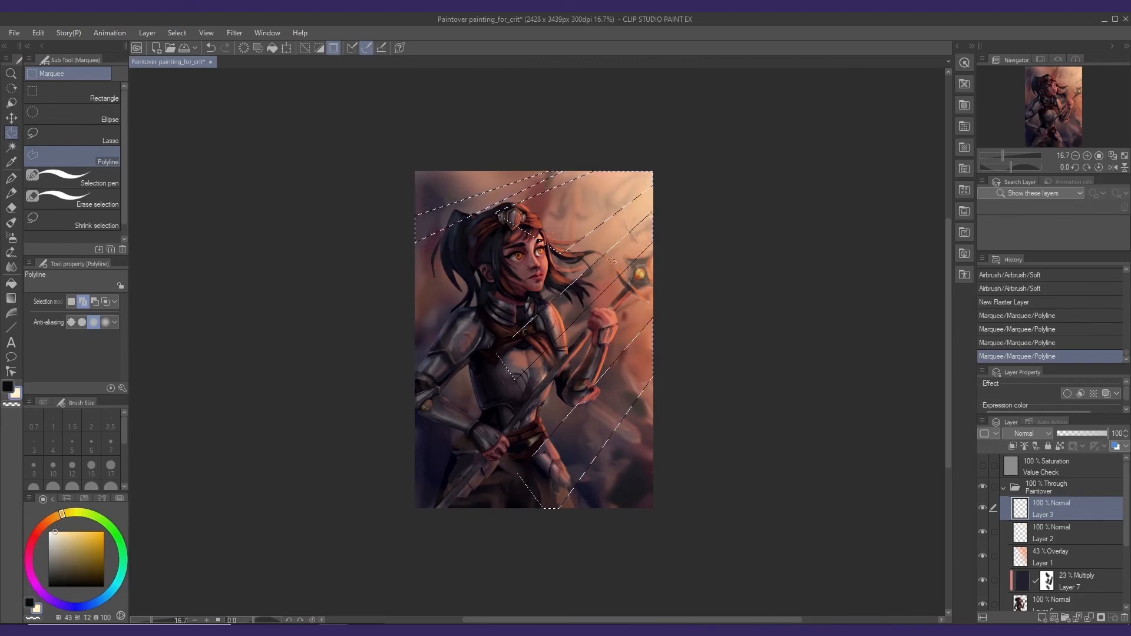
key(b)
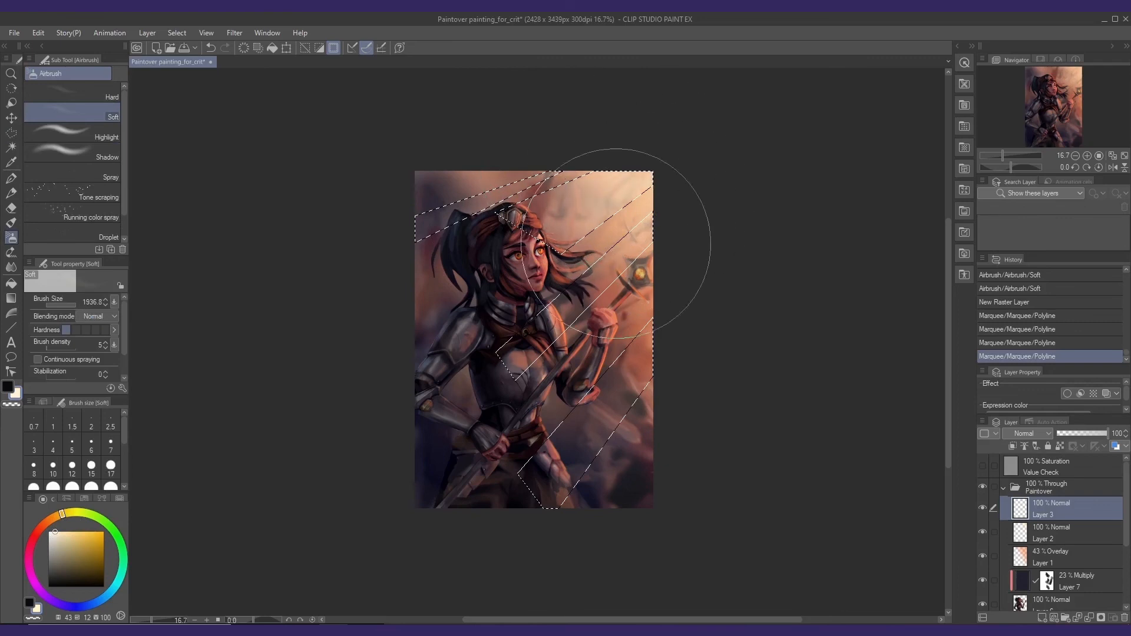
mouse_move(615, 243)
mouse_down()
mouse_move(578, 328)
mouse_move(631, 171)
mouse_move(518, 171)
mouse_move(680, 200)
mouse_move(669, 353)
mouse_move(593, 45)
mouse_up()
key(ctrl+d)
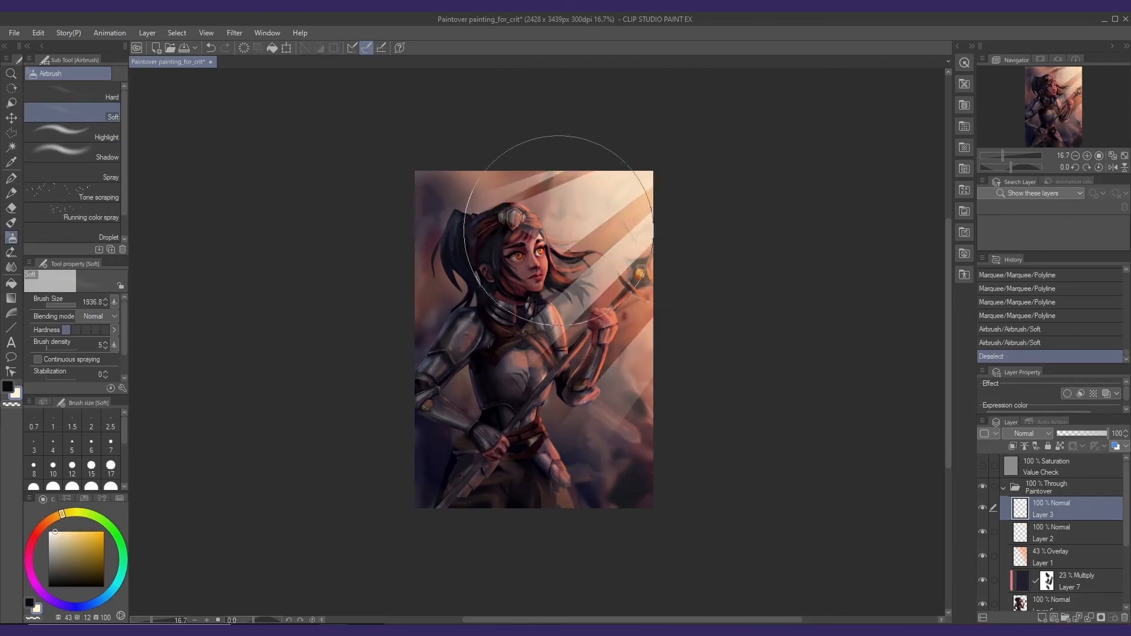
- Soften the light rays over the hair, chest and upper background with the Blend tool, reducing its size to 345.6
click(11, 266)
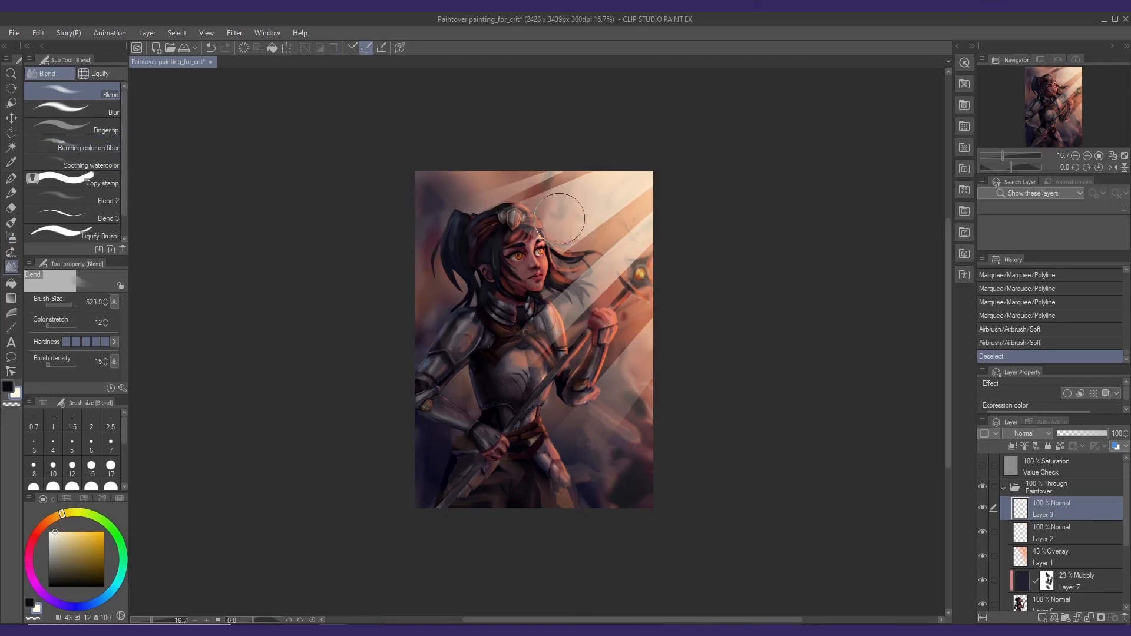
mouse_move(558, 218)
mouse_down()
mouse_move(518, 227)
mouse_move(556, 209)
mouse_move(530, 253)
mouse_move(554, 238)
mouse_move(552, 254)
mouse_up()
ctrl+alt+drag(472, 239, 453, 240)
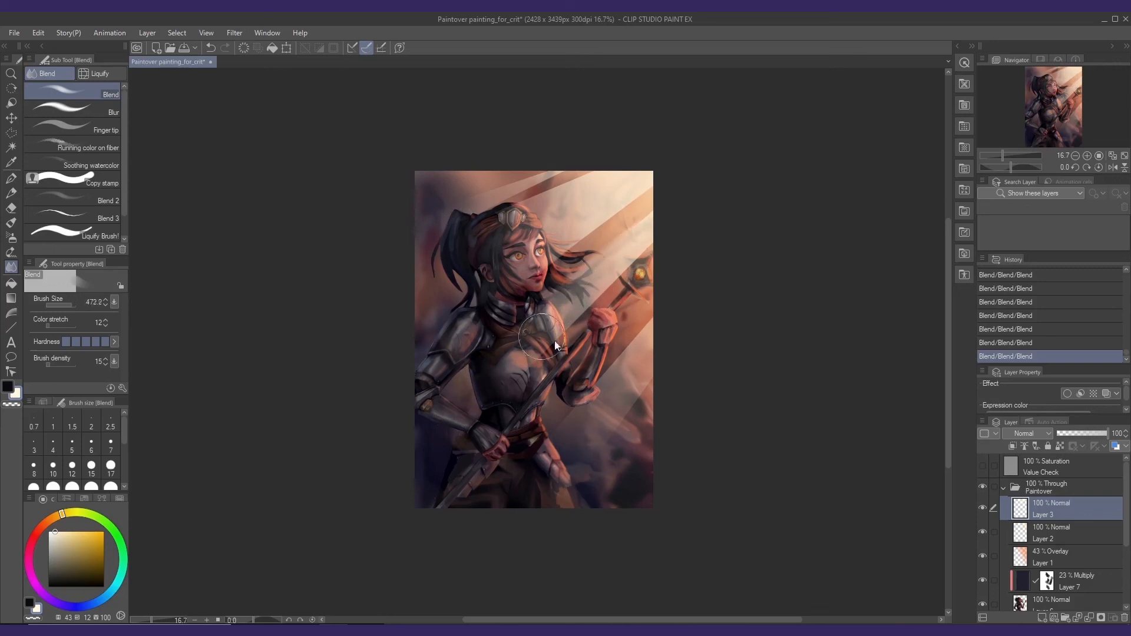
drag(519, 397, 618, 282)
mouse_move(557, 354)
mouse_down()
mouse_move(680, 200)
mouse_move(479, 327)
mouse_up()
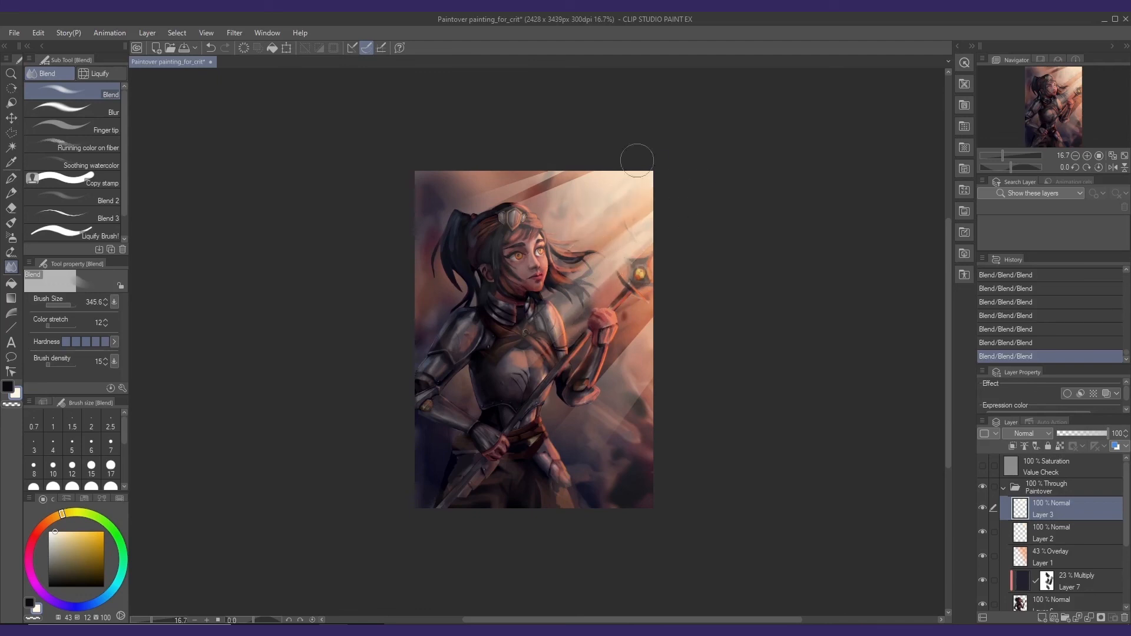
mouse_move(589, 174)
mouse_down()
mouse_move(471, 243)
mouse_move(624, 140)
mouse_up()
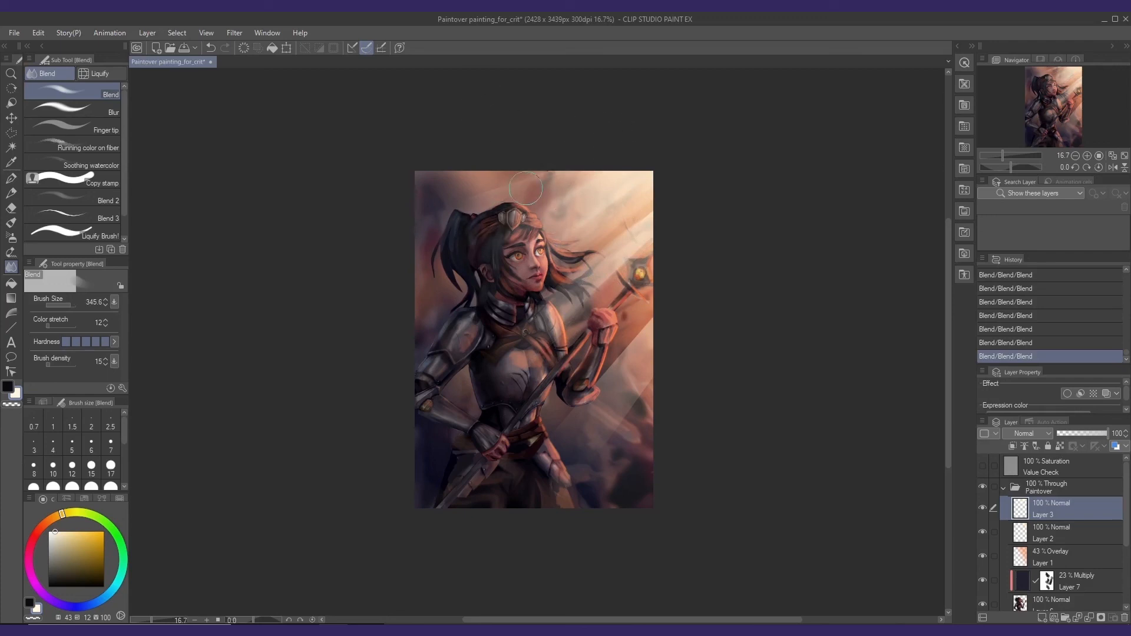
- Paint a thin ray above the headband with the Mapping pen at 165.7 and blend it into the background
key(k)
key(p)
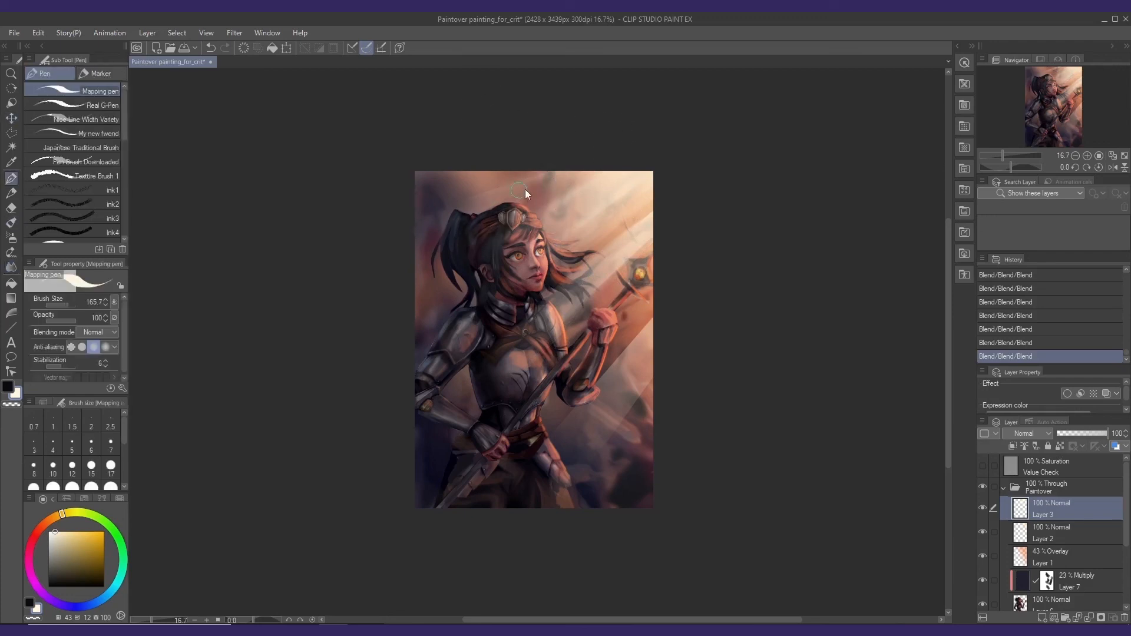
mouse_move(488, 200)
mouse_down()
mouse_move(551, 172)
mouse_move(491, 197)
mouse_up()
key(j)
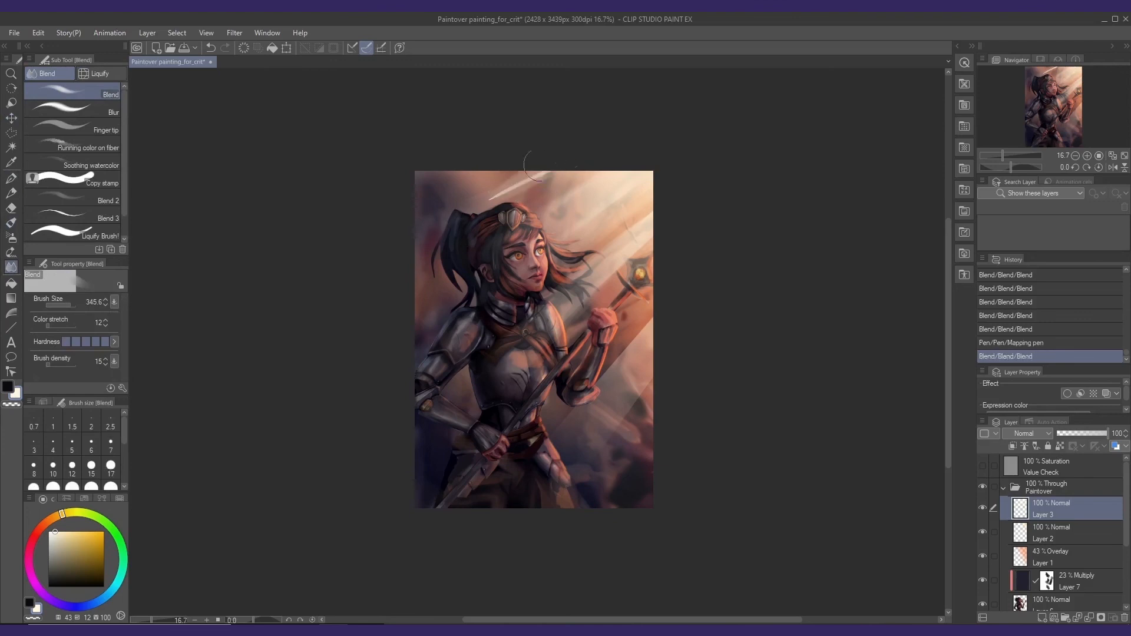
mouse_move(525, 161)
mouse_down()
mouse_move(420, 246)
mouse_move(483, 200)
mouse_up()
drag(545, 168, 491, 197)
drag(495, 195, 521, 175)
- Soften the rays below the staff head and across the lower background with the Blend and Blur tools
drag(665, 315, 533, 463)
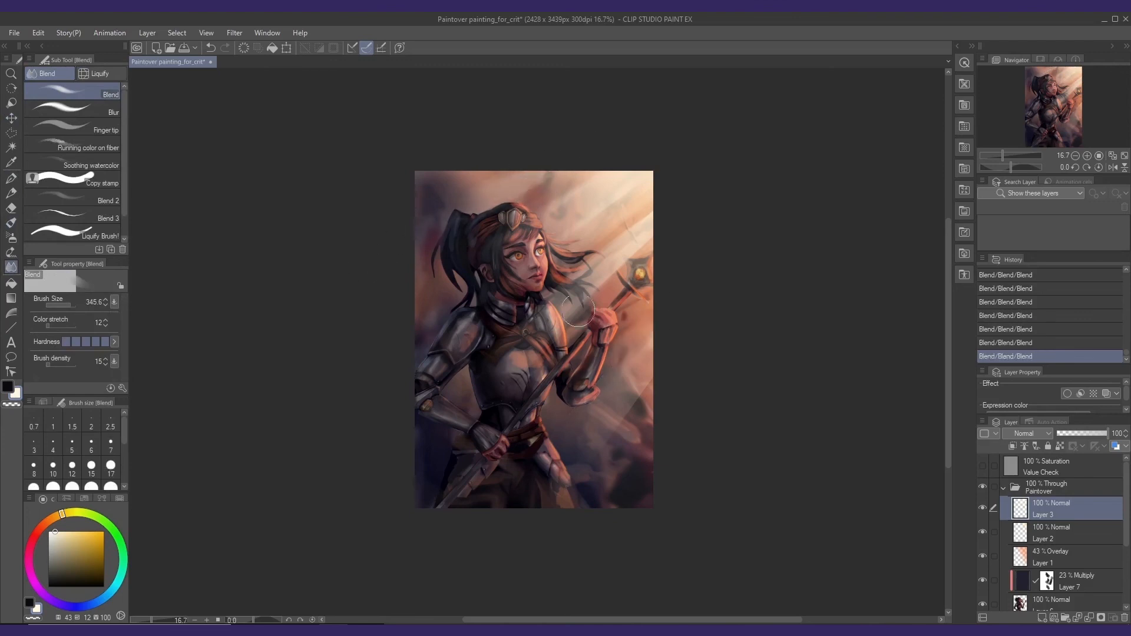
click(50, 107)
drag(654, 377, 661, 327)
drag(661, 327, 589, 407)
drag(663, 389, 638, 245)
mouse_move(638, 245)
mouse_down()
mouse_move(554, 330)
mouse_move(564, 347)
mouse_move(495, 409)
mouse_up()
- Airbrush more cream light near the upper-right corner and blend it around the face and loose hair with a smaller brush
click(81, 94)
key(b)
mouse_move(648, 162)
mouse_down()
mouse_move(649, 240)
mouse_move(637, 223)
mouse_up()
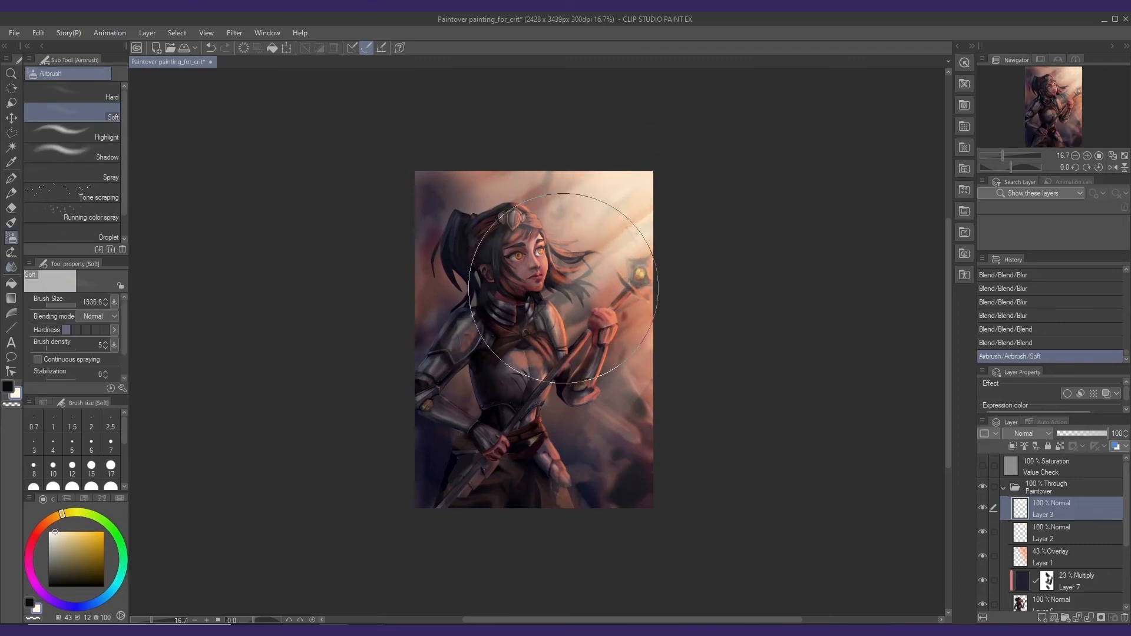
key(j)
drag(523, 287, 572, 236)
drag(560, 259, 592, 221)
mouse_move(568, 251)
mouse_down()
mouse_move(599, 217)
mouse_move(564, 224)
mouse_up()
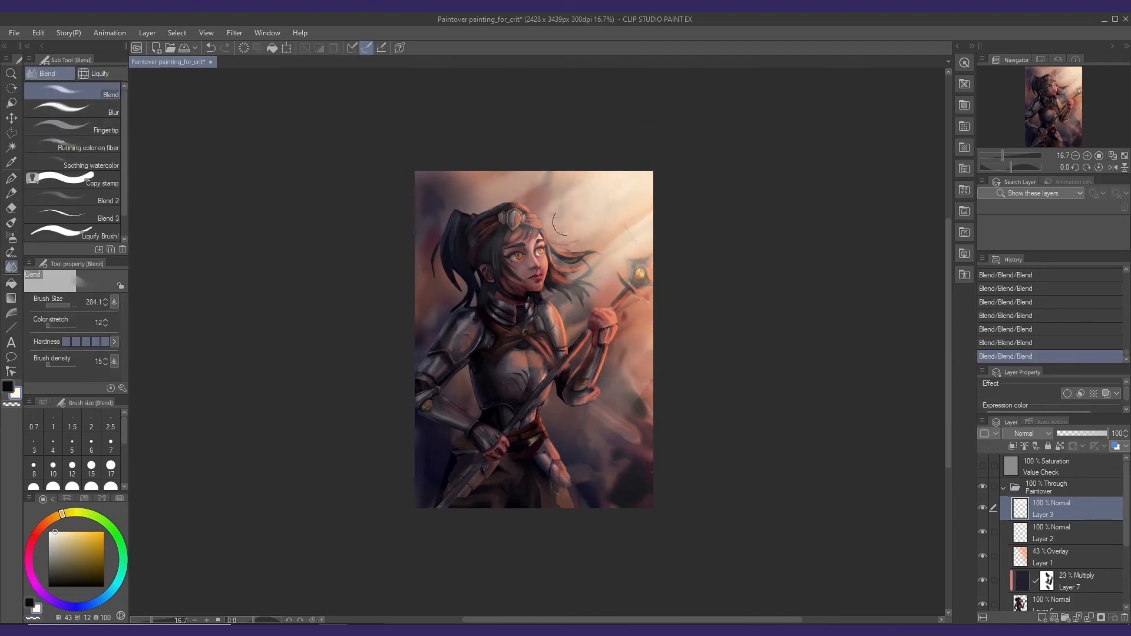
- Airbrush soft diagonal streaks of cream light through the background above the head and staff
key(b)
drag(524, 183, 487, 207)
drag(613, 168, 527, 192)
drag(624, 183, 565, 221)
drag(645, 194, 606, 247)
drag(579, 177, 557, 218)
- Erase the pale haze over the face, ponytail and chest with the Soft eraser, and undo an unwanted stroke
key(e)
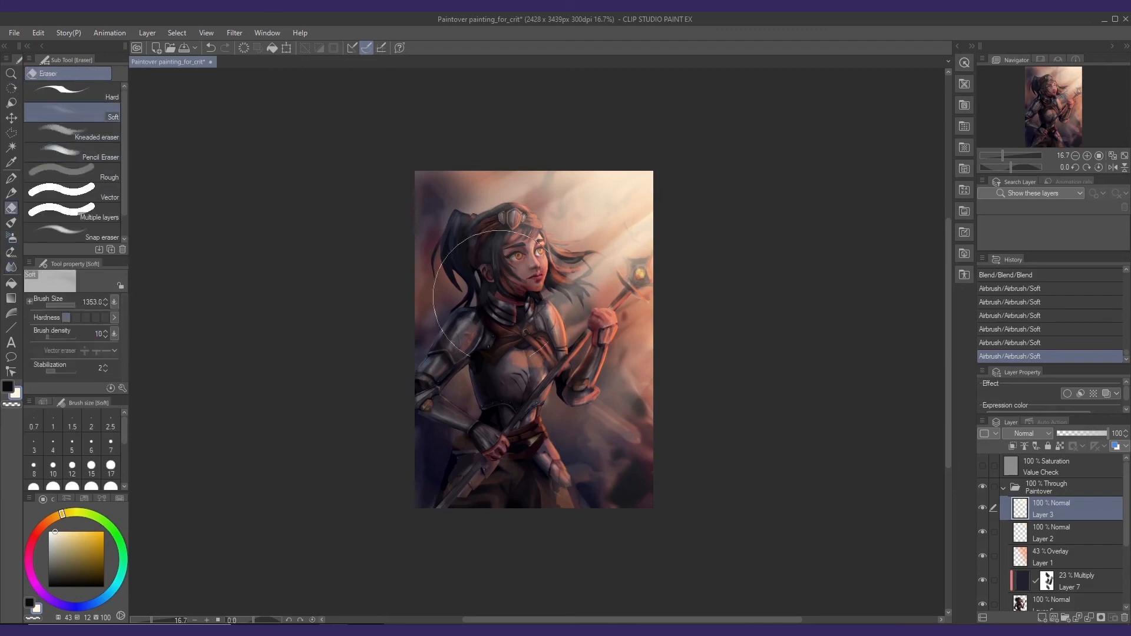
mouse_move(528, 313)
mouse_down()
mouse_move(543, 210)
mouse_move(476, 249)
mouse_up()
key(b)
key(ctrl+z)
- Airbrush narrower rays by the ponytail and staff head, and diagonally across the lower background at size 458.9
drag(437, 299, 488, 246)
drag(655, 244, 598, 288)
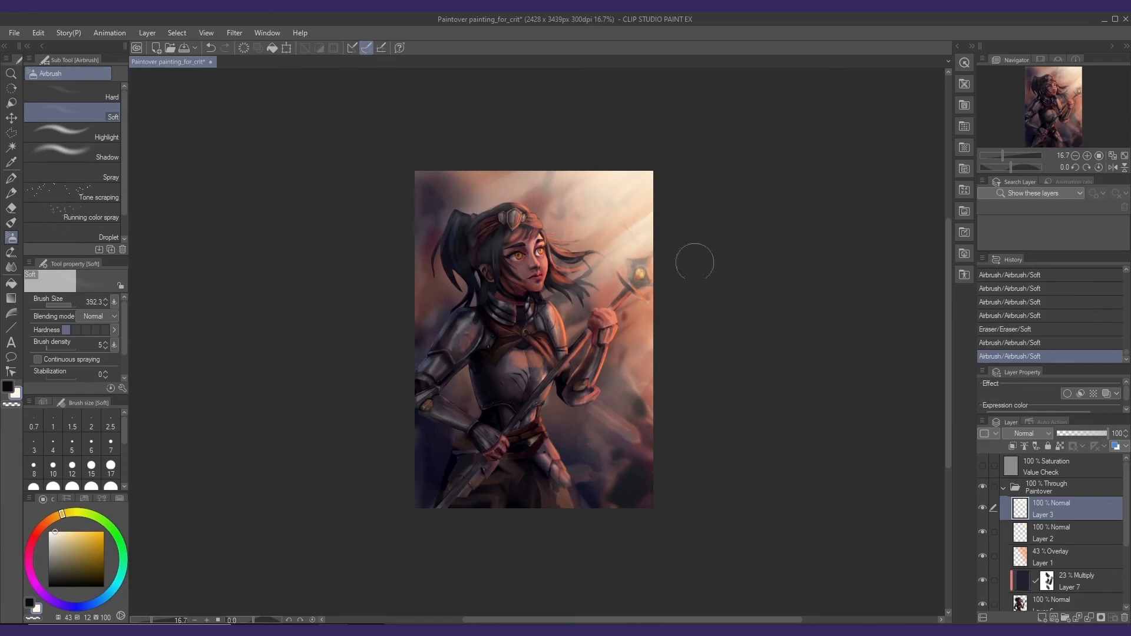
key(])
drag(669, 312, 536, 445)
drag(632, 351, 530, 459)
- Set the light-ray layer's opacity to 72% and add a new raster layer above it
scroll(375, 356, right, 1)
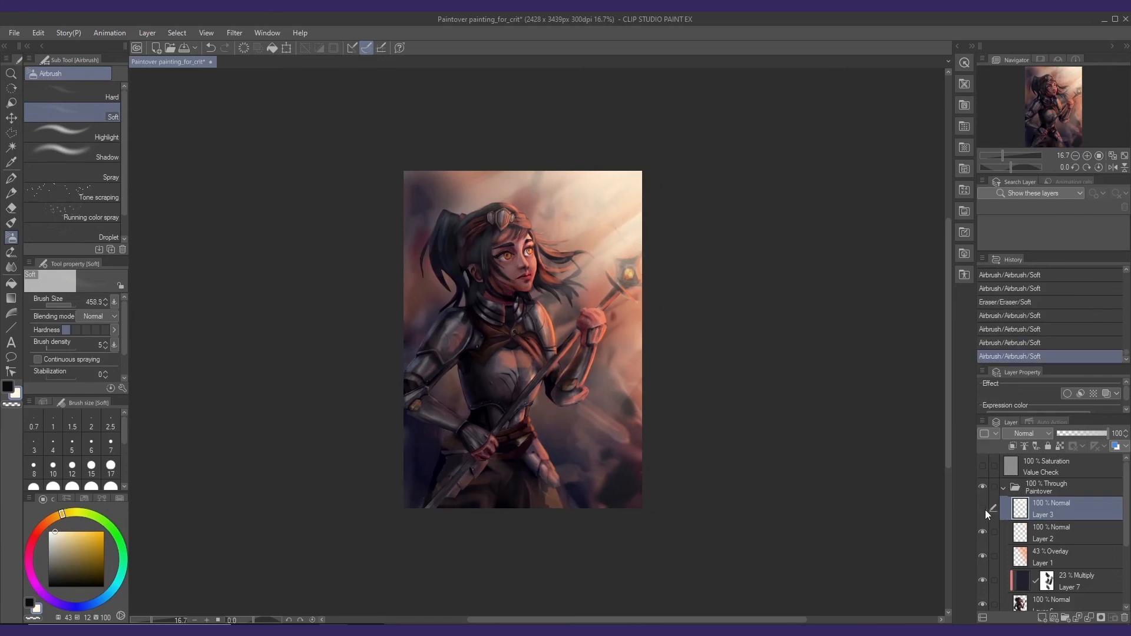
drag(1107, 433, 1084, 433)
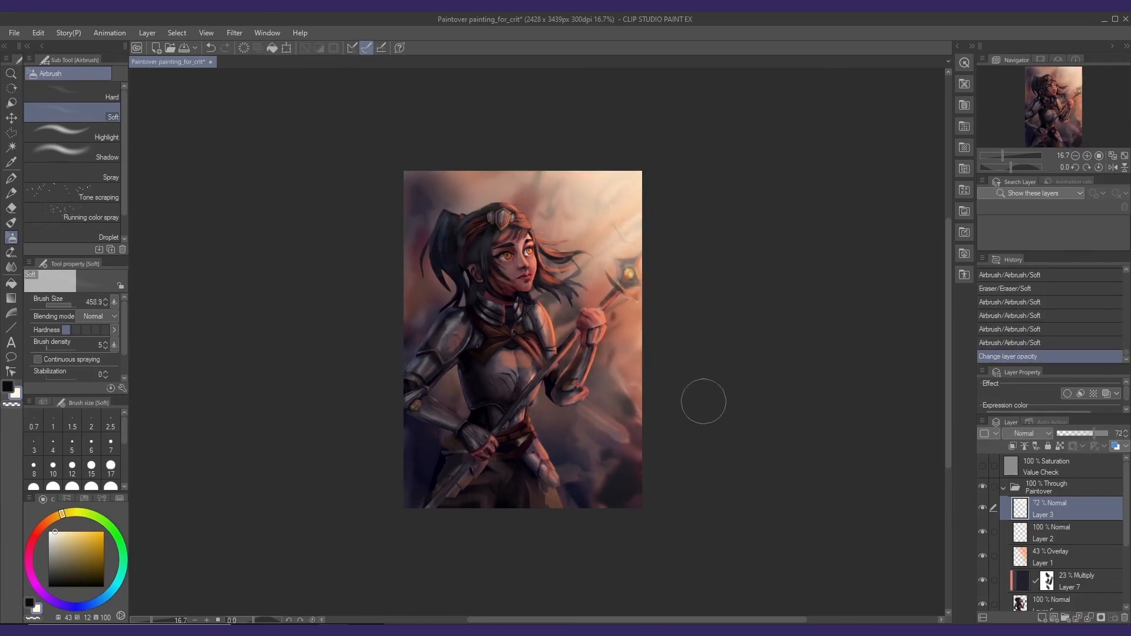
drag(703, 401, 693, 394)
key(ctrl+shift+n)
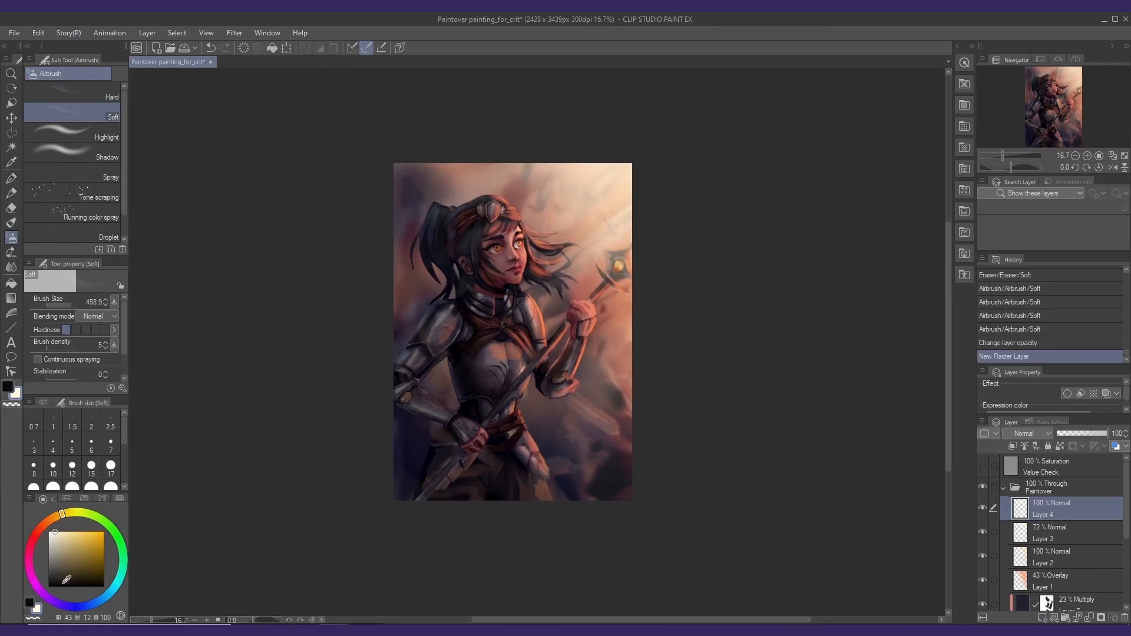
- Airbrush a very dark blue over the lower corners and side edge at brush size 1471.3, and set the layer's opacity to 83%
key(x)
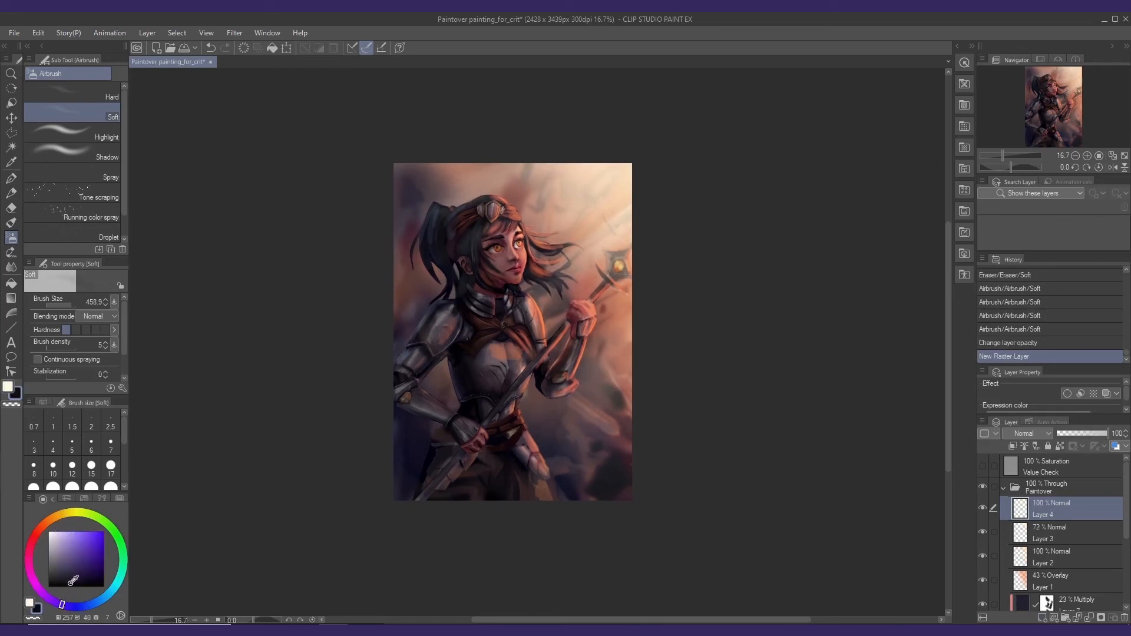
click(70, 584)
mouse_move(358, 315)
mouse_down()
mouse_move(430, 314)
mouse_move(404, 484)
mouse_move(493, 543)
mouse_move(365, 454)
mouse_up()
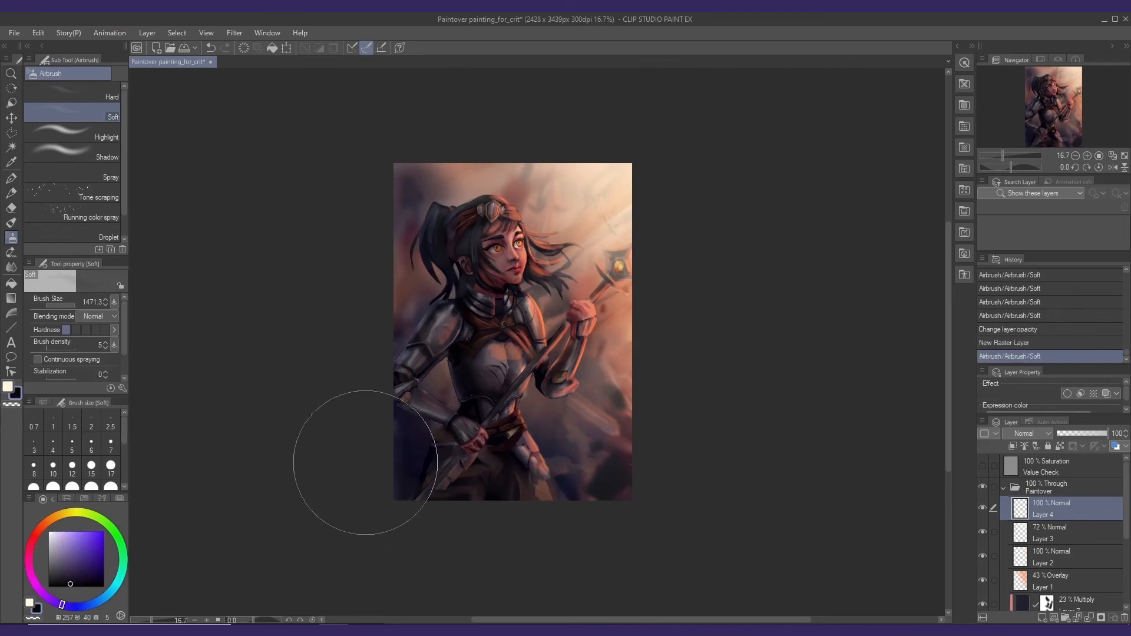
drag(649, 532, 656, 505)
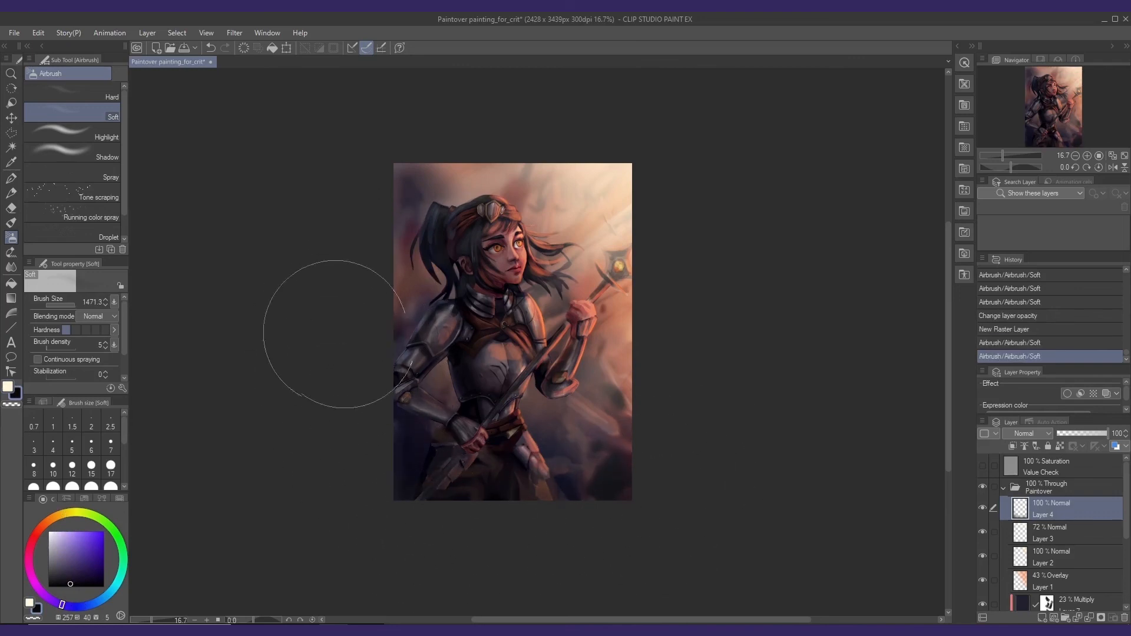
mouse_move(370, 271)
mouse_down()
mouse_move(378, 338)
mouse_move(360, 258)
mouse_move(394, 487)
mouse_move(393, 358)
mouse_move(389, 399)
mouse_up()
click(62, 587)
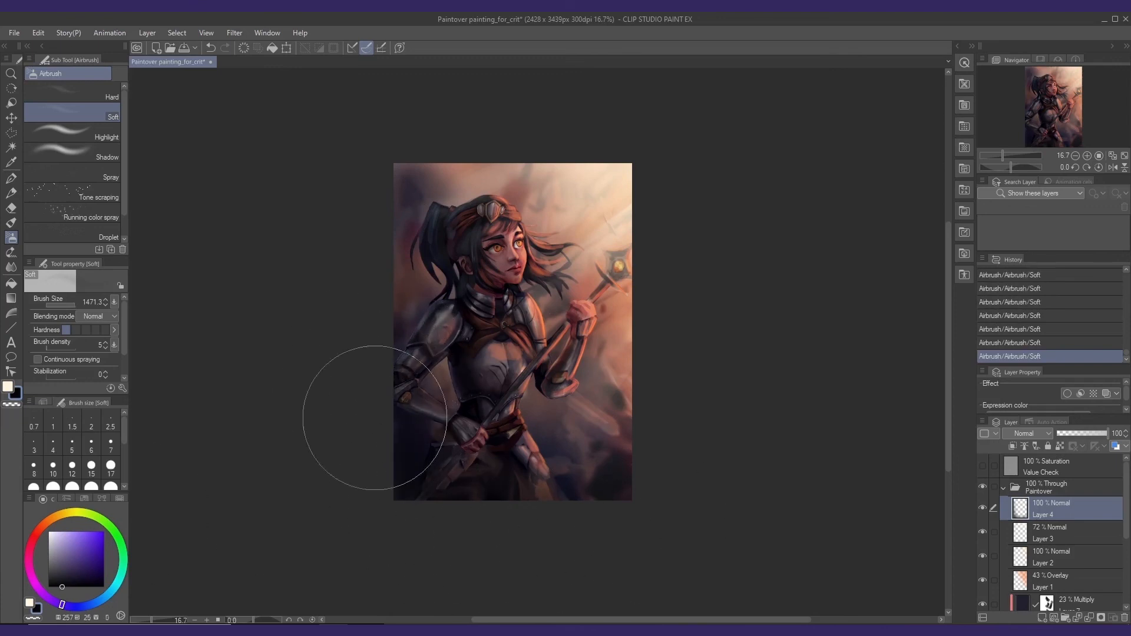
click(1086, 434)
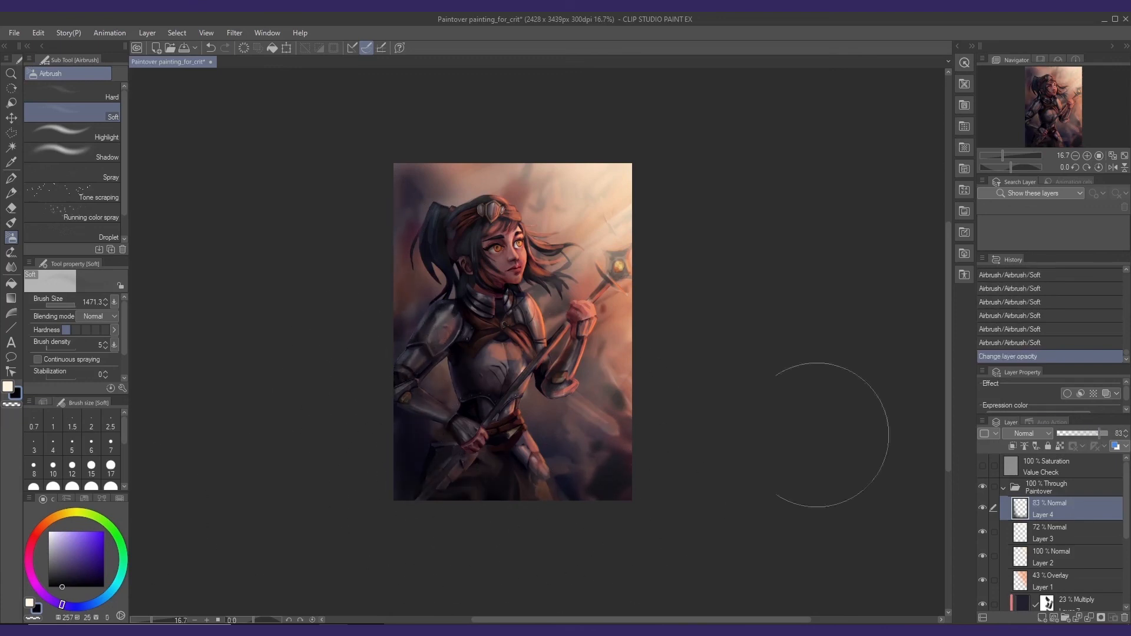
- Erase the dark shading over the hips and lower staff, and airbrush the lower and side edges again at brush size 1137.3
key(e)
drag(511, 459, 436, 467)
key(b)
drag(507, 533, 432, 511)
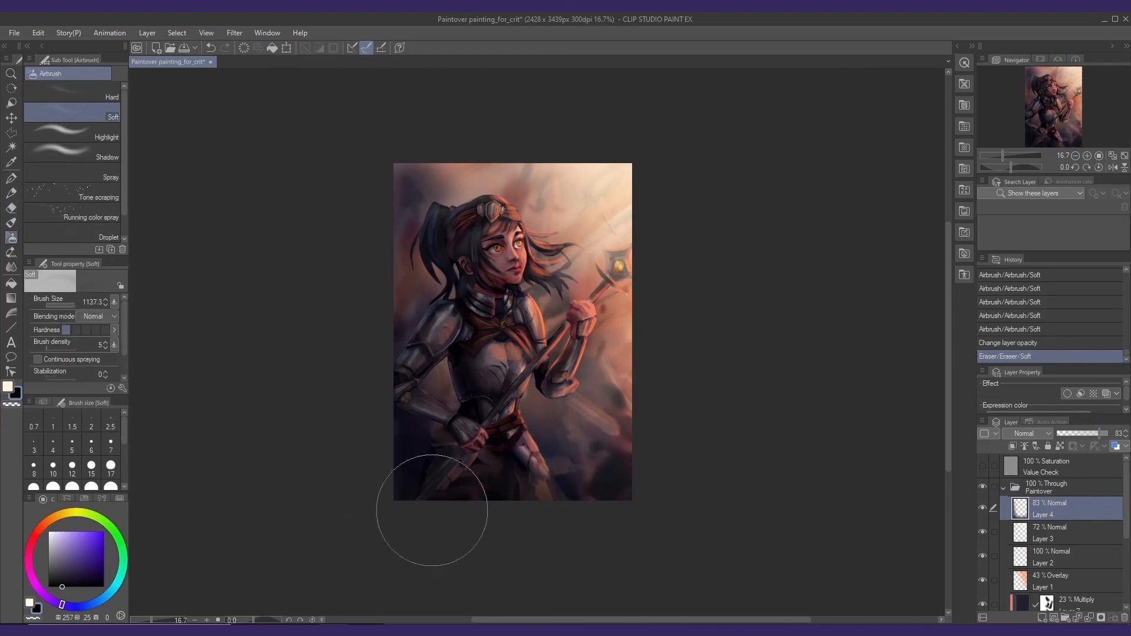
drag(359, 331, 368, 368)
- On the full-opacity Layer 6 directly above the original, sample a dark maroon from the background and airbrush it around the lower forearm
scroll(1126, 501, down, 5)
click(1061, 550)
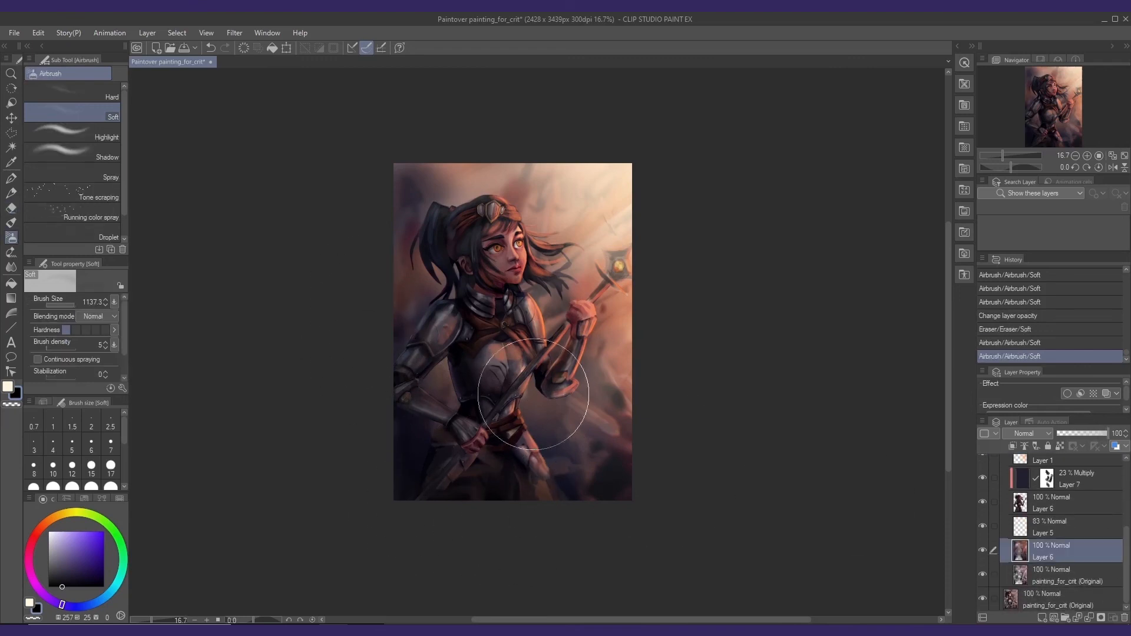
key(i)
click(94, 119)
click(416, 291)
key(b)
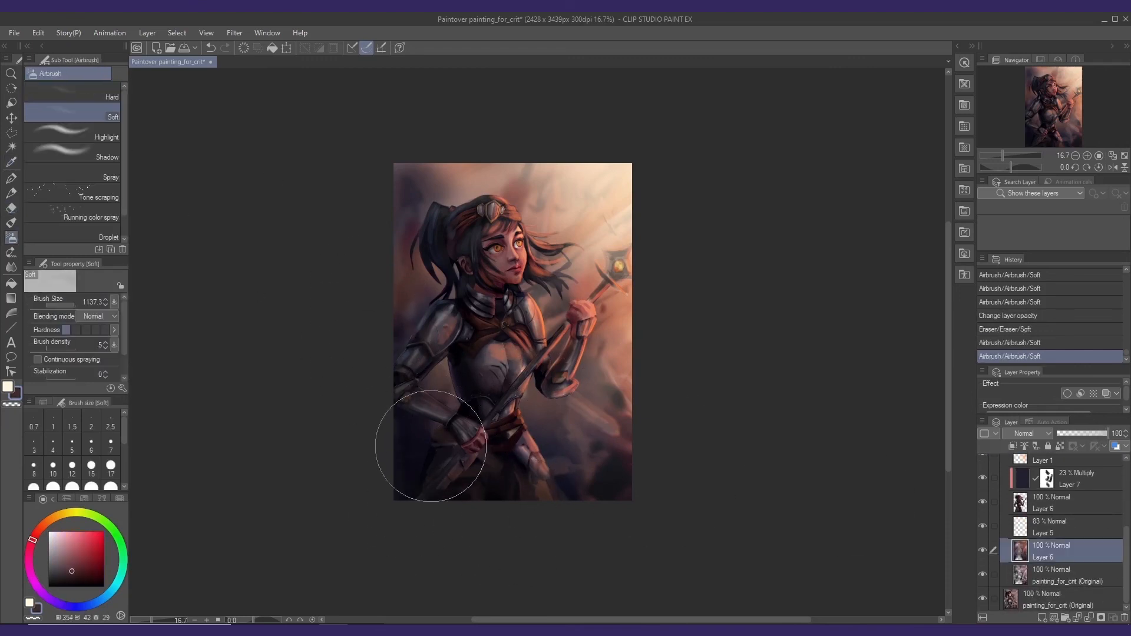
drag(429, 425, 464, 428)
click(464, 428)
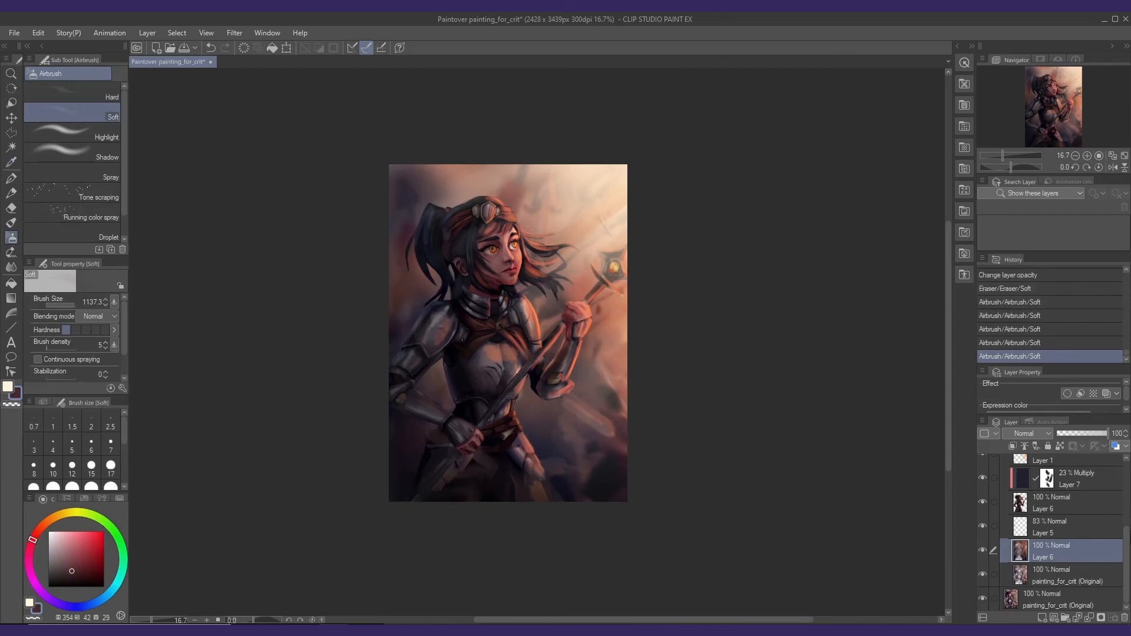
- Compare Layer 4 hidden and shown, and set its opacity to 71%
scroll(1055, 530, up, 5)
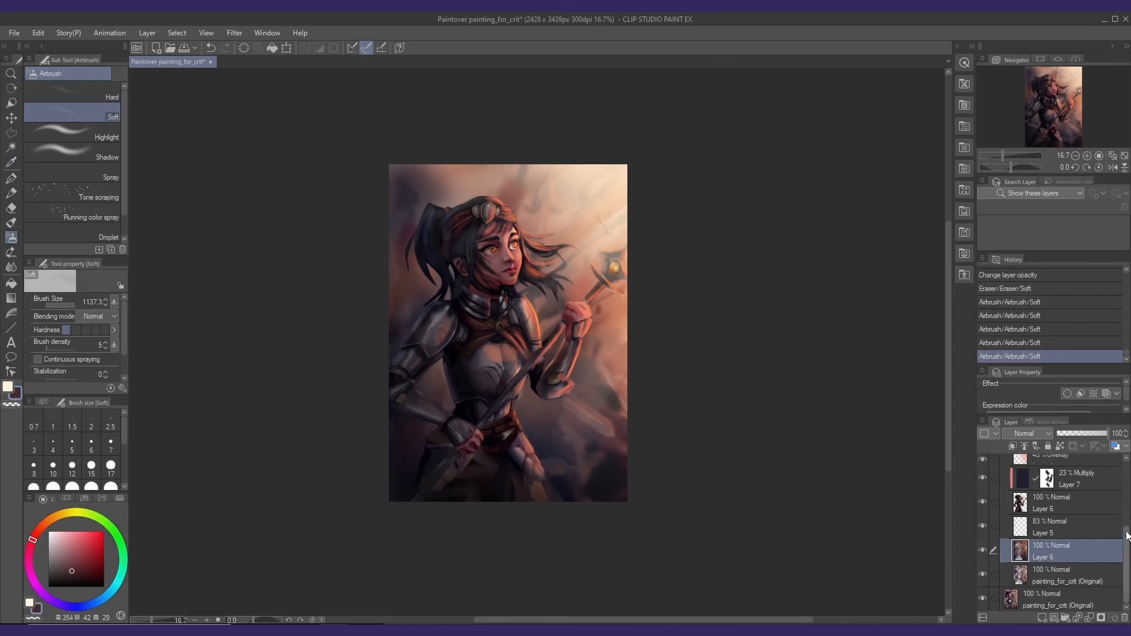
click(999, 512)
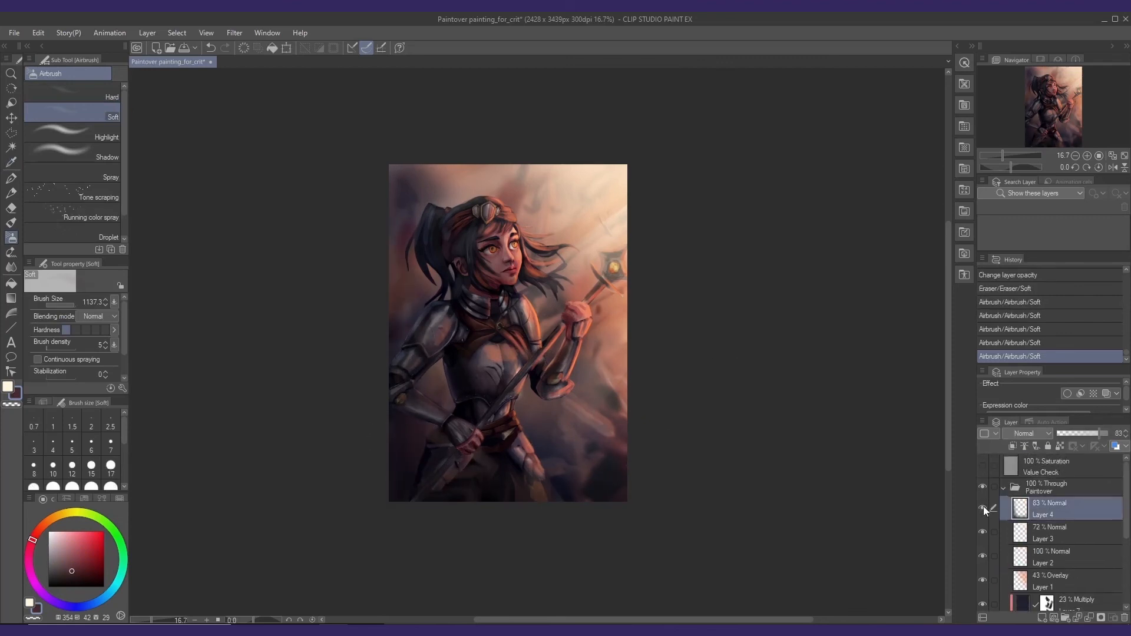
click(982, 507)
click(982, 507)
click(1094, 433)
drag(508, 253, 501, 267)
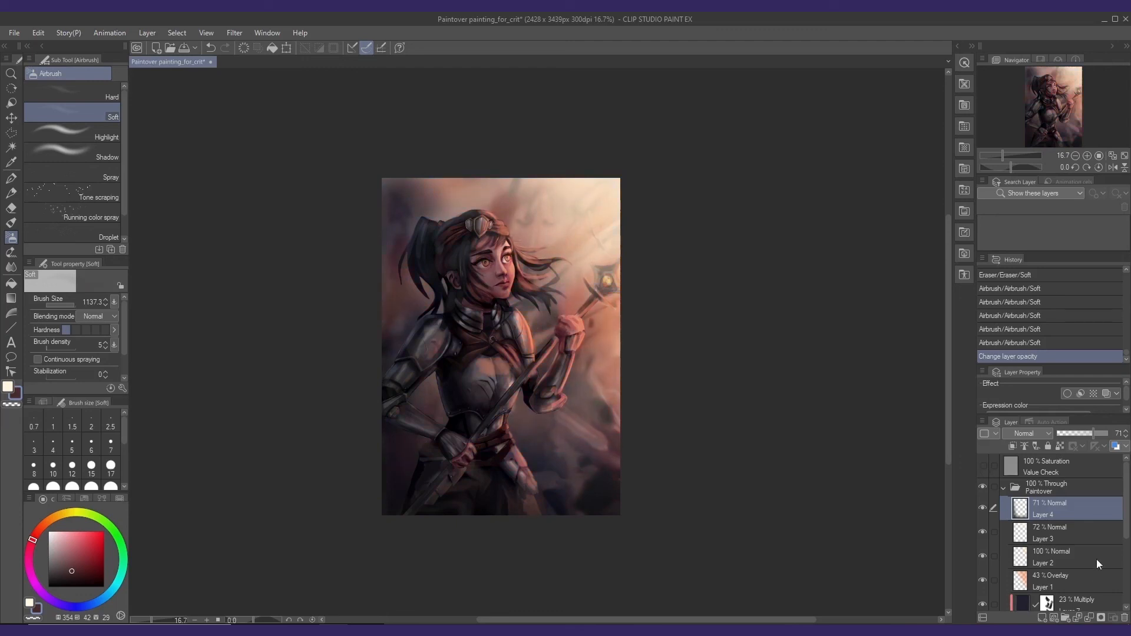
- Add a Level Correction layer above Layer 4 that brightens the highlights and slightly darkens the midtones
click(141, 33)
mouse_move(261, 75)
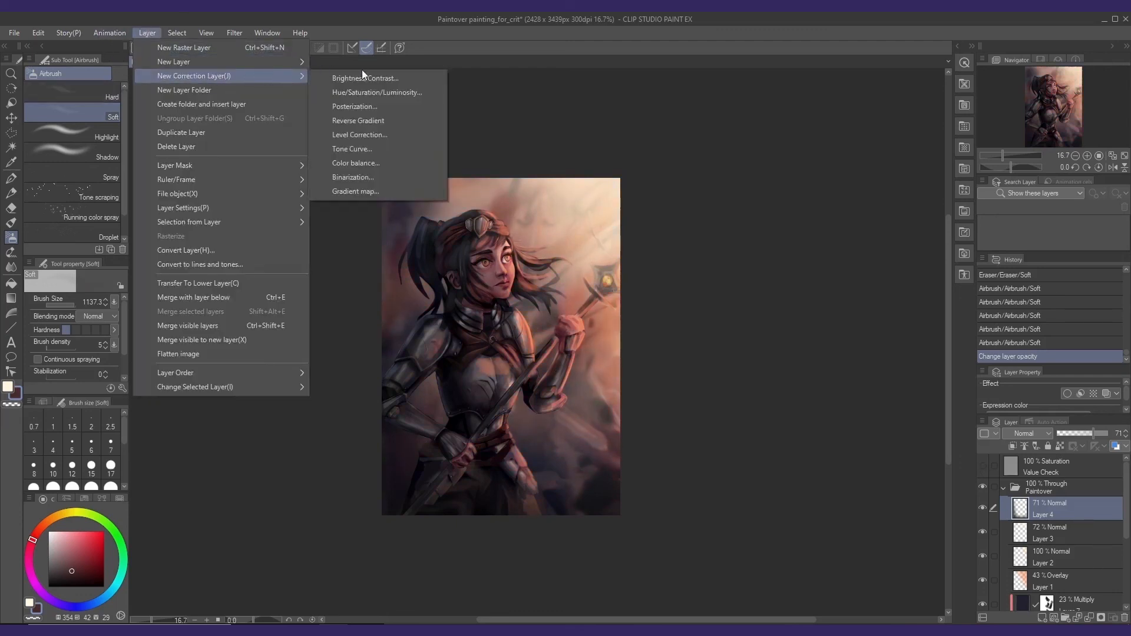
click(369, 134)
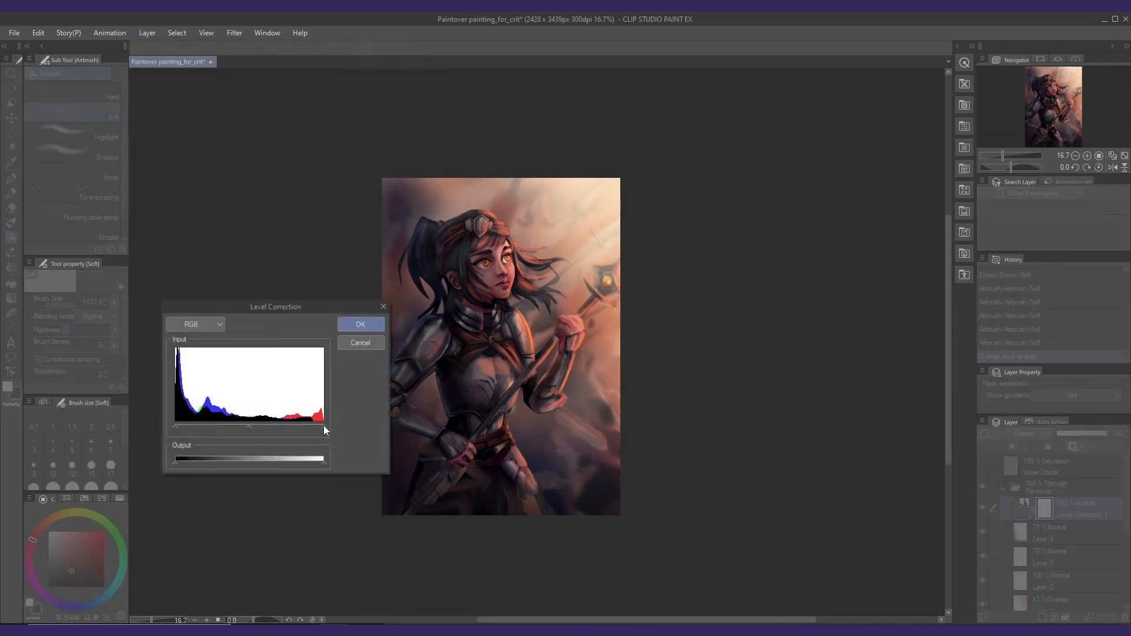
drag(324, 429, 313, 428)
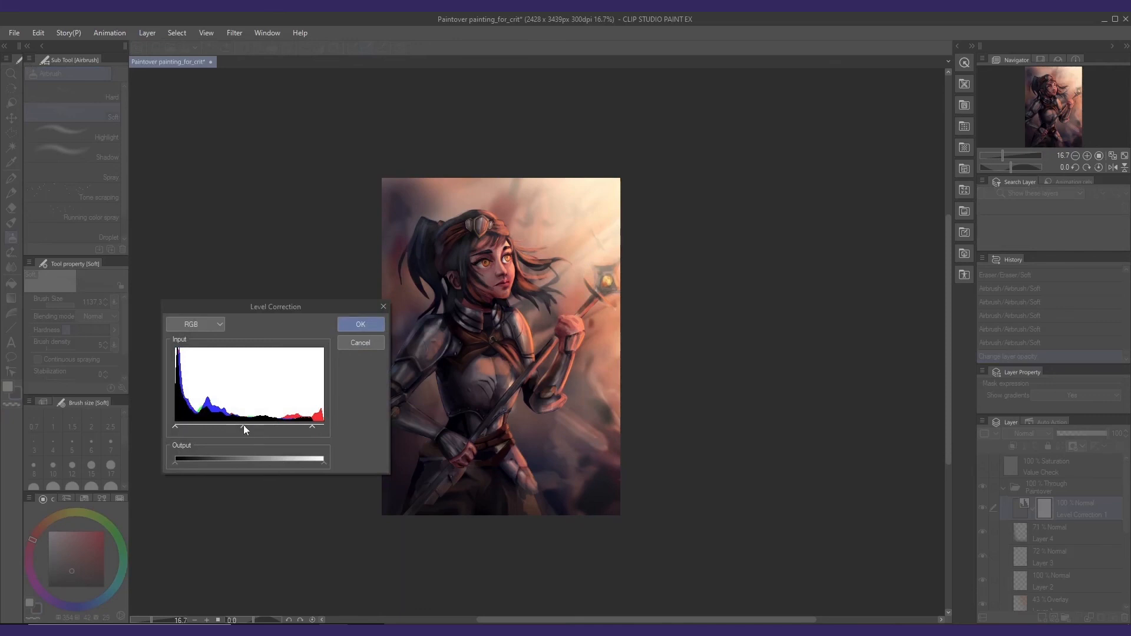
drag(245, 426, 246, 425)
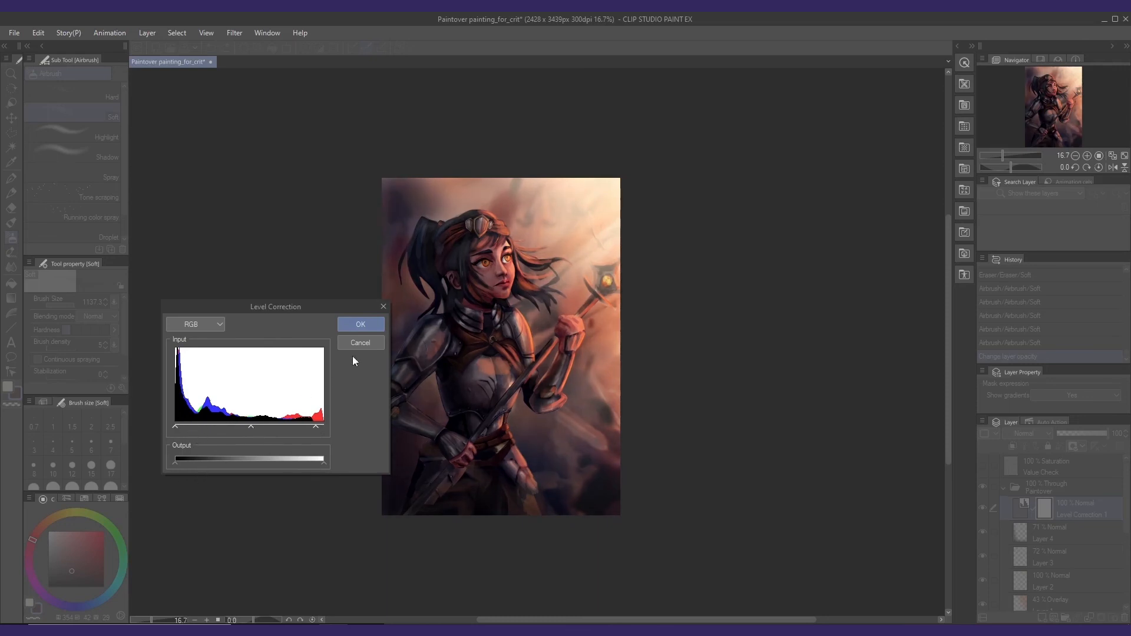
drag(279, 422, 253, 423)
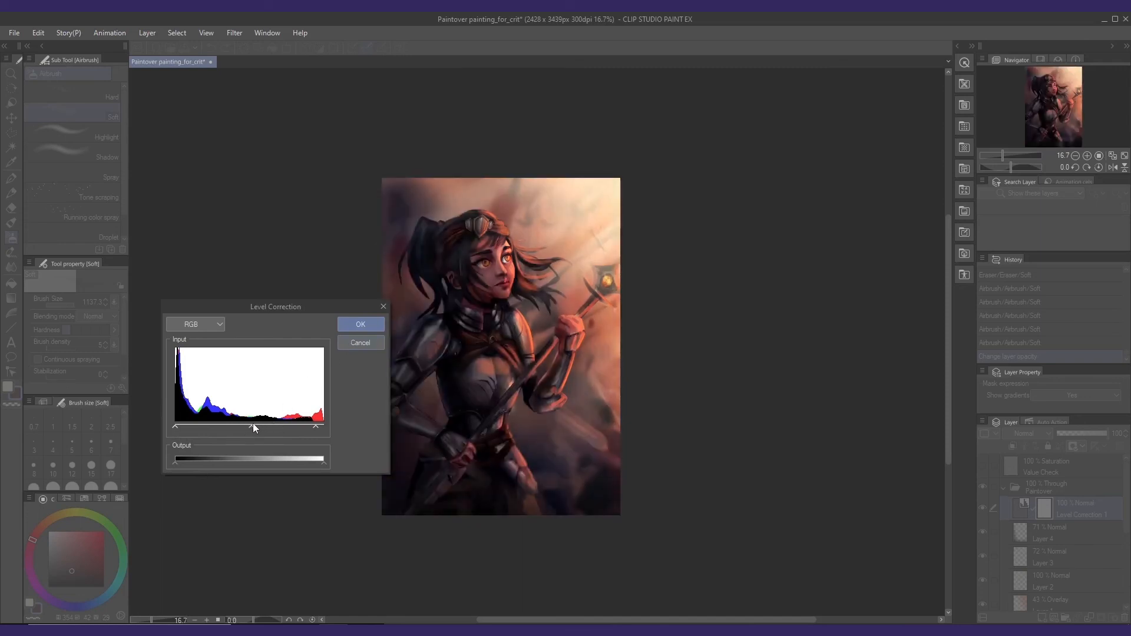
click(365, 324)
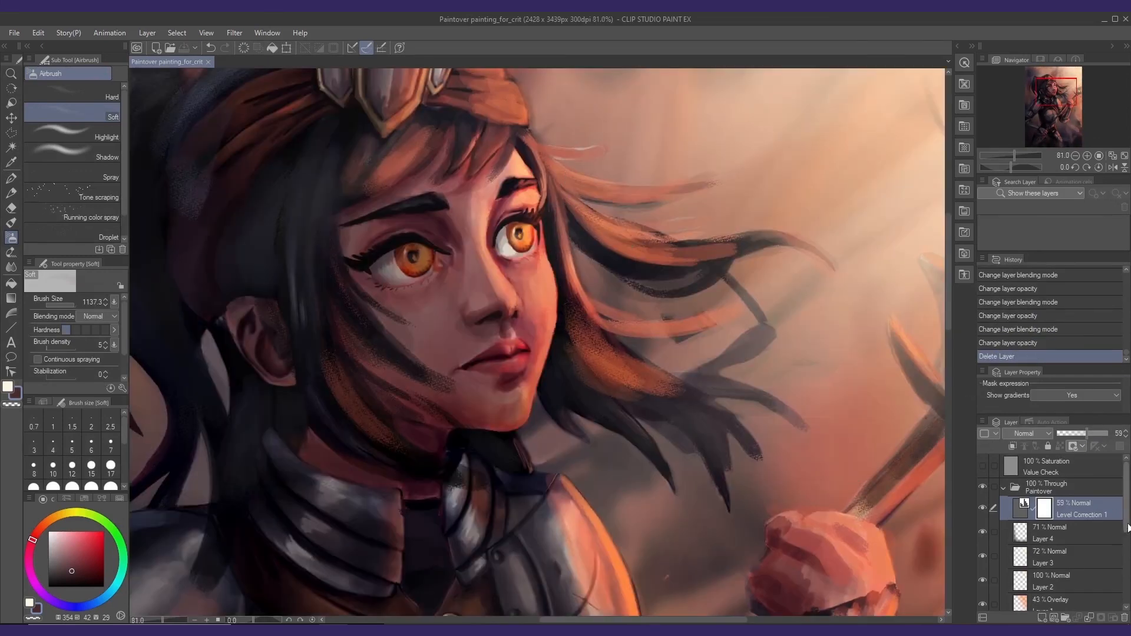
- Add a raster layer above the level correction, and ready the Blocking Gouache brush at 100% opacity with a pale peach sampled from the displayed image
click(1042, 617)
key(b)
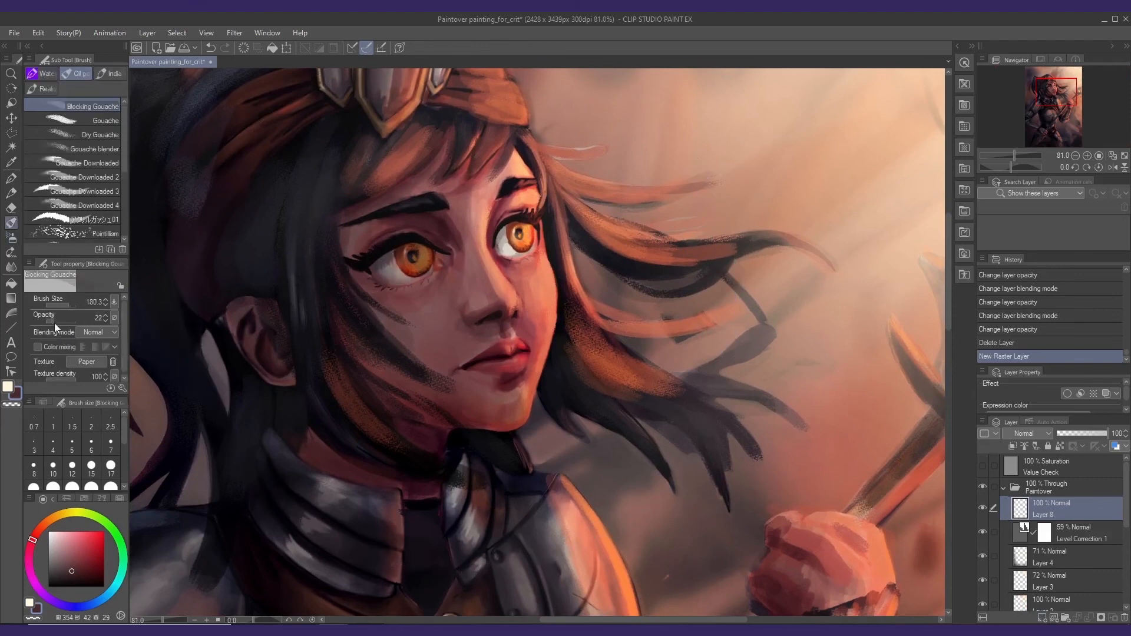
drag(54, 322, 79, 319)
drag(542, 253, 532, 237)
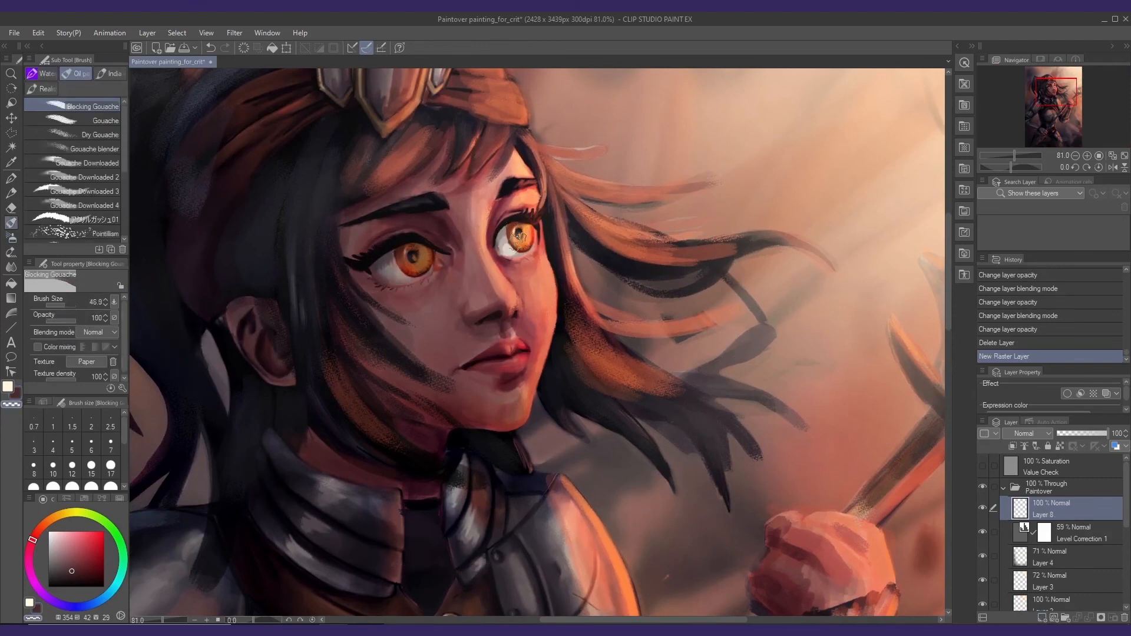
key(i)
click(96, 94)
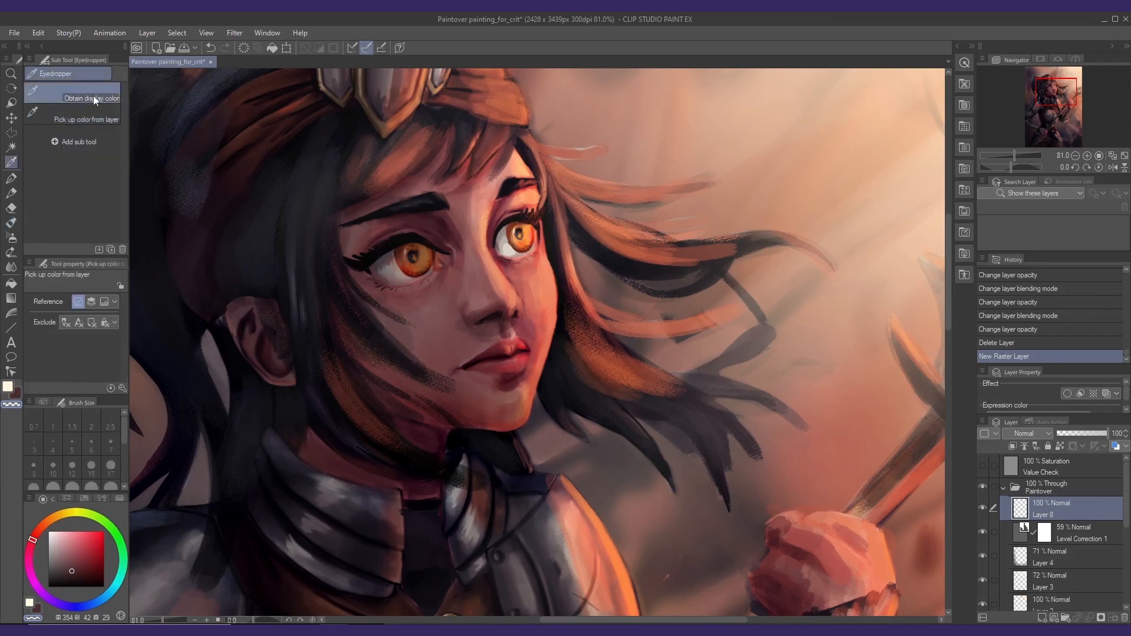
key(b)
alt+click(520, 232)
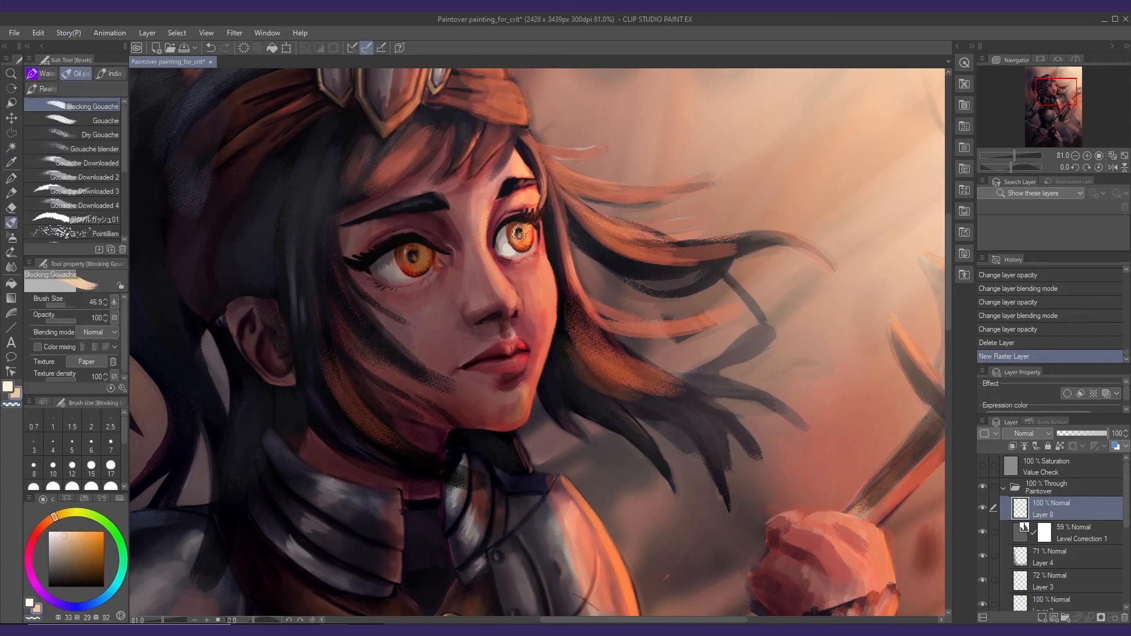
- Paint small cream highlights in both irises with the Blocking Gouache brush at size 11.8
mouse_move(539, 232)
mouse_down()
mouse_move(523, 234)
mouse_move(520, 266)
mouse_up()
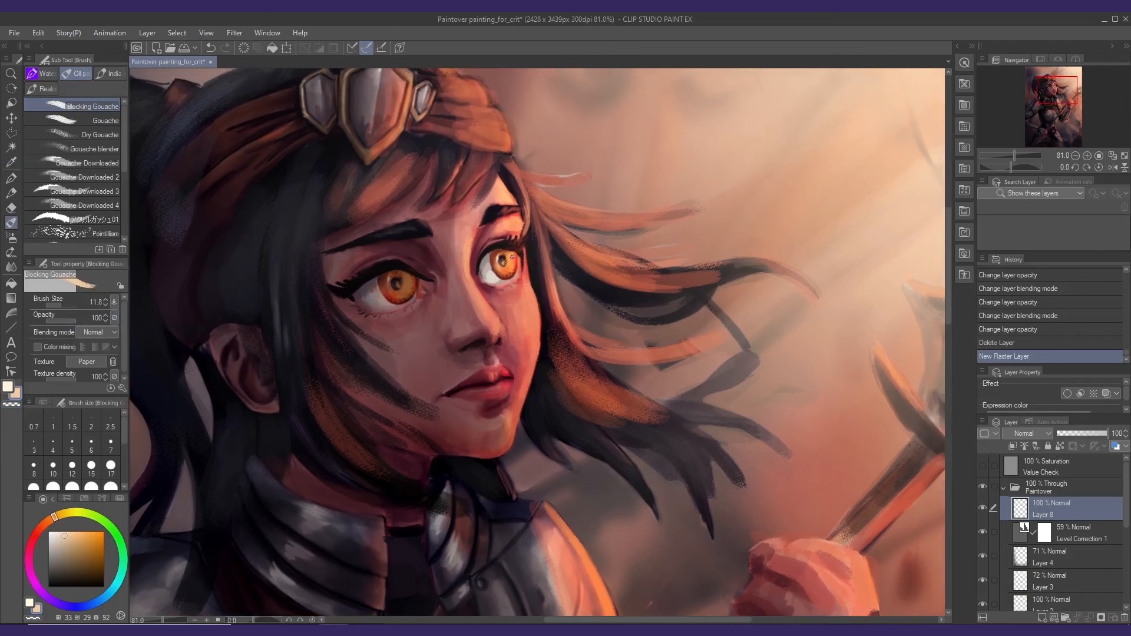
click(54, 534)
scroll(495, 233, up, 2)
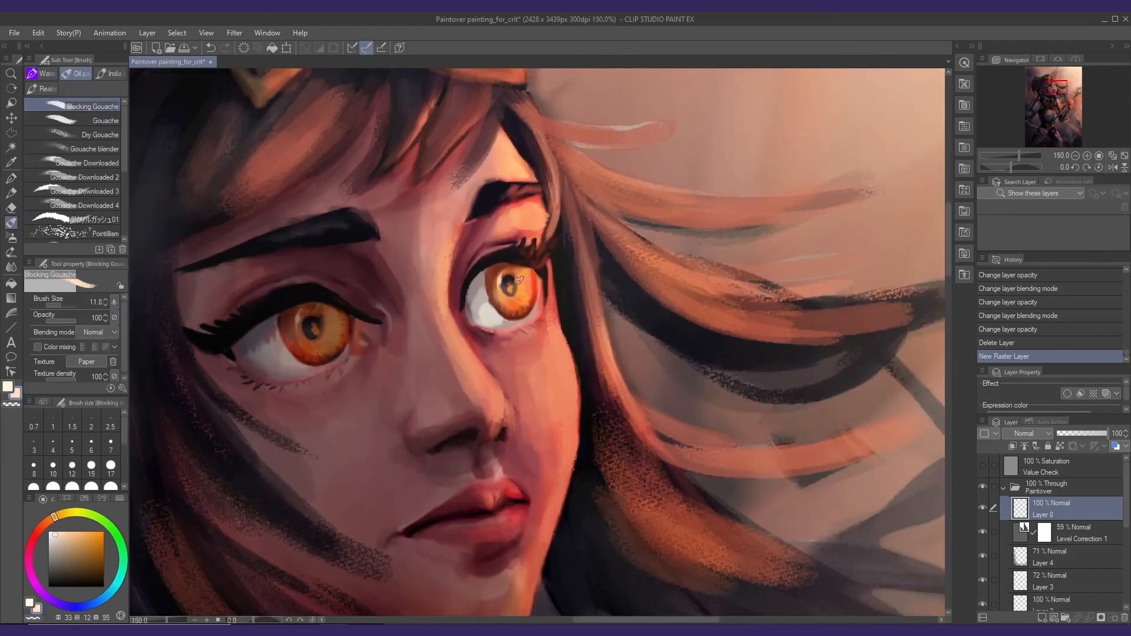
drag(520, 279, 529, 283)
drag(521, 279, 528, 284)
drag(321, 323, 327, 325)
drag(323, 322, 326, 324)
mouse_move(512, 290)
mouse_down()
mouse_move(448, 279)
mouse_move(444, 241)
mouse_up()
- Sample a bright orange from the artwork and paint thin accent strokes on the central headband jewel, checking the last stroke with undo and redo
scroll(505, 294, down, 1)
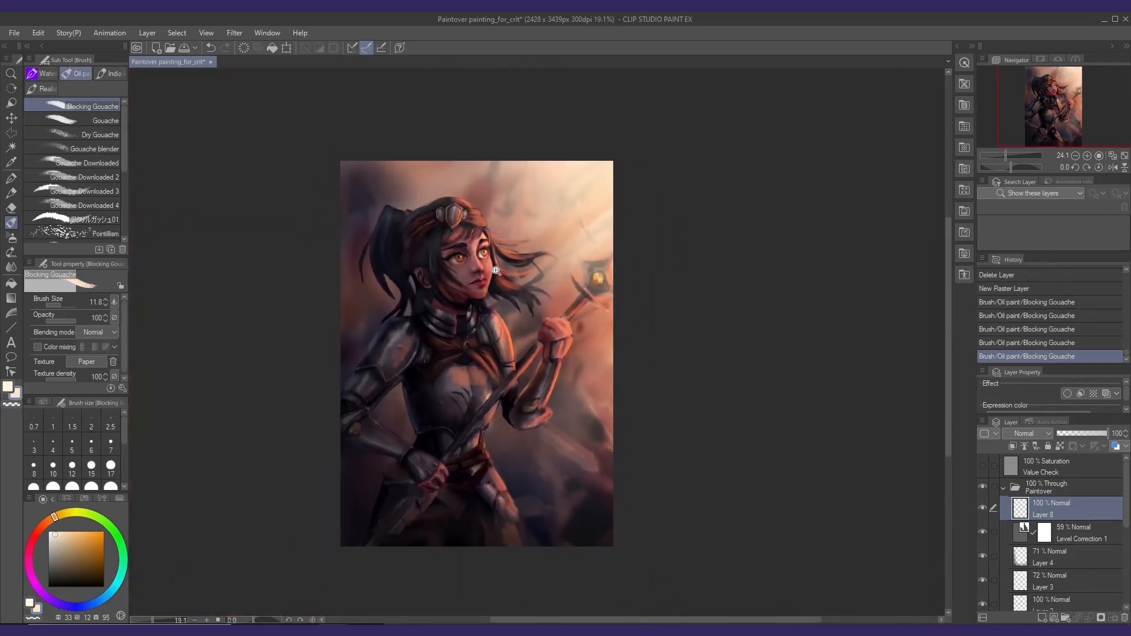
scroll(457, 216, up, 3)
alt+click(584, 514)
drag(459, 212, 450, 243)
drag(459, 209, 452, 234)
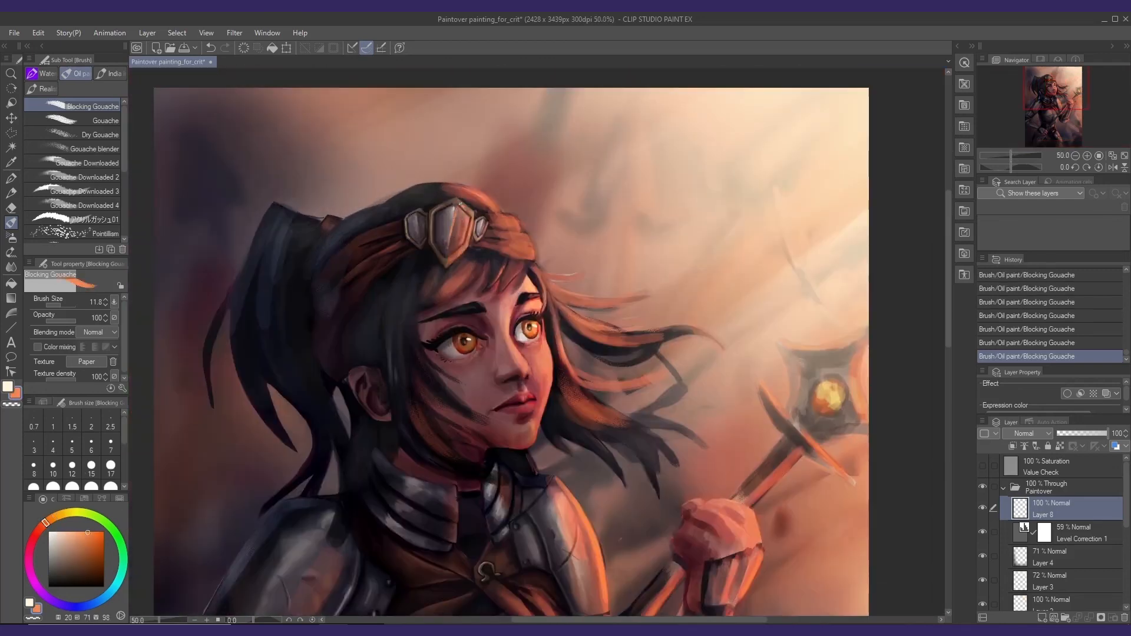
key(ctrl+z)
key(ctrl+y)
- Compare the painting with the light-ray Layer 3 hidden and shown, and examine the overall image
scroll(459, 201, down, 3)
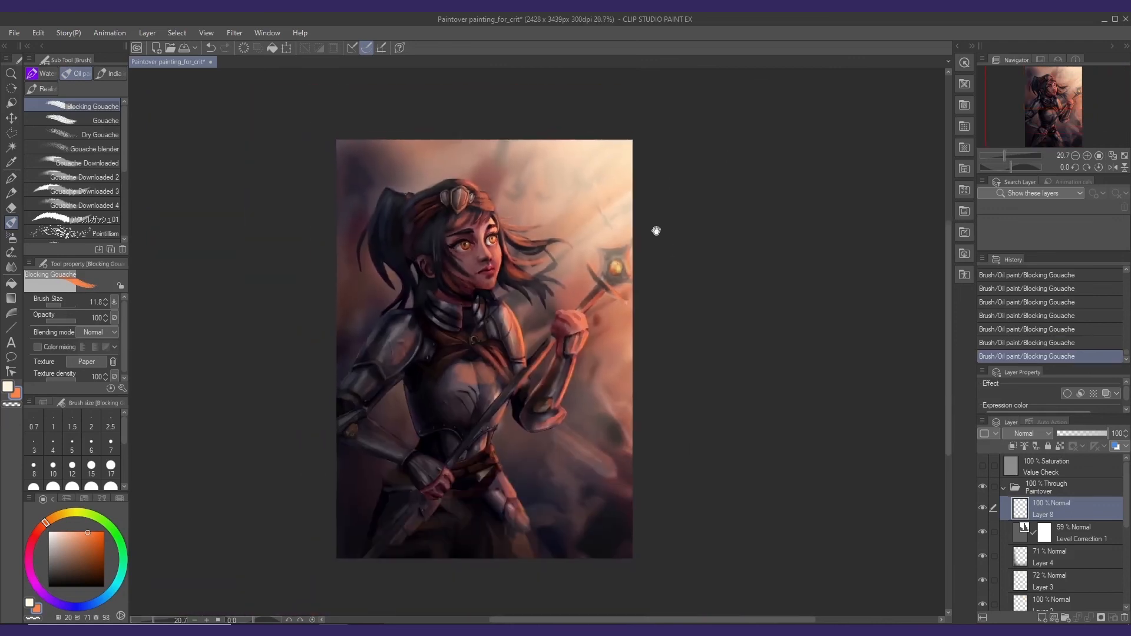
scroll(1035, 536, down, 3)
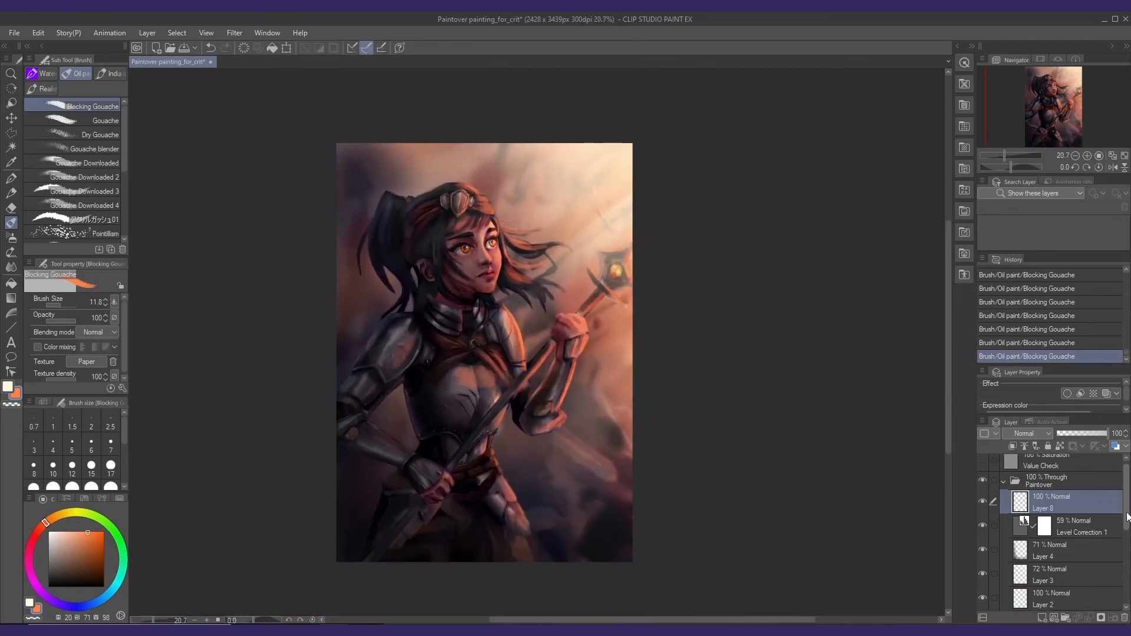
click(1035, 536)
click(982, 536)
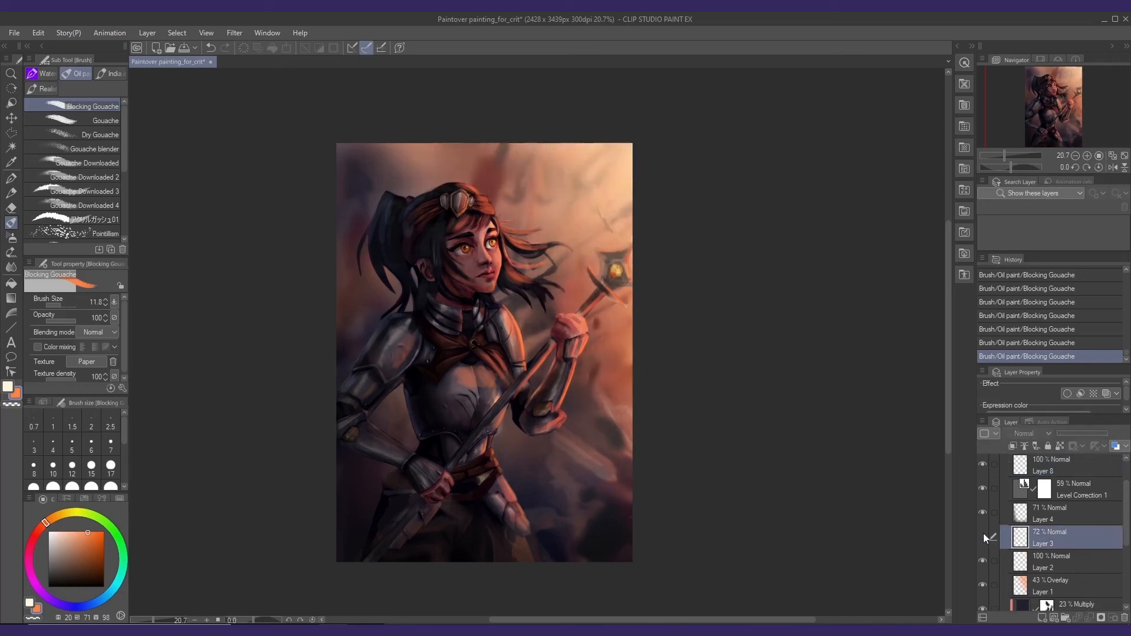
click(984, 538)
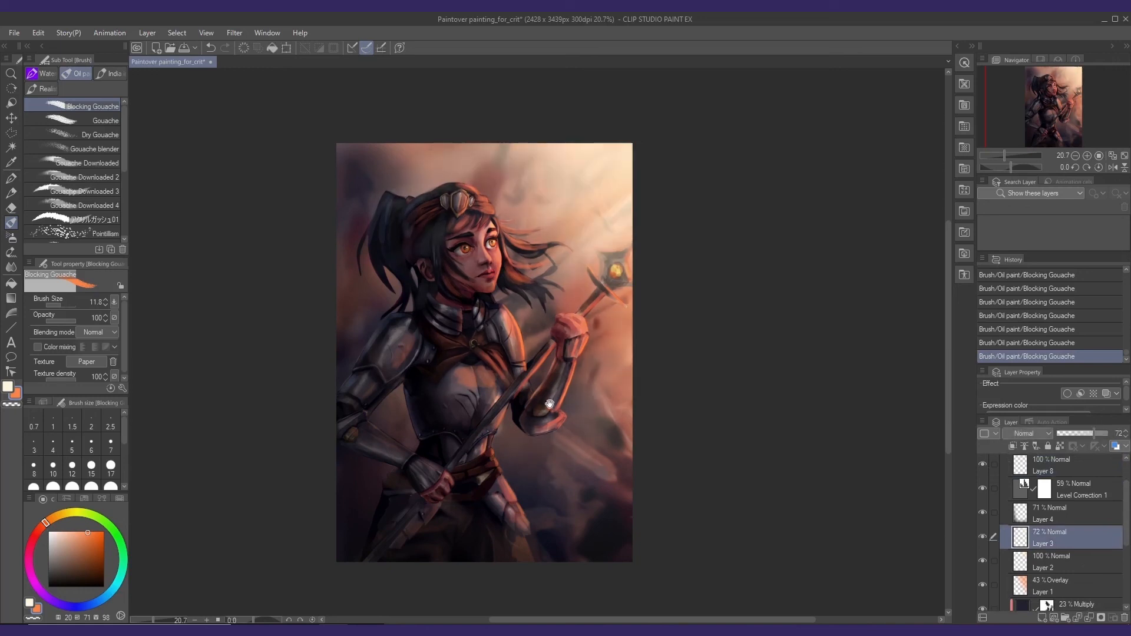
drag(550, 404, 550, 420)
scroll(1122, 500, up, 3)
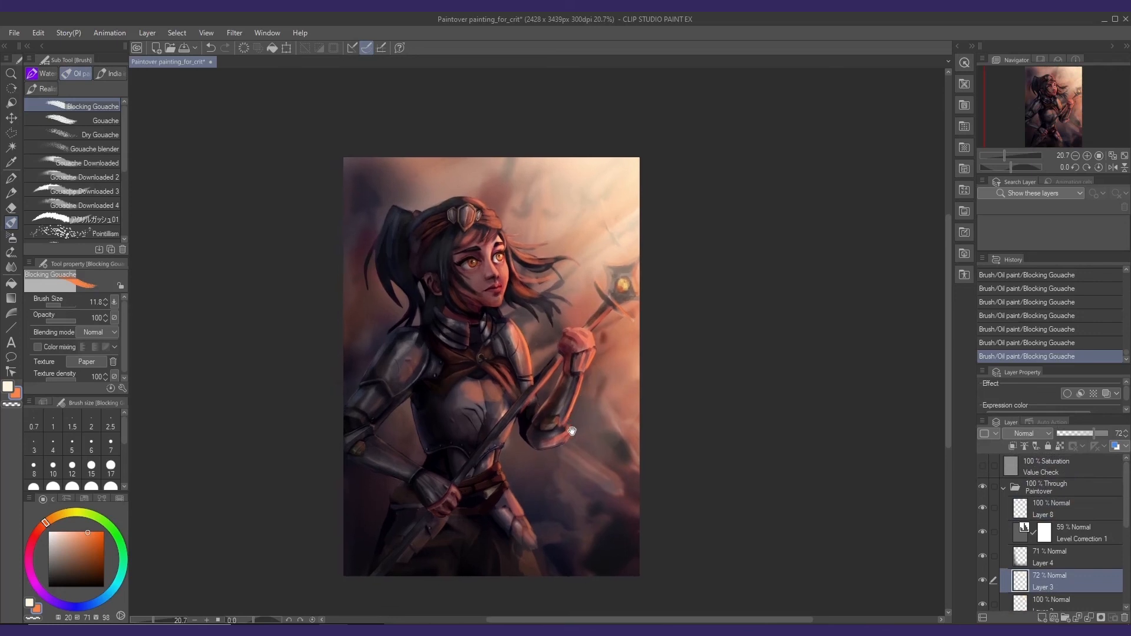
scroll(568, 439, up, 1)
drag(569, 449, 570, 435)
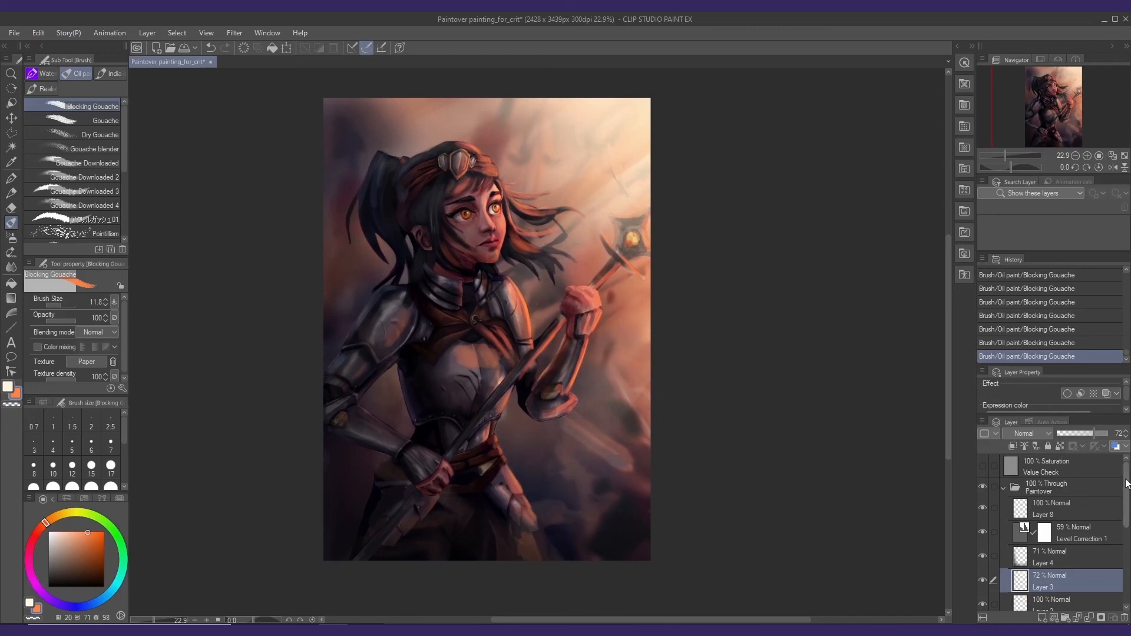
drag(579, 339, 584, 341)
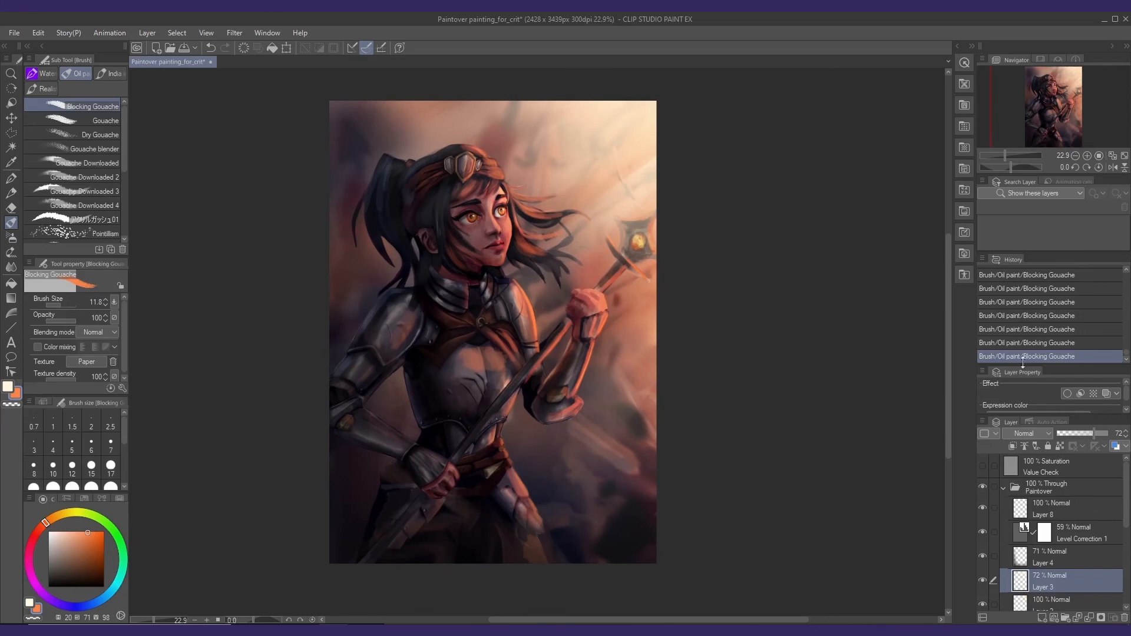